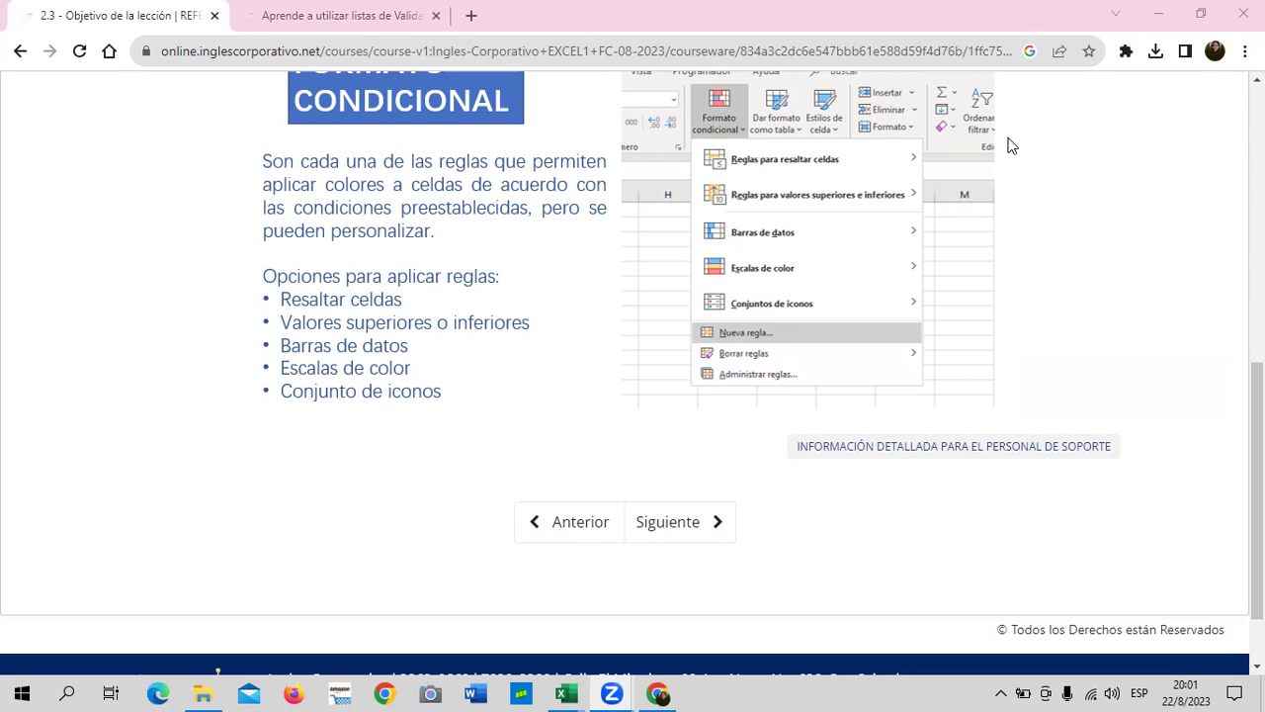
Return to the course outline, collapse and re-expand Sección 2, and open the Examen de Medio Curso midterm.
{"action": "scroll", "coordinate": [827, 294], "scroll_direction": "up", "scroll_amount": 5}
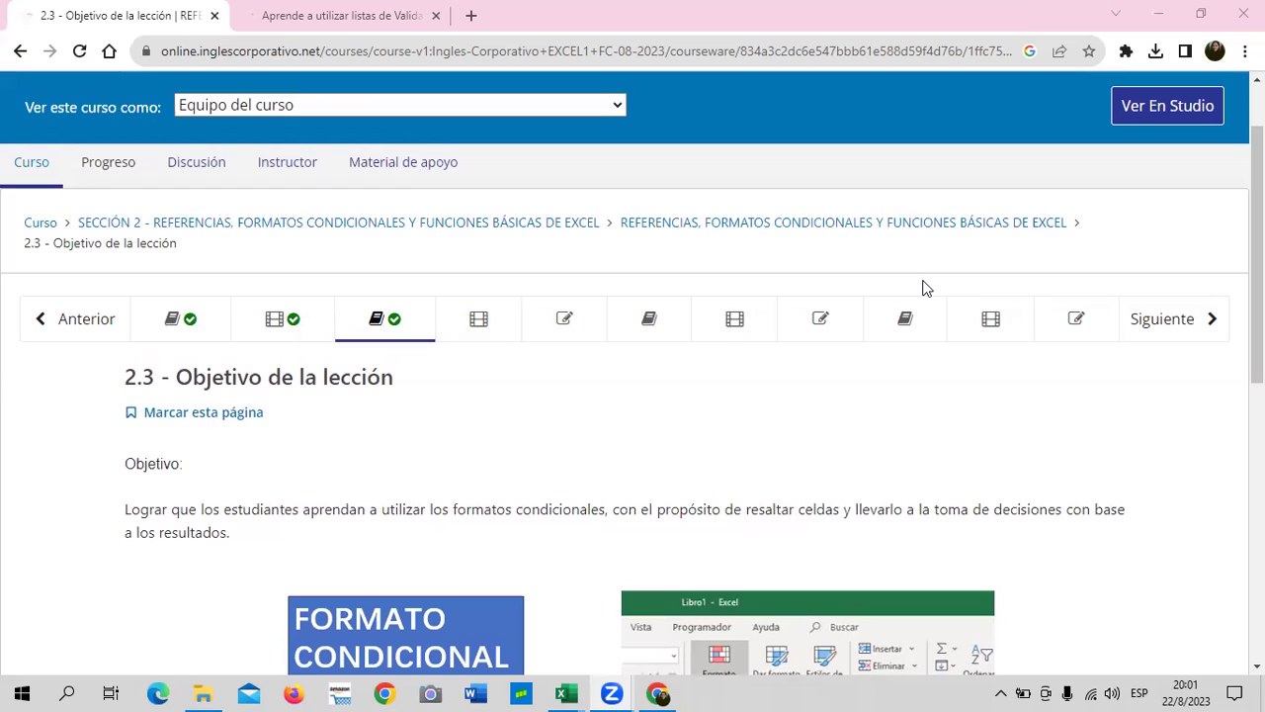
{"action": "left_click", "coordinate": [38, 227]}
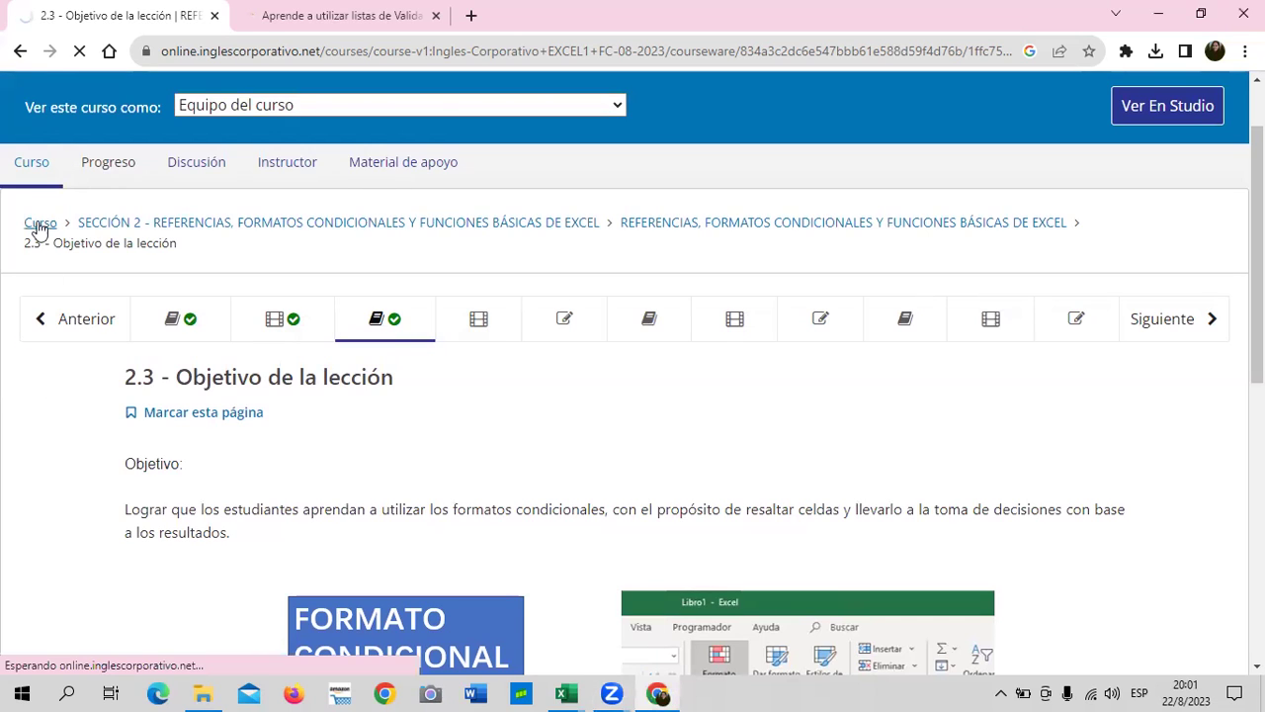
{"action": "scroll", "coordinate": [164, 538], "scroll_direction": "down", "scroll_amount": 2}
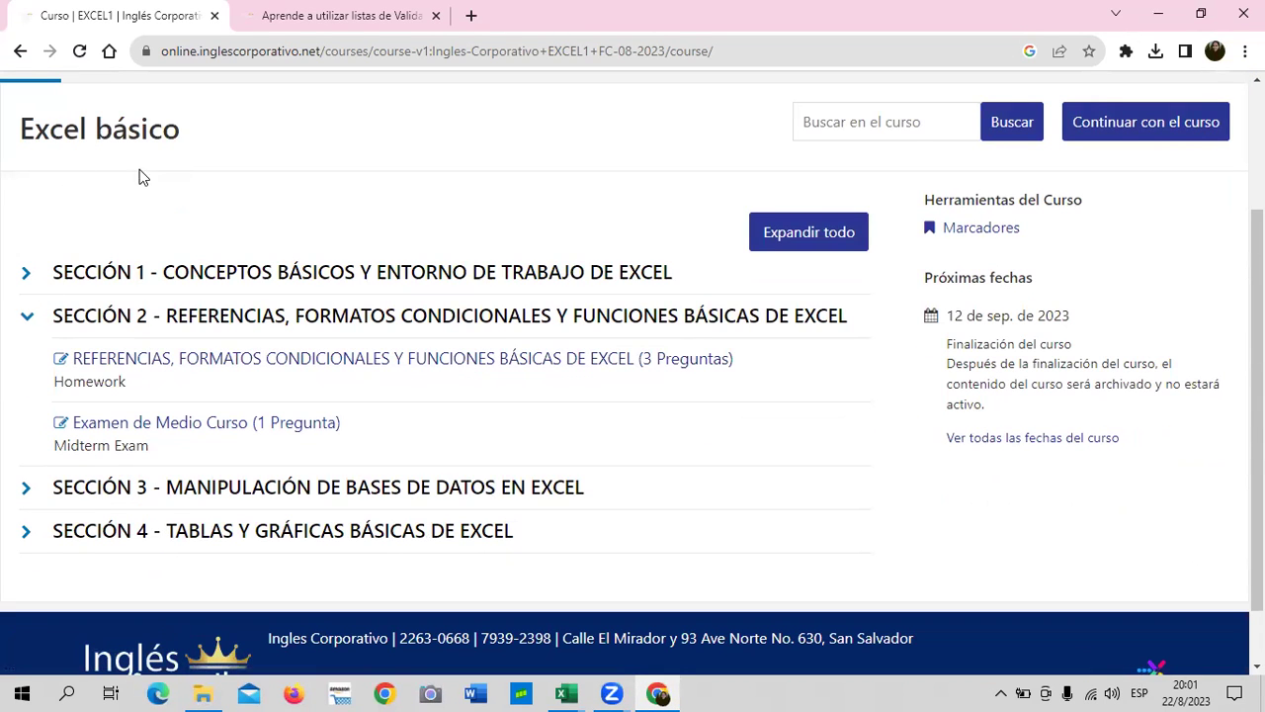
{"action": "left_click", "coordinate": [27, 316]}
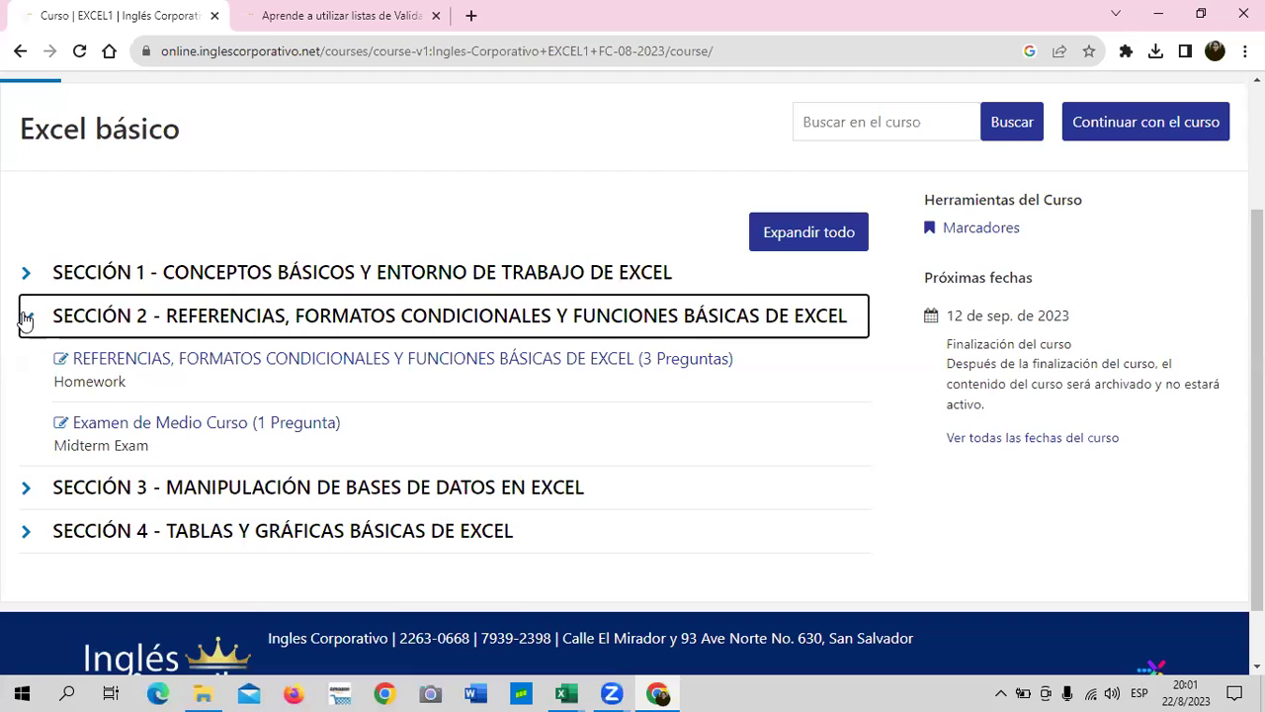
{"action": "left_click", "coordinate": [26, 372]}
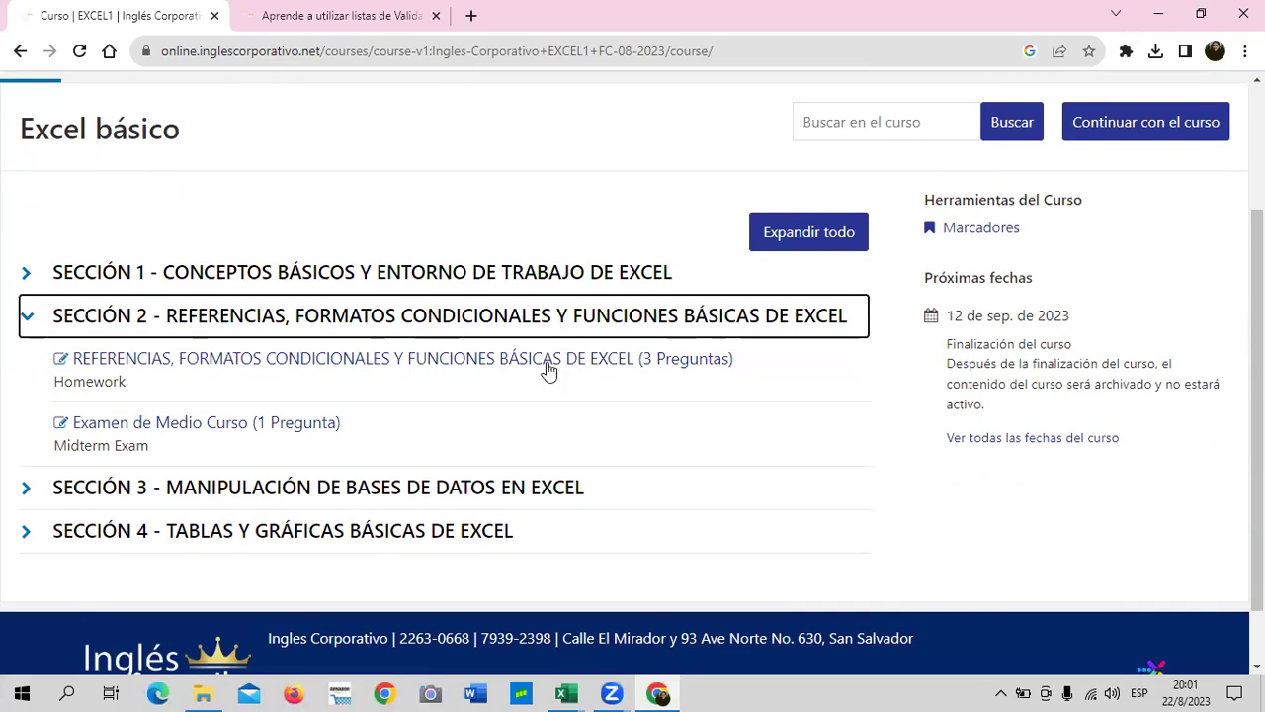
{"action": "left_click", "coordinate": [174, 427]}
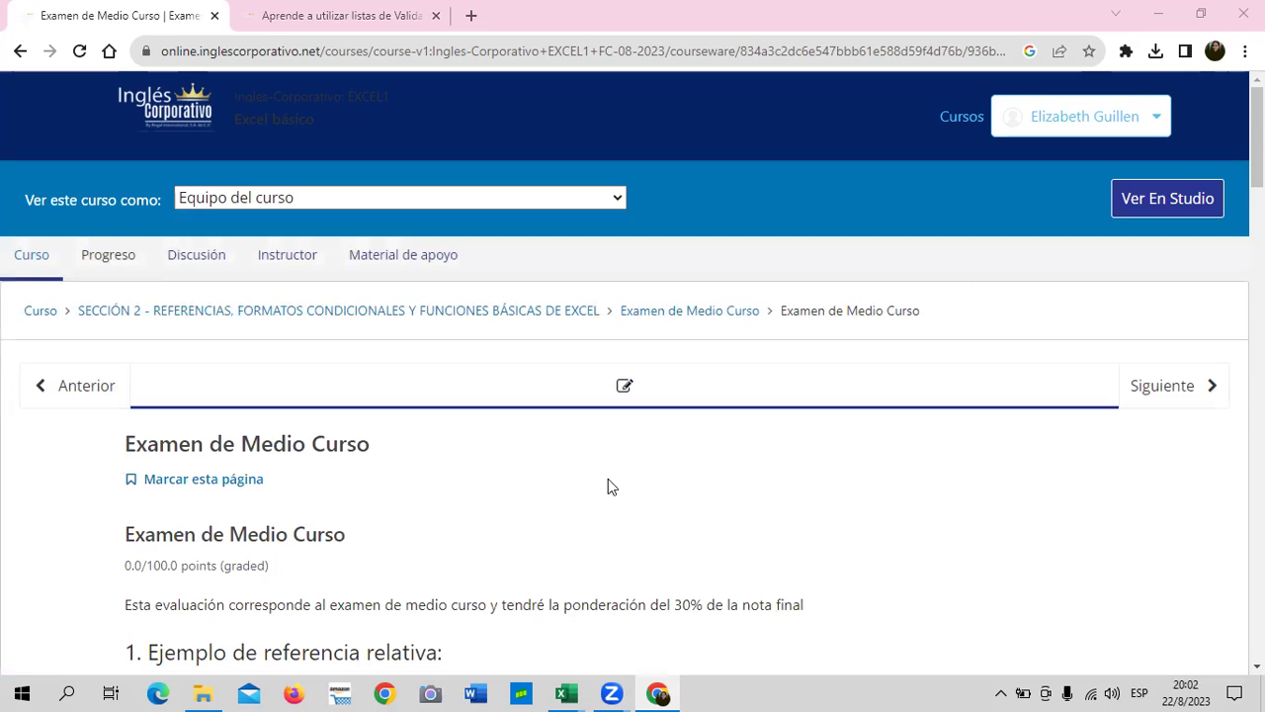
{"action": "scroll", "coordinate": [608, 479], "scroll_direction": "down", "scroll_amount": 3}
{"action": "scroll", "coordinate": [608, 475], "scroll_direction": "up", "scroll_amount": 1}
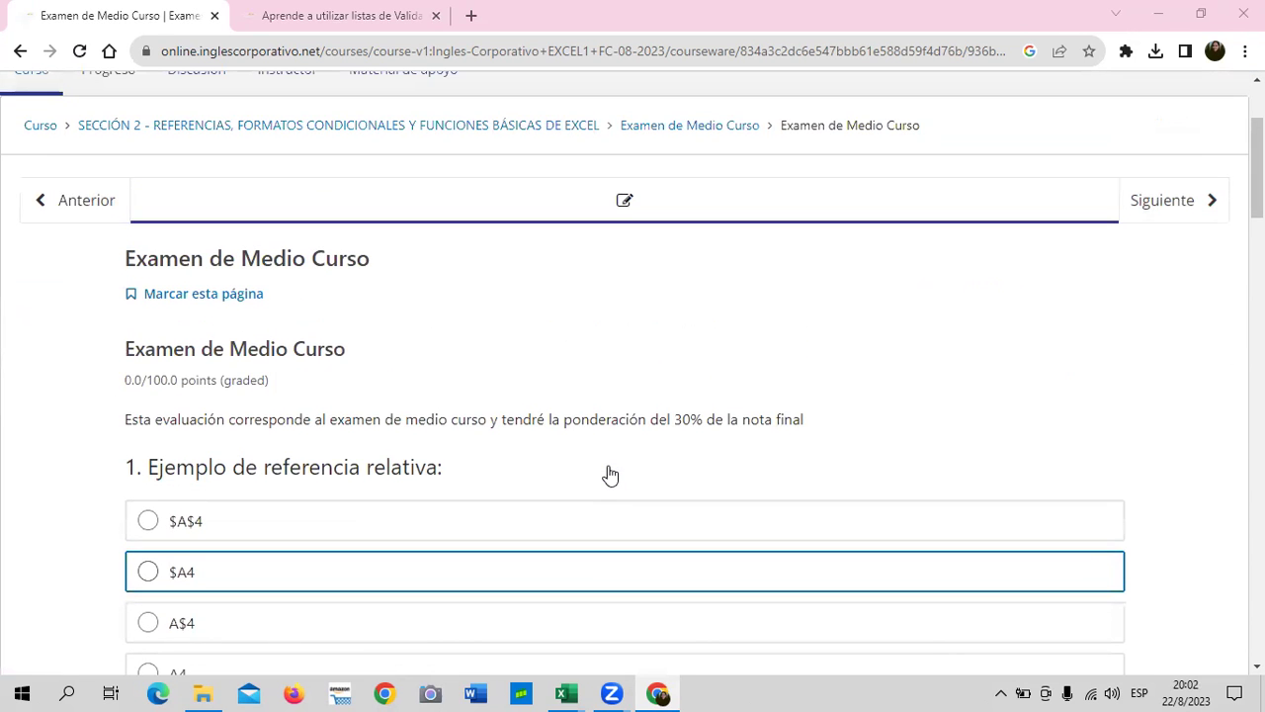
{"action": "scroll", "coordinate": [610, 475], "scroll_direction": "down", "scroll_amount": 2}
{"action": "scroll", "coordinate": [613, 471], "scroll_direction": "down", "scroll_amount": 4}
{"action": "scroll", "coordinate": [612, 471], "scroll_direction": "down", "scroll_amount": 4}
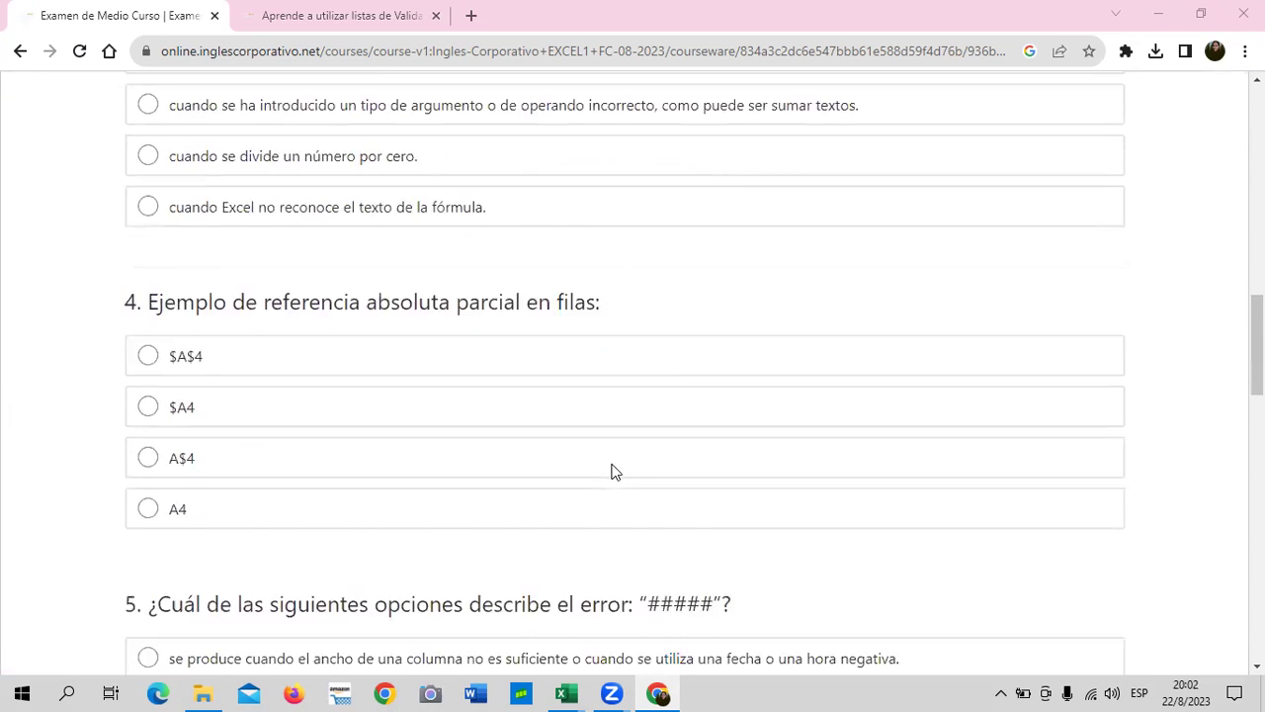
{"action": "scroll", "coordinate": [612, 471], "scroll_direction": "down", "scroll_amount": 2}
{"action": "scroll", "coordinate": [612, 472], "scroll_direction": "down", "scroll_amount": 3}
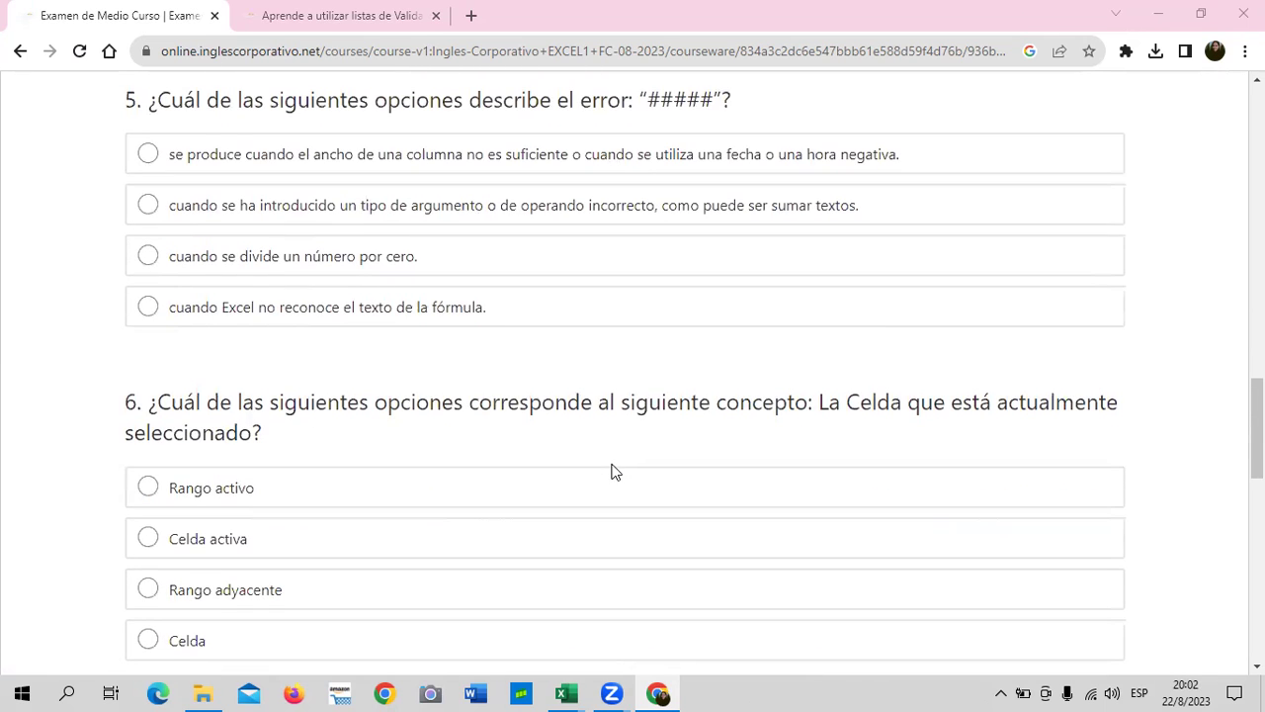
{"action": "scroll", "coordinate": [612, 471], "scroll_direction": "down", "scroll_amount": 2}
{"action": "scroll", "coordinate": [612, 472], "scroll_direction": "up", "scroll_amount": 2}
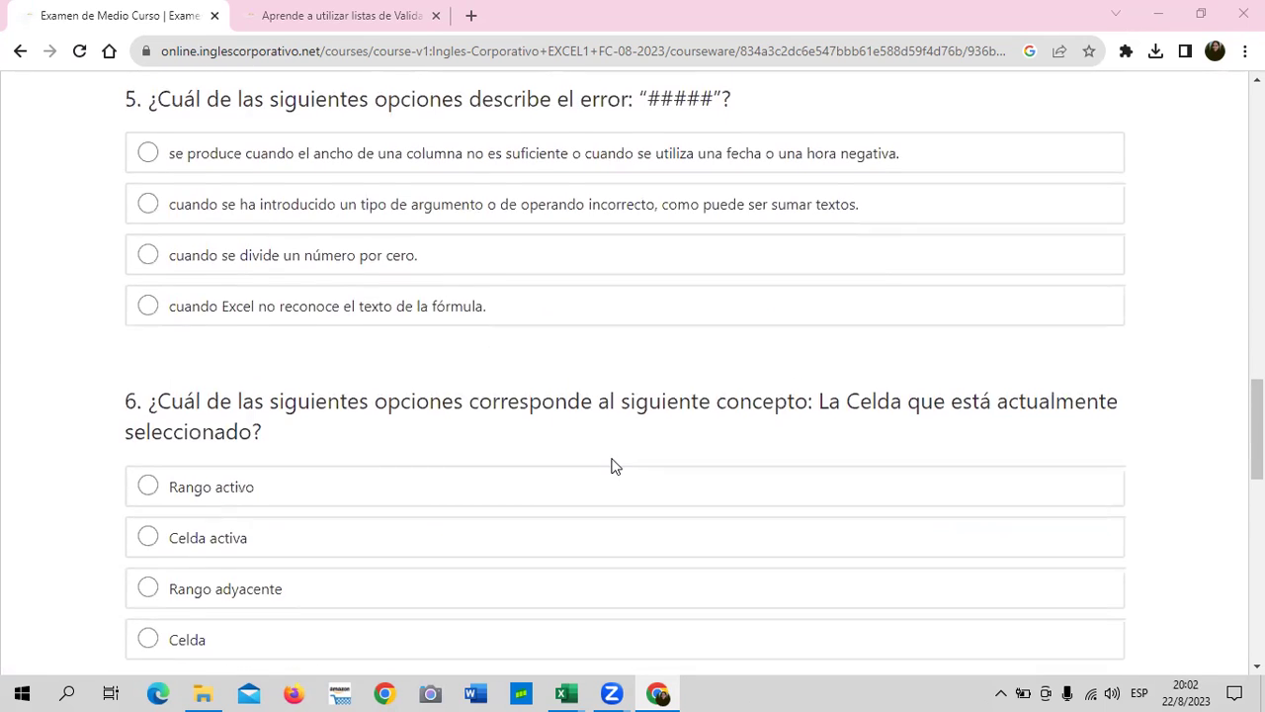
{"action": "scroll", "coordinate": [612, 465], "scroll_direction": "down", "scroll_amount": 3}
{"action": "scroll", "coordinate": [612, 466], "scroll_direction": "down", "scroll_amount": 3}
{"action": "scroll", "coordinate": [612, 465], "scroll_direction": "down", "scroll_amount": 2}
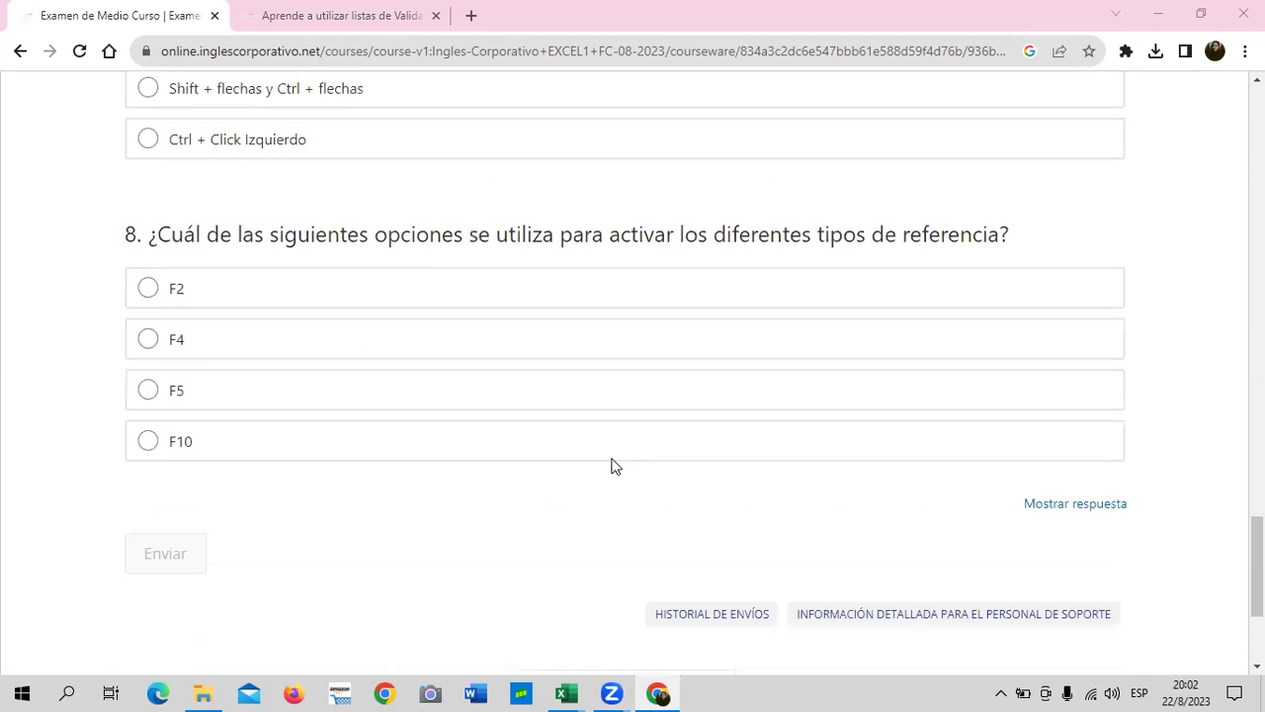
{"action": "scroll", "coordinate": [612, 467], "scroll_direction": "down", "scroll_amount": 2}
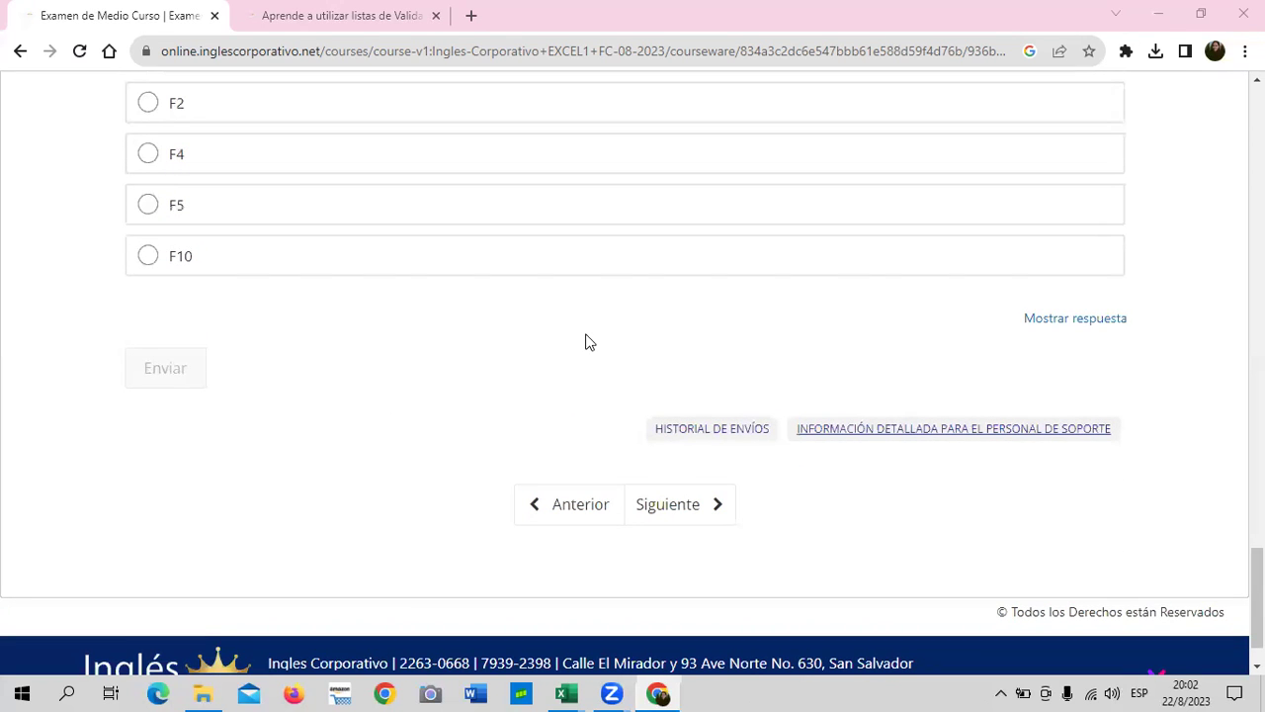
{"action": "scroll", "coordinate": [510, 475], "scroll_direction": "up", "scroll_amount": 2}
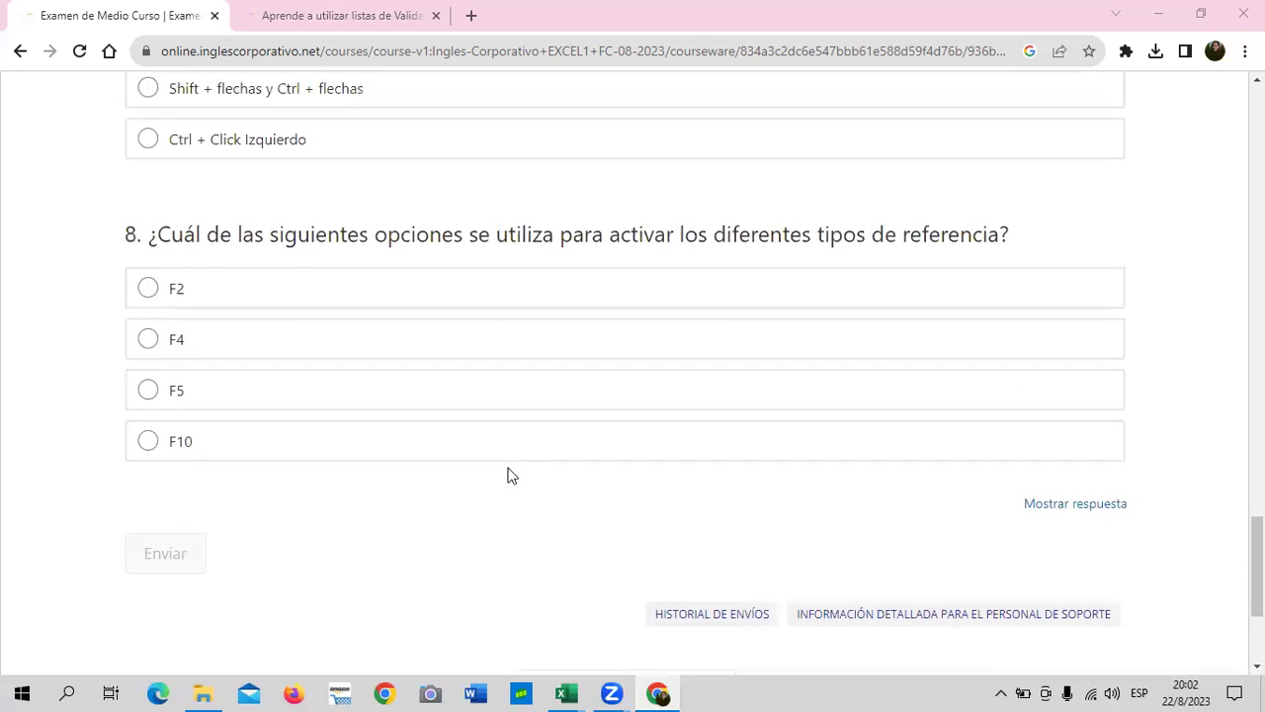
{"action": "scroll", "coordinate": [508, 473], "scroll_direction": "up", "scroll_amount": 3}
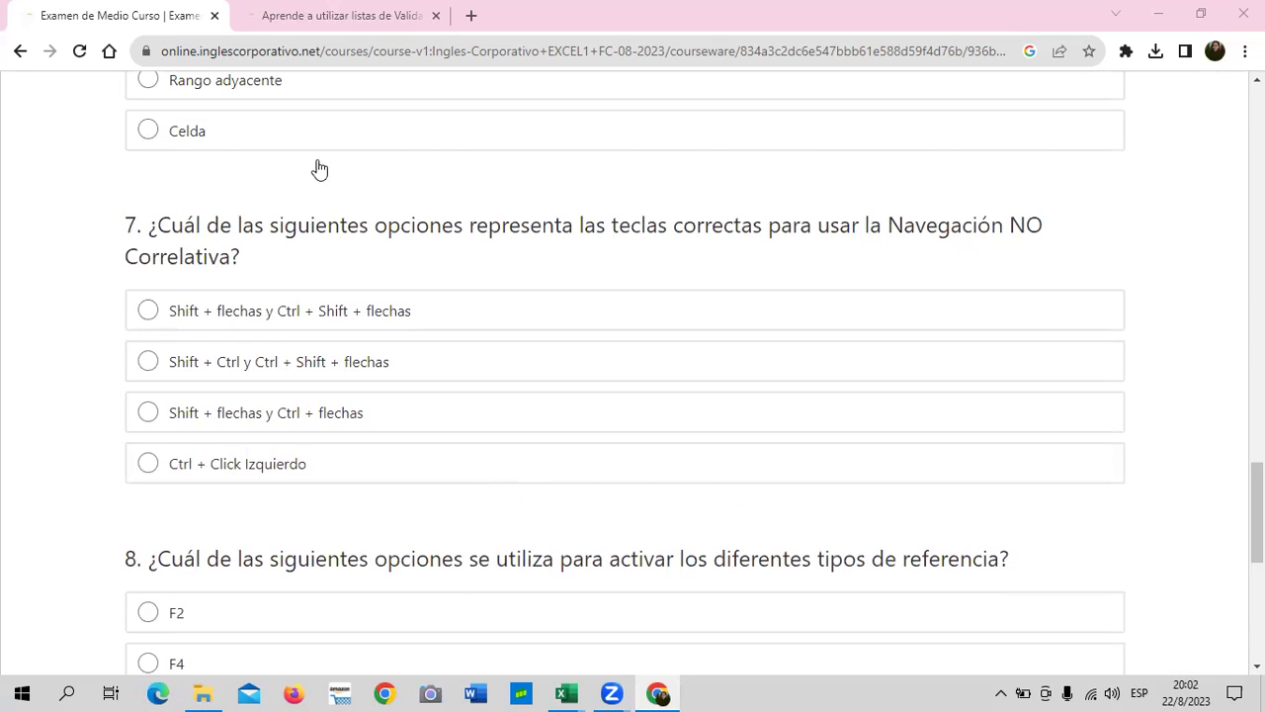
{"action": "scroll", "coordinate": [306, 292], "scroll_direction": "up", "scroll_amount": 10}
{"action": "scroll", "coordinate": [305, 292], "scroll_direction": "up", "scroll_amount": 4}
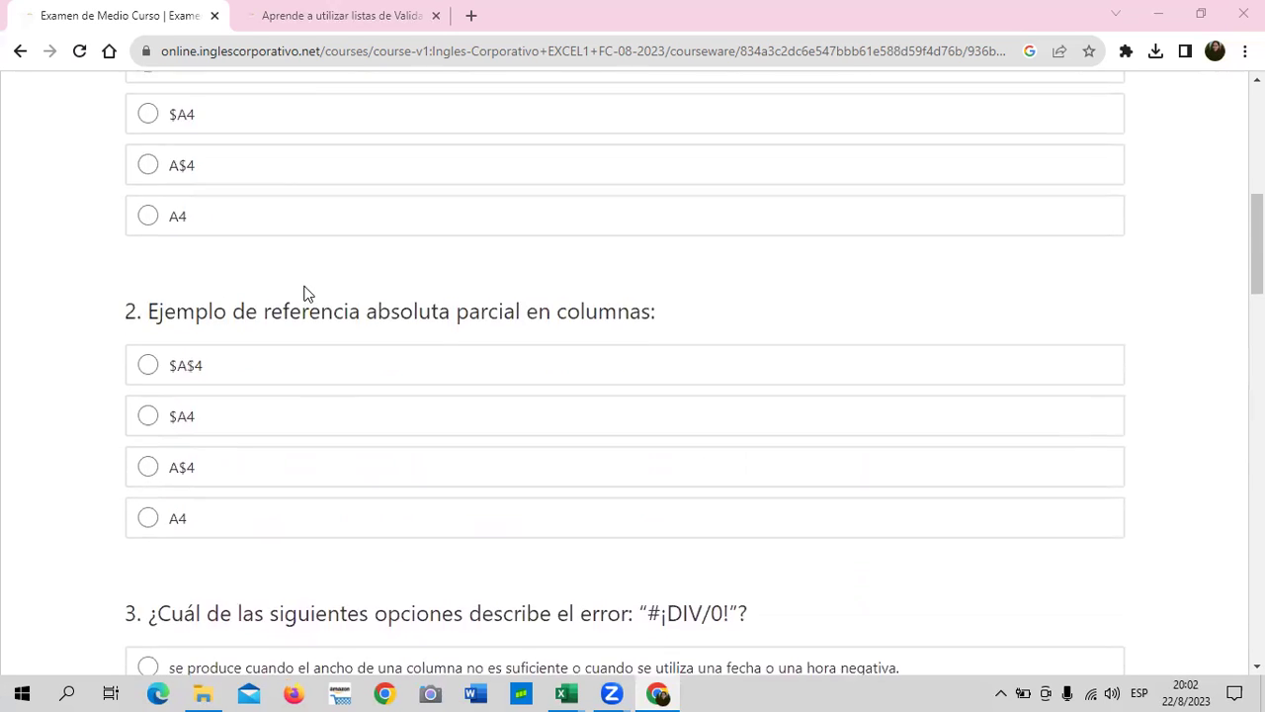
{"action": "scroll", "coordinate": [304, 294], "scroll_direction": "up", "scroll_amount": 6}
{"action": "scroll", "coordinate": [306, 290], "scroll_direction": "up", "scroll_amount": 2}
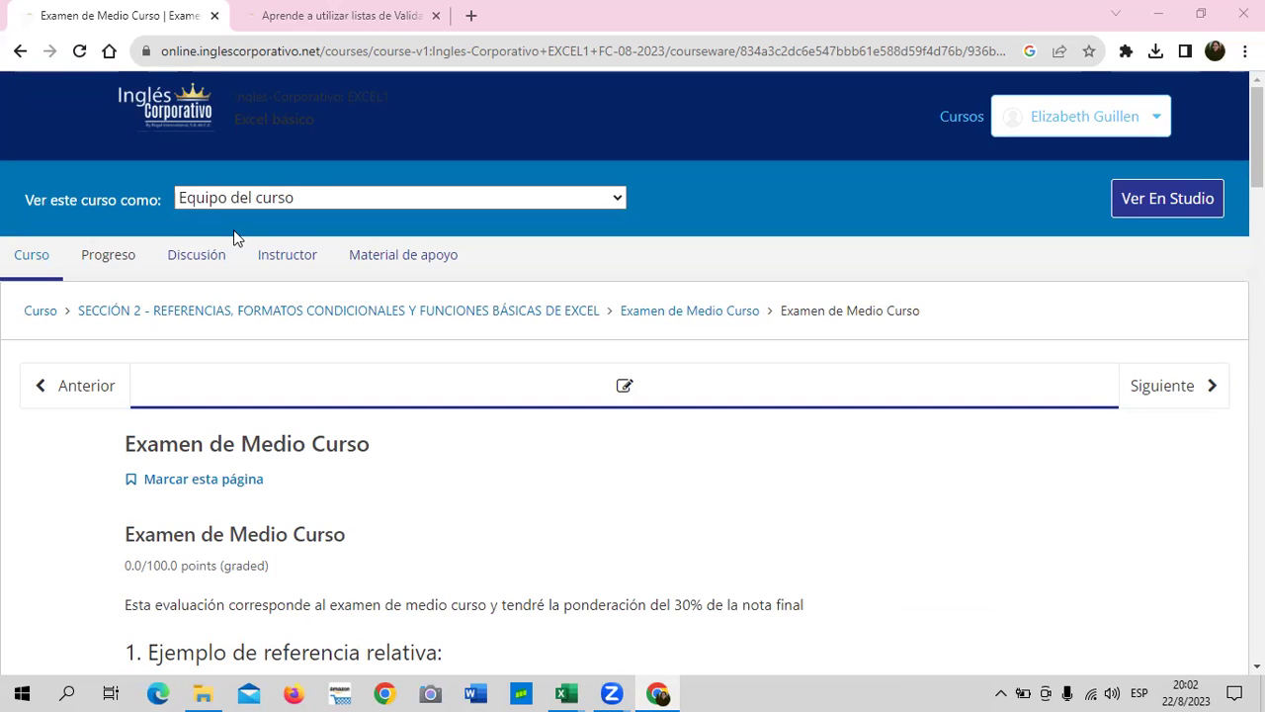
Go to the SECCIÓN 2 outline and reopen the Referencias, formatos condicionales y funciones básicas lesson.
{"action": "left_click", "coordinate": [93, 312]}
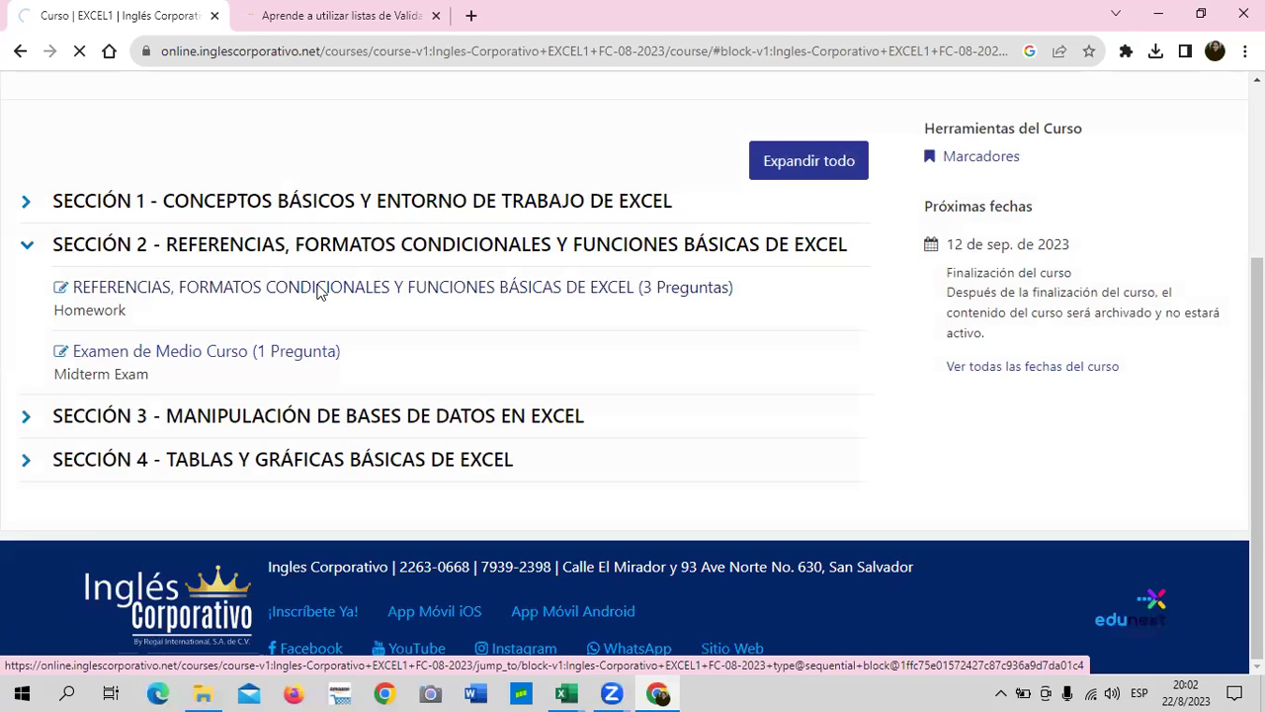
{"action": "left_click", "coordinate": [319, 290]}
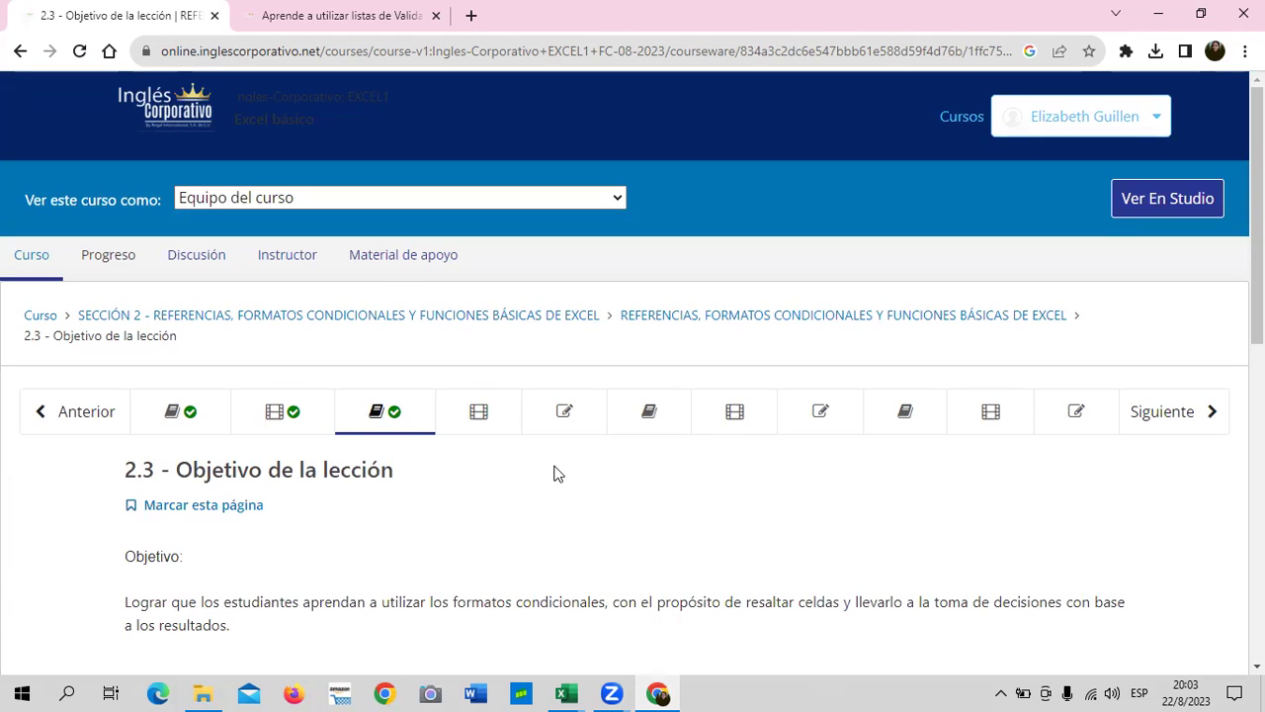
{"action": "scroll", "coordinate": [553, 473], "scroll_direction": "down", "scroll_amount": 2}
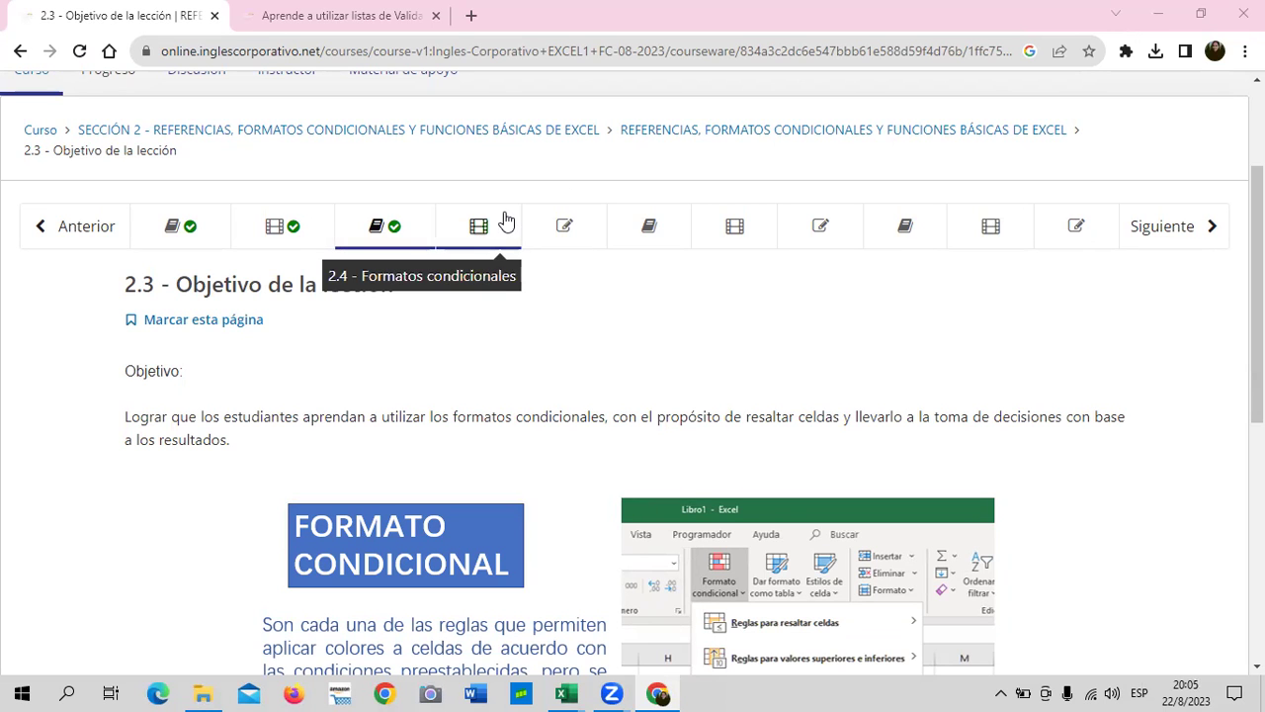
{"action": "scroll", "coordinate": [610, 367], "scroll_direction": "down", "scroll_amount": 5}
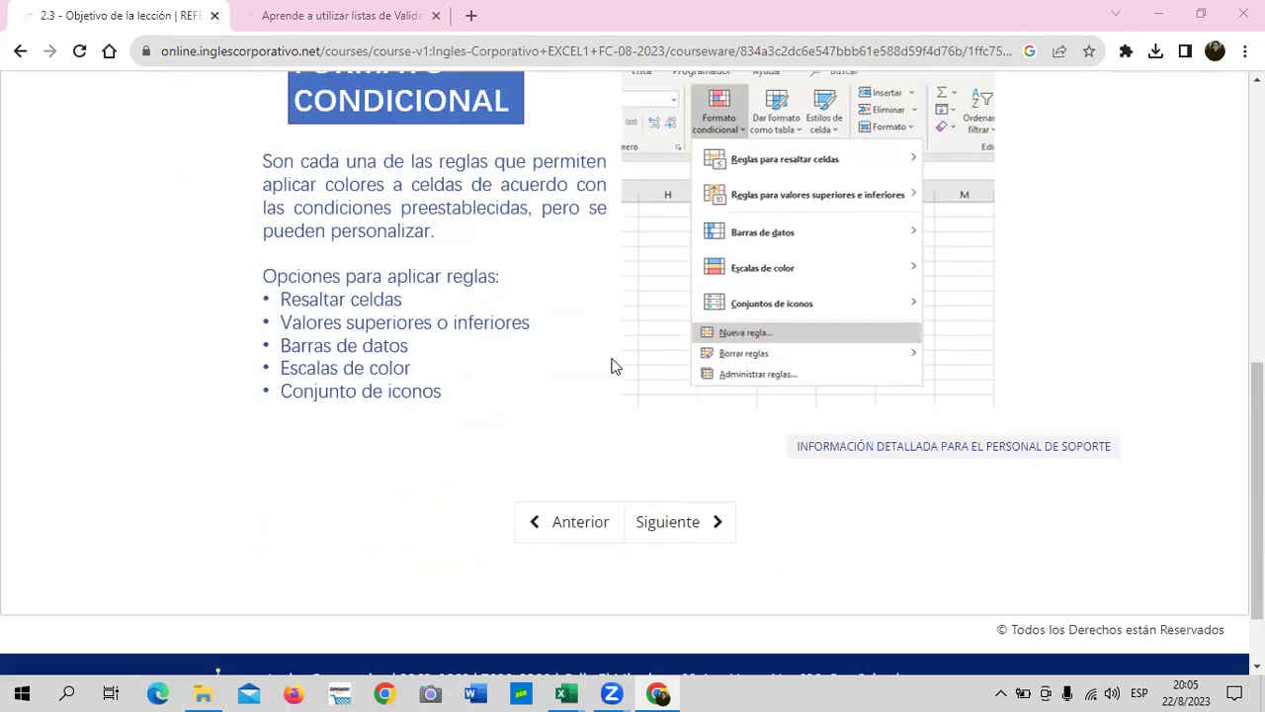
{"action": "scroll", "coordinate": [611, 366], "scroll_direction": "down", "scroll_amount": 1}
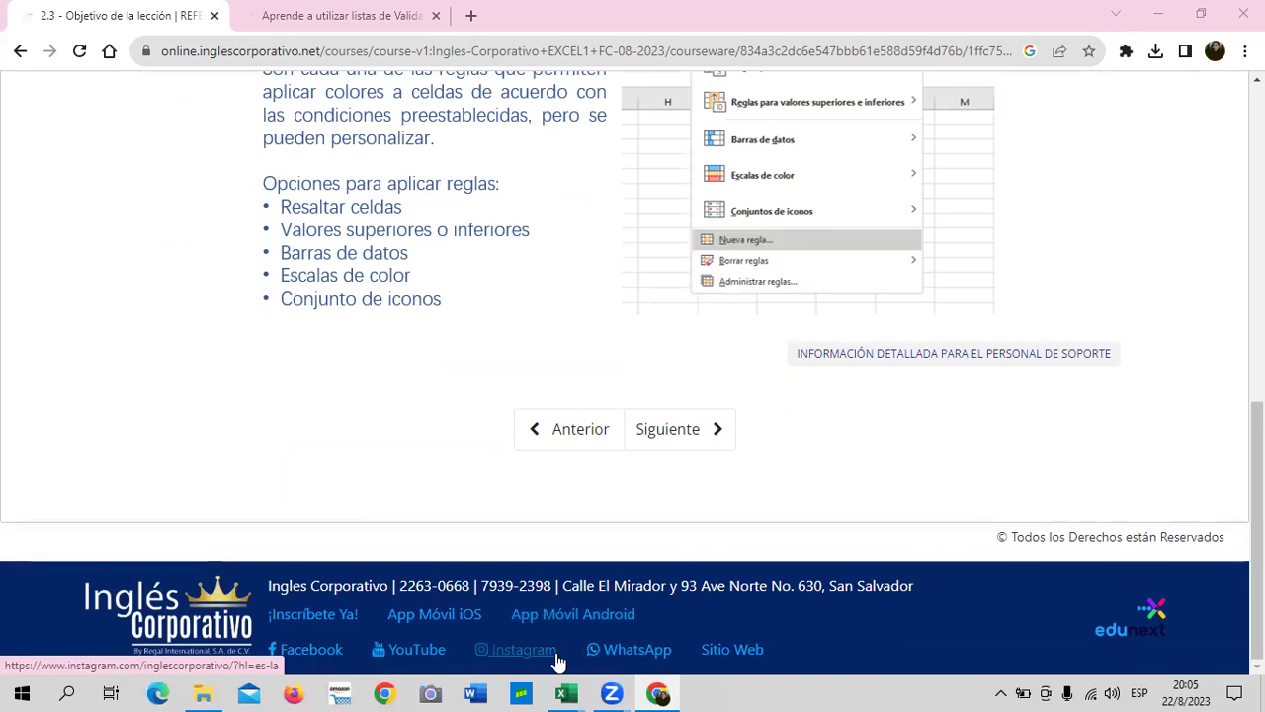
{"action": "mouse_move", "coordinate": [565, 693]}
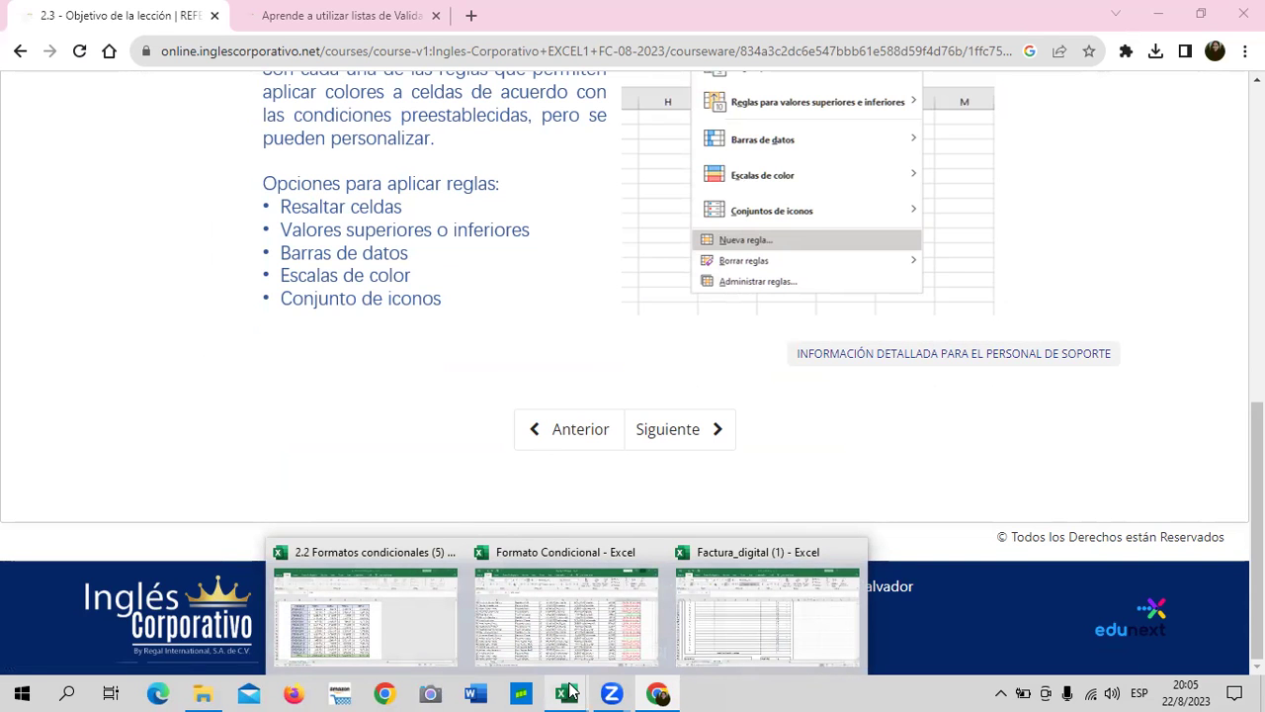
Switch to the 2.2 Formatos condicionales workbook and inspect G2, VENDEDOR 15 in B17, and the column F TOTAL formulas.
{"action": "left_click", "coordinate": [410, 653]}
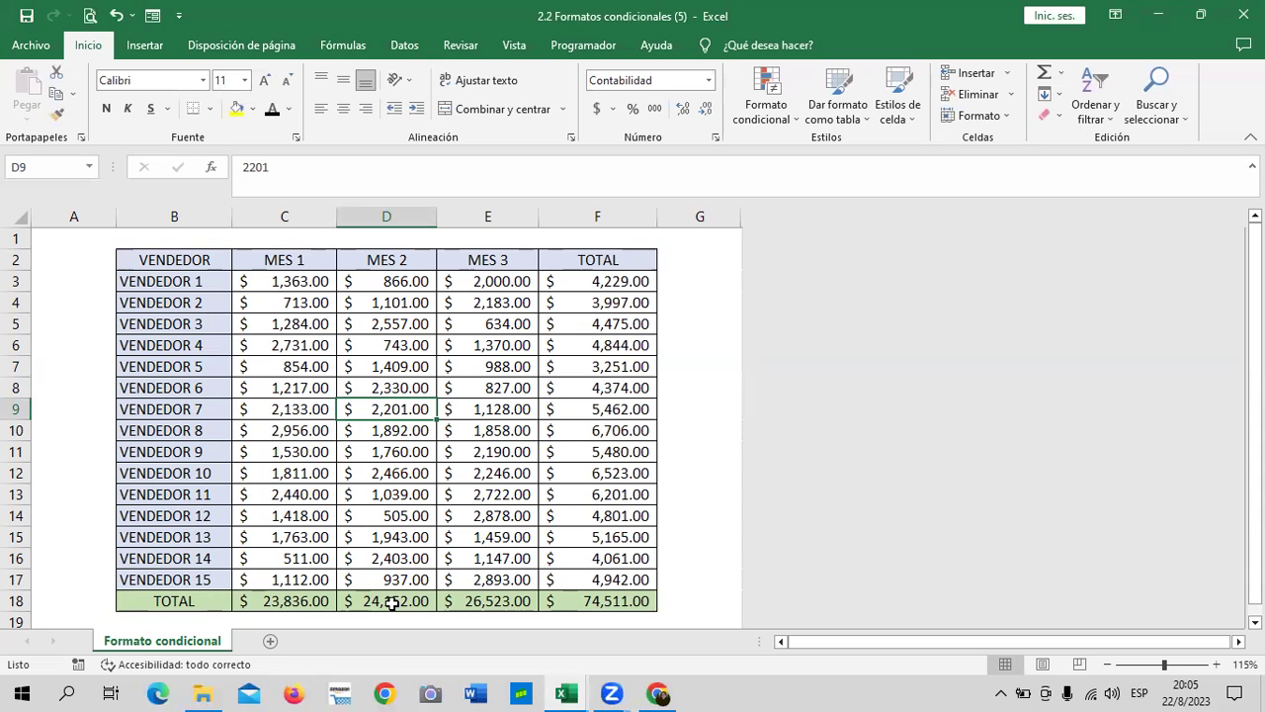
{"action": "left_click", "coordinate": [712, 265]}
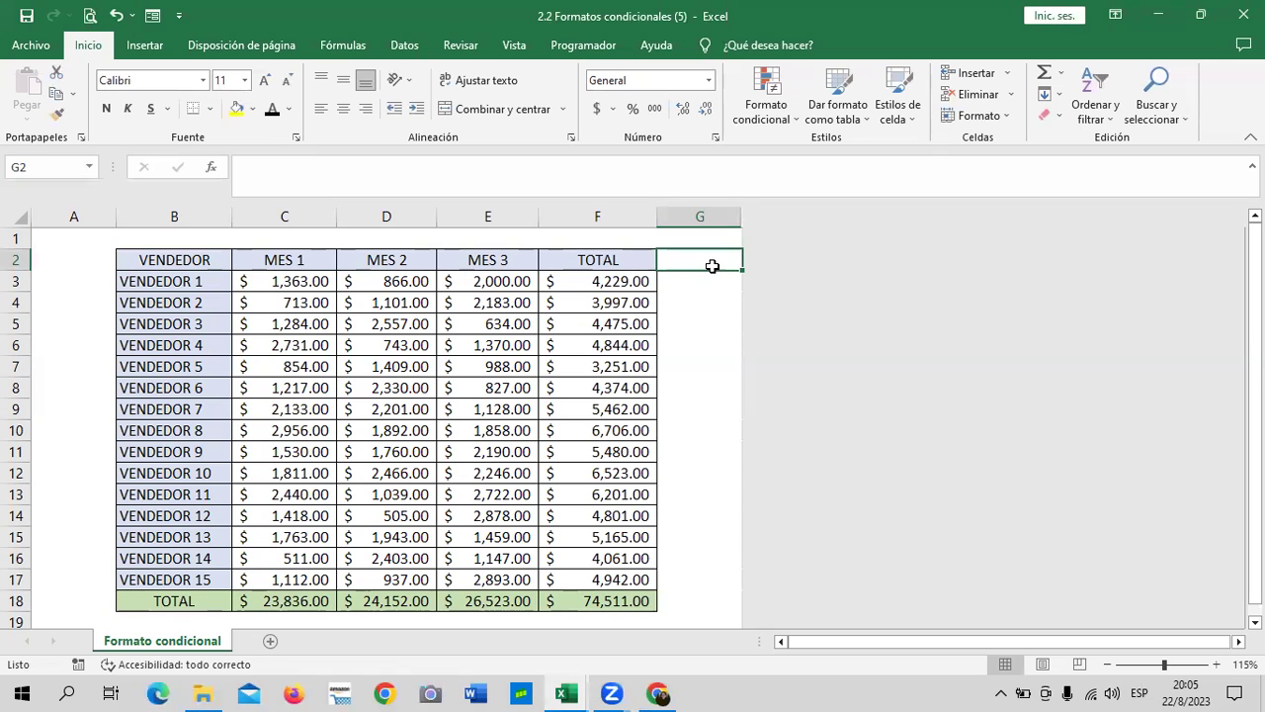
{"action": "left_click", "coordinate": [210, 572]}
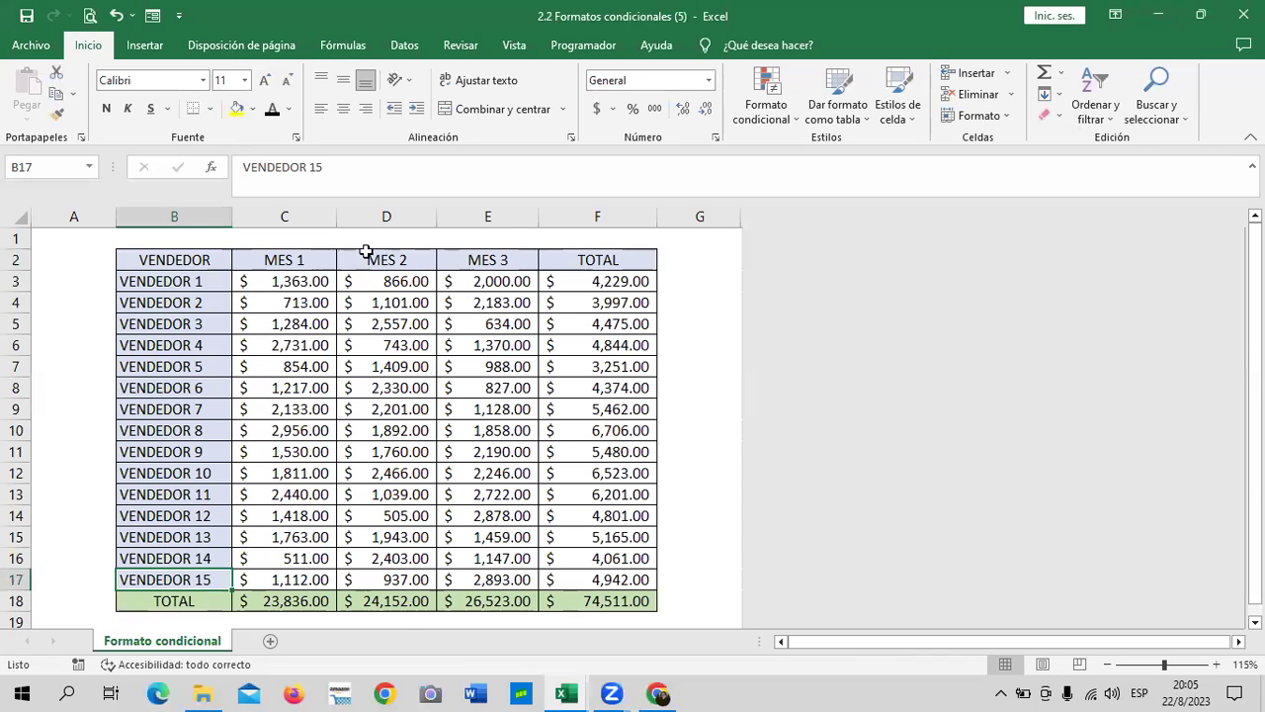
{"action": "left_click", "coordinate": [570, 282]}
{"action": "left_click", "coordinate": [605, 366]}
{"action": "left_click", "coordinate": [578, 579]}
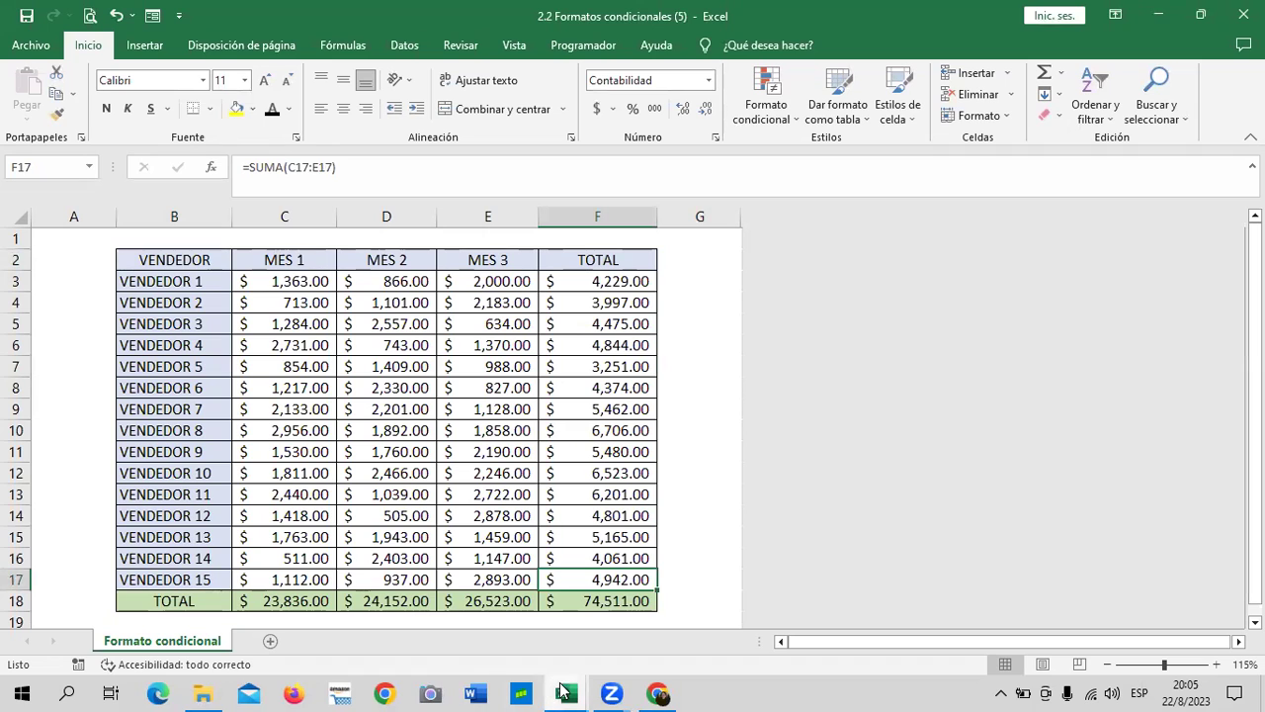
{"action": "mouse_move", "coordinate": [565, 693]}
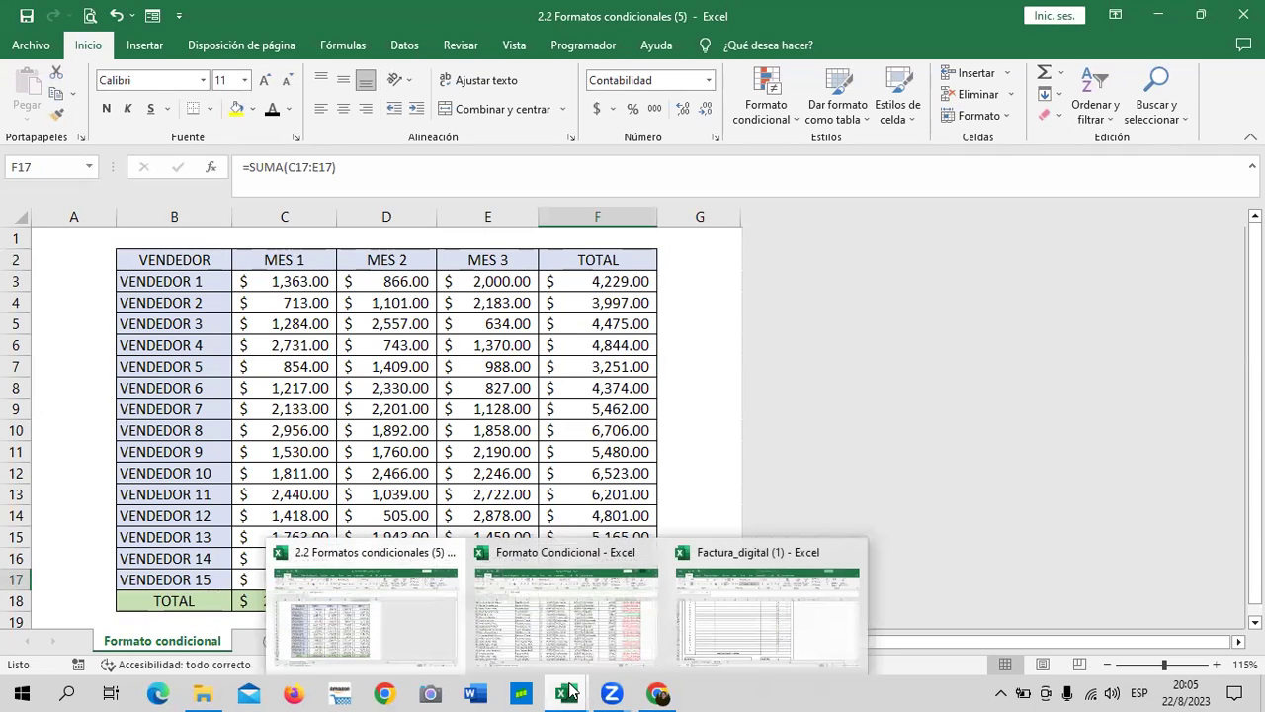
{"action": "left_click", "coordinate": [559, 628]}
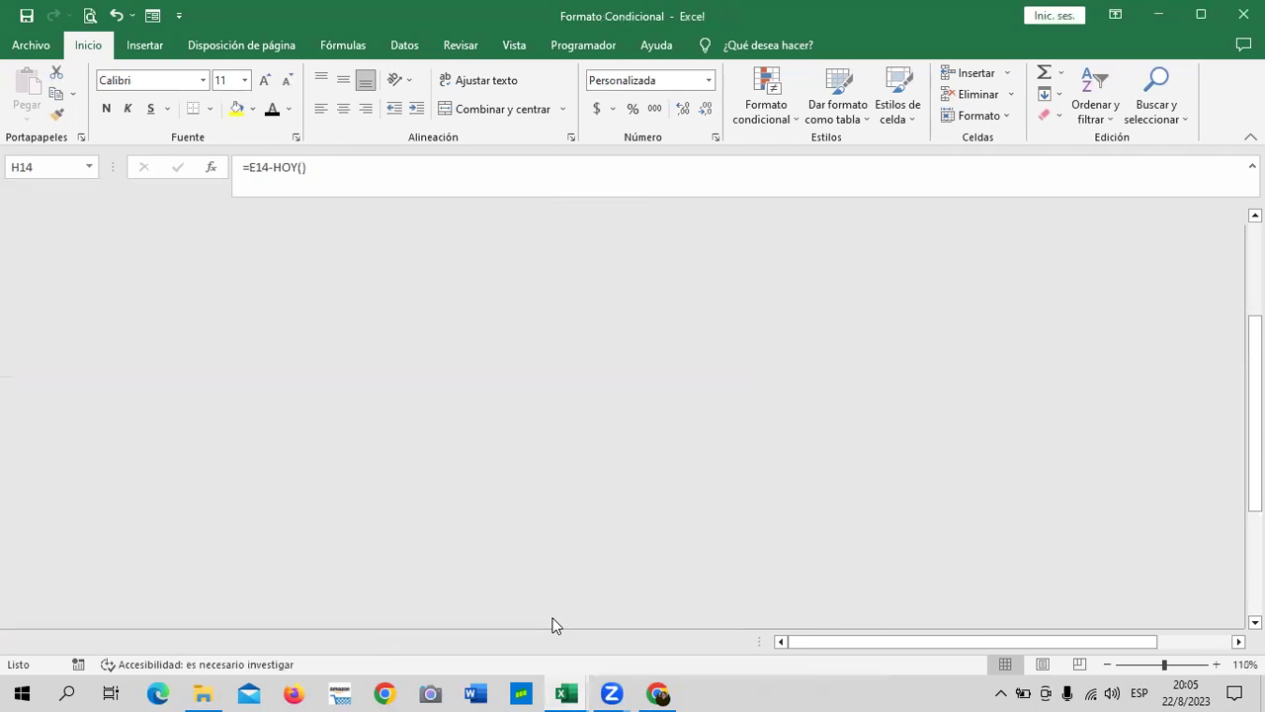
{"action": "scroll", "coordinate": [247, 482], "scroll_direction": "up", "scroll_amount": 3}
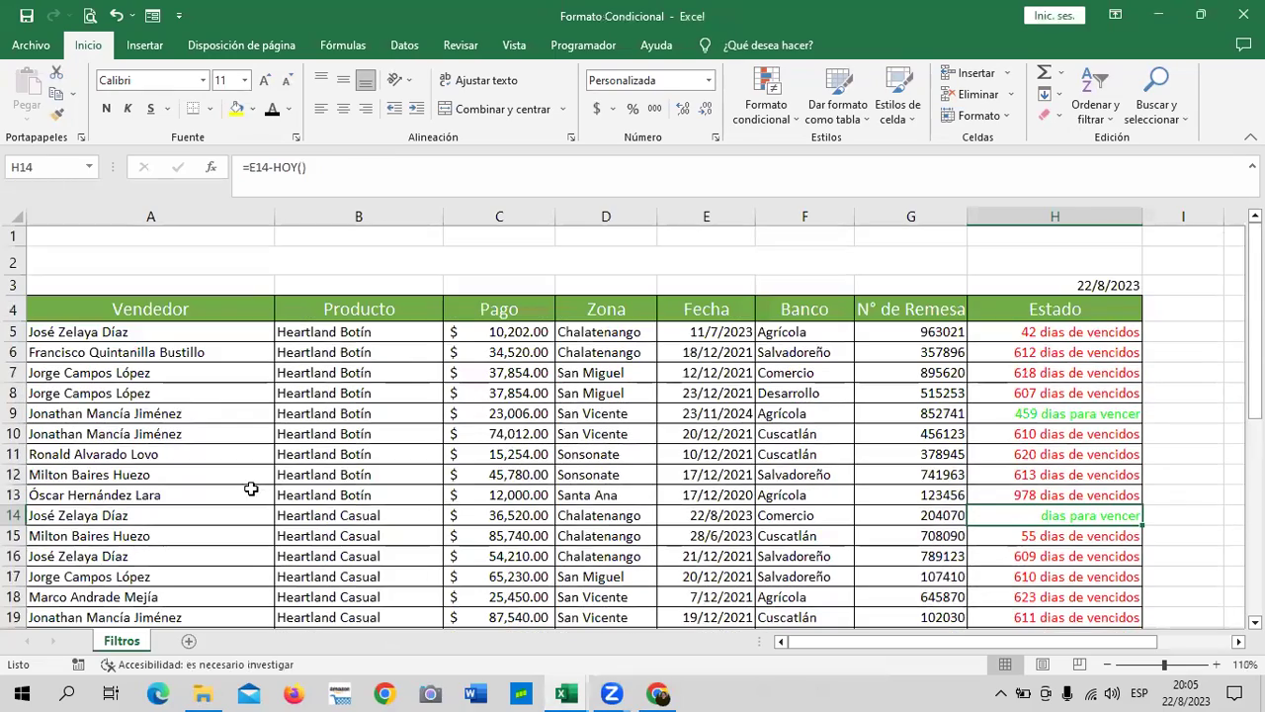
{"action": "scroll", "coordinate": [245, 483], "scroll_direction": "down", "scroll_amount": 5}
{"action": "scroll", "coordinate": [245, 480], "scroll_direction": "down", "scroll_amount": 6}
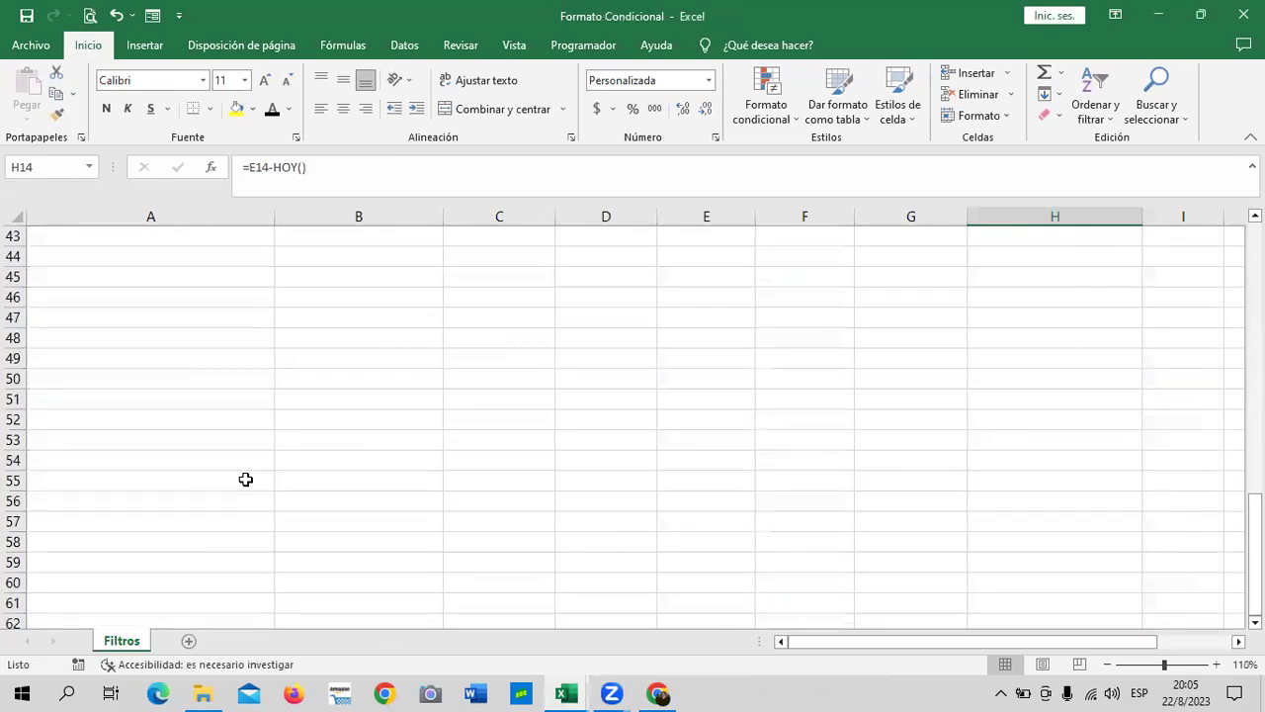
{"action": "scroll", "coordinate": [245, 479], "scroll_direction": "up", "scroll_amount": 4}
{"action": "scroll", "coordinate": [245, 479], "scroll_direction": "up", "scroll_amount": 4}
{"action": "scroll", "coordinate": [245, 479], "scroll_direction": "up", "scroll_amount": 3}
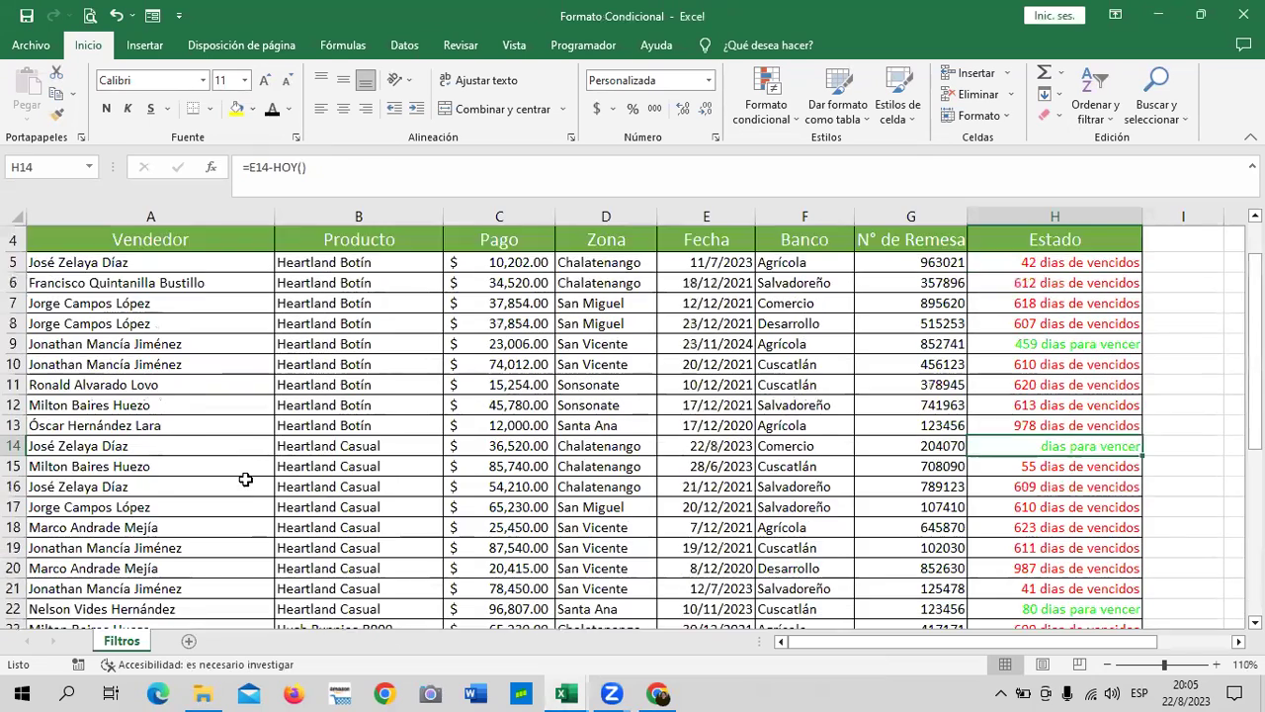
{"action": "scroll", "coordinate": [245, 480], "scroll_direction": "up", "scroll_amount": 1}
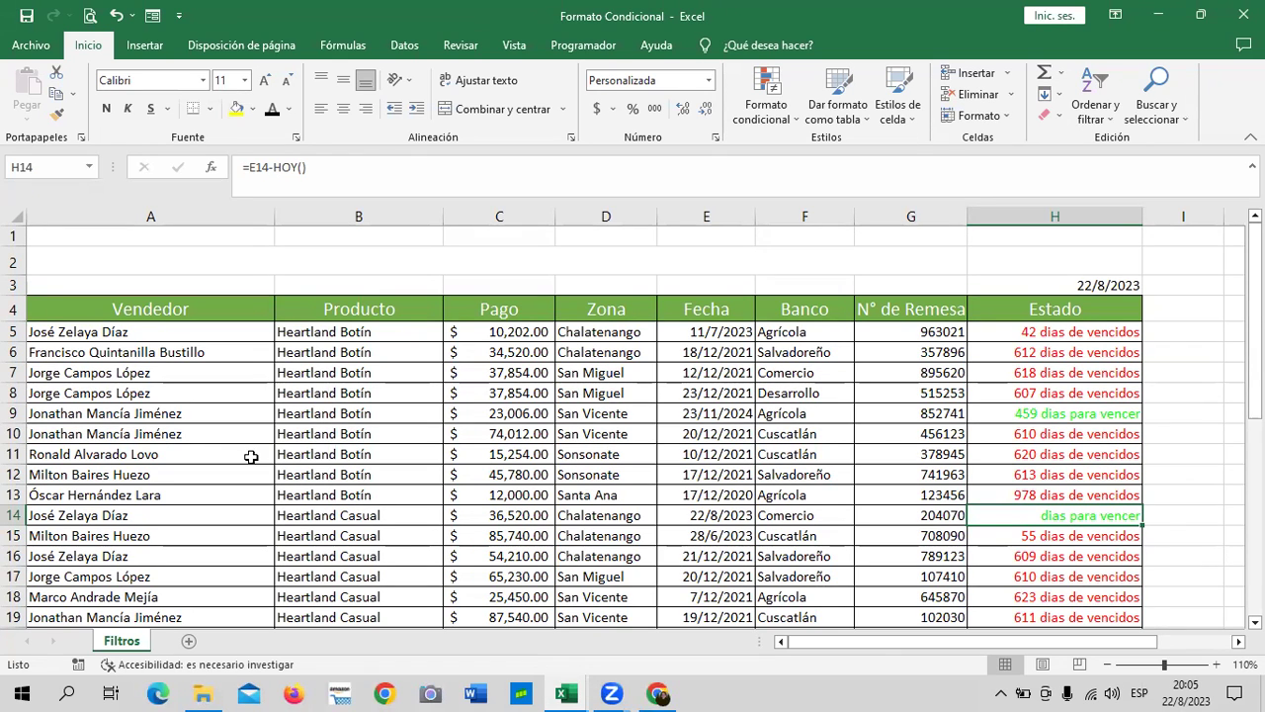
{"action": "left_click", "coordinate": [158, 354]}
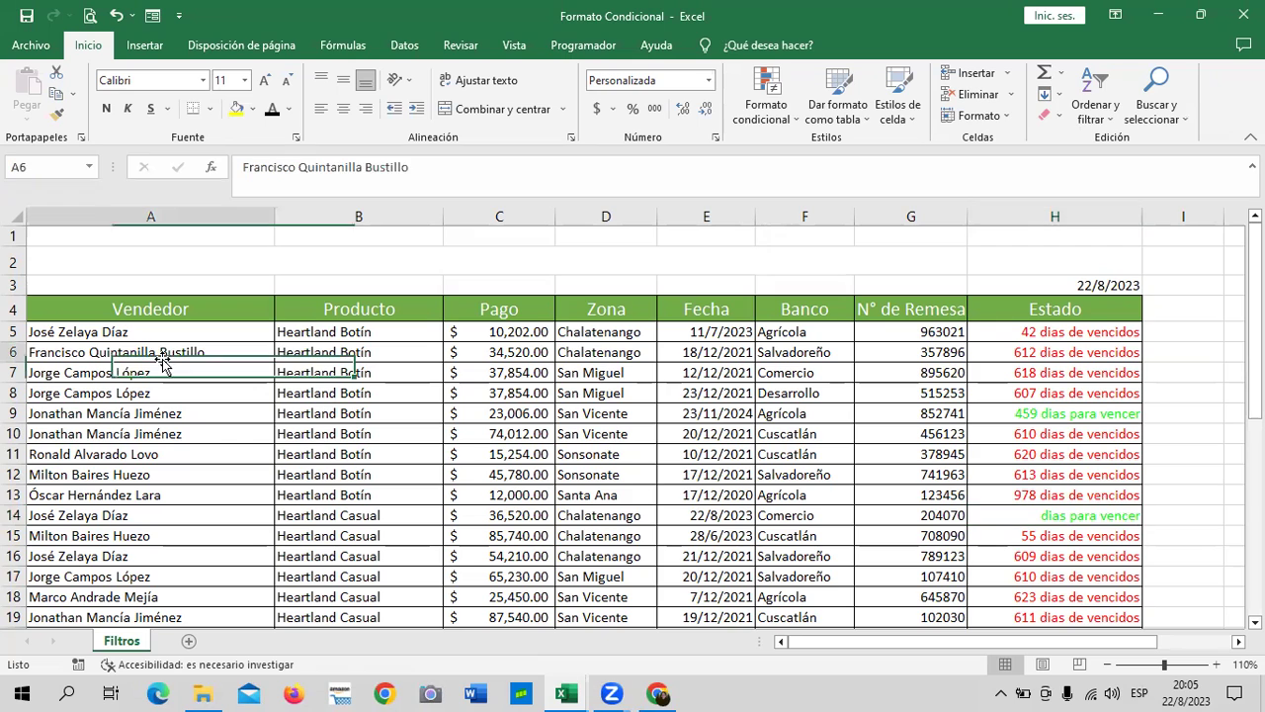
{"action": "left_click", "coordinate": [164, 452]}
{"action": "left_click", "coordinate": [368, 414]}
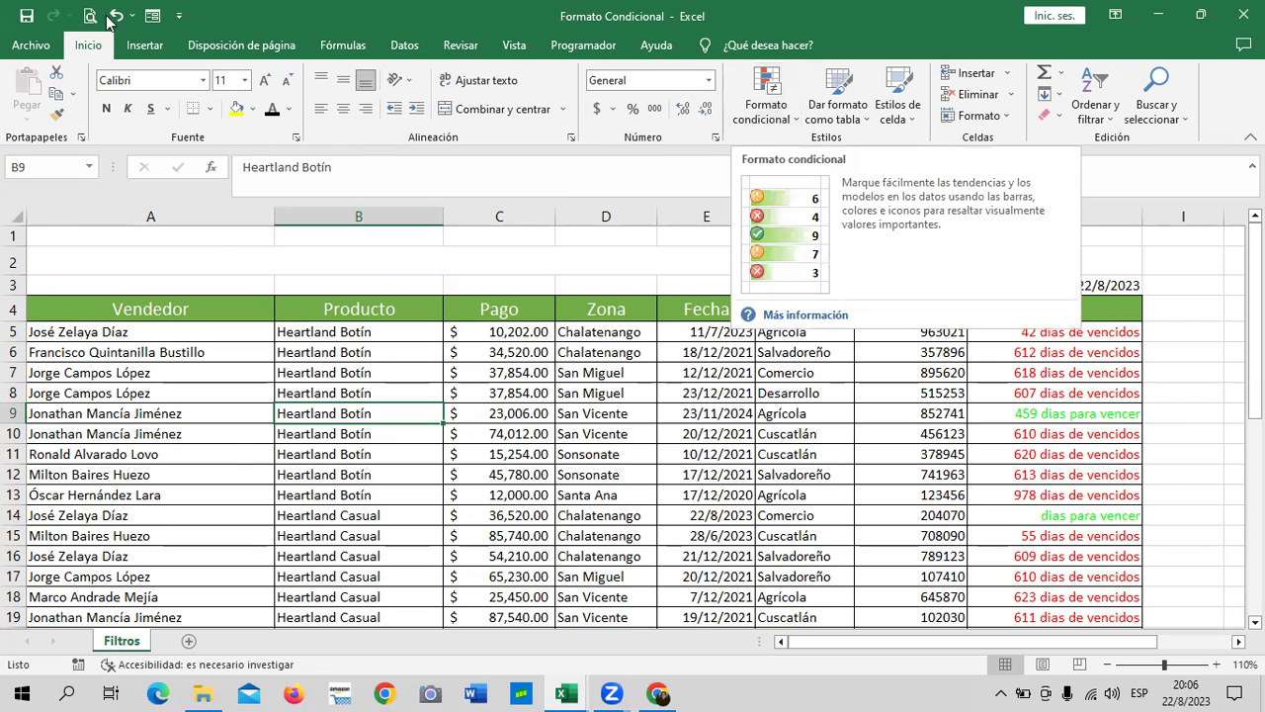
Open the Formato condicional menu in Excel, then bring the Chrome course lesson to the front.
{"action": "left_click", "coordinate": [787, 125]}
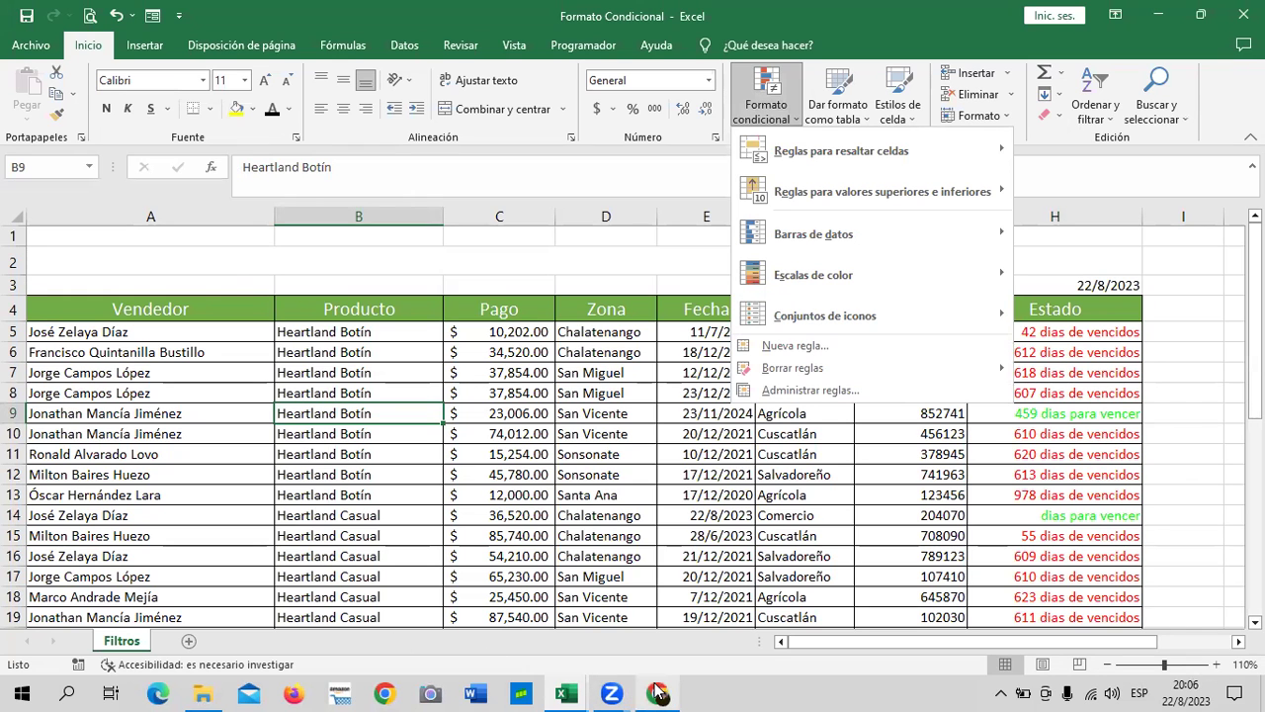
{"action": "mouse_move", "coordinate": [657, 695]}
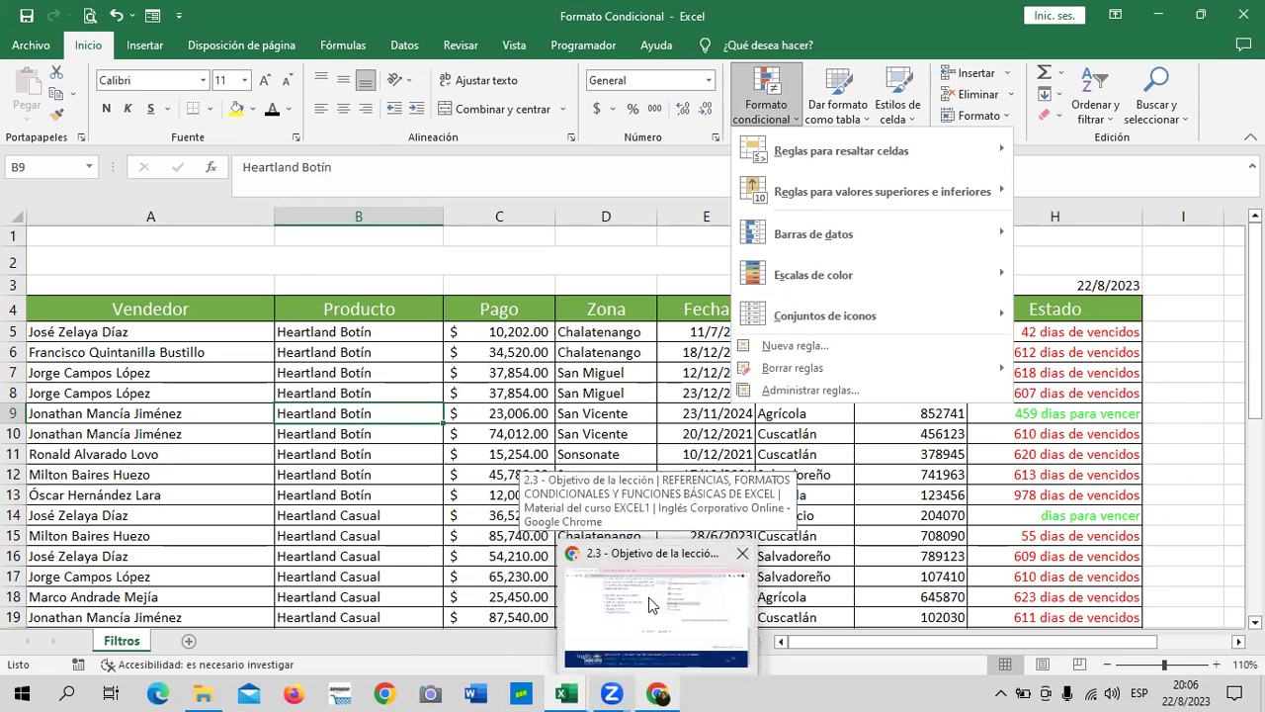
{"action": "left_click", "coordinate": [648, 597]}
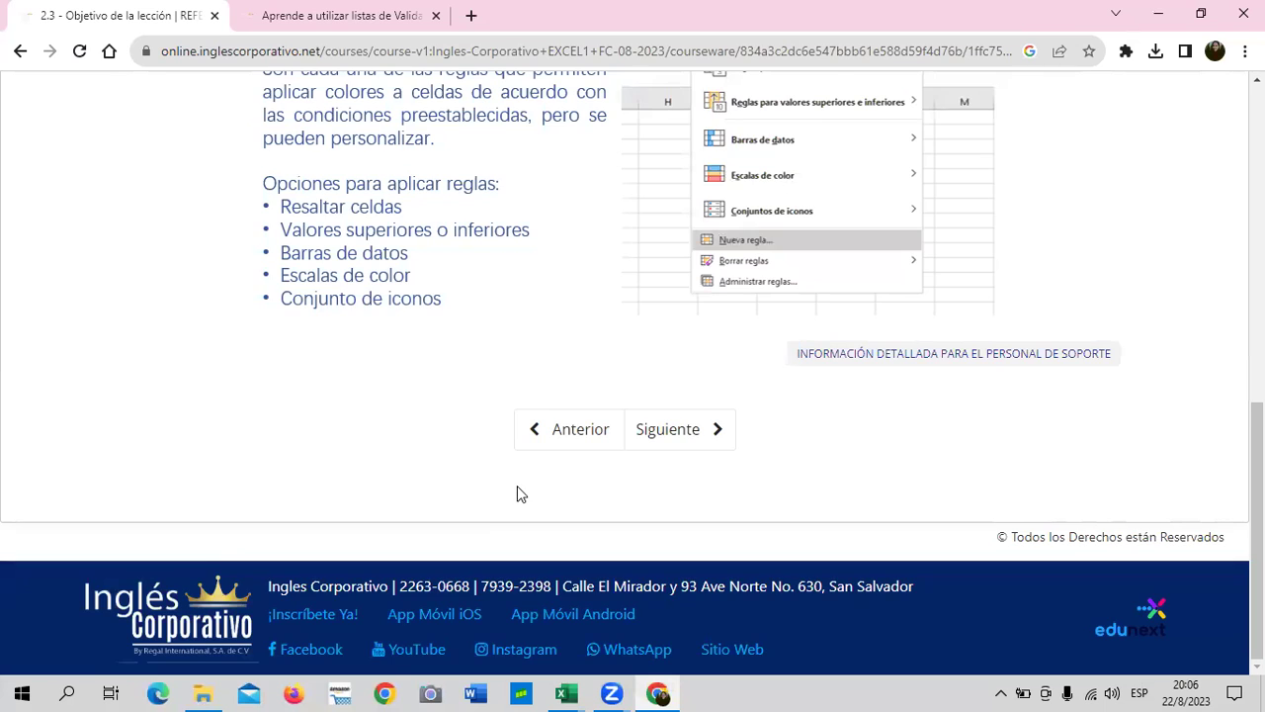
Read through the Formato Condicional lesson slides, then switch back to the 2.2 Formatos condicionales (5) workbook.
{"action": "scroll", "coordinate": [517, 487], "scroll_direction": "up", "scroll_amount": 2}
{"action": "scroll", "coordinate": [517, 487], "scroll_direction": "up", "scroll_amount": 2}
{"action": "scroll", "coordinate": [518, 486], "scroll_direction": "up", "scroll_amount": 4}
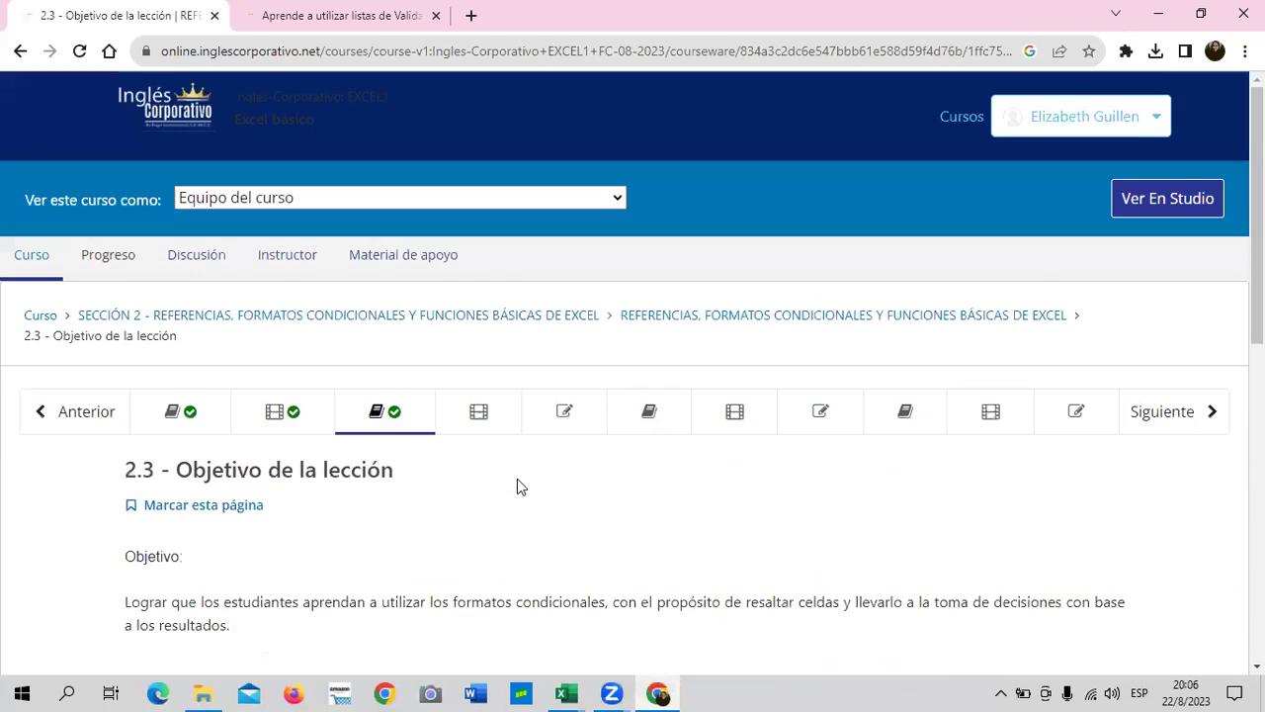
{"action": "scroll", "coordinate": [517, 483], "scroll_direction": "down", "scroll_amount": 3}
{"action": "scroll", "coordinate": [517, 479], "scroll_direction": "down", "scroll_amount": 1}
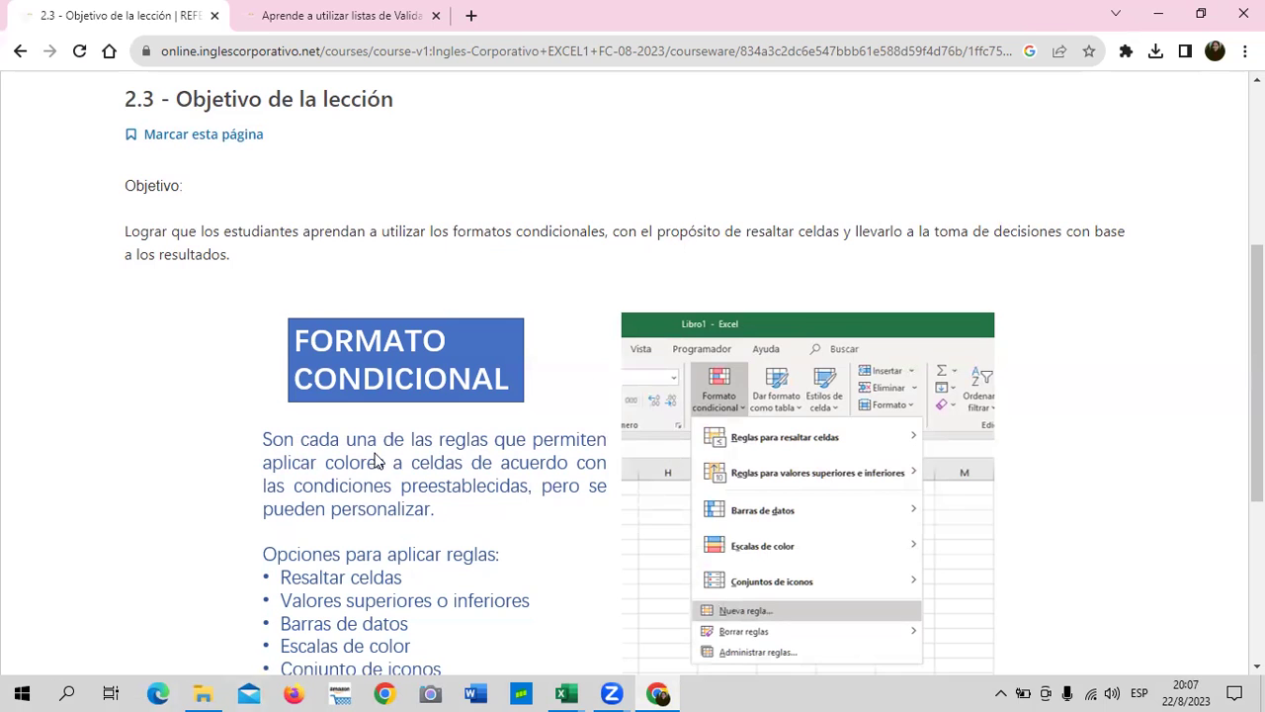
{"action": "scroll", "coordinate": [511, 375], "scroll_direction": "down", "scroll_amount": 1}
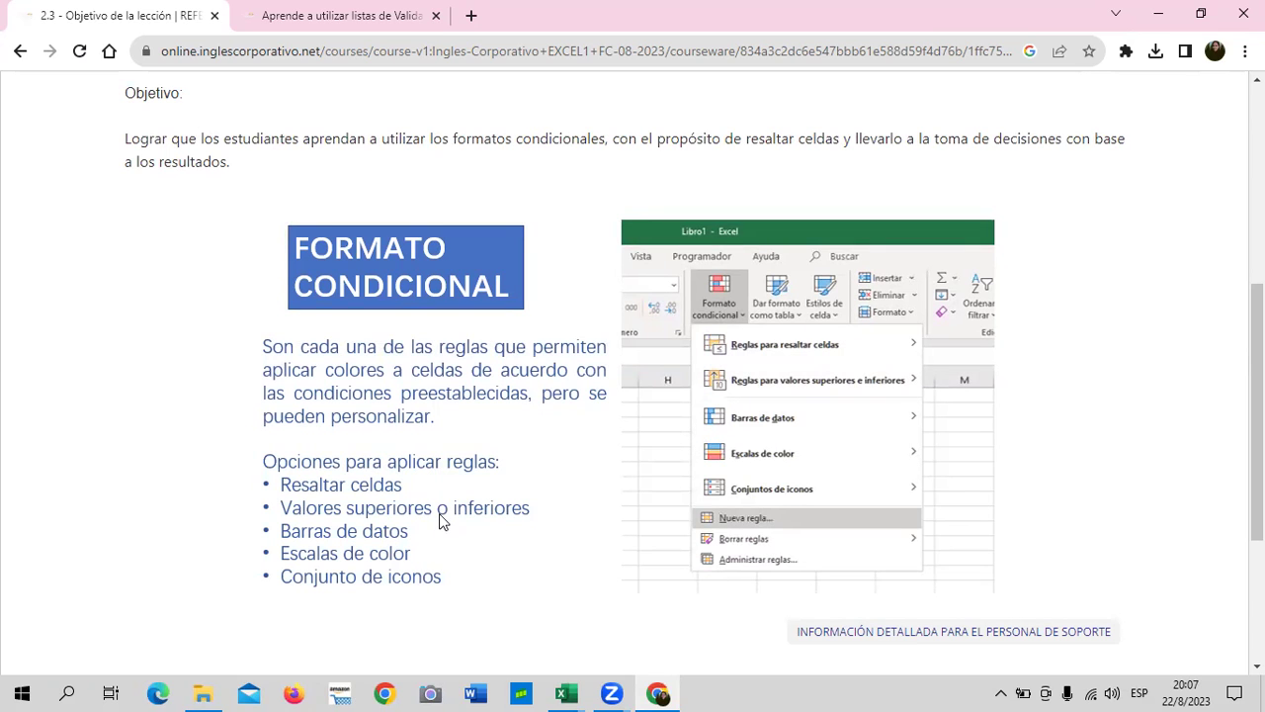
{"action": "scroll", "coordinate": [495, 499], "scroll_direction": "down", "scroll_amount": 2}
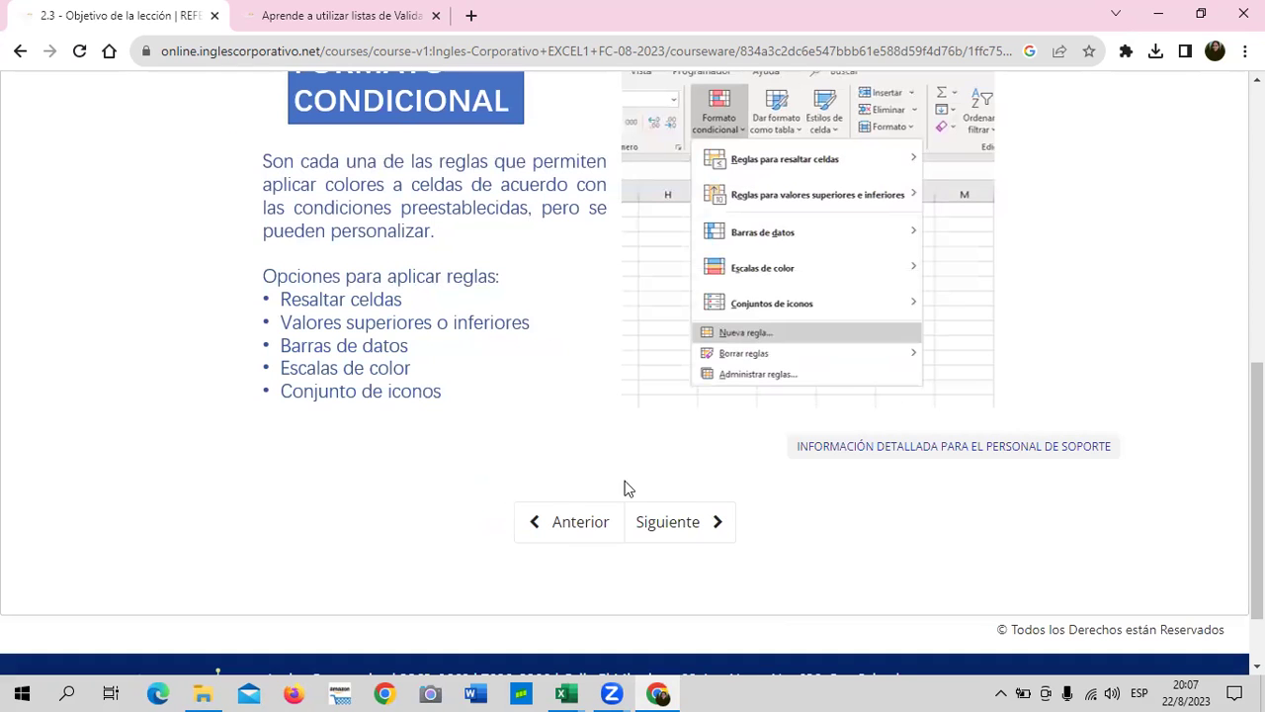
{"action": "scroll", "coordinate": [740, 415], "scroll_direction": "up", "scroll_amount": 1}
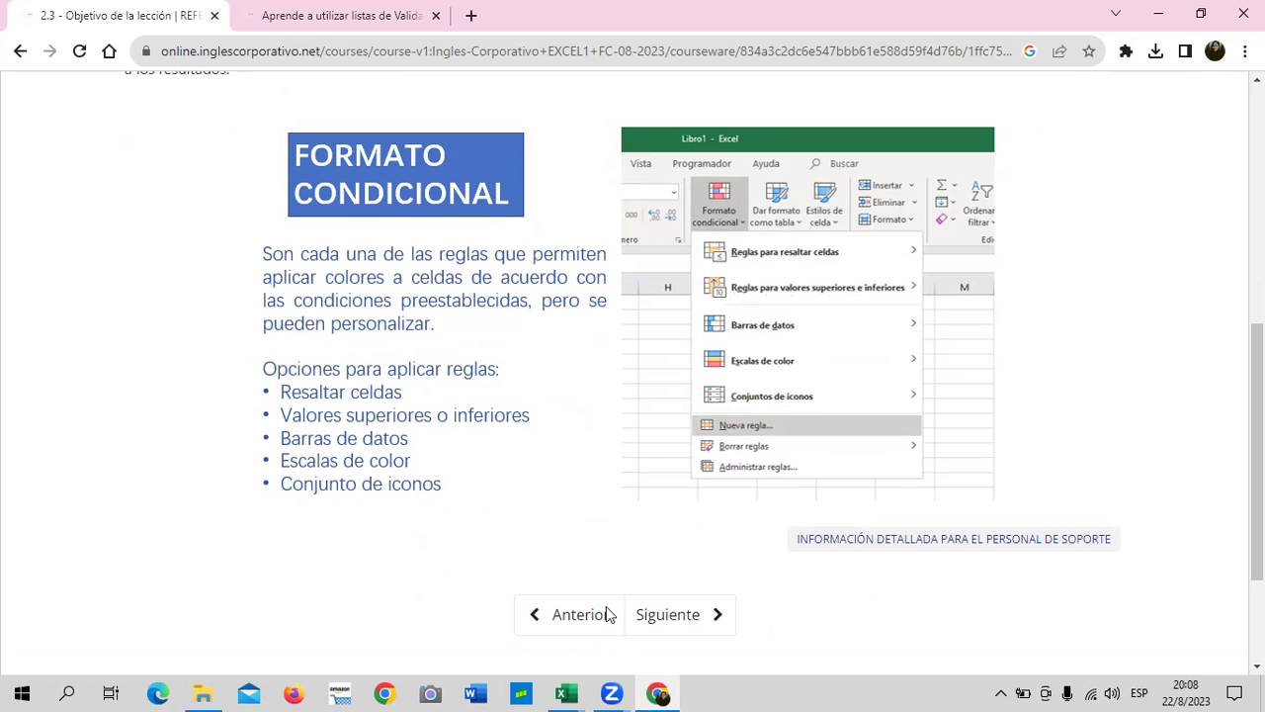
{"action": "scroll", "coordinate": [539, 512], "scroll_direction": "up", "scroll_amount": 4}
{"action": "scroll", "coordinate": [539, 512], "scroll_direction": "down", "scroll_amount": 1}
{"action": "scroll", "coordinate": [537, 514], "scroll_direction": "down", "scroll_amount": 3}
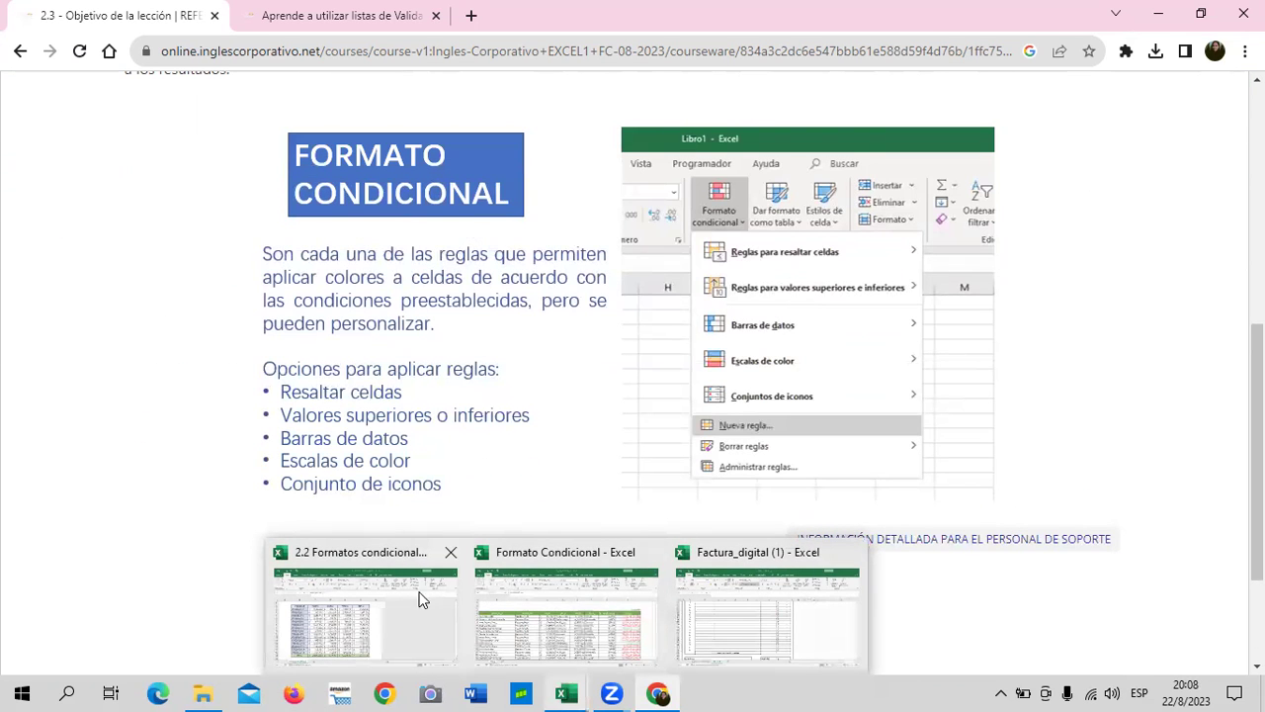
{"action": "left_click", "coordinate": [421, 599]}
View the Reglas para valores superiores e inferiores options, then preview the open Excel workbooks.
{"action": "left_click", "coordinate": [782, 117]}
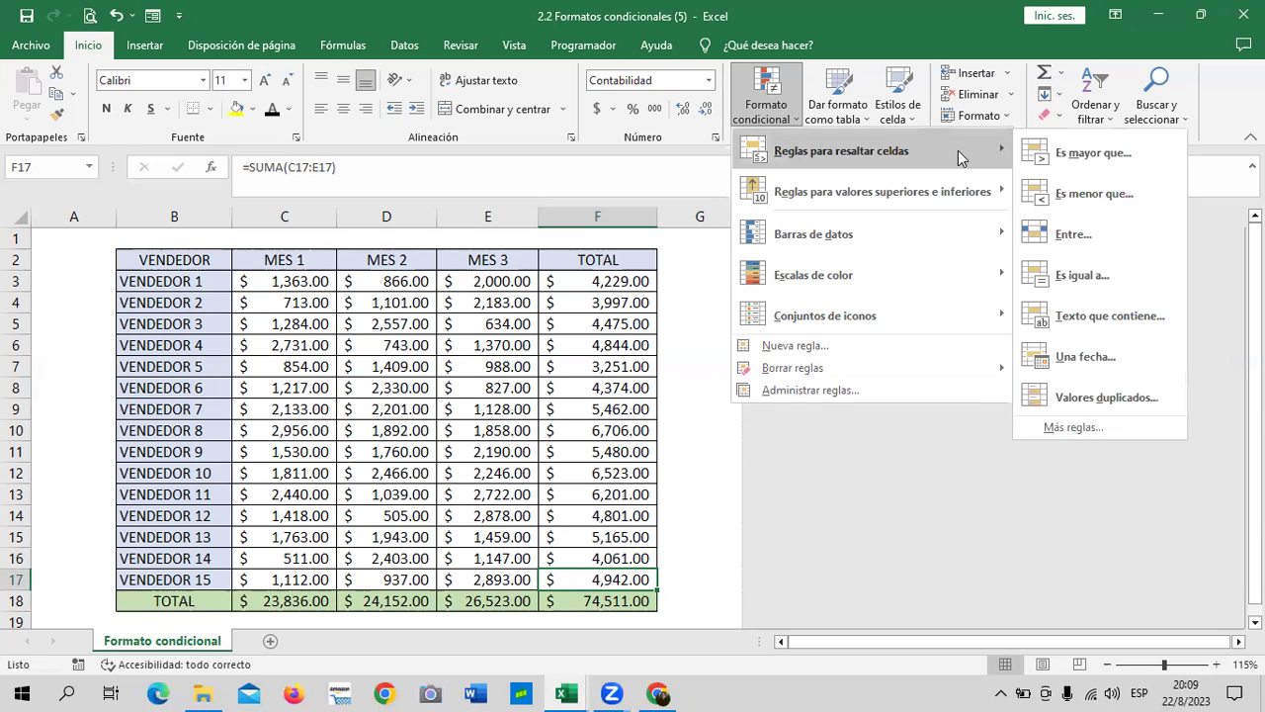
{"action": "mouse_move", "coordinate": [882, 192]}
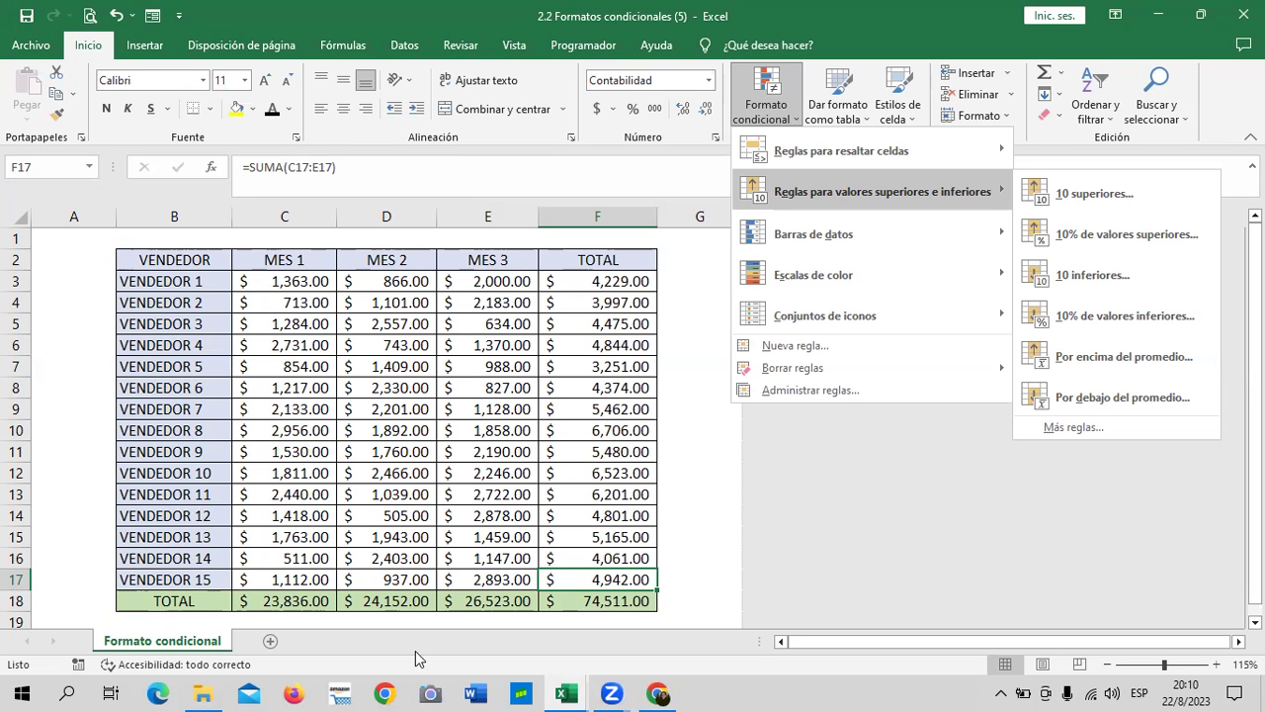
{"action": "left_click", "coordinate": [565, 694]}
{"action": "left_click", "coordinate": [547, 644]}
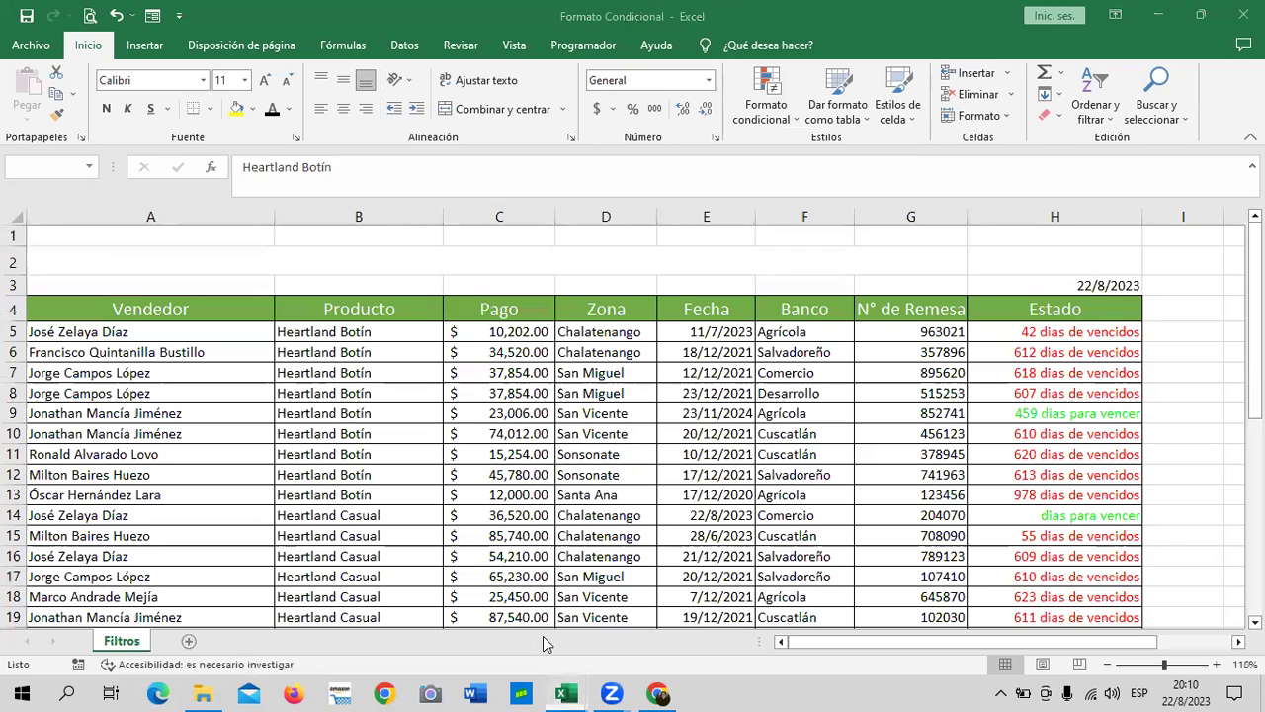
{"action": "left_click", "coordinate": [1038, 307]}
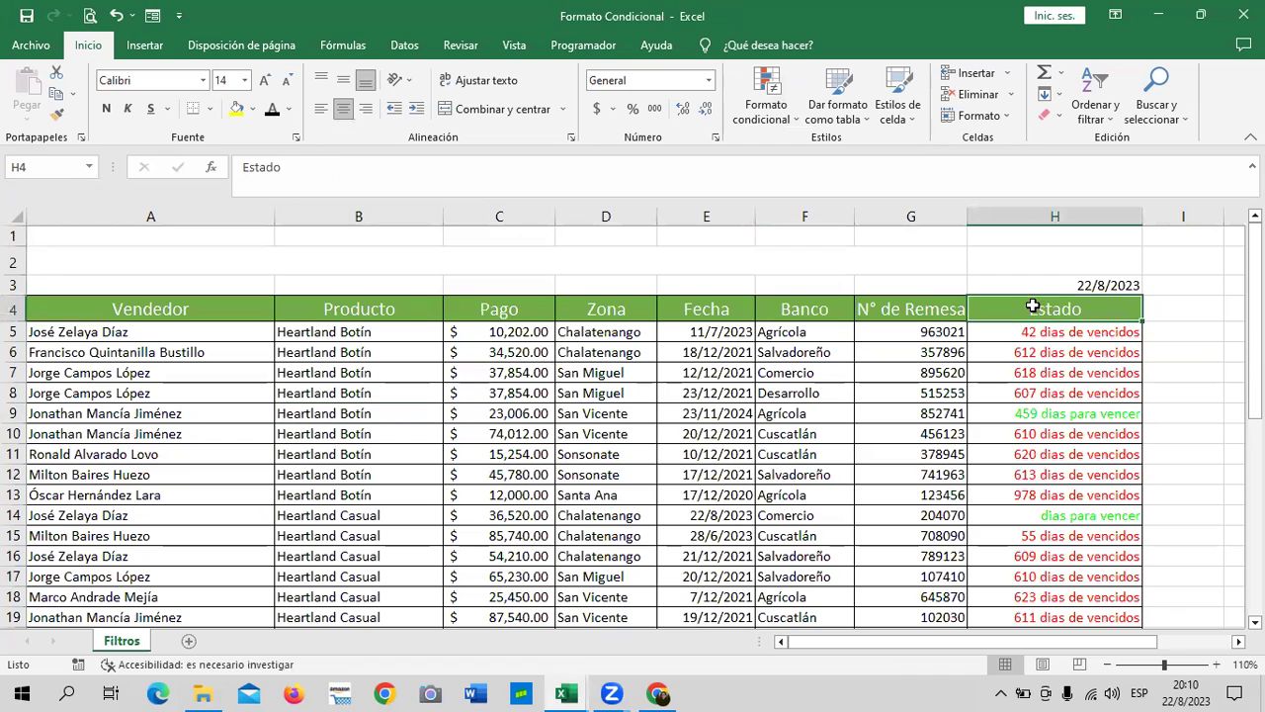
{"action": "left_click", "coordinate": [1028, 215]}
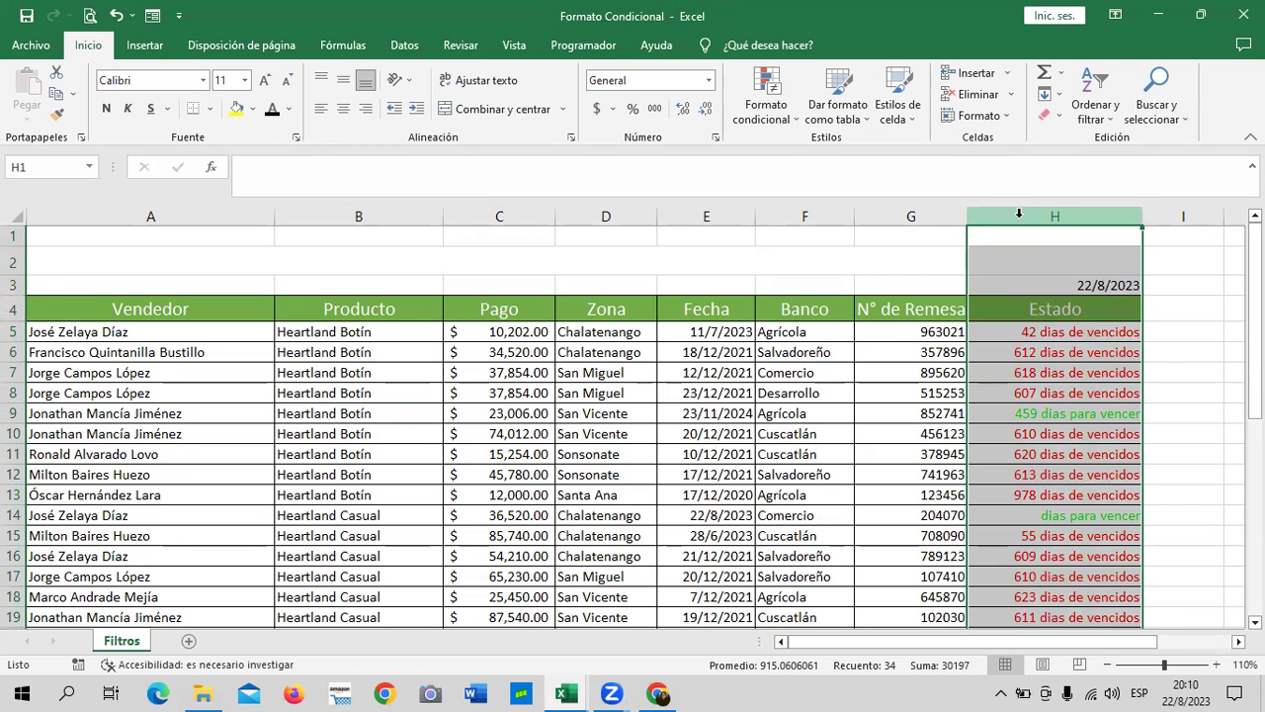
{"action": "left_click", "coordinate": [209, 285]}
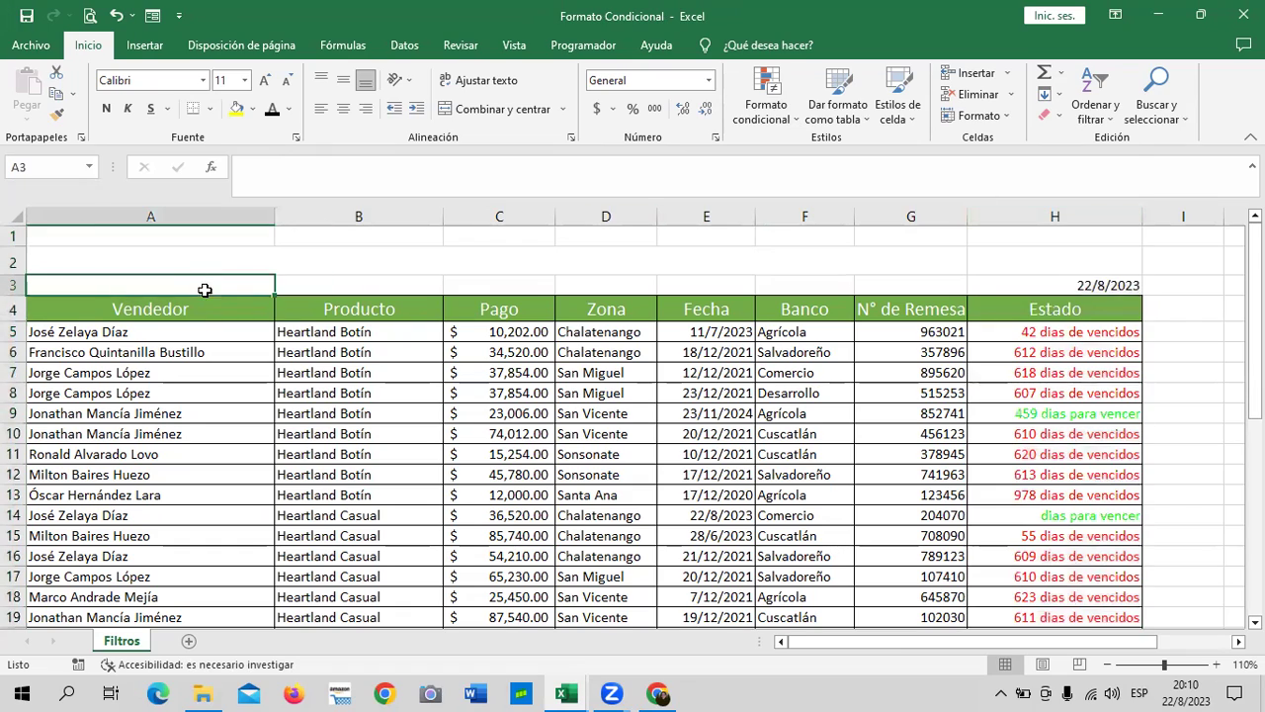
{"action": "scroll", "coordinate": [418, 457], "scroll_direction": "down", "scroll_amount": 4}
{"action": "scroll", "coordinate": [418, 456], "scroll_direction": "down", "scroll_amount": 5}
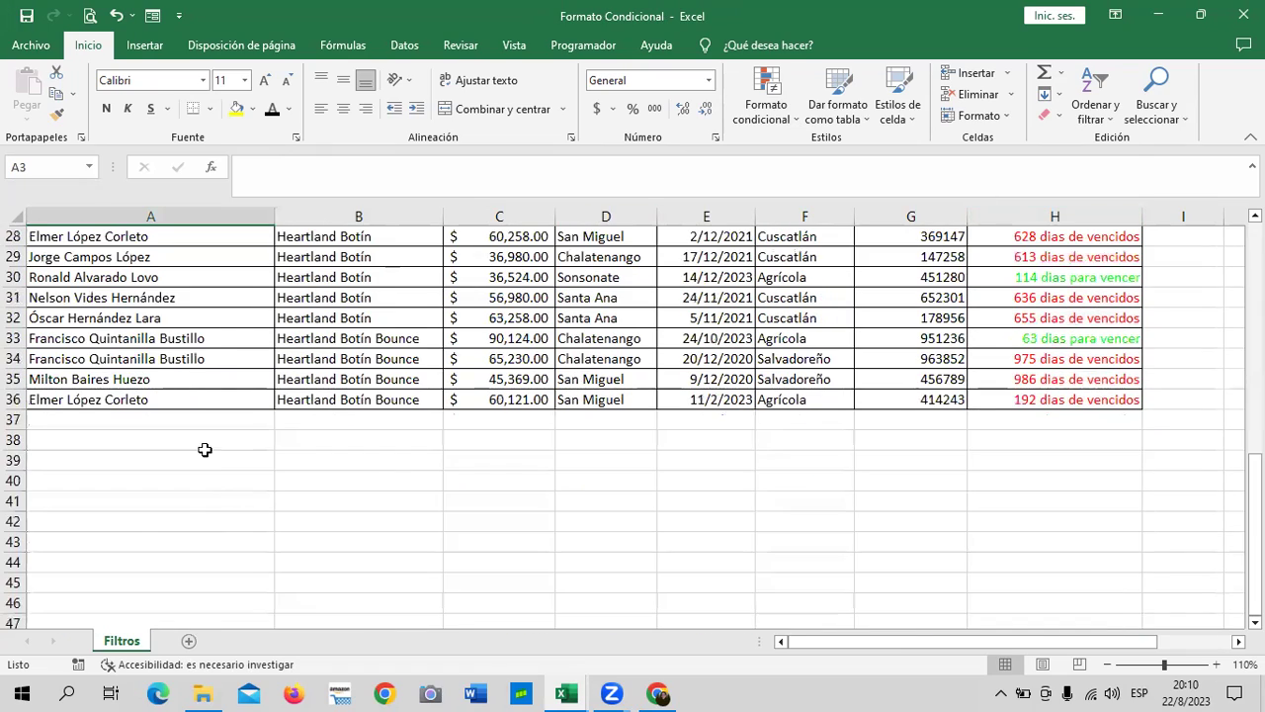
{"action": "scroll", "coordinate": [211, 423], "scroll_direction": "up", "scroll_amount": 4}
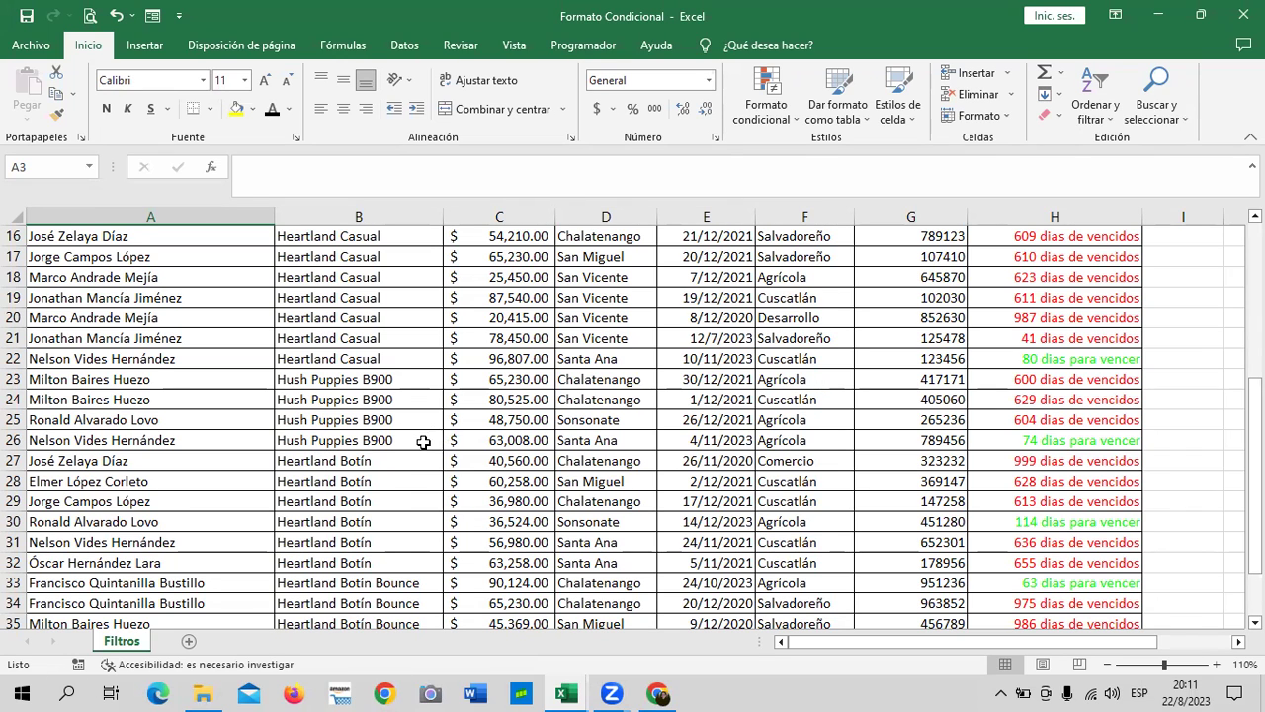
{"action": "scroll", "coordinate": [423, 442], "scroll_direction": "up", "scroll_amount": 3}
{"action": "scroll", "coordinate": [423, 441], "scroll_direction": "up", "scroll_amount": 2}
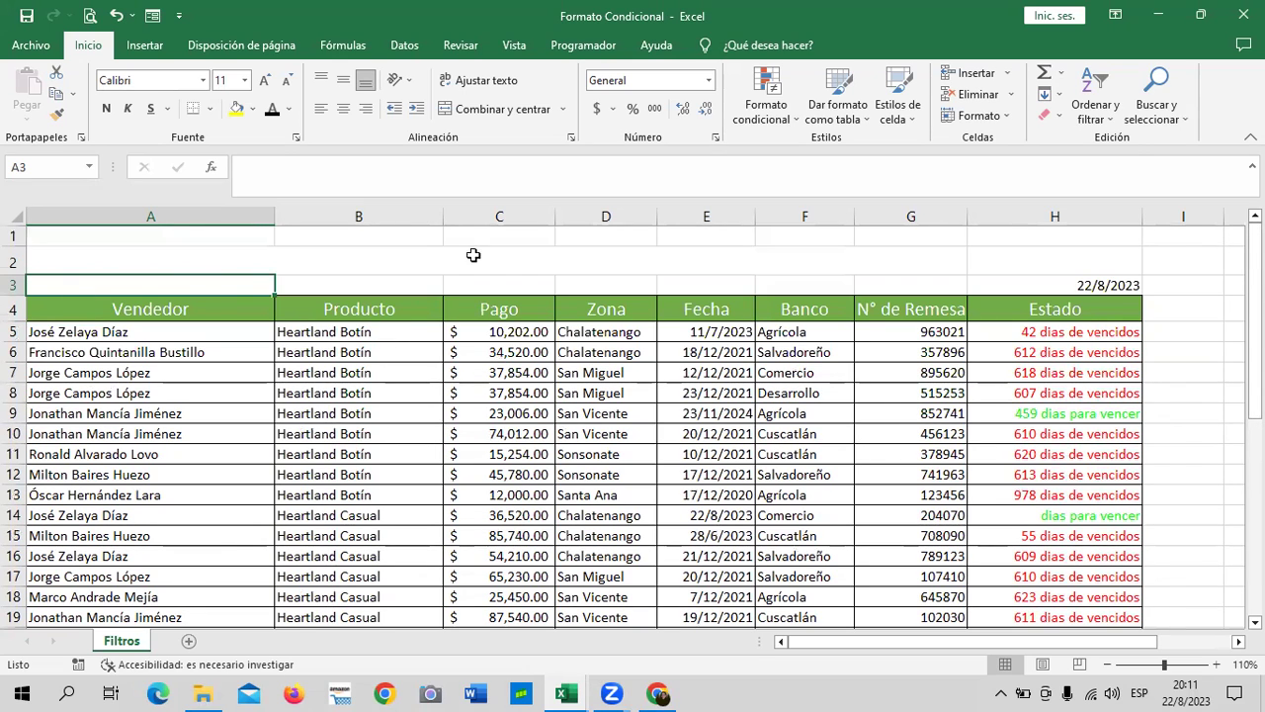
{"action": "left_click", "coordinate": [1073, 332]}
{"action": "left_click", "coordinate": [1067, 411]}
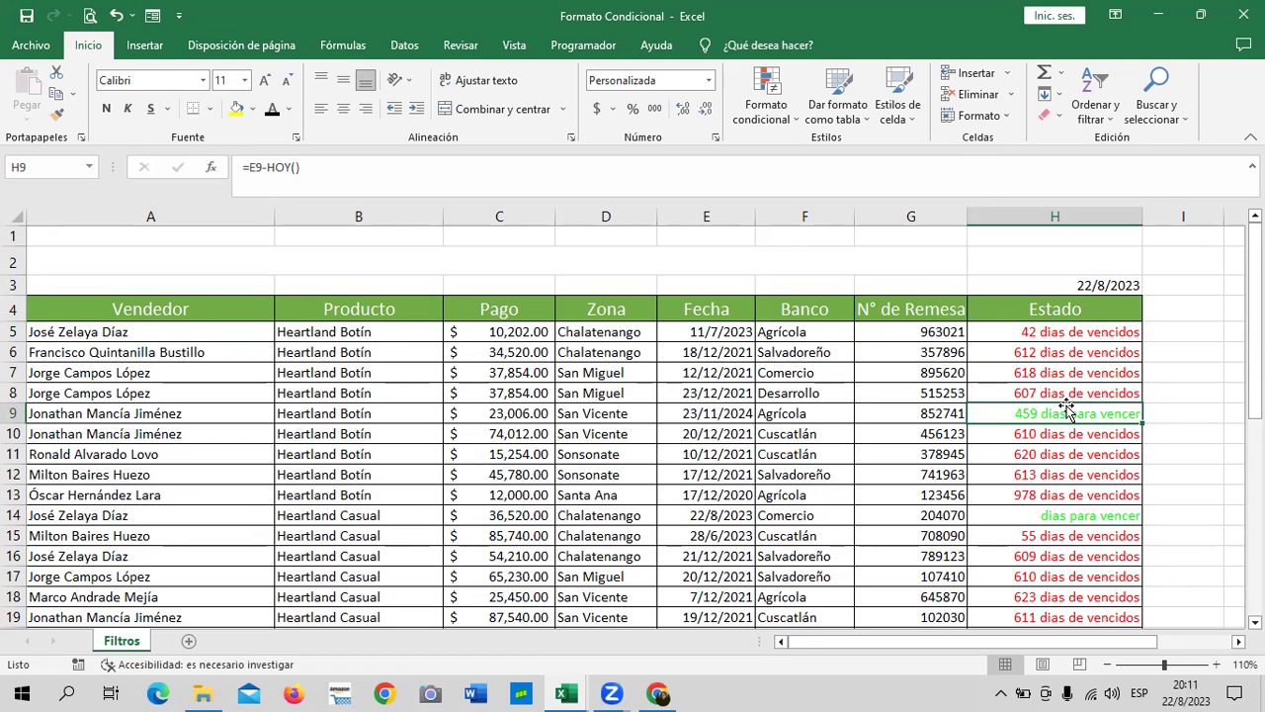
{"action": "left_click", "coordinate": [1046, 332]}
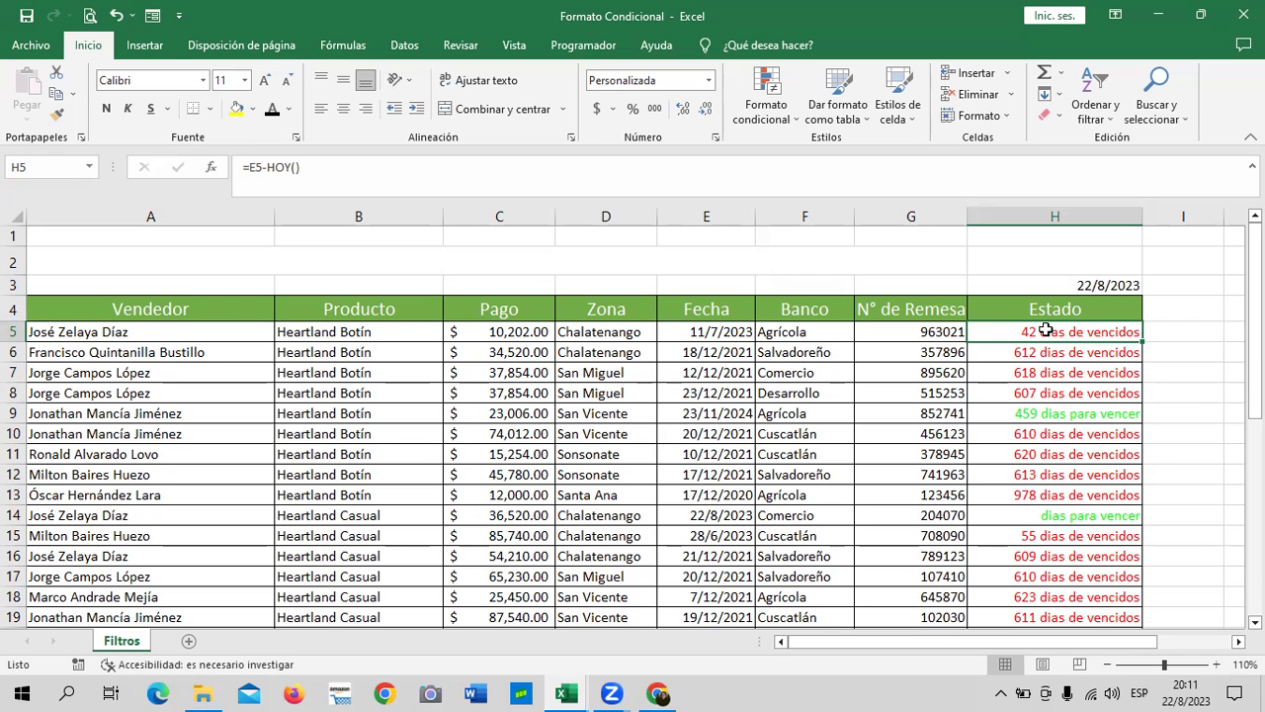
{"action": "scroll", "coordinate": [1054, 345], "scroll_direction": "down", "scroll_amount": 1}
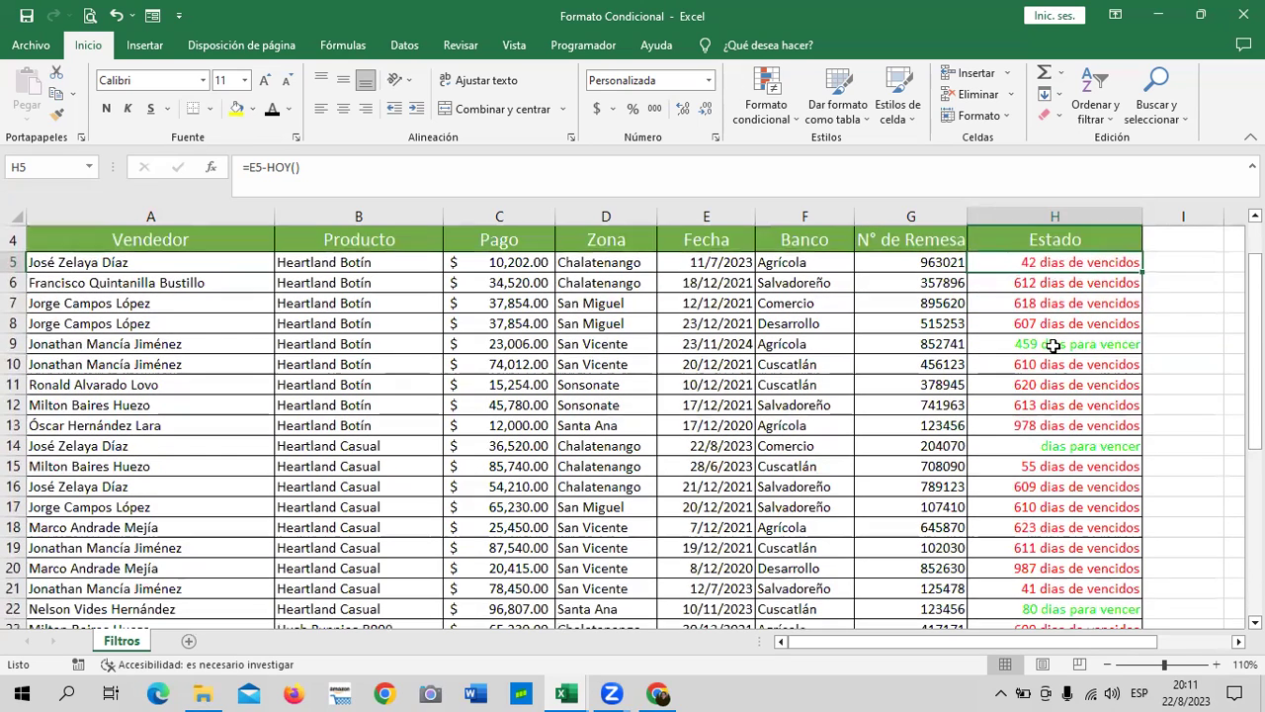
{"action": "scroll", "coordinate": [1054, 345], "scroll_direction": "down", "scroll_amount": 2}
{"action": "scroll", "coordinate": [1050, 356], "scroll_direction": "up", "scroll_amount": 3}
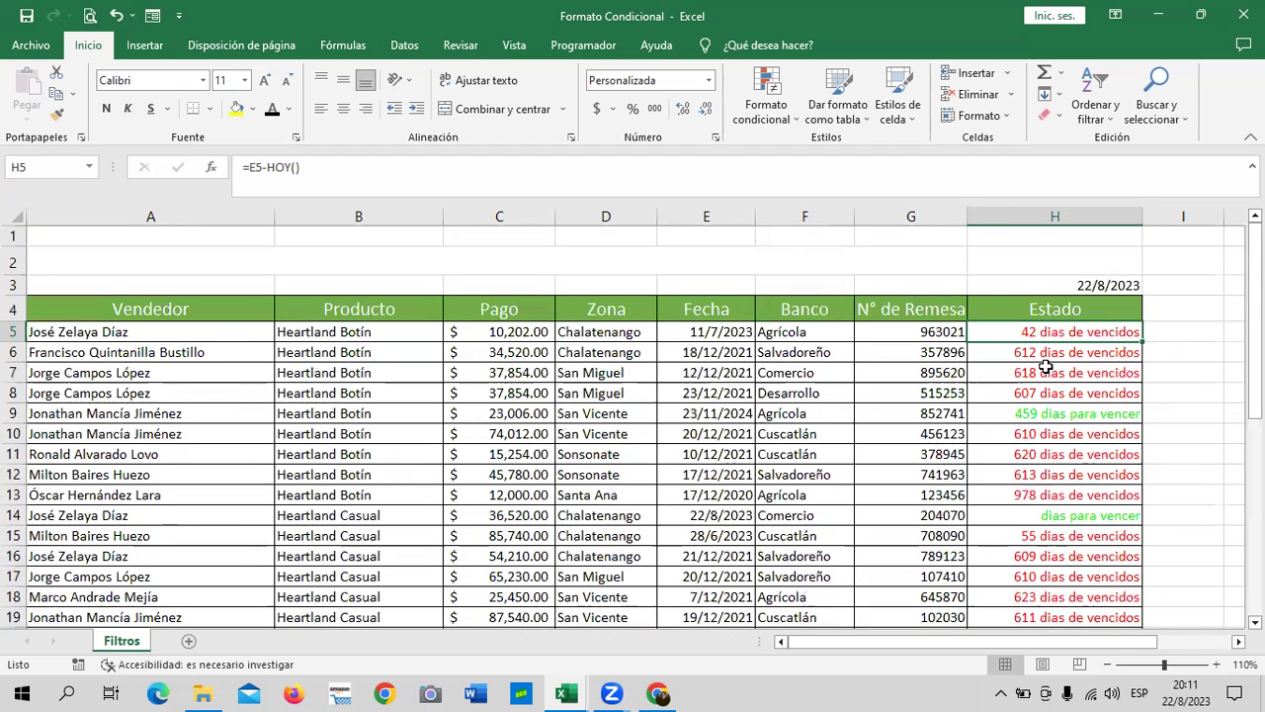
{"action": "left_click", "coordinate": [681, 339]}
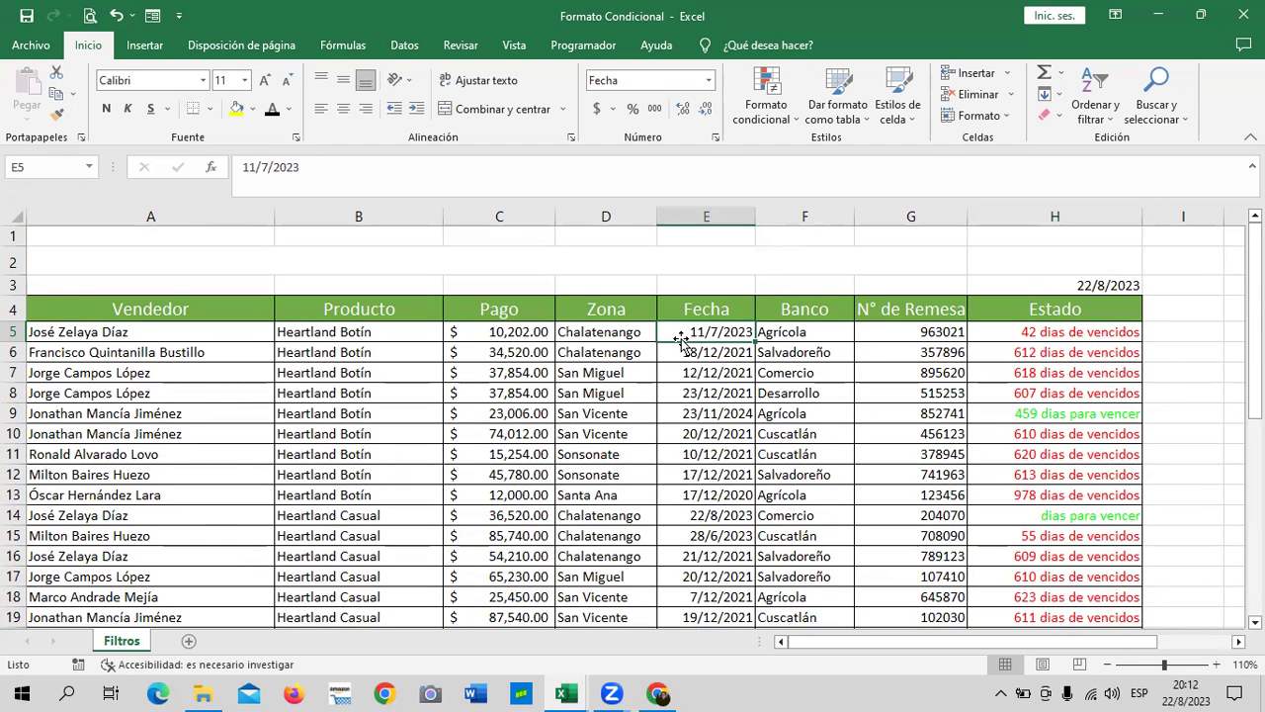
{"action": "left_click", "coordinate": [994, 330]}
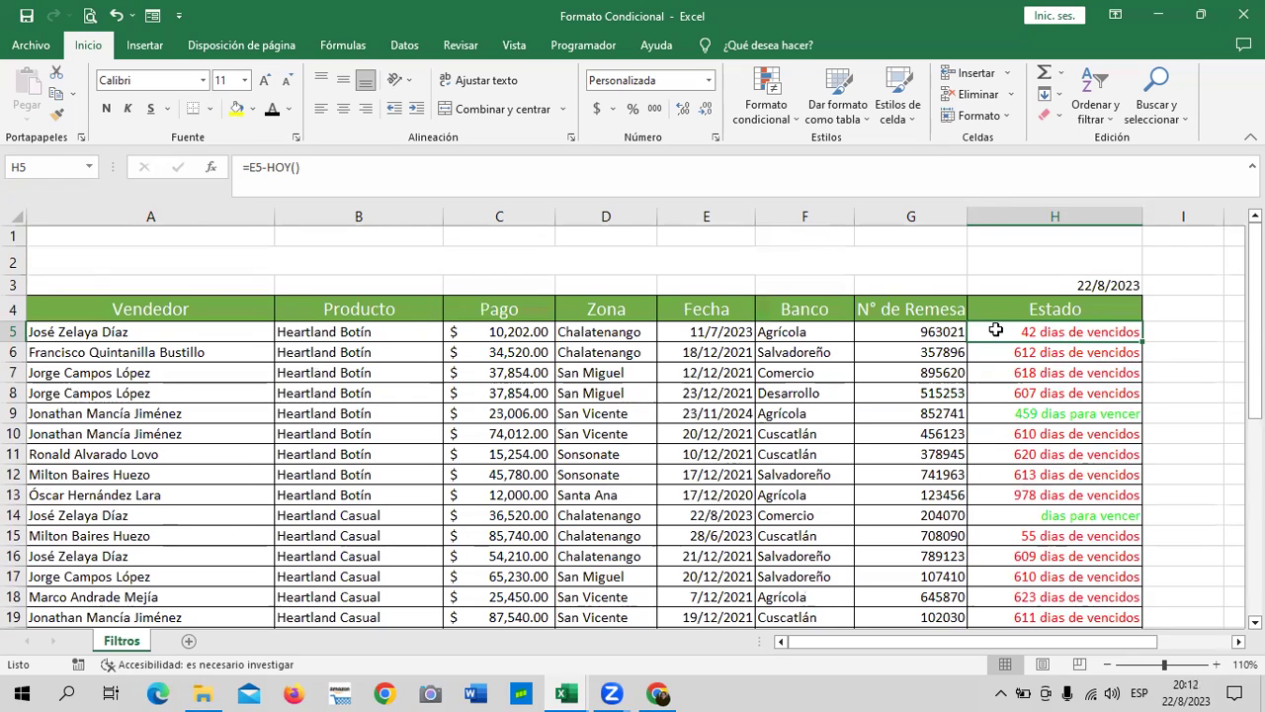
{"action": "left_click", "coordinate": [717, 140]}
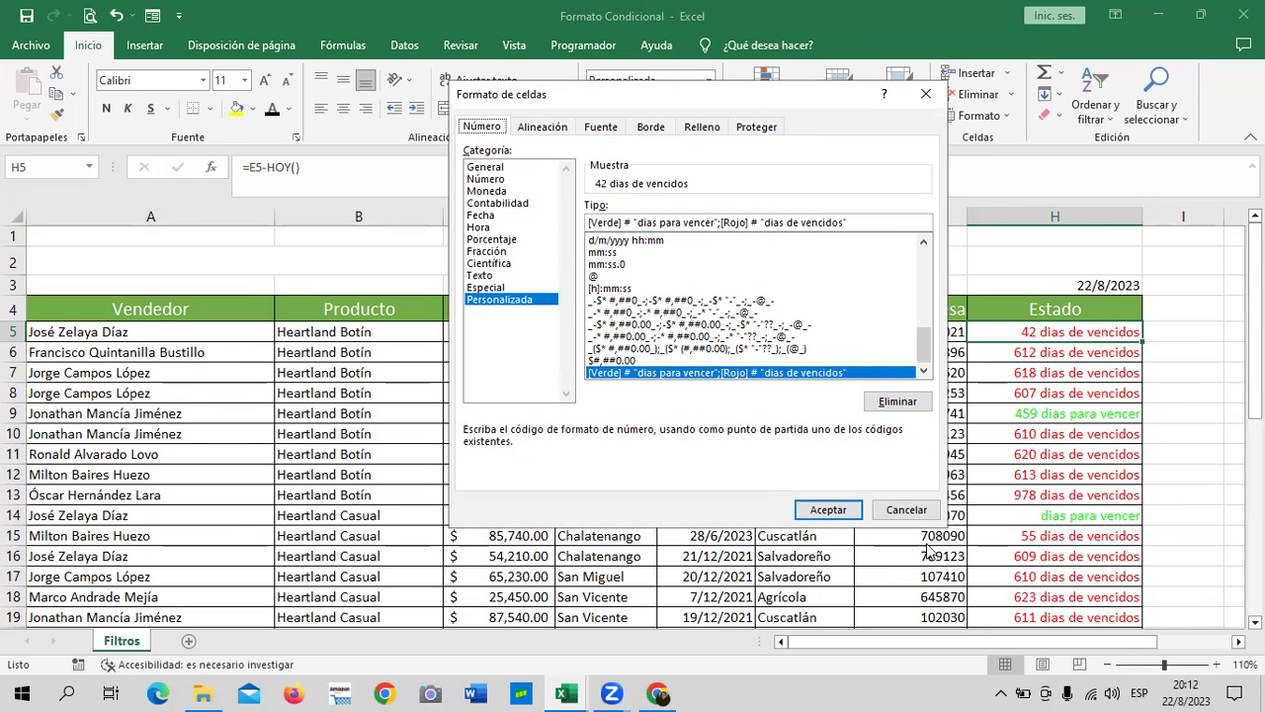
{"action": "left_click", "coordinate": [920, 512]}
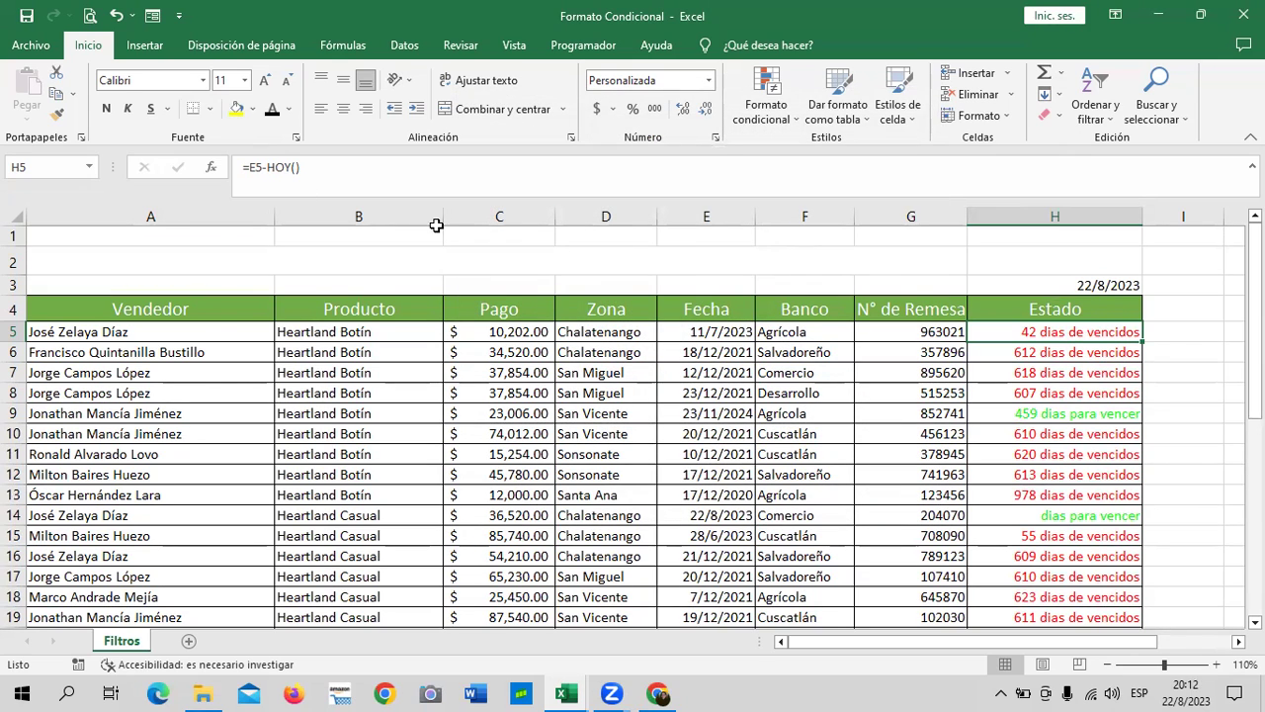
Check the E6 date without changing it and scroll through the Filtros payment rows.
{"action": "left_click", "coordinate": [712, 348]}
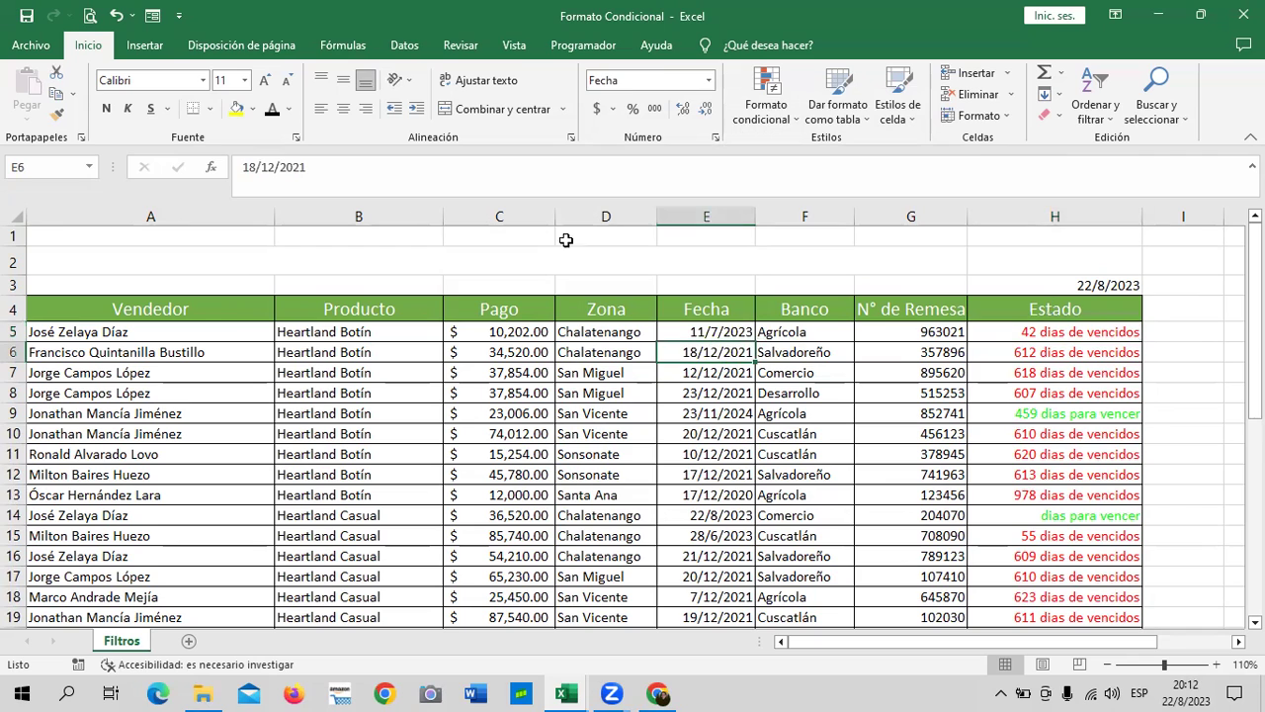
{"action": "left_click", "coordinate": [374, 174]}
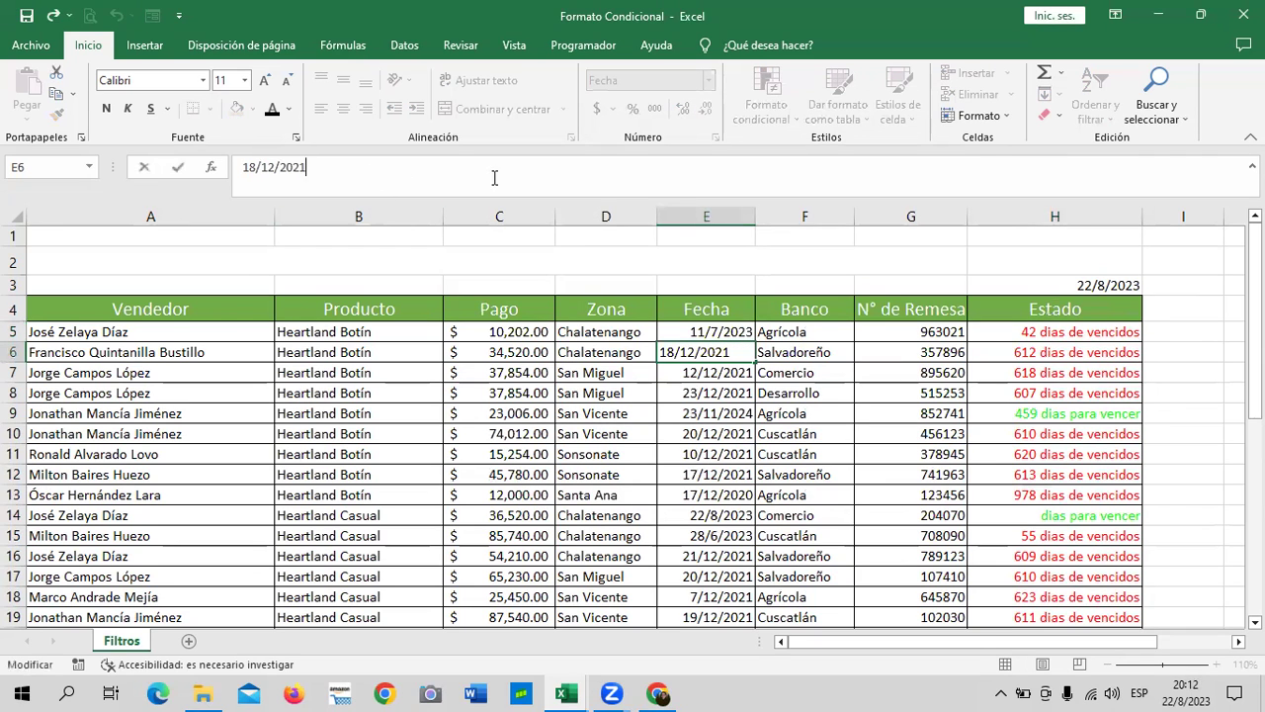
{"action": "left_click", "coordinate": [1093, 287]}
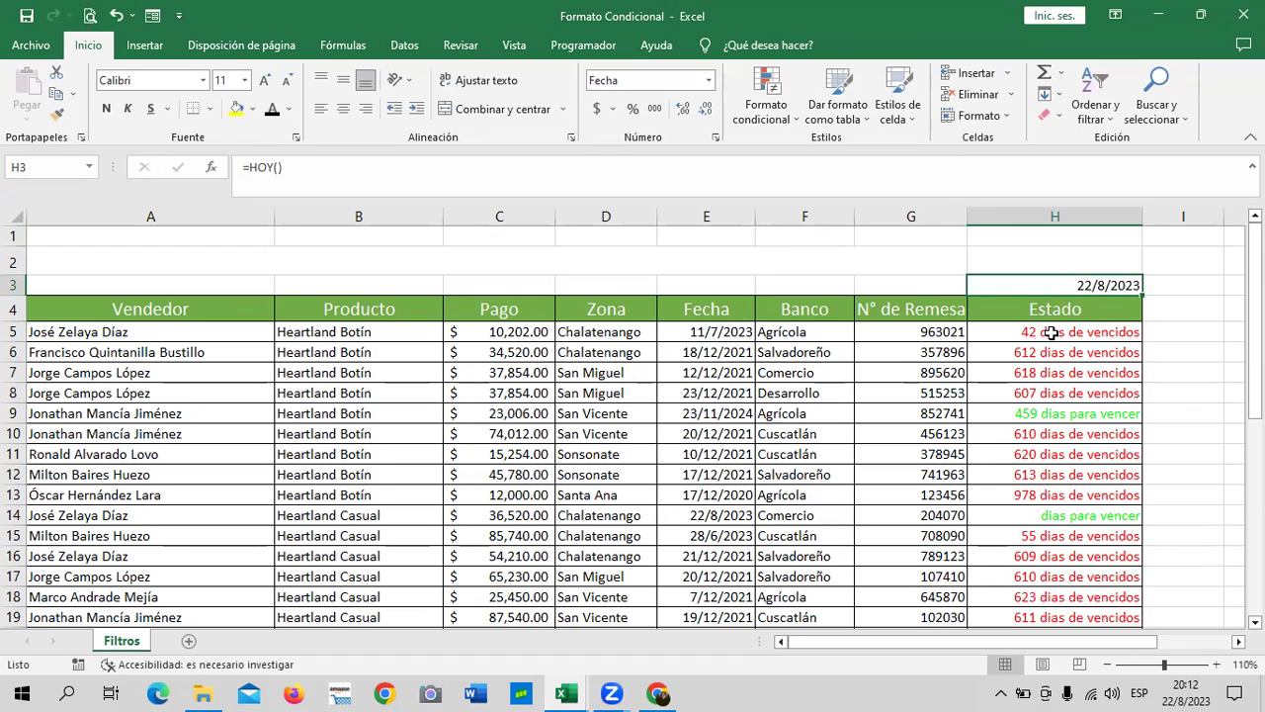
{"action": "scroll", "coordinate": [977, 475], "scroll_direction": "down", "scroll_amount": 2}
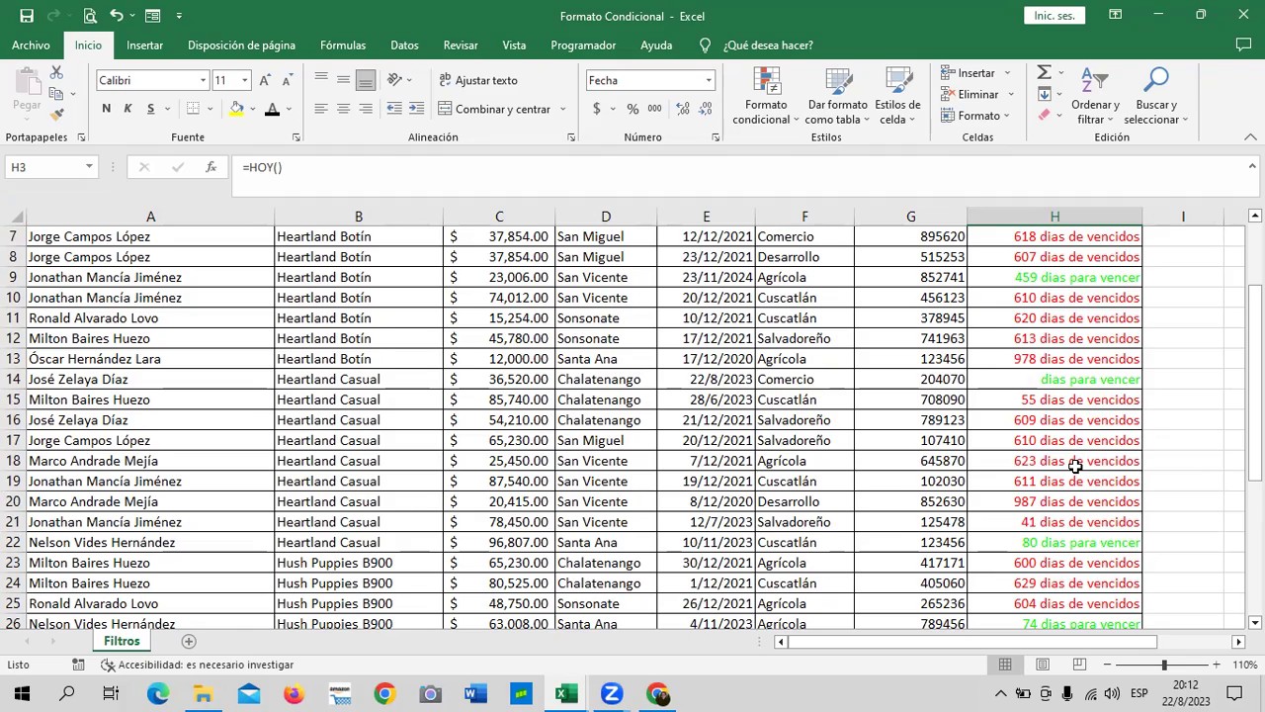
{"action": "scroll", "coordinate": [1075, 467], "scroll_direction": "down", "scroll_amount": 1}
{"action": "scroll", "coordinate": [1075, 465], "scroll_direction": "down", "scroll_amount": 2}
{"action": "scroll", "coordinate": [1076, 455], "scroll_direction": "down", "scroll_amount": 2}
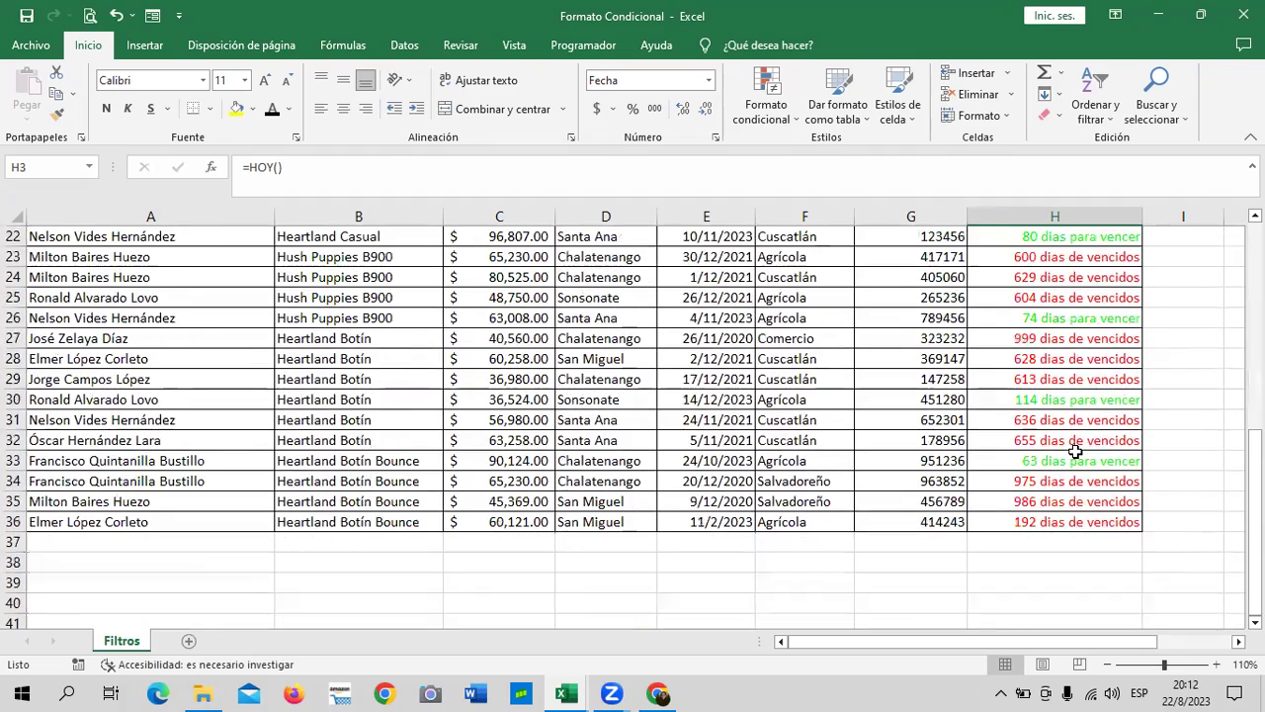
{"action": "scroll", "coordinate": [1076, 450], "scroll_direction": "up", "scroll_amount": 1}
{"action": "scroll", "coordinate": [1075, 448], "scroll_direction": "up", "scroll_amount": 5}
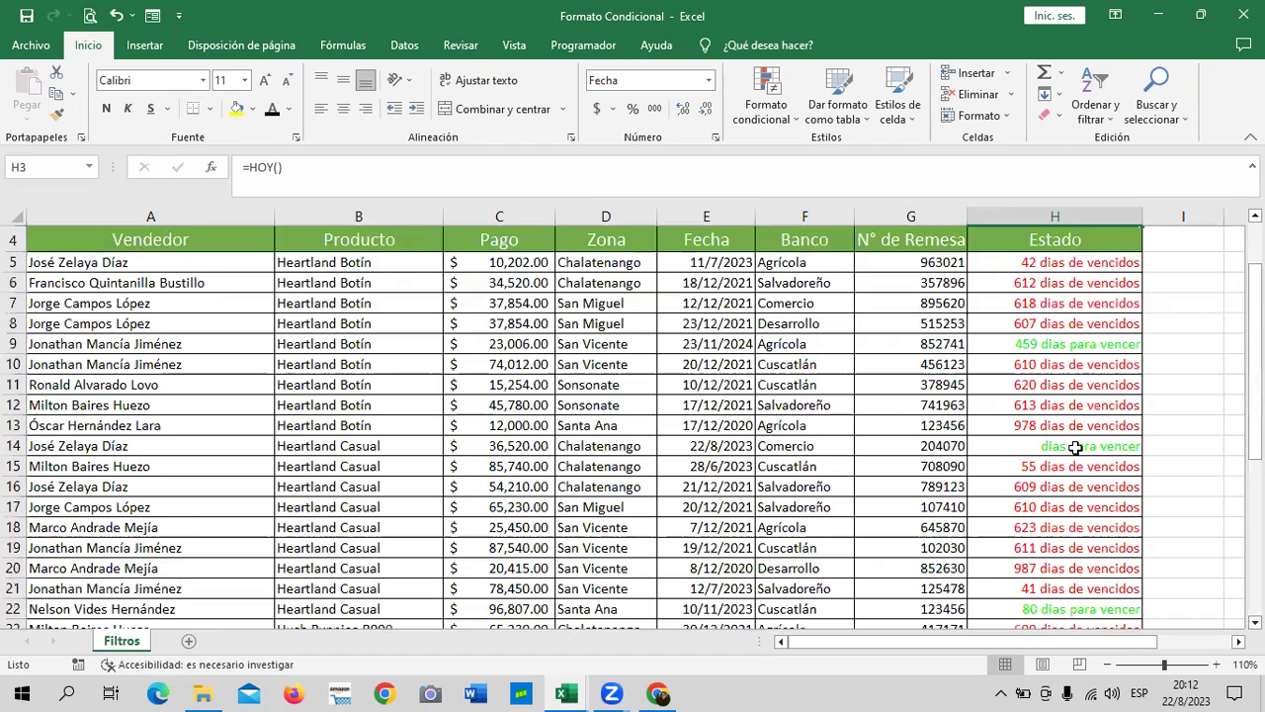
{"action": "scroll", "coordinate": [1076, 448], "scroll_direction": "up", "scroll_amount": 1}
Select the Estado header, then the San Vicente cell D10 and Heartland Botín cell B7.
{"action": "left_click", "coordinate": [1076, 309]}
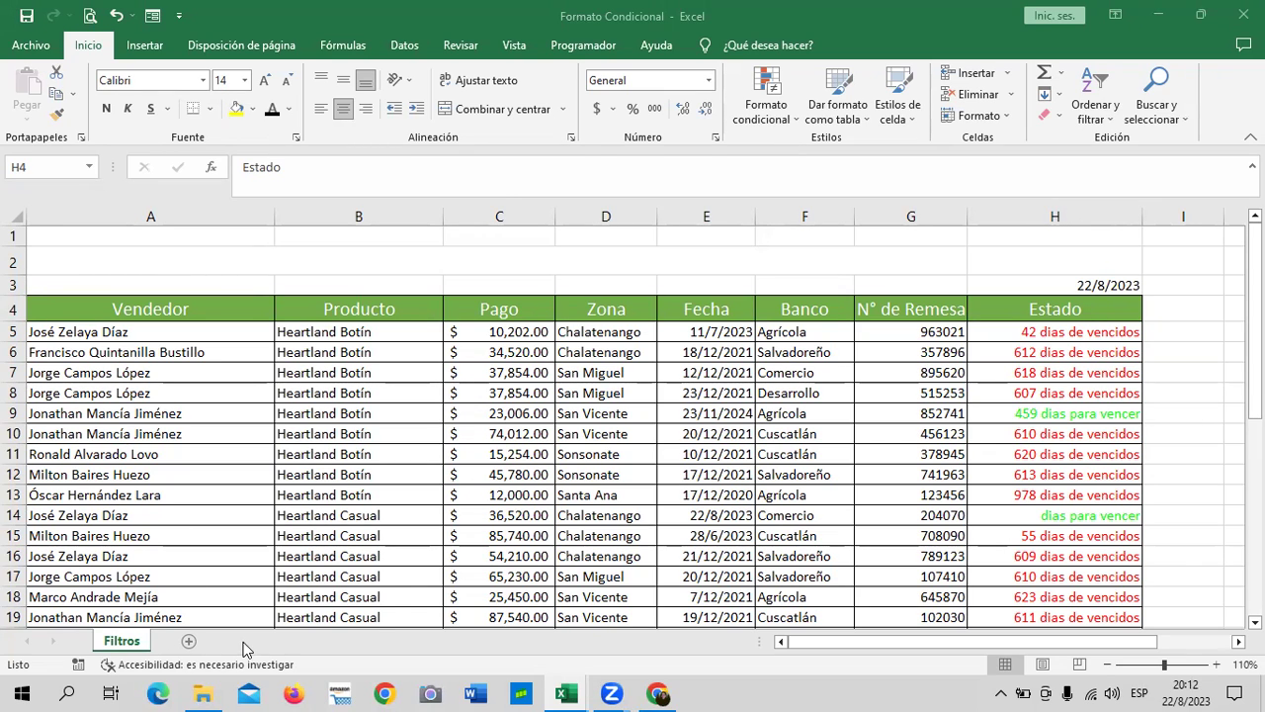
{"action": "left_click", "coordinate": [116, 645]}
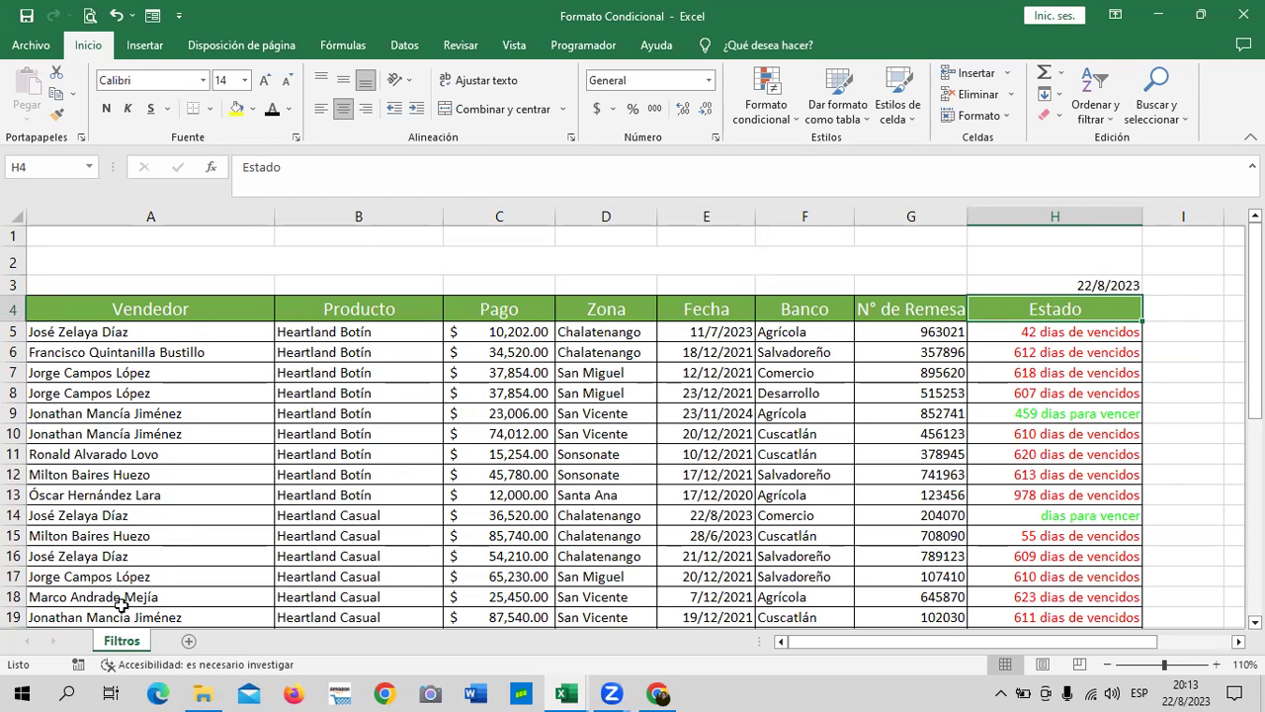
{"action": "scroll", "coordinate": [126, 575], "scroll_direction": "down", "scroll_amount": 2}
{"action": "scroll", "coordinate": [158, 564], "scroll_direction": "up", "scroll_amount": 2}
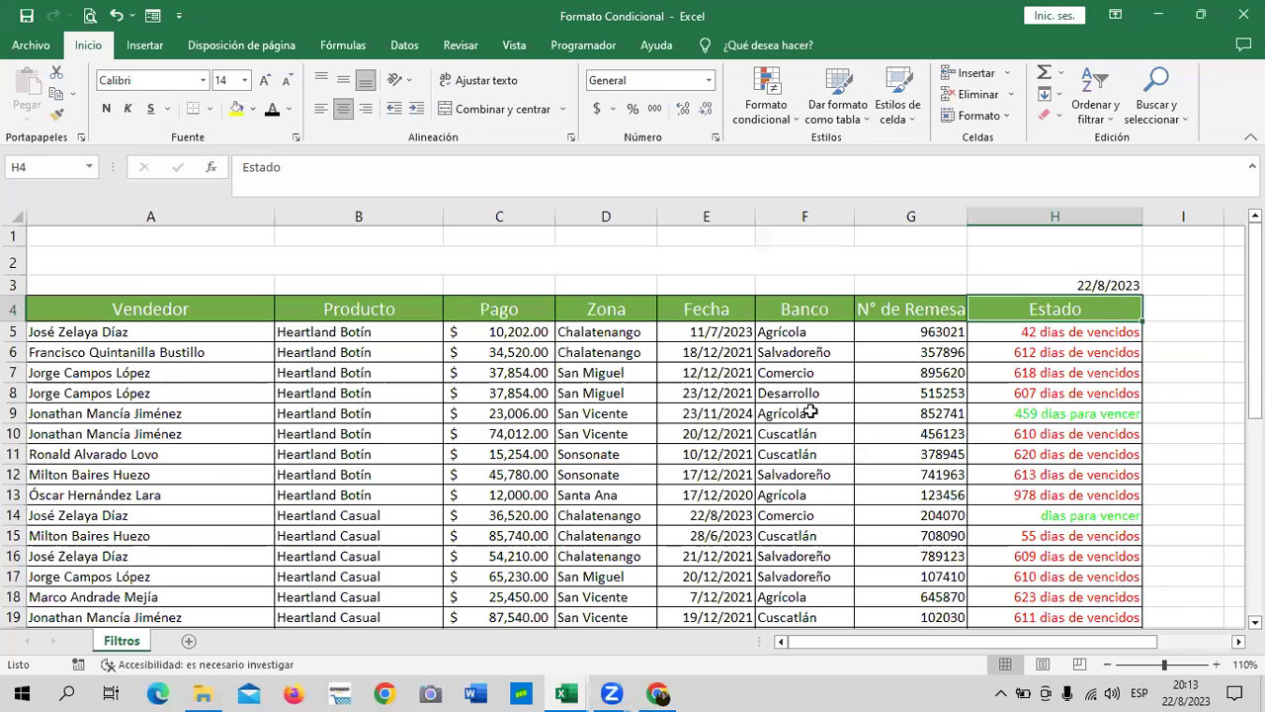
{"action": "left_click", "coordinate": [586, 430]}
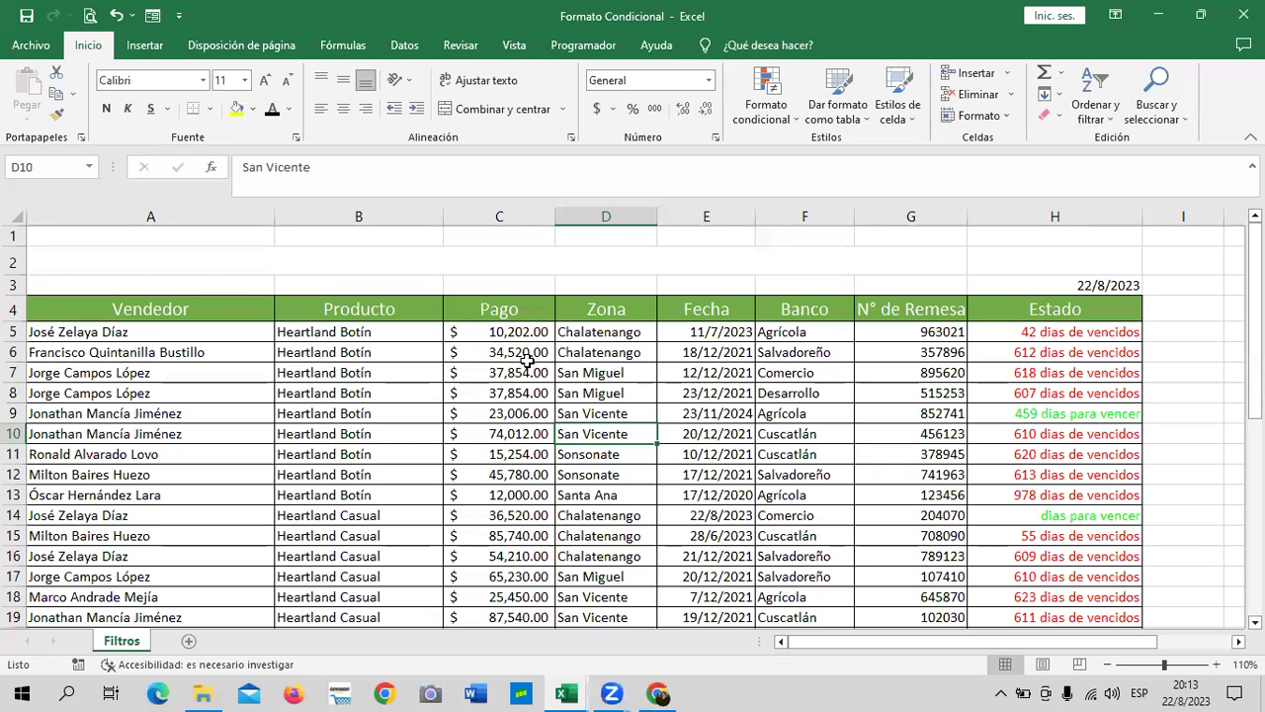
{"action": "left_click", "coordinate": [365, 365]}
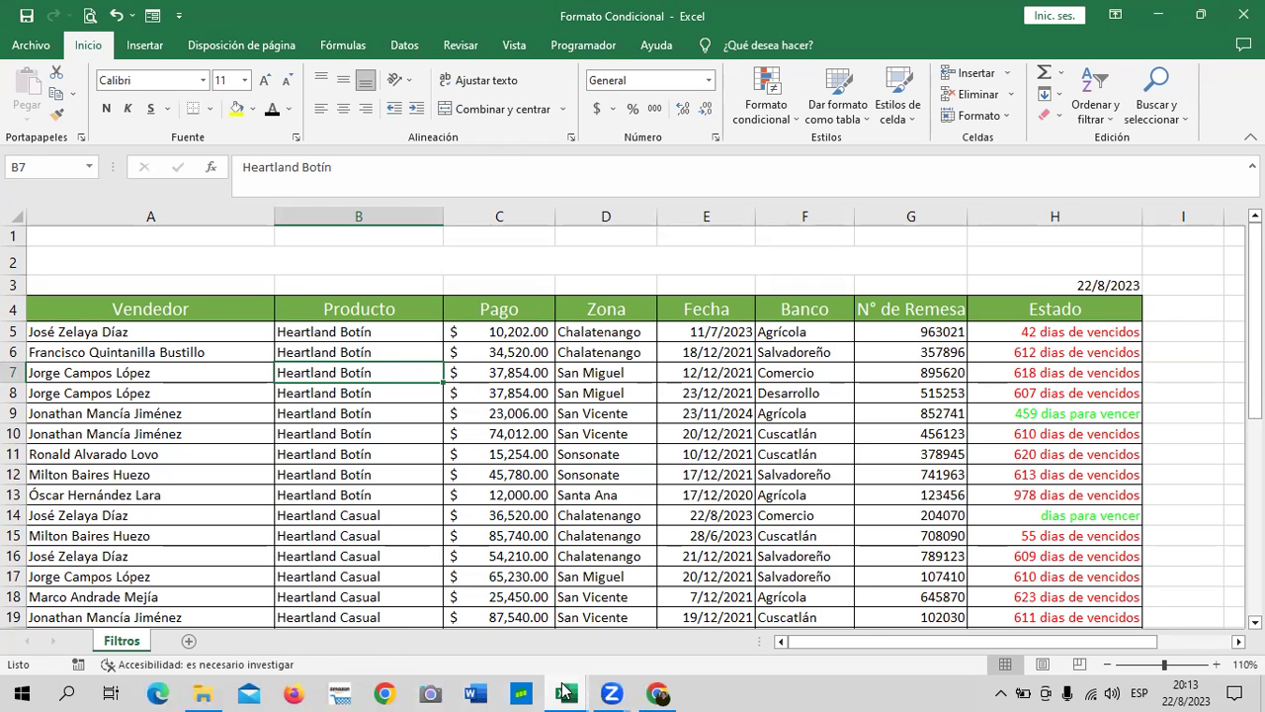
In the 2.2 Formatos condicionales workbook, select VENDEDOR 1, 7 and 11 cells and open Formato condicional.
{"action": "left_click", "coordinate": [437, 562]}
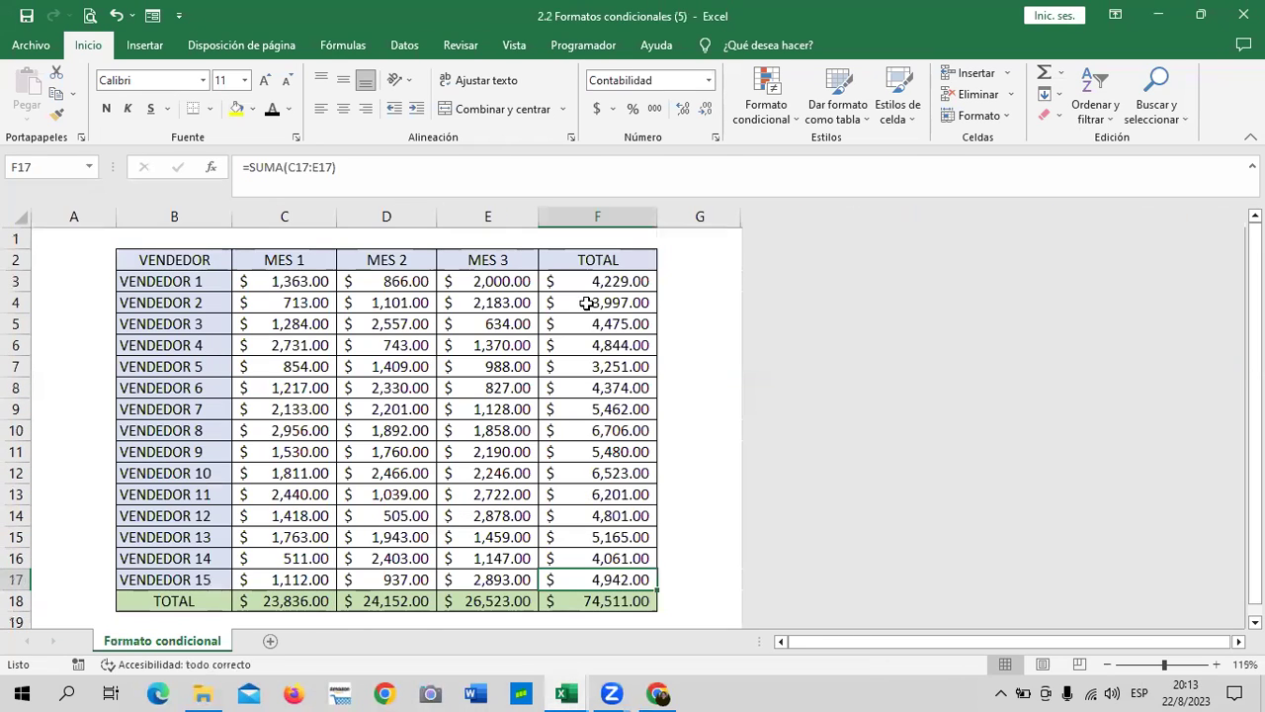
{"action": "left_click", "coordinate": [694, 278]}
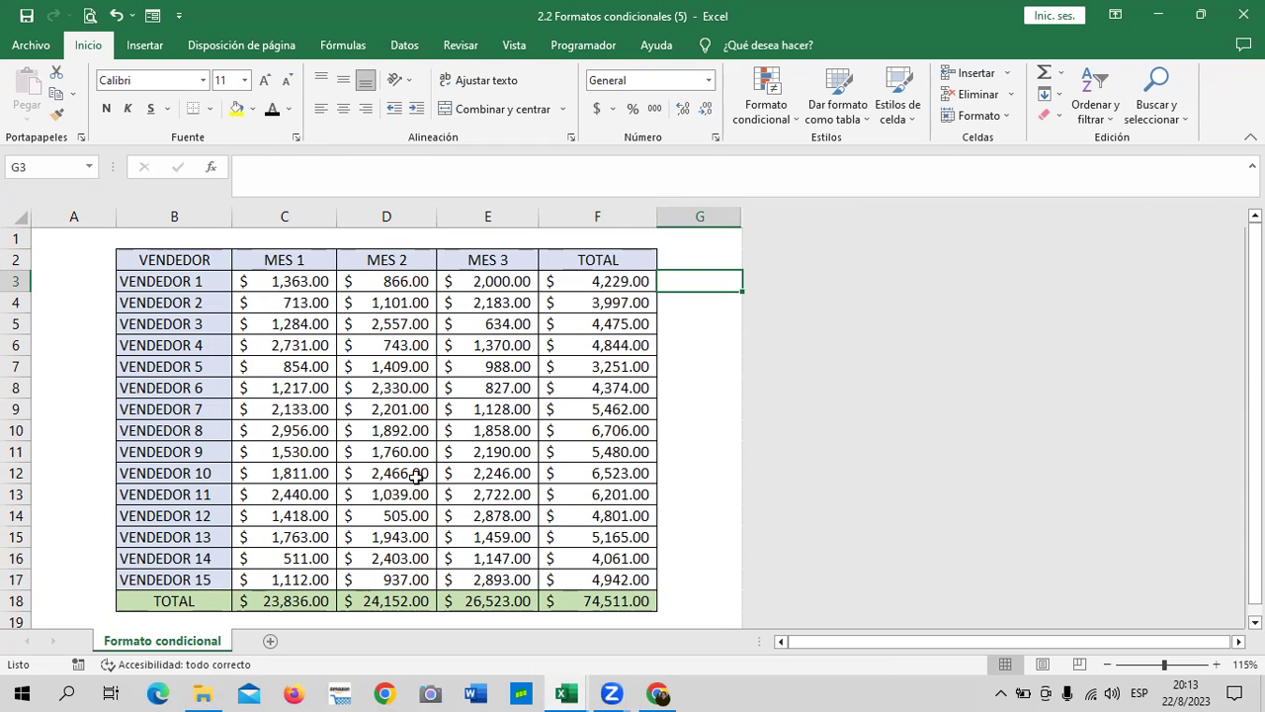
{"action": "left_click", "coordinate": [197, 284]}
{"action": "left_click", "coordinate": [181, 411]}
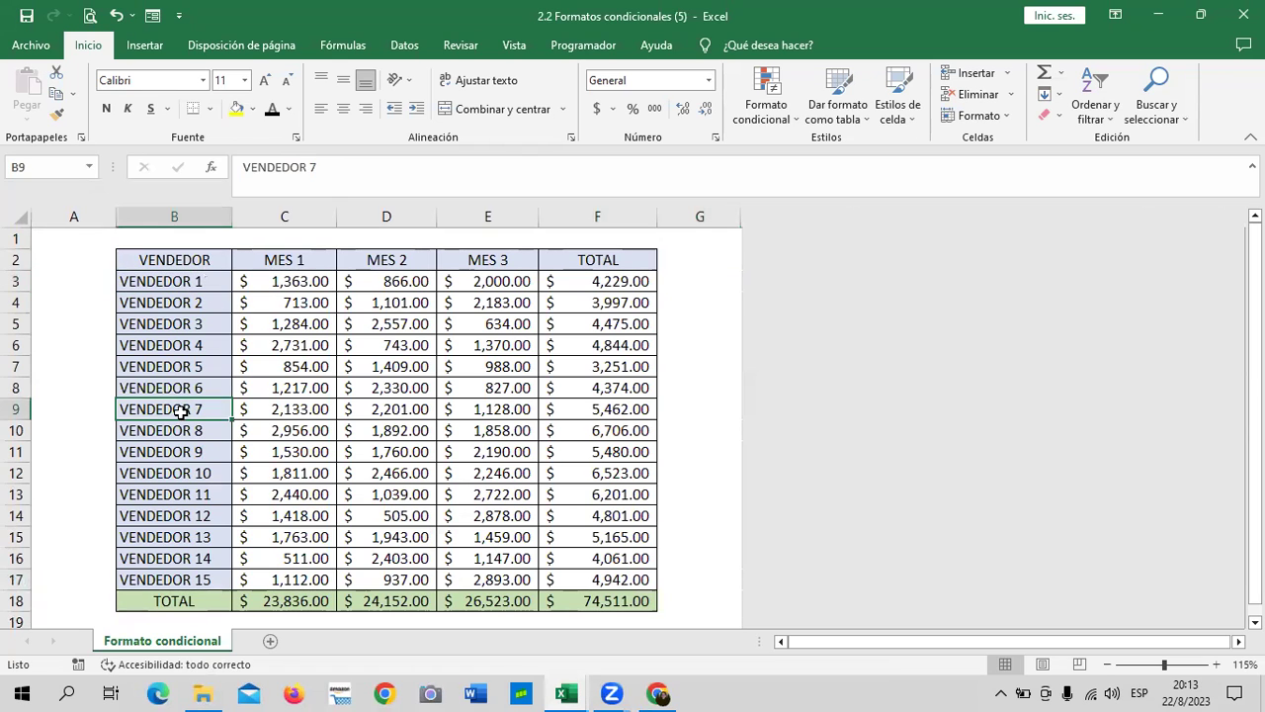
{"action": "left_click", "coordinate": [191, 500]}
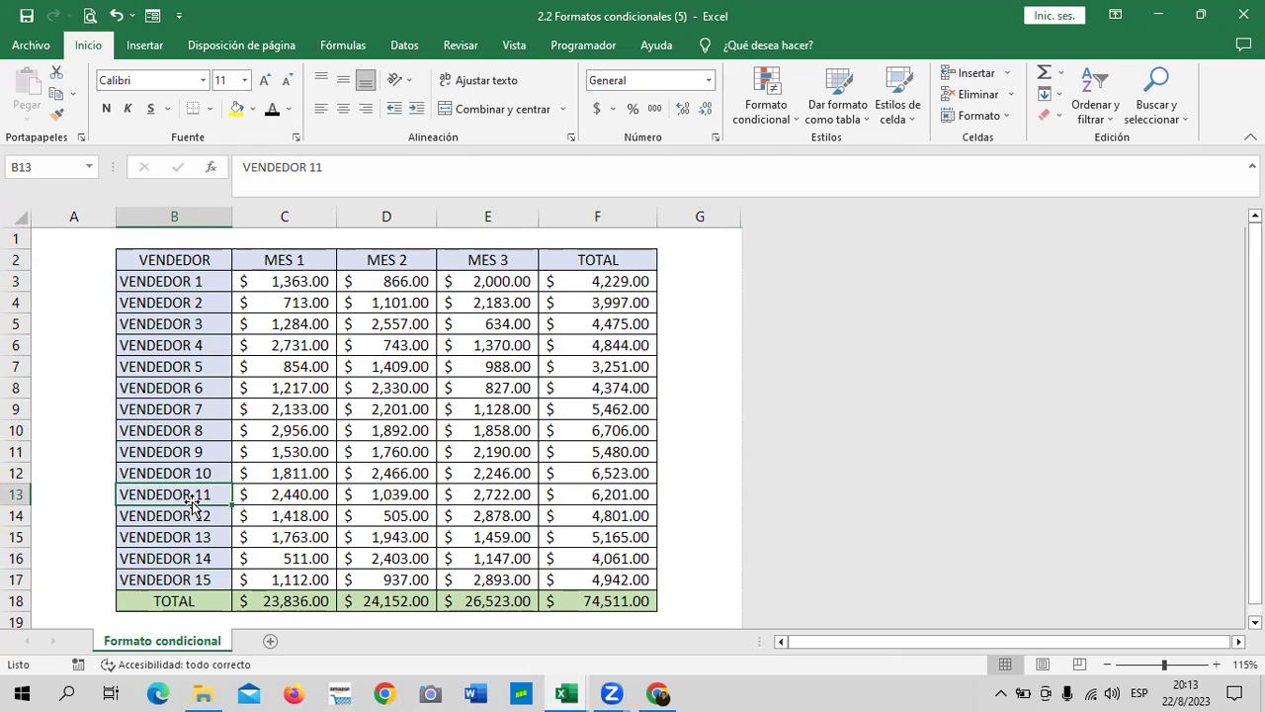
{"action": "left_click", "coordinate": [784, 114]}
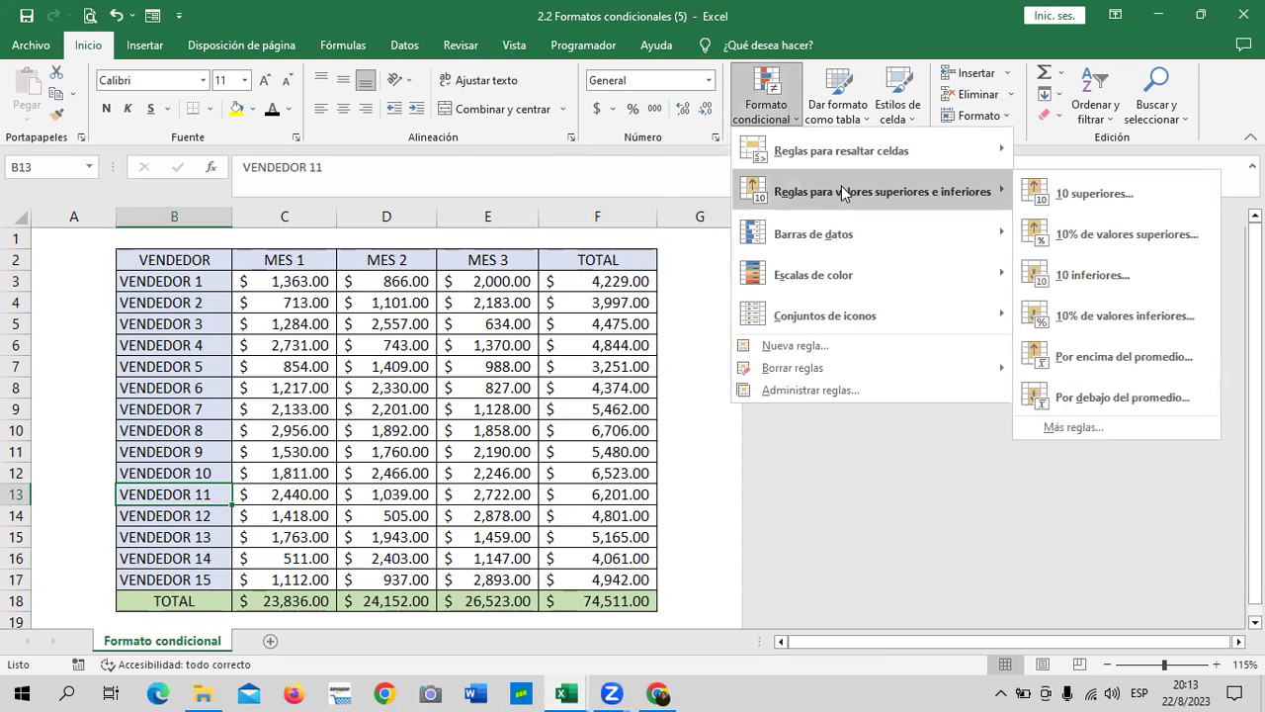
{"action": "mouse_move", "coordinate": [841, 150]}
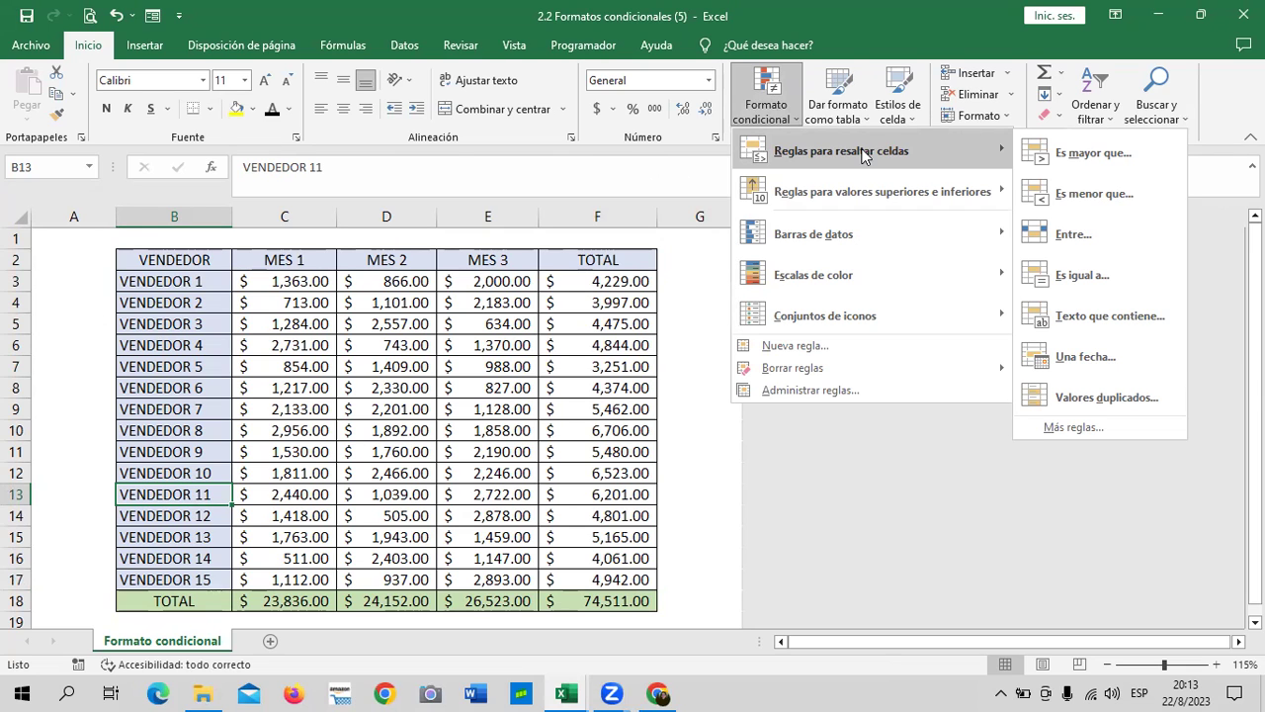
Start a Texto que contiene highlight rule, cancel it, and select empty cell G2.
{"action": "left_click", "coordinate": [1153, 318]}
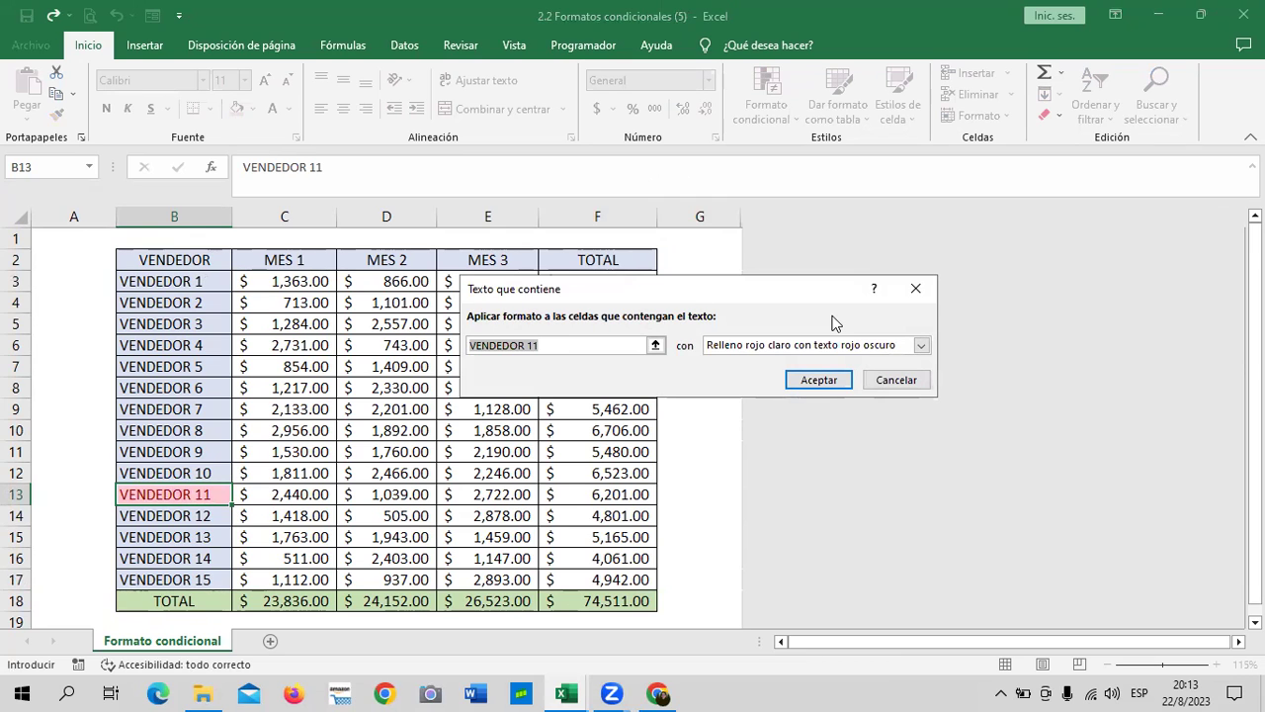
{"action": "left_click", "coordinate": [895, 382]}
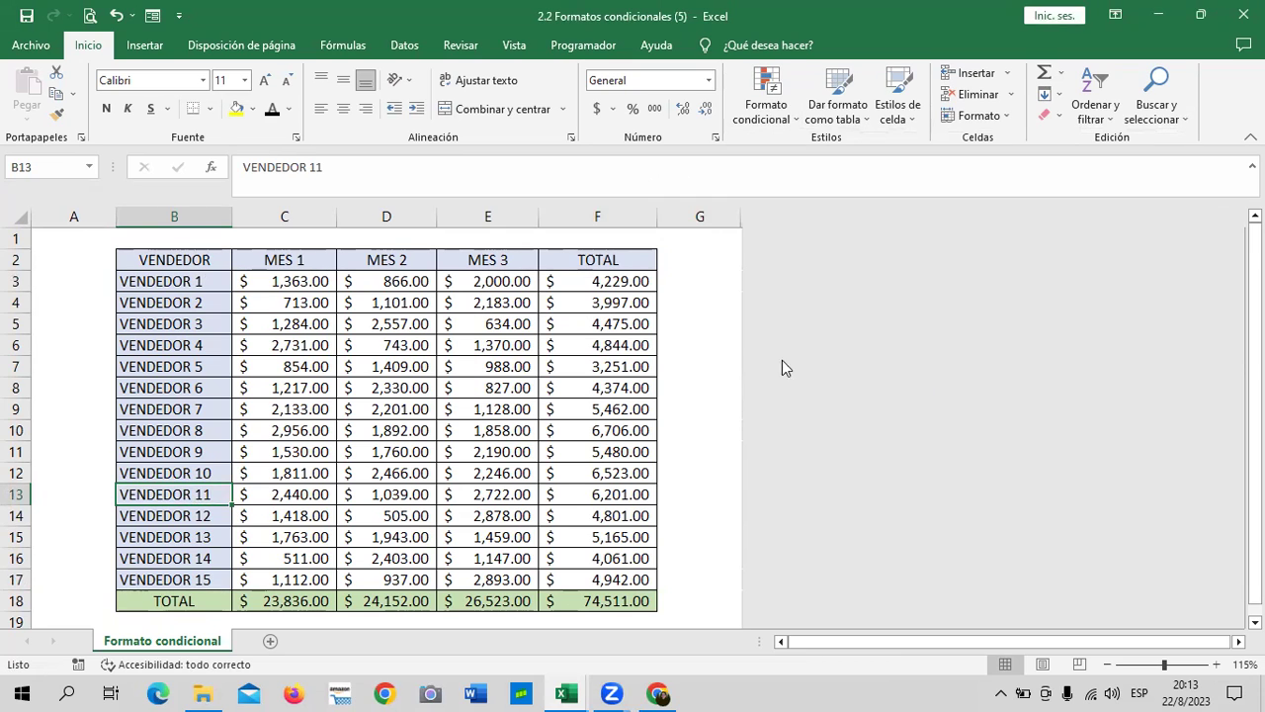
{"action": "left_click", "coordinate": [698, 264]}
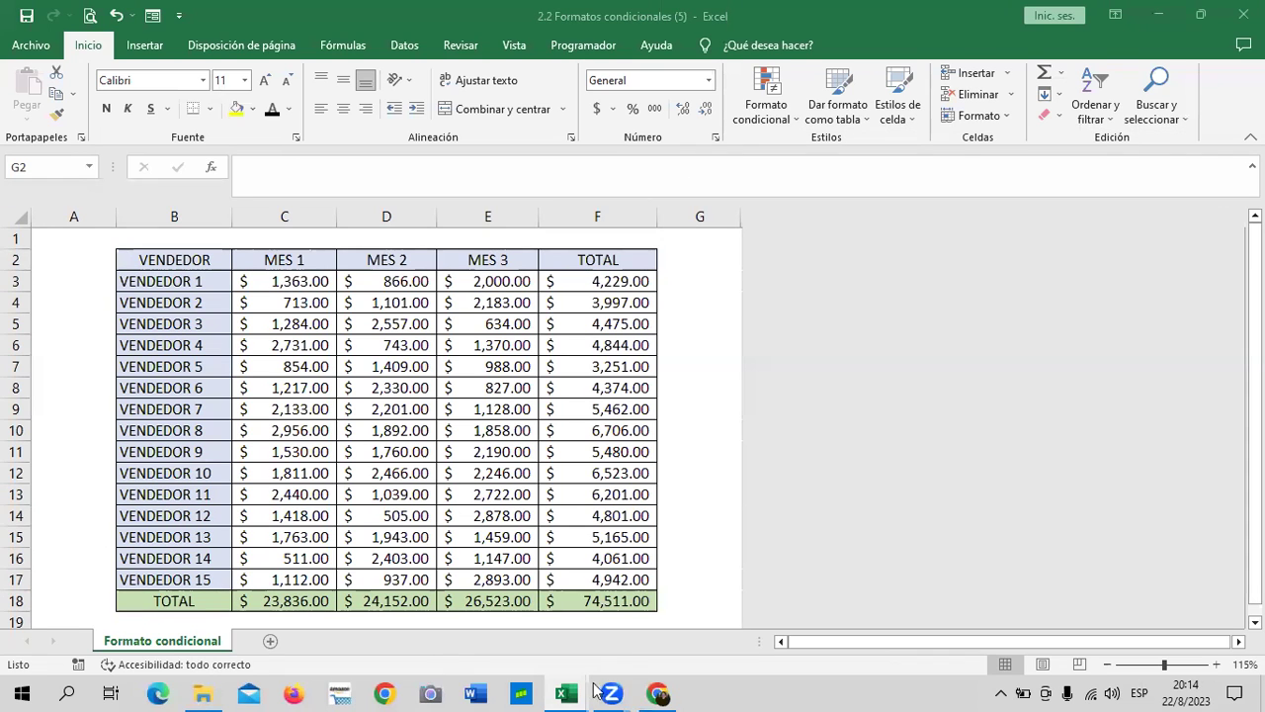
{"action": "mouse_move", "coordinate": [566, 694]}
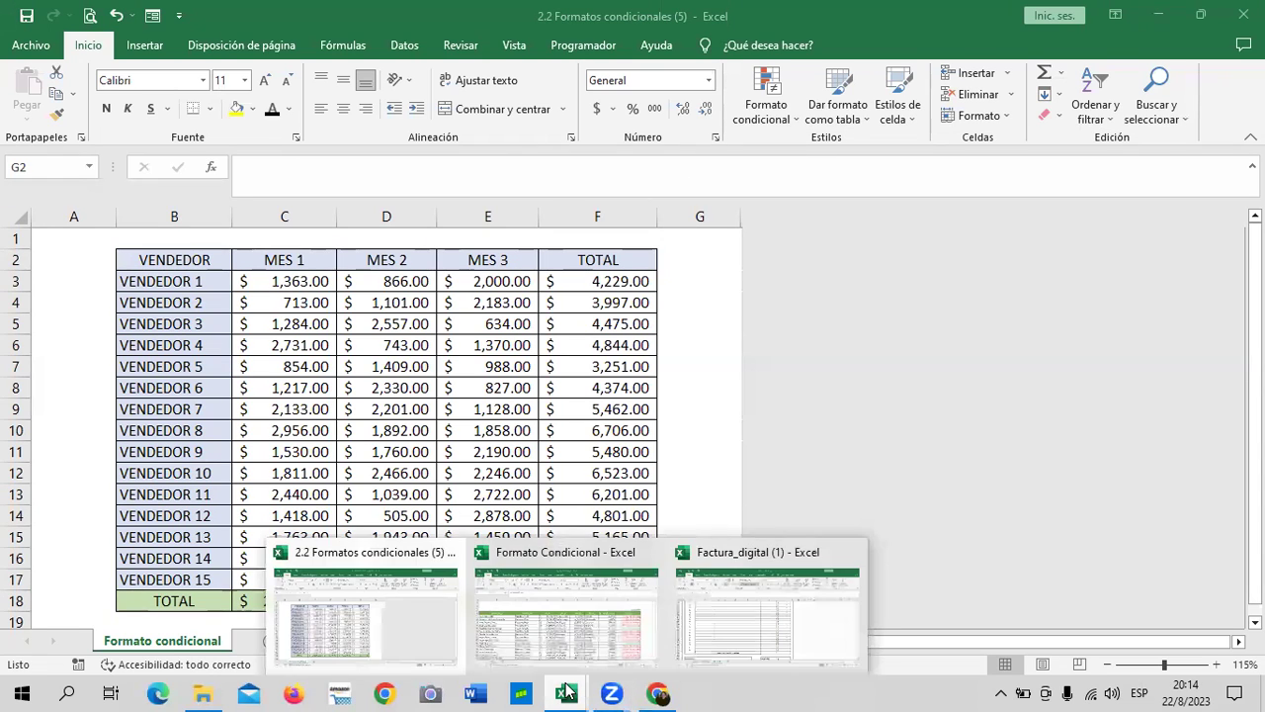
Switch back to the Formato Condicional workbook and select the whole Estado column H.
{"action": "left_click", "coordinate": [524, 627]}
{"action": "left_click", "coordinate": [1036, 210]}
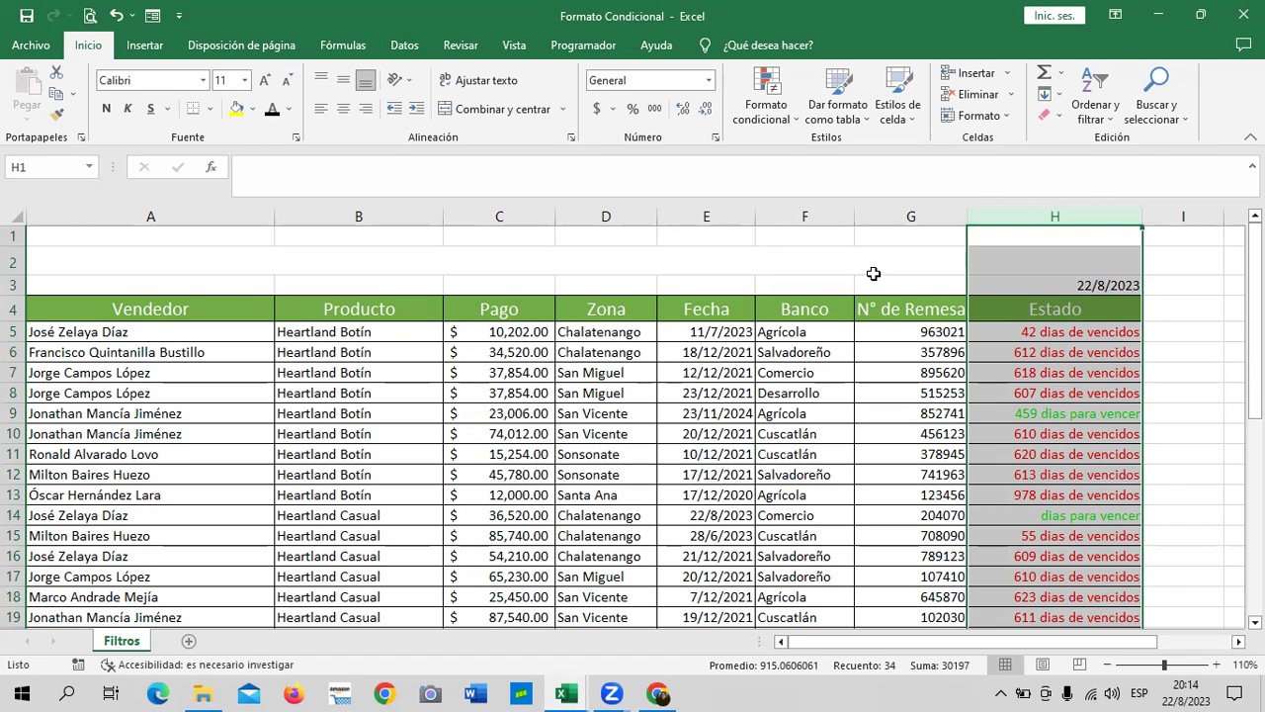
{"action": "left_click", "coordinate": [905, 286]}
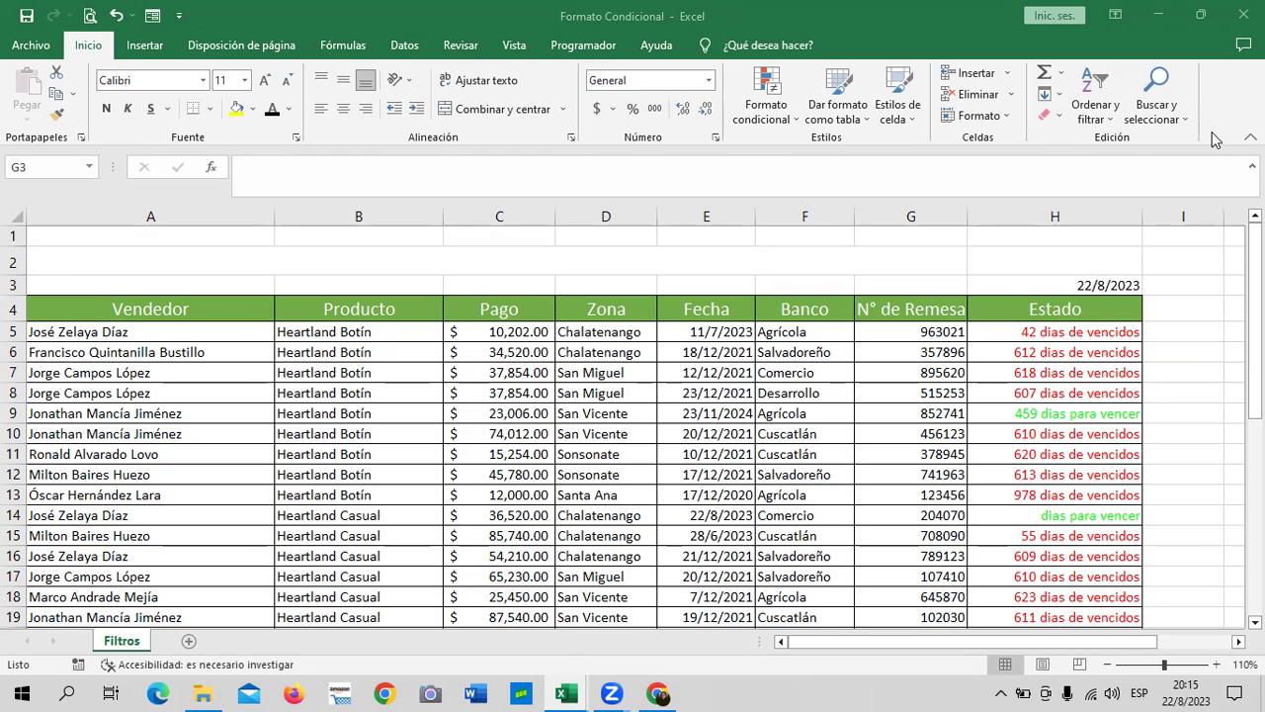
Select the Pago amounts from C5 downward.
{"action": "left_click", "coordinate": [700, 335]}
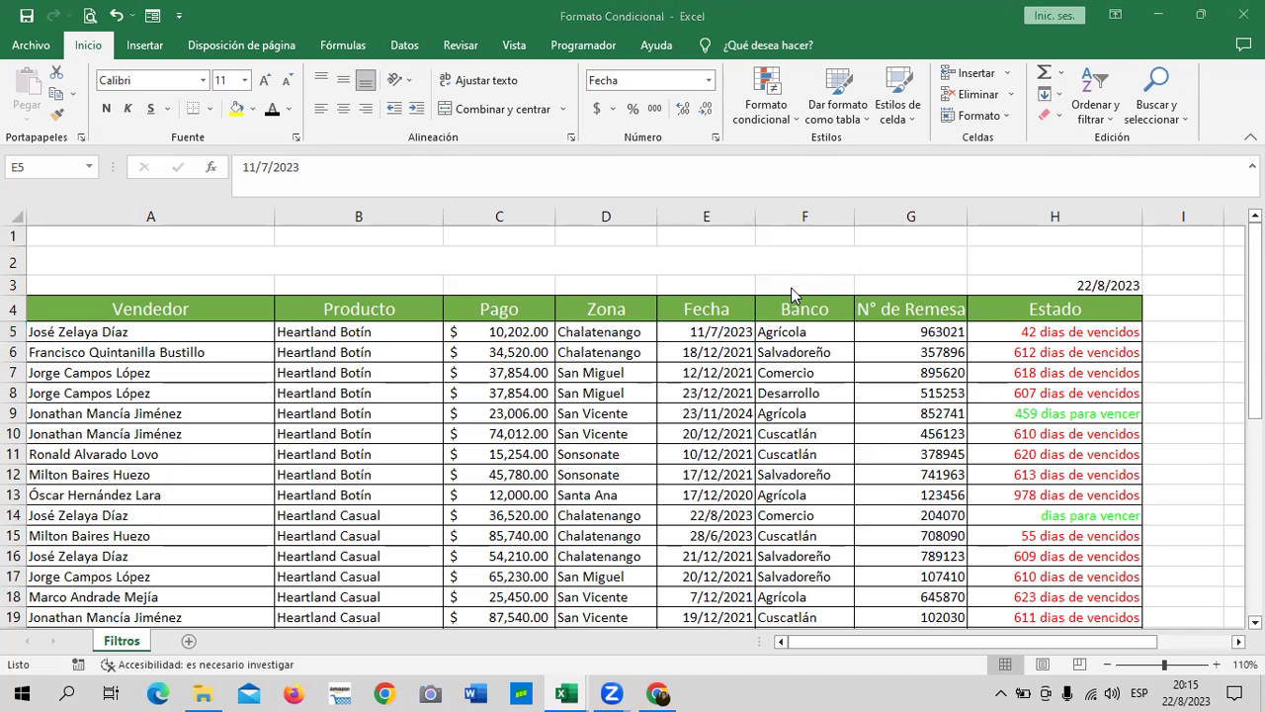
{"action": "left_click", "coordinate": [534, 330]}
{"action": "left_click_drag", "start_coordinate": [510, 332], "coordinate": [545, 655]}
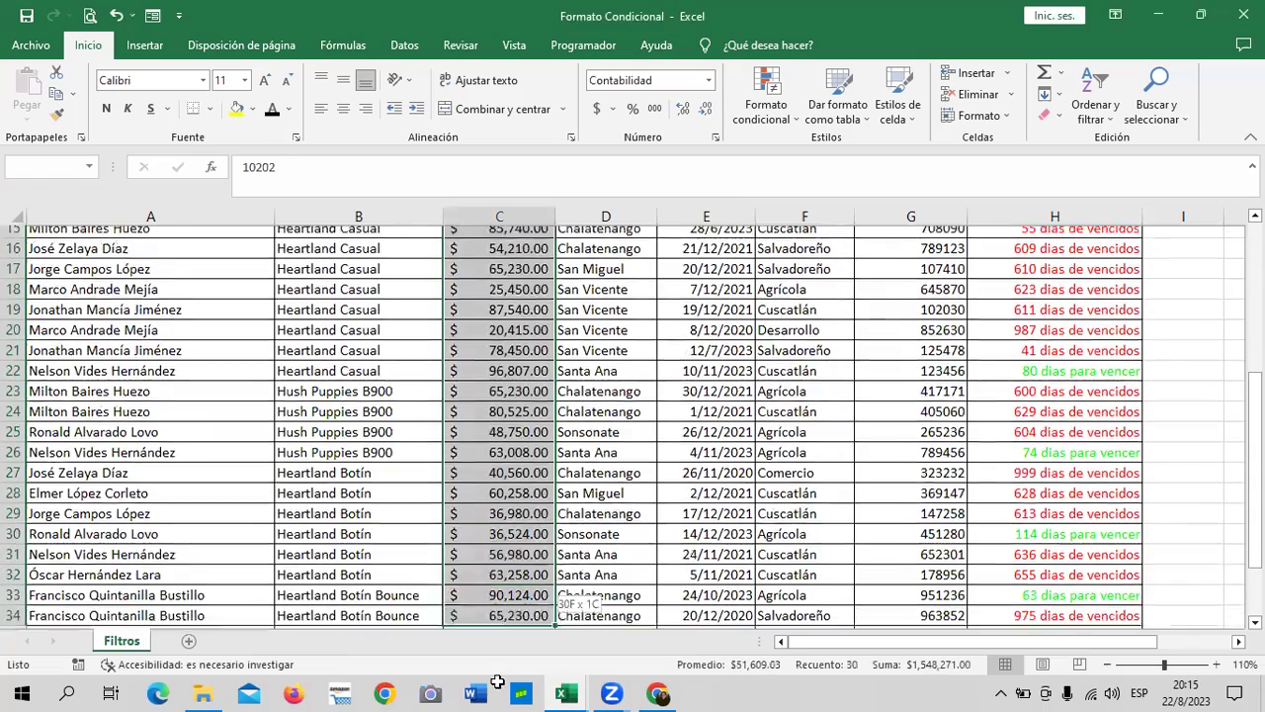
{"action": "left_click_drag", "start_coordinate": [546, 656], "coordinate": [497, 586]}
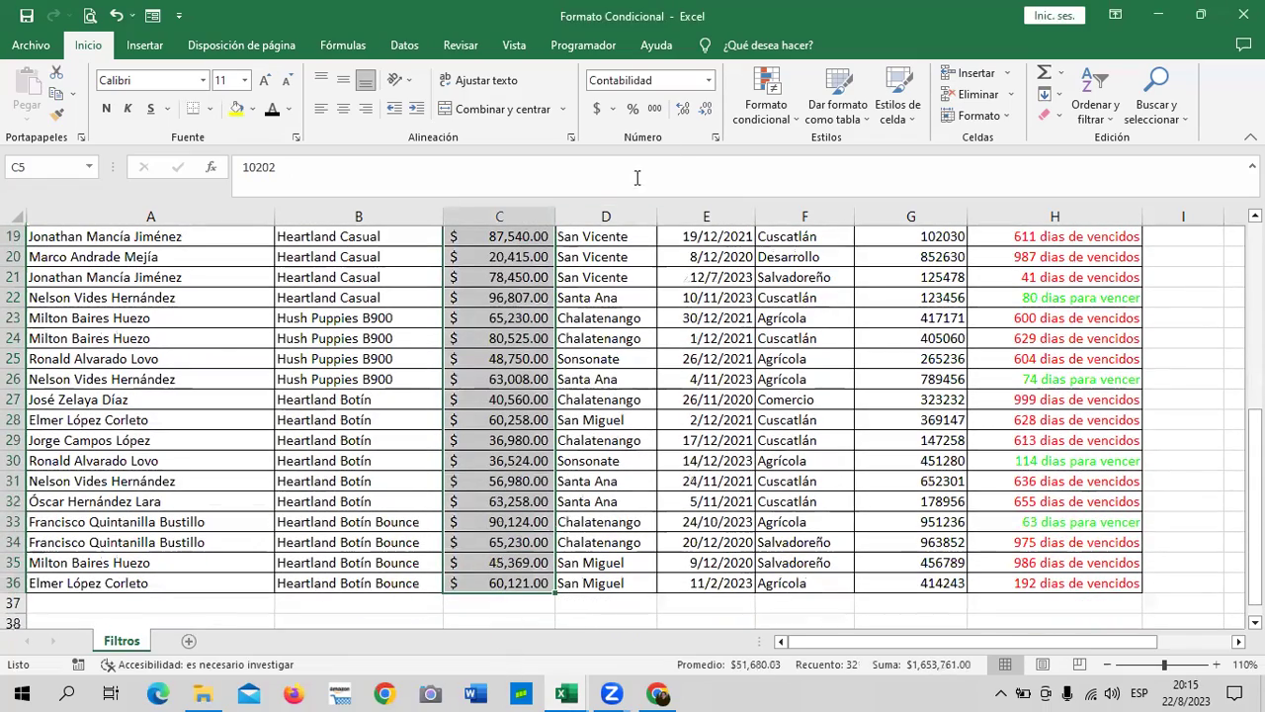
Select the Fecha dates from E5 down to E36.
{"action": "left_click", "coordinate": [712, 399]}
{"action": "scroll", "coordinate": [712, 395], "scroll_direction": "up", "scroll_amount": 3}
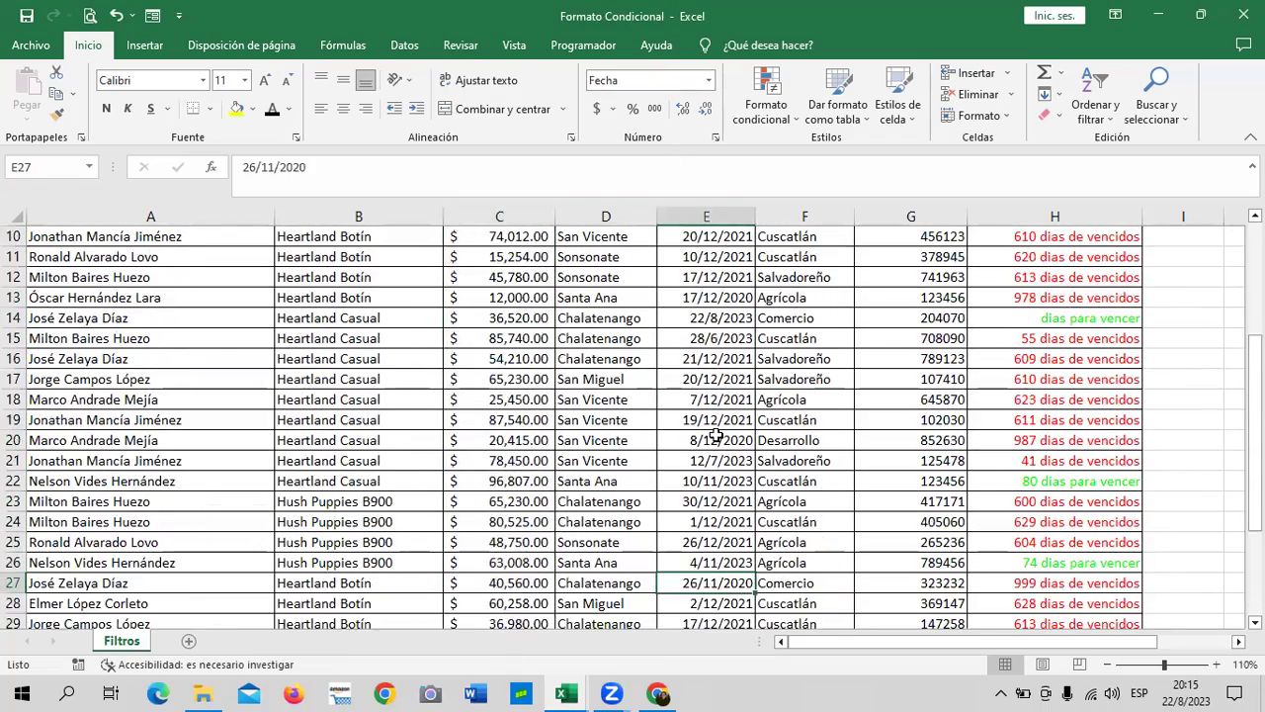
{"action": "scroll", "coordinate": [712, 396], "scroll_direction": "up", "scroll_amount": 3}
{"action": "mouse_move", "coordinate": [702, 333]}
{"action": "left_mouse_down"}
{"action": "mouse_move", "coordinate": [742, 689]}
{"action": "mouse_move", "coordinate": [713, 582]}
{"action": "left_mouse_up"}
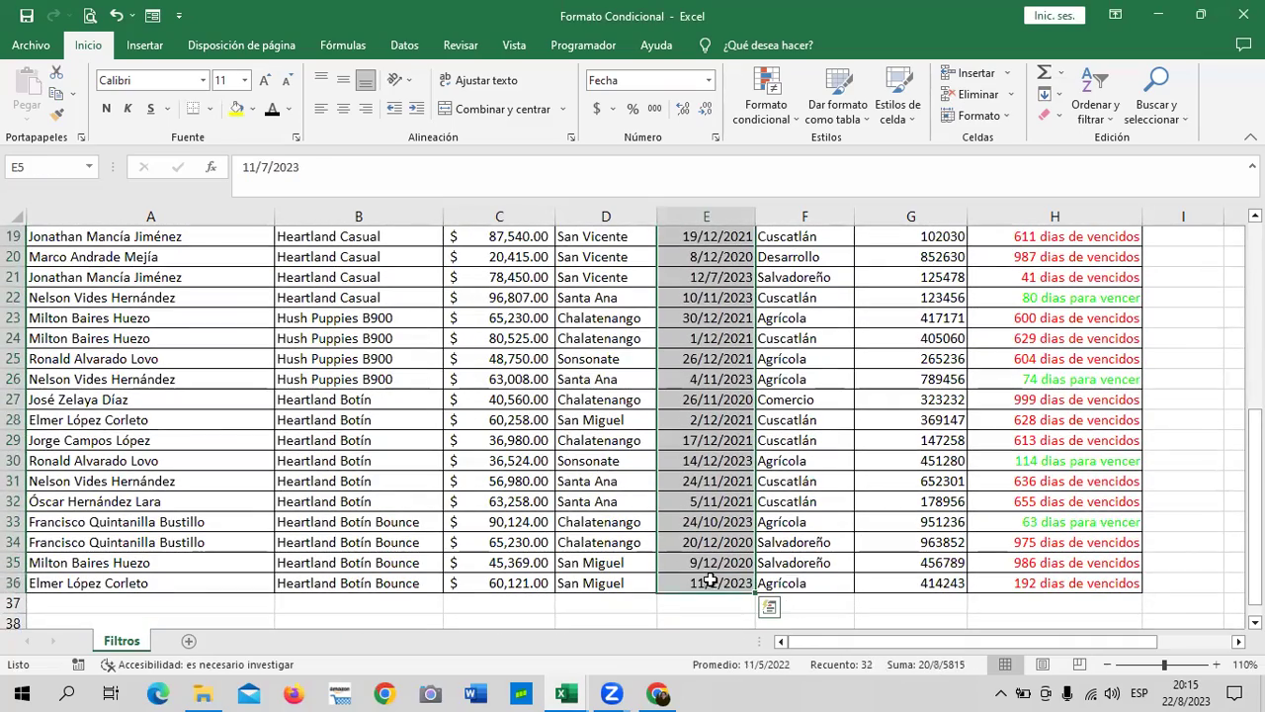
{"action": "scroll", "coordinate": [707, 569], "scroll_direction": "up", "scroll_amount": 3}
{"action": "scroll", "coordinate": [704, 554], "scroll_direction": "up", "scroll_amount": 3}
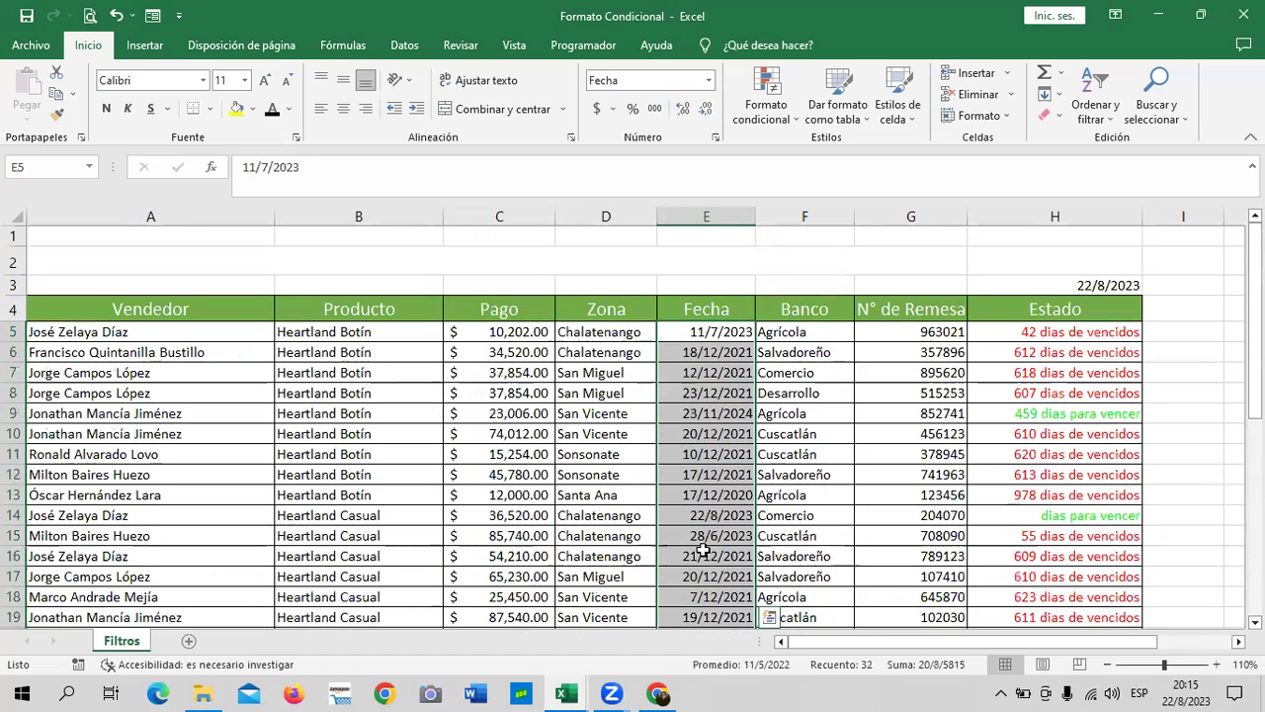
{"action": "left_click", "coordinate": [710, 80]}
{"action": "left_click", "coordinate": [652, 104]}
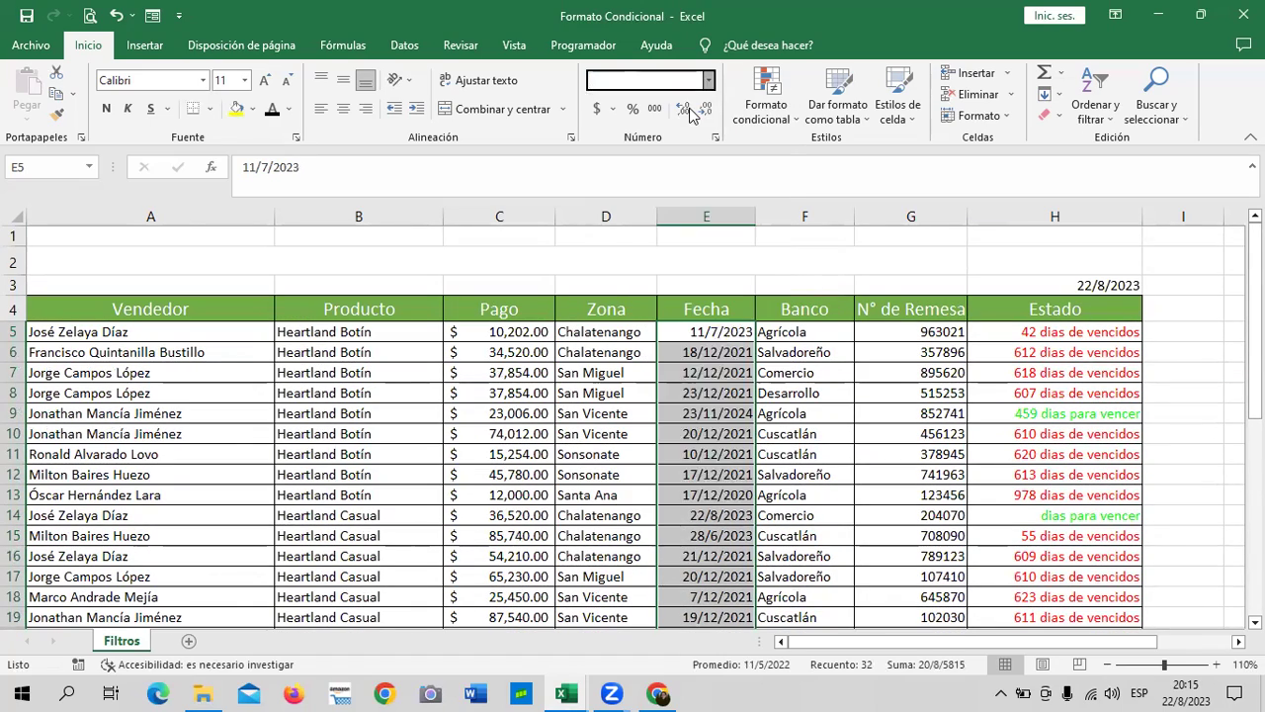
{"action": "left_click", "coordinate": [692, 376]}
{"action": "left_click", "coordinate": [692, 377]}
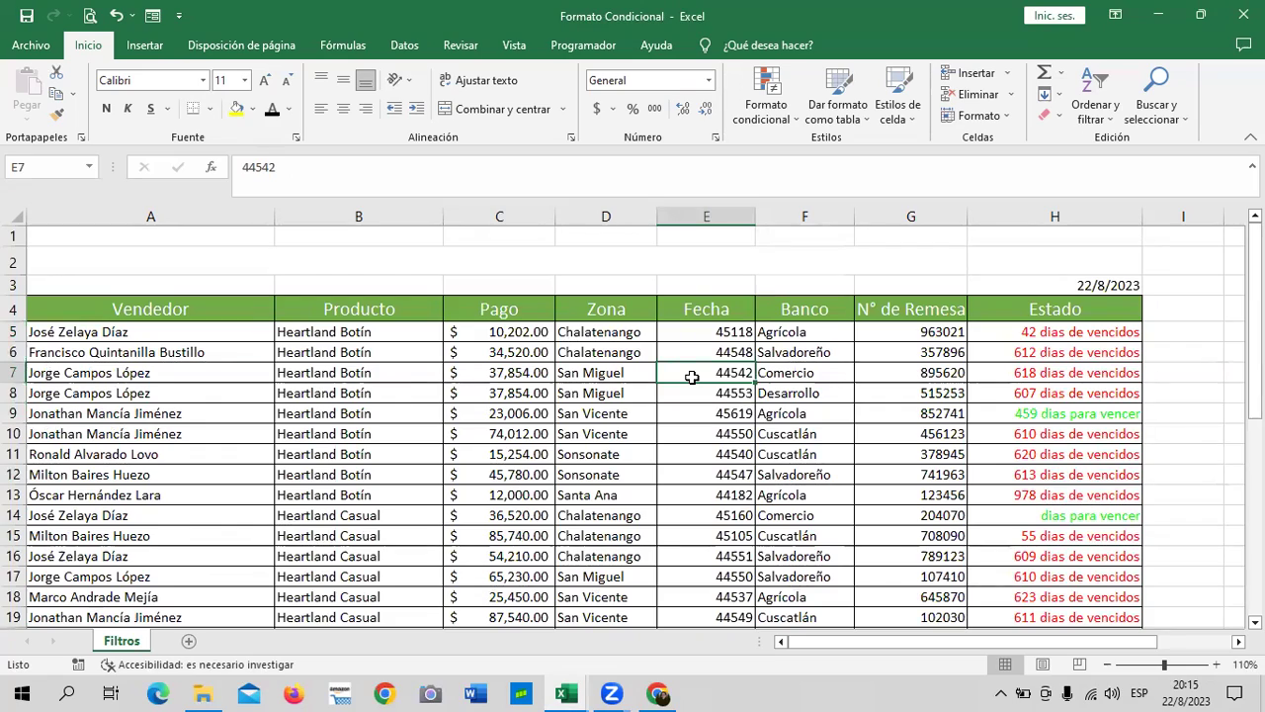
{"action": "scroll", "coordinate": [702, 369], "scroll_direction": "down", "scroll_amount": 2}
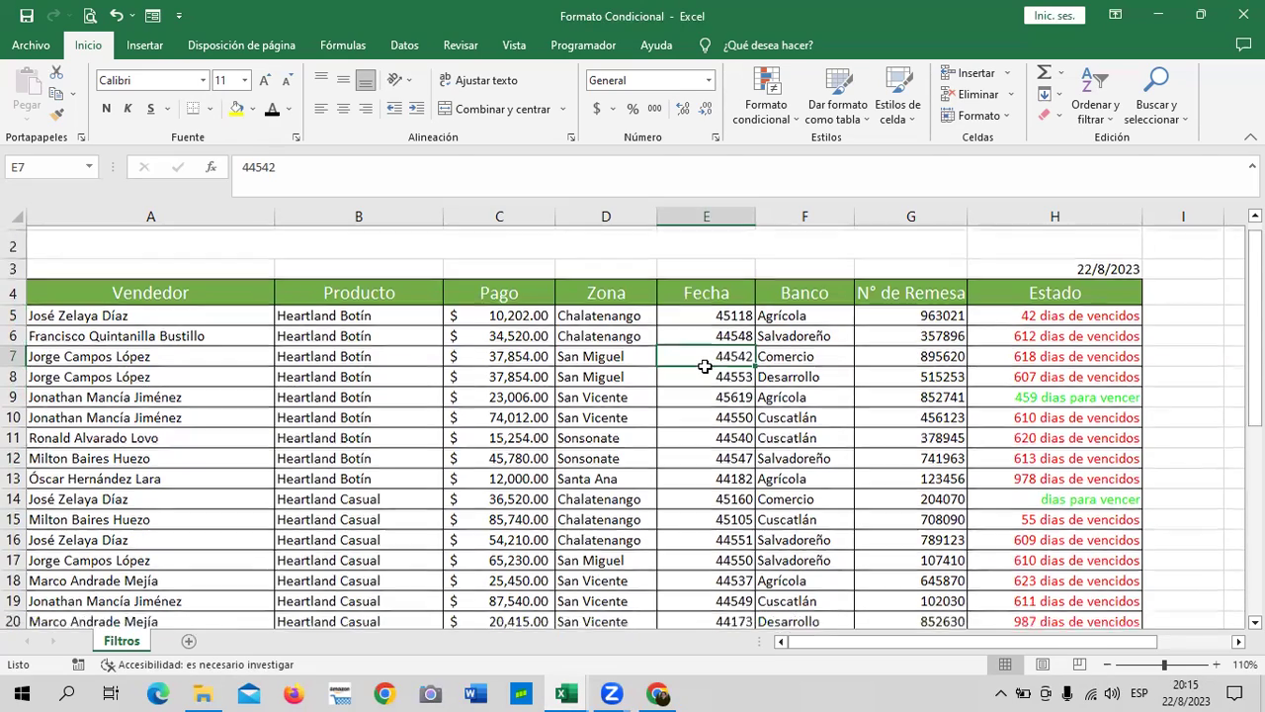
{"action": "scroll", "coordinate": [705, 367], "scroll_direction": "up", "scroll_amount": 1}
{"action": "scroll", "coordinate": [705, 367], "scroll_direction": "up", "scroll_amount": 2}
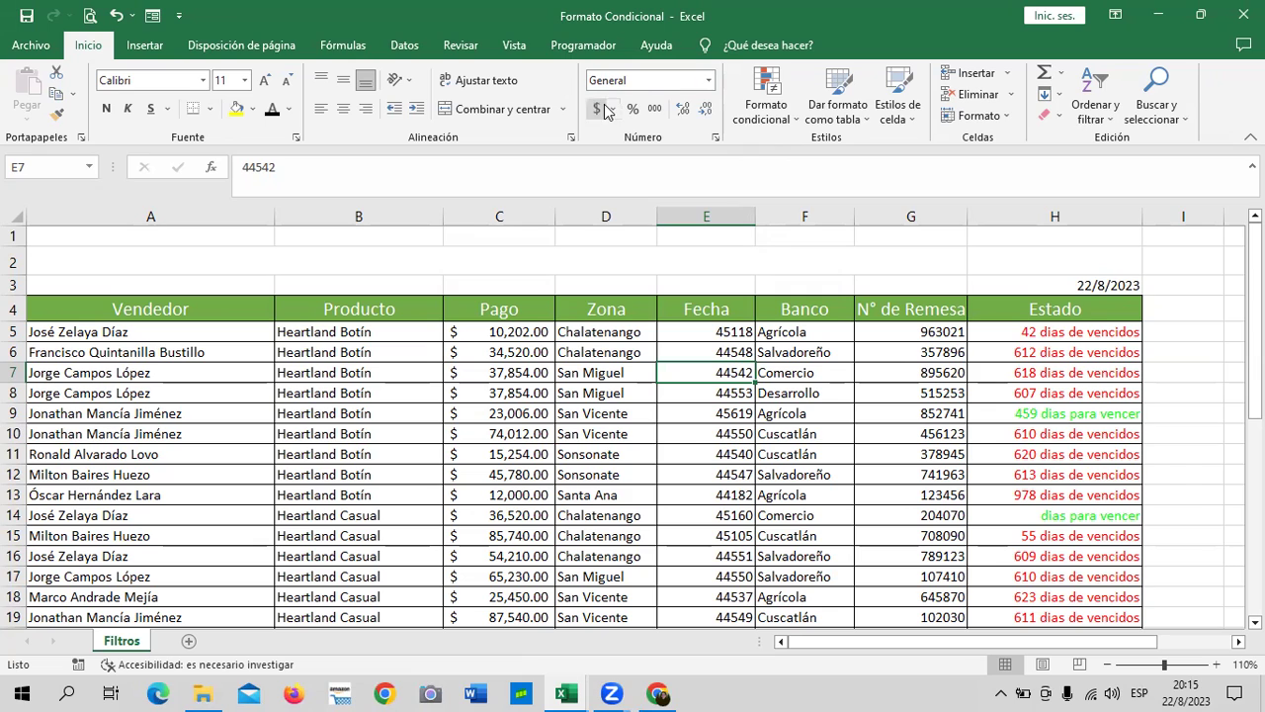
{"action": "left_click", "coordinate": [730, 474]}
{"action": "left_click", "coordinate": [723, 459]}
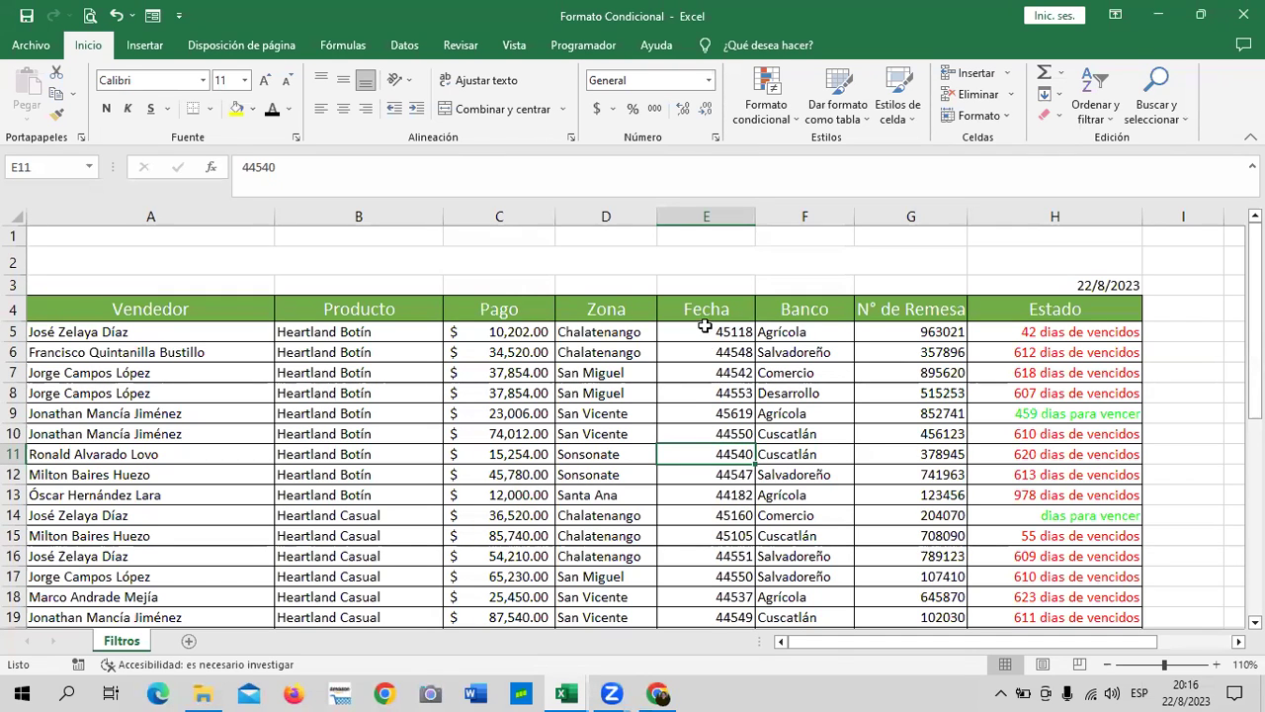
{"action": "left_click_drag", "start_coordinate": [706, 331], "coordinate": [706, 556]}
{"action": "left_click_drag", "start_coordinate": [705, 689], "coordinate": [708, 542]}
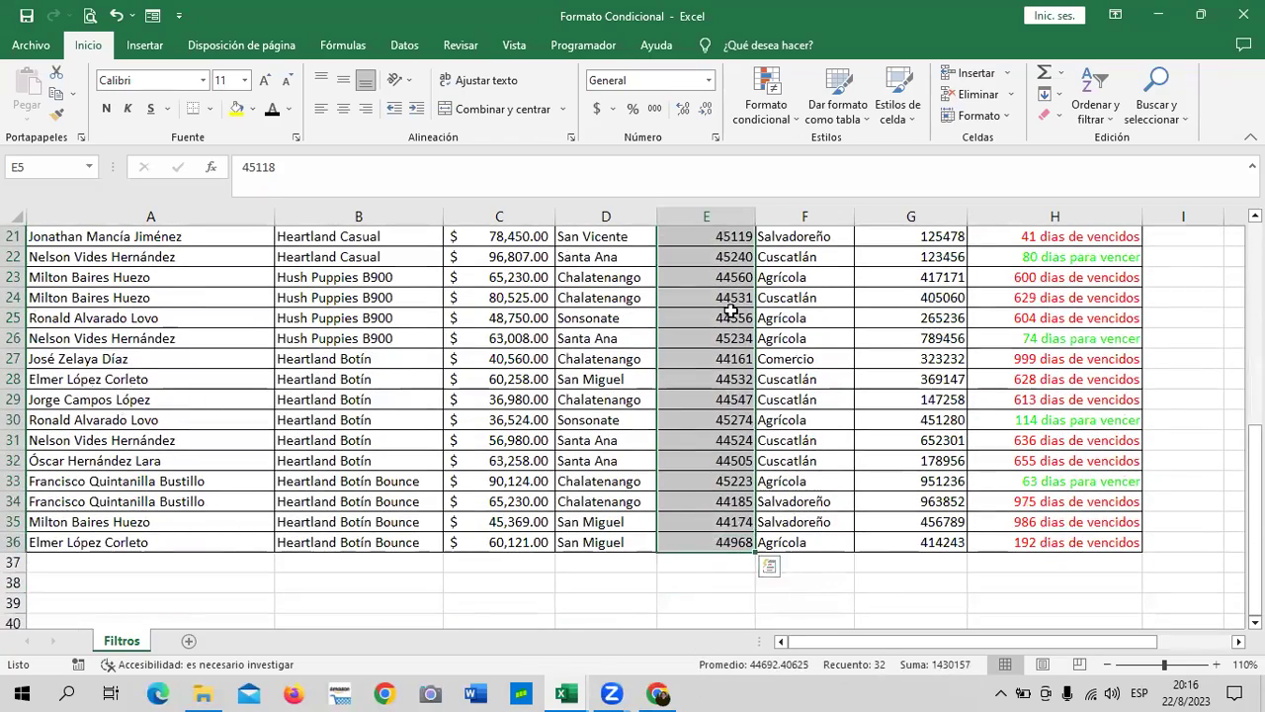
{"action": "left_click", "coordinate": [709, 80]}
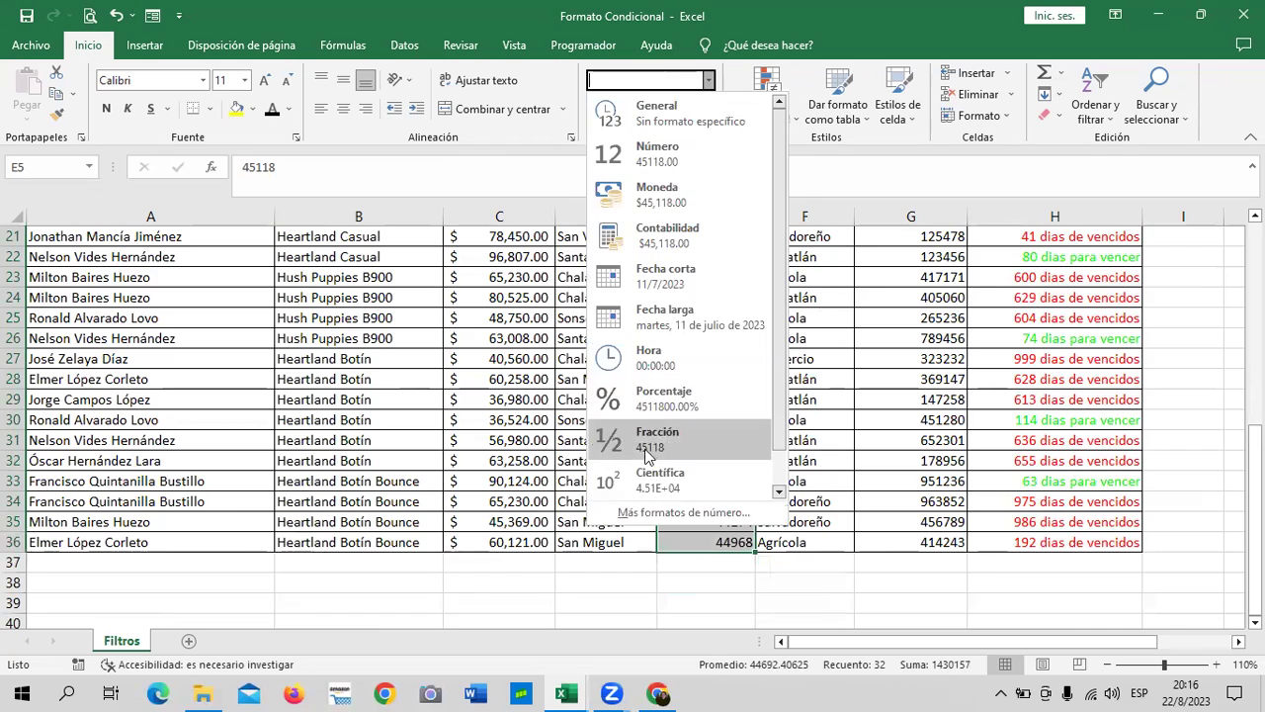
{"action": "left_click", "coordinate": [705, 285]}
{"action": "left_click", "coordinate": [718, 456]}
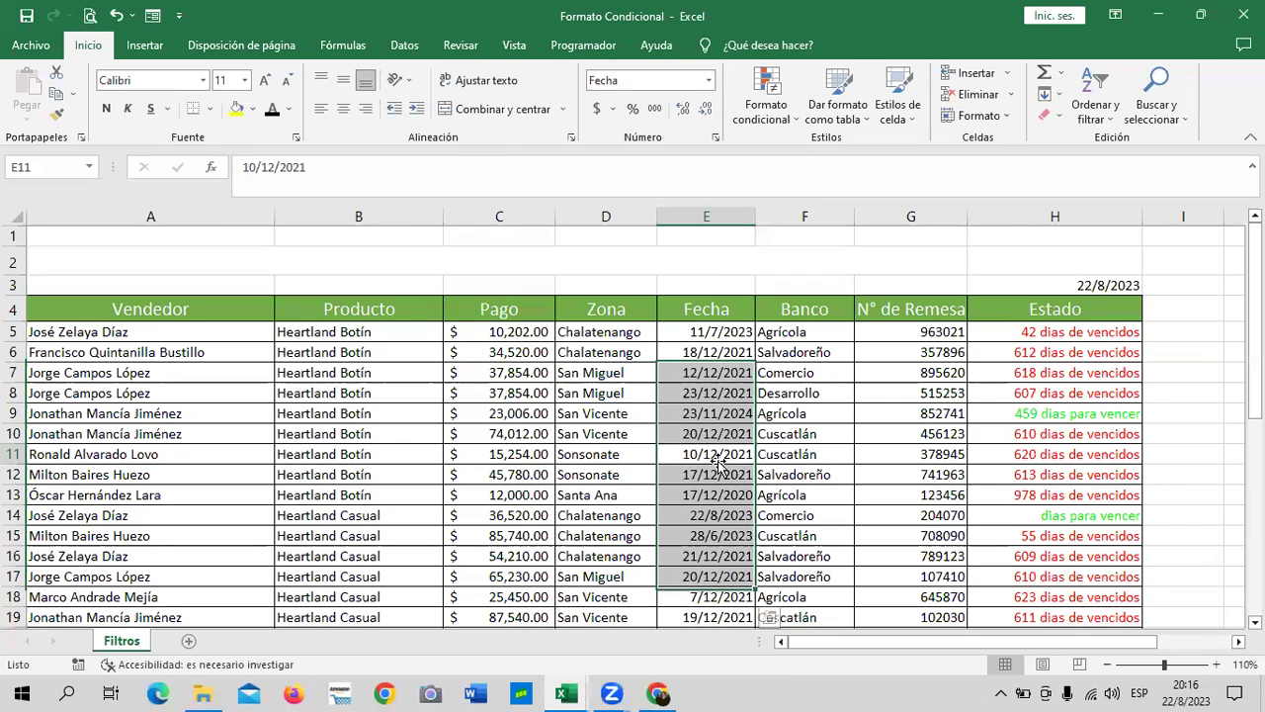
{"action": "left_click", "coordinate": [929, 332]}
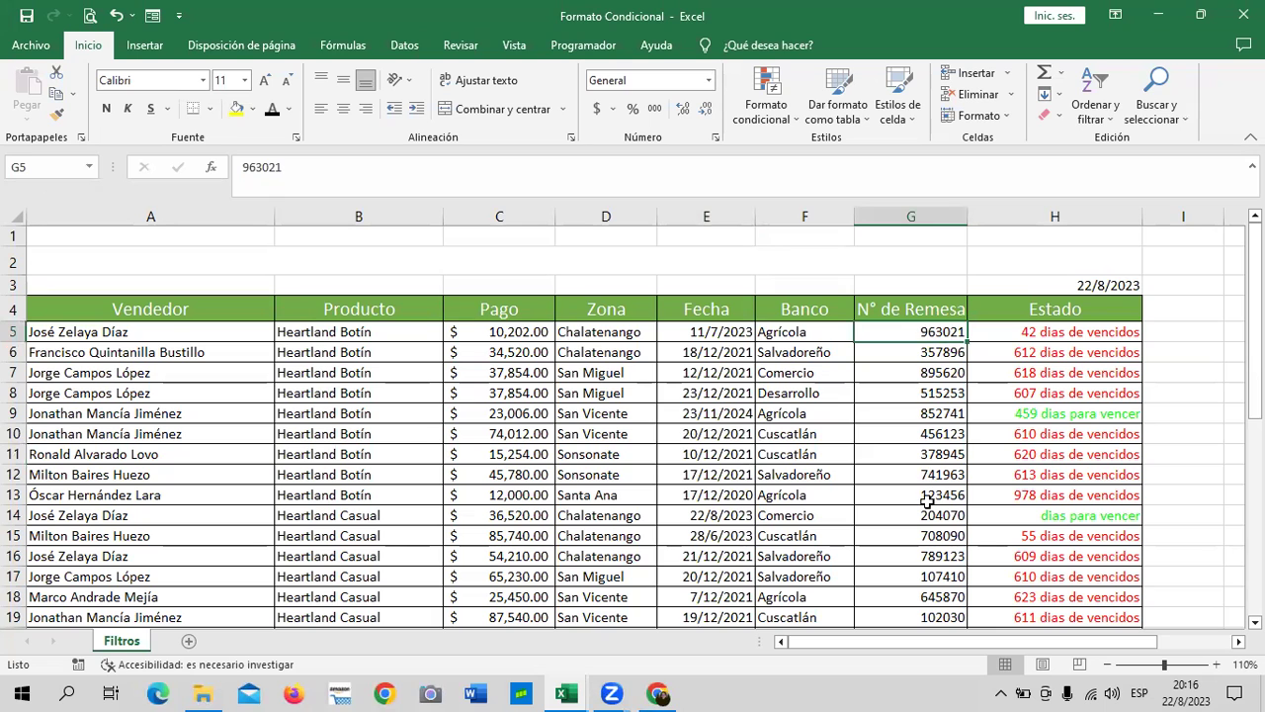
{"action": "scroll", "coordinate": [927, 499], "scroll_direction": "down", "scroll_amount": 2}
{"action": "scroll", "coordinate": [928, 497], "scroll_direction": "up", "scroll_amount": 2}
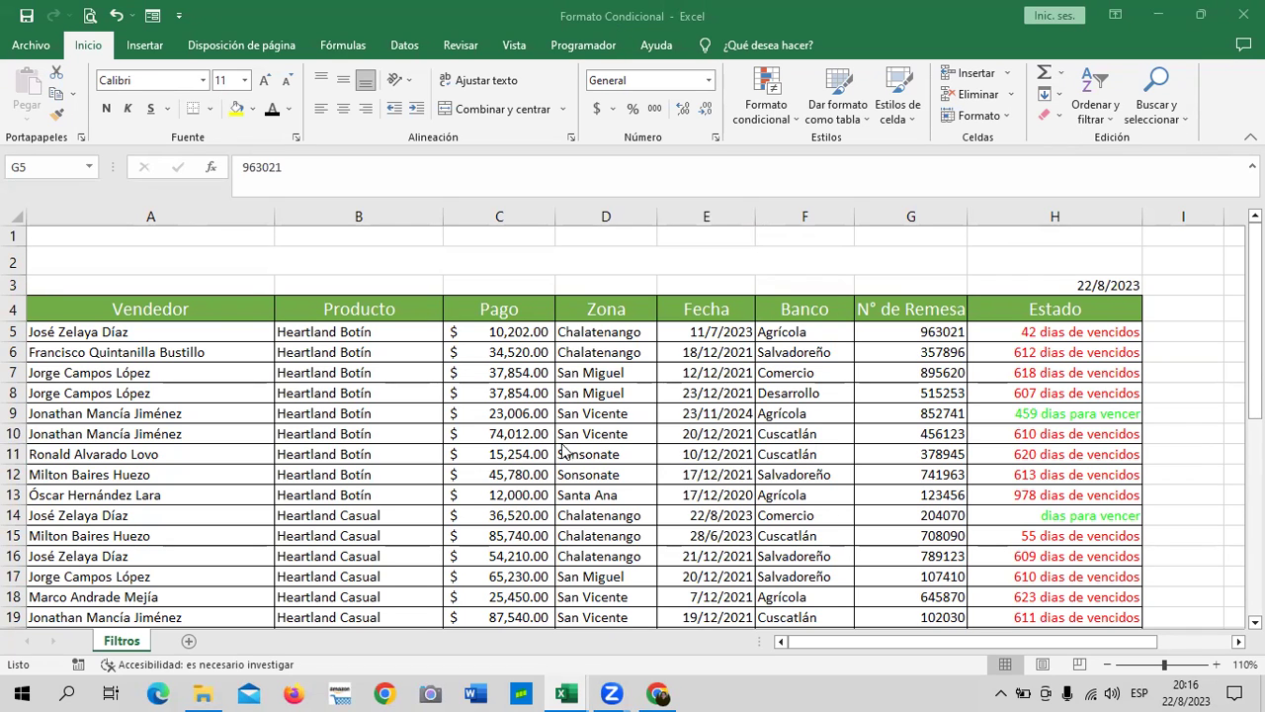
{"action": "scroll", "coordinate": [631, 422], "scroll_direction": "down", "scroll_amount": 2}
{"action": "scroll", "coordinate": [497, 547], "scroll_direction": "down", "scroll_amount": 3}
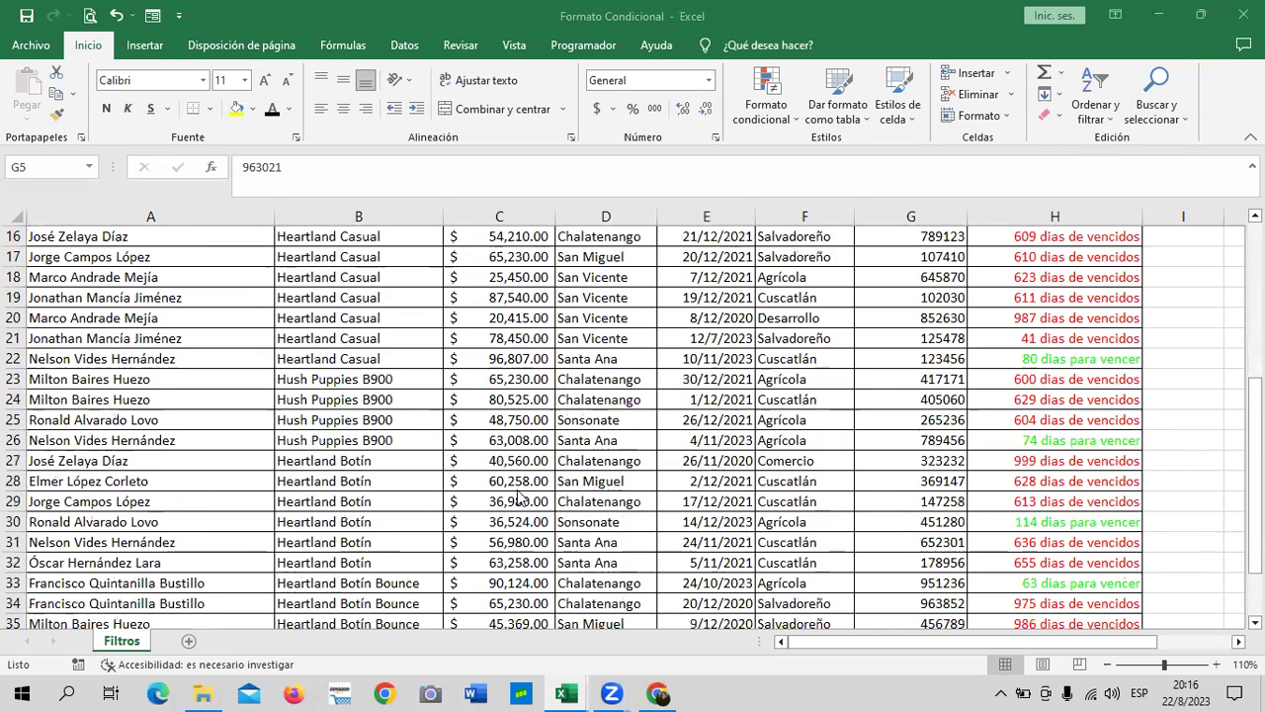
{"action": "scroll", "coordinate": [498, 547], "scroll_direction": "down", "scroll_amount": 4}
{"action": "scroll", "coordinate": [497, 547], "scroll_direction": "up", "scroll_amount": 6}
{"action": "scroll", "coordinate": [497, 546], "scroll_direction": "up", "scroll_amount": 3}
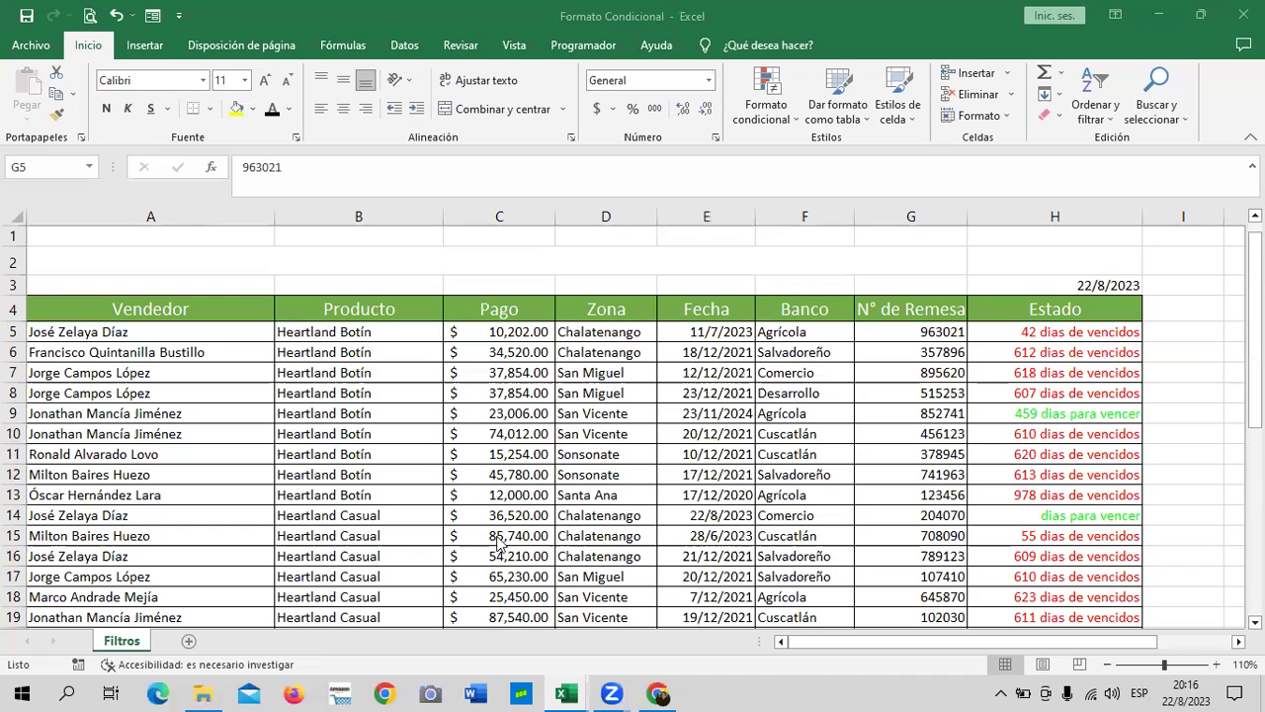
{"action": "left_click", "coordinate": [498, 326]}
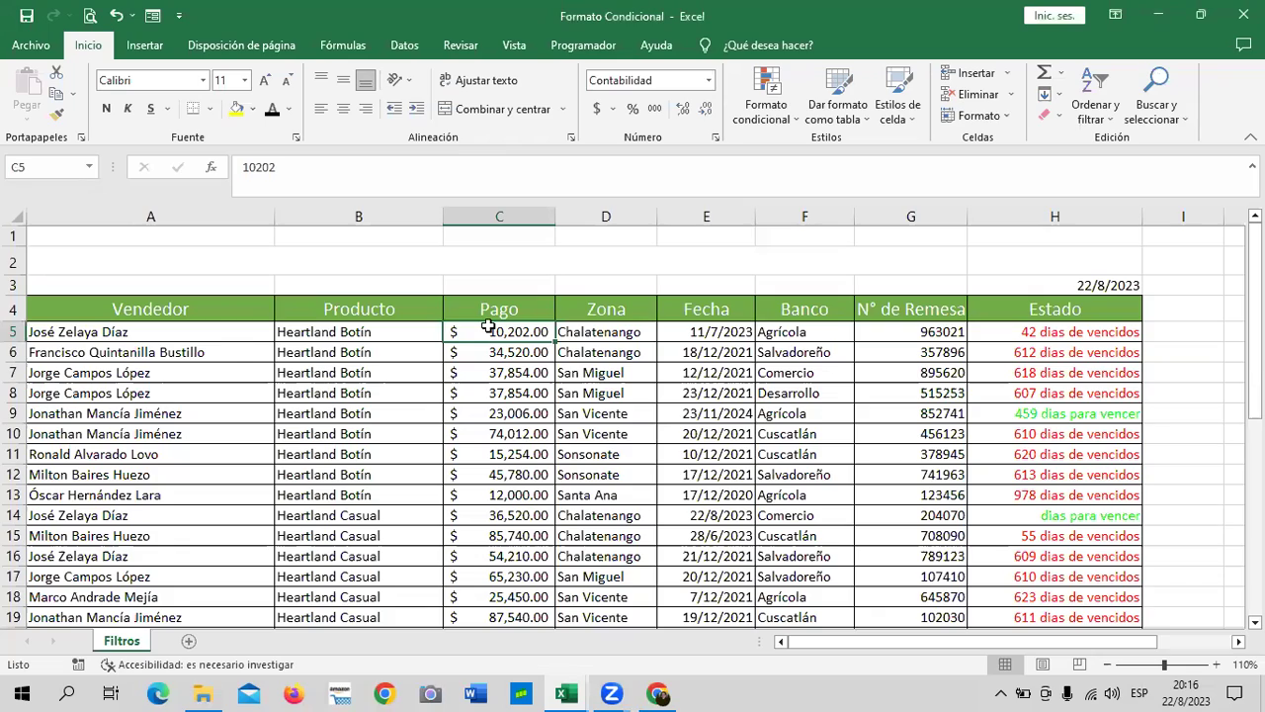
{"action": "left_click", "coordinate": [499, 454]}
{"action": "scroll", "coordinate": [486, 409], "scroll_direction": "down", "scroll_amount": 3}
{"action": "scroll", "coordinate": [480, 435], "scroll_direction": "down", "scroll_amount": 4}
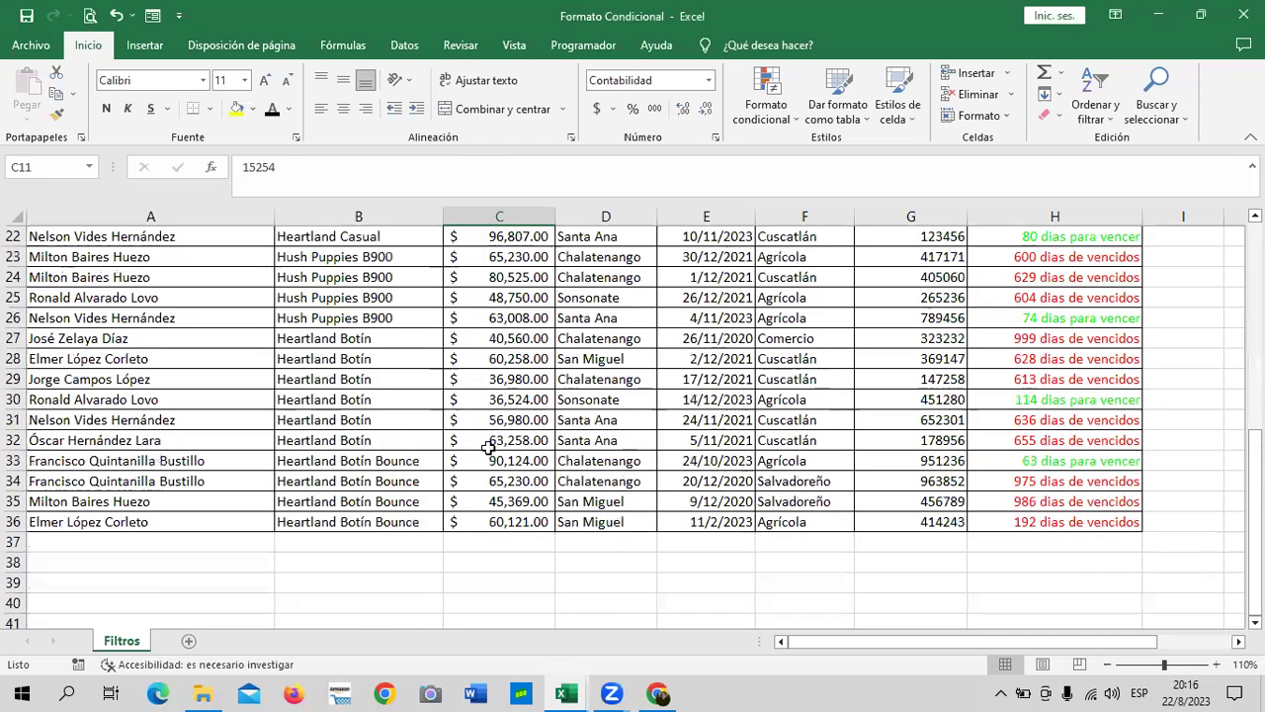
{"action": "scroll", "coordinate": [490, 450], "scroll_direction": "up", "scroll_amount": 4}
{"action": "scroll", "coordinate": [489, 450], "scroll_direction": "up", "scroll_amount": 3}
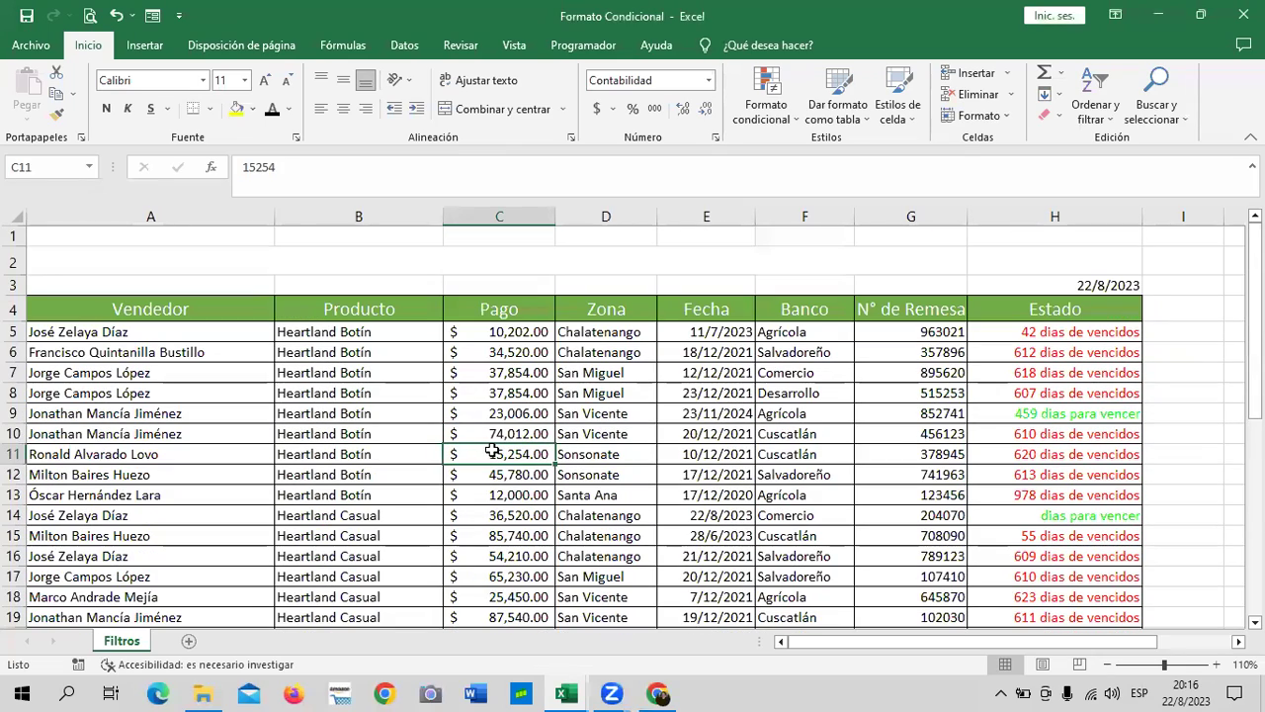
{"action": "scroll", "coordinate": [492, 451], "scroll_direction": "down", "scroll_amount": 3}
{"action": "scroll", "coordinate": [491, 451], "scroll_direction": "down", "scroll_amount": 3}
{"action": "left_click", "coordinate": [492, 562]}
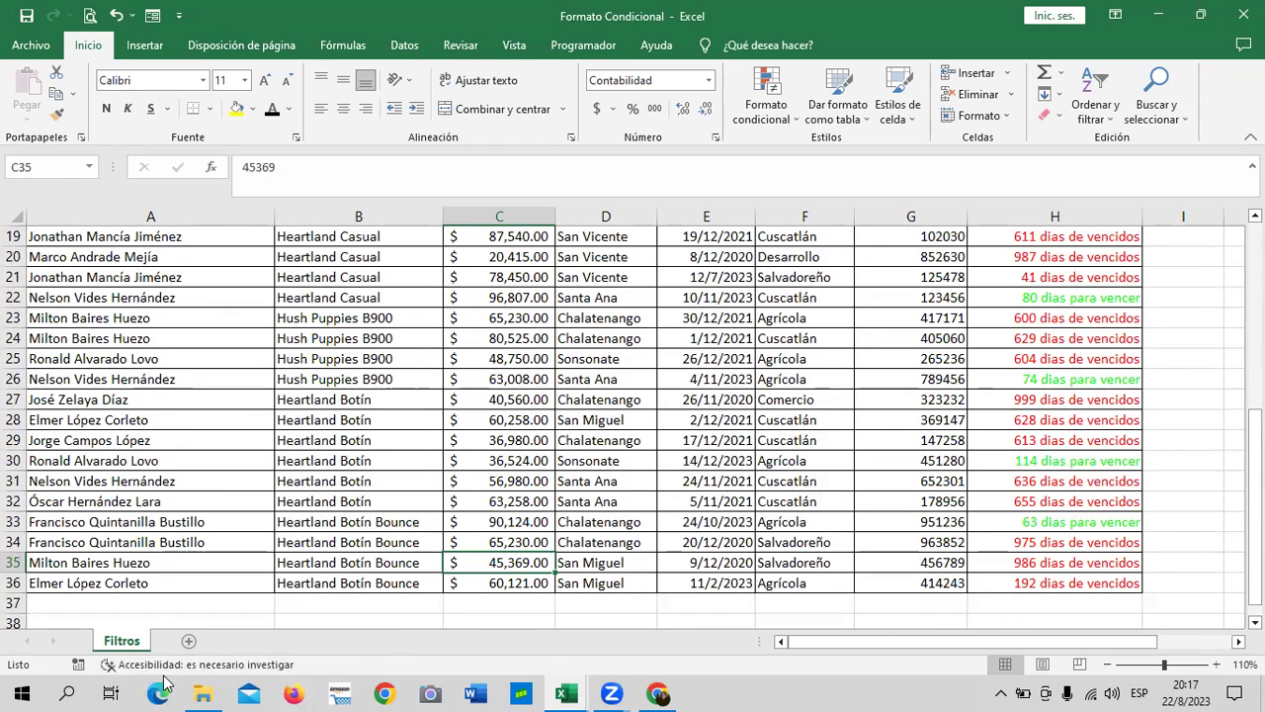
Select Pago amounts C5:C36 and review the status bar's Promedio, Recuento and Suma options.
{"action": "right_click", "coordinate": [670, 673]}
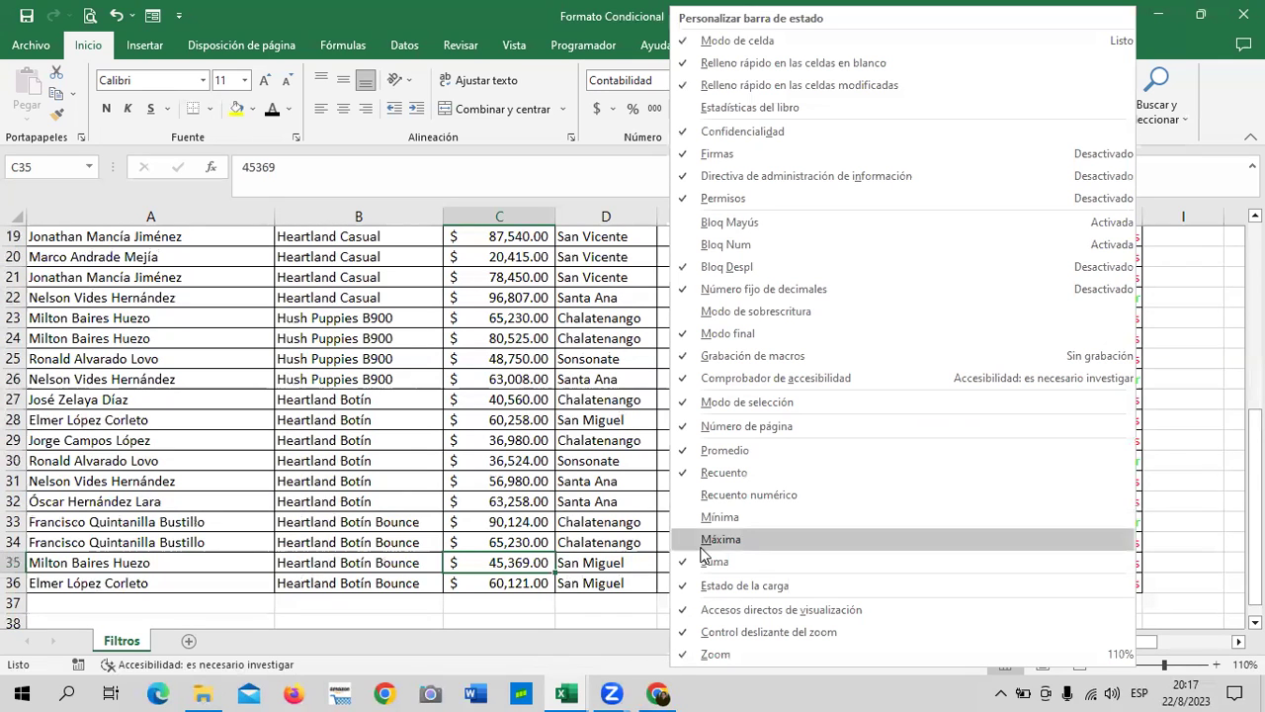
{"action": "left_click", "coordinate": [509, 593]}
{"action": "scroll", "coordinate": [507, 435], "scroll_direction": "up", "scroll_amount": 4}
{"action": "scroll", "coordinate": [499, 336], "scroll_direction": "up", "scroll_amount": 2}
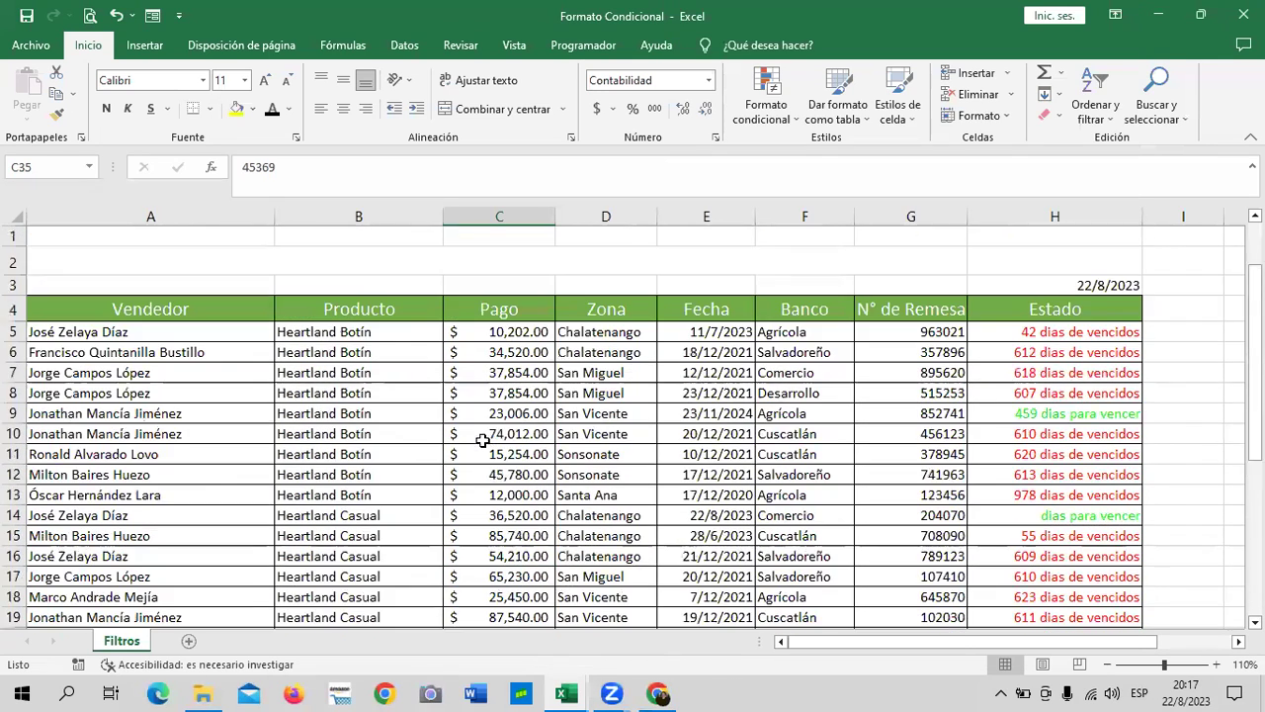
{"action": "mouse_move", "coordinate": [505, 331]}
{"action": "left_mouse_down"}
{"action": "mouse_move", "coordinate": [522, 621]}
{"action": "mouse_move", "coordinate": [522, 596]}
{"action": "left_mouse_up"}
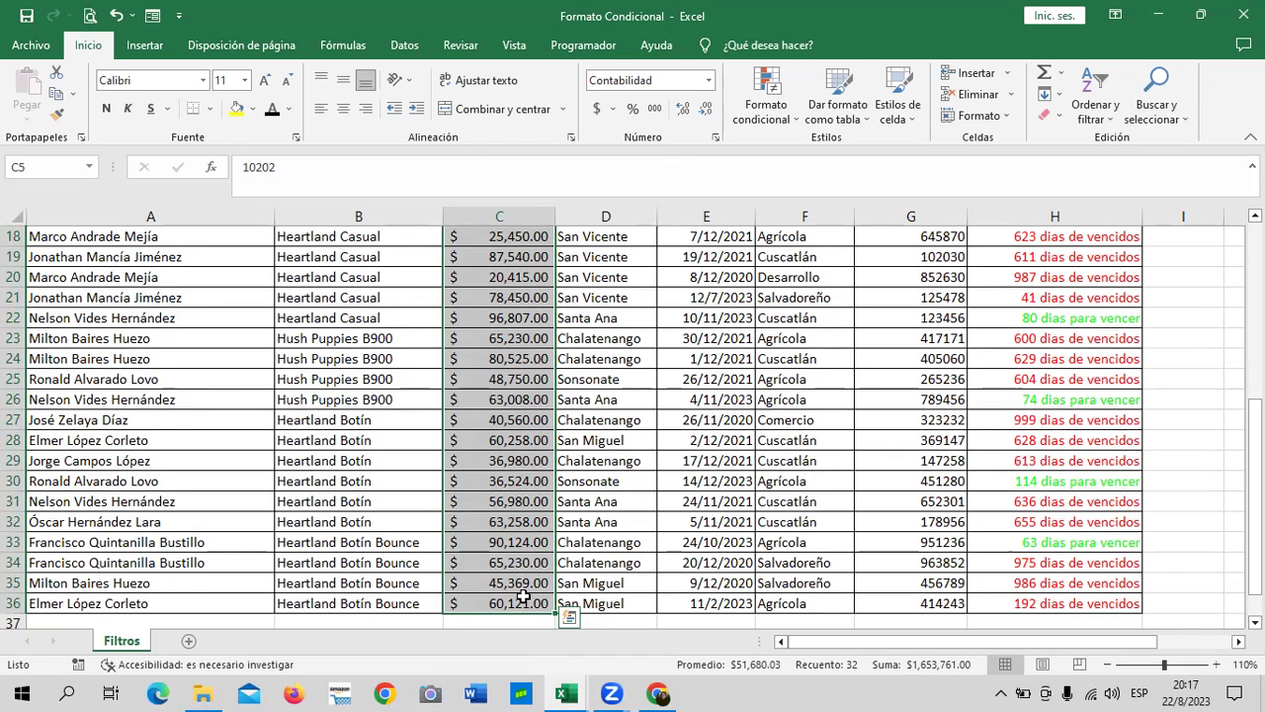
{"action": "scroll", "coordinate": [524, 593], "scroll_direction": "up", "scroll_amount": 3}
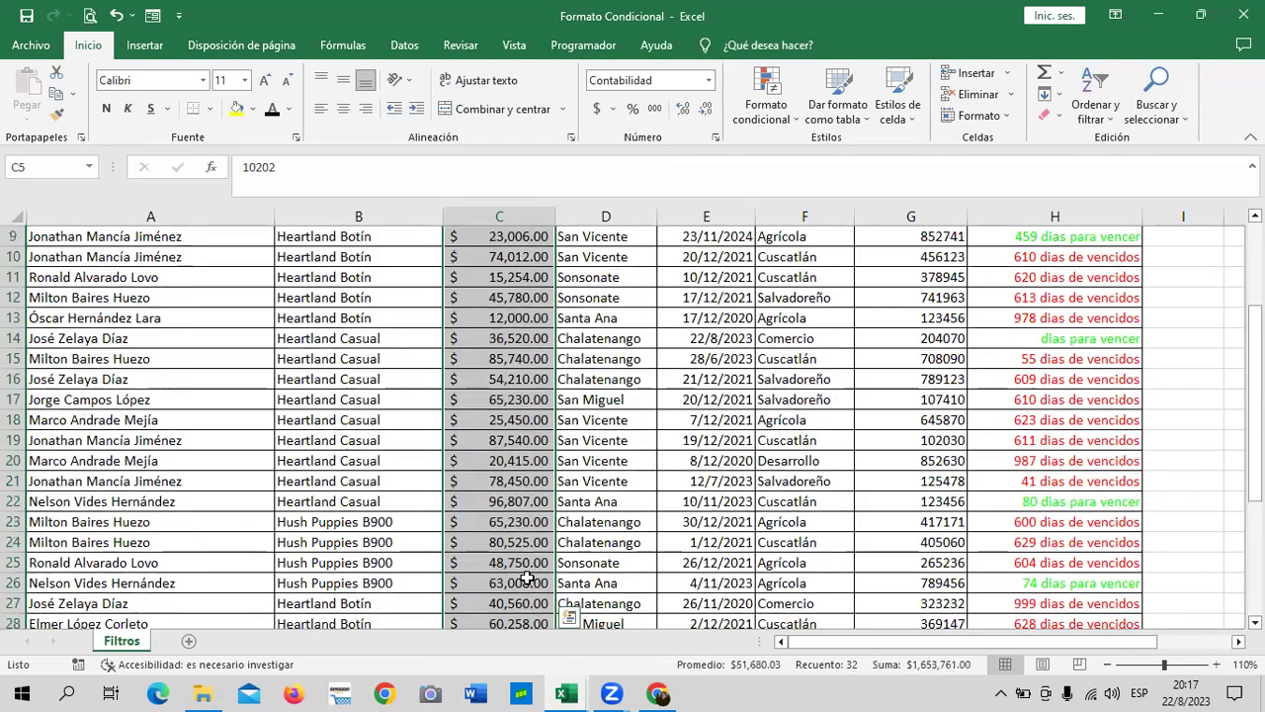
{"action": "scroll", "coordinate": [544, 583], "scroll_direction": "down", "scroll_amount": 3}
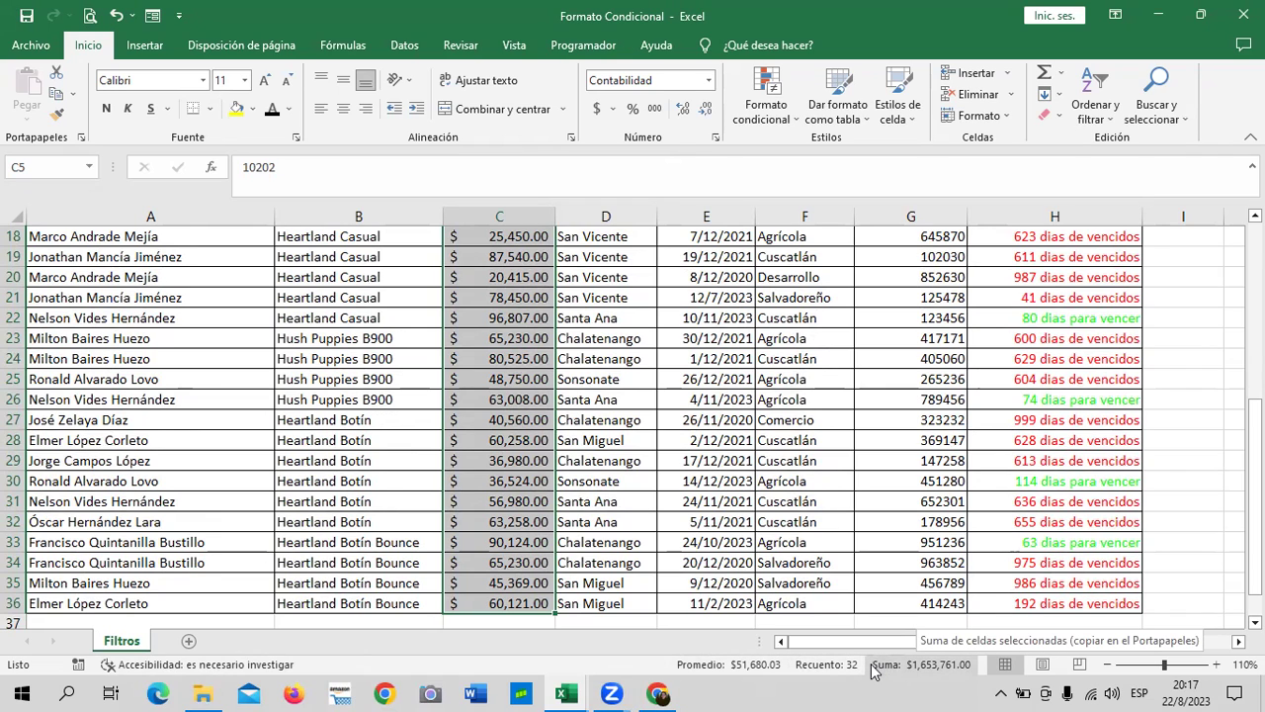
{"action": "right_click", "coordinate": [646, 672]}
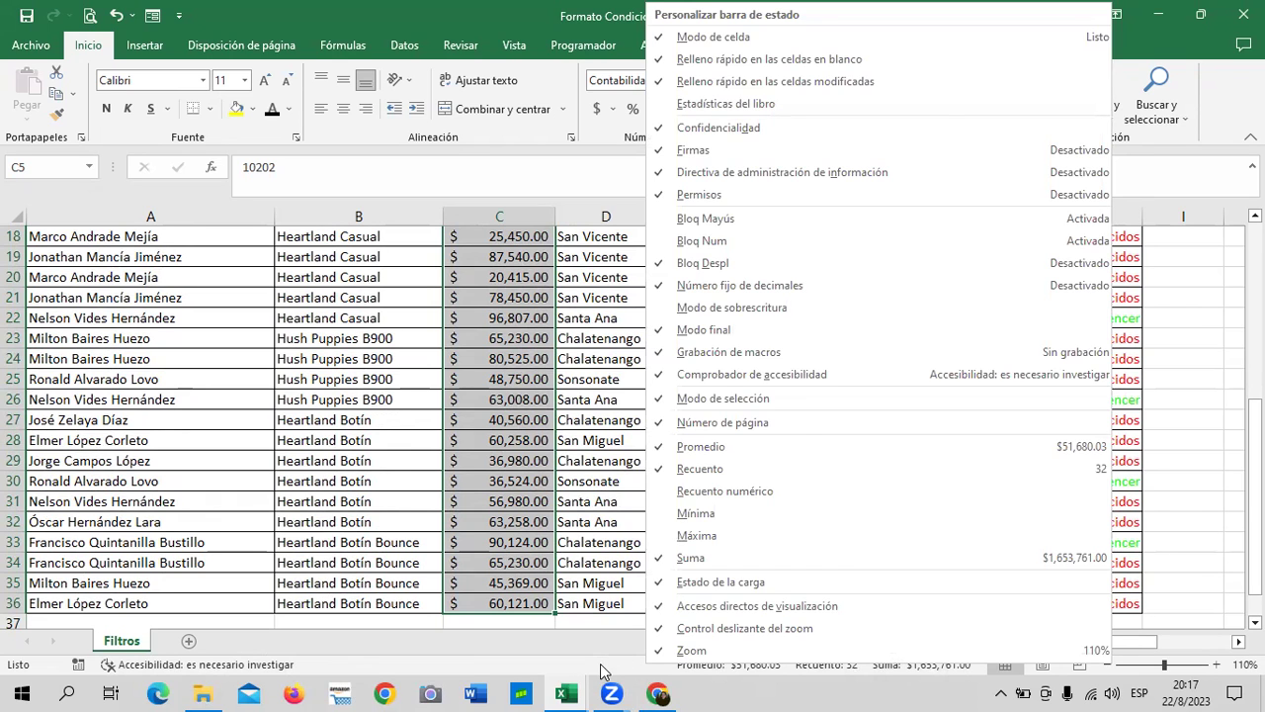
{"action": "left_click", "coordinate": [625, 654]}
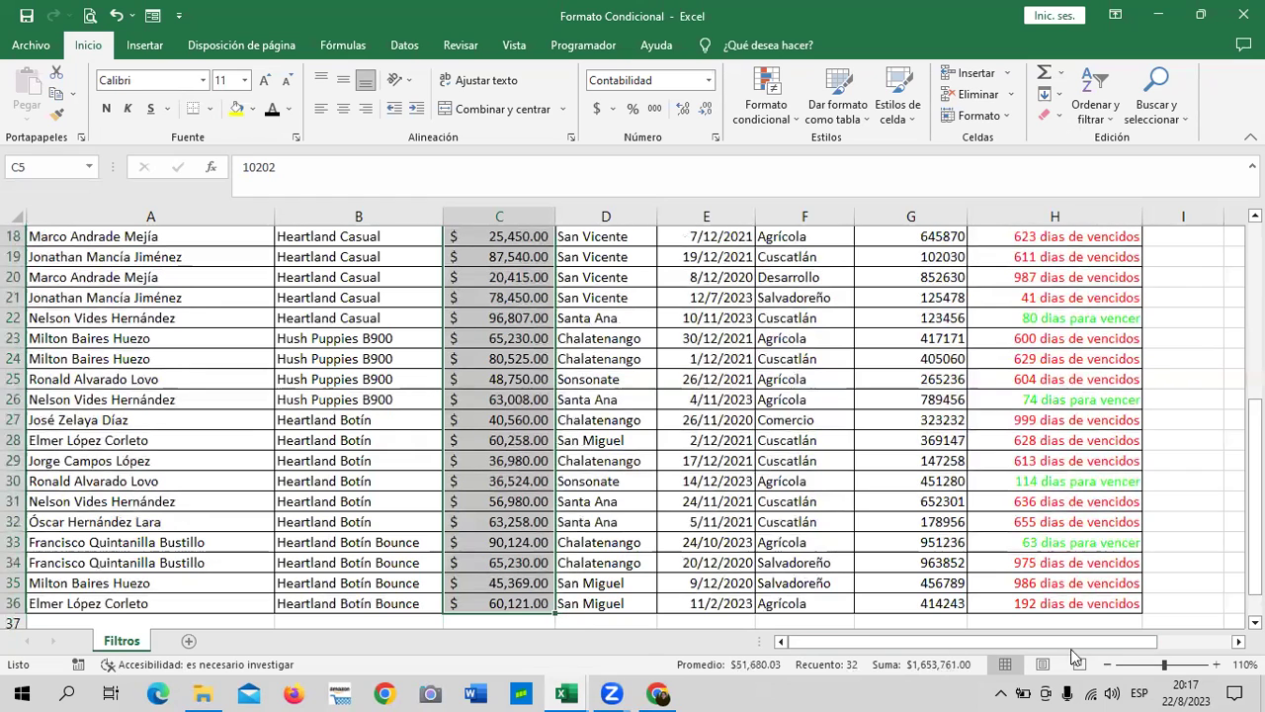
Enable Mínima and Máxima in the Personalizar barra de estado menu.
{"action": "right_click", "coordinate": [622, 668]}
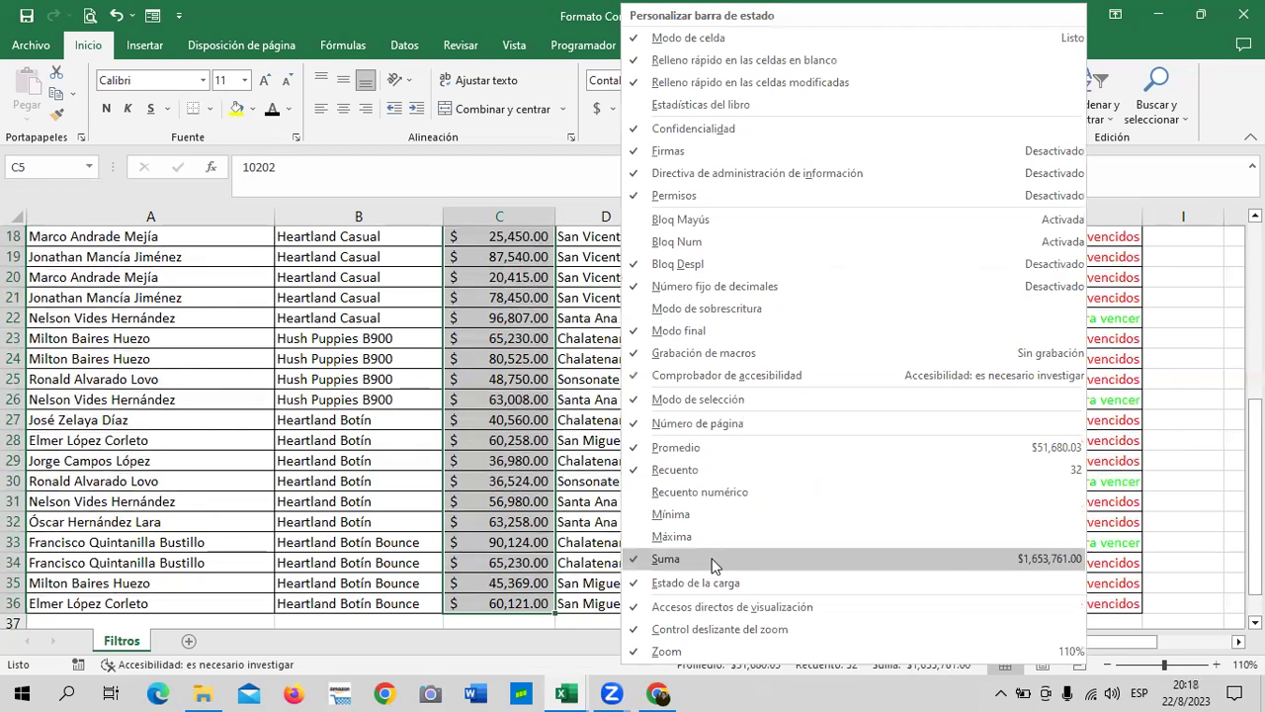
{"action": "left_click", "coordinate": [665, 514]}
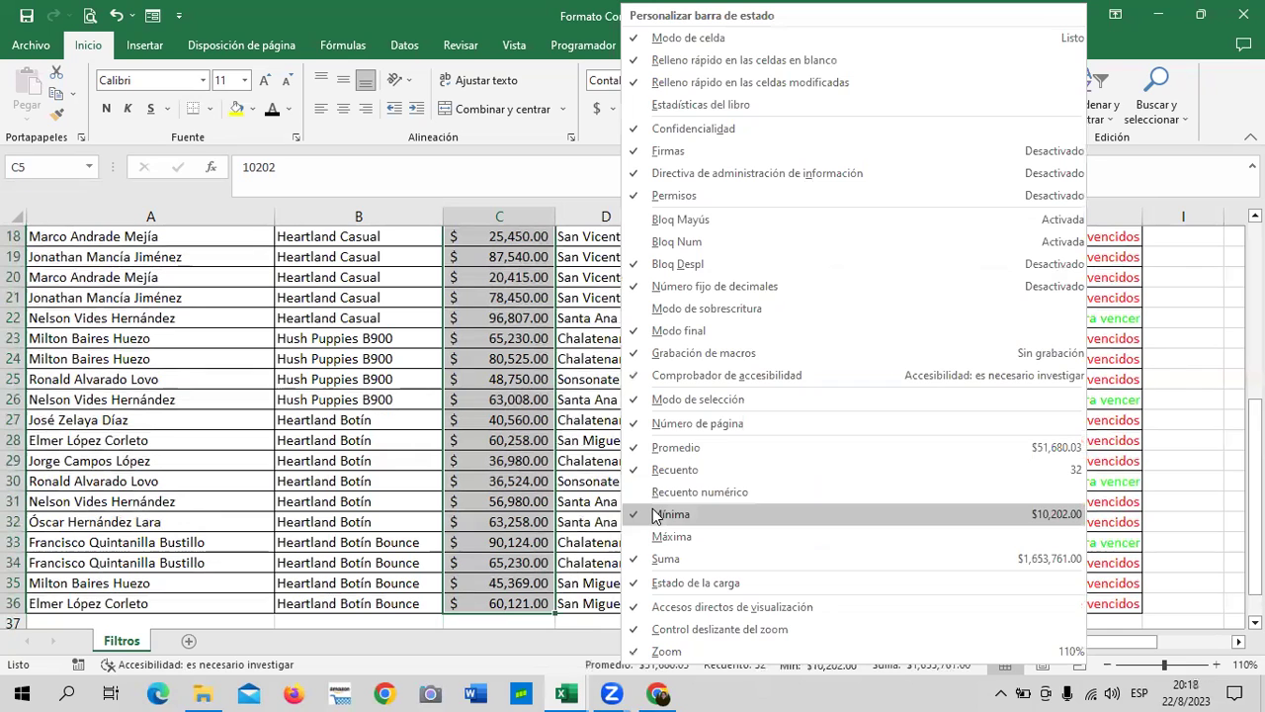
{"action": "left_click", "coordinate": [640, 536]}
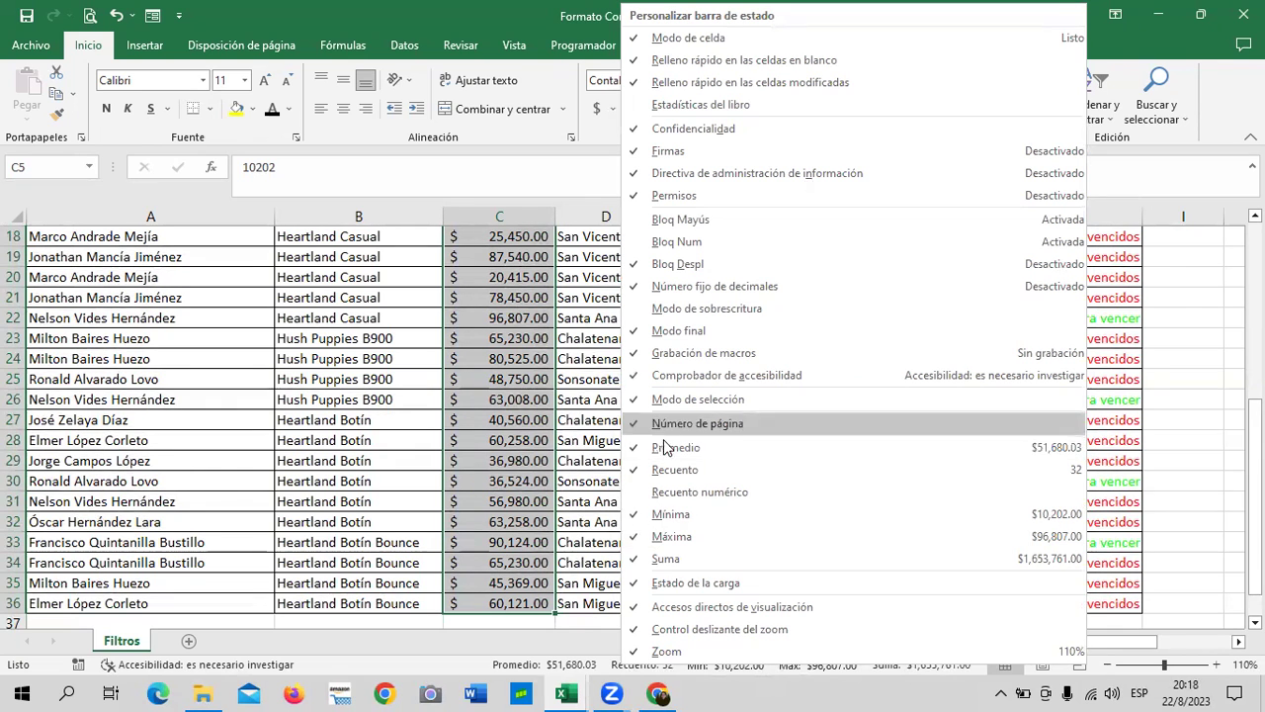
{"action": "left_click", "coordinate": [561, 643]}
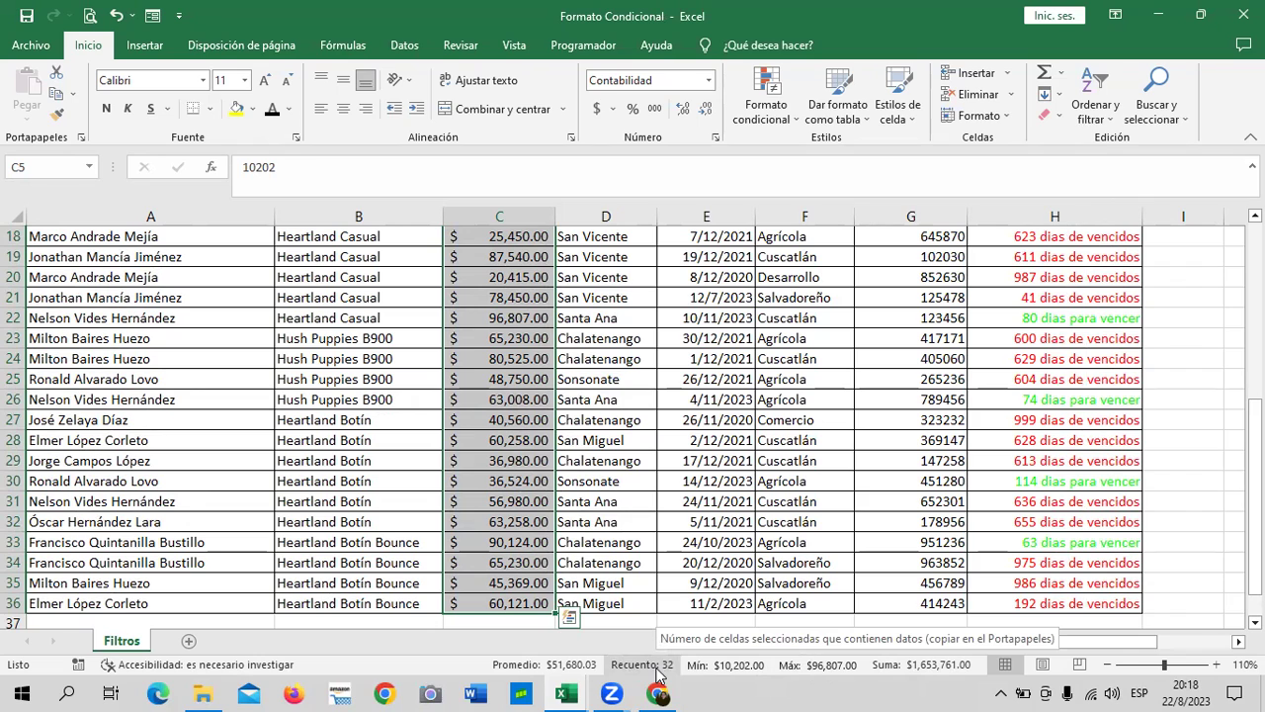
Select the row 32 date and scroll back to the top of the table.
{"action": "left_click", "coordinate": [718, 522]}
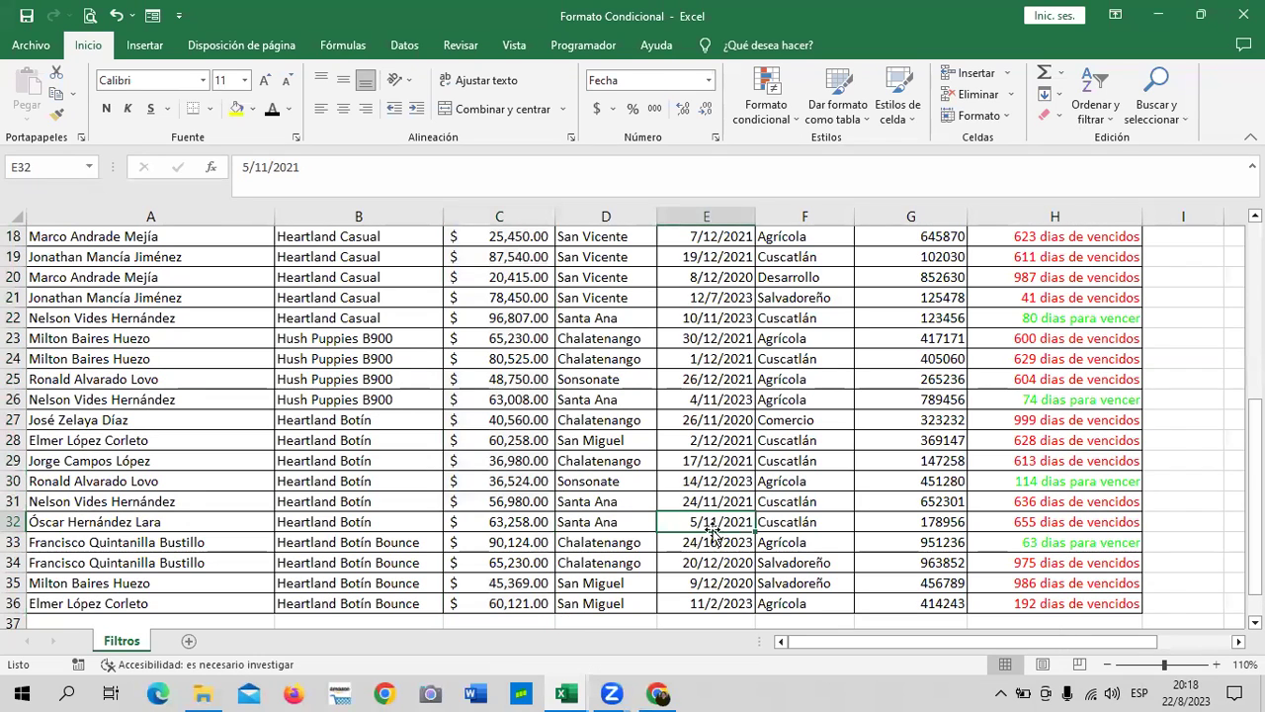
{"action": "scroll", "coordinate": [582, 587], "scroll_direction": "up", "scroll_amount": 5}
{"action": "scroll", "coordinate": [581, 588], "scroll_direction": "up", "scroll_amount": 1}
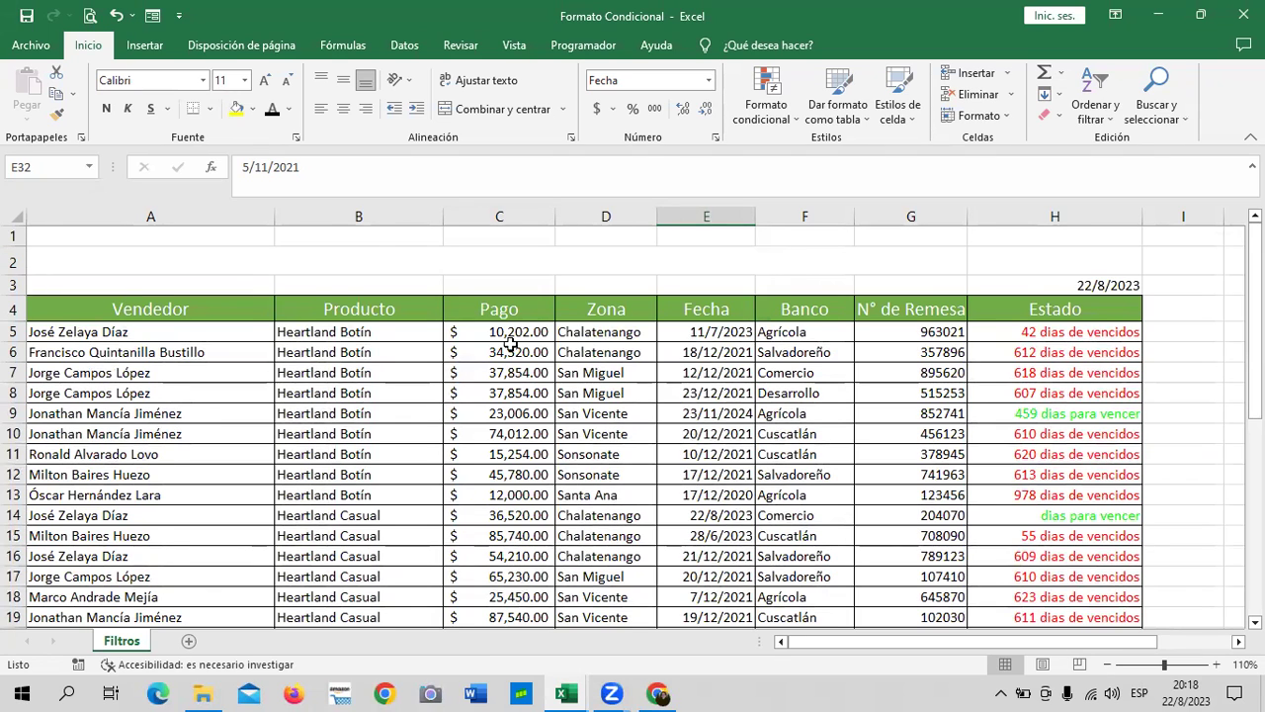
{"action": "scroll", "coordinate": [553, 356], "scroll_direction": "down", "scroll_amount": 5}
{"action": "scroll", "coordinate": [525, 385], "scroll_direction": "down", "scroll_amount": 7}
{"action": "scroll", "coordinate": [527, 384], "scroll_direction": "up", "scroll_amount": 2}
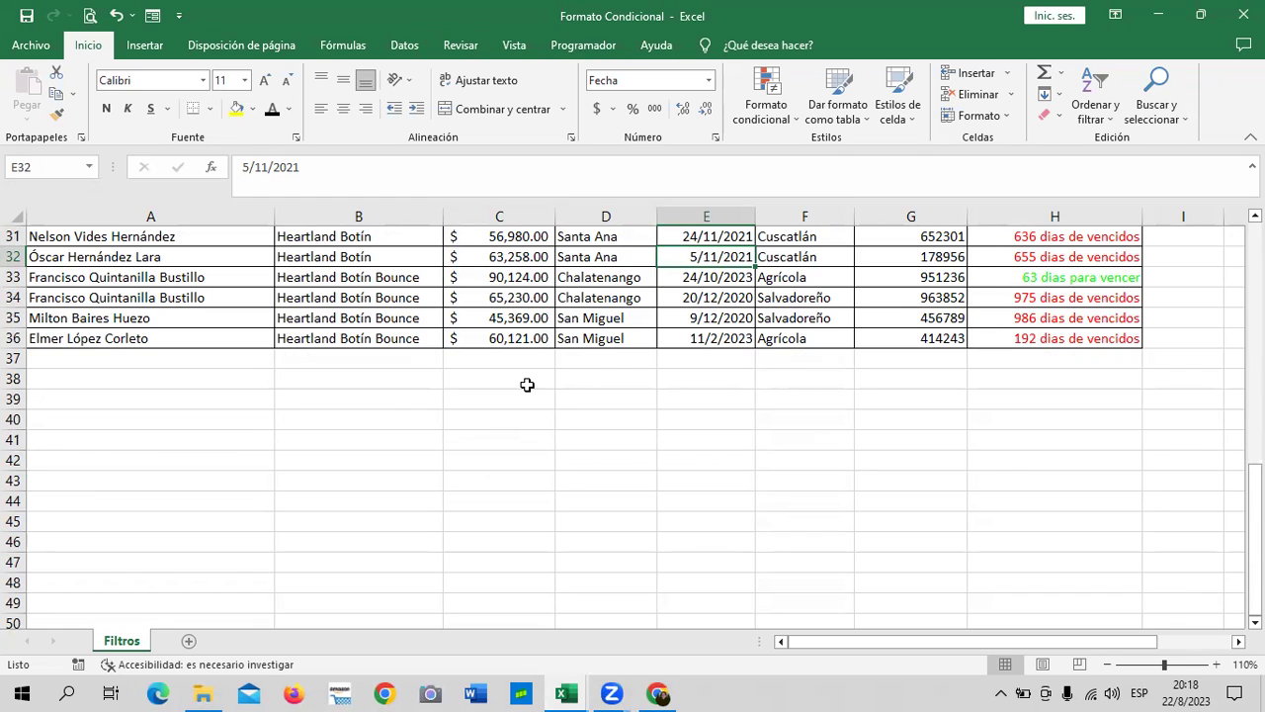
{"action": "scroll", "coordinate": [553, 380], "scroll_direction": "up", "scroll_amount": 1}
{"action": "scroll", "coordinate": [590, 419], "scroll_direction": "up", "scroll_amount": 6}
{"action": "scroll", "coordinate": [590, 435], "scroll_direction": "up", "scroll_amount": 3}
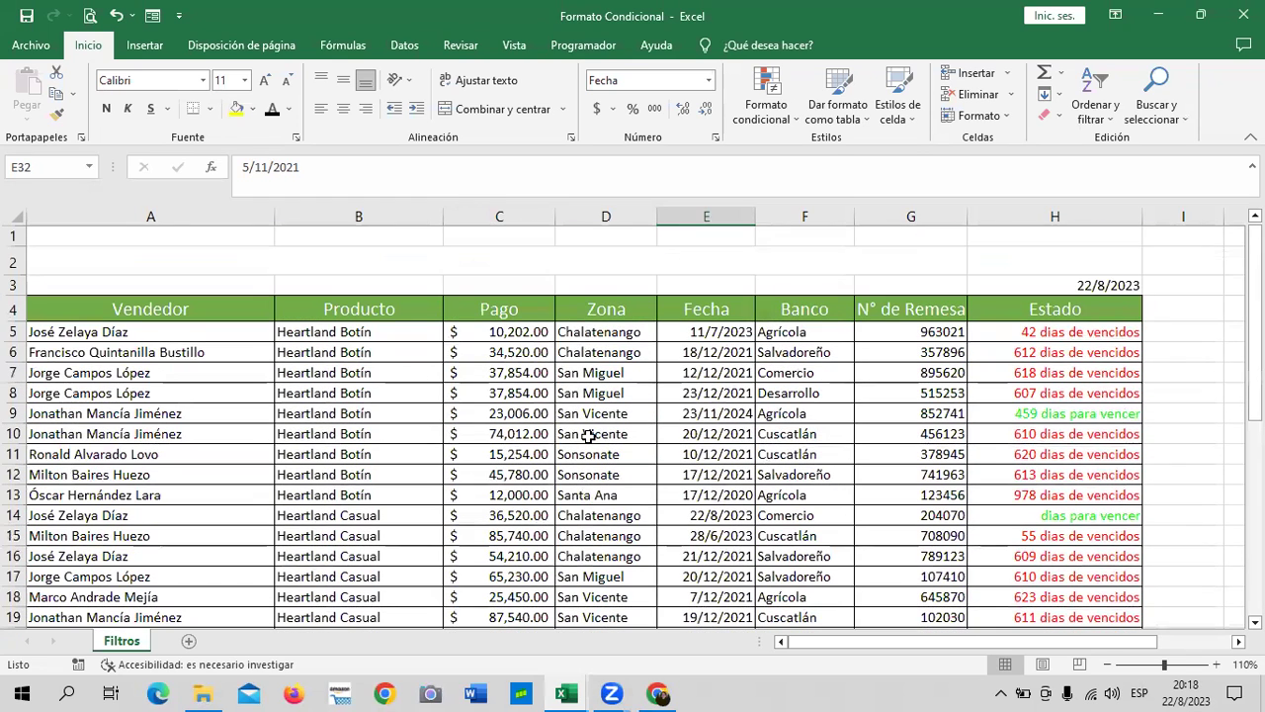
Select the Zona entries in column D, then reselect the Pago amounts in column C.
{"action": "mouse_move", "coordinate": [610, 336]}
{"action": "left_mouse_down"}
{"action": "mouse_move", "coordinate": [616, 692]}
{"action": "mouse_move", "coordinate": [607, 583]}
{"action": "left_mouse_up"}
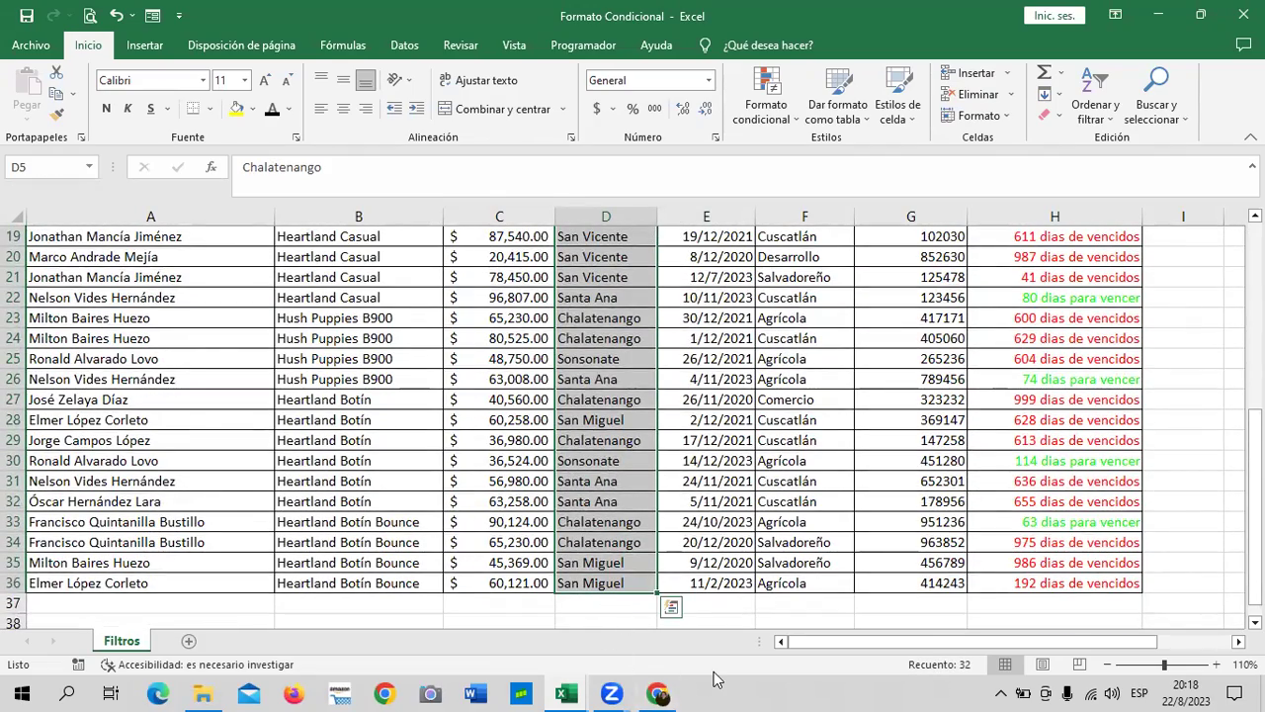
{"action": "left_click", "coordinate": [583, 621]}
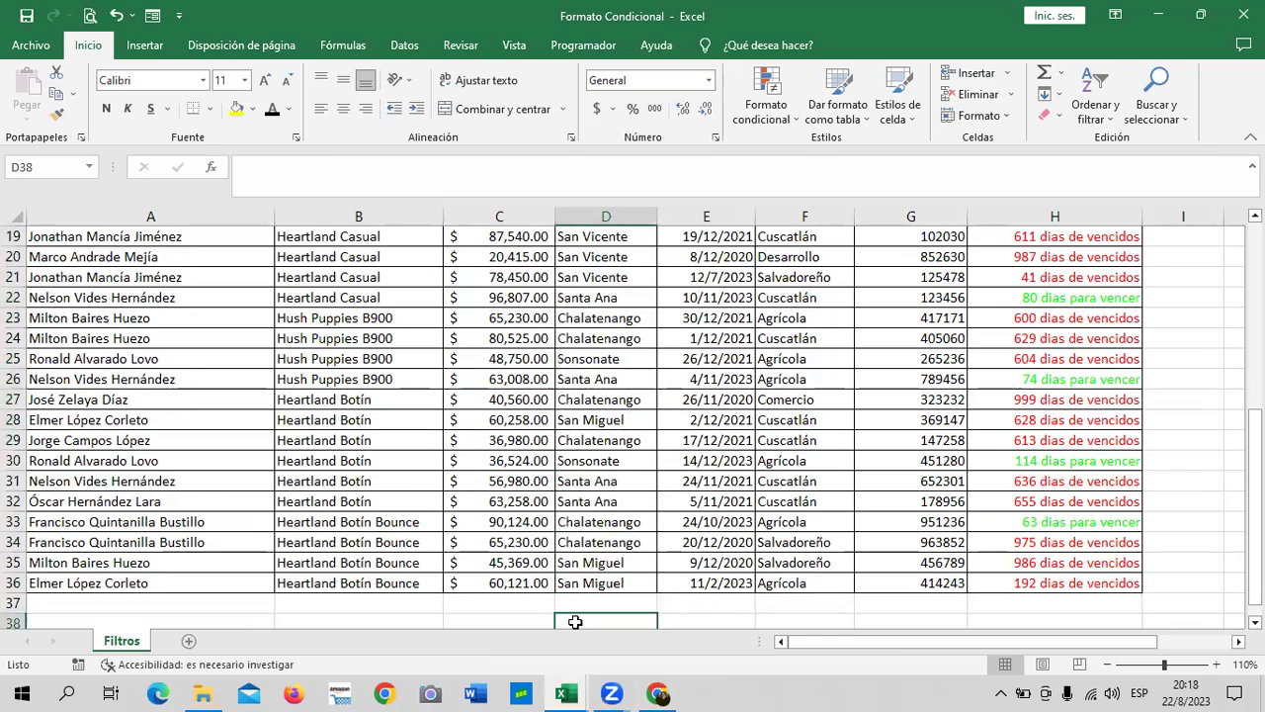
{"action": "scroll", "coordinate": [554, 594], "scroll_direction": "up", "scroll_amount": 6}
{"action": "mouse_move", "coordinate": [528, 332]}
{"action": "left_mouse_down"}
{"action": "mouse_move", "coordinate": [554, 598]}
{"action": "mouse_move", "coordinate": [519, 582]}
{"action": "left_mouse_up"}
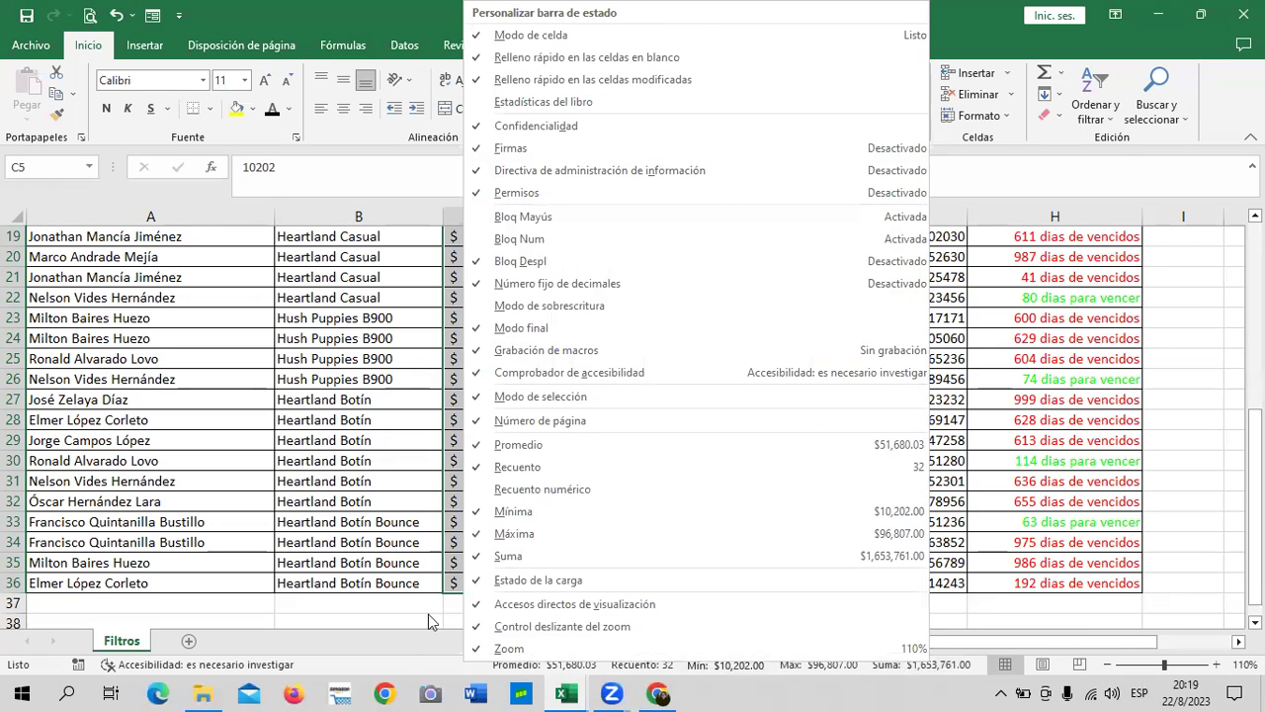
Close the status bar menu and dismiss the Quick Analysis suggestion.
{"action": "left_click", "coordinate": [398, 642]}
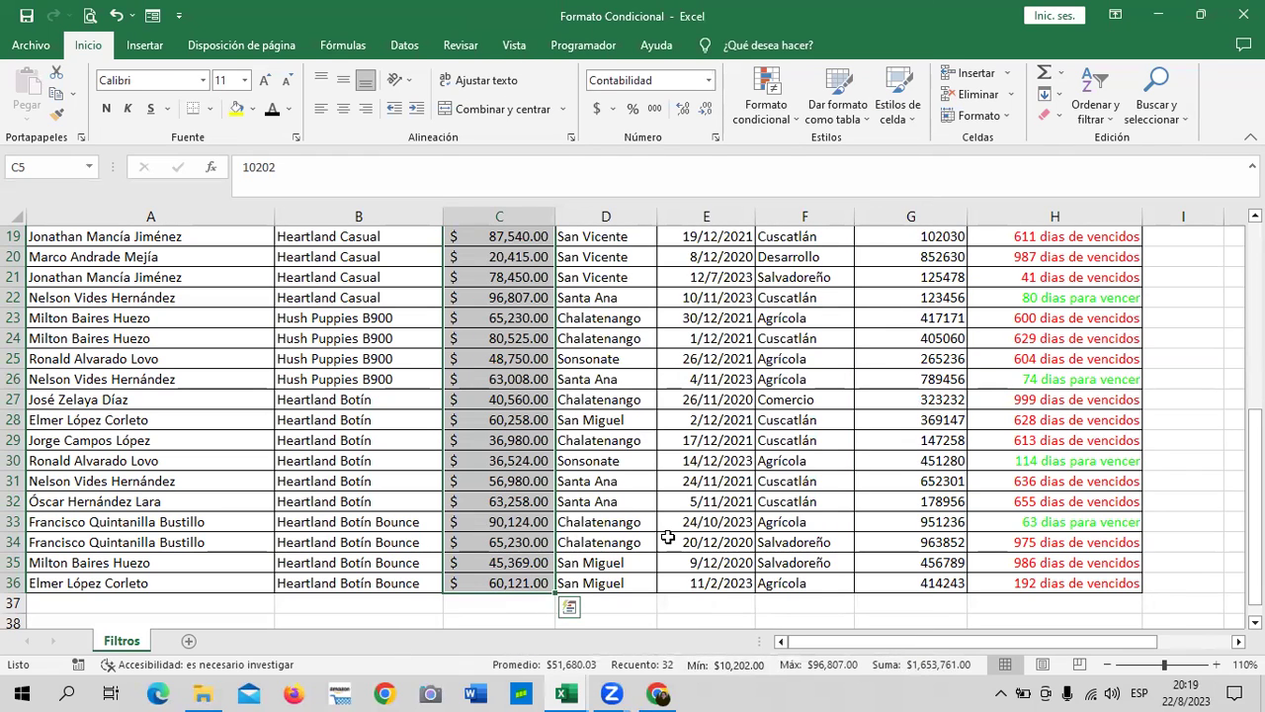
{"action": "key", "text": "Escape"}
{"action": "scroll", "coordinate": [692, 514], "scroll_direction": "up", "scroll_amount": 3}
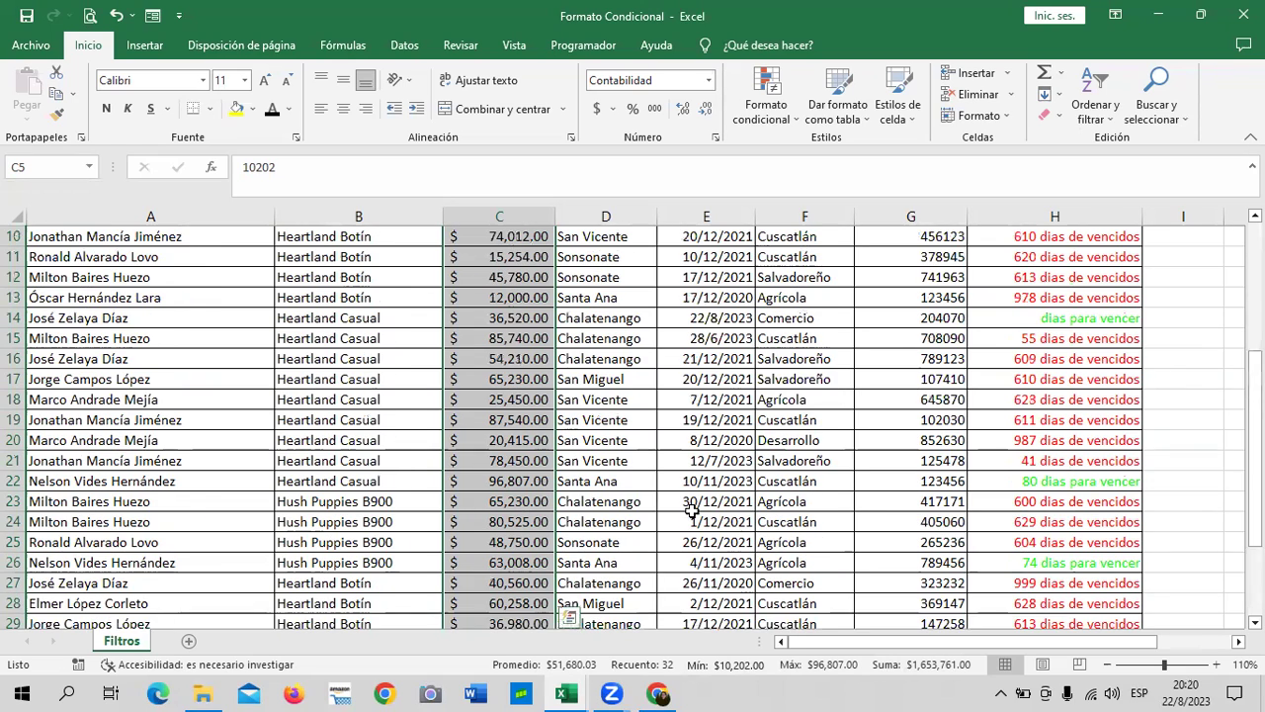
{"action": "scroll", "coordinate": [690, 510], "scroll_direction": "up", "scroll_amount": 2}
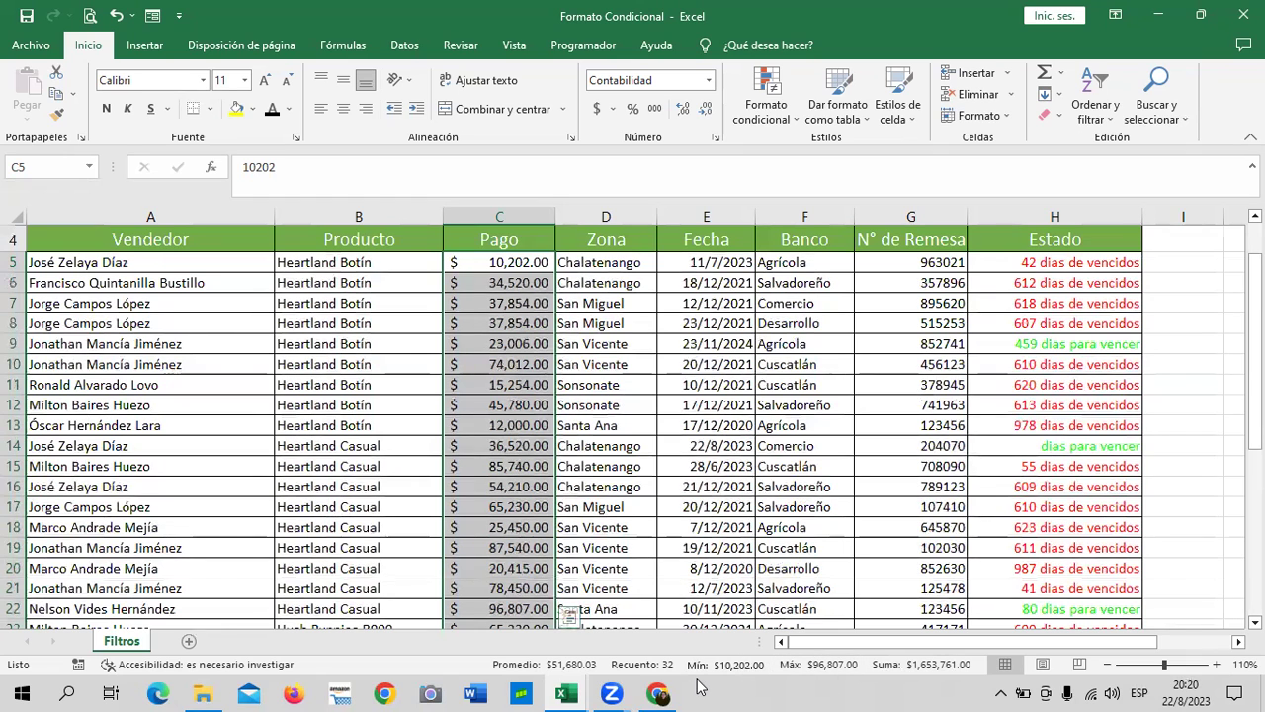
Select the Pago amounts from C5 to C36.
{"action": "left_click", "coordinate": [509, 485]}
{"action": "left_click", "coordinate": [511, 247]}
{"action": "left_click", "coordinate": [512, 262]}
{"action": "left_click", "coordinate": [598, 262]}
{"action": "left_click_drag", "start_coordinate": [514, 262], "coordinate": [514, 282]}
{"action": "left_click_drag", "start_coordinate": [524, 390], "coordinate": [521, 675]}
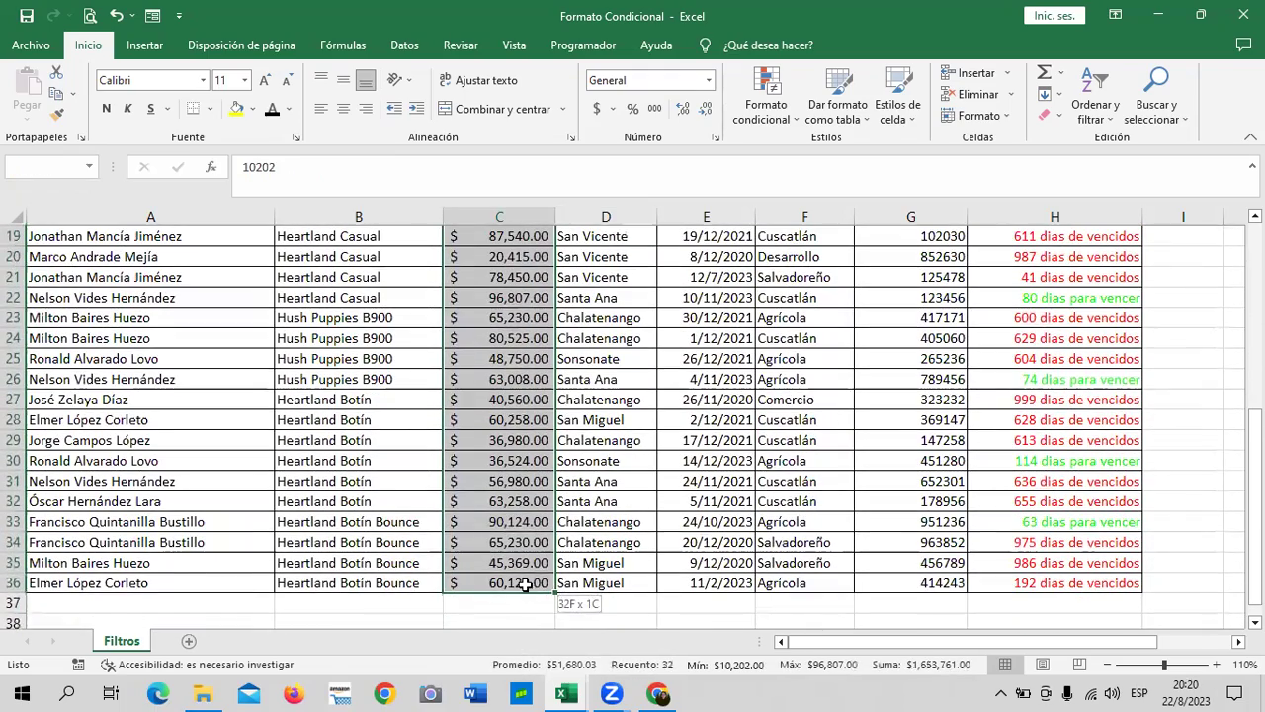
{"action": "left_click_drag", "start_coordinate": [521, 675], "coordinate": [523, 583]}
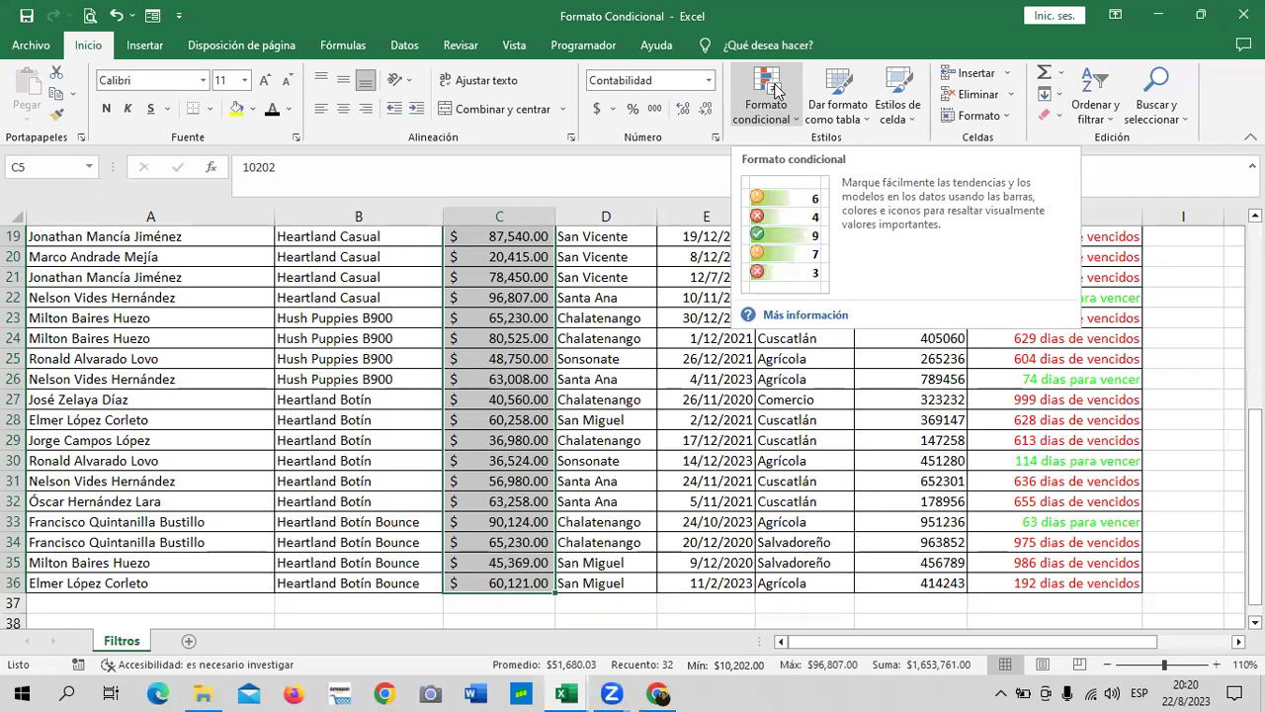
Start a 10 superiores rule from Formato condicional on the Pago amounts.
{"action": "left_click", "coordinate": [788, 130]}
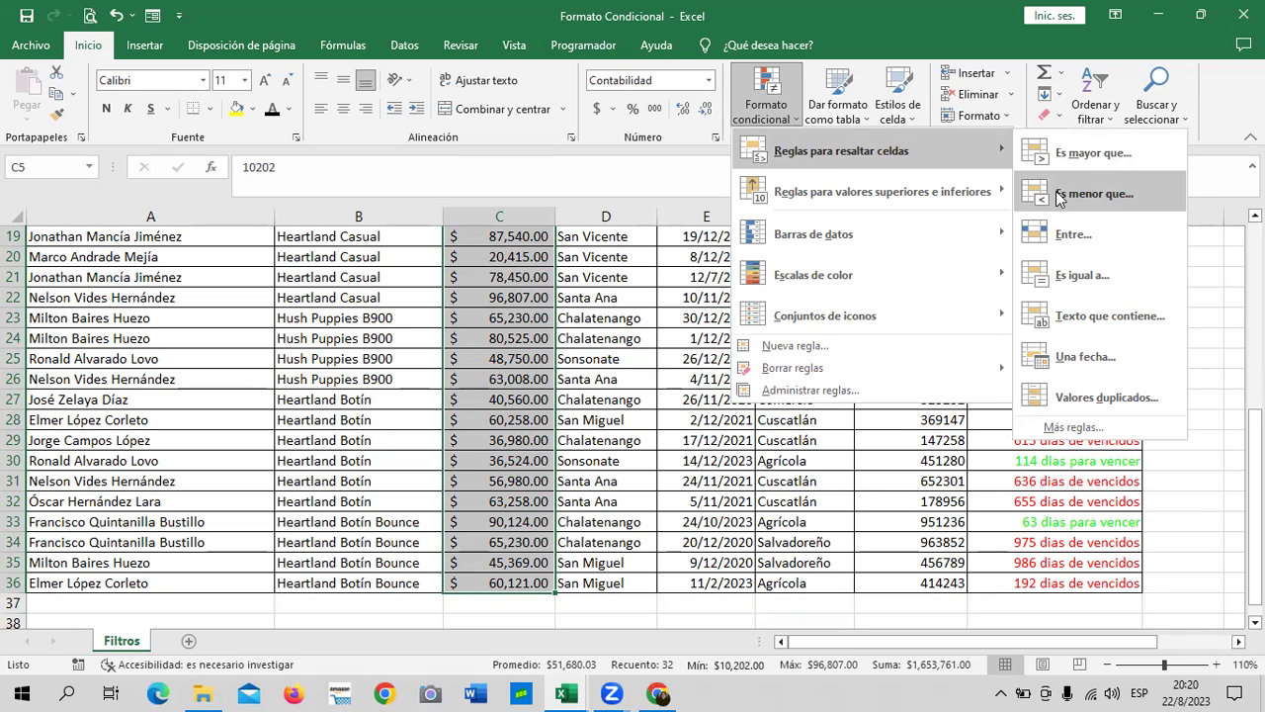
{"action": "mouse_move", "coordinate": [880, 192]}
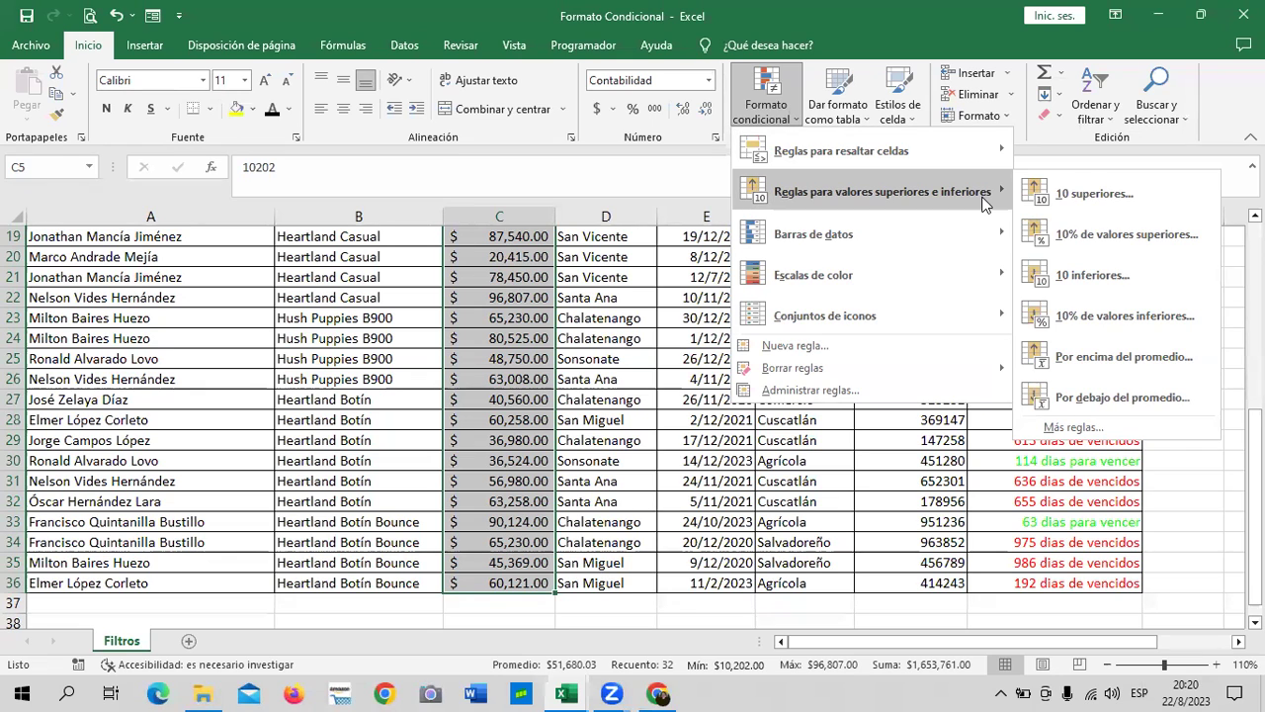
{"action": "left_click", "coordinate": [1092, 194]}
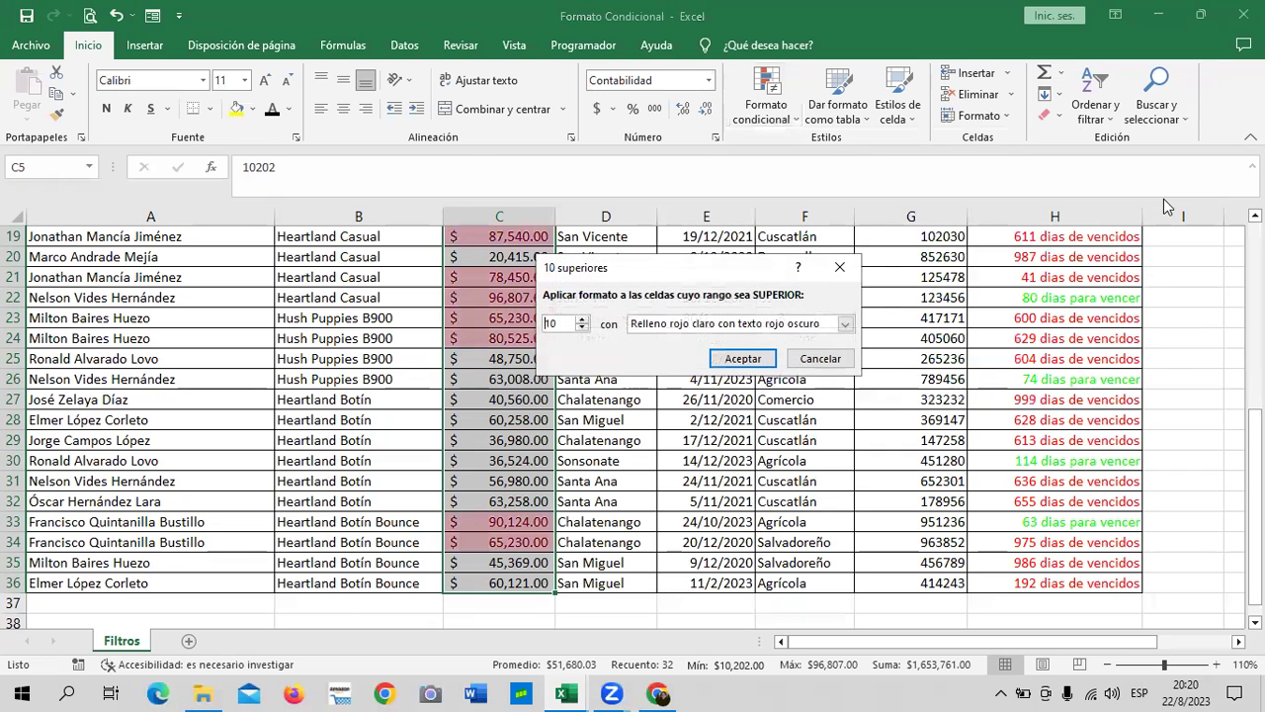
{"action": "left_click", "coordinate": [583, 320]}
{"action": "left_click", "coordinate": [583, 320]}
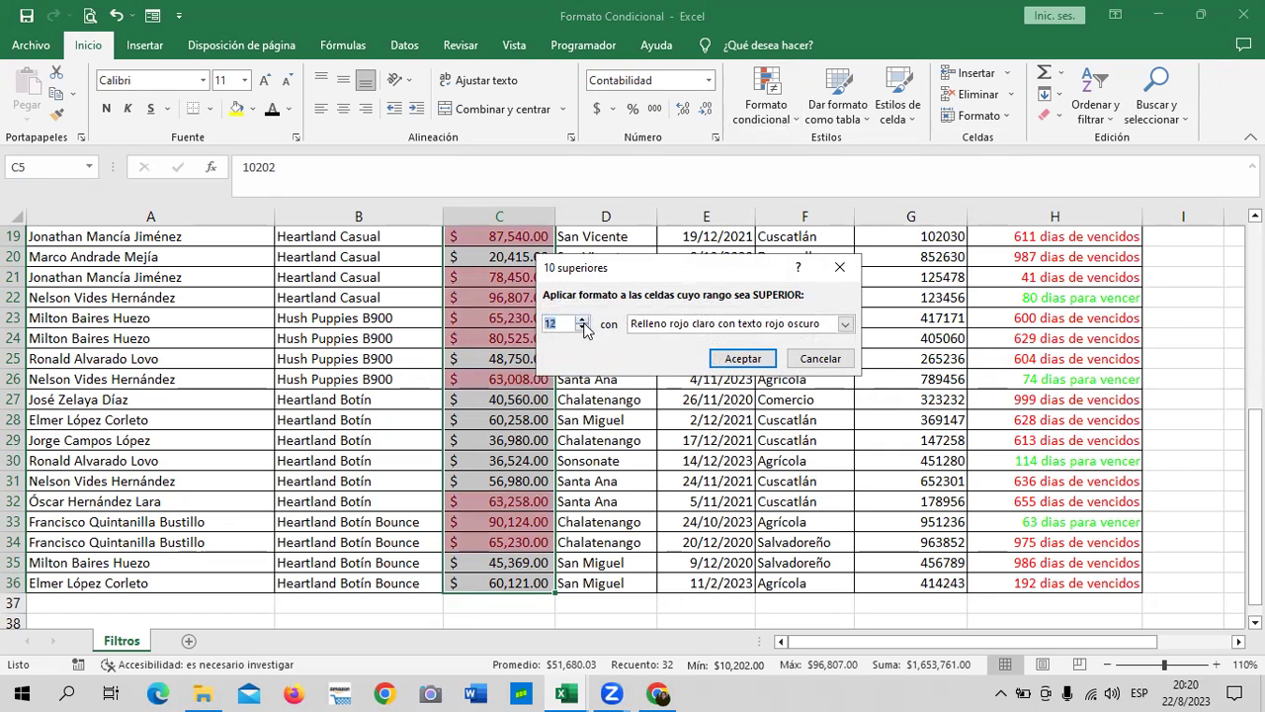
{"action": "left_click", "coordinate": [583, 320]}
{"action": "left_click_drag", "start_coordinate": [712, 274], "coordinate": [779, 254]}
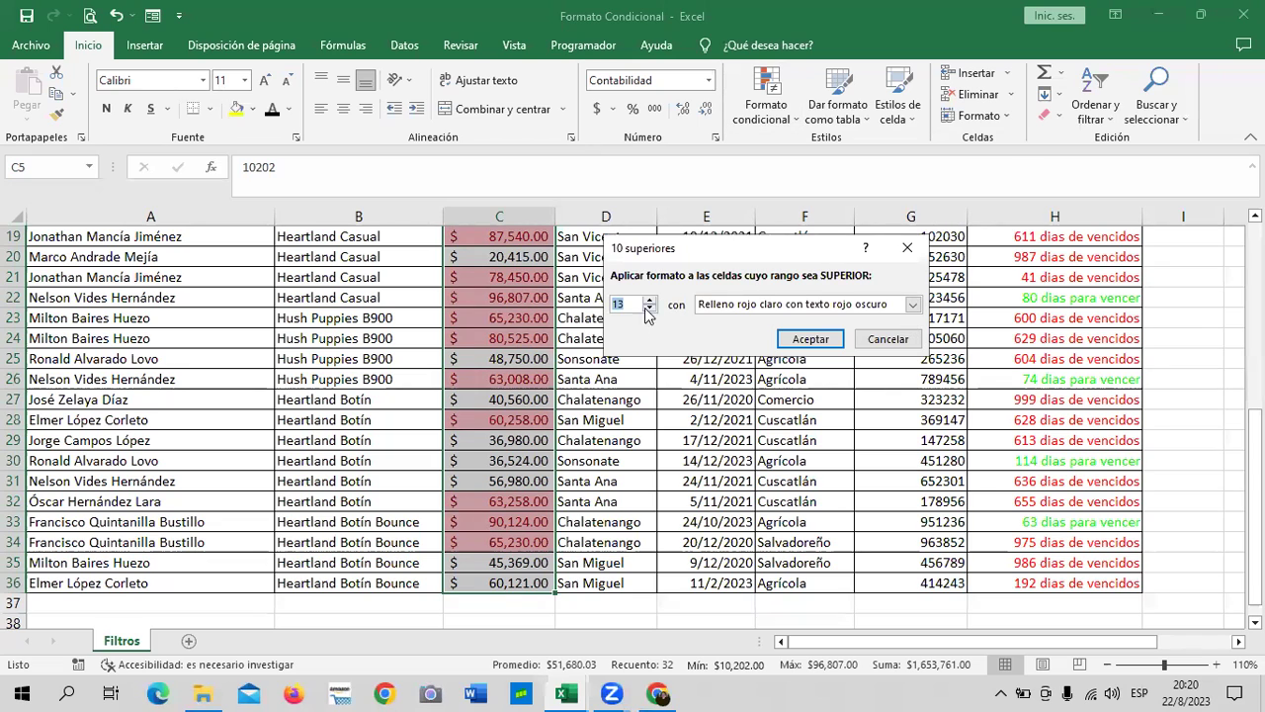
Limit the top-values rule to the 3 largest payments and show its format choices.
{"action": "left_click", "coordinate": [650, 308]}
{"action": "left_click", "coordinate": [650, 309]}
{"action": "left_click", "coordinate": [650, 309]}
{"action": "left_click", "coordinate": [650, 308]}
{"action": "left_click", "coordinate": [650, 309]}
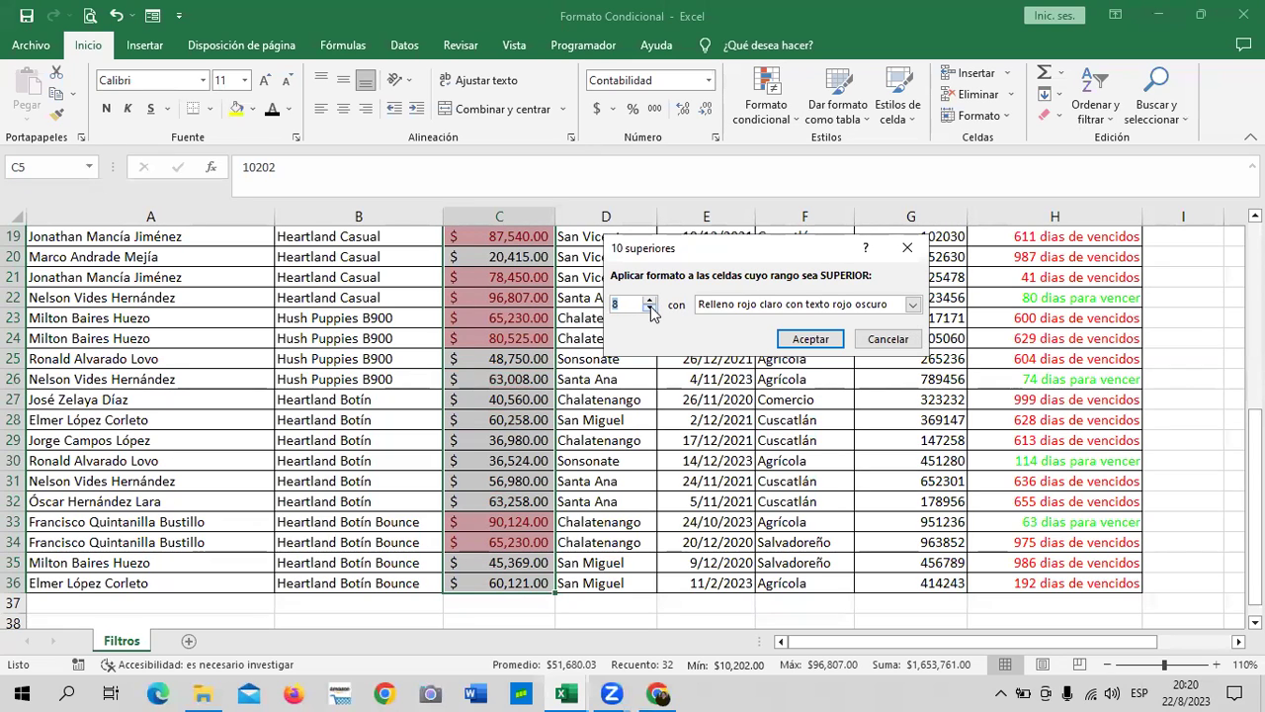
{"action": "left_click", "coordinate": [650, 309]}
{"action": "left_click", "coordinate": [650, 309]}
{"action": "left_click", "coordinate": [649, 309]}
{"action": "left_click", "coordinate": [649, 309]}
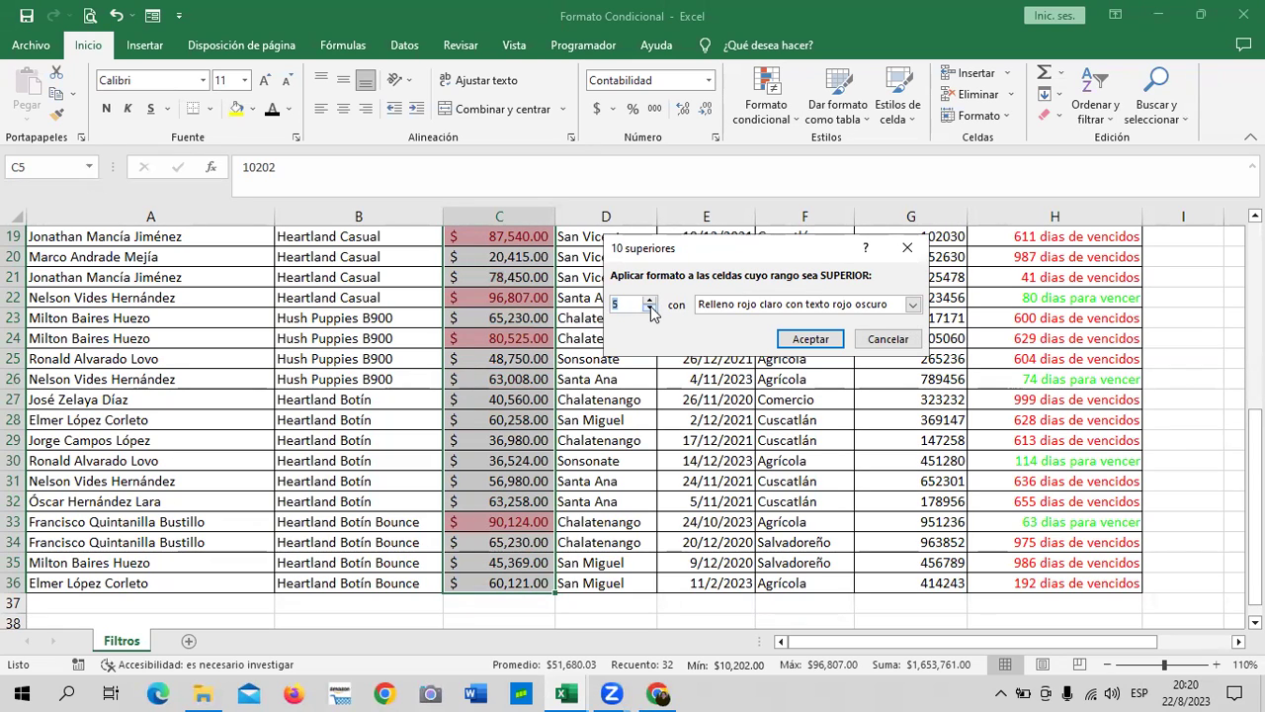
{"action": "left_click", "coordinate": [649, 309]}
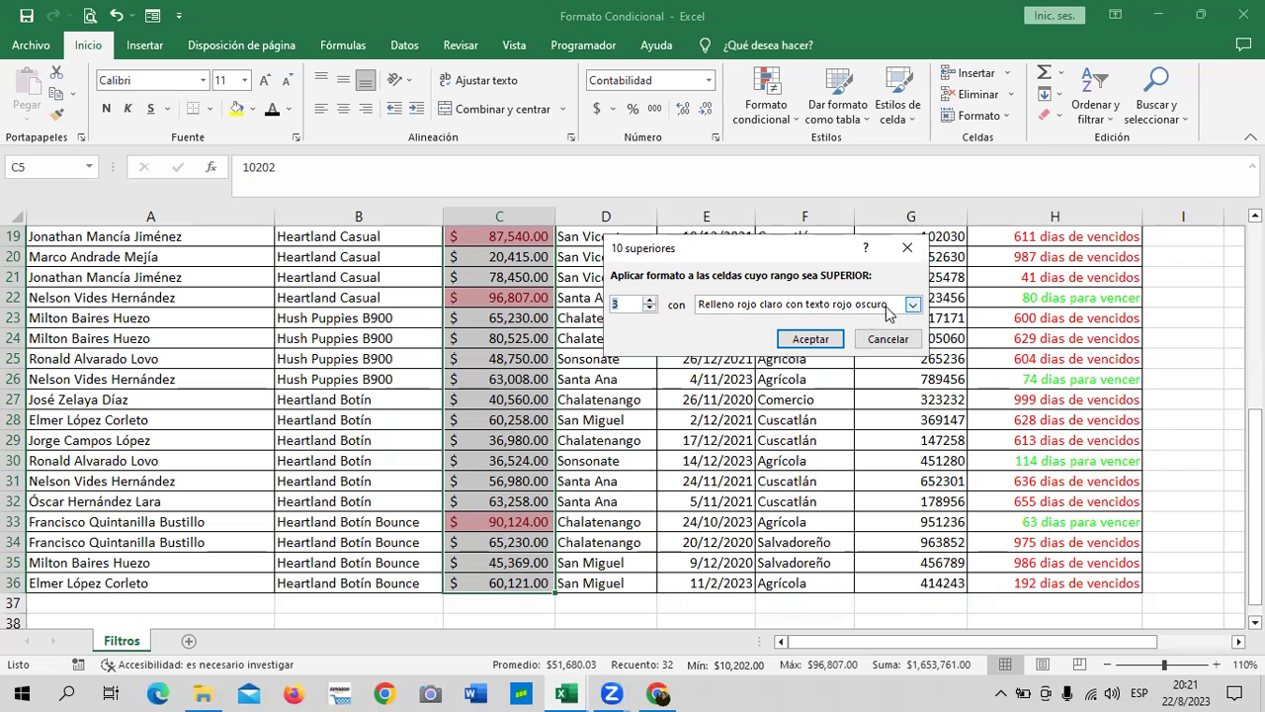
{"action": "left_click", "coordinate": [911, 305]}
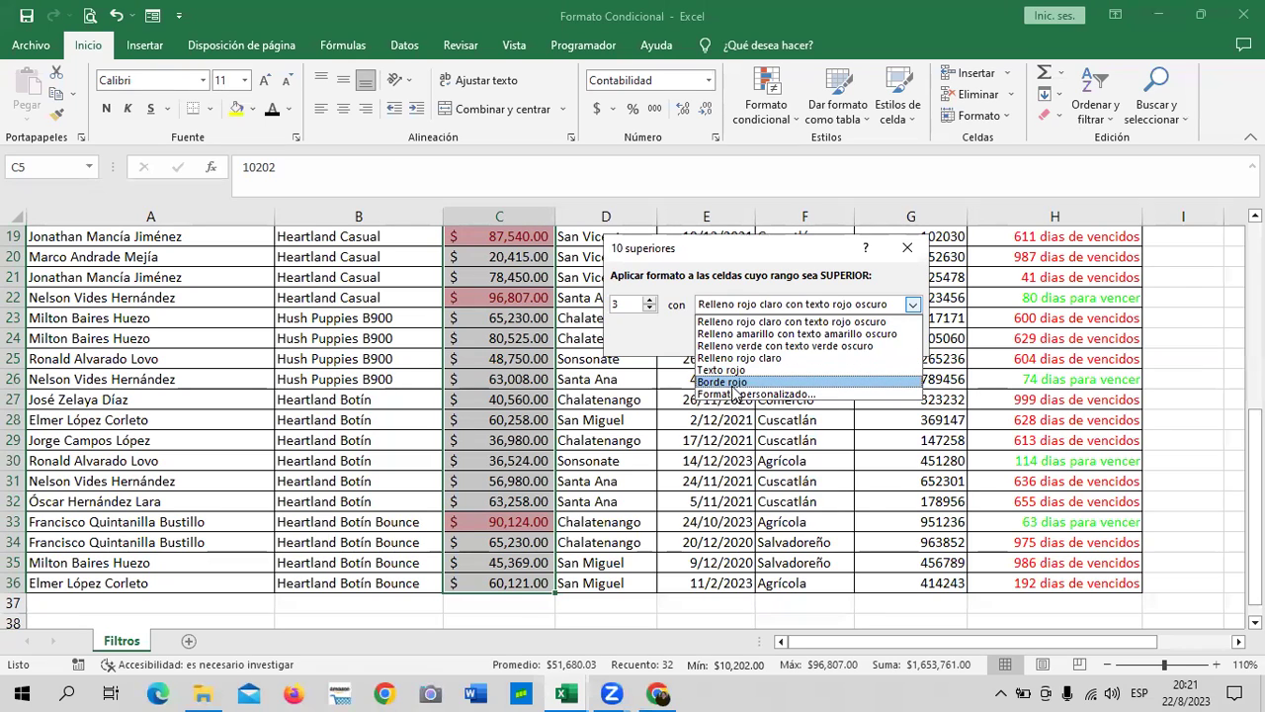
Define a Formato personalizado with Negrita Cursiva, a dotted border and a green fill.
{"action": "left_click", "coordinate": [720, 394]}
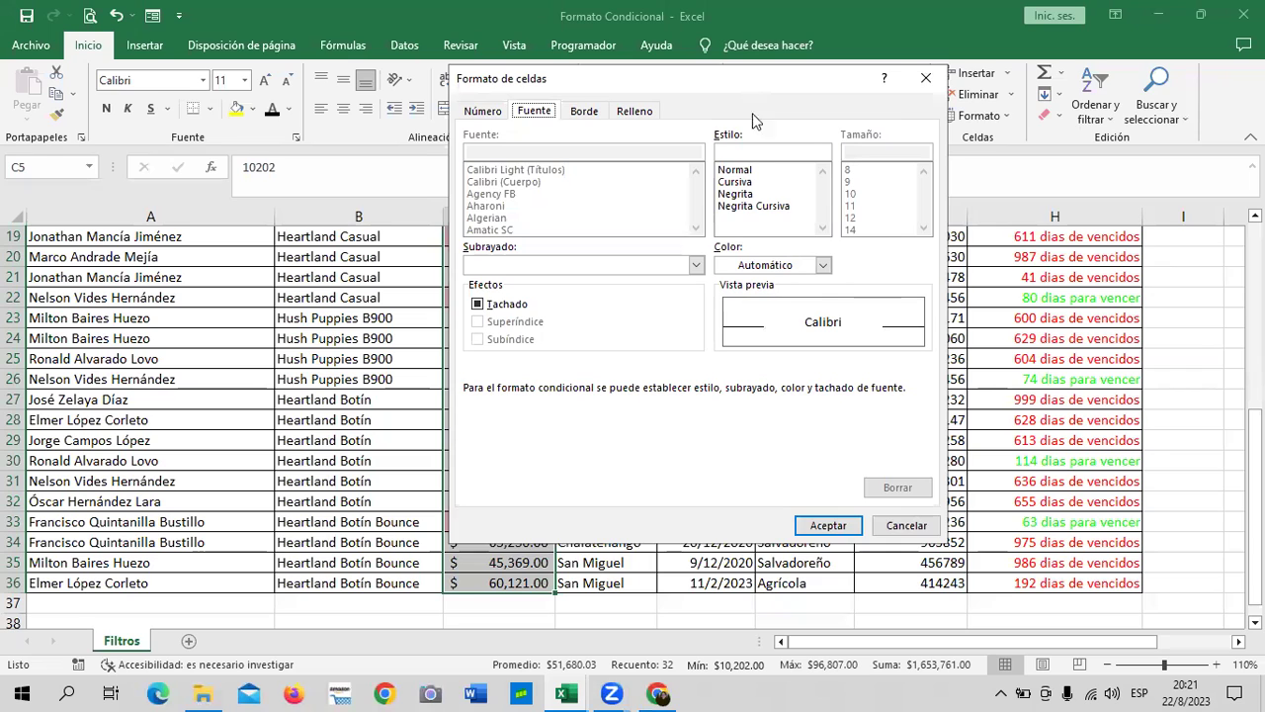
{"action": "left_click_drag", "start_coordinate": [746, 95], "coordinate": [750, 123]}
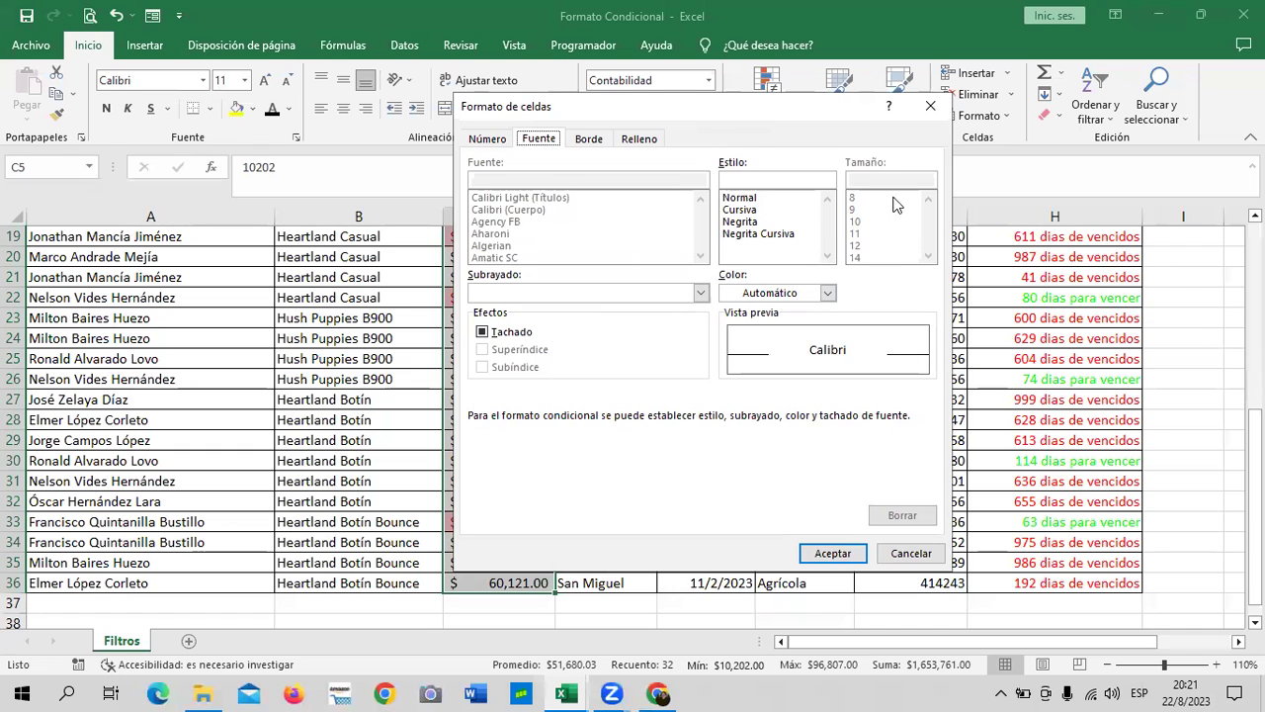
{"action": "left_click", "coordinate": [761, 234]}
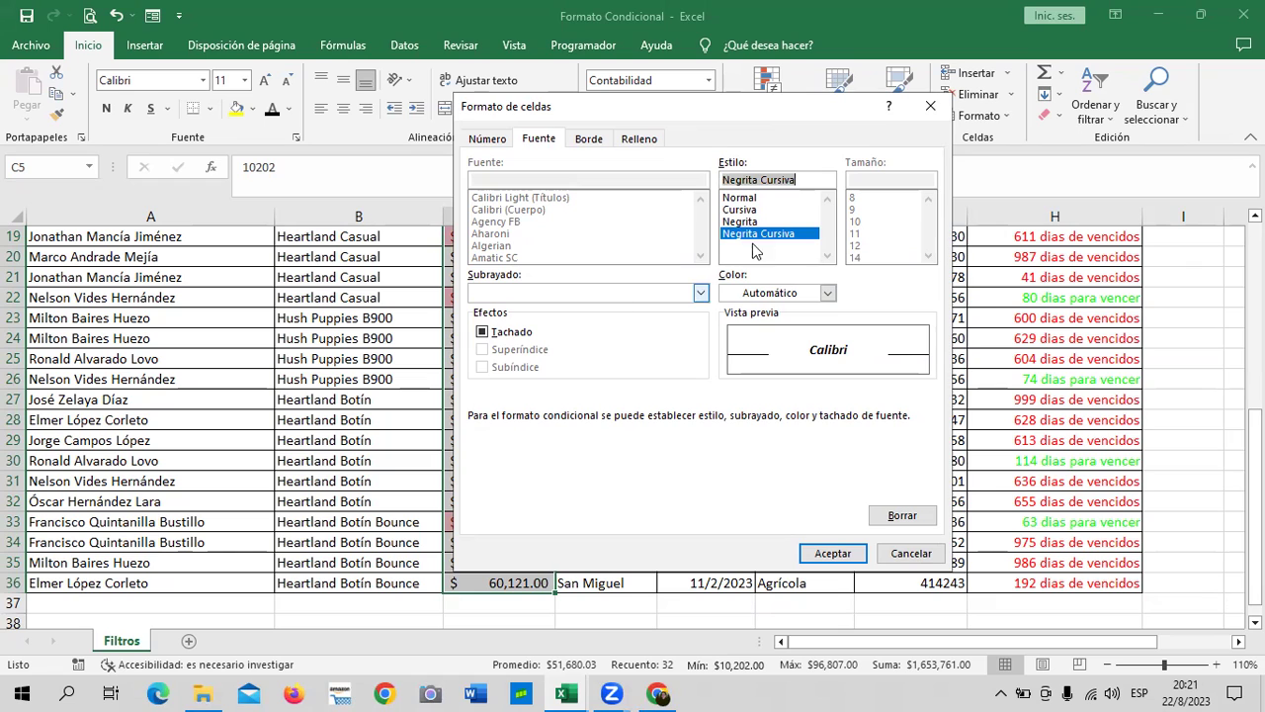
{"action": "left_click", "coordinate": [589, 140]}
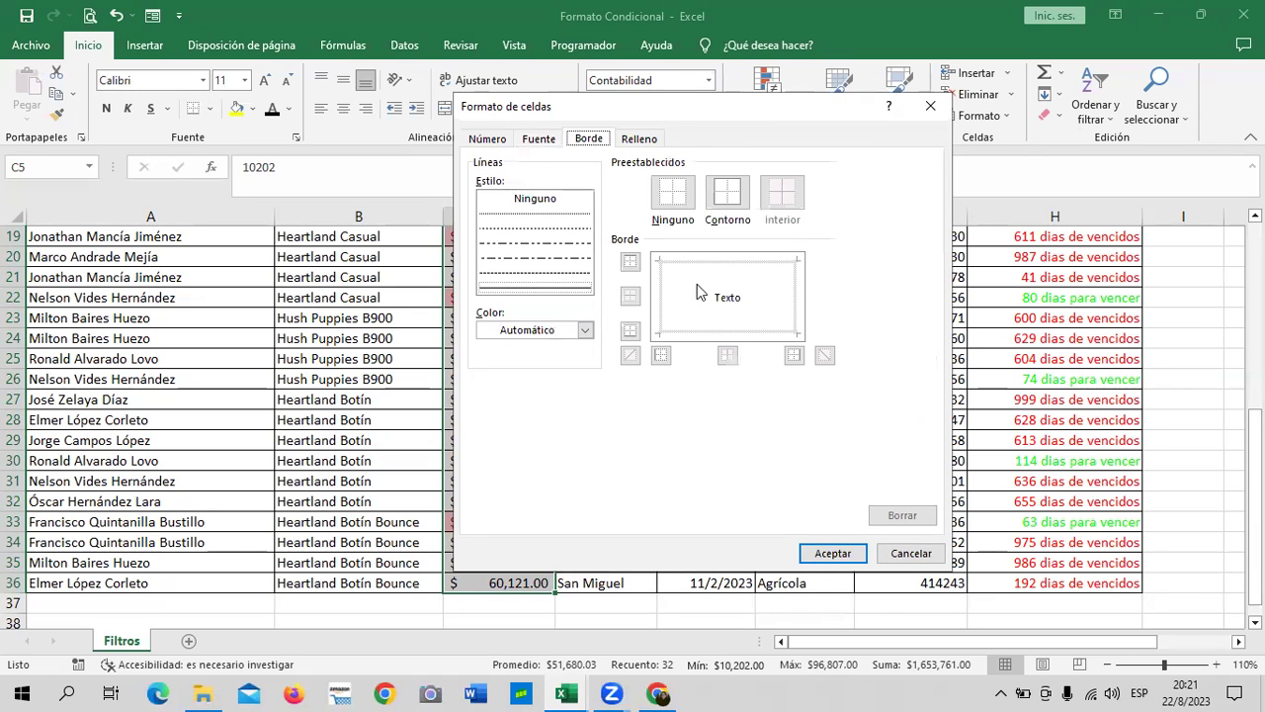
{"action": "left_click", "coordinate": [550, 217]}
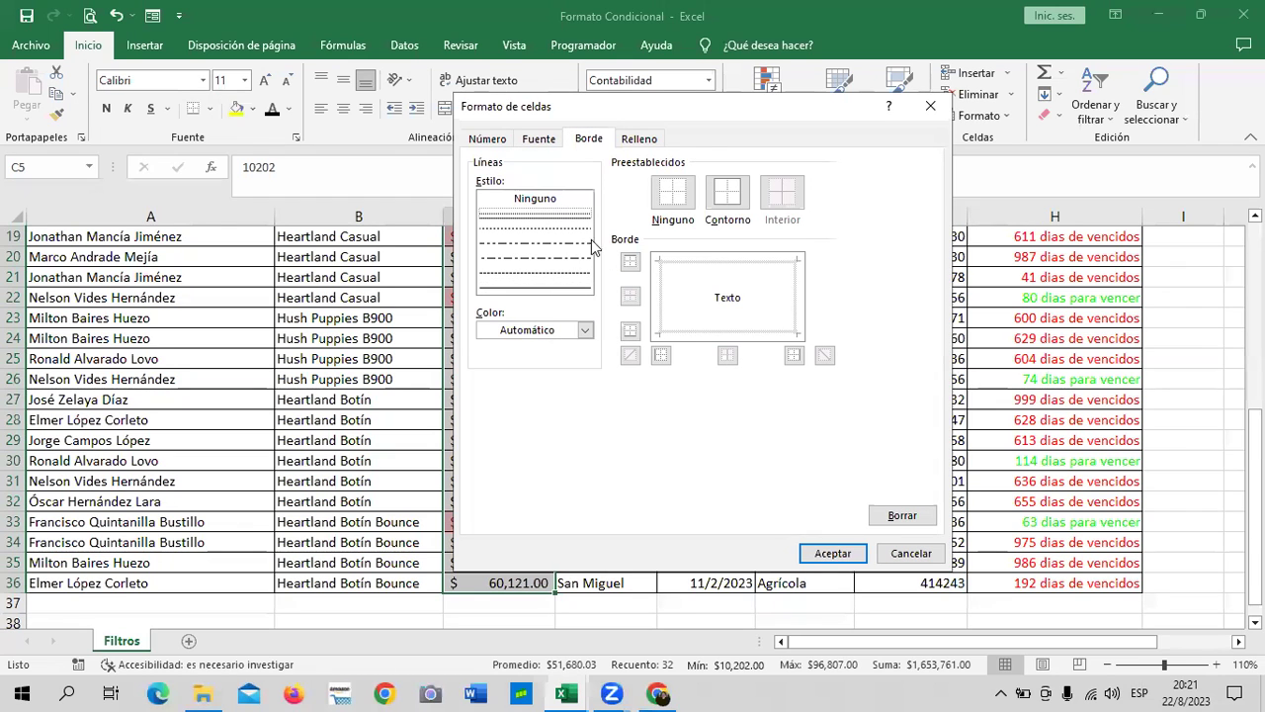
{"action": "left_click", "coordinate": [649, 144]}
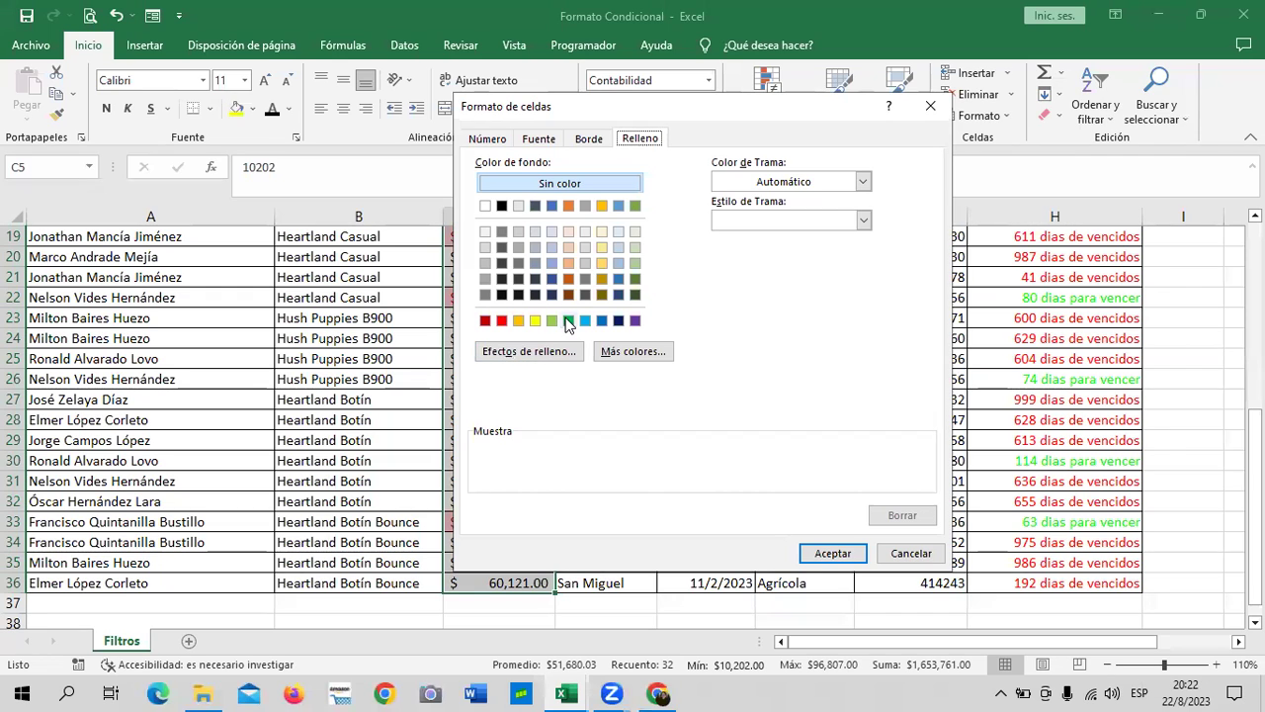
{"action": "left_click", "coordinate": [569, 320]}
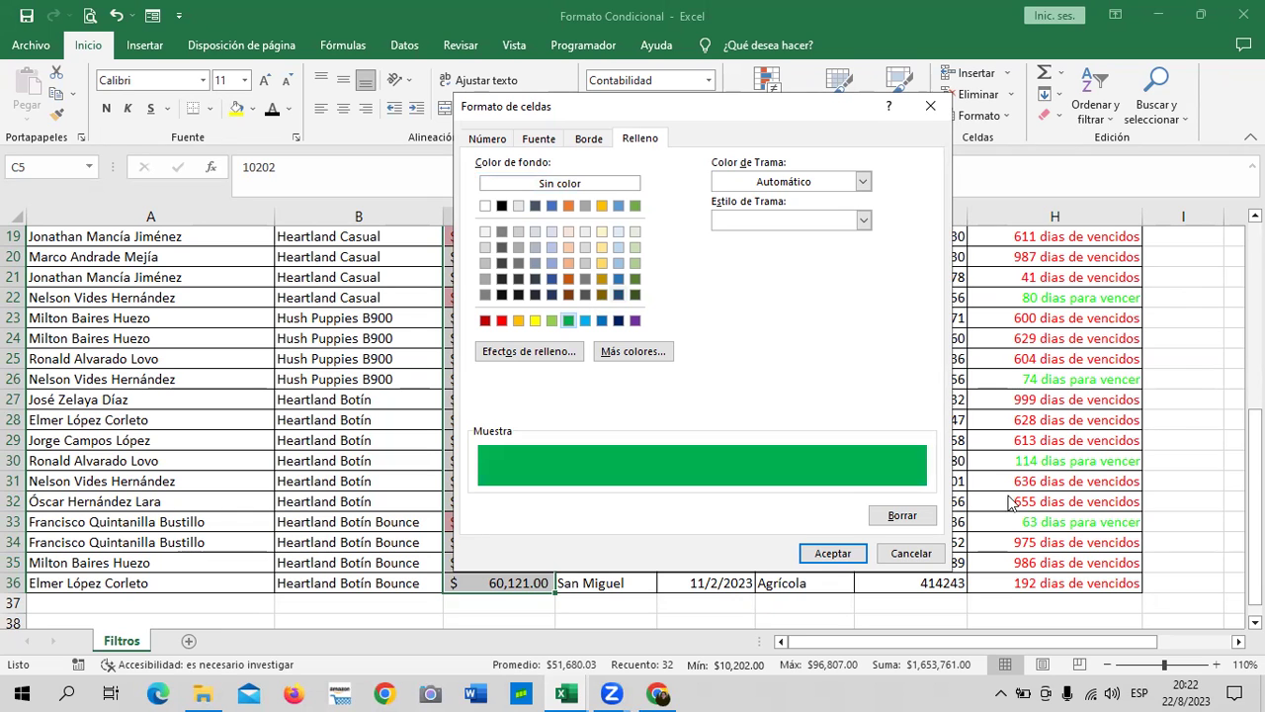
{"action": "left_click", "coordinate": [857, 558]}
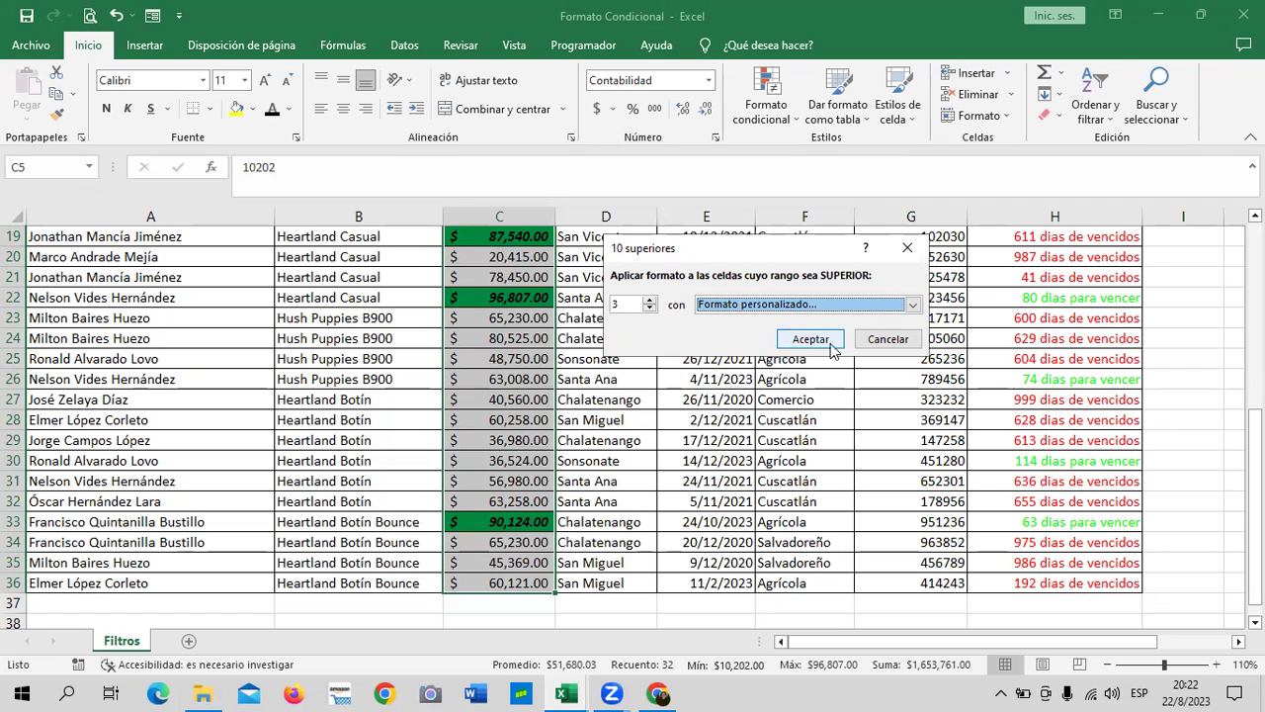
Apply the top-3 highlight rule to the Pago amounts.
{"action": "left_click_drag", "start_coordinate": [803, 253], "coordinate": [1066, 214]}
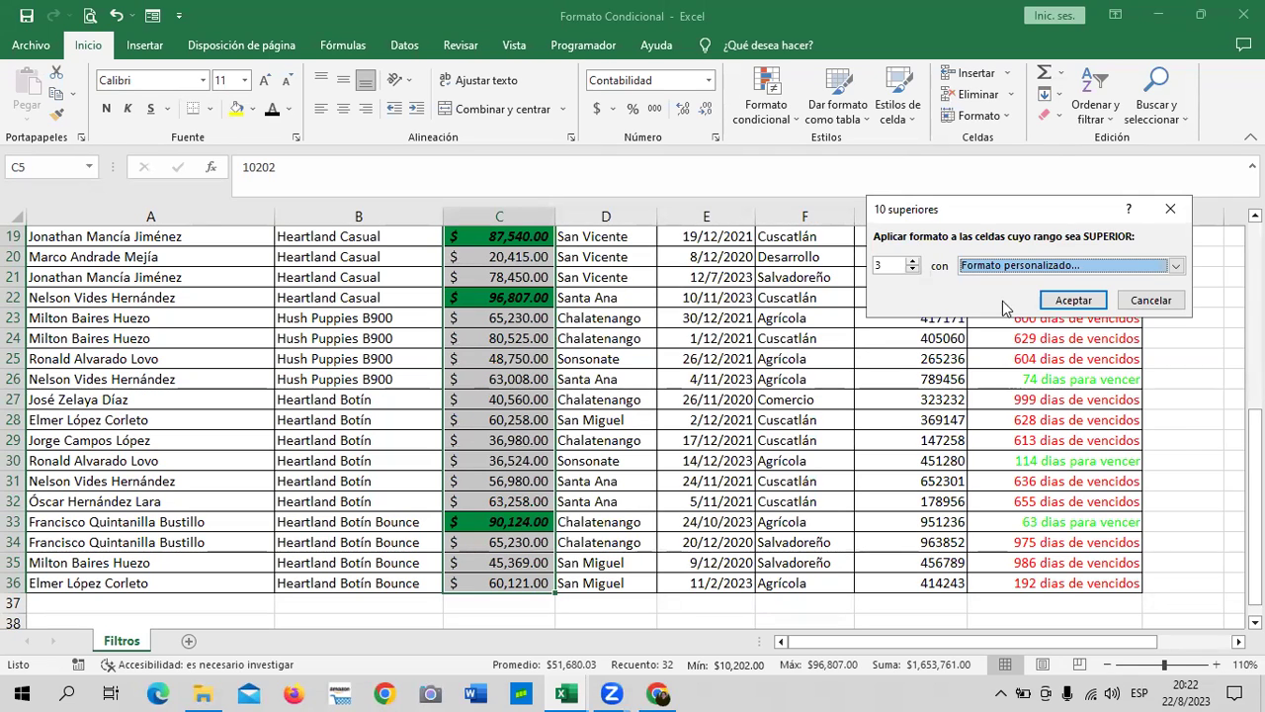
{"action": "left_click", "coordinate": [1060, 300]}
{"action": "left_click", "coordinate": [621, 358]}
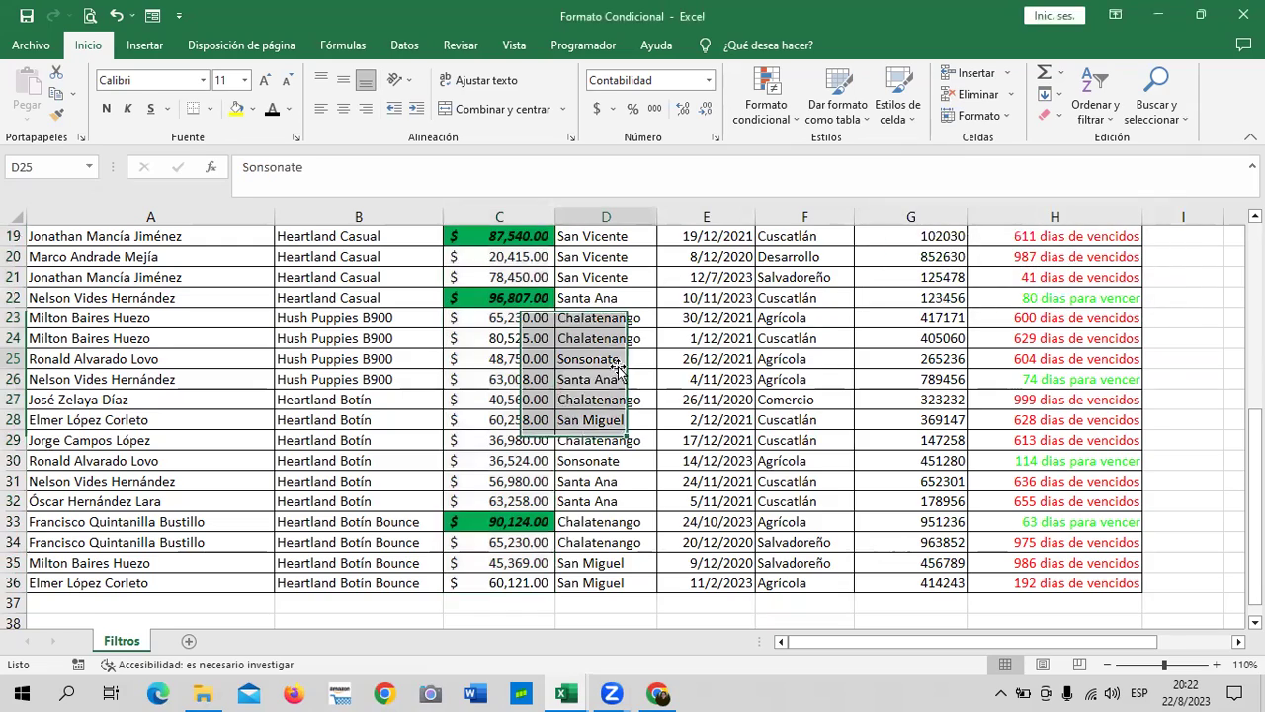
{"action": "scroll", "coordinate": [617, 373], "scroll_direction": "up", "scroll_amount": 3}
{"action": "scroll", "coordinate": [618, 373], "scroll_direction": "up", "scroll_amount": 3}
{"action": "scroll", "coordinate": [618, 372], "scroll_direction": "down", "scroll_amount": 2}
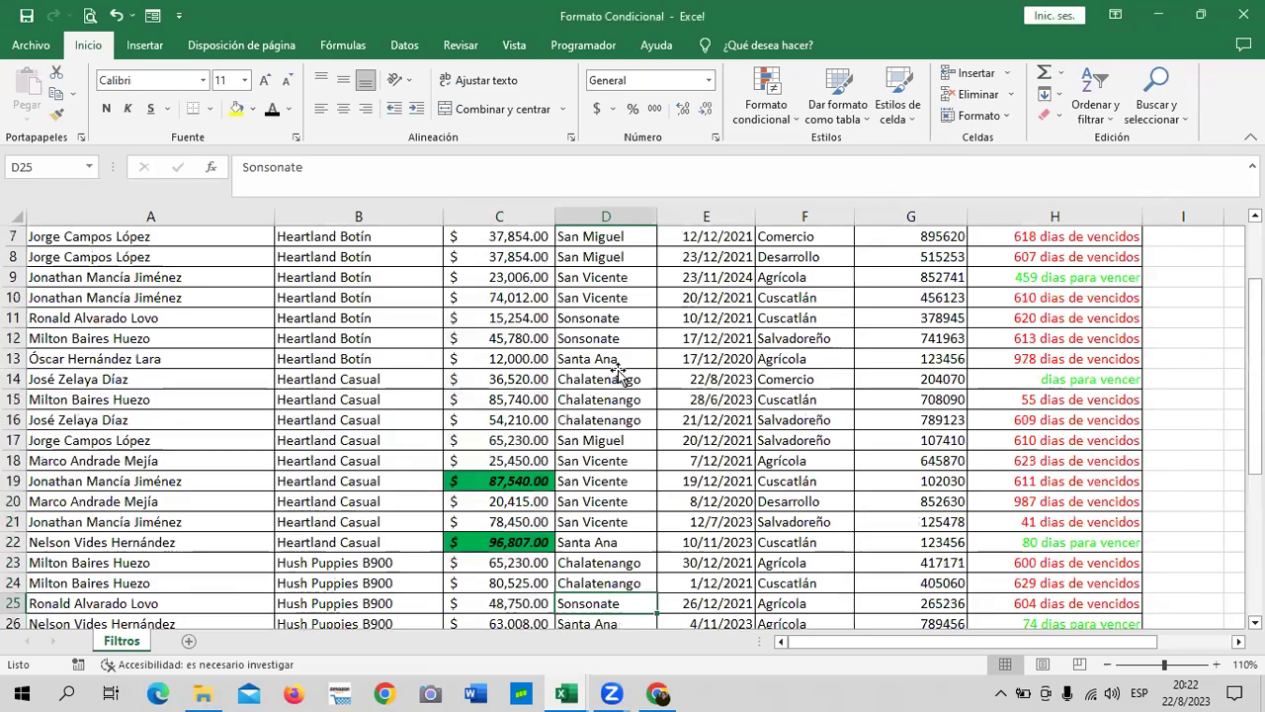
{"action": "scroll", "coordinate": [618, 372], "scroll_direction": "down", "scroll_amount": 1}
{"action": "scroll", "coordinate": [617, 373], "scroll_direction": "down", "scroll_amount": 3}
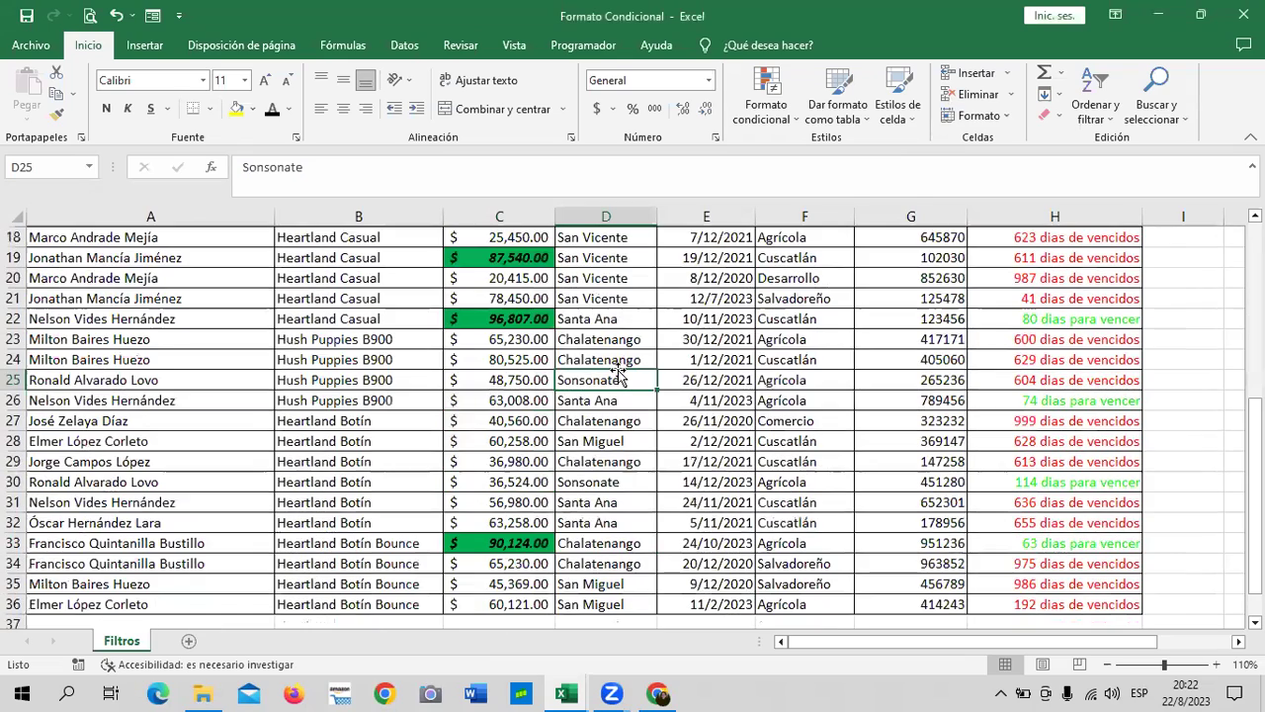
{"action": "scroll", "coordinate": [617, 373], "scroll_direction": "up", "scroll_amount": 1}
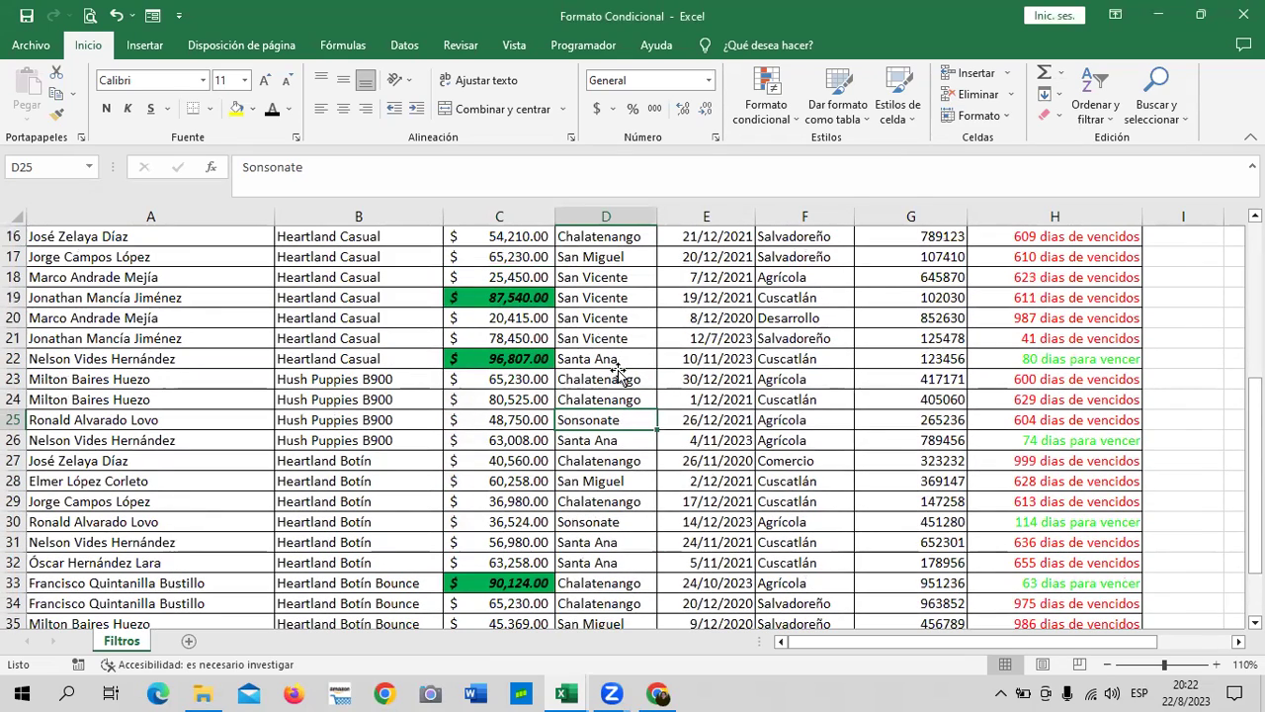
Inspect the highlighted 87,540 and 90,124 payments.
{"action": "left_click", "coordinate": [491, 296]}
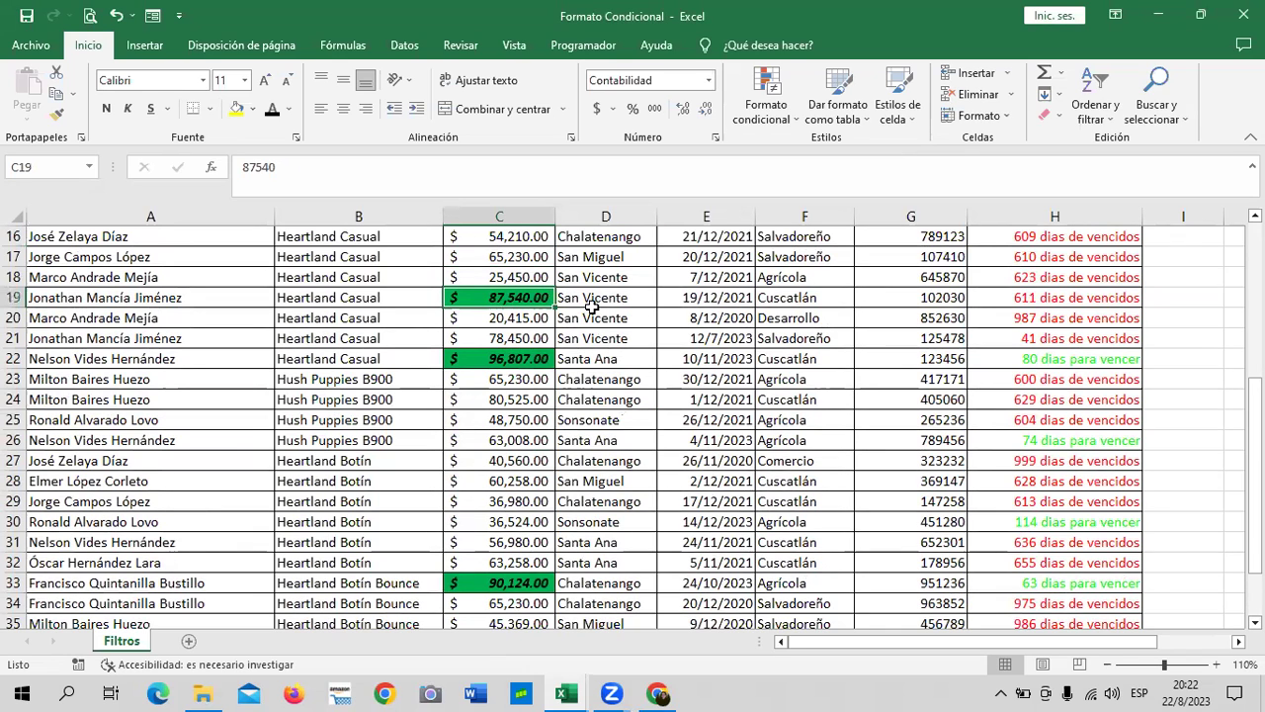
{"action": "left_click", "coordinate": [461, 586]}
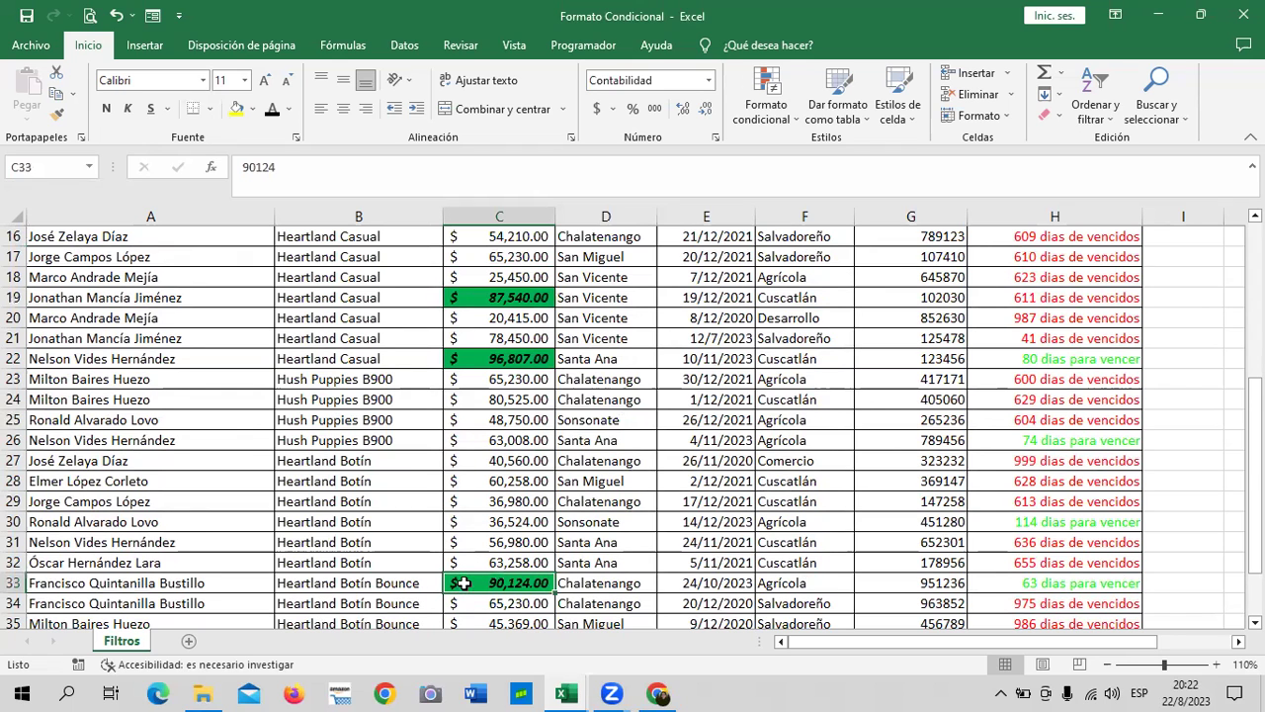
{"action": "scroll", "coordinate": [463, 584], "scroll_direction": "down", "scroll_amount": 1}
{"action": "scroll", "coordinate": [463, 583], "scroll_direction": "down", "scroll_amount": 1}
{"action": "scroll", "coordinate": [464, 581], "scroll_direction": "up", "scroll_amount": 3}
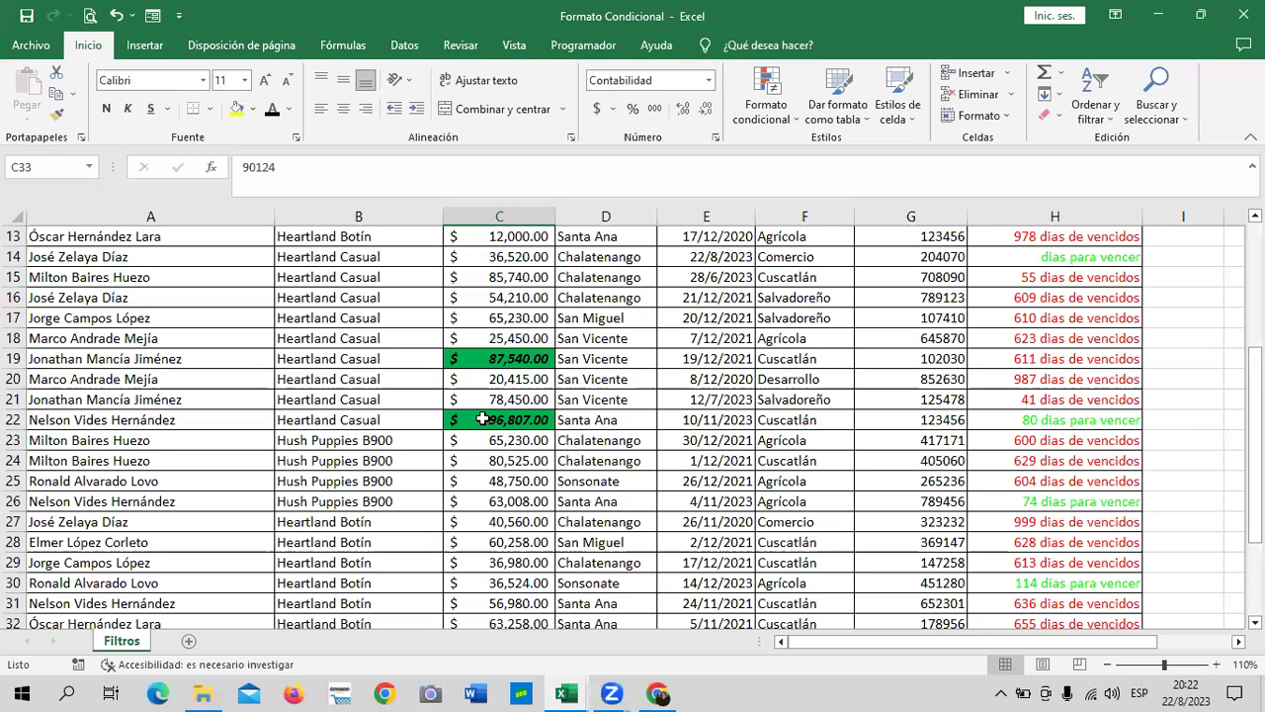
{"action": "scroll", "coordinate": [480, 526], "scroll_direction": "down", "scroll_amount": 2}
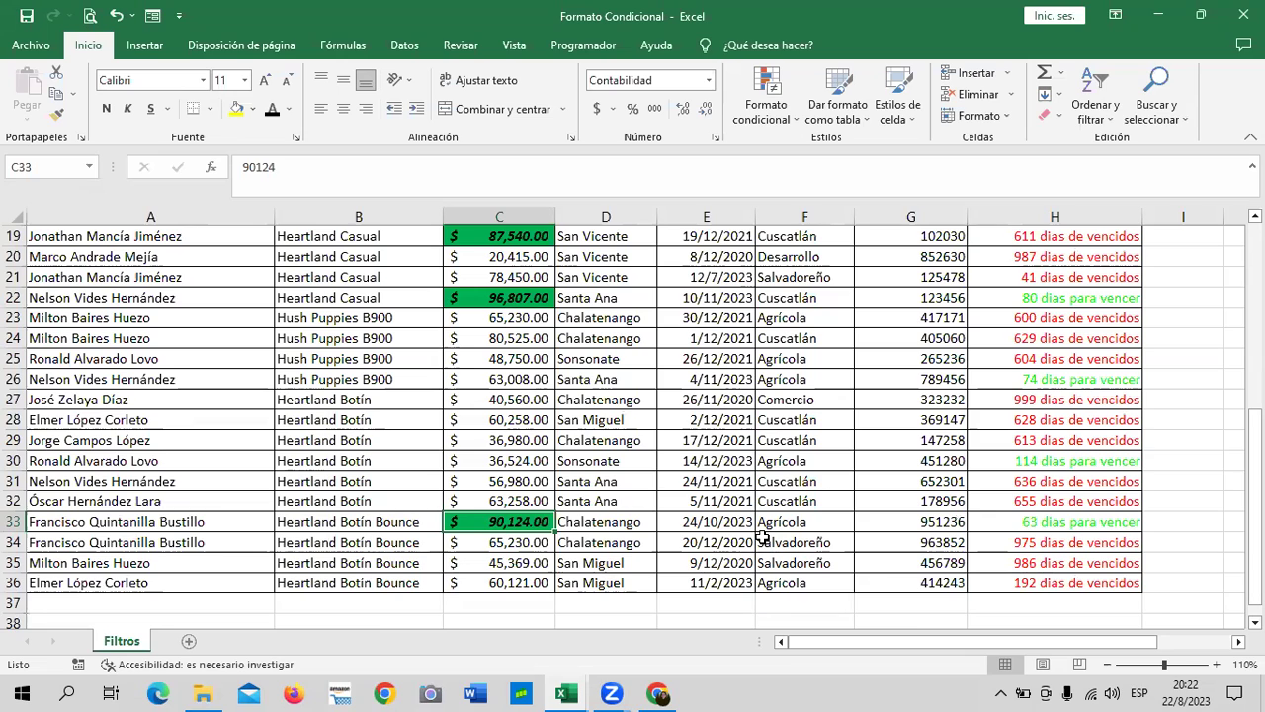
Discard the stray entry in A33, restoring the seller name.
{"action": "left_click", "coordinate": [115, 525]}
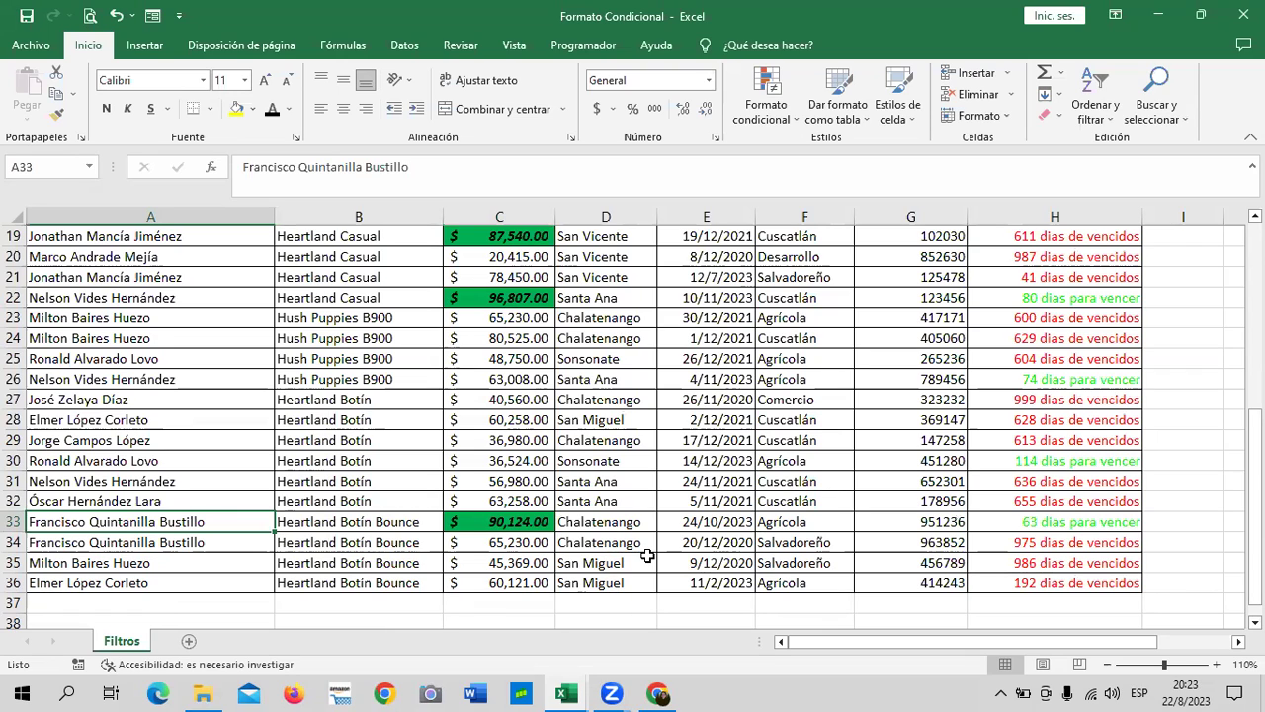
{"action": "type", "text": "6"}
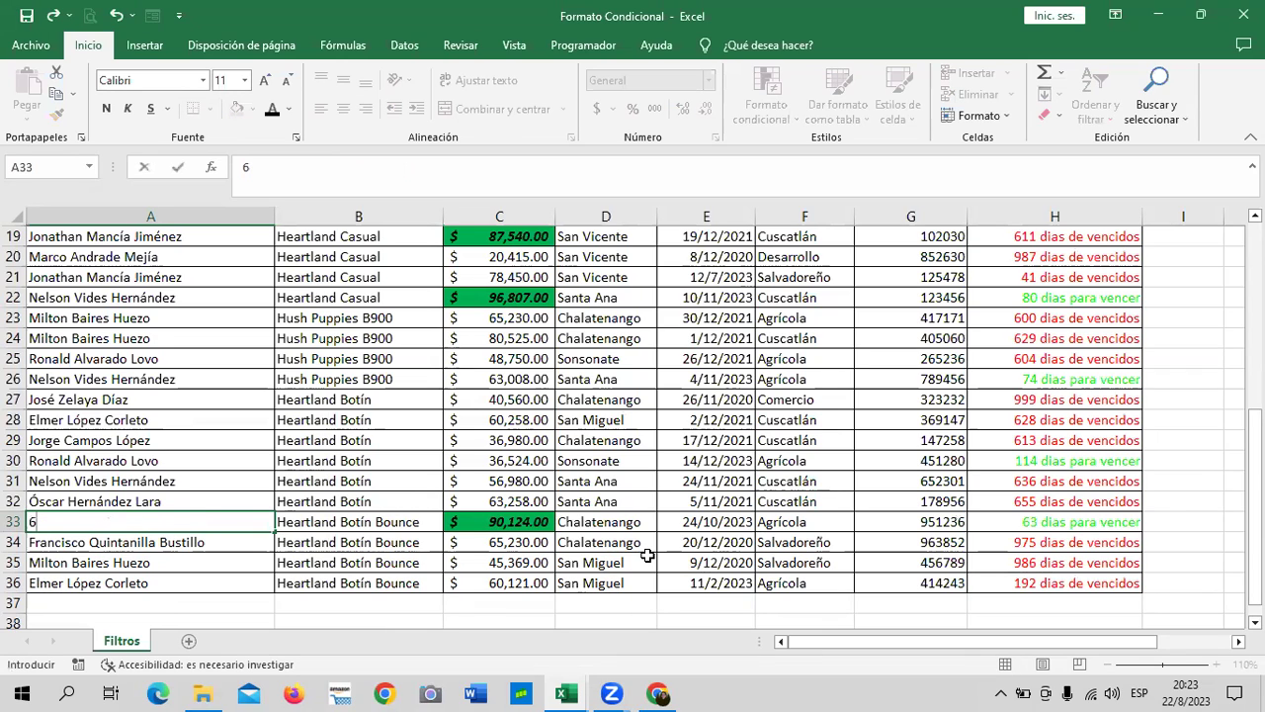
{"action": "key", "text": "BackSpace"}
{"action": "key", "text": "Return"}
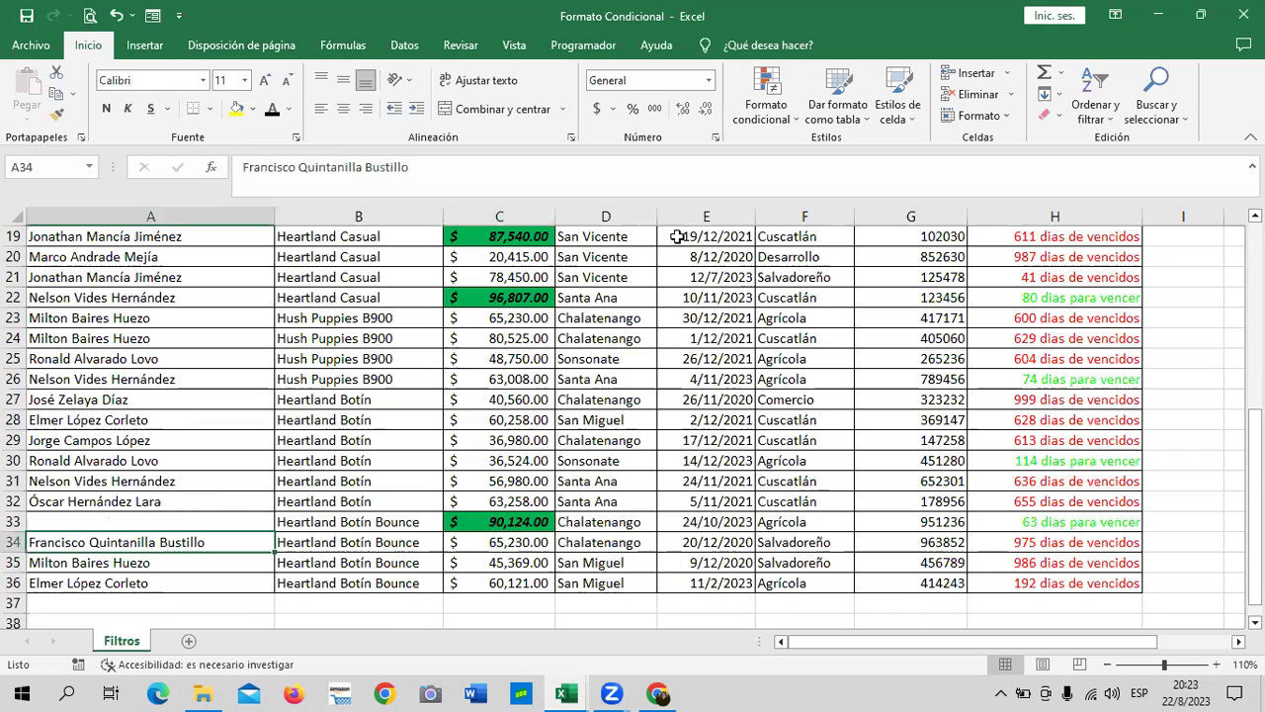
{"action": "left_click", "coordinate": [116, 15]}
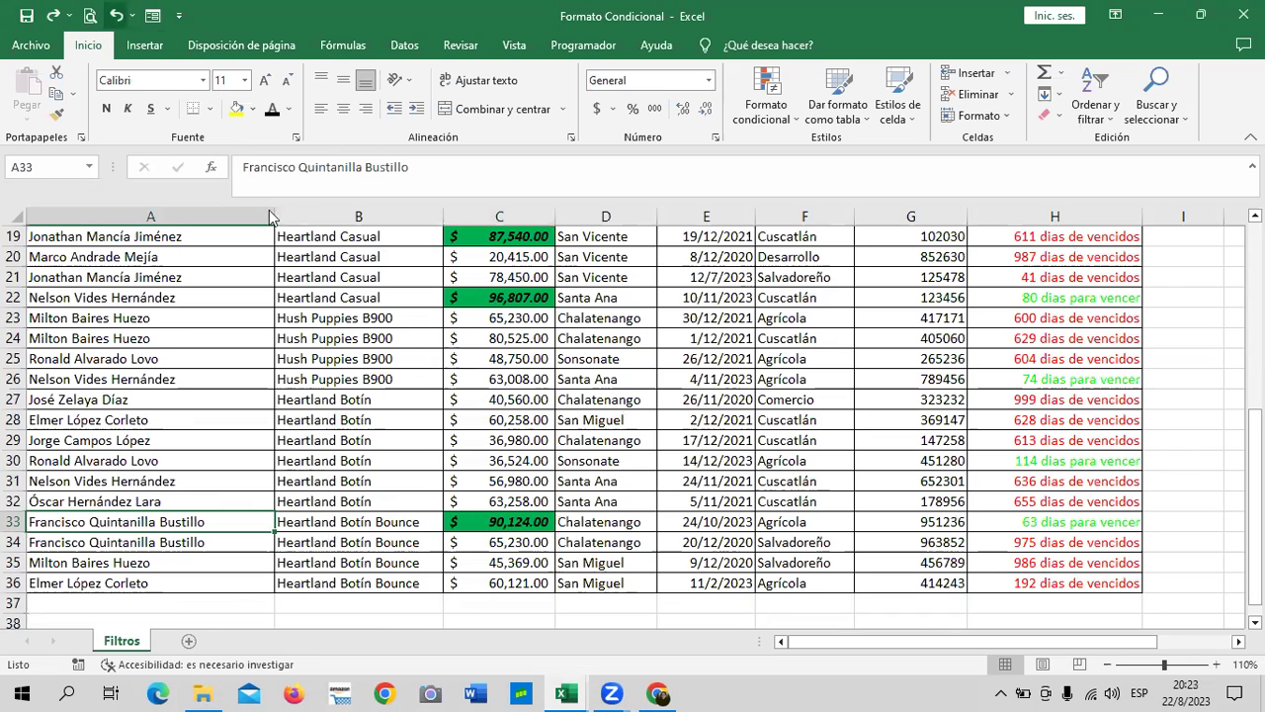
Test the rule by changing C33 to 600000, then to 60000.
{"action": "left_click", "coordinate": [509, 522]}
{"action": "type", "text": "600000"}
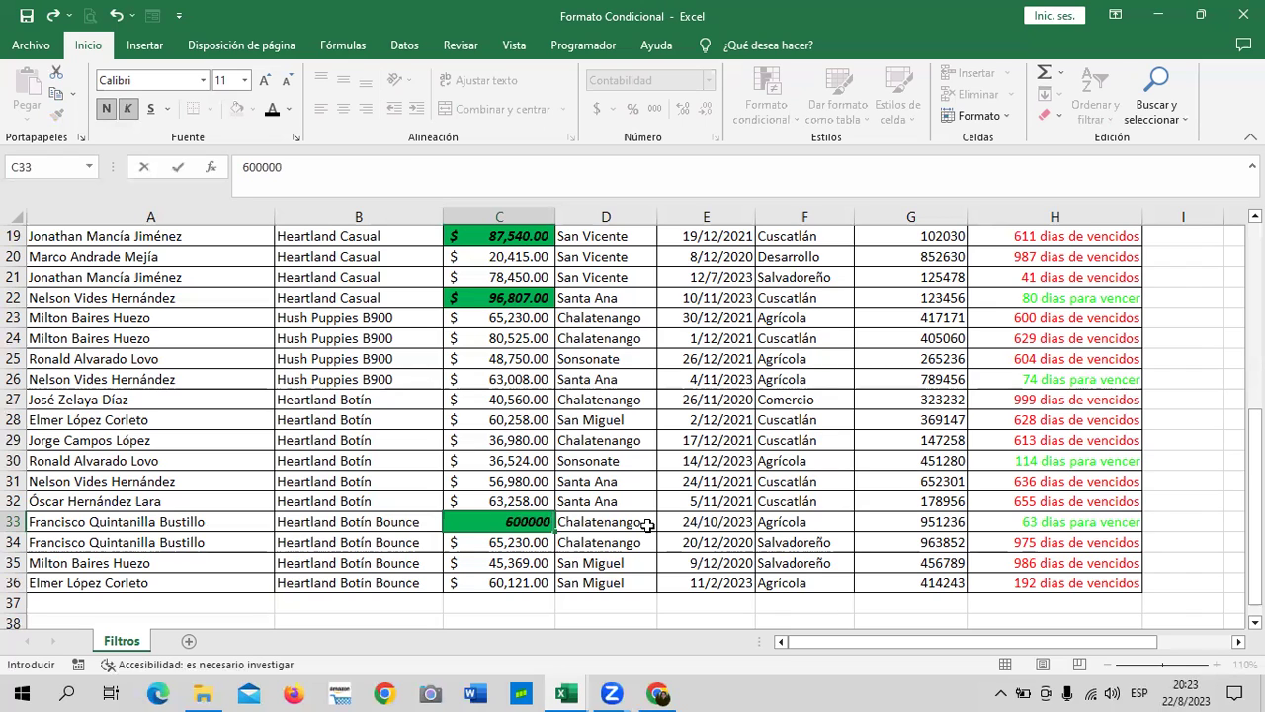
{"action": "key", "text": "Return"}
{"action": "left_click", "coordinate": [526, 519]}
{"action": "left_click", "coordinate": [311, 168]}
{"action": "key", "text": "BackSpace"}
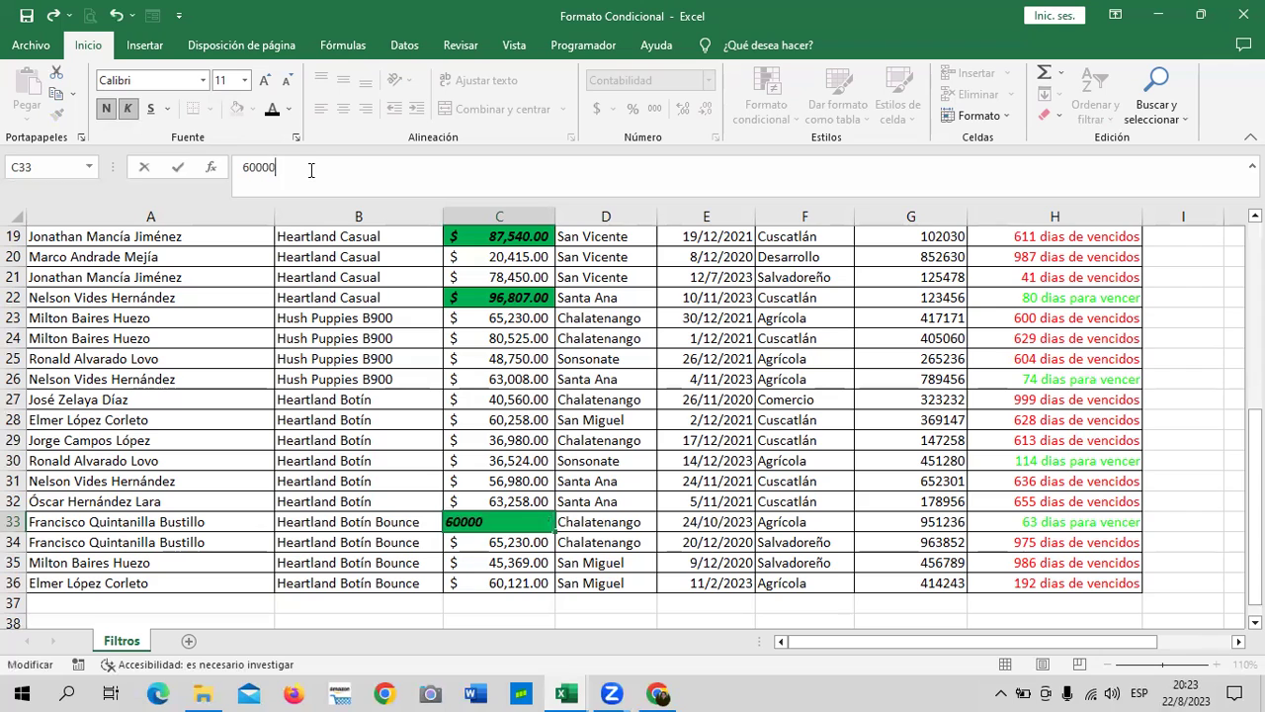
{"action": "key", "text": "Return"}
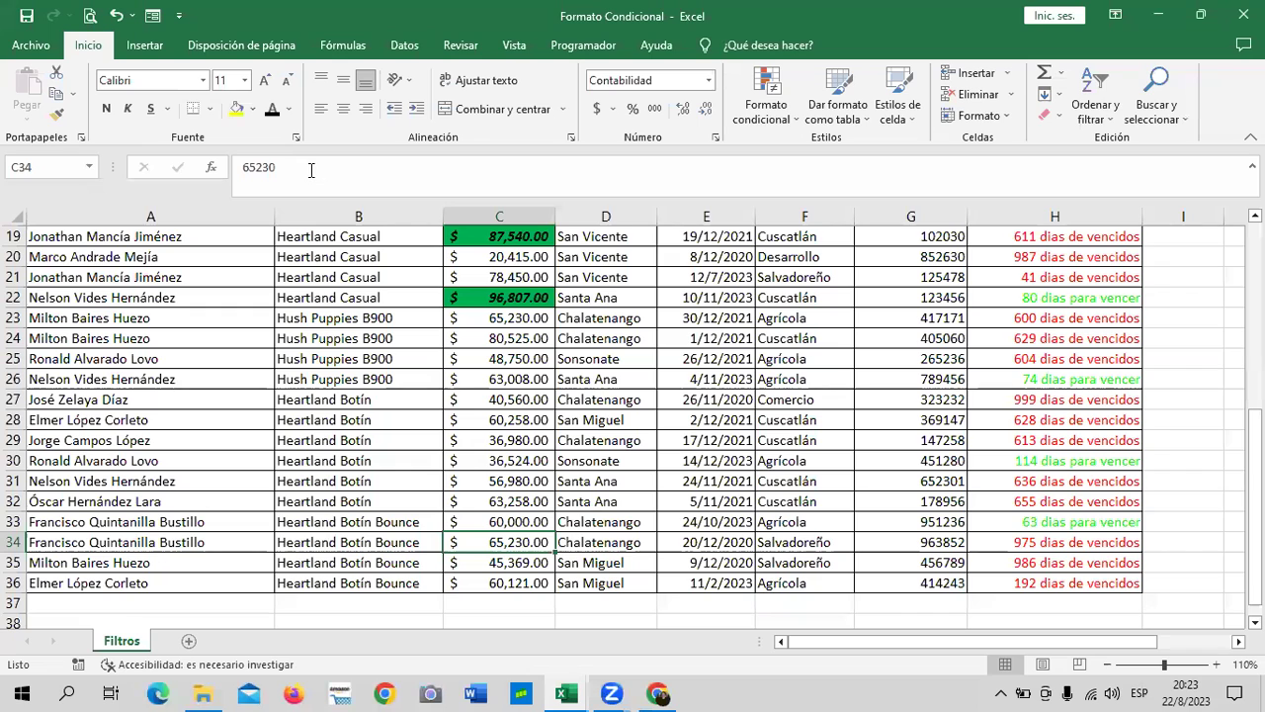
Check that 85,740 is now highlighted alongside 96,807 and 87,540.
{"action": "scroll", "coordinate": [510, 351], "scroll_direction": "up", "scroll_amount": 1}
{"action": "scroll", "coordinate": [510, 352], "scroll_direction": "up", "scroll_amount": 1}
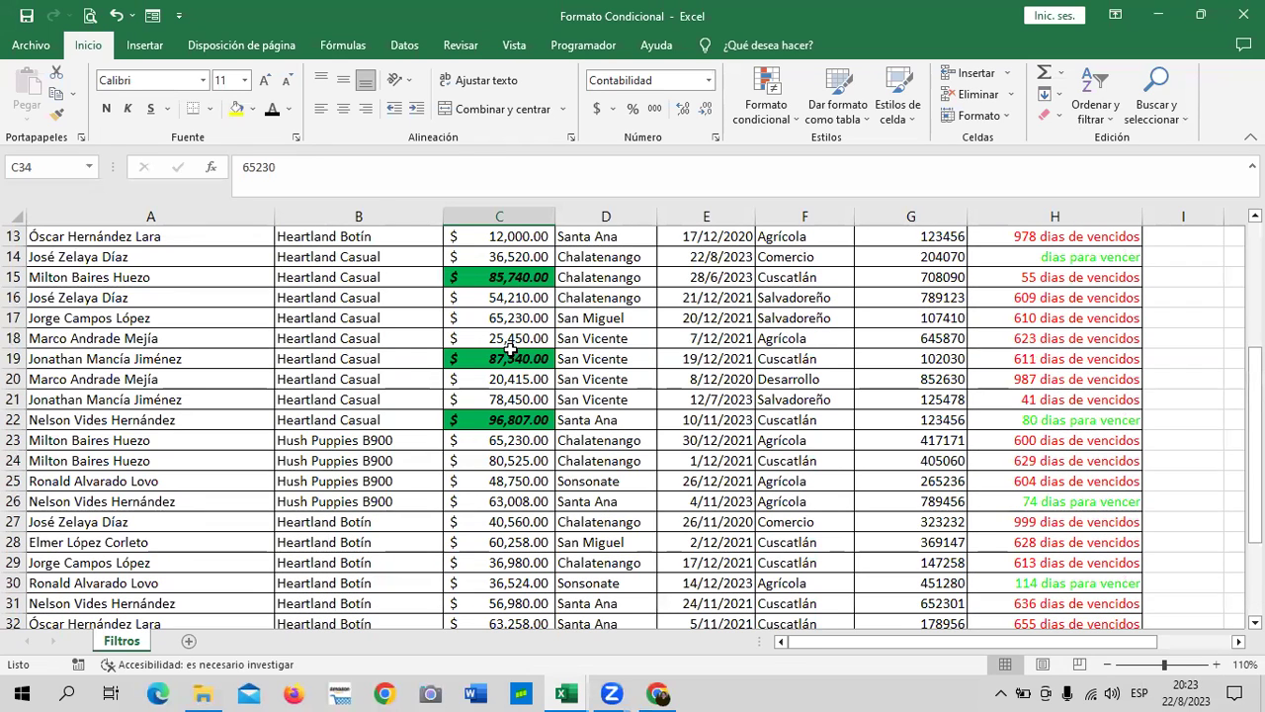
{"action": "scroll", "coordinate": [512, 494], "scroll_direction": "down", "scroll_amount": 1}
{"action": "scroll", "coordinate": [512, 495], "scroll_direction": "up", "scroll_amount": 1}
{"action": "scroll", "coordinate": [512, 491], "scroll_direction": "up", "scroll_amount": 2}
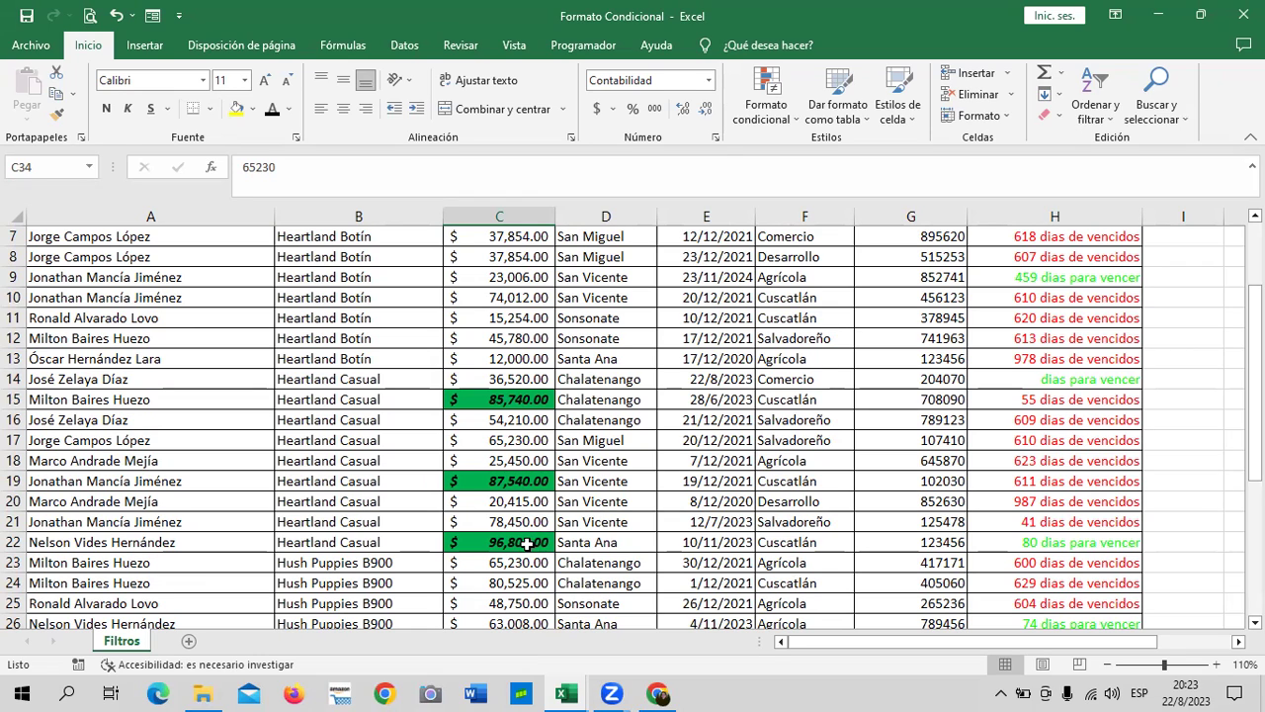
{"action": "left_click", "coordinate": [511, 544]}
{"action": "left_click", "coordinate": [510, 483]}
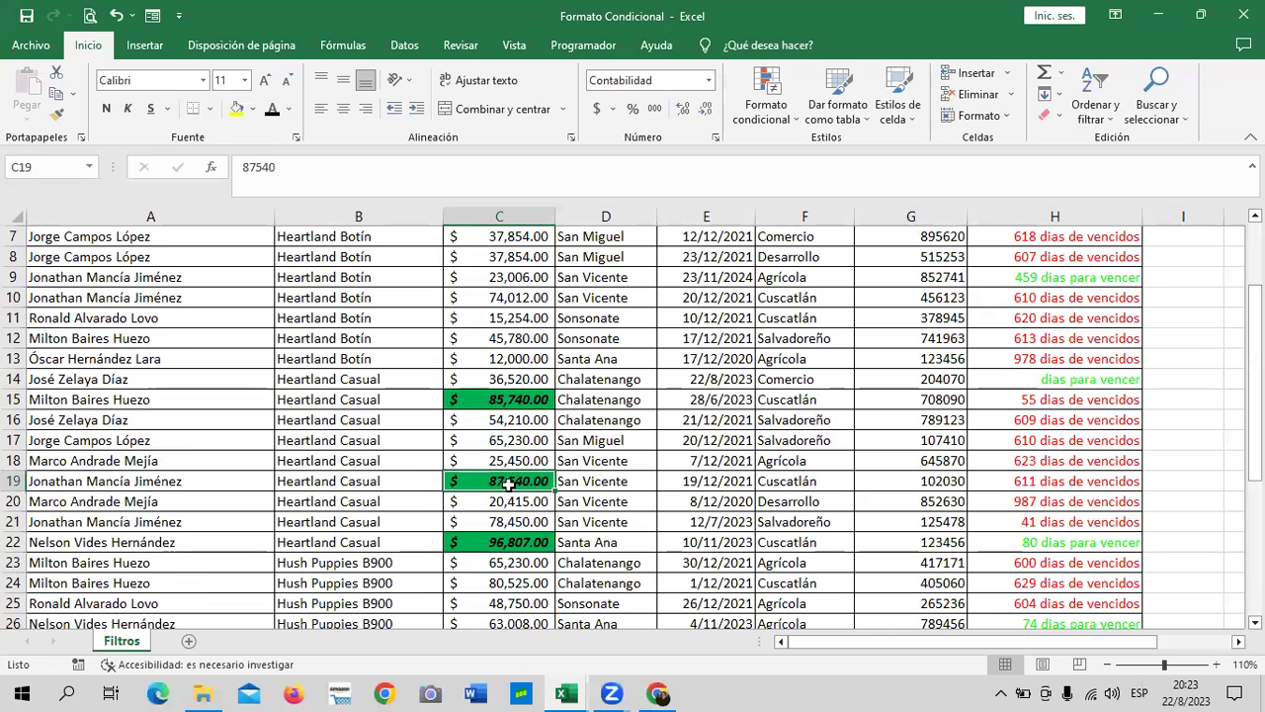
{"action": "left_click", "coordinate": [494, 407]}
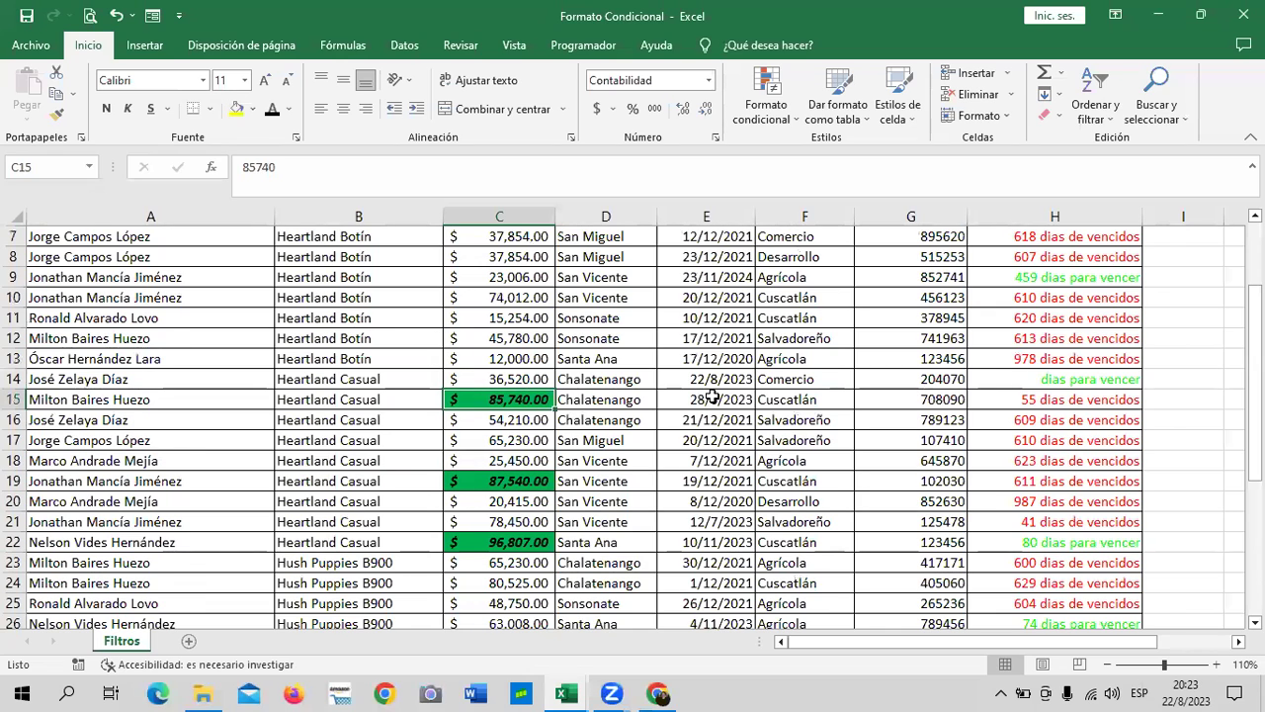
{"action": "left_click", "coordinate": [465, 483]}
{"action": "left_click", "coordinate": [473, 401]}
{"action": "scroll", "coordinate": [474, 400], "scroll_direction": "up", "scroll_amount": 2}
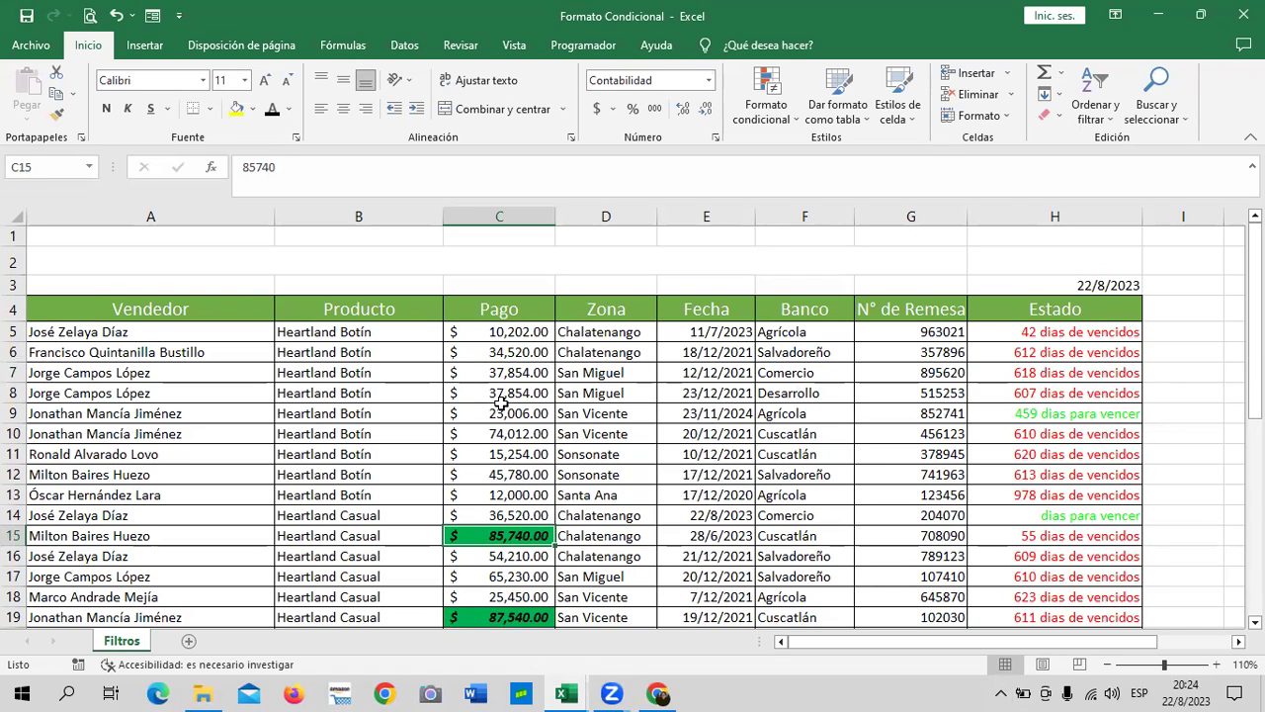
Undo the edits to restore C33 to 90,124, confirming 85,740 loses its highlight.
{"action": "left_click", "coordinate": [115, 15]}
{"action": "left_click", "coordinate": [116, 14]}
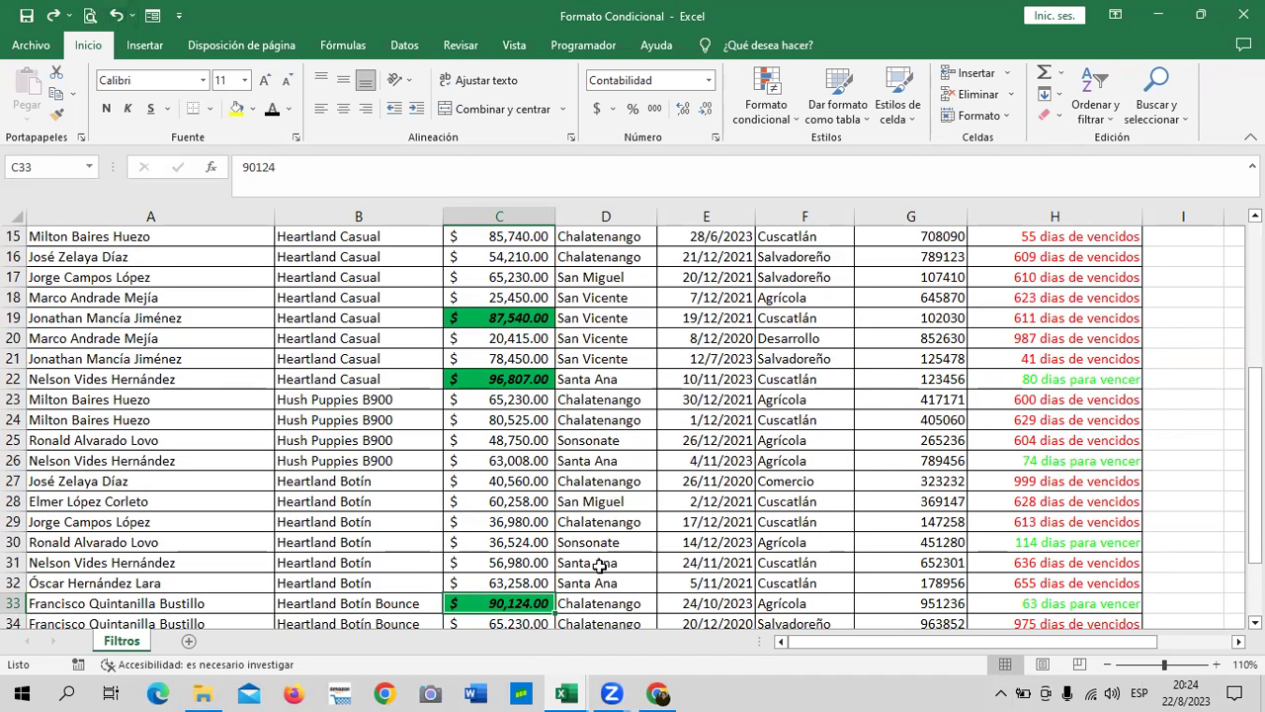
{"action": "scroll", "coordinate": [573, 539], "scroll_direction": "down", "scroll_amount": 1}
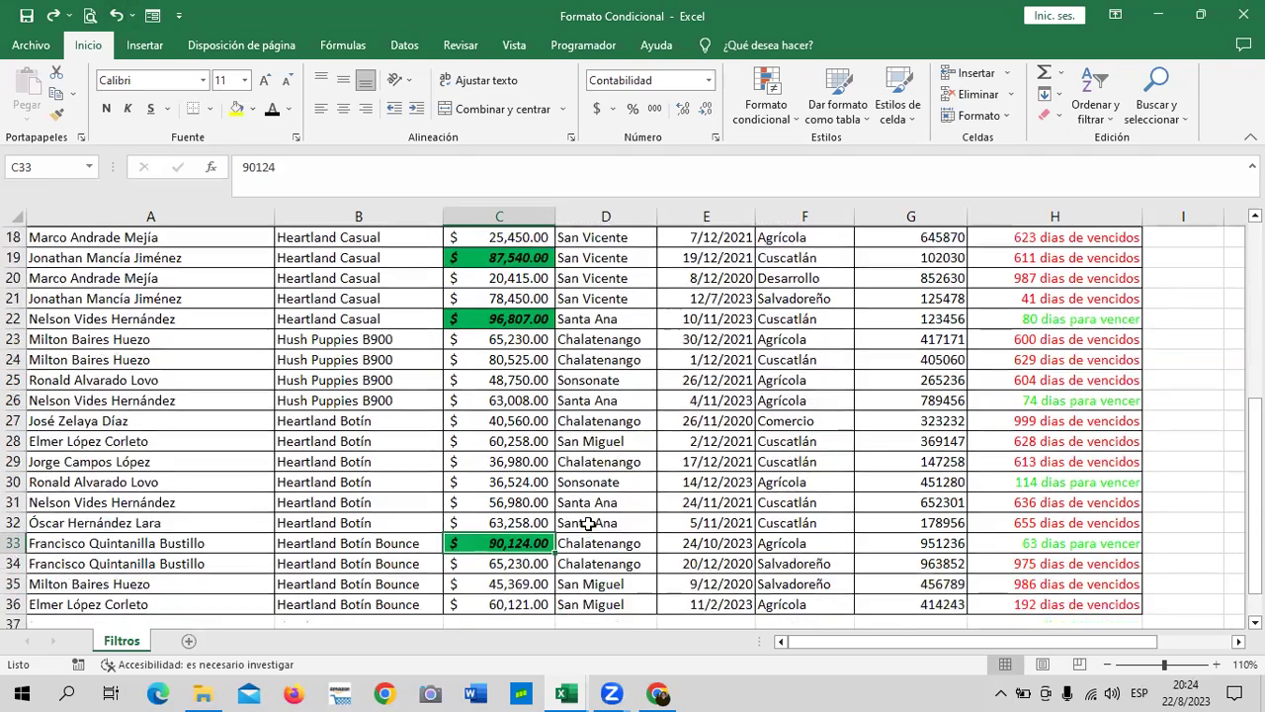
{"action": "scroll", "coordinate": [569, 529], "scroll_direction": "down", "scroll_amount": 1}
{"action": "scroll", "coordinate": [566, 522], "scroll_direction": "up", "scroll_amount": 4}
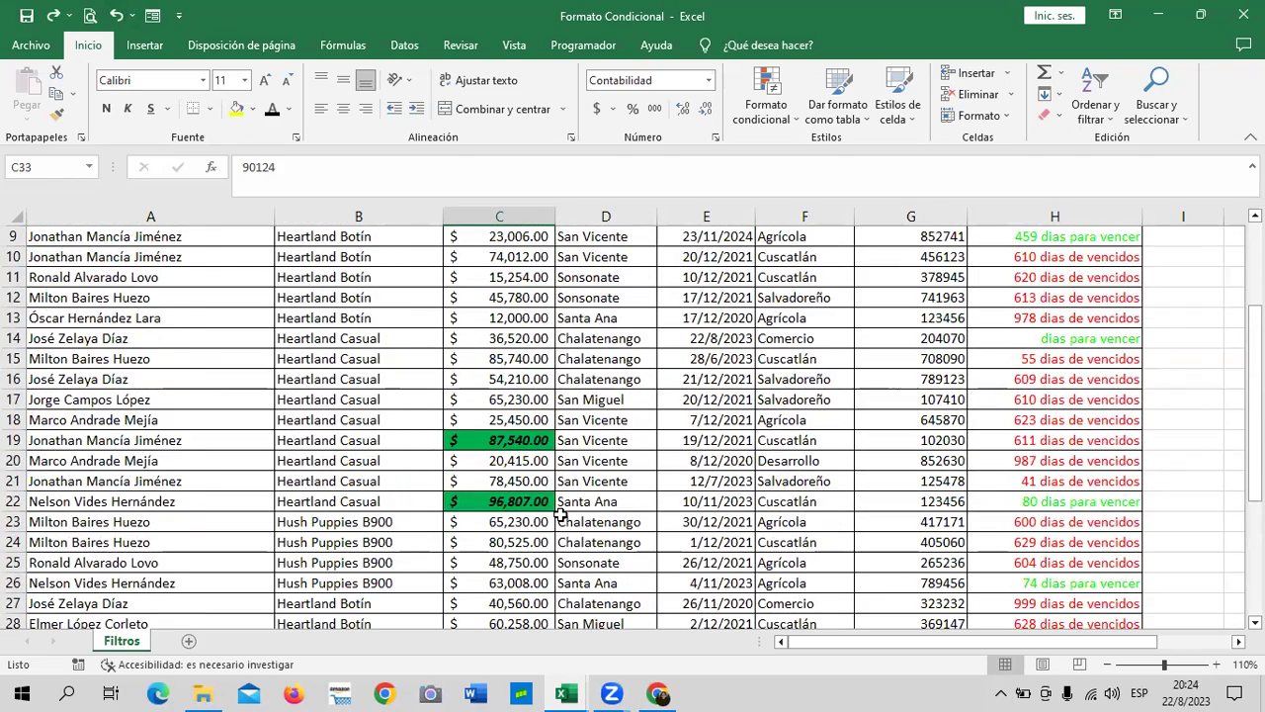
{"action": "left_click", "coordinate": [471, 360]}
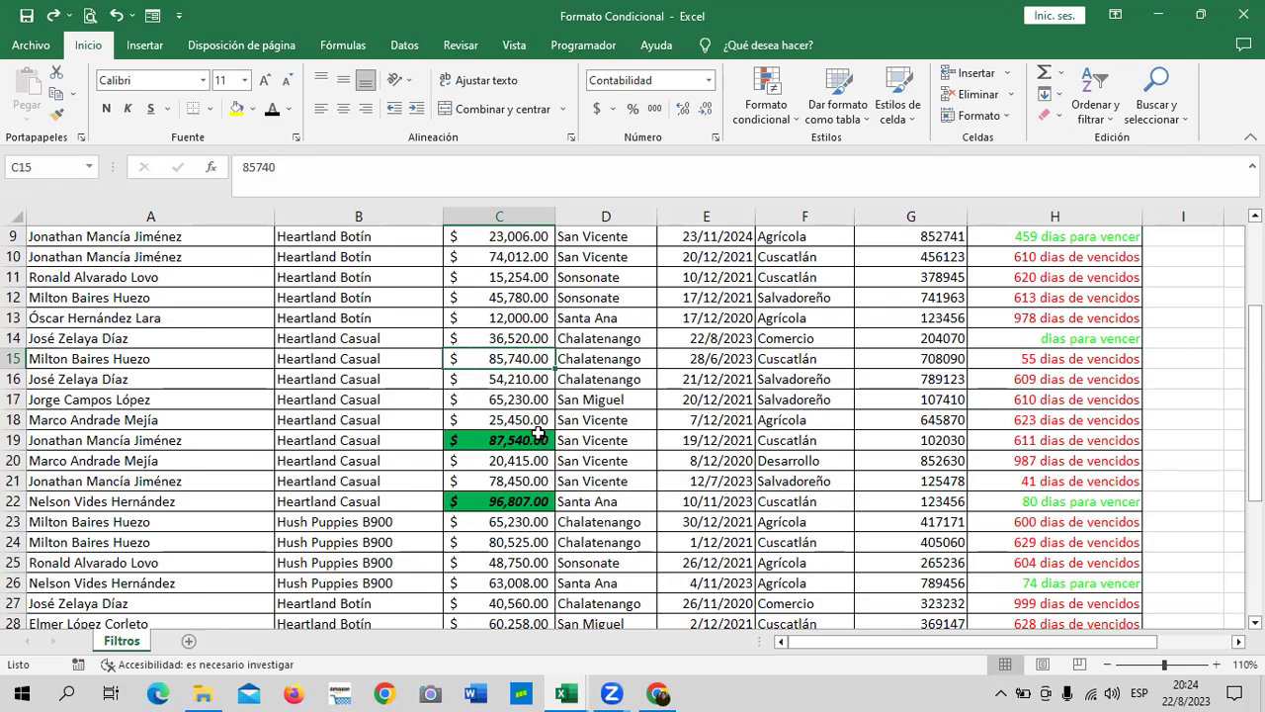
{"action": "scroll", "coordinate": [539, 433], "scroll_direction": "down", "scroll_amount": 3}
{"action": "scroll", "coordinate": [538, 433], "scroll_direction": "up", "scroll_amount": 3}
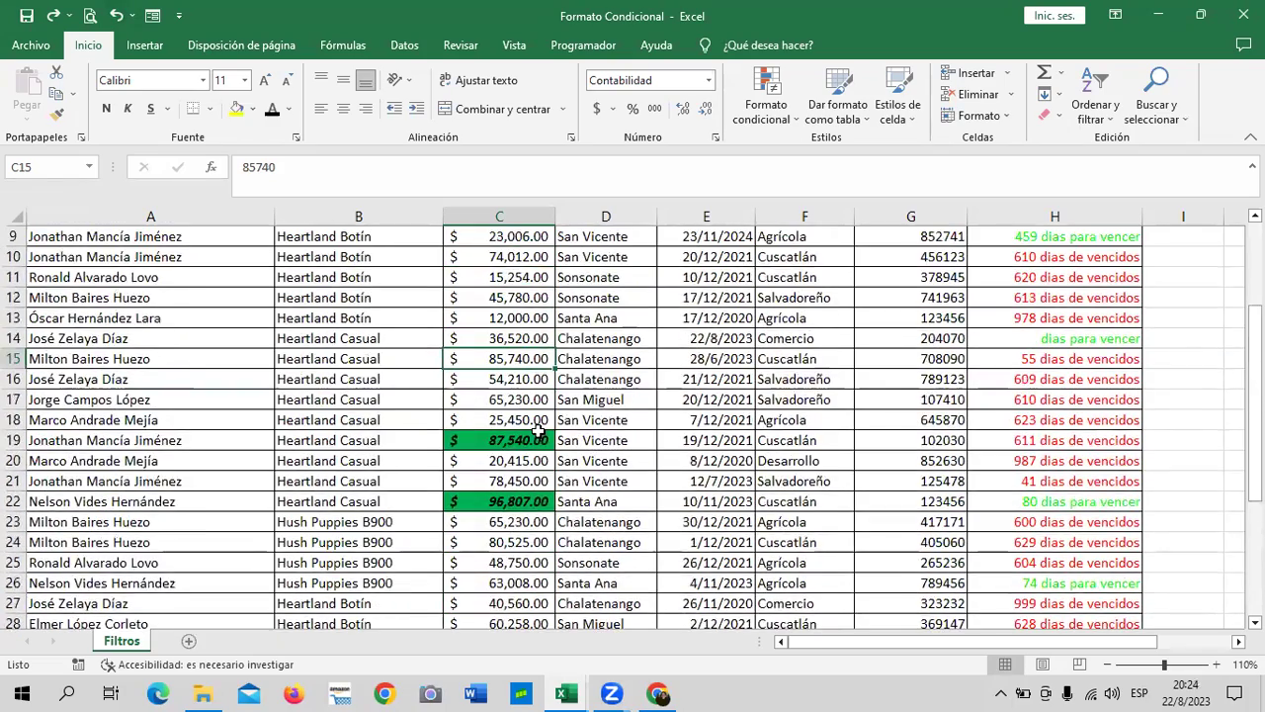
{"action": "scroll", "coordinate": [539, 433], "scroll_direction": "up", "scroll_amount": 2}
Select the Pago amounts C5:C36.
{"action": "left_click", "coordinate": [620, 344]}
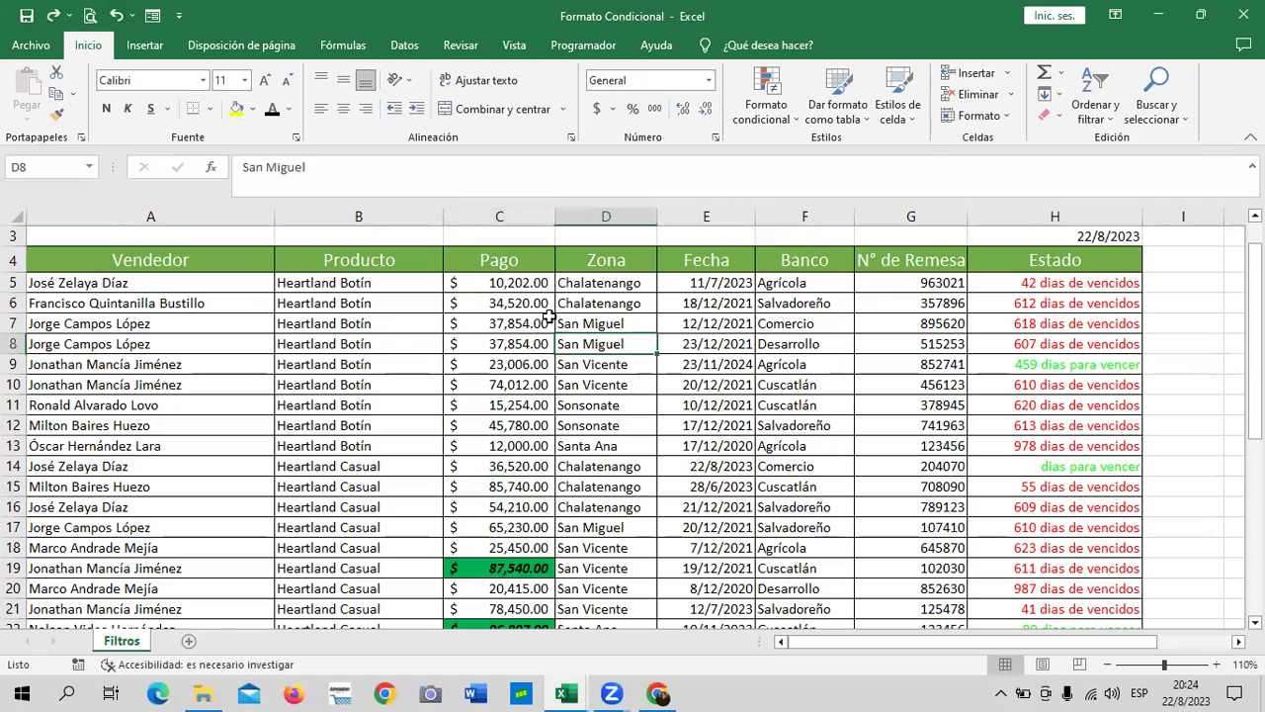
{"action": "left_click_drag", "start_coordinate": [469, 280], "coordinate": [518, 663]}
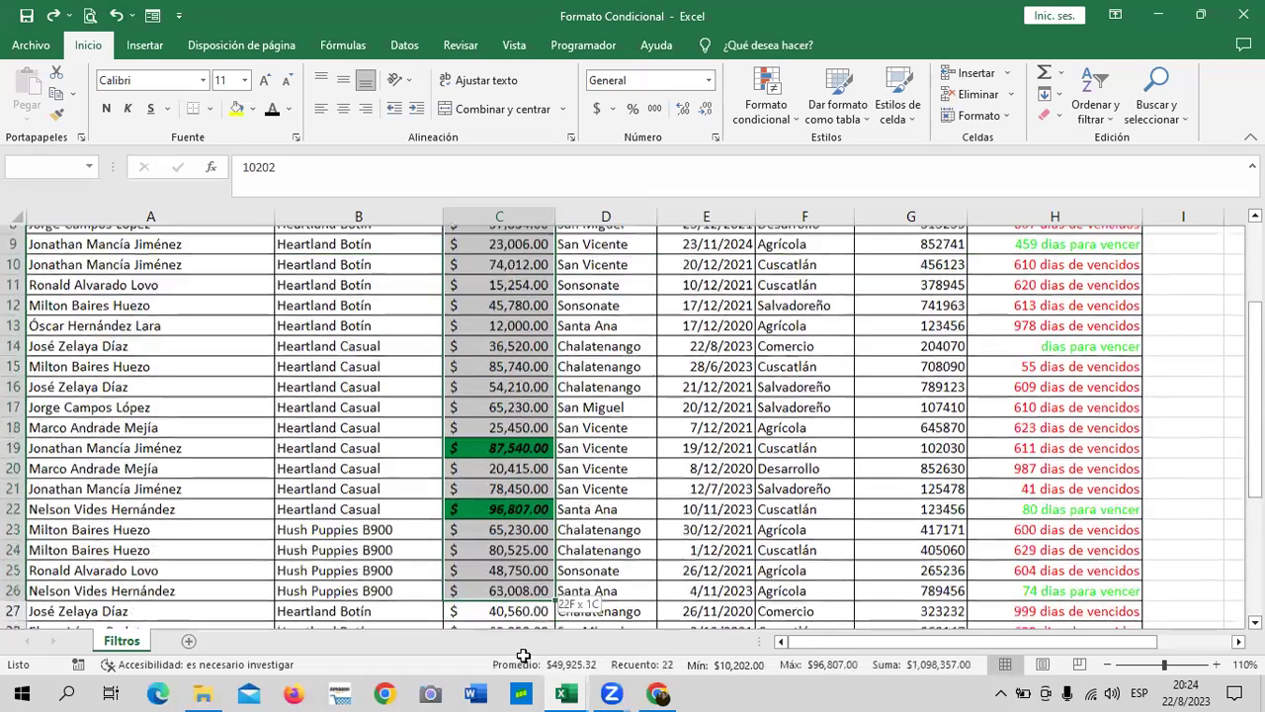
{"action": "left_click_drag", "start_coordinate": [518, 663], "coordinate": [522, 599]}
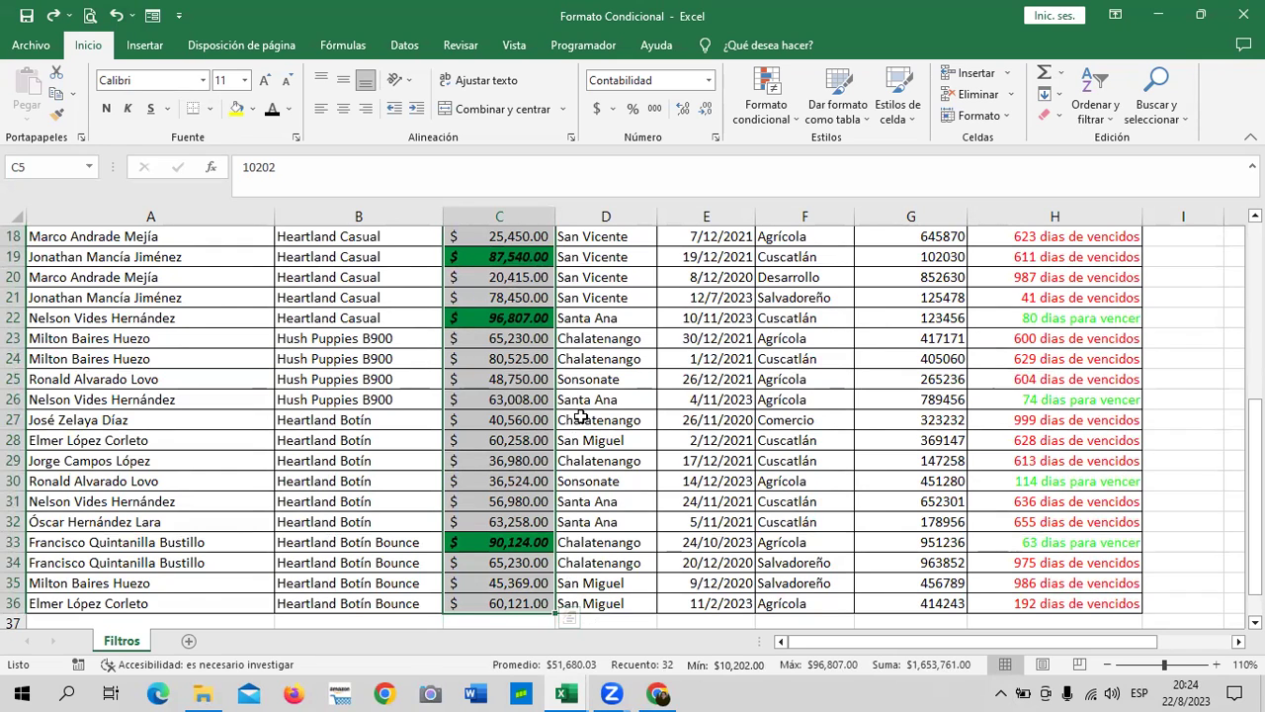
Add a 10 inferiores rule for the 3 lowest amounts with Relleno rojo claro.
{"action": "left_click", "coordinate": [790, 126]}
{"action": "mouse_move", "coordinate": [882, 192]}
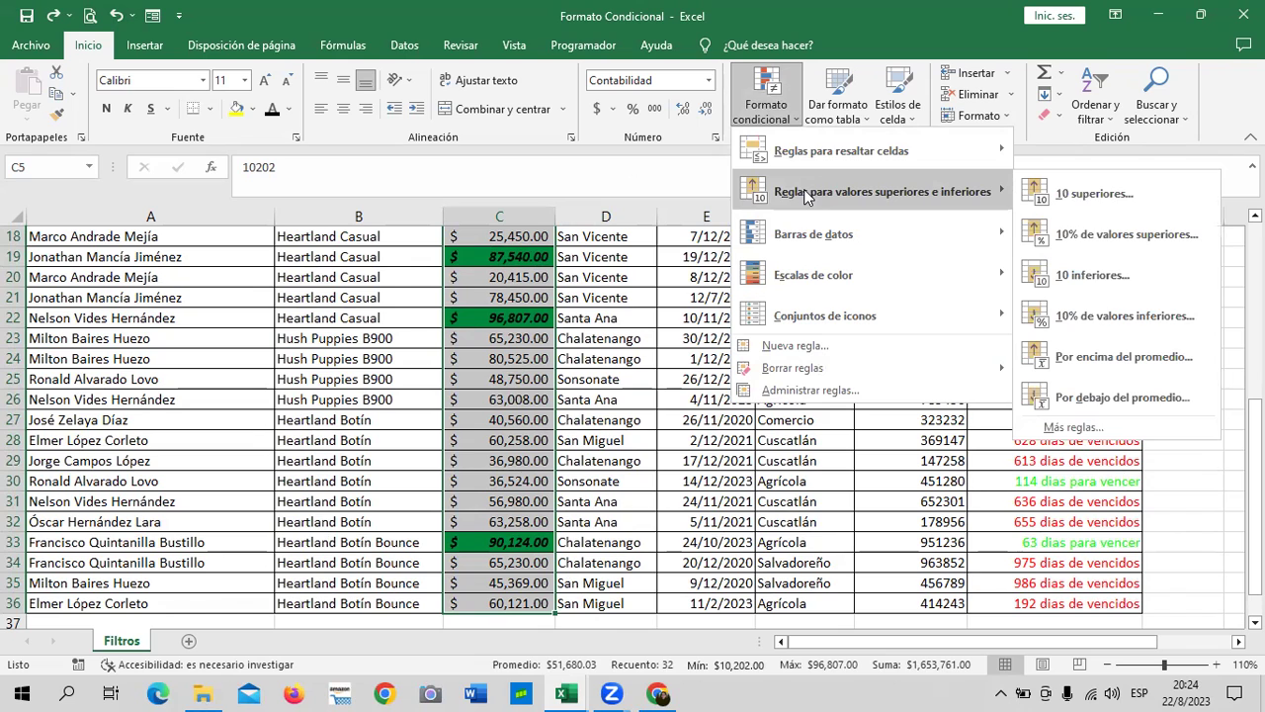
{"action": "left_click", "coordinate": [1095, 277]}
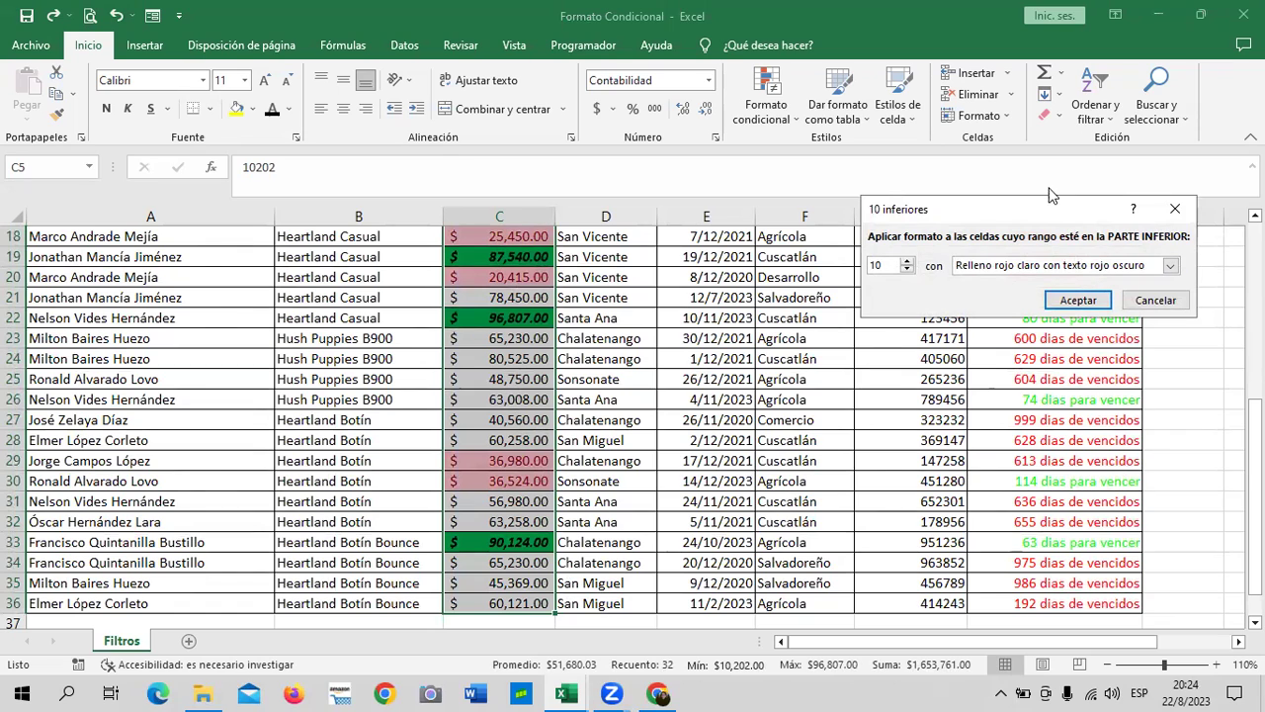
{"action": "left_click_drag", "start_coordinate": [1031, 211], "coordinate": [982, 203]}
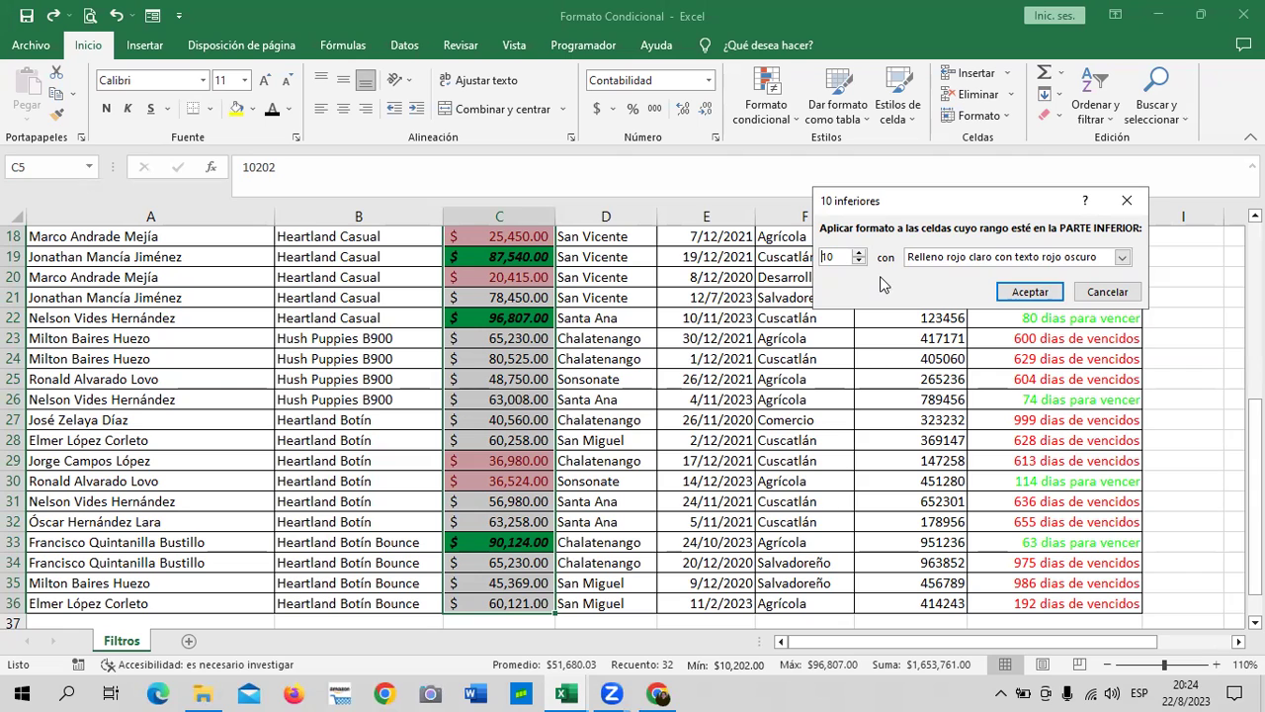
{"action": "left_click", "coordinate": [859, 262]}
{"action": "left_click", "coordinate": [859, 262]}
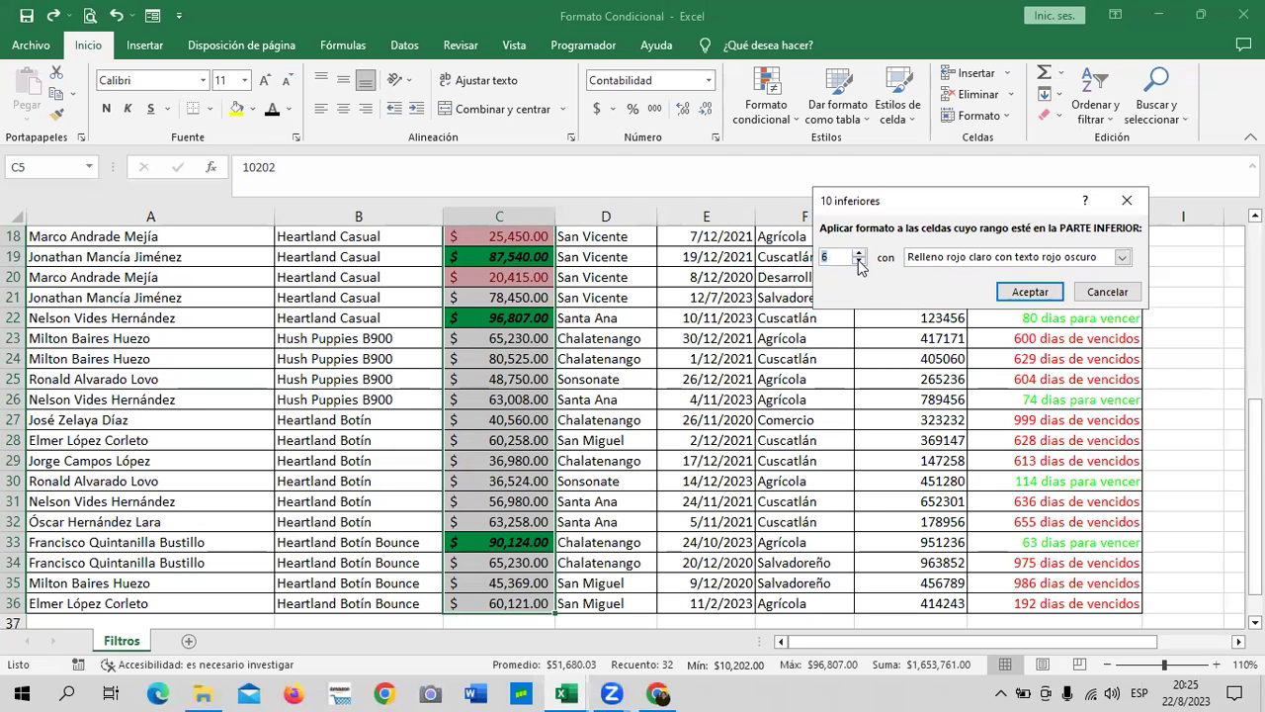
{"action": "left_click", "coordinate": [859, 262]}
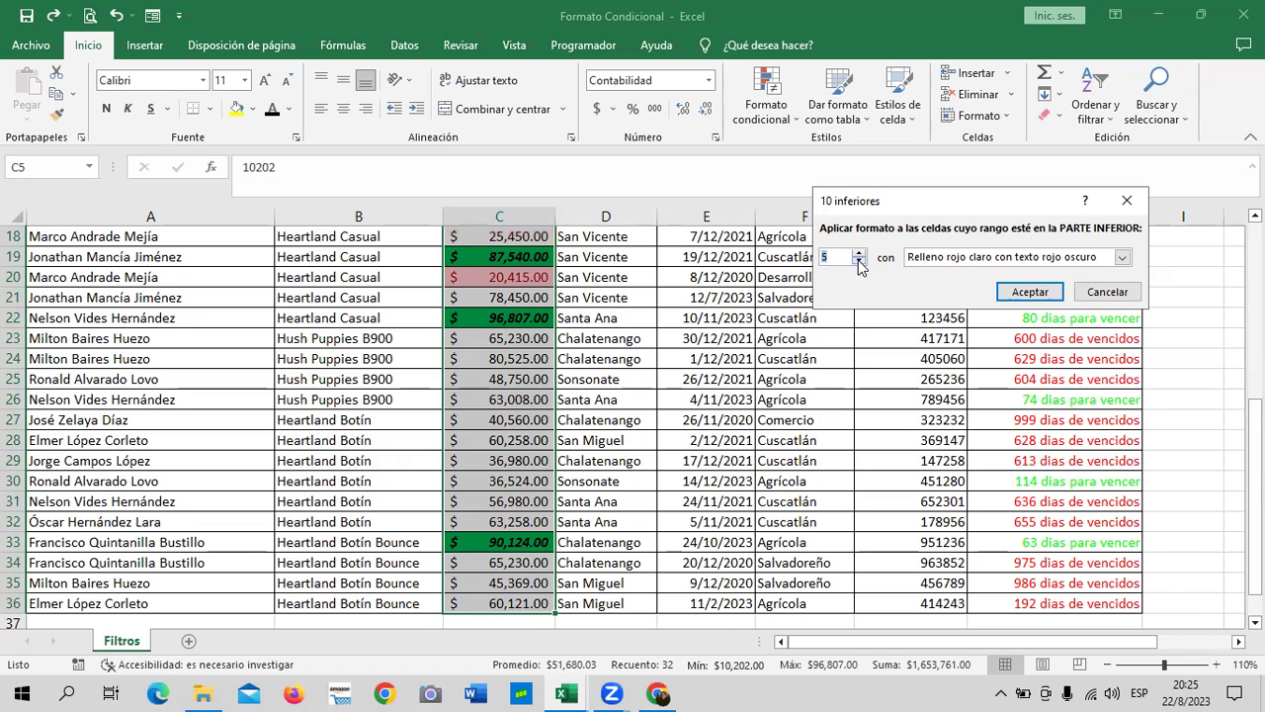
{"action": "left_click", "coordinate": [859, 262]}
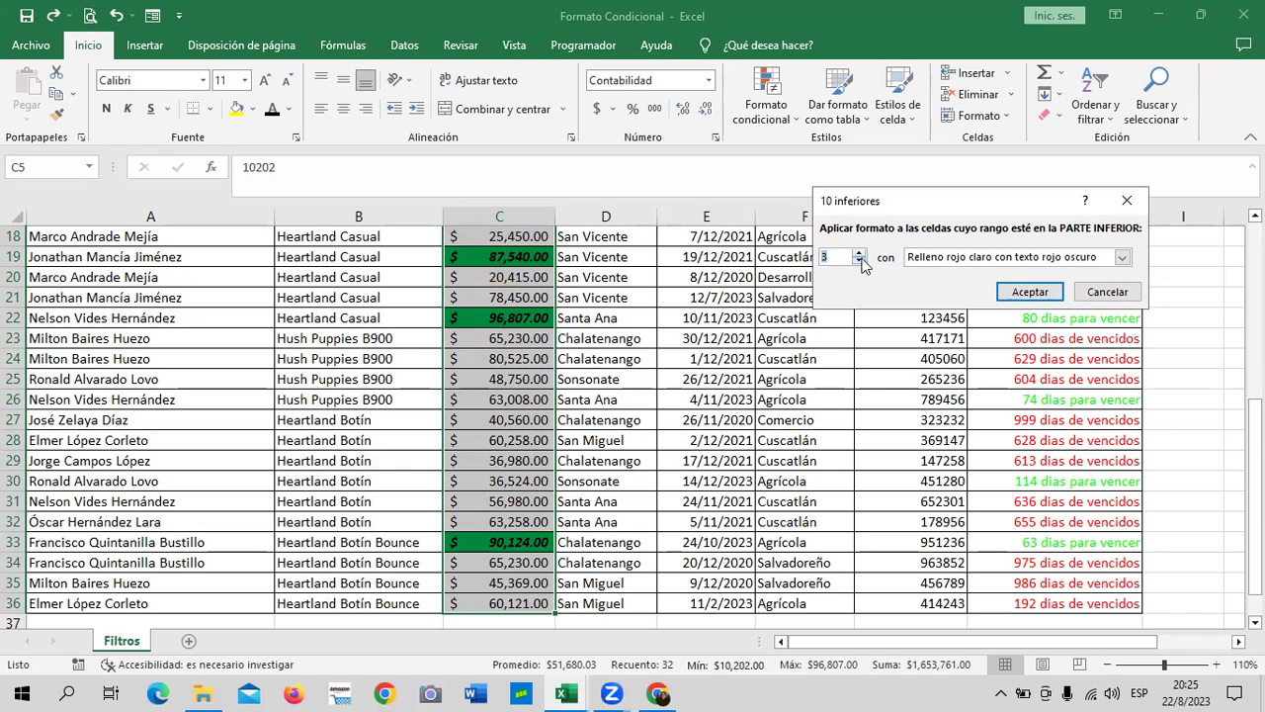
{"action": "left_click", "coordinate": [1122, 257]}
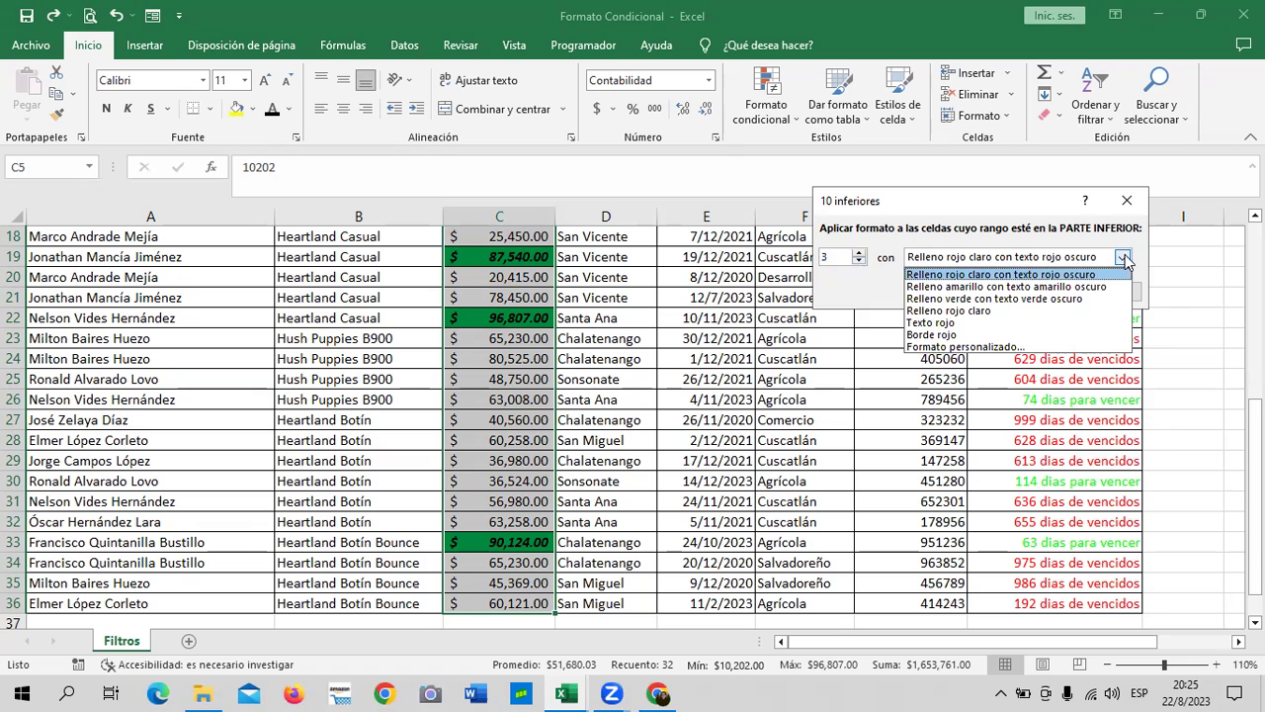
{"action": "left_click", "coordinate": [931, 313]}
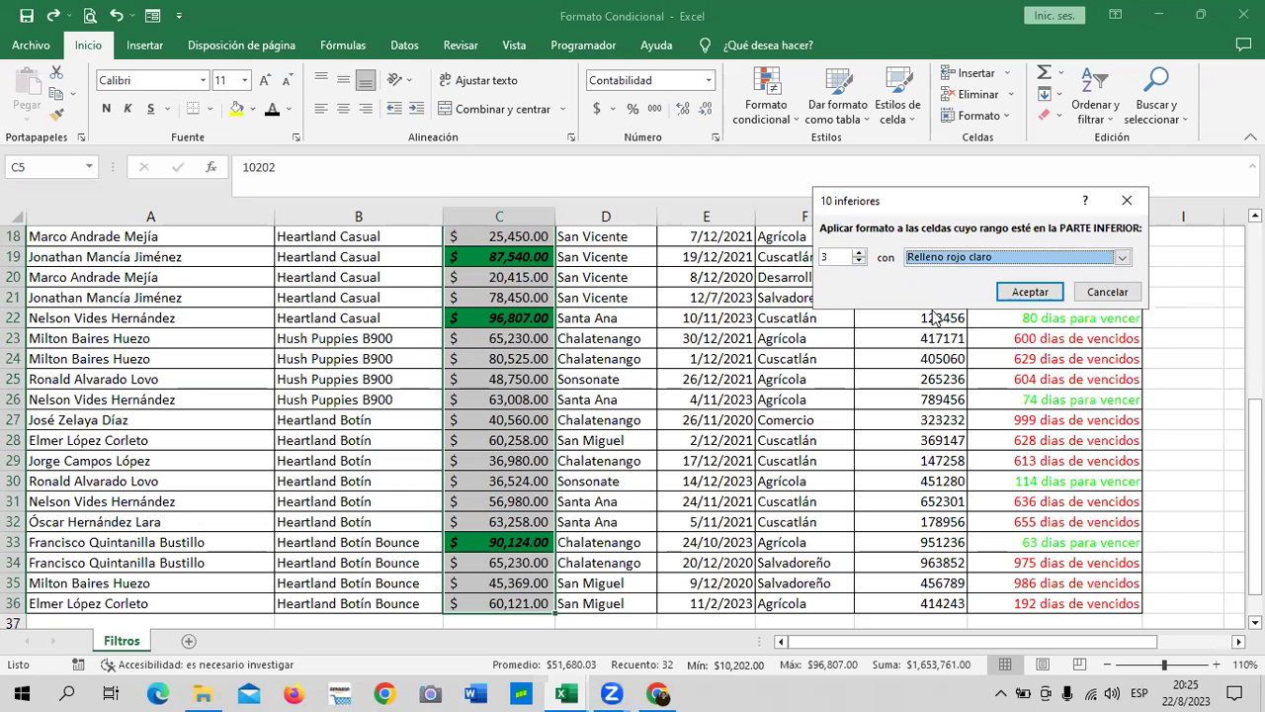
{"action": "left_click", "coordinate": [1030, 292]}
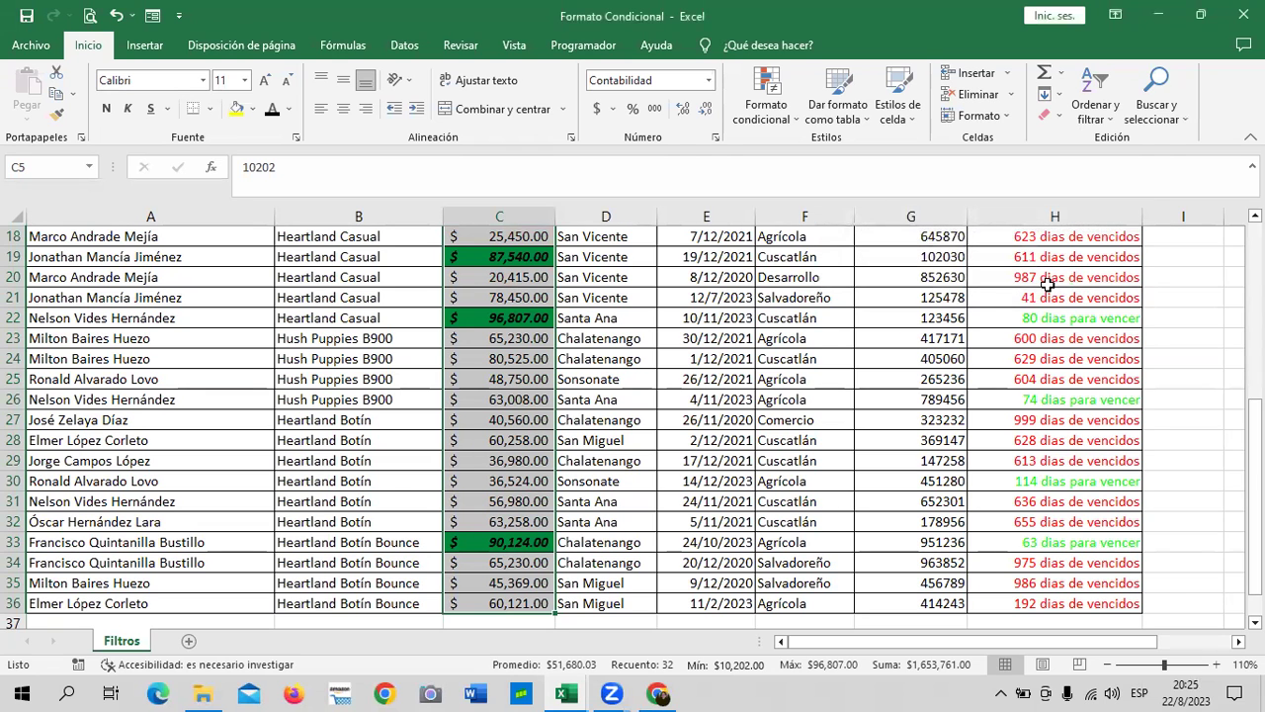
Check the highlighted lowest payments in C5, C11 and C13.
{"action": "scroll", "coordinate": [870, 297], "scroll_direction": "up", "scroll_amount": 1}
{"action": "scroll", "coordinate": [632, 416], "scroll_direction": "up", "scroll_amount": 2}
{"action": "scroll", "coordinate": [514, 465], "scroll_direction": "up", "scroll_amount": 2}
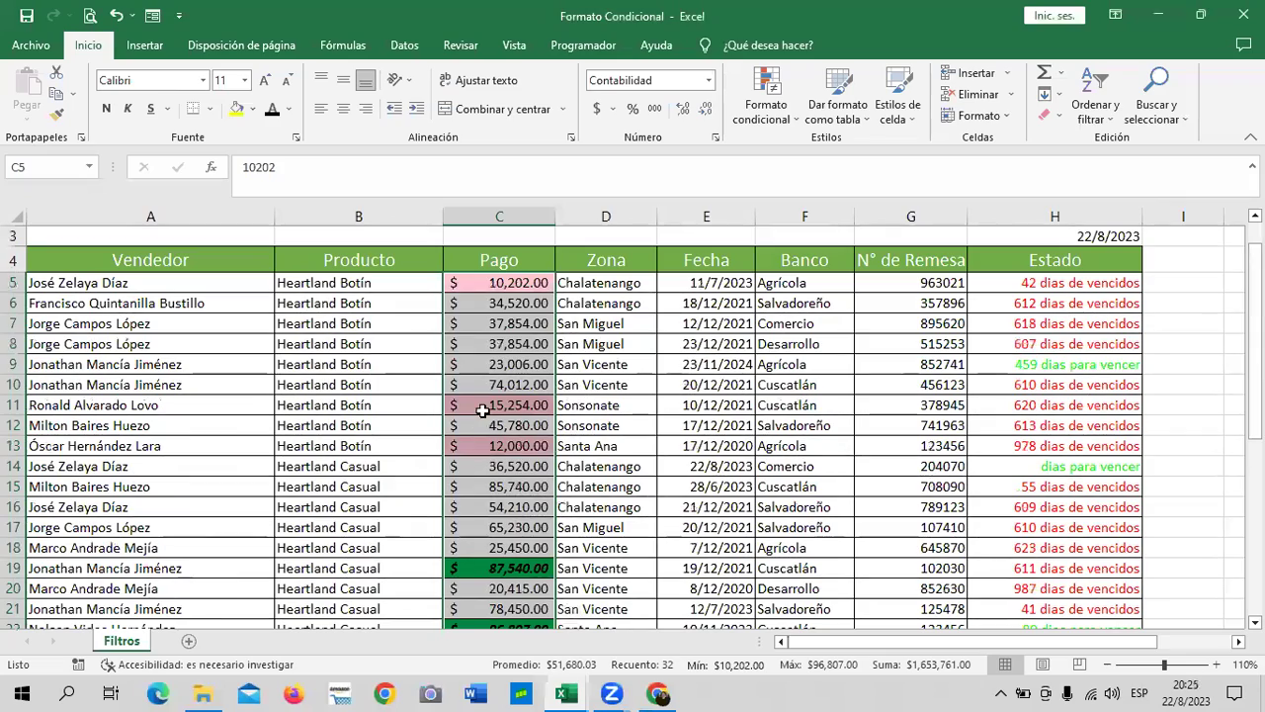
{"action": "left_click", "coordinate": [495, 487]}
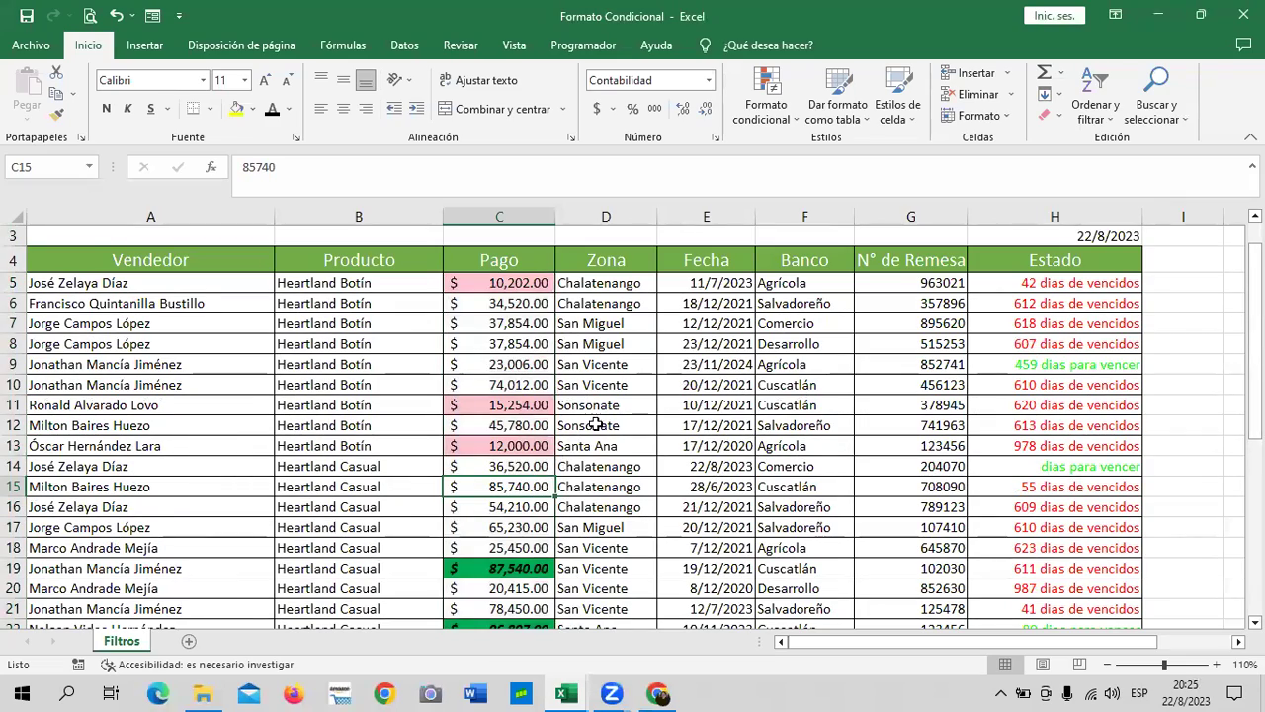
{"action": "scroll", "coordinate": [603, 415], "scroll_direction": "down", "scroll_amount": 1}
{"action": "scroll", "coordinate": [605, 415], "scroll_direction": "up", "scroll_amount": 1}
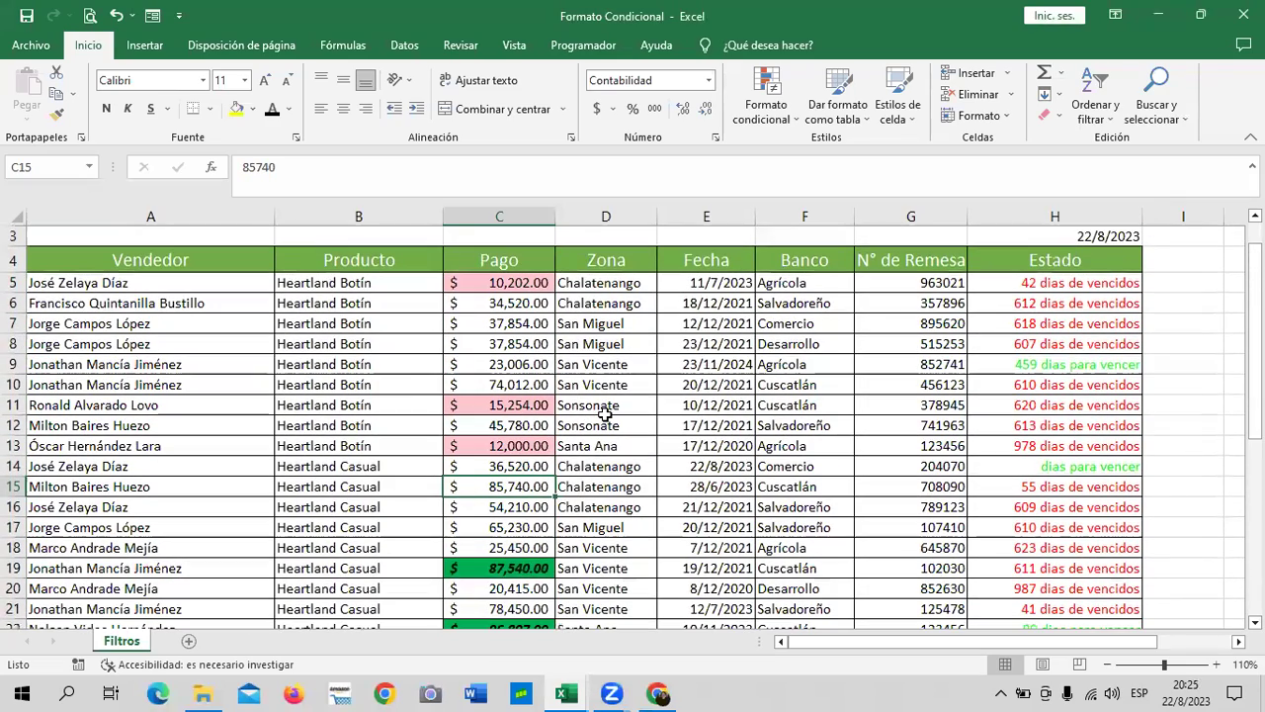
{"action": "left_click", "coordinate": [492, 287]}
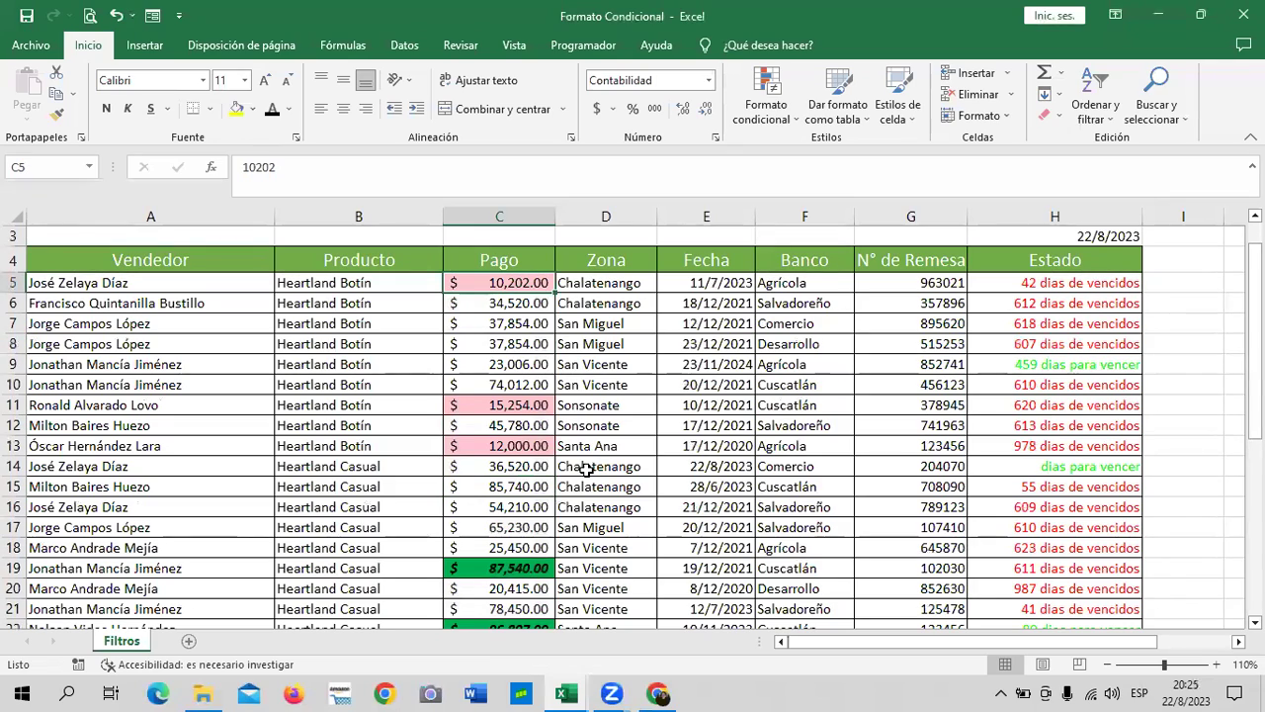
{"action": "left_click", "coordinate": [478, 406]}
{"action": "left_click", "coordinate": [494, 447]}
{"action": "scroll", "coordinate": [639, 455], "scroll_direction": "down", "scroll_amount": 1}
{"action": "scroll", "coordinate": [638, 454], "scroll_direction": "up", "scroll_amount": 1}
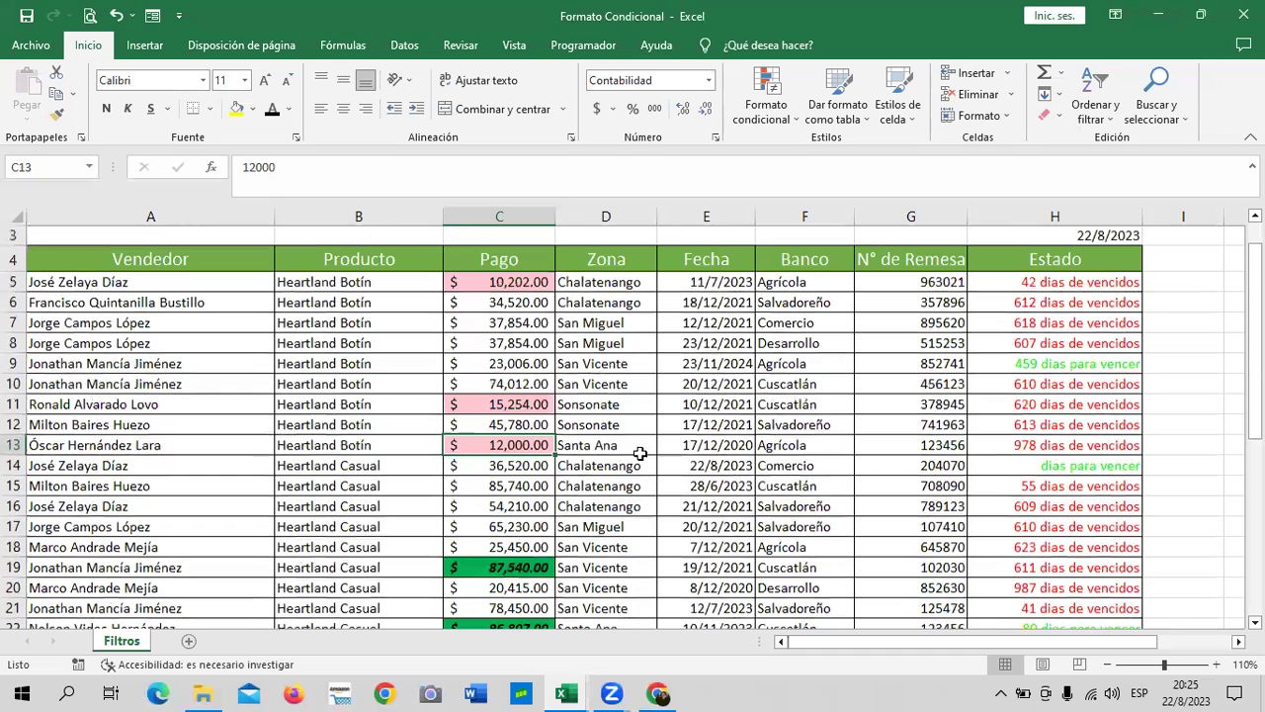
Enter 15,500 as the C5 payment and review the bottom-3 highlighting.
{"action": "left_click", "coordinate": [475, 286]}
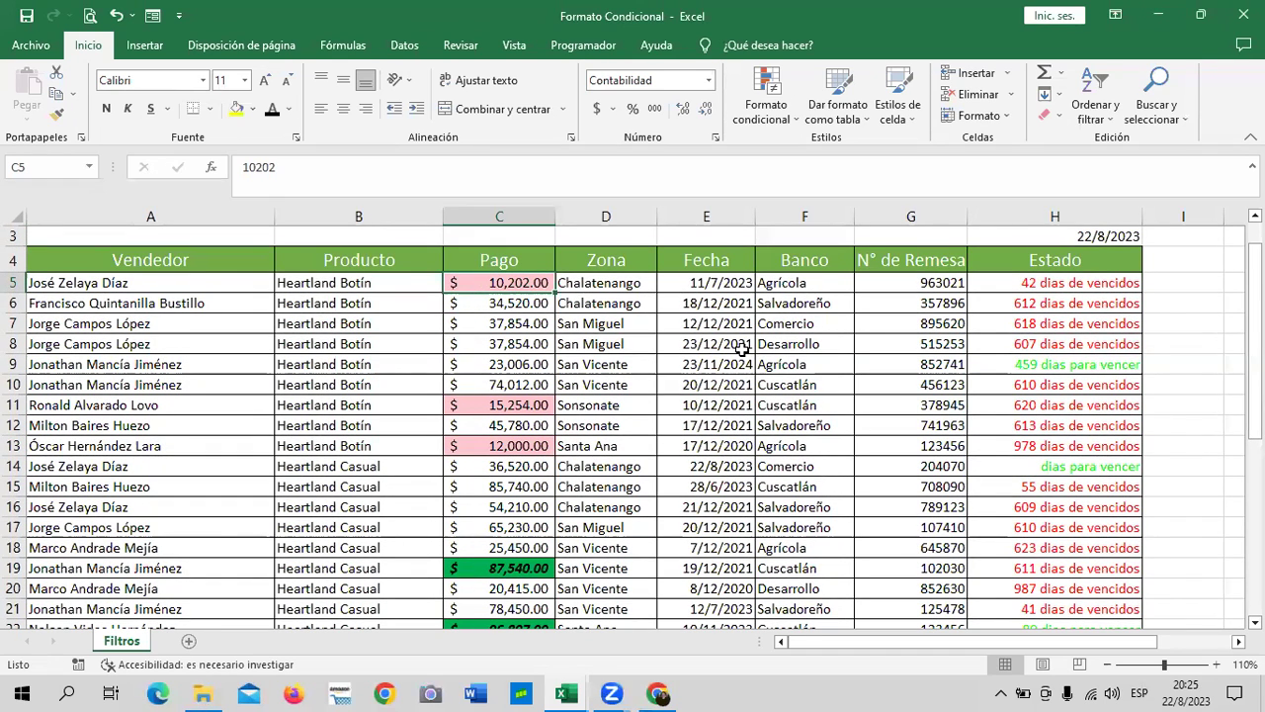
{"action": "type", "text": "15500"}
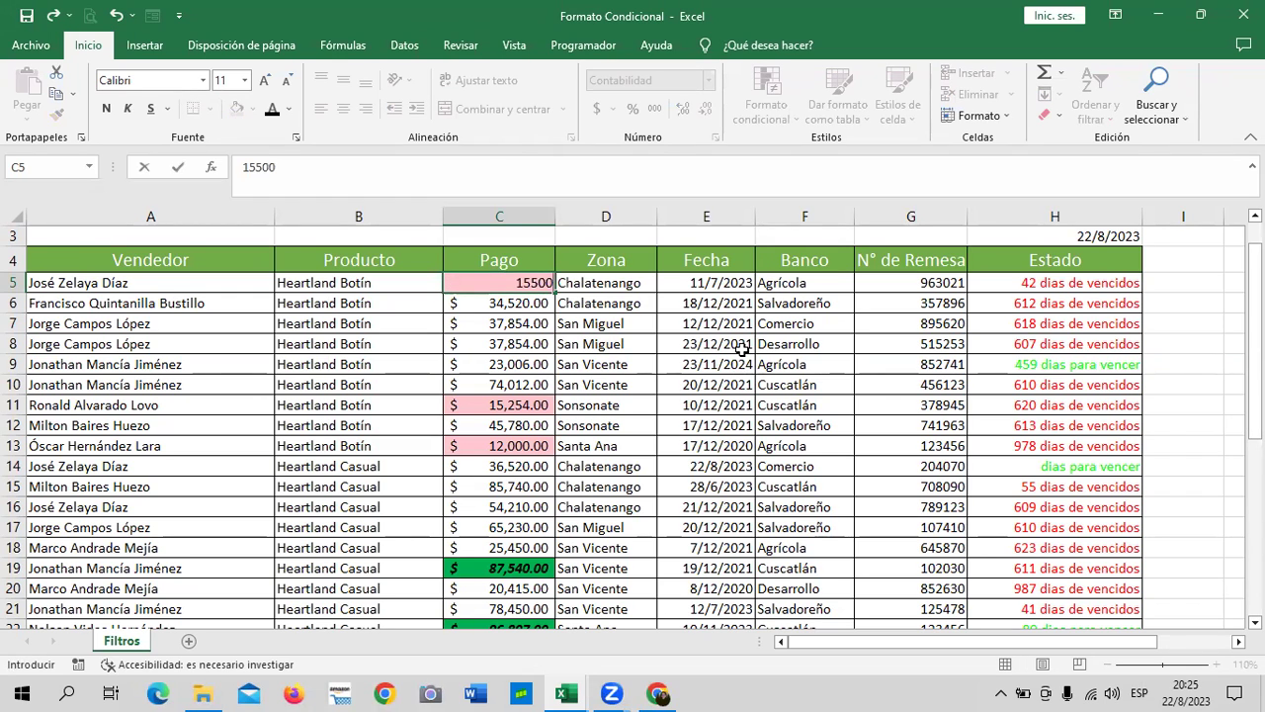
{"action": "key", "text": "Return"}
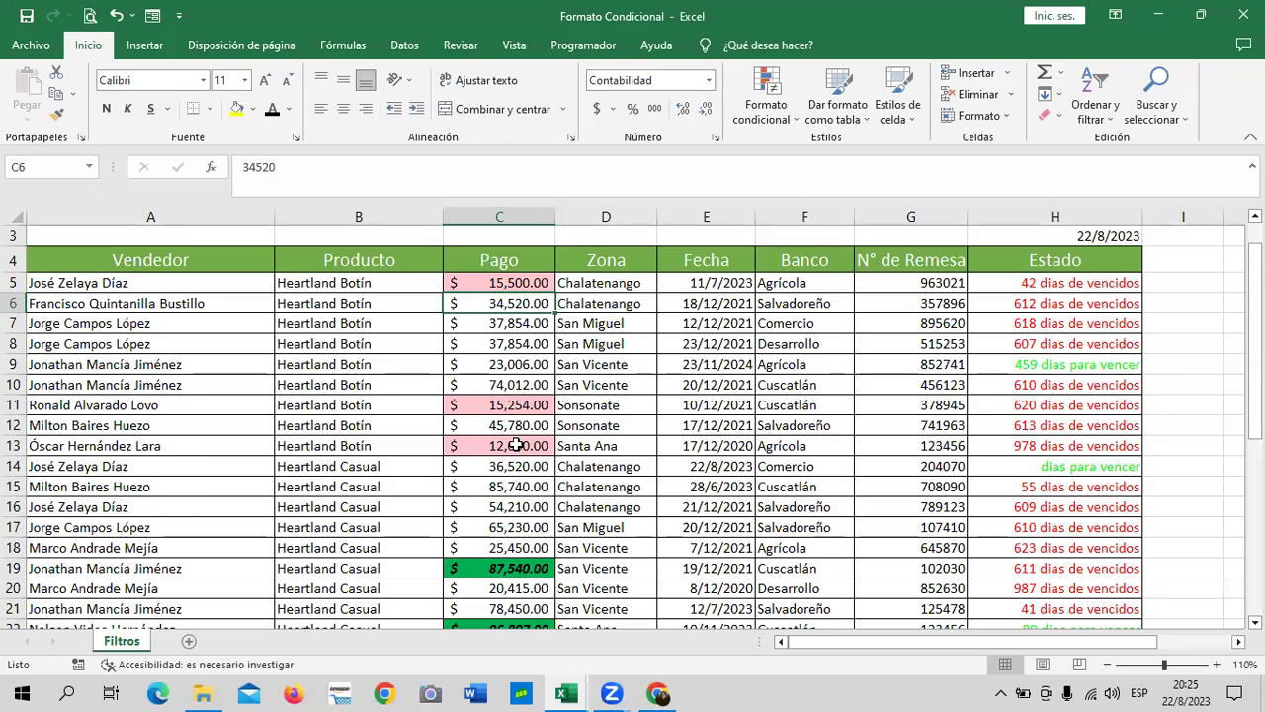
{"action": "scroll", "coordinate": [516, 445], "scroll_direction": "down", "scroll_amount": 2}
{"action": "scroll", "coordinate": [516, 445], "scroll_direction": "down", "scroll_amount": 1}
{"action": "scroll", "coordinate": [516, 445], "scroll_direction": "down", "scroll_amount": 2}
{"action": "scroll", "coordinate": [516, 445], "scroll_direction": "down", "scroll_amount": 1}
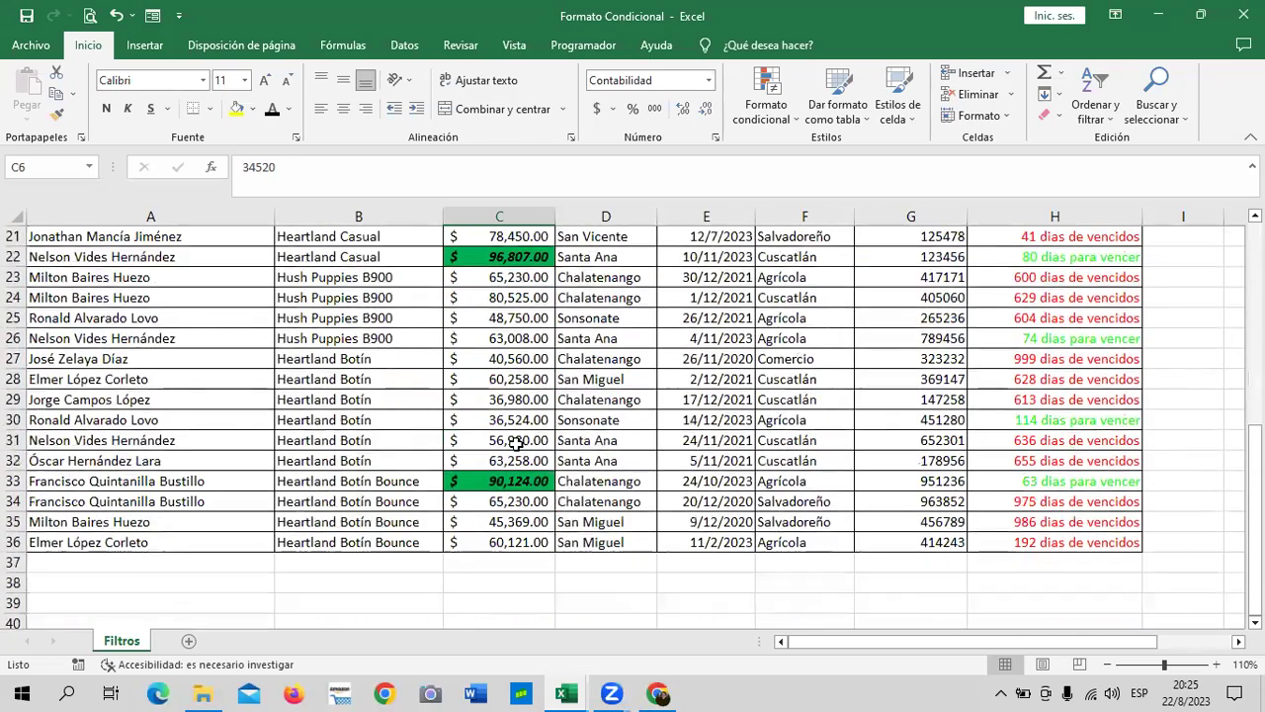
{"action": "scroll", "coordinate": [516, 445], "scroll_direction": "up", "scroll_amount": 4}
{"action": "scroll", "coordinate": [516, 445], "scroll_direction": "up", "scroll_amount": 2}
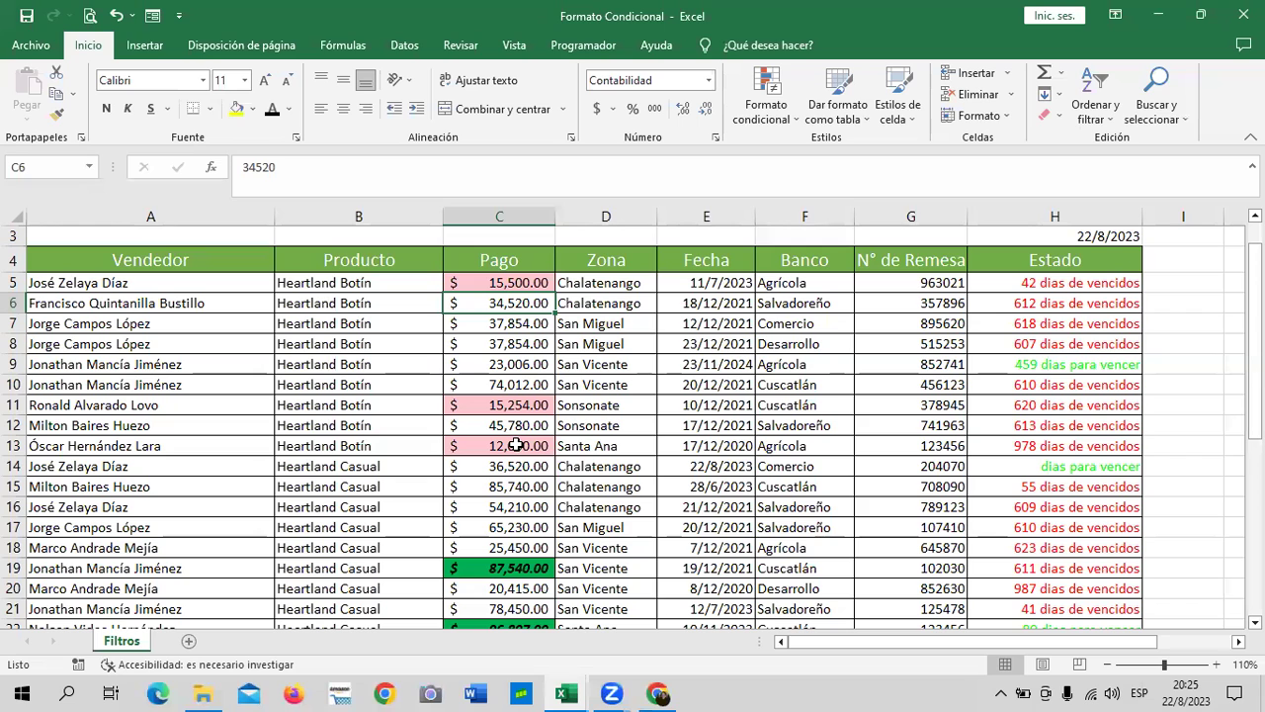
Try 25,500 in C5 through the formula bar and check the newly highlighted C20.
{"action": "left_click", "coordinate": [515, 285]}
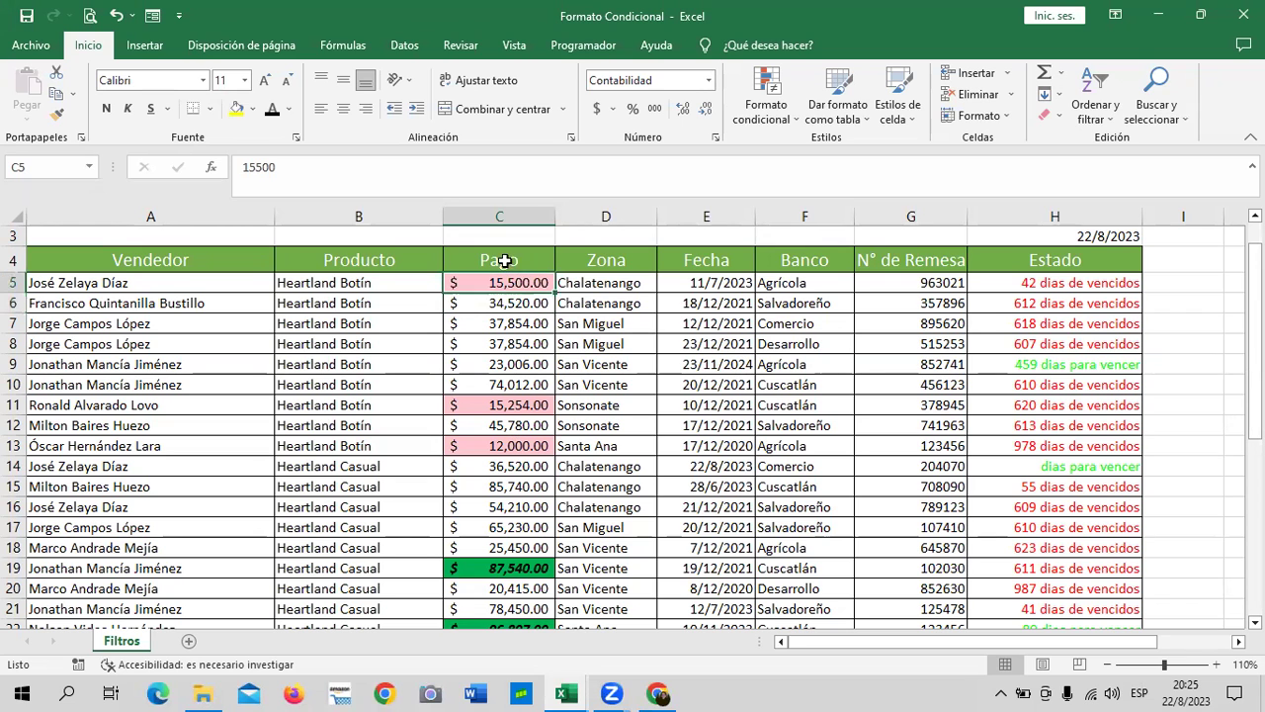
{"action": "left_click", "coordinate": [247, 168]}
{"action": "key", "text": "BackSpace"}
{"action": "type", "text": "2"}
{"action": "key", "text": "Return"}
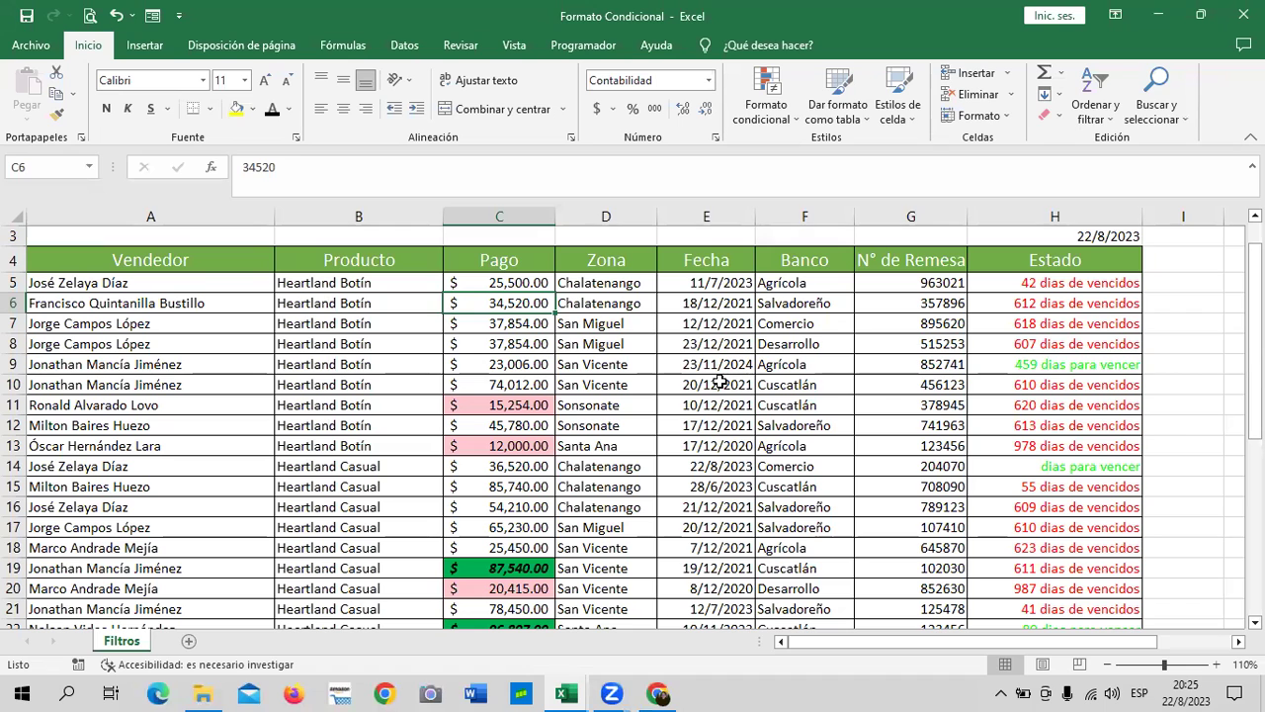
{"action": "scroll", "coordinate": [576, 386], "scroll_direction": "down", "scroll_amount": 2}
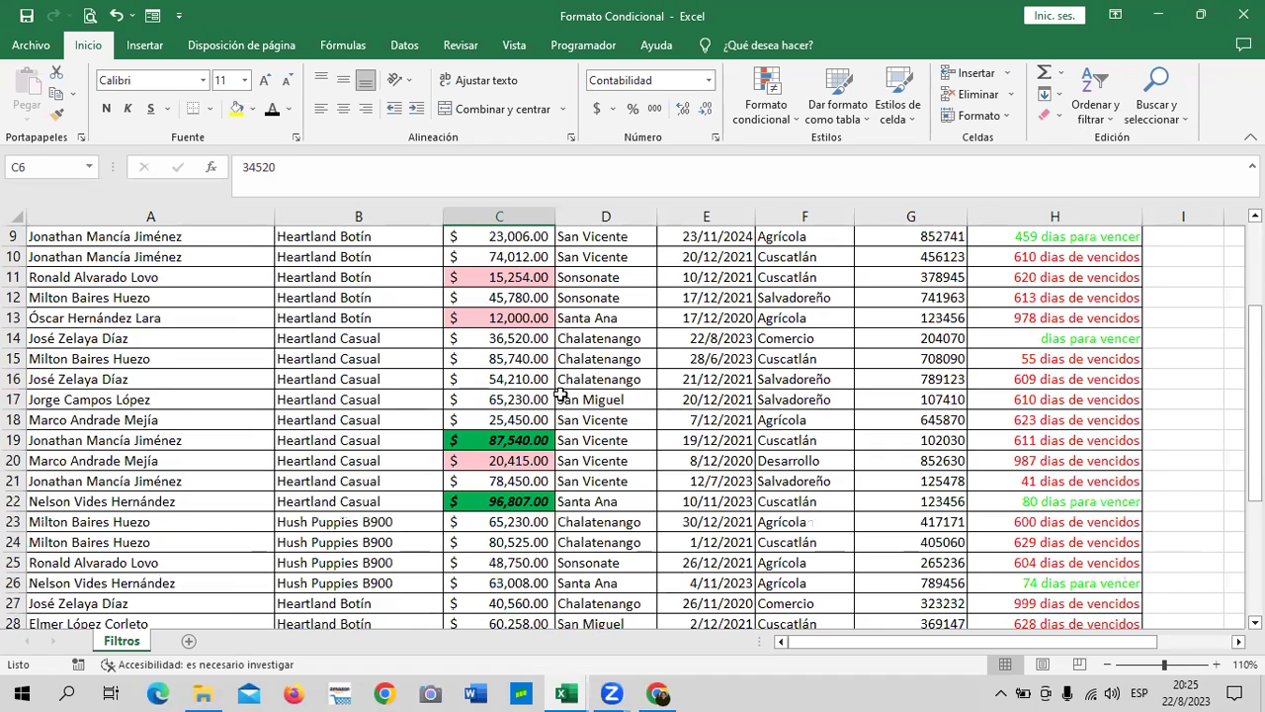
{"action": "left_click", "coordinate": [494, 463]}
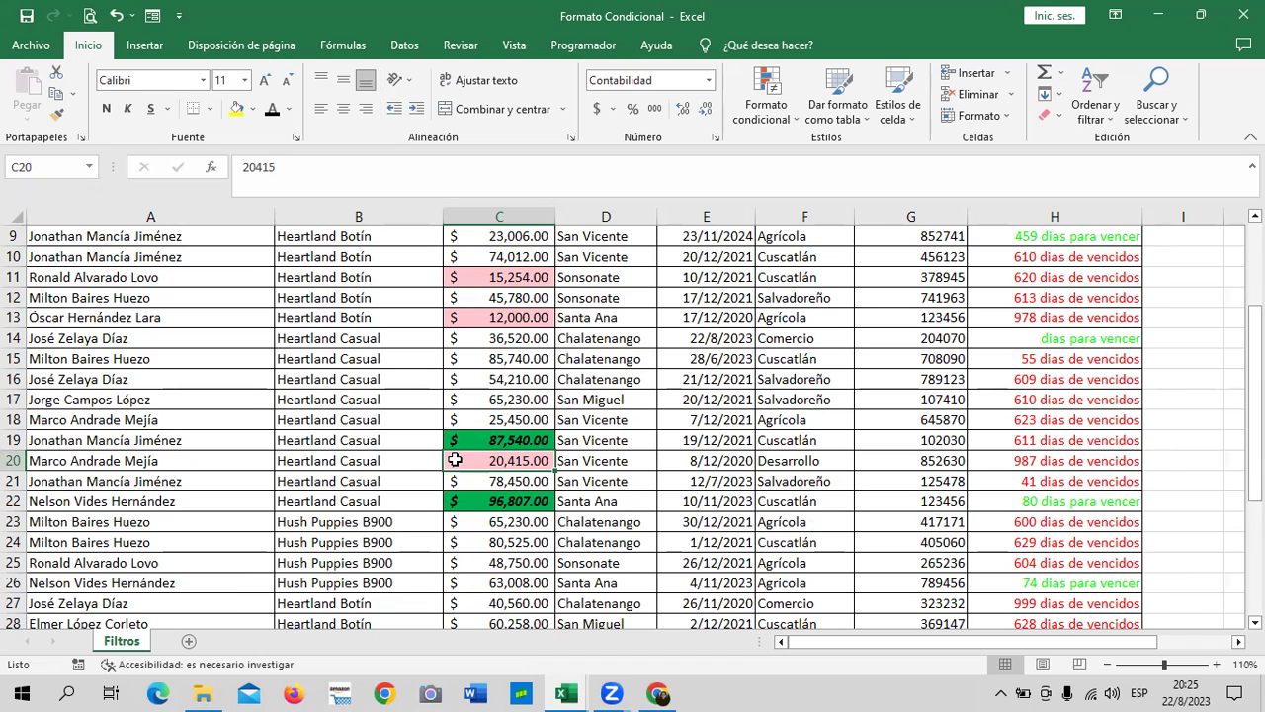
Undo the edit so C5 returns to 15,500, then review the payment cells.
{"action": "left_click", "coordinate": [117, 16]}
{"action": "left_click", "coordinate": [619, 394]}
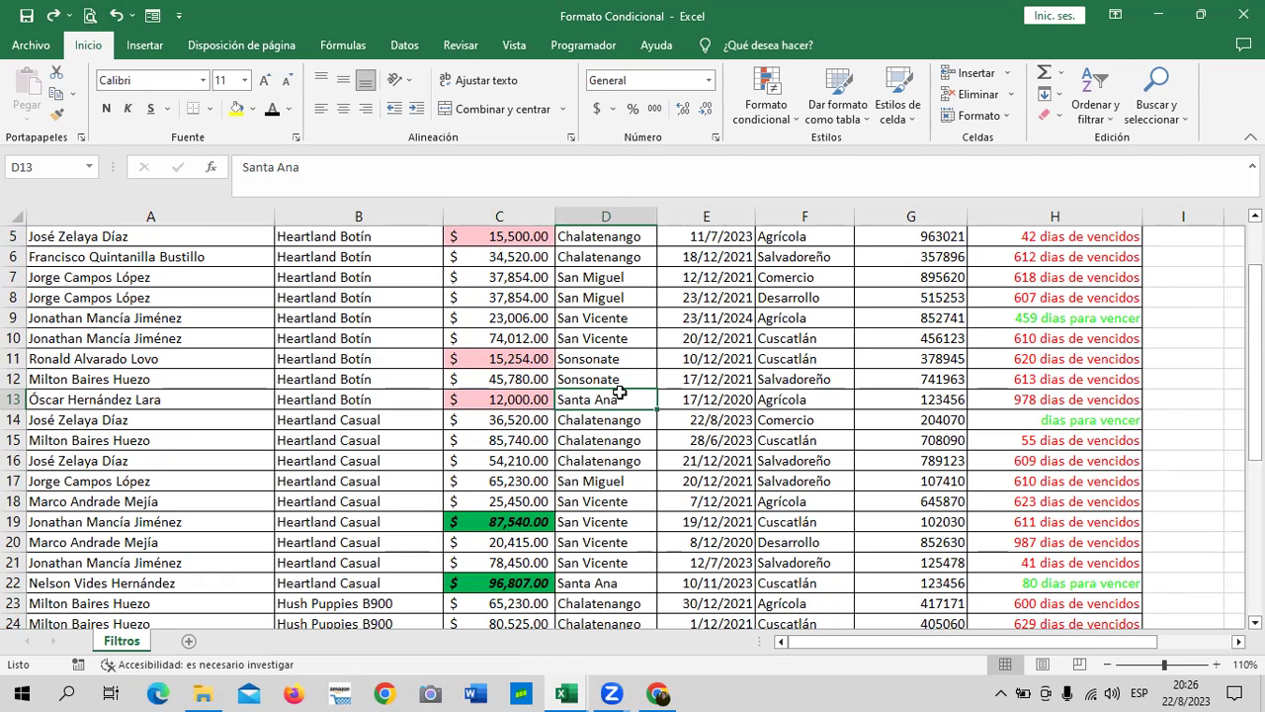
{"action": "left_click", "coordinate": [480, 445]}
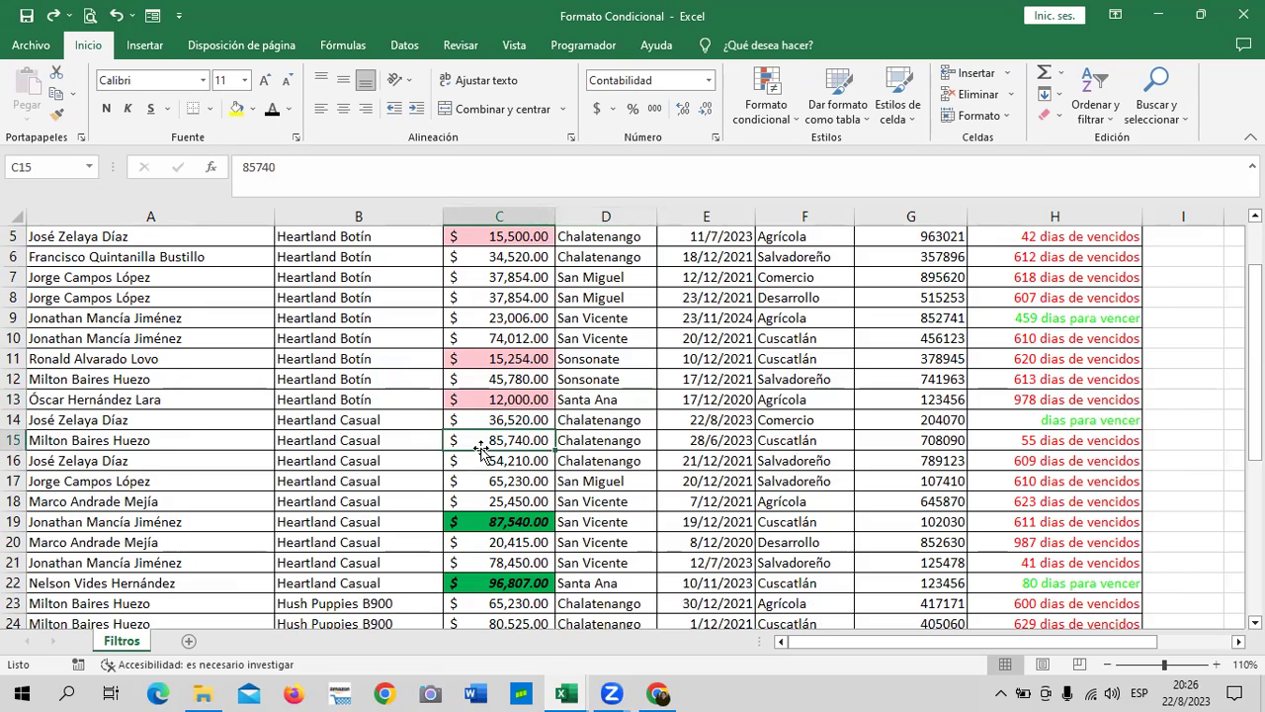
{"action": "scroll", "coordinate": [481, 450], "scroll_direction": "up", "scroll_amount": 2}
{"action": "scroll", "coordinate": [482, 450], "scroll_direction": "down", "scroll_amount": 1}
{"action": "scroll", "coordinate": [481, 450], "scroll_direction": "down", "scroll_amount": 2}
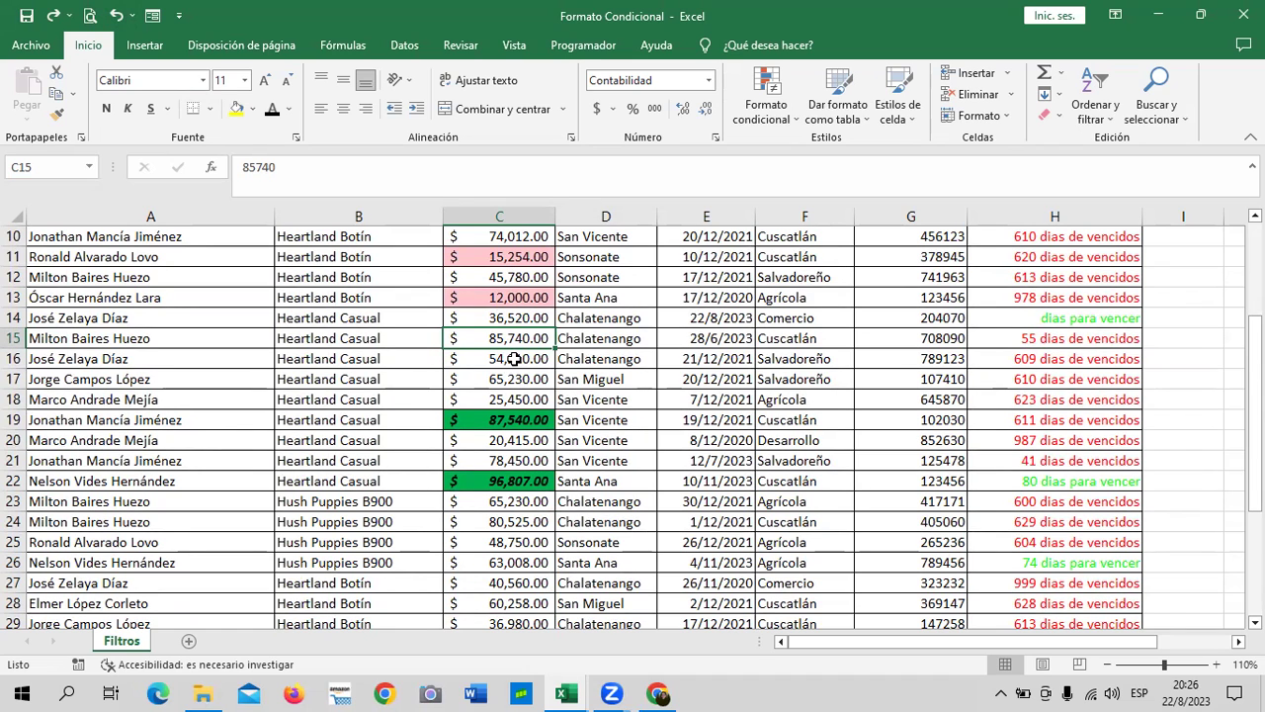
{"action": "mouse_move", "coordinate": [566, 694]}
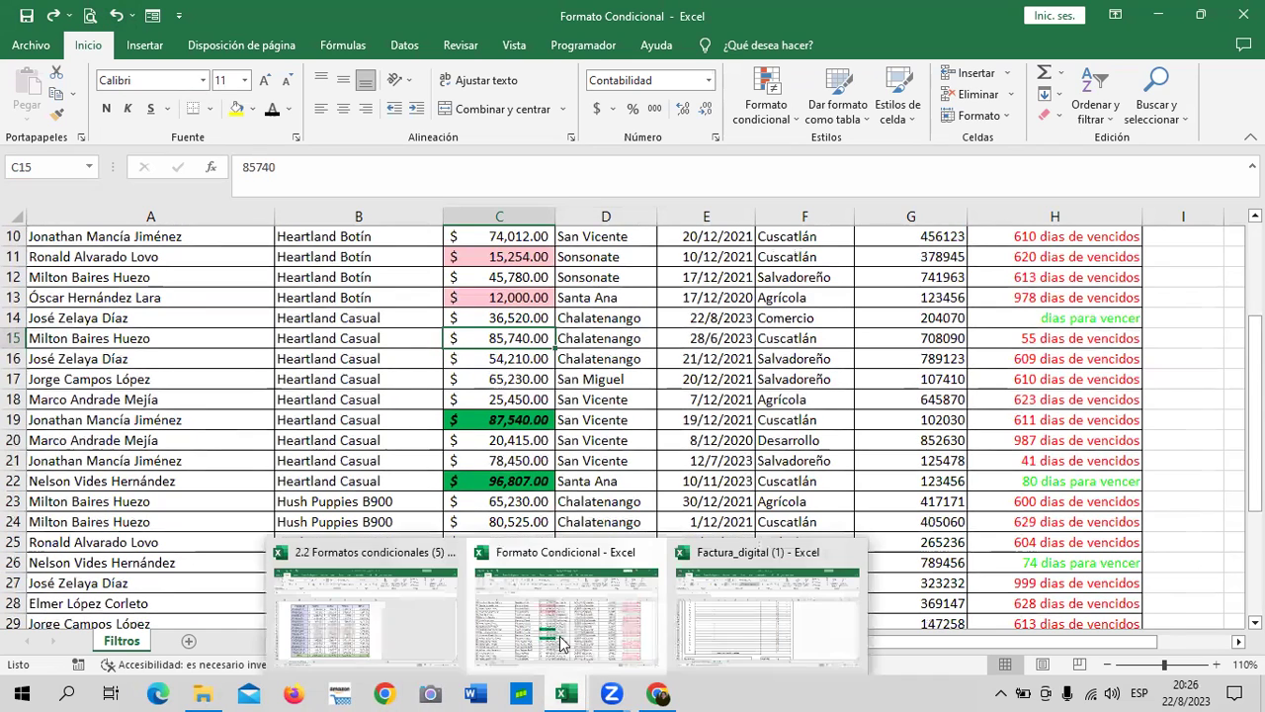
In the 2.2 Formatos condicionales workbook, give TOTAL F3:F17 green gradient data bars.
{"action": "left_click", "coordinate": [364, 635]}
{"action": "left_click", "coordinate": [696, 348]}
{"action": "left_click_drag", "start_coordinate": [641, 283], "coordinate": [632, 580]}
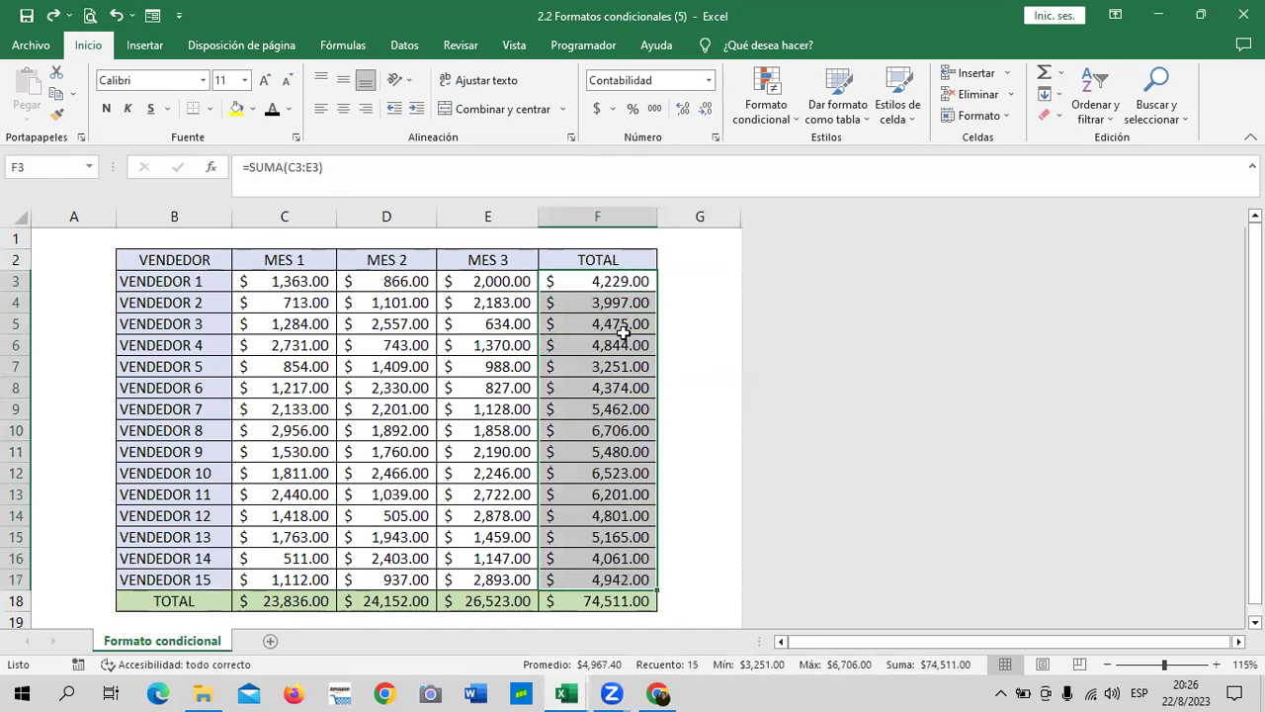
{"action": "left_click", "coordinate": [683, 302]}
{"action": "left_click_drag", "start_coordinate": [613, 280], "coordinate": [619, 579]}
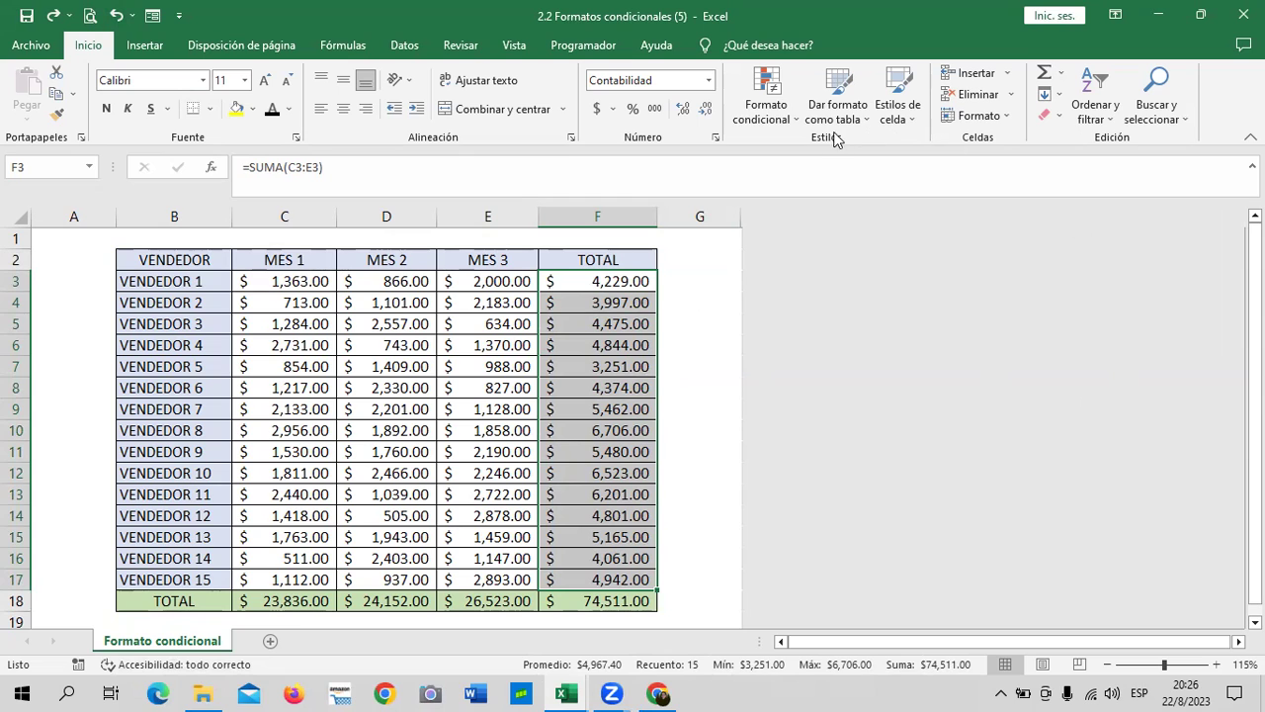
{"action": "left_click", "coordinate": [791, 119]}
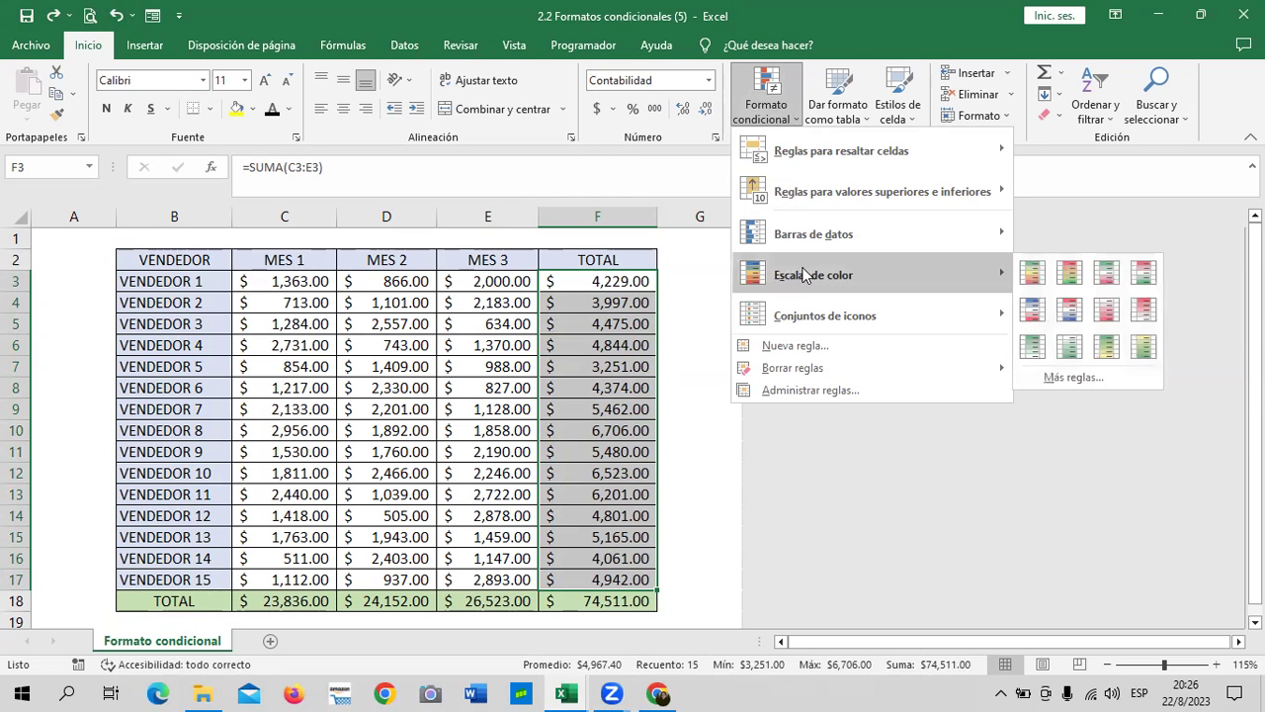
{"action": "mouse_move", "coordinate": [813, 234]}
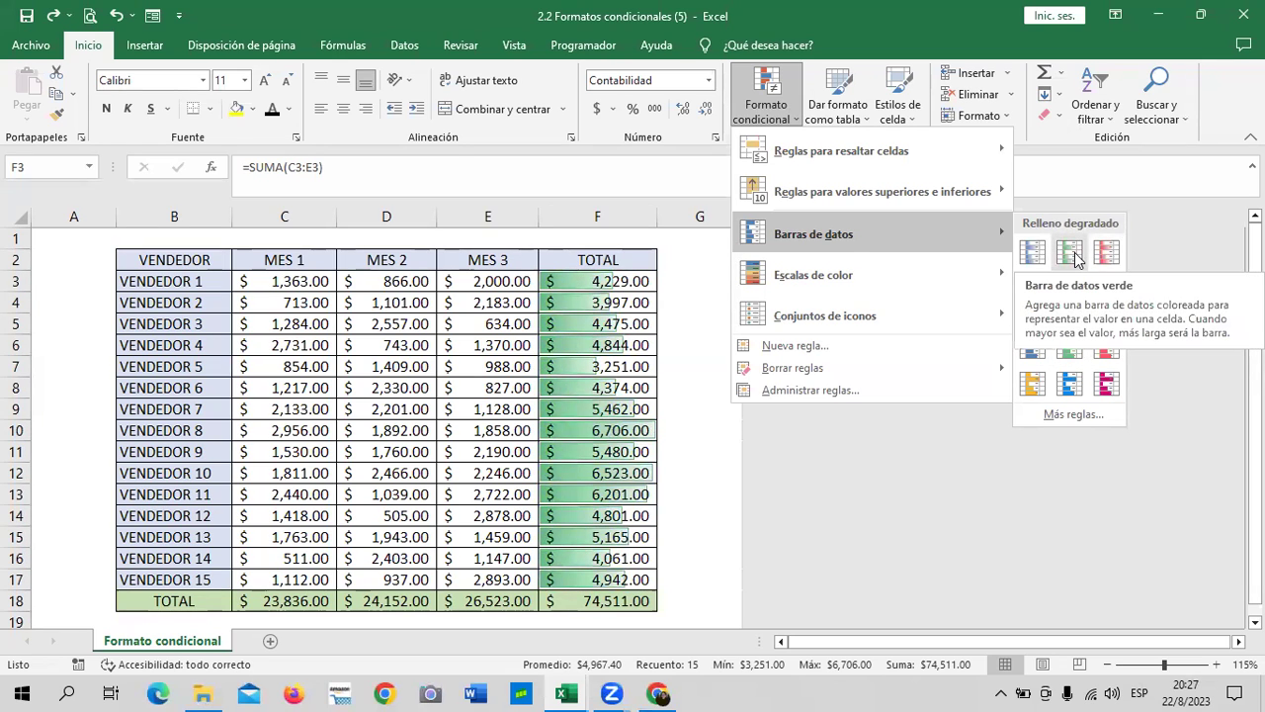
{"action": "left_click", "coordinate": [1074, 254]}
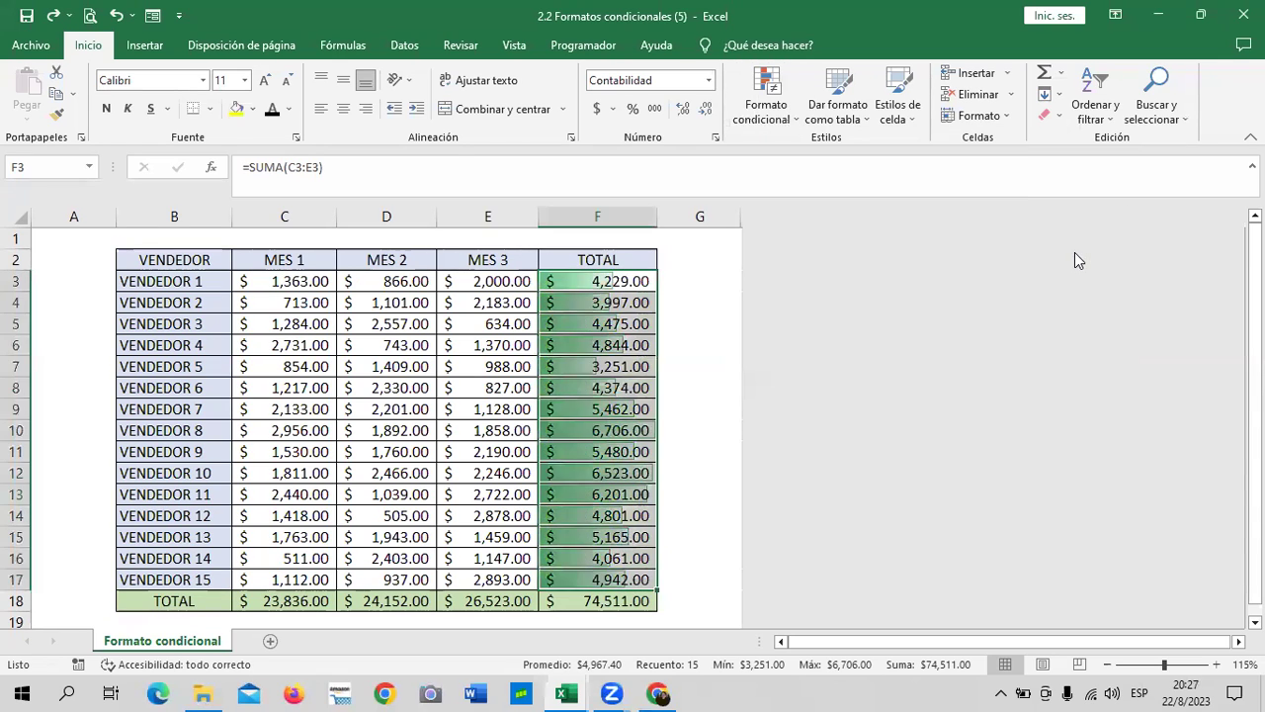
{"action": "left_click", "coordinate": [701, 276]}
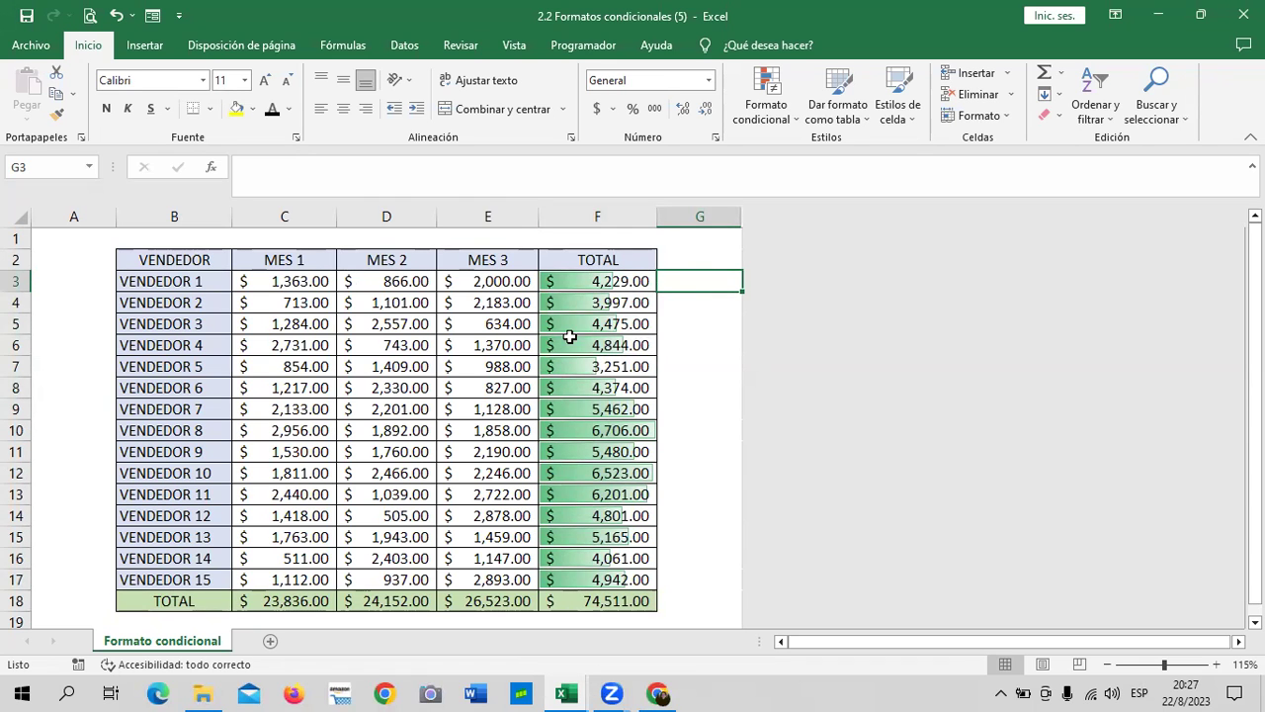
Inspect Vendedor 1's total formula in F3, cancelling an accidental edit.
{"action": "scroll", "coordinate": [571, 333], "scroll_direction": "down", "scroll_amount": 3}
{"action": "scroll", "coordinate": [565, 358], "scroll_direction": "up", "scroll_amount": 2}
{"action": "scroll", "coordinate": [587, 367], "scroll_direction": "up", "scroll_amount": 1}
{"action": "scroll", "coordinate": [588, 368], "scroll_direction": "up", "scroll_amount": 1}
{"action": "left_click", "coordinate": [614, 284]}
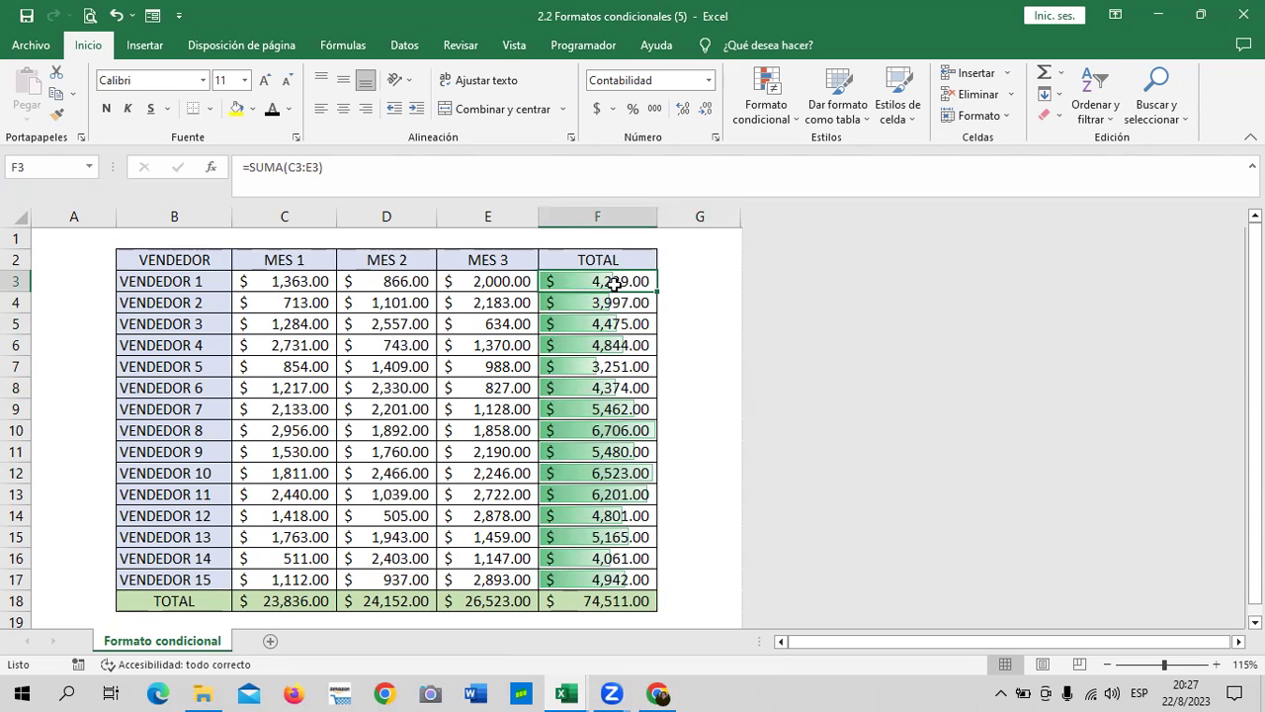
{"action": "left_click", "coordinate": [559, 157]}
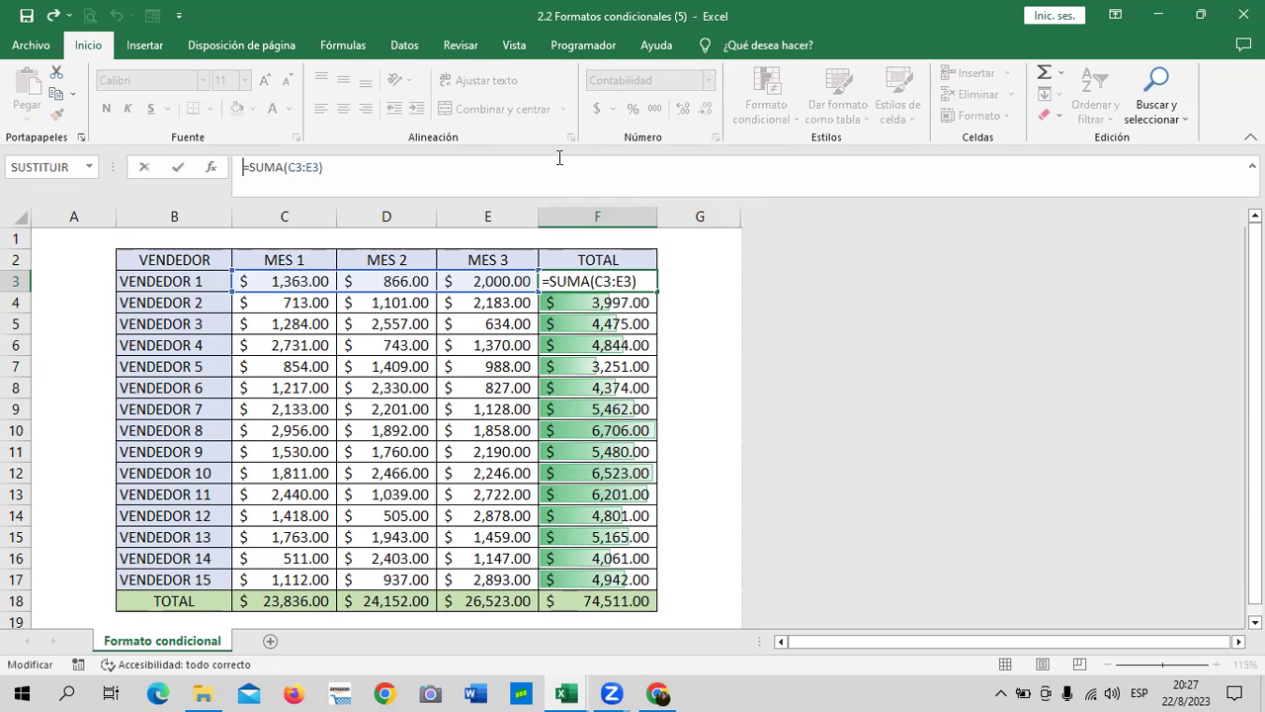
{"action": "type", "text": "="}
{"action": "left_click", "coordinate": [597, 387]}
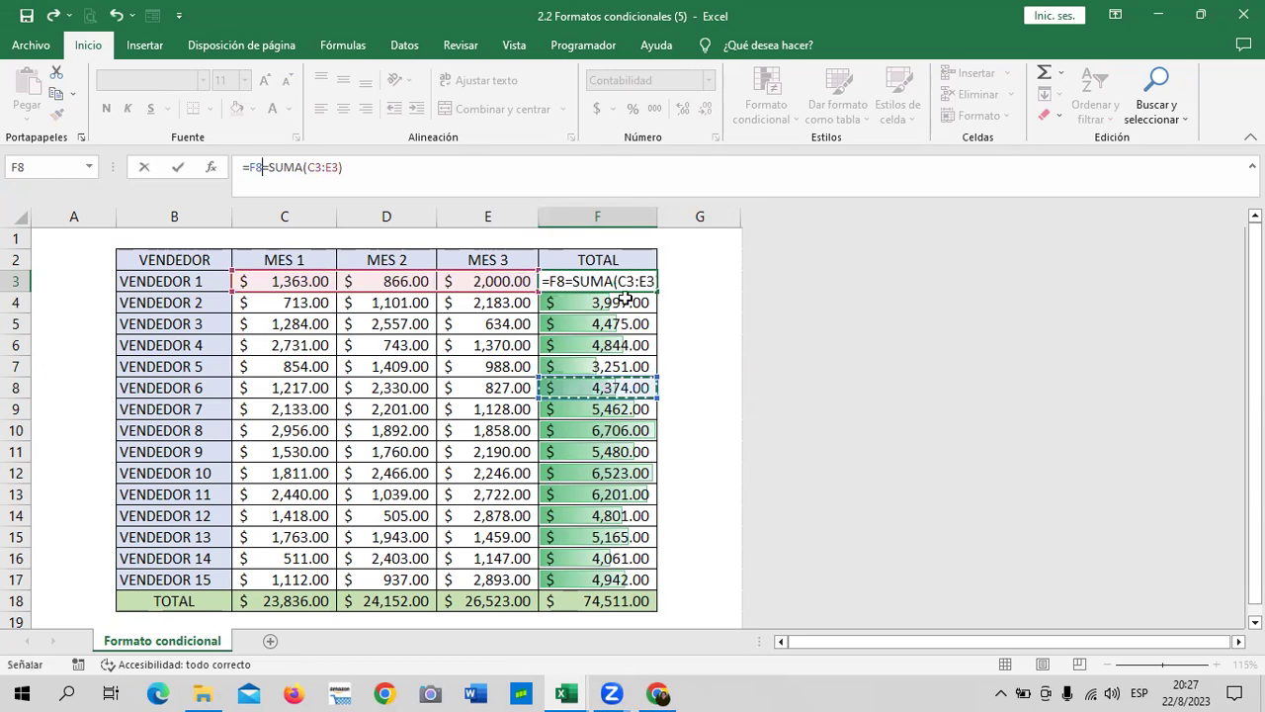
{"action": "key", "text": "Escape"}
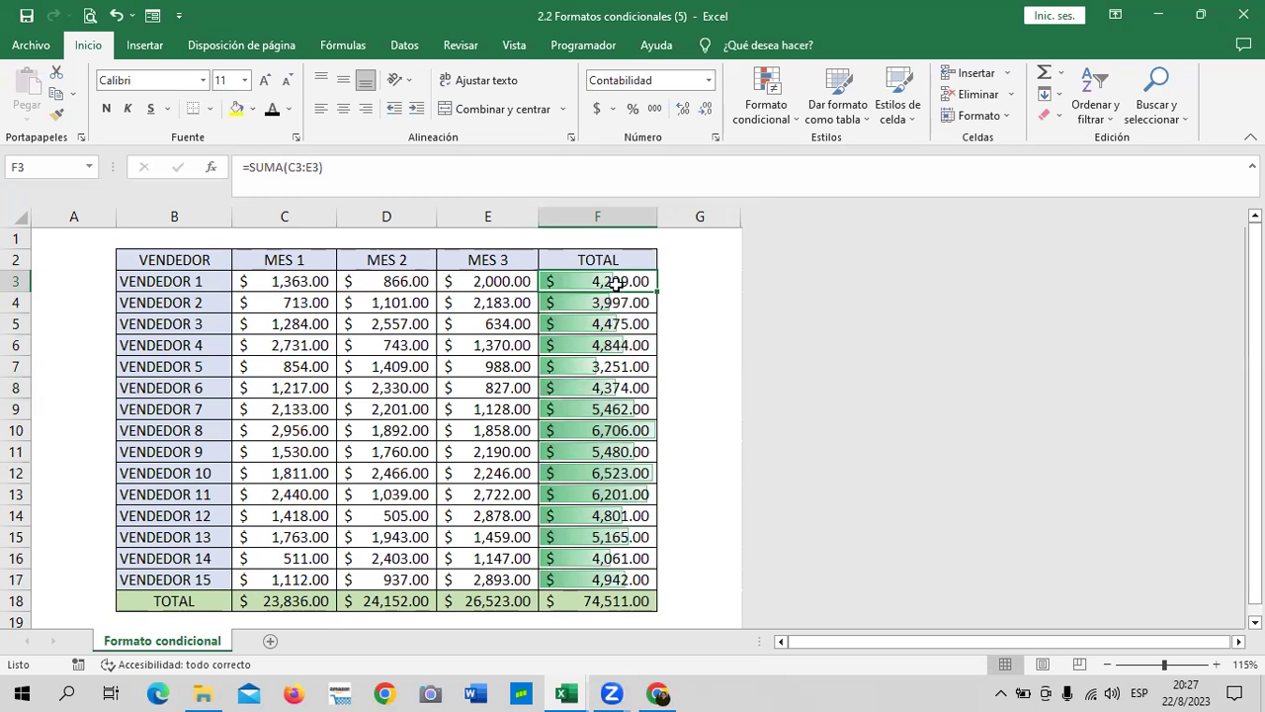
Try Vendedor 1's MES 2 sales in D3 as 1000, then 2000.
{"action": "left_click", "coordinate": [495, 284]}
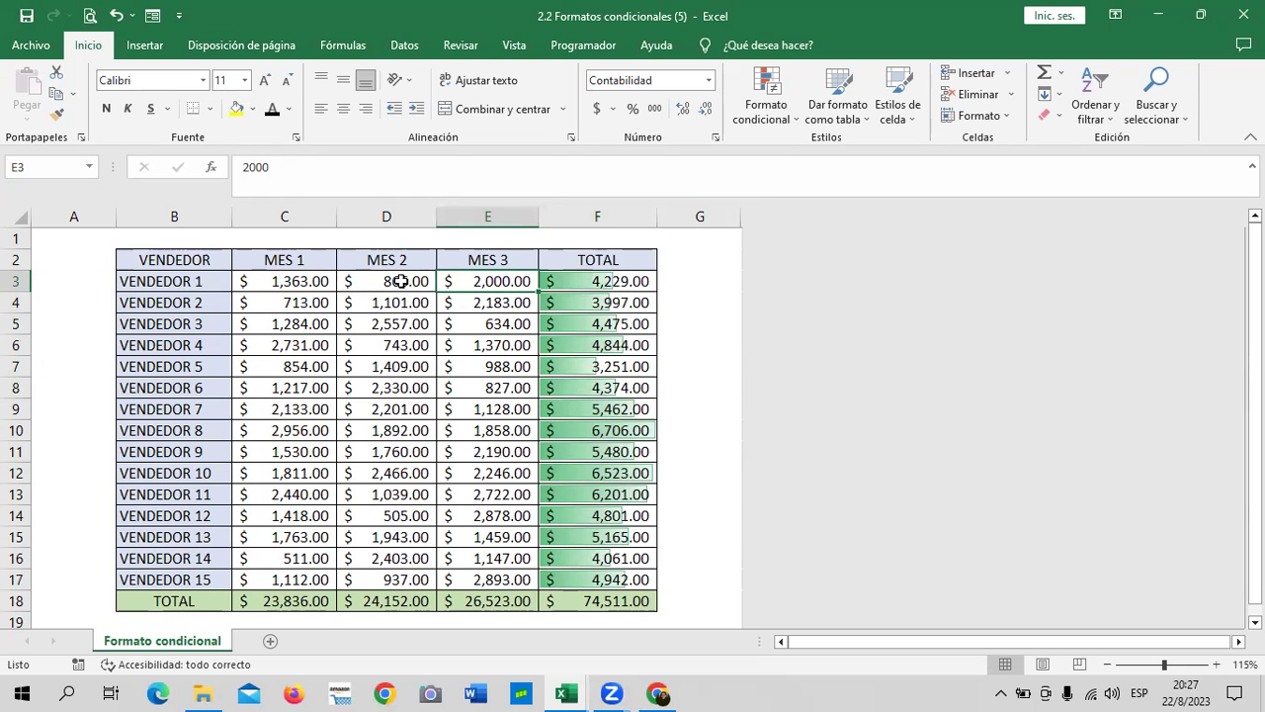
{"action": "left_click", "coordinate": [400, 282]}
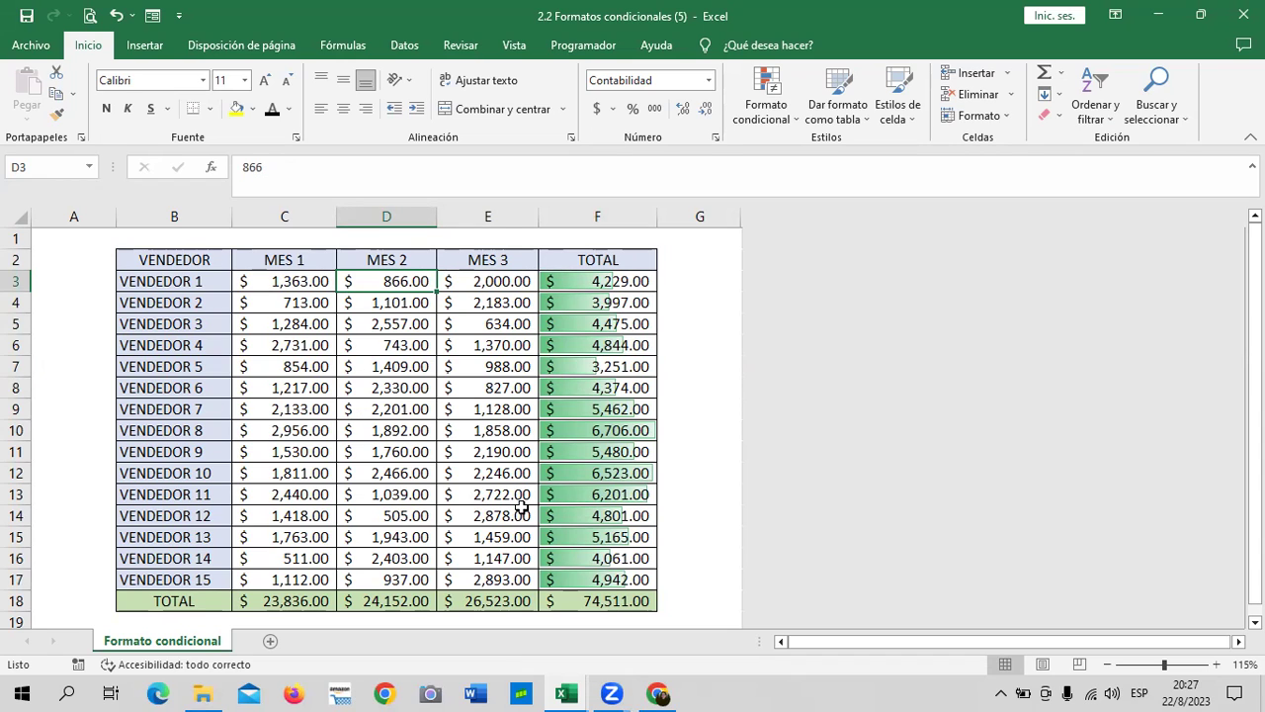
{"action": "type", "text": "1000"}
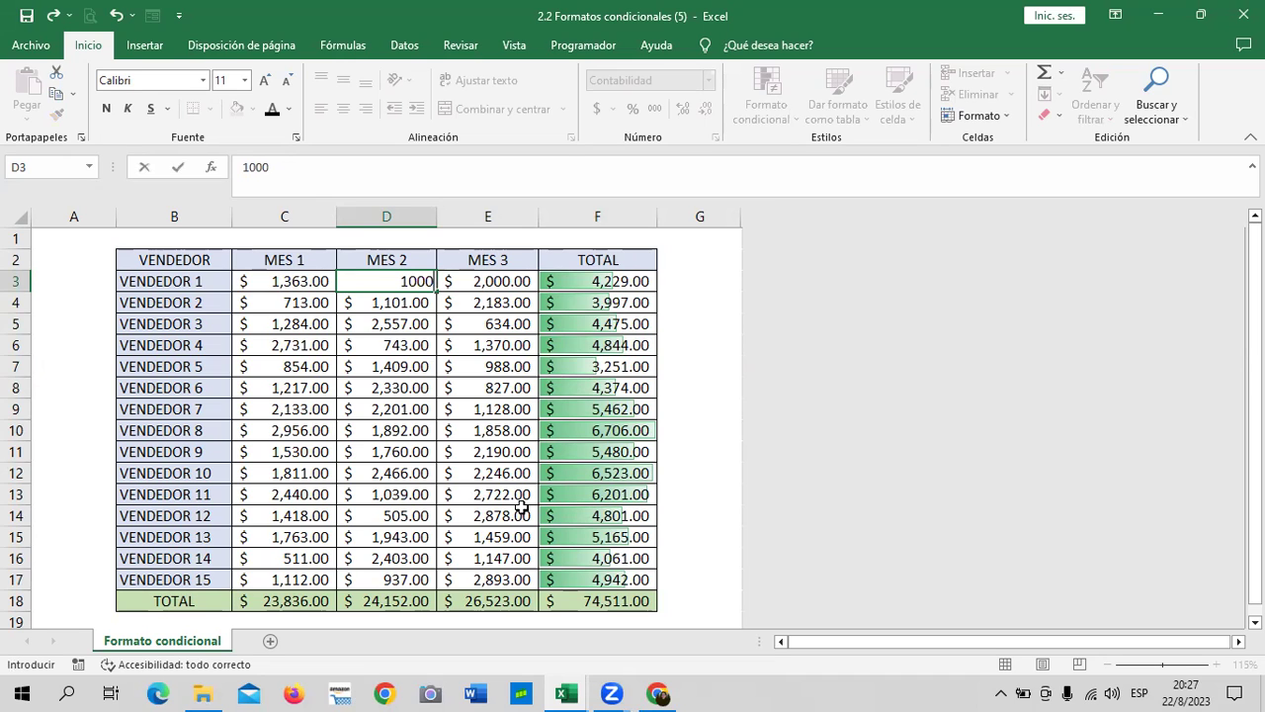
{"action": "key", "text": "Return"}
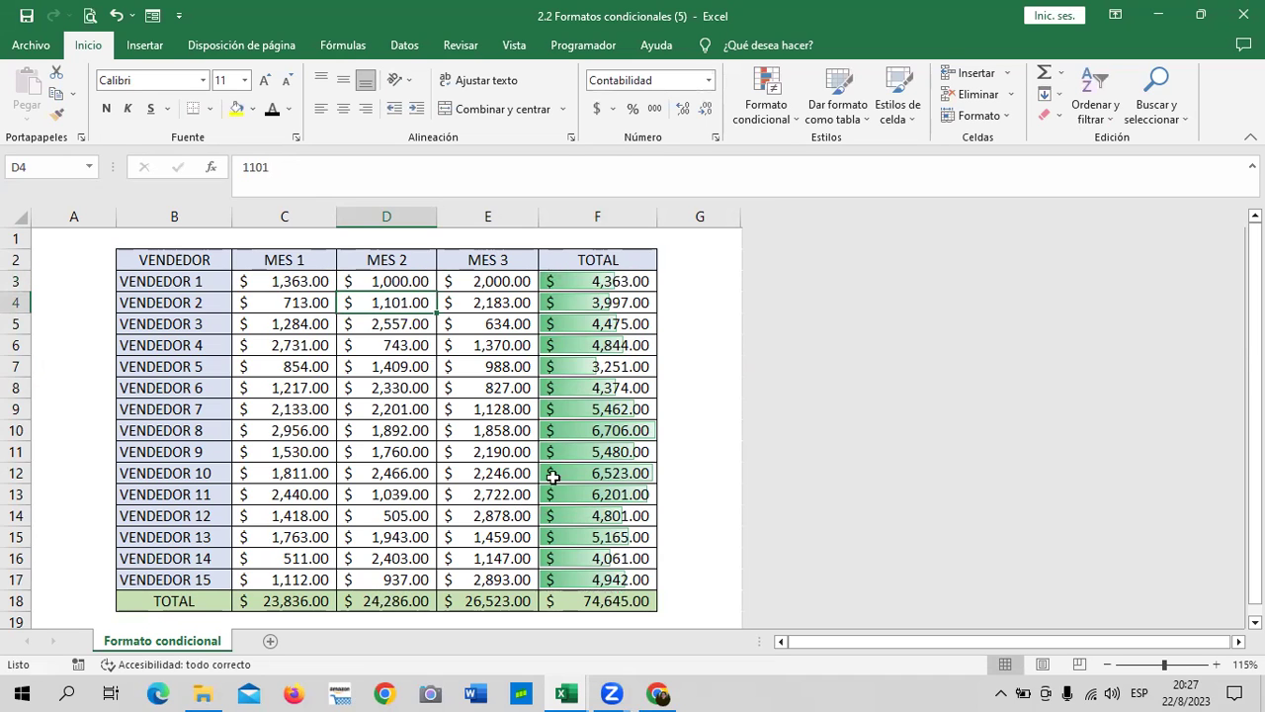
{"action": "left_click", "coordinate": [383, 285]}
{"action": "left_click", "coordinate": [266, 164]}
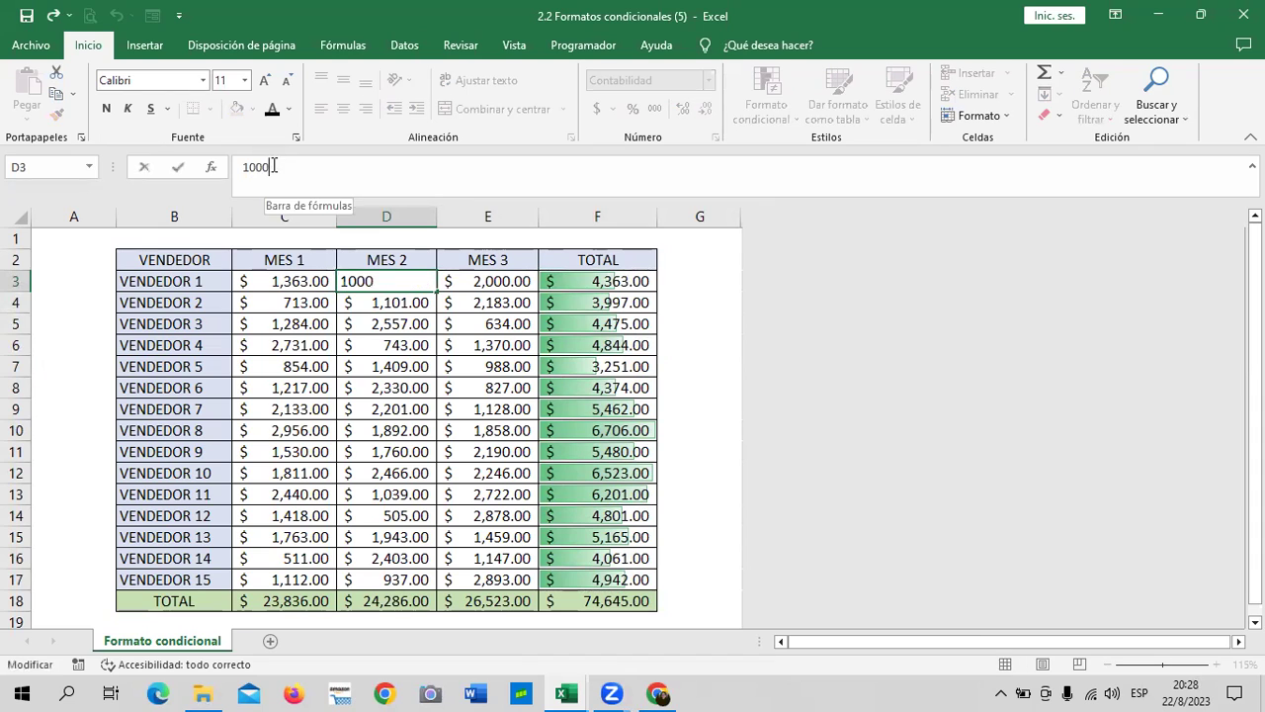
{"action": "key", "text": "Home"}
{"action": "key", "text": "Delete"}
{"action": "type", "text": "2"}
{"action": "key", "text": "Return"}
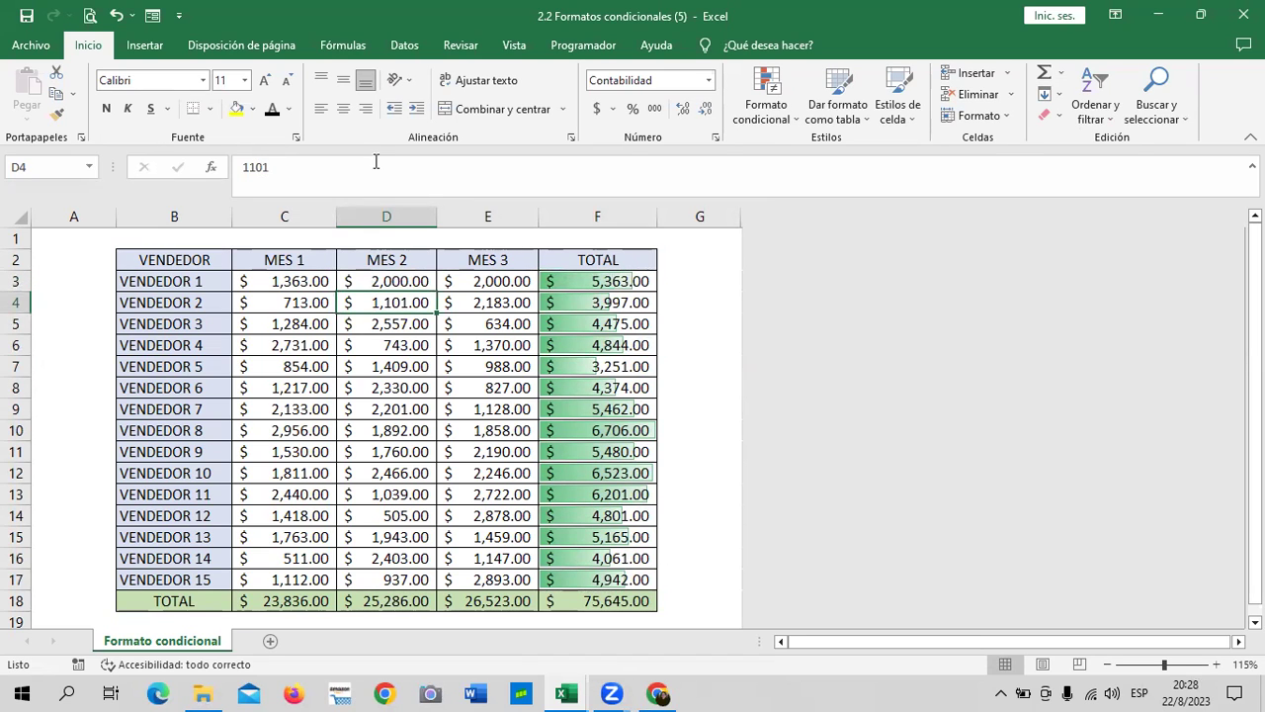
Change D3 to 3000 and then 200 to watch the data bars respond.
{"action": "left_click", "coordinate": [386, 285]}
{"action": "left_click", "coordinate": [245, 166]}
{"action": "key", "text": "Delete"}
{"action": "type", "text": "3000"}
{"action": "key", "text": "Return"}
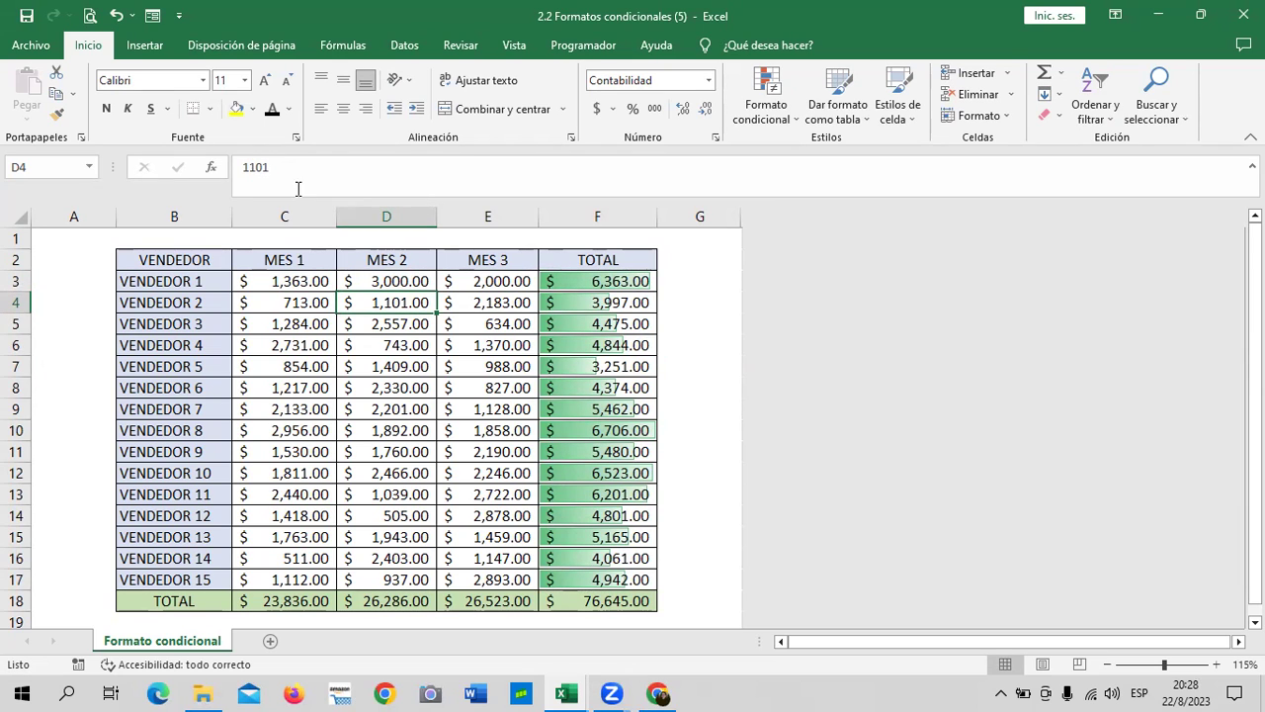
{"action": "left_click", "coordinate": [352, 280]}
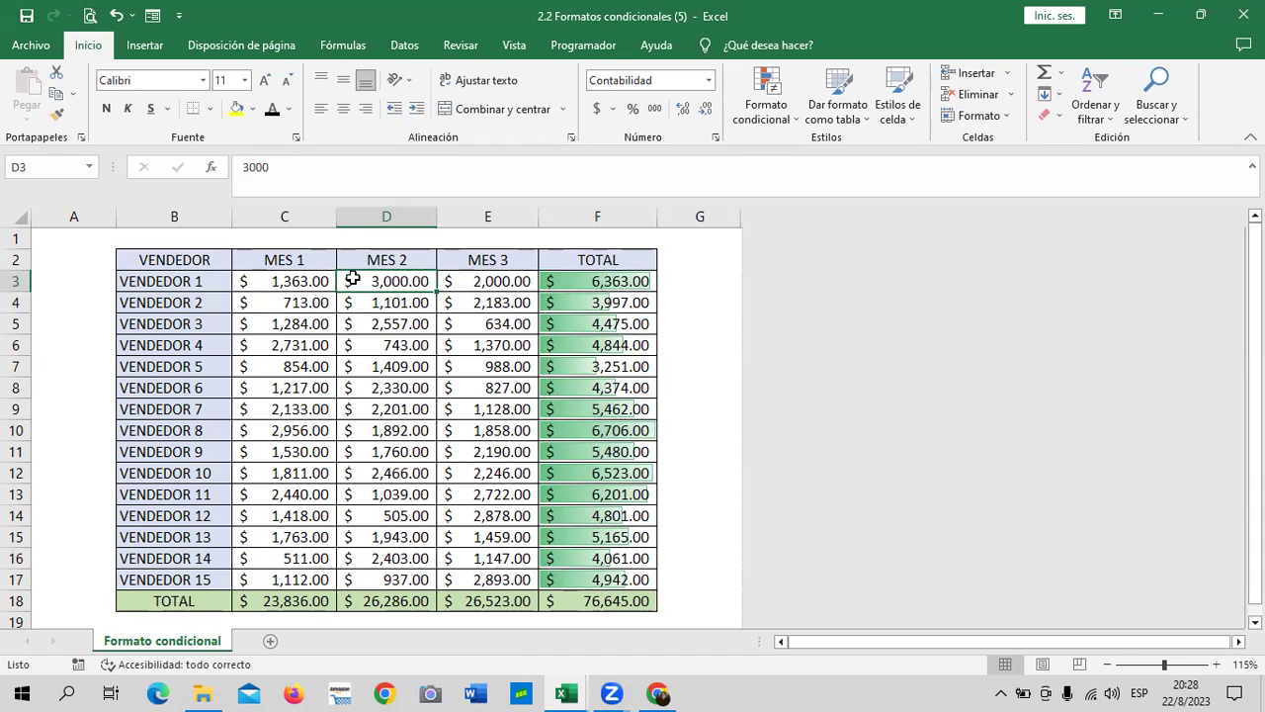
{"action": "type", "text": "200"}
{"action": "key", "text": "Return"}
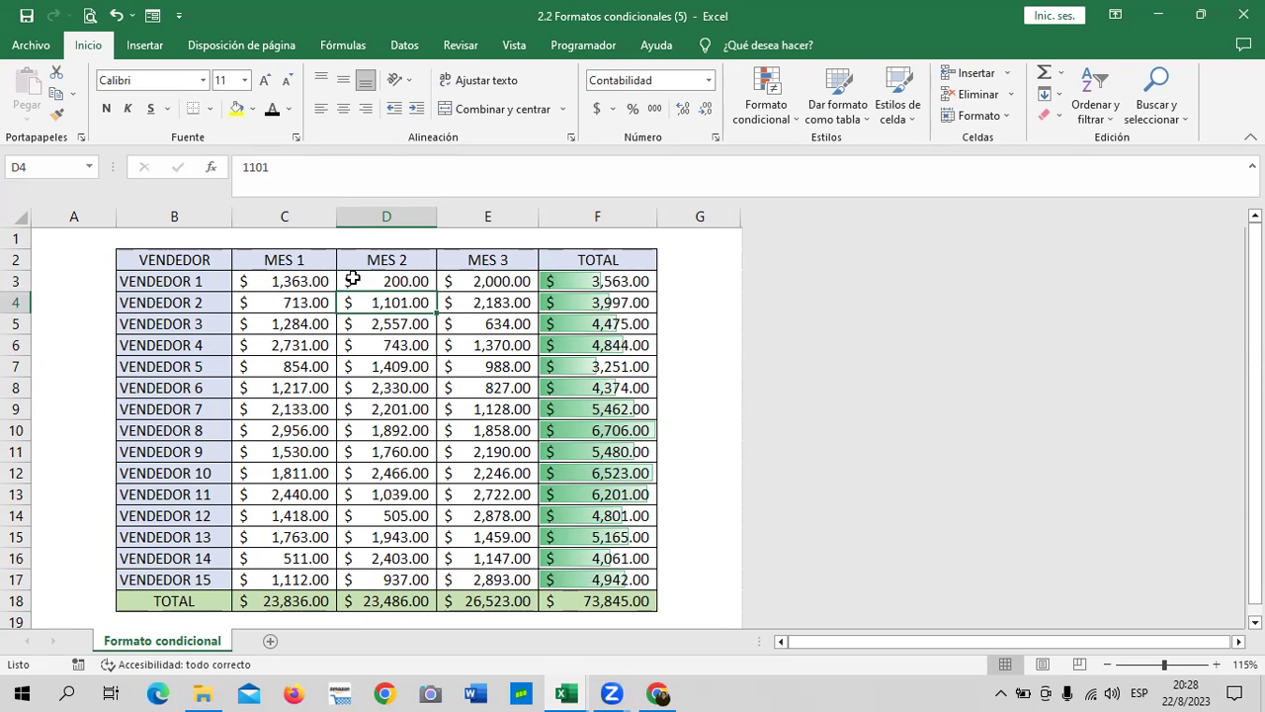
Set MES 2 sales to 850 for Vendedor 2 in D4 and Vendedor 1 in D3.
{"action": "type", "text": "850"}
{"action": "key", "text": "Return"}
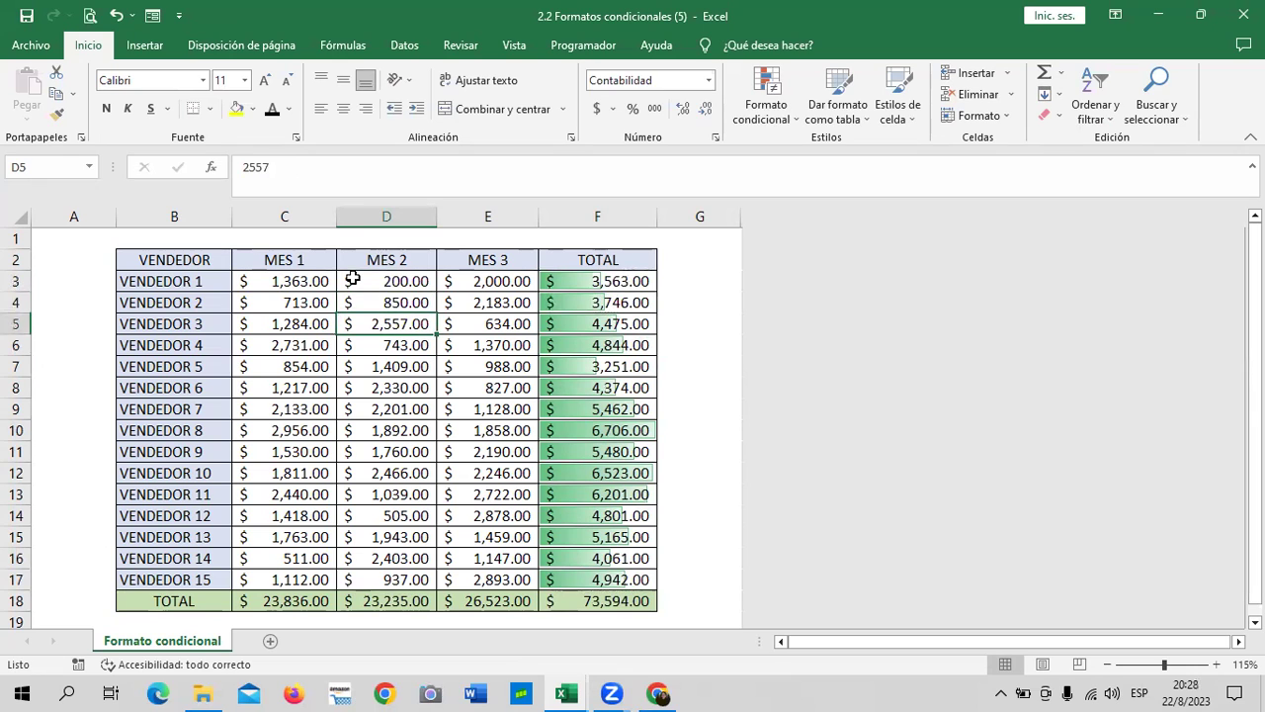
{"action": "left_click", "coordinate": [372, 282]}
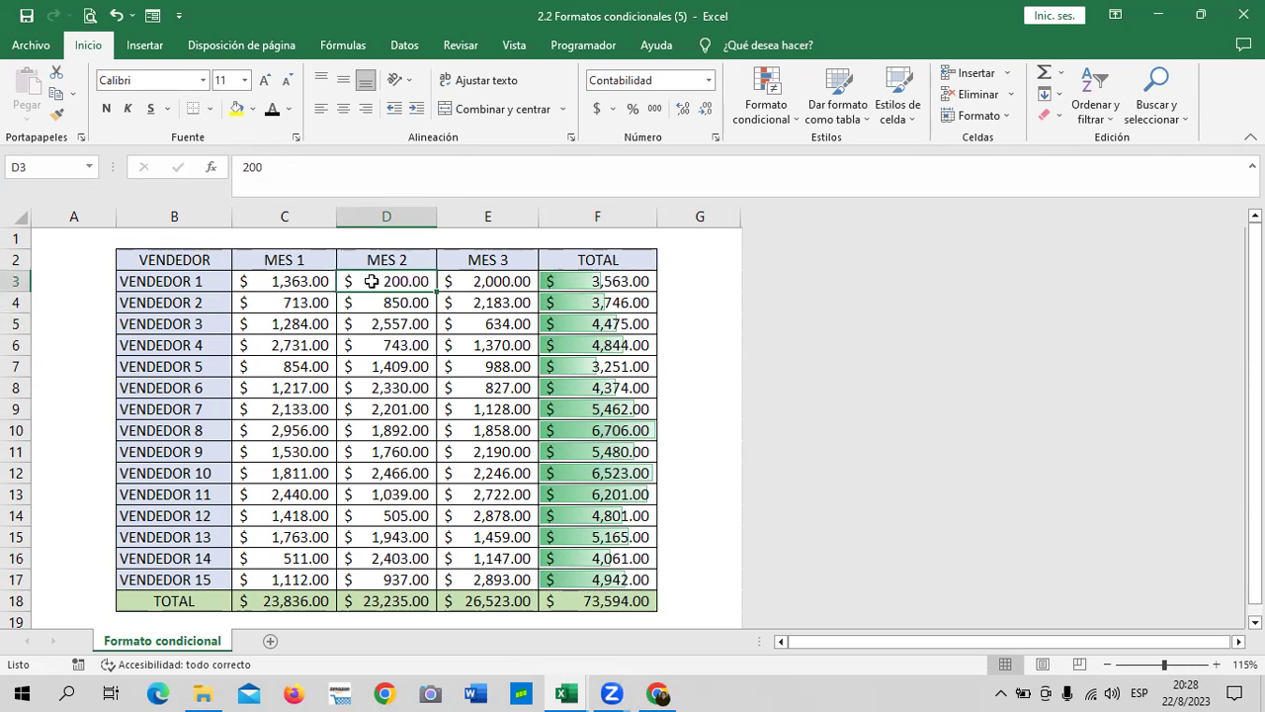
{"action": "type", "text": "850"}
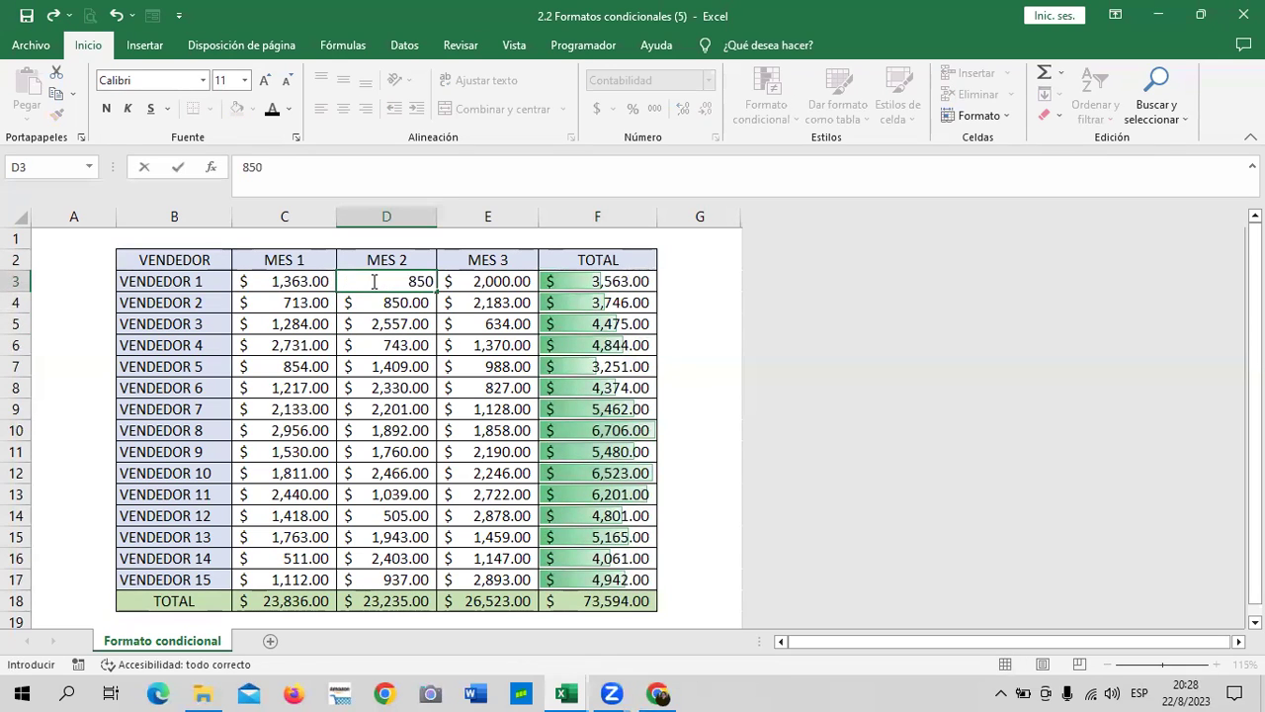
{"action": "key", "text": "Return"}
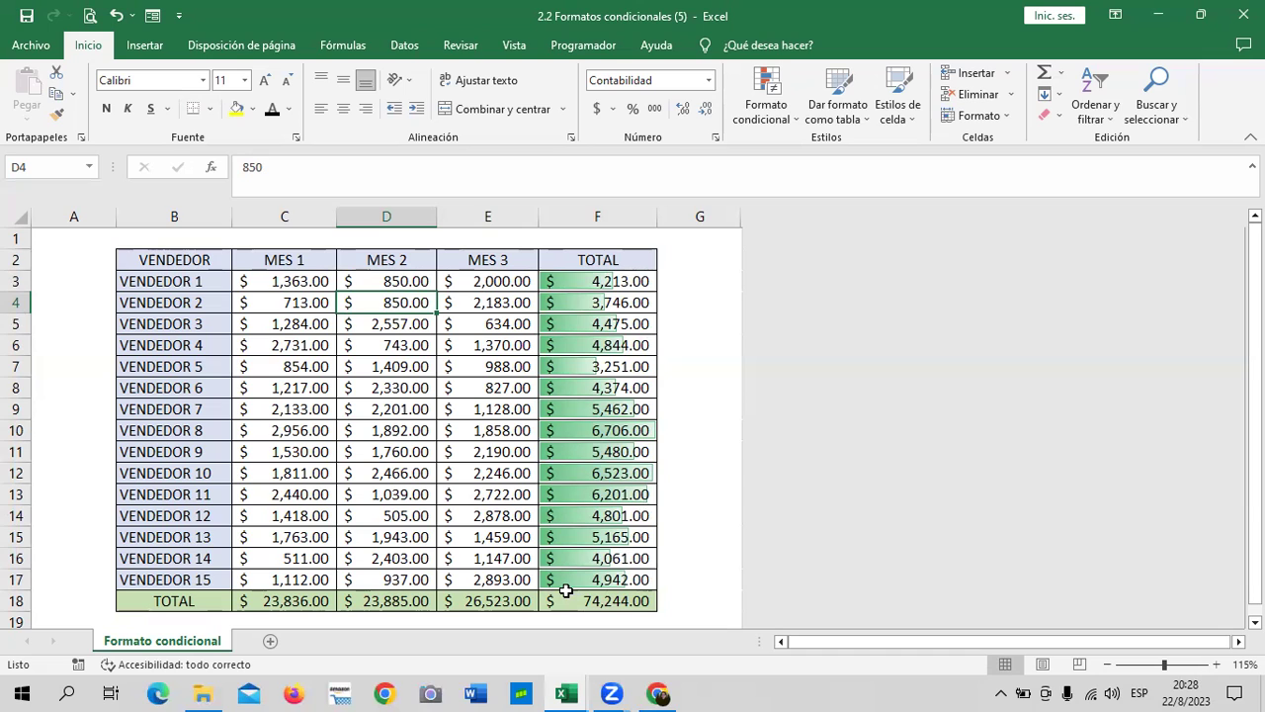
Check the recalculated TOTAL formulas in F10, F12, F7 and F4.
{"action": "left_click", "coordinate": [591, 432]}
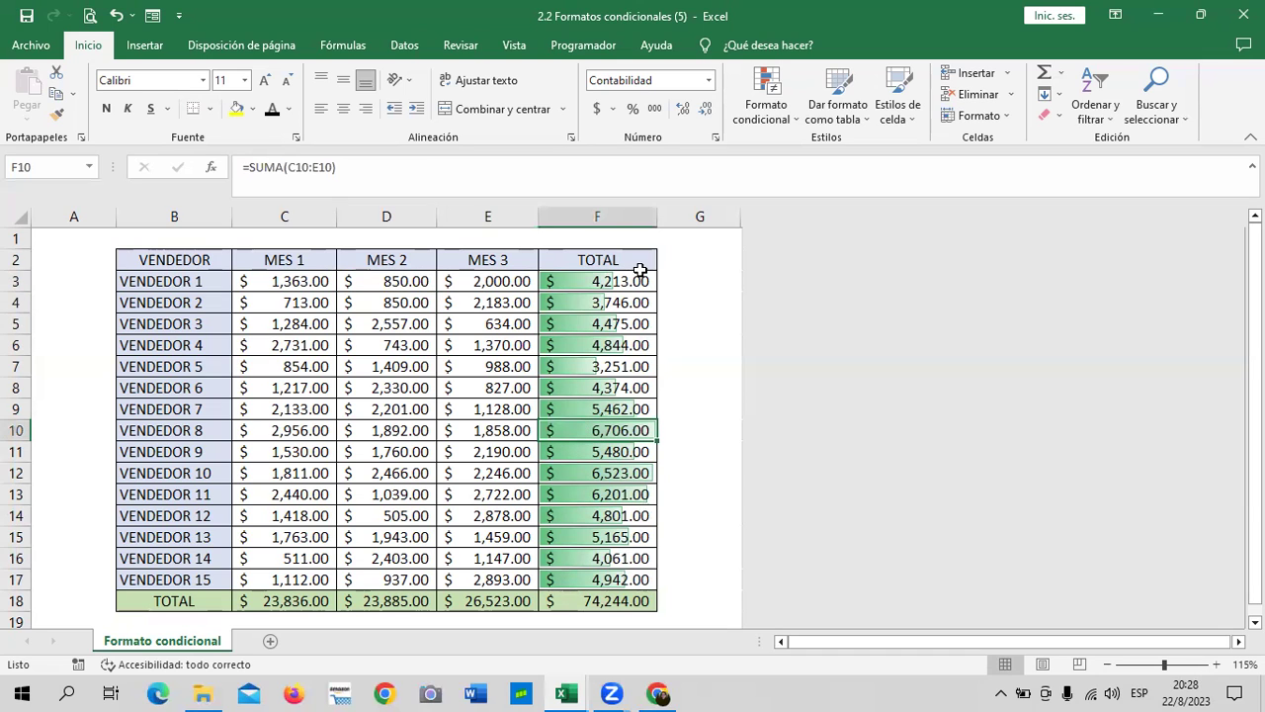
{"action": "left_click", "coordinate": [639, 469]}
{"action": "left_click", "coordinate": [644, 430]}
{"action": "left_click", "coordinate": [680, 392]}
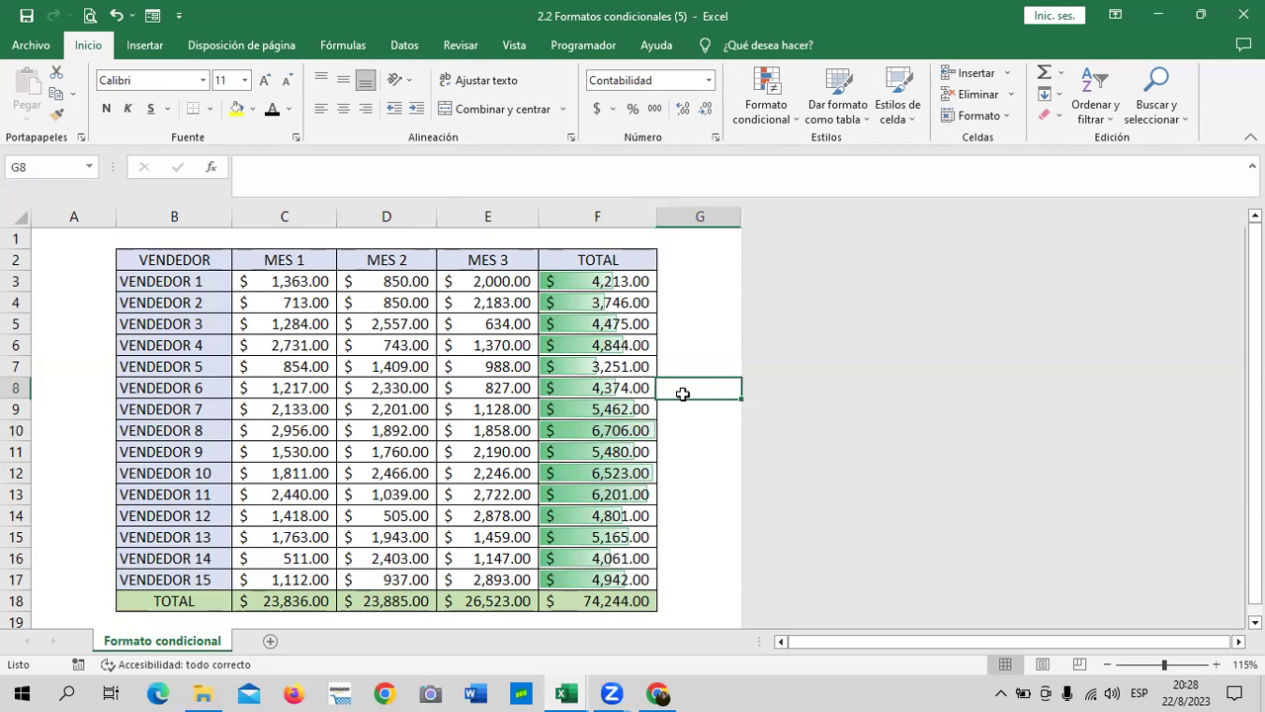
{"action": "left_click", "coordinate": [561, 367]}
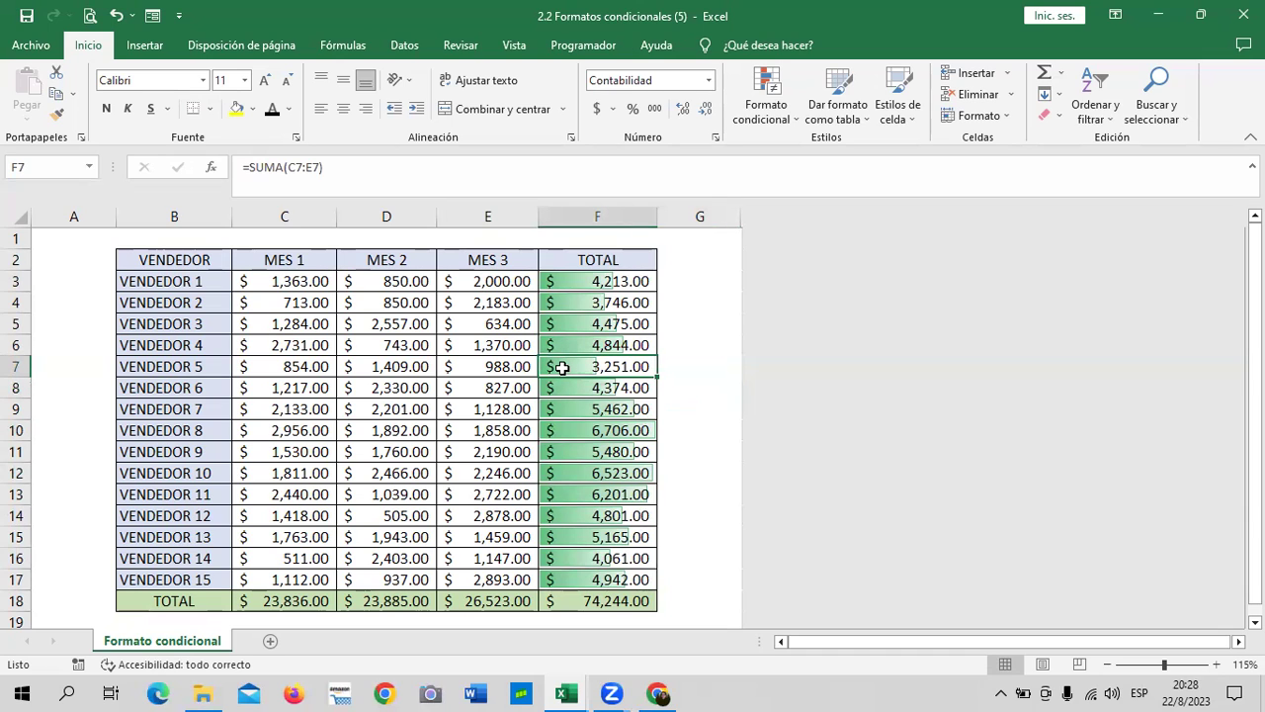
{"action": "left_click", "coordinate": [564, 301]}
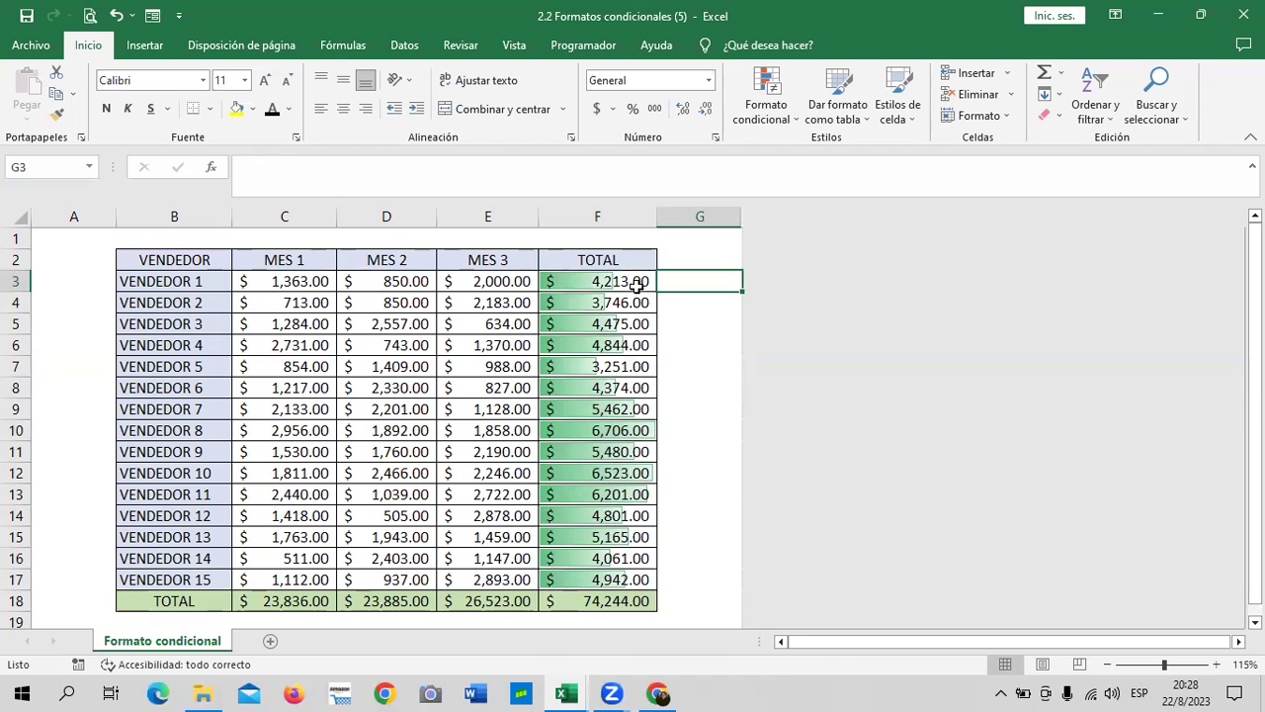
Leave the totals unchanged, then select MES 1 sales C3:C17 and open Formato condicional.
{"action": "left_click_drag", "start_coordinate": [633, 283], "coordinate": [645, 560]}
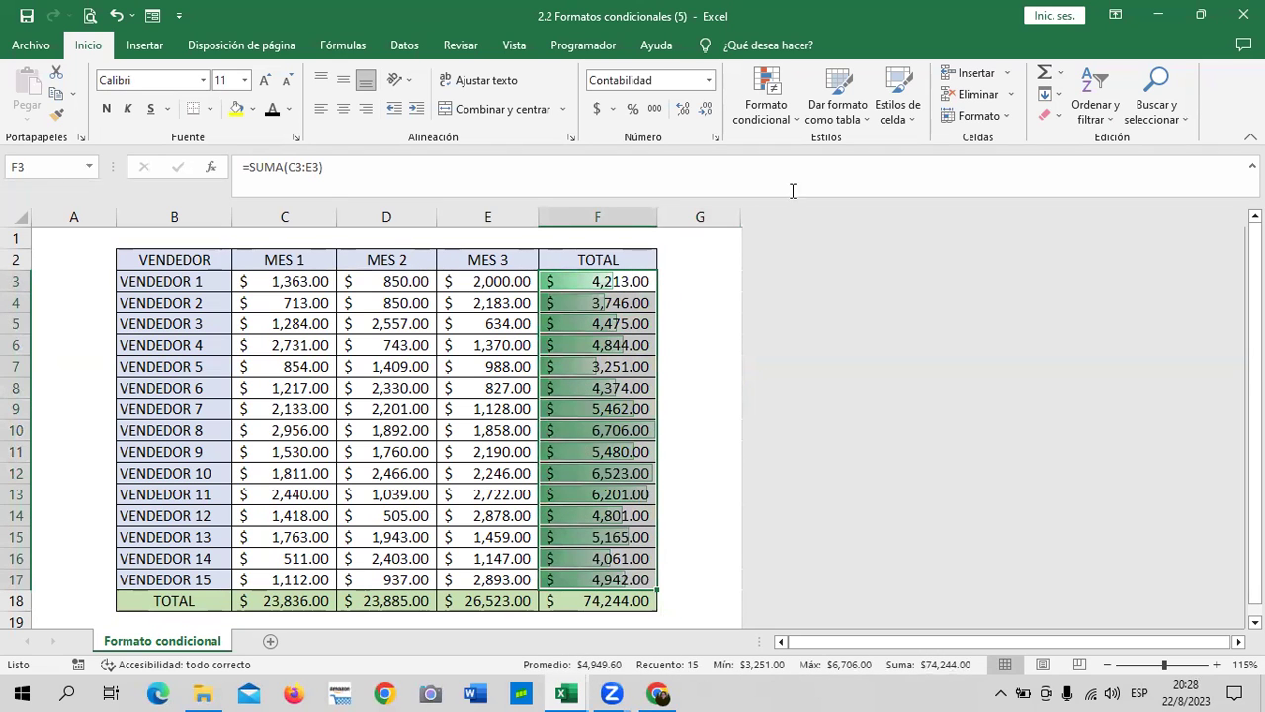
{"action": "left_click", "coordinate": [618, 283]}
{"action": "left_click", "coordinate": [772, 119]}
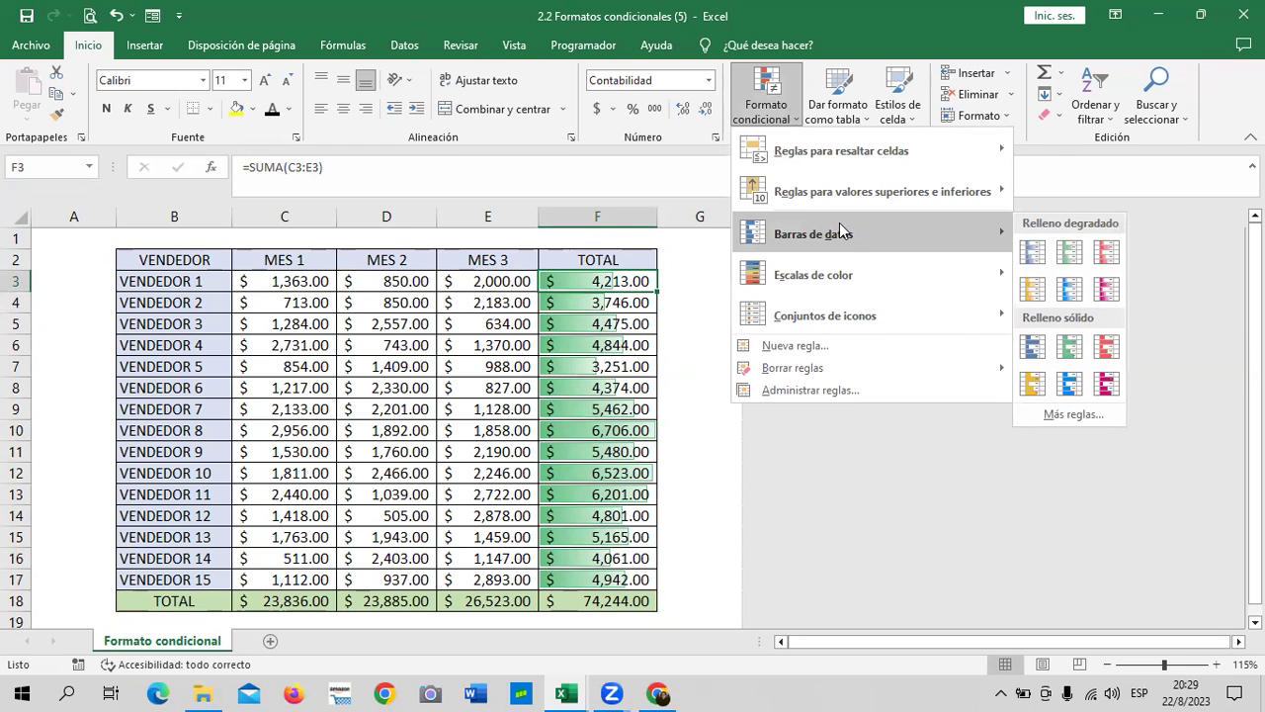
{"action": "mouse_move", "coordinate": [814, 275]}
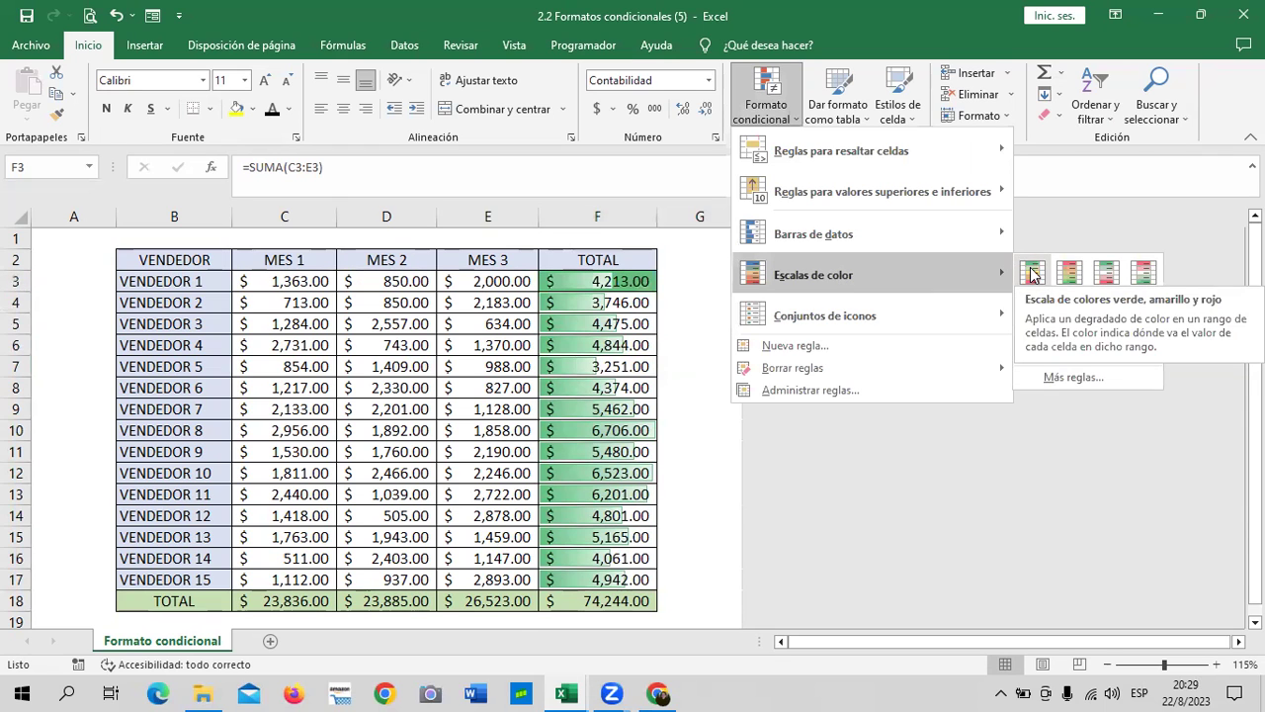
{"action": "left_click", "coordinate": [684, 433]}
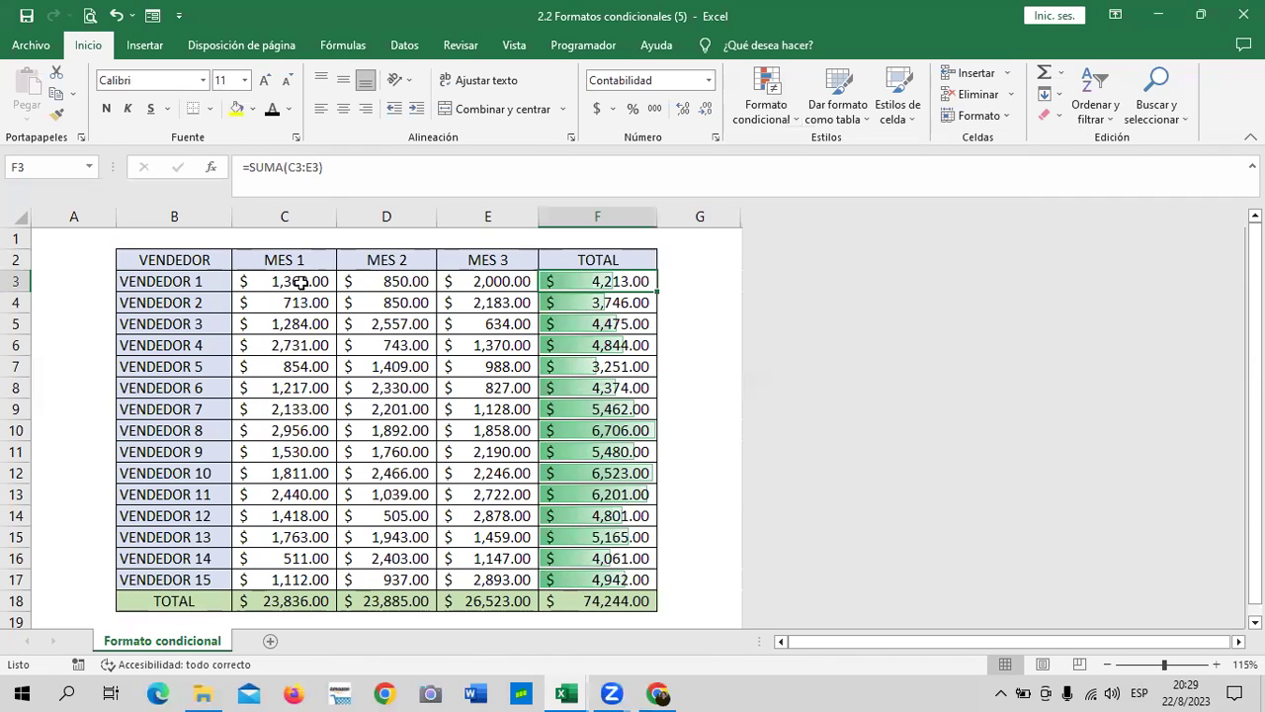
{"action": "left_click_drag", "start_coordinate": [296, 282], "coordinate": [300, 553]}
{"action": "left_click", "coordinate": [795, 119]}
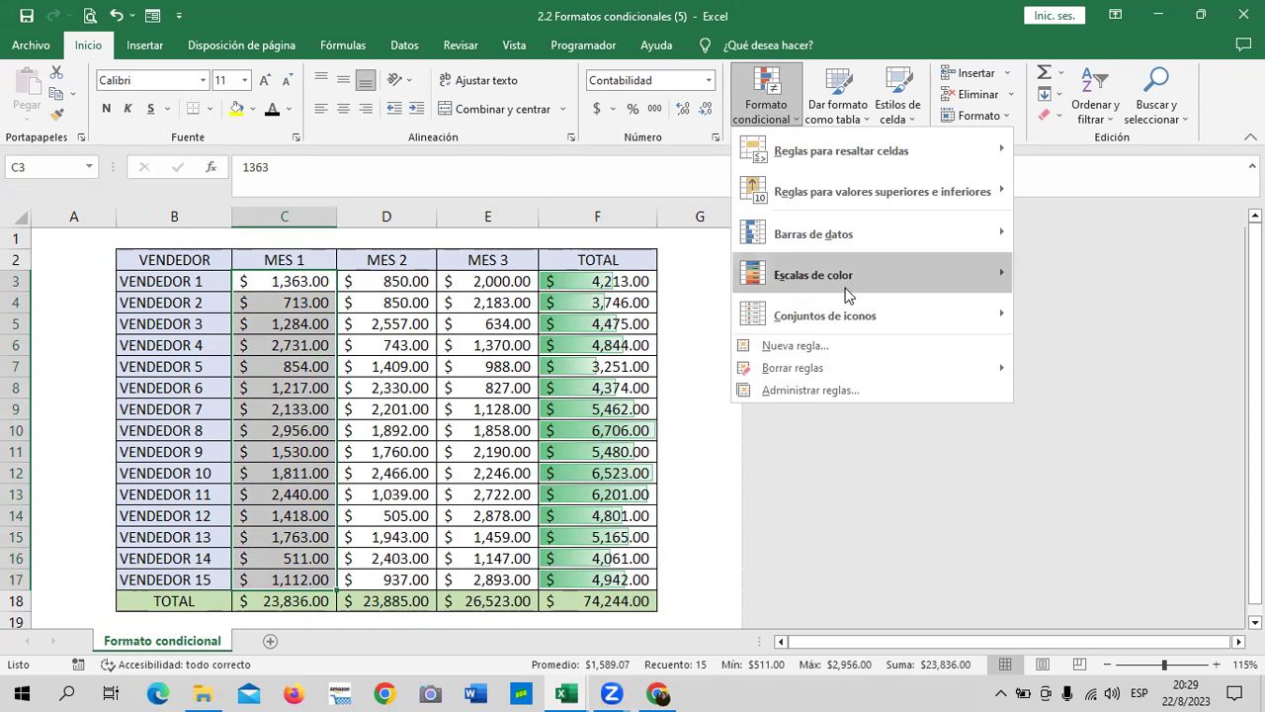
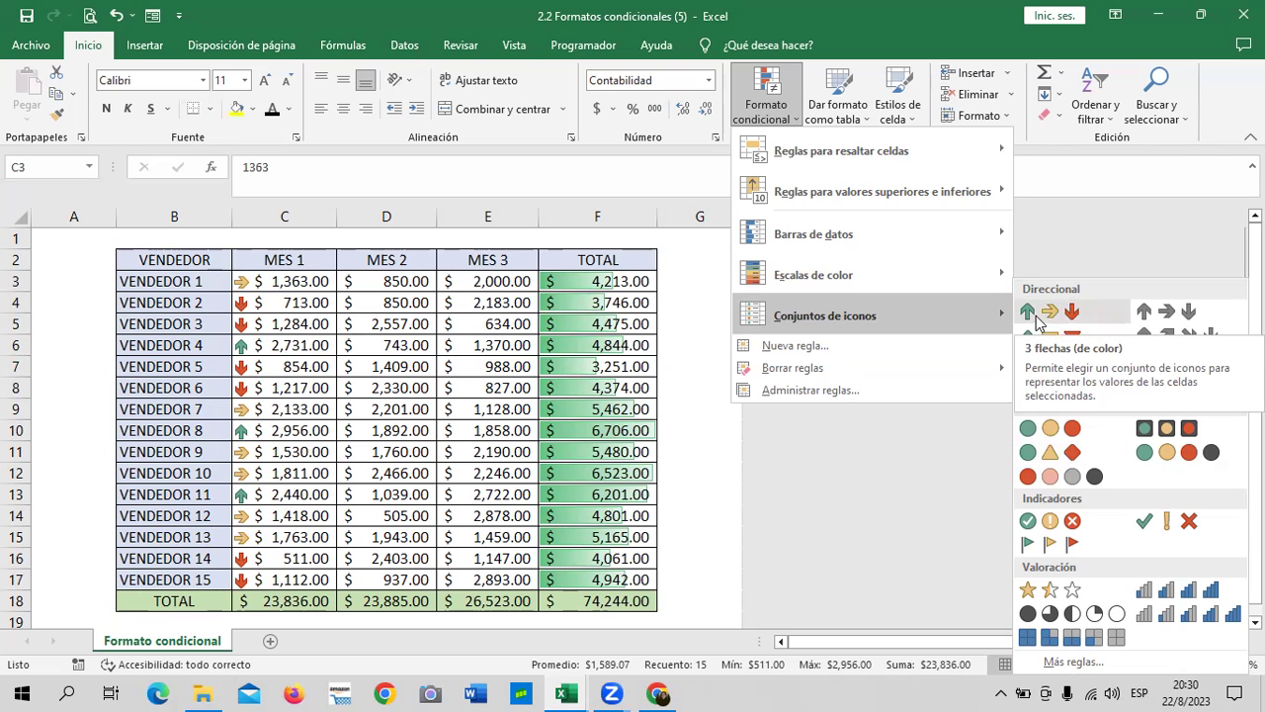
Give the MES 1 values C3:C17 the 3 flechas (de color) icon set, then select MES 2 D3:D17.
{"action": "left_click", "coordinate": [1036, 315]}
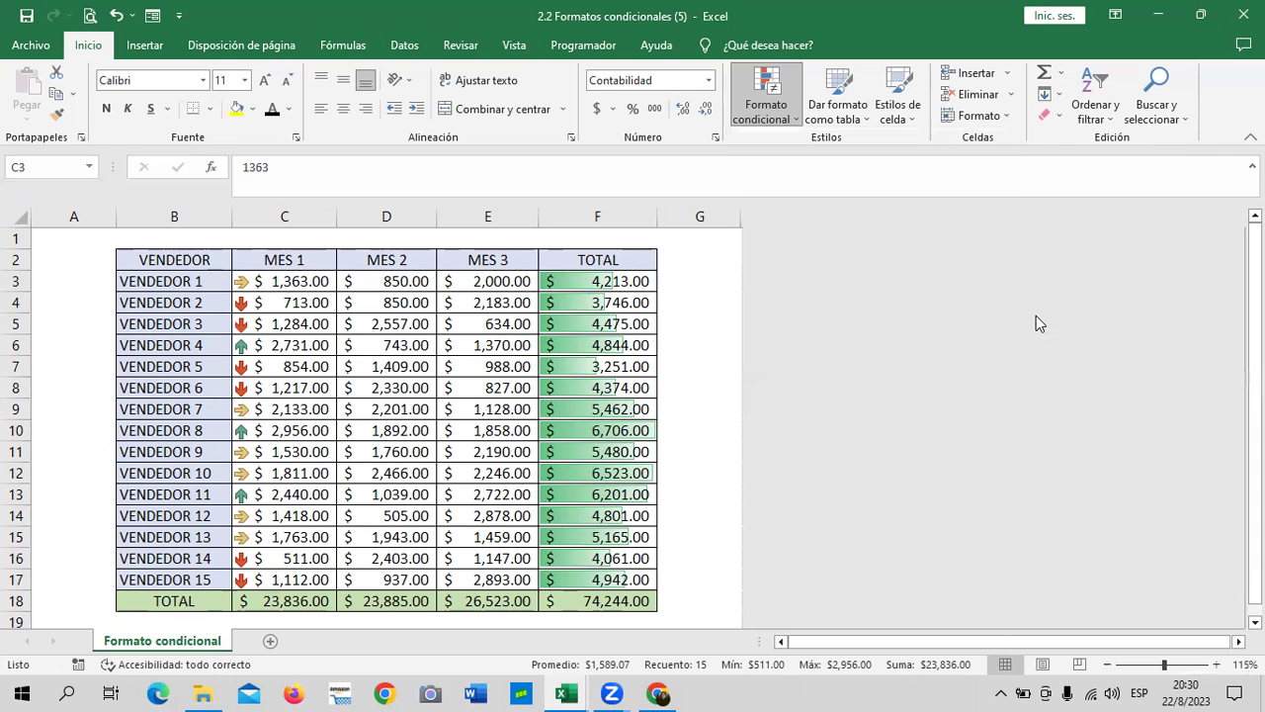
{"action": "left_click", "coordinate": [692, 283]}
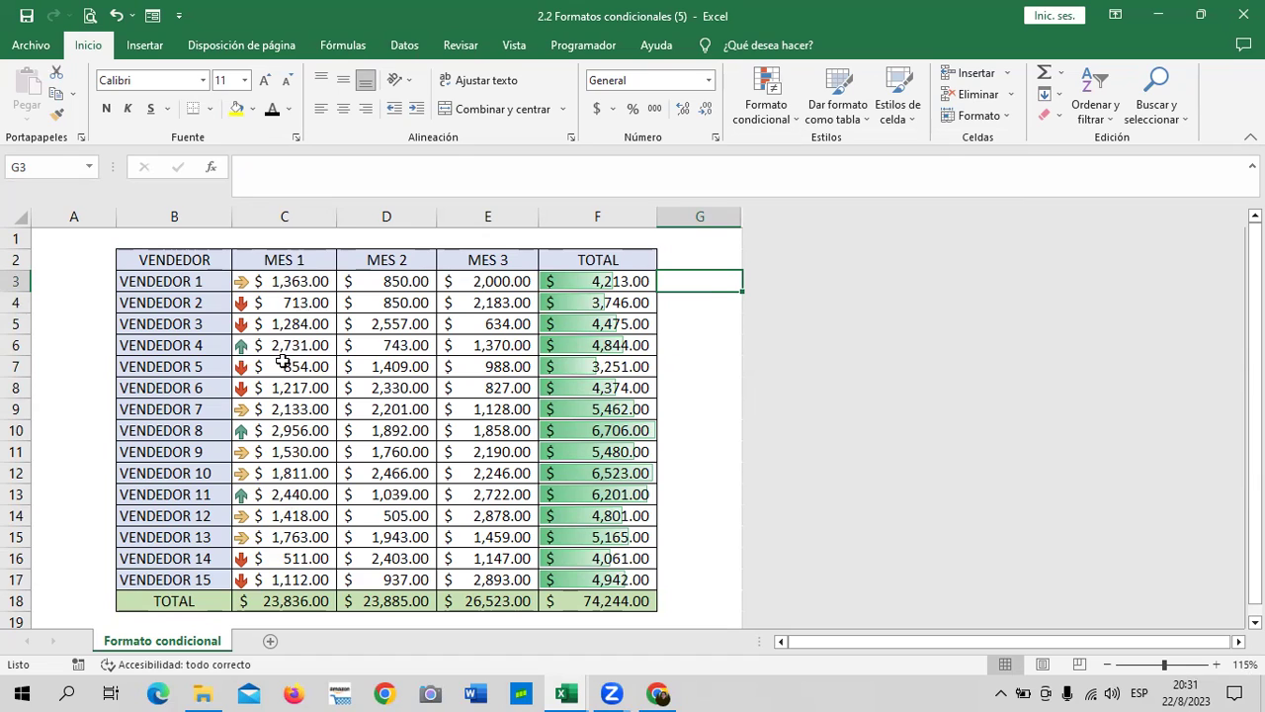
{"action": "left_click", "coordinate": [266, 542]}
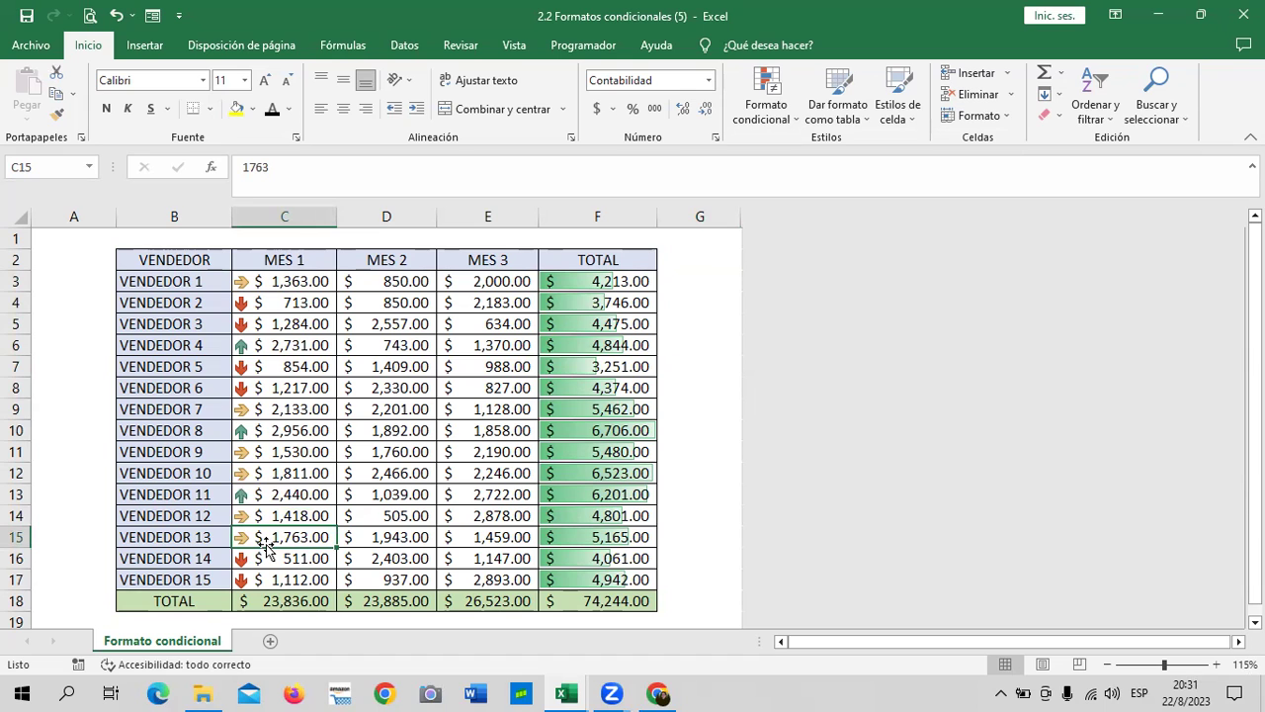
{"action": "left_click", "coordinate": [479, 542]}
{"action": "left_click_drag", "start_coordinate": [399, 282], "coordinate": [420, 583]}
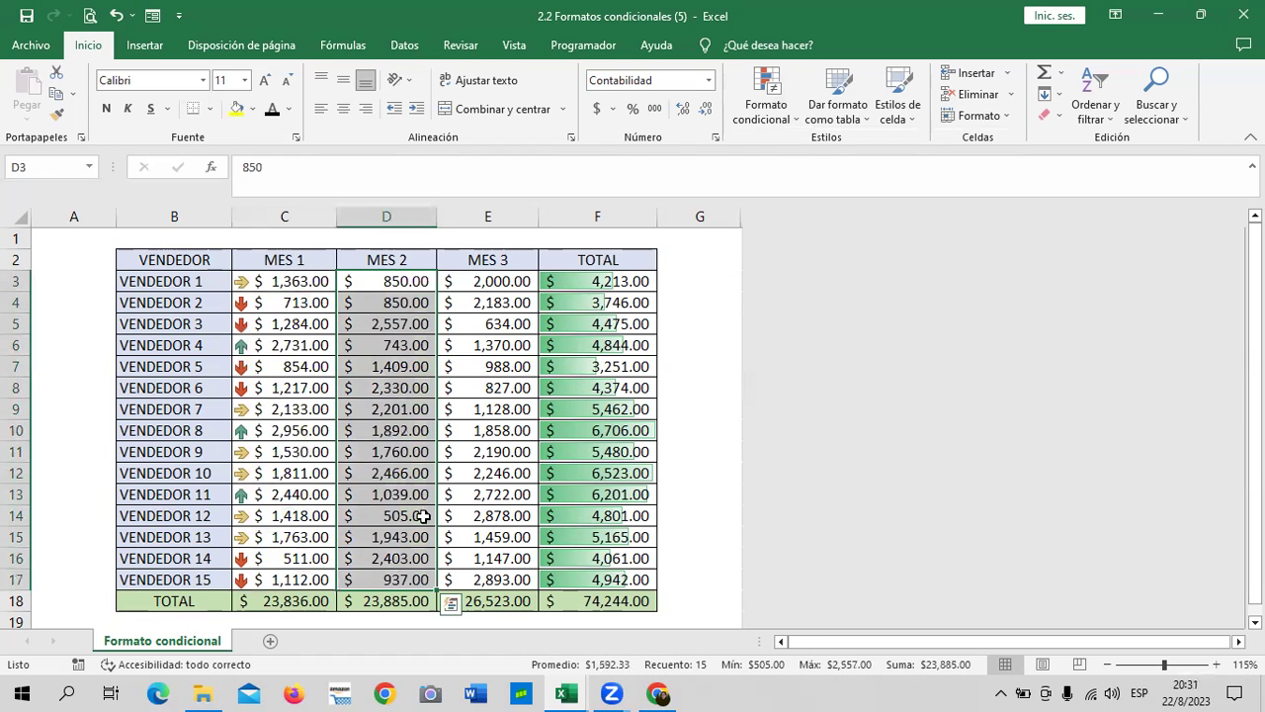
Apply the 3 símbolos (en círculo) icon set to the MES 2 values D3:D17.
{"action": "left_click", "coordinate": [797, 122]}
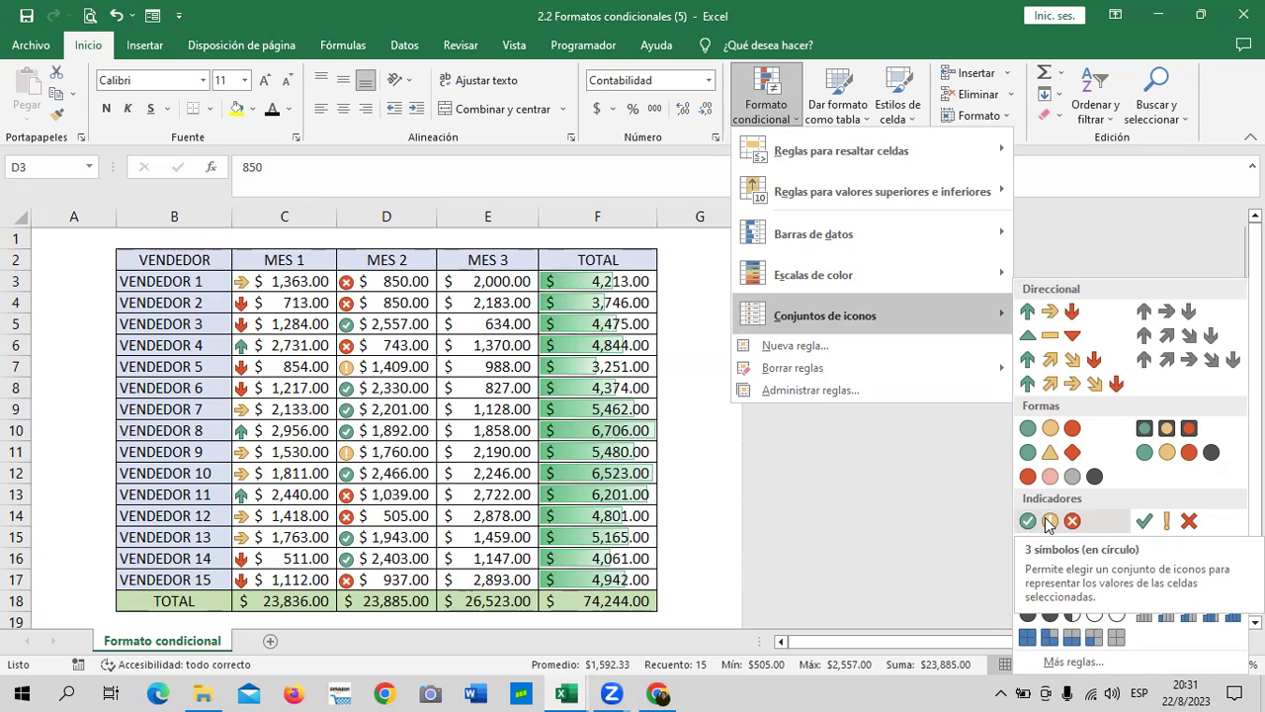
{"action": "left_click", "coordinate": [1048, 522]}
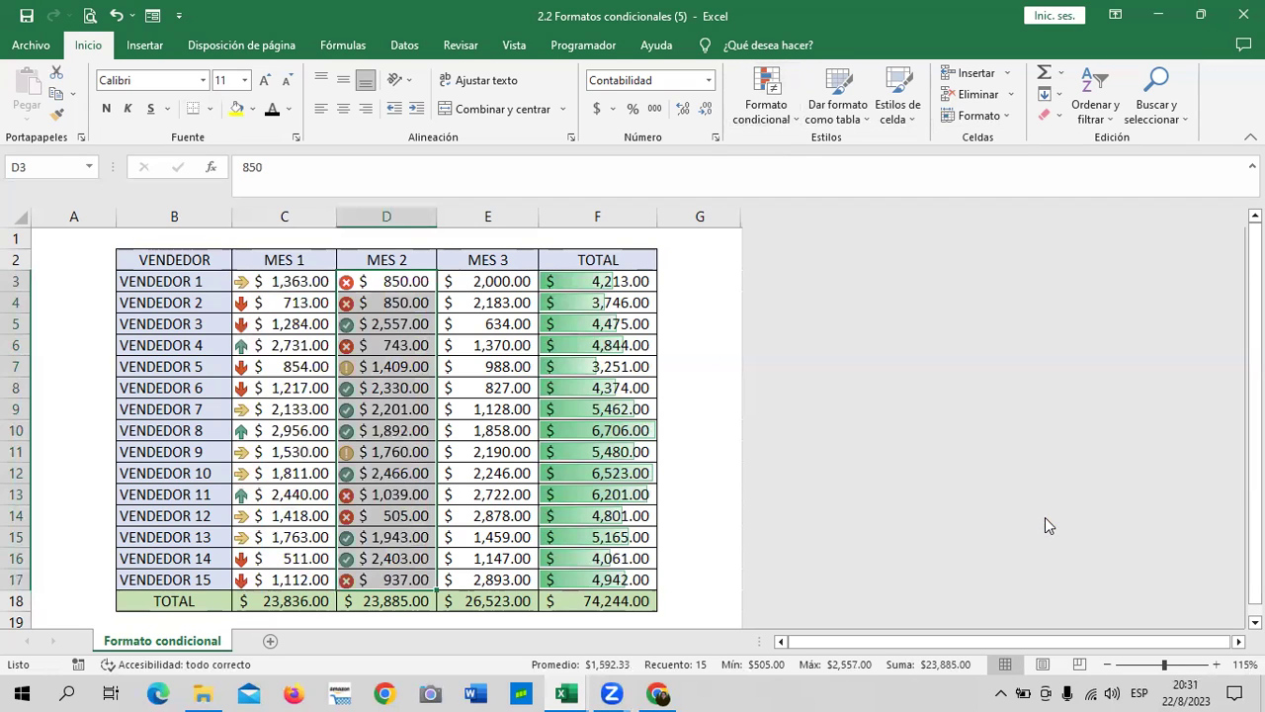
{"action": "left_click", "coordinate": [492, 454]}
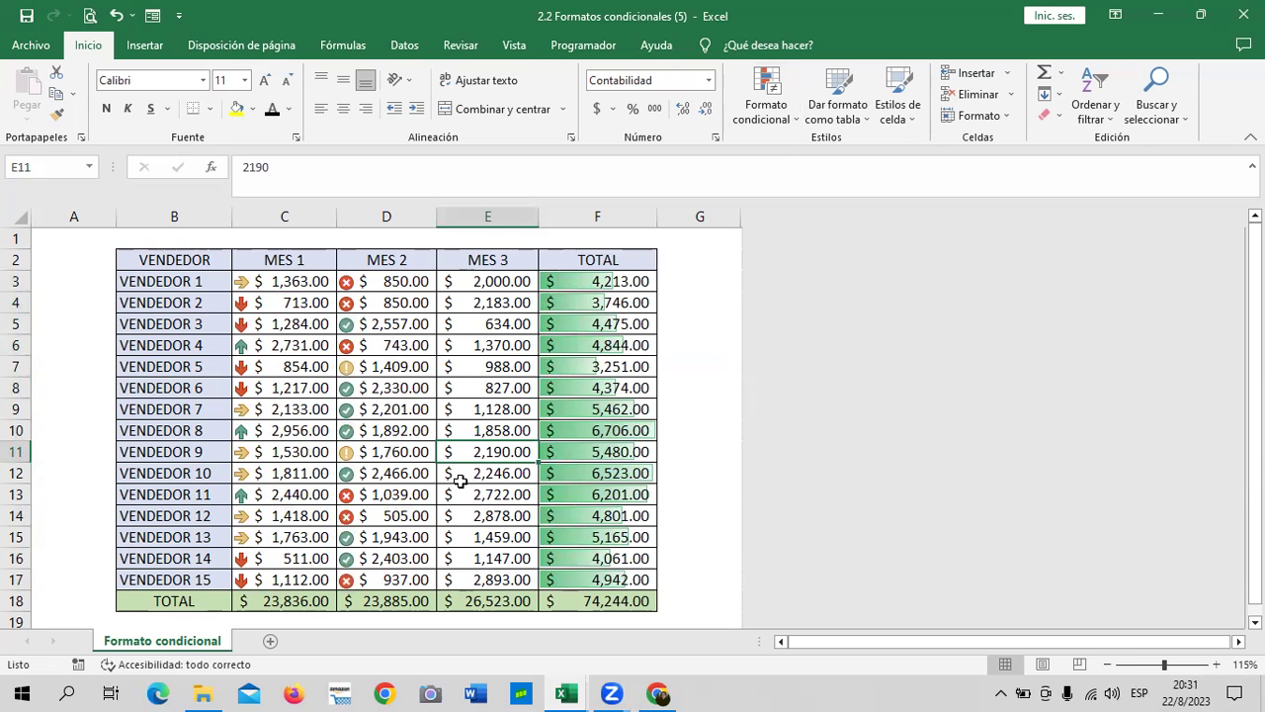
{"action": "left_click", "coordinate": [348, 369]}
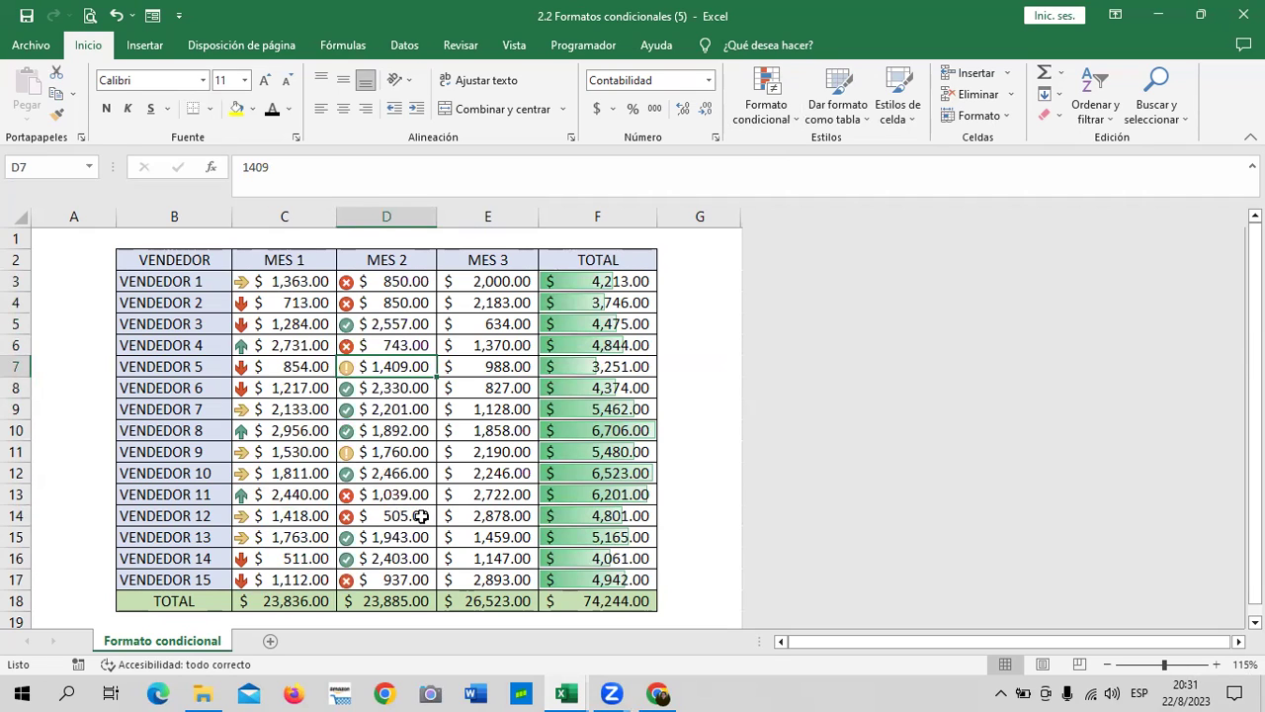
{"action": "left_click", "coordinate": [709, 390]}
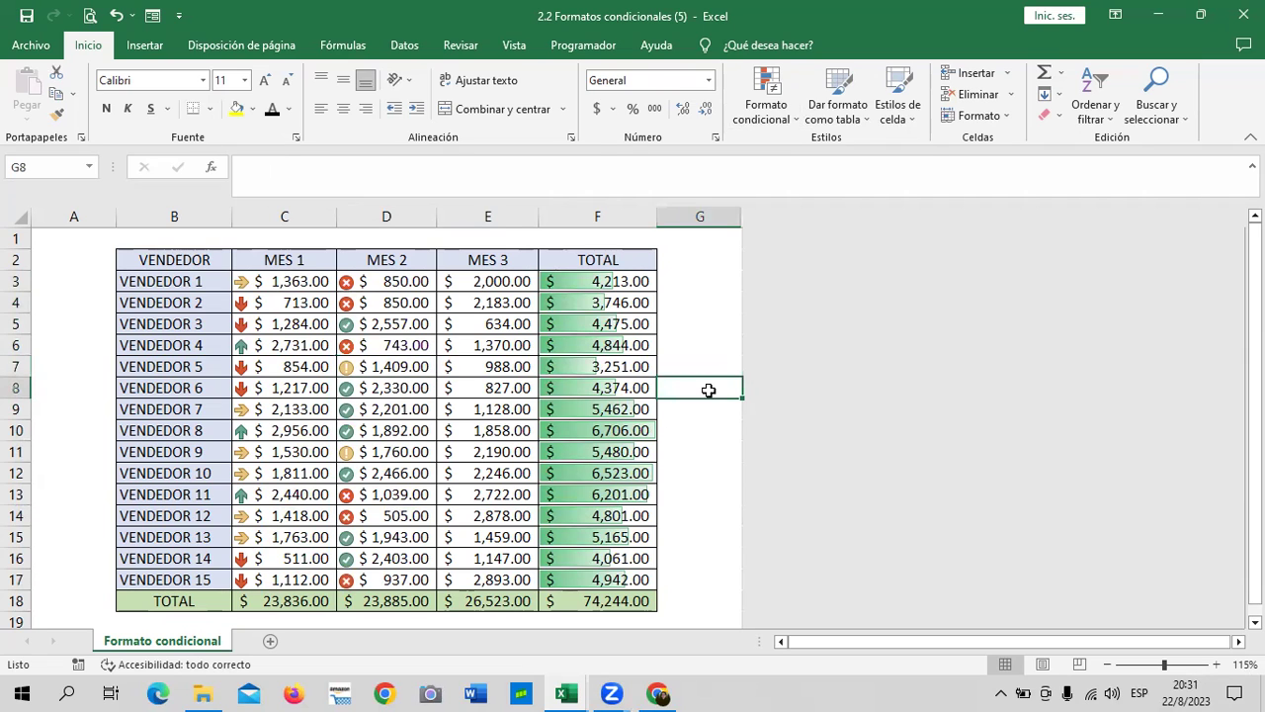
Rename the first seller in B3 from VENDEDOR 1 to VENDEDOR 10.
{"action": "left_click", "coordinate": [156, 433]}
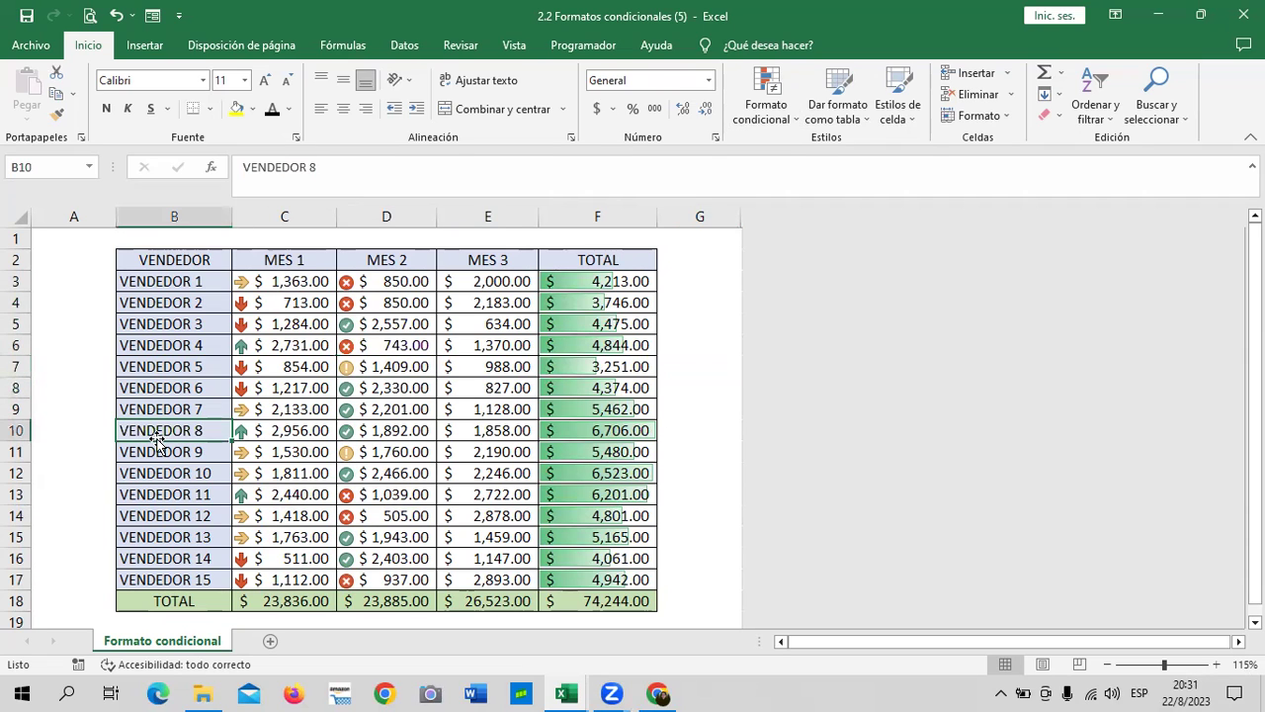
{"action": "left_click", "coordinate": [190, 283]}
{"action": "double_click", "coordinate": [212, 280]}
{"action": "type", "text": "0"}
{"action": "key", "text": "Return"}
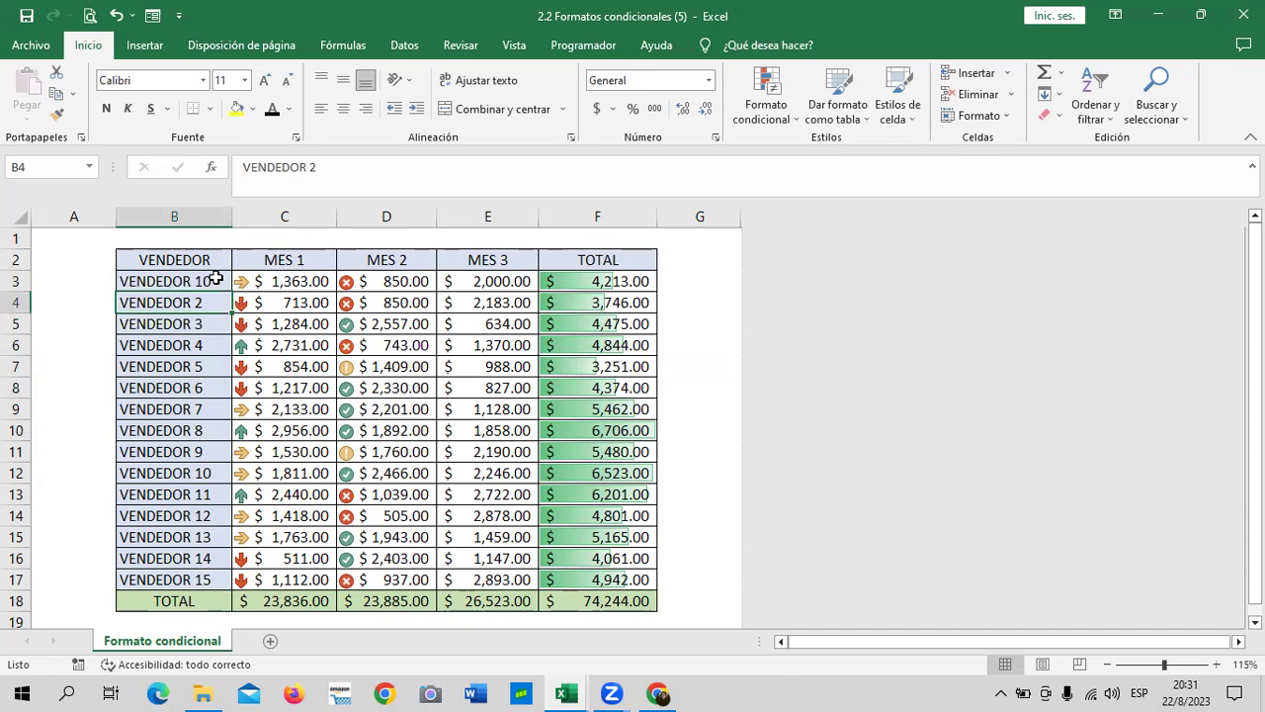
{"action": "left_click", "coordinate": [326, 427]}
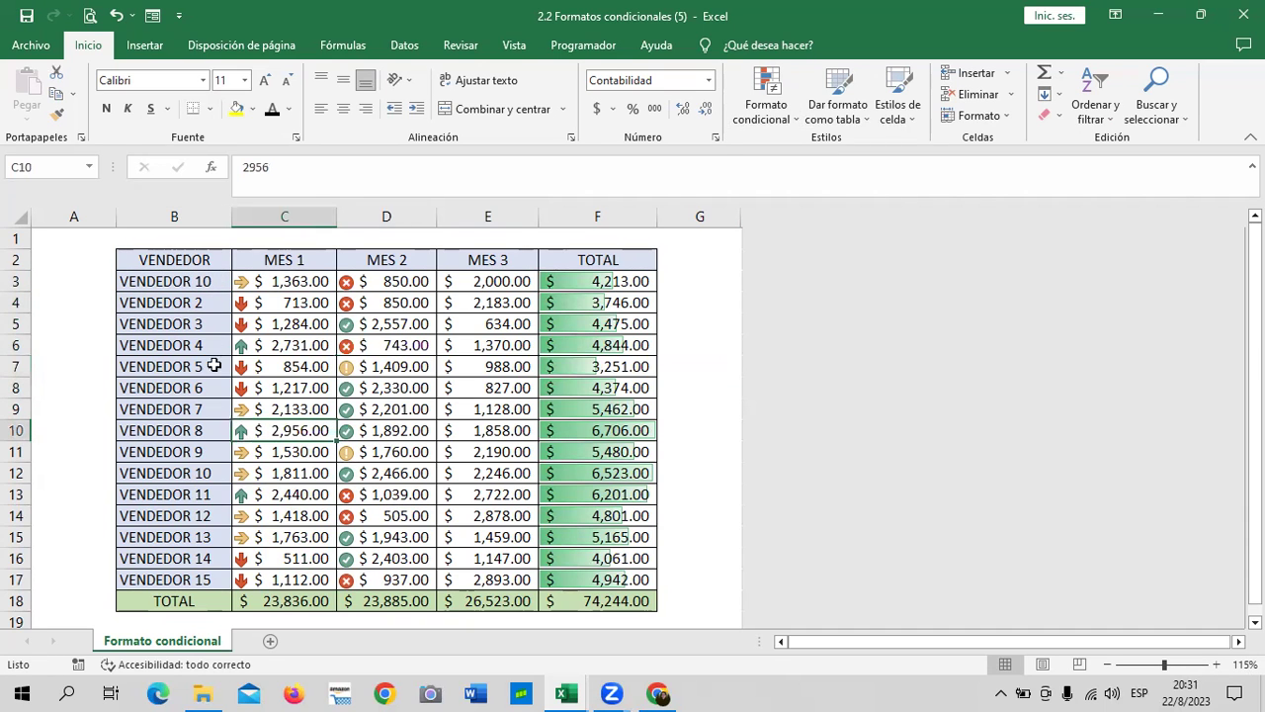
Highlight duplicate names in B3:B17 with yellow fill and dark yellow text.
{"action": "left_click_drag", "start_coordinate": [203, 280], "coordinate": [210, 577]}
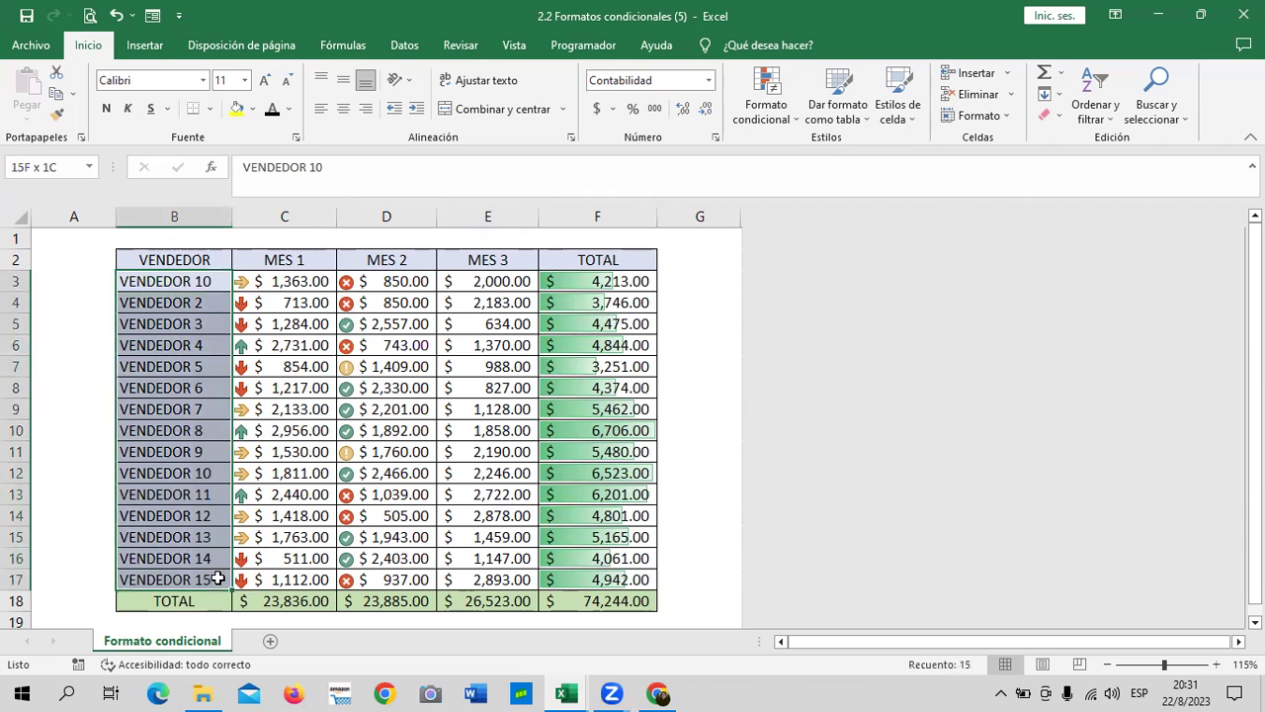
{"action": "left_click", "coordinate": [781, 119]}
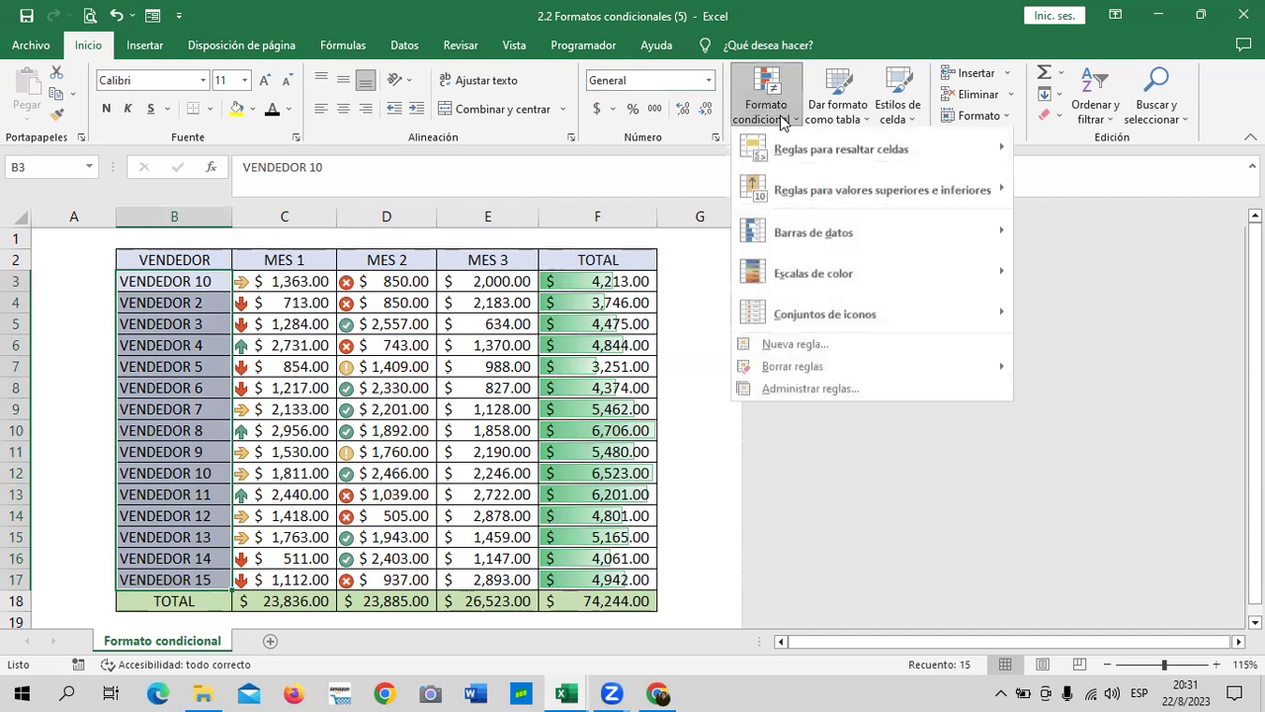
{"action": "mouse_move", "coordinate": [841, 150]}
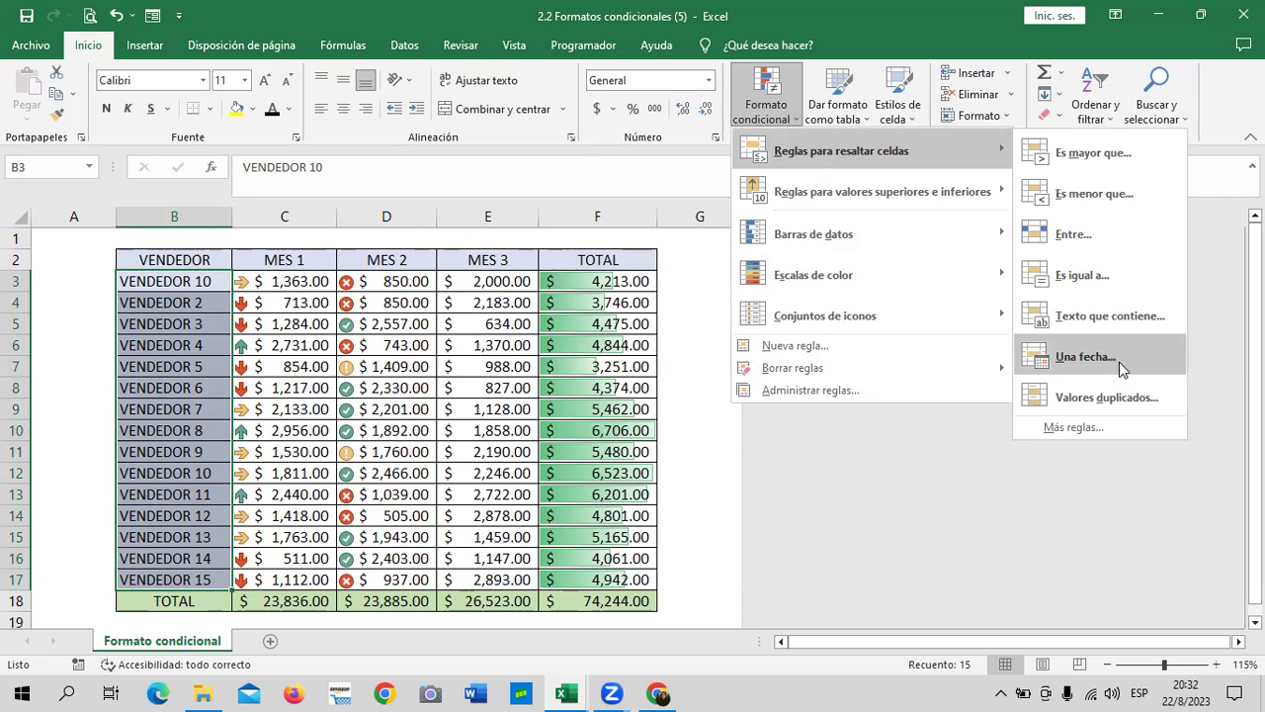
{"action": "left_click", "coordinate": [1101, 399]}
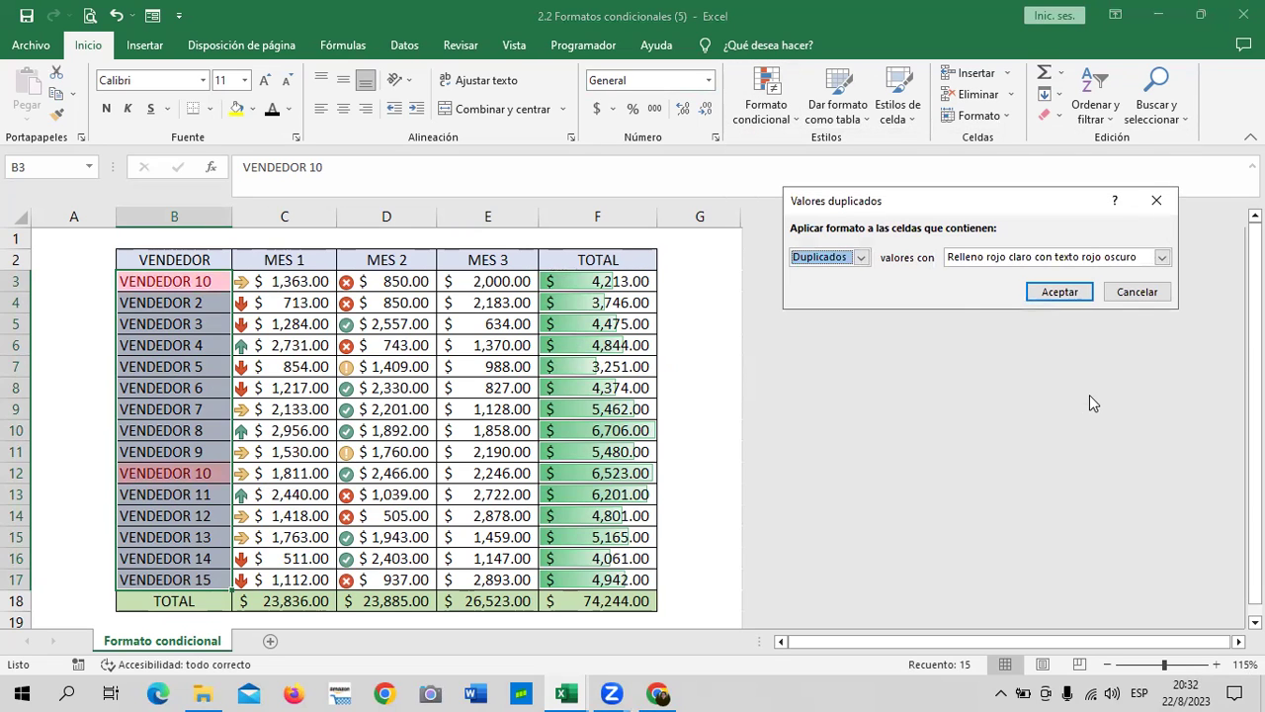
{"action": "left_click", "coordinate": [862, 257]}
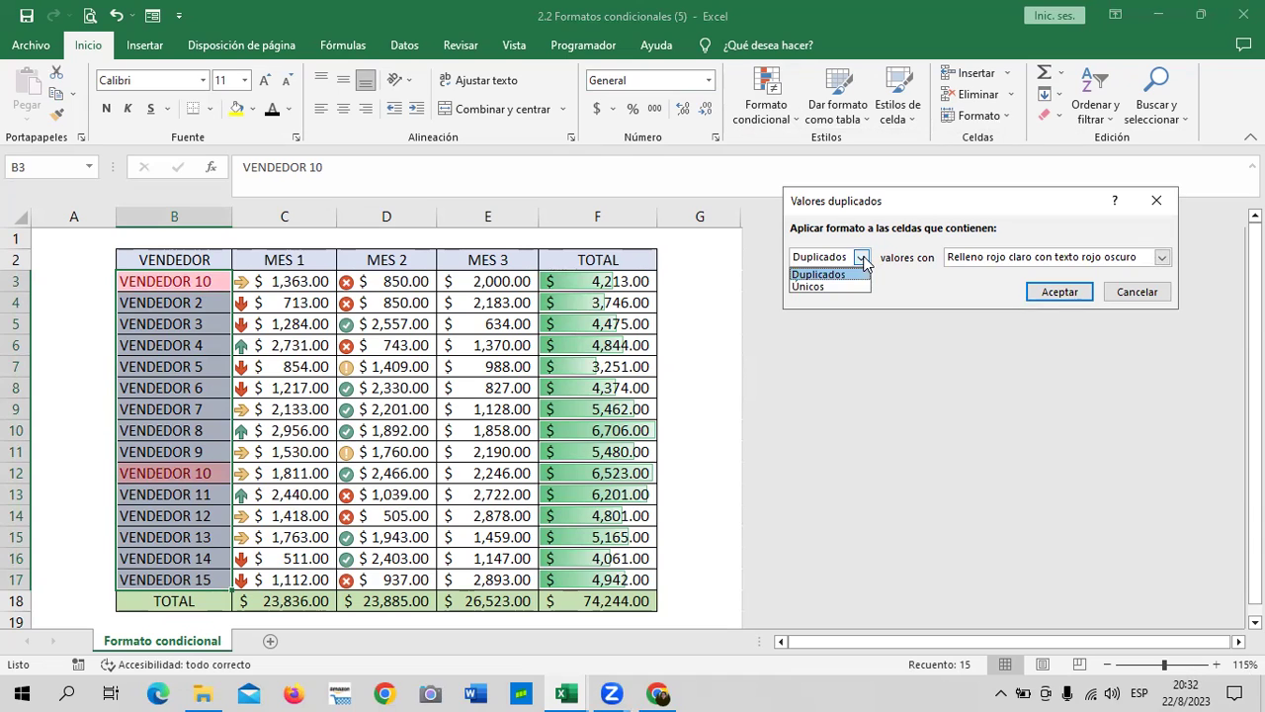
{"action": "left_click", "coordinate": [860, 274]}
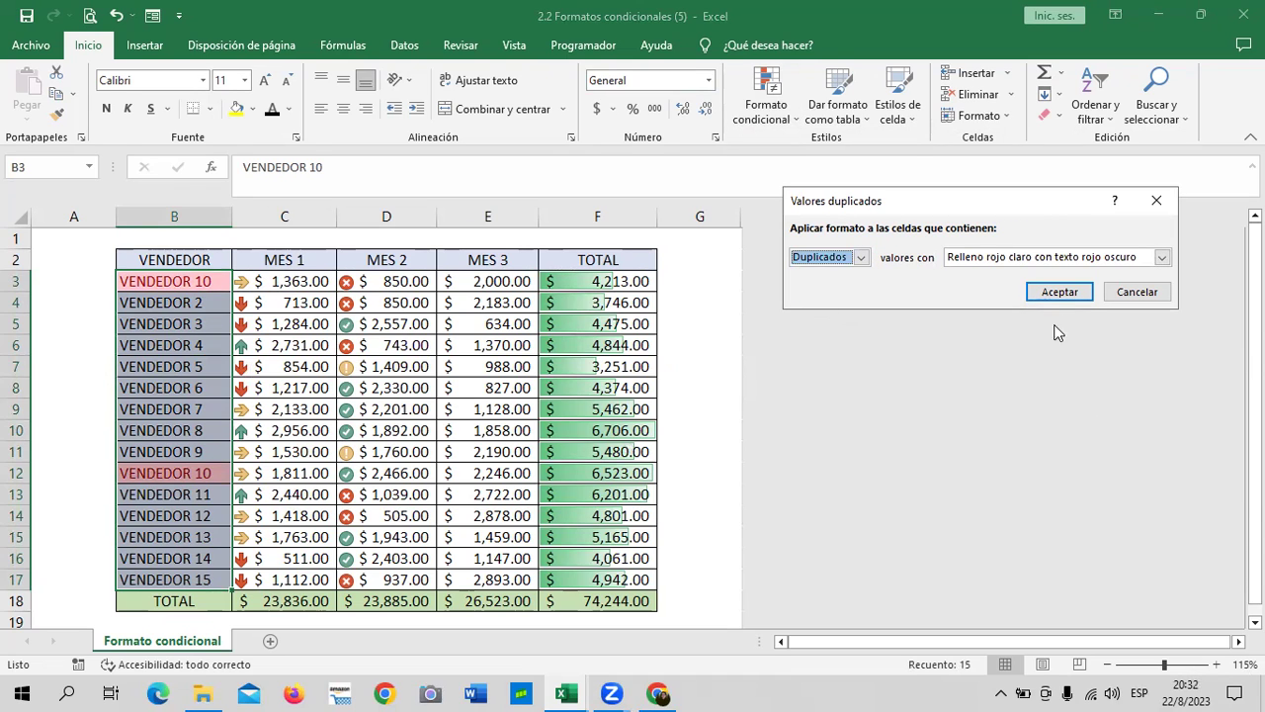
{"action": "left_click", "coordinate": [1161, 256]}
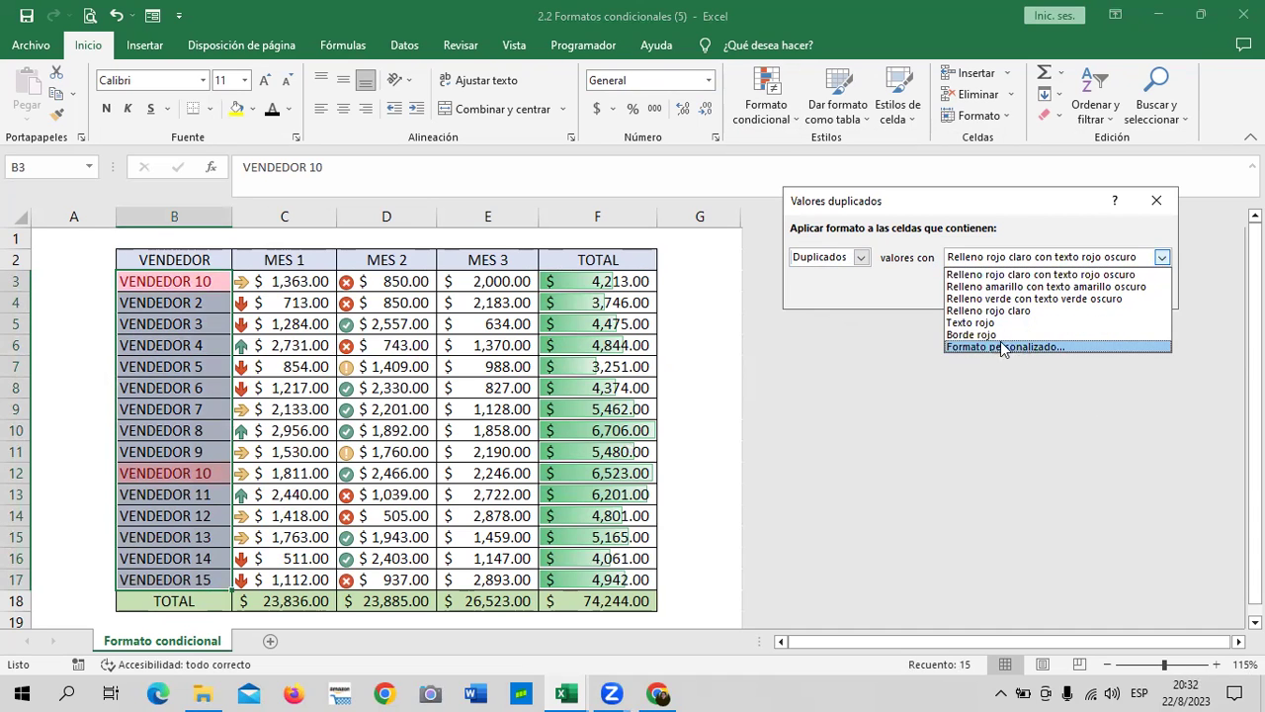
{"action": "left_click", "coordinate": [993, 286]}
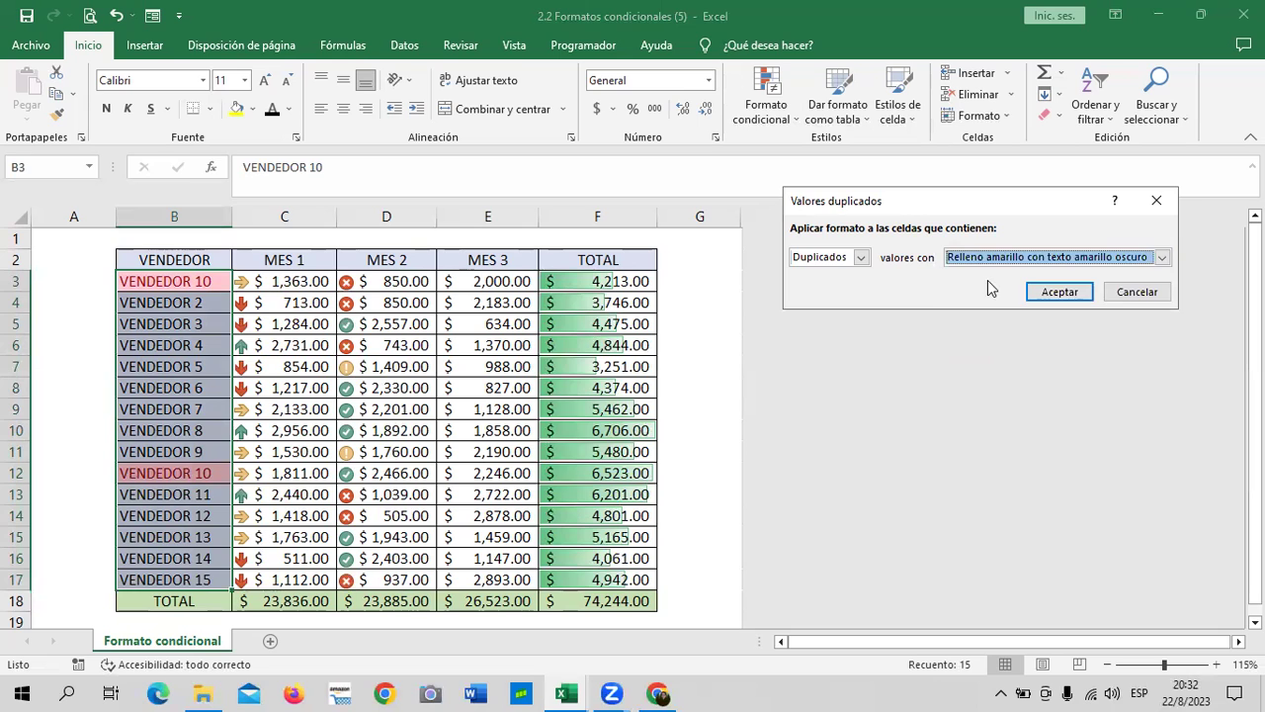
{"action": "left_click", "coordinate": [1051, 292]}
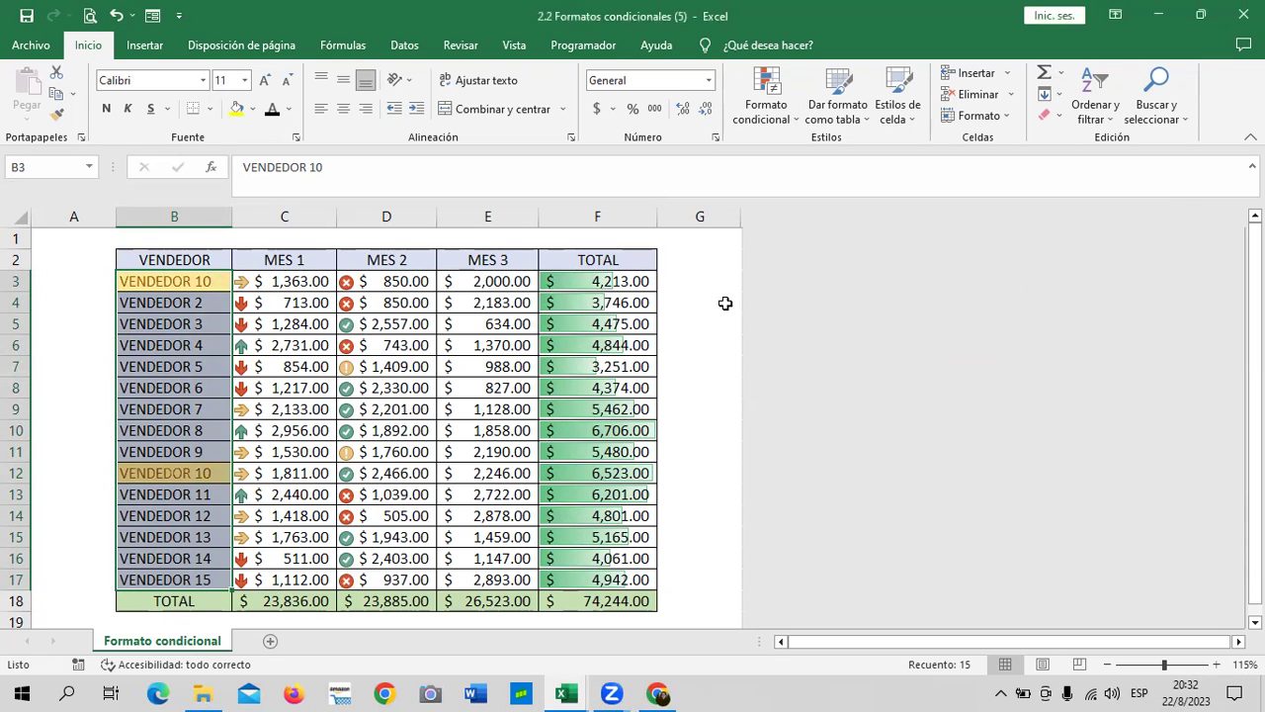
{"action": "left_click", "coordinate": [712, 301]}
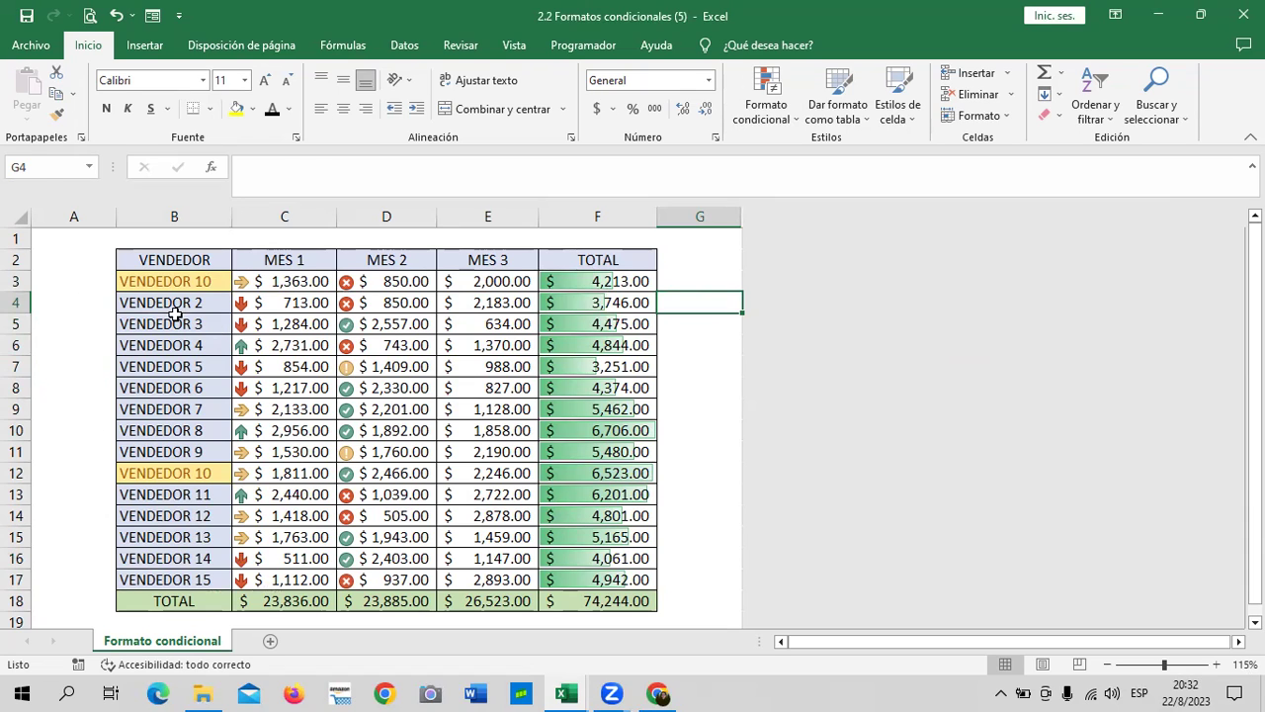
Switch to the Formato Condicional workbook, select the Fecha dates E5:E36 and open Formato condicional.
{"action": "left_click", "coordinate": [157, 364]}
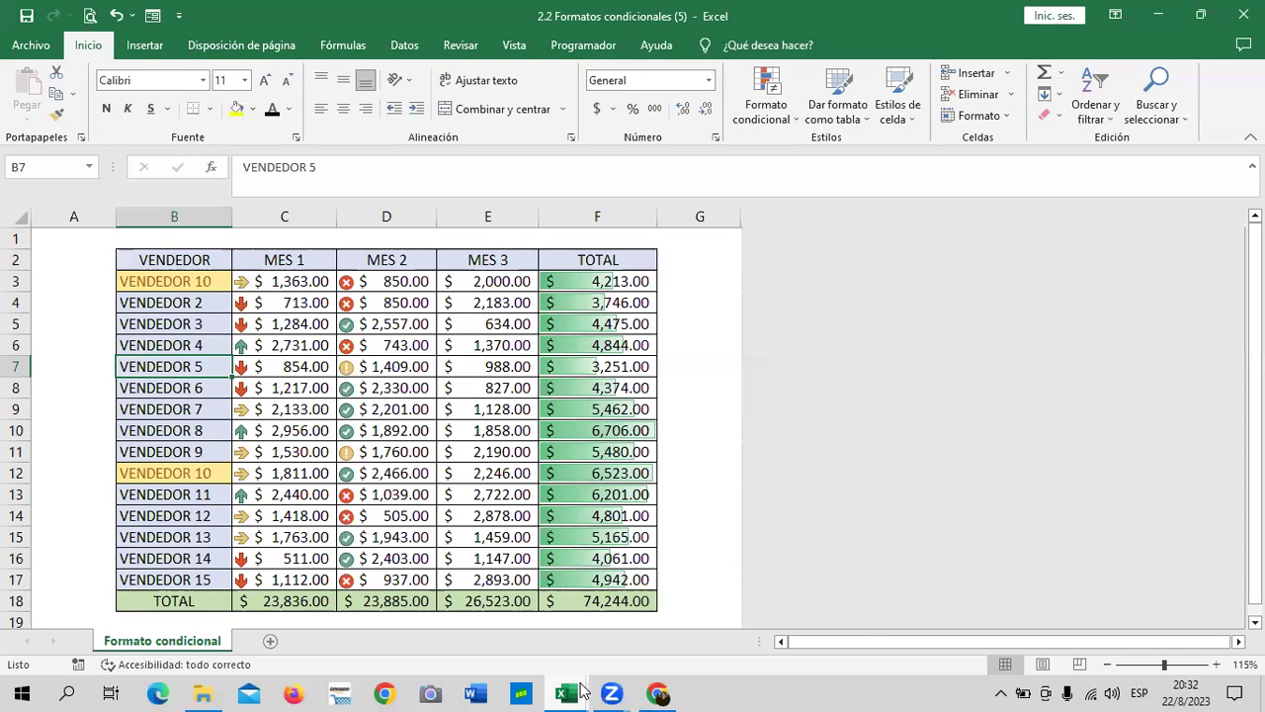
{"action": "mouse_move", "coordinate": [565, 693]}
{"action": "left_click", "coordinate": [560, 636]}
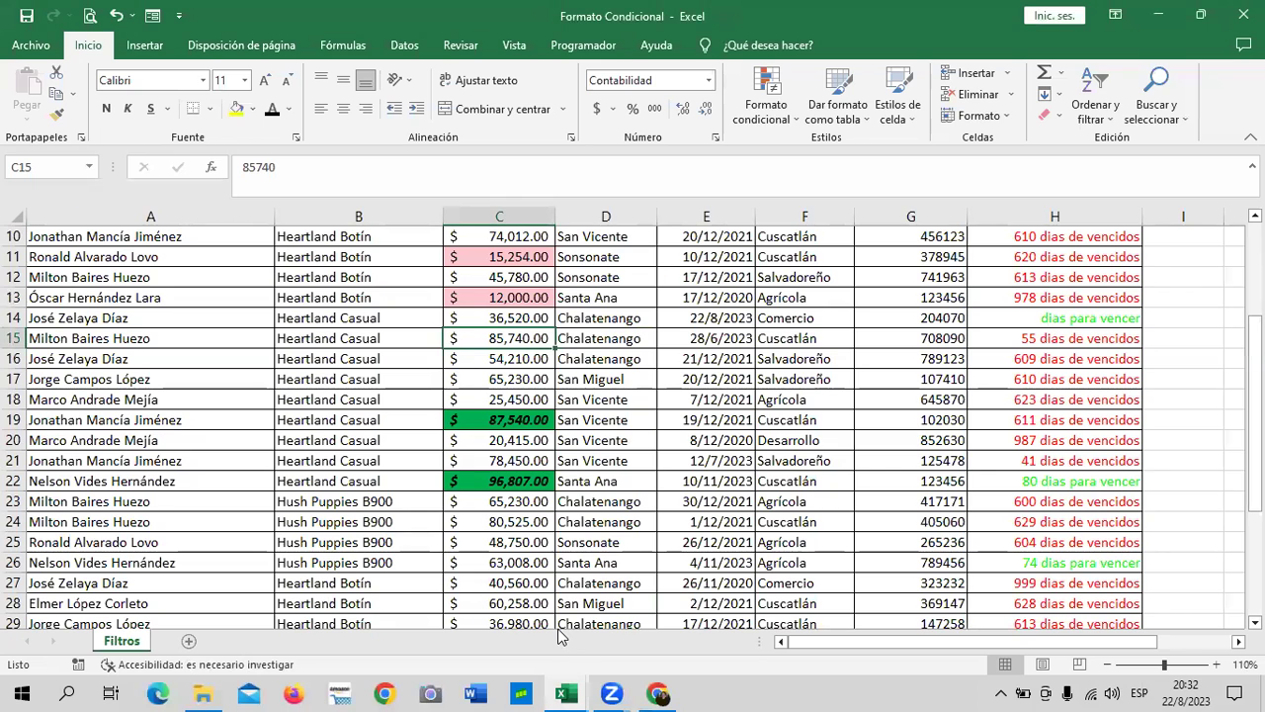
{"action": "scroll", "coordinate": [586, 496], "scroll_direction": "up", "scroll_amount": 3}
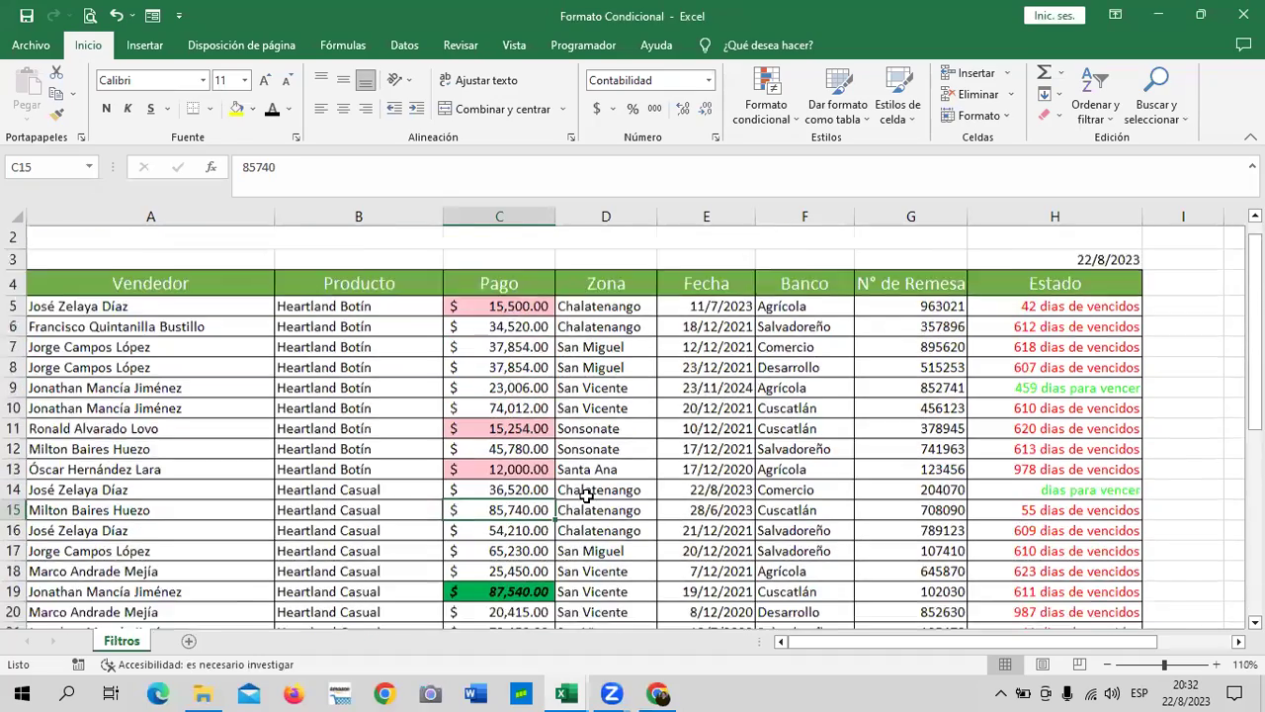
{"action": "scroll", "coordinate": [586, 496], "scroll_direction": "down", "scroll_amount": 3}
{"action": "scroll", "coordinate": [586, 497], "scroll_direction": "down", "scroll_amount": 3}
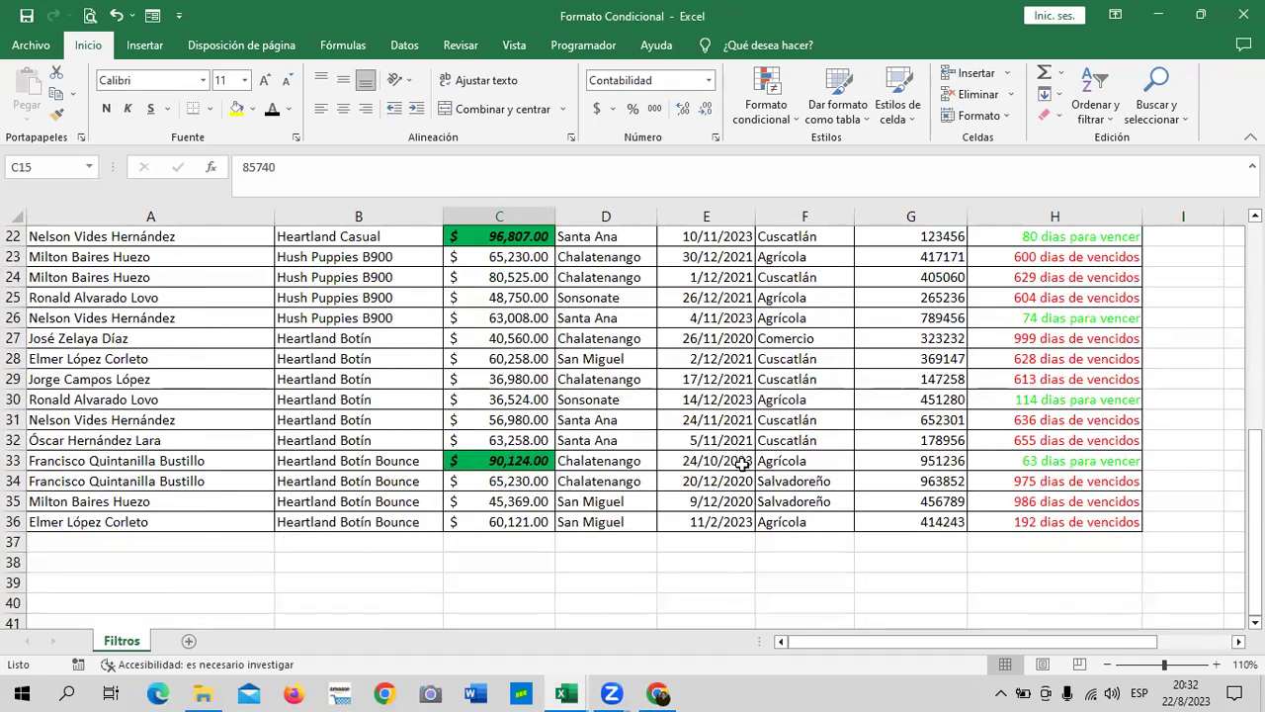
{"action": "scroll", "coordinate": [741, 463], "scroll_direction": "up", "scroll_amount": 2}
{"action": "scroll", "coordinate": [742, 463], "scroll_direction": "up", "scroll_amount": 3}
{"action": "scroll", "coordinate": [732, 416], "scroll_direction": "up", "scroll_amount": 1}
{"action": "scroll", "coordinate": [720, 447], "scroll_direction": "up", "scroll_amount": 2}
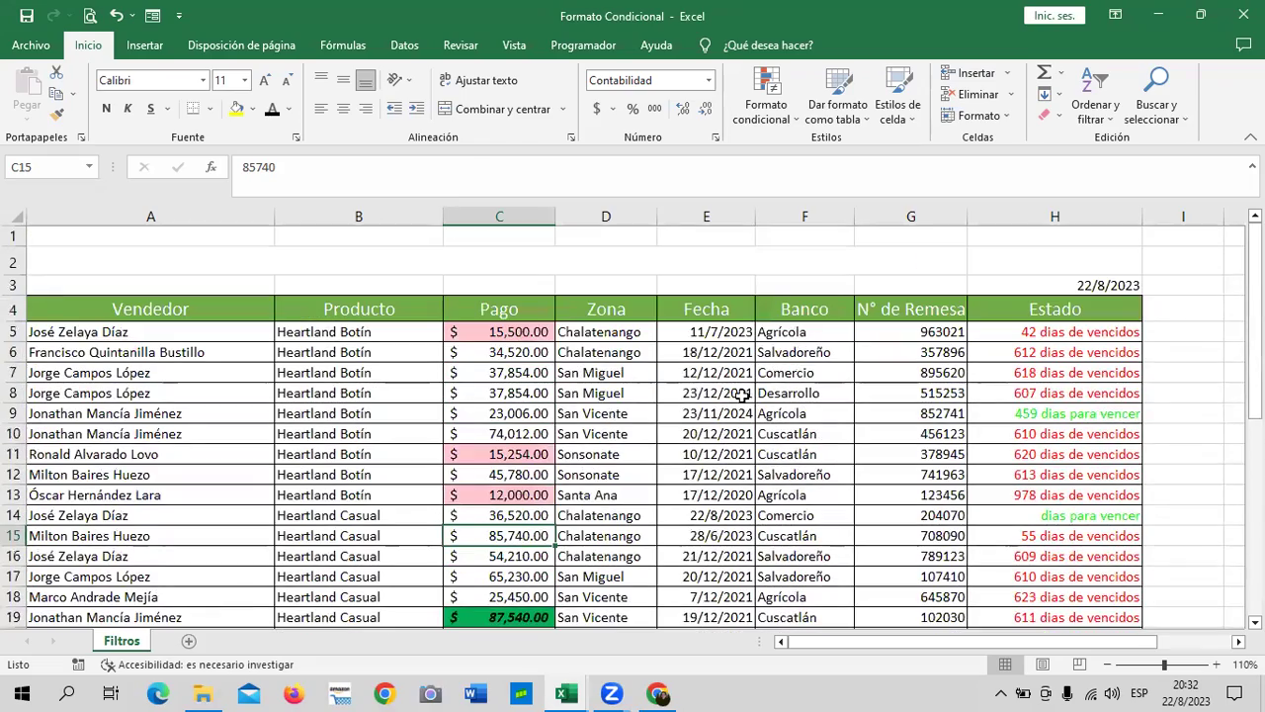
{"action": "mouse_move", "coordinate": [720, 327]}
{"action": "left_mouse_down"}
{"action": "mouse_move", "coordinate": [718, 689]}
{"action": "mouse_move", "coordinate": [723, 603]}
{"action": "left_mouse_up"}
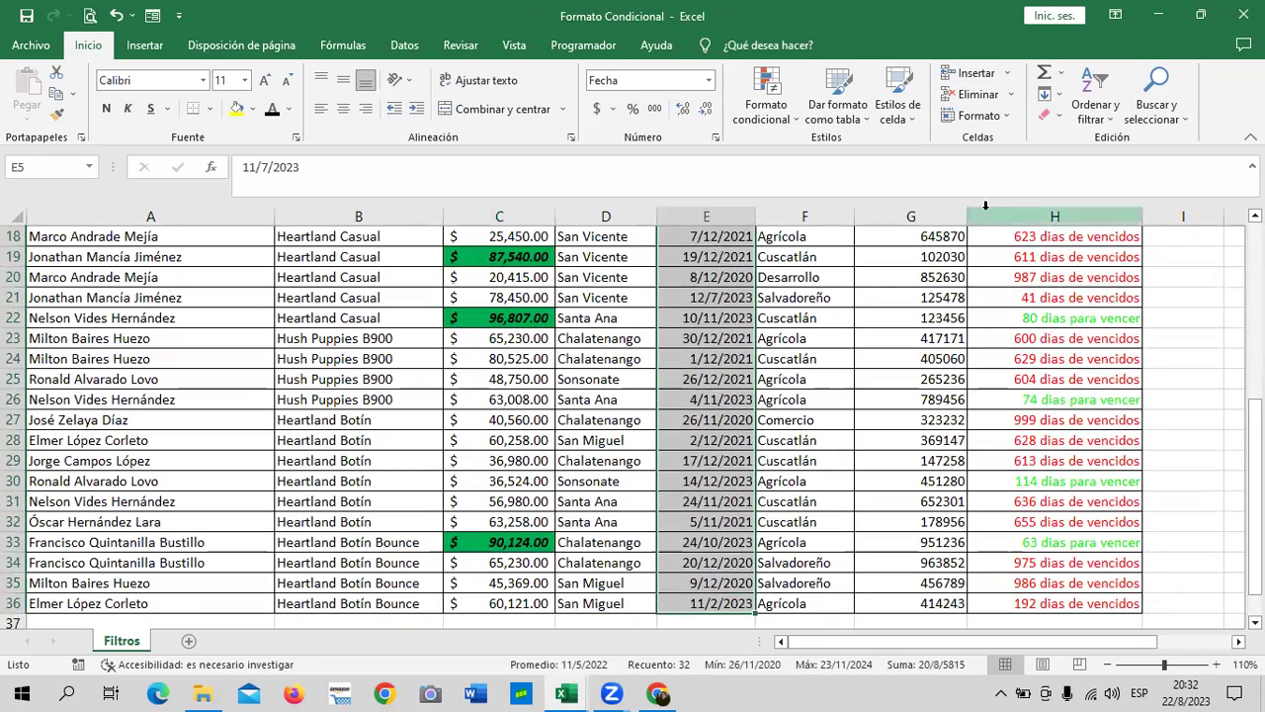
{"action": "left_click", "coordinate": [791, 119]}
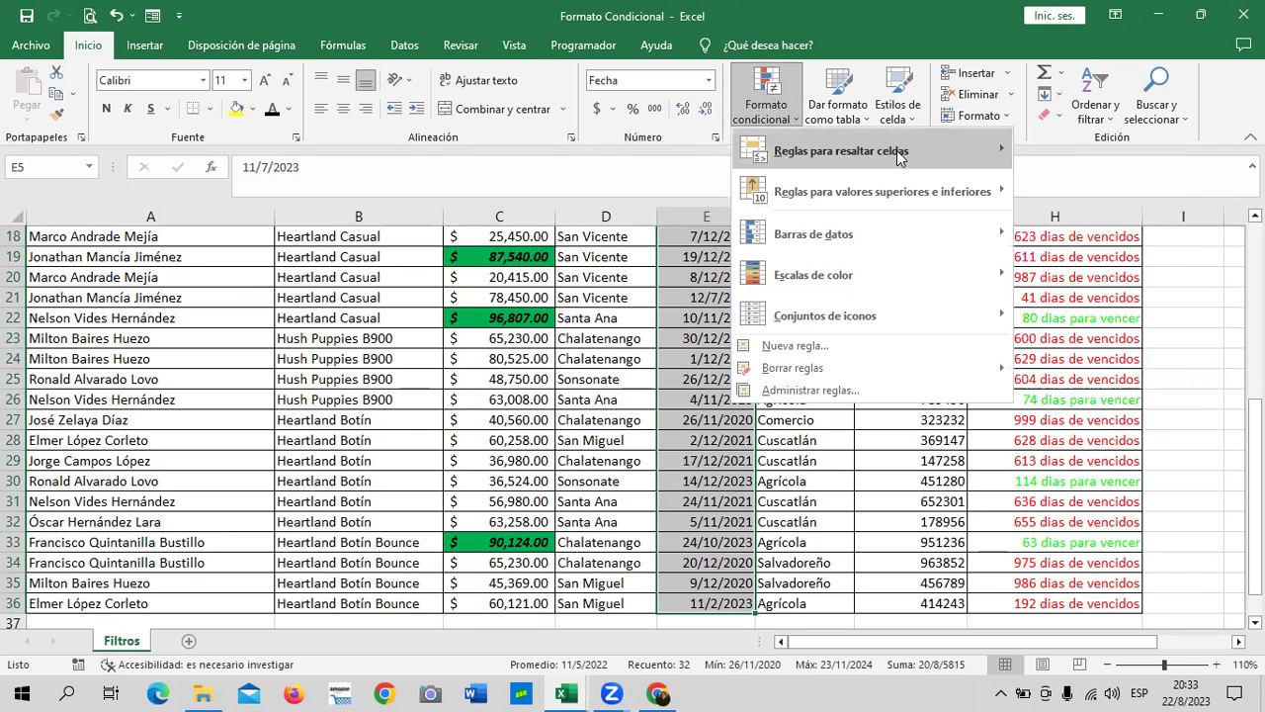
{"action": "mouse_move", "coordinate": [841, 150]}
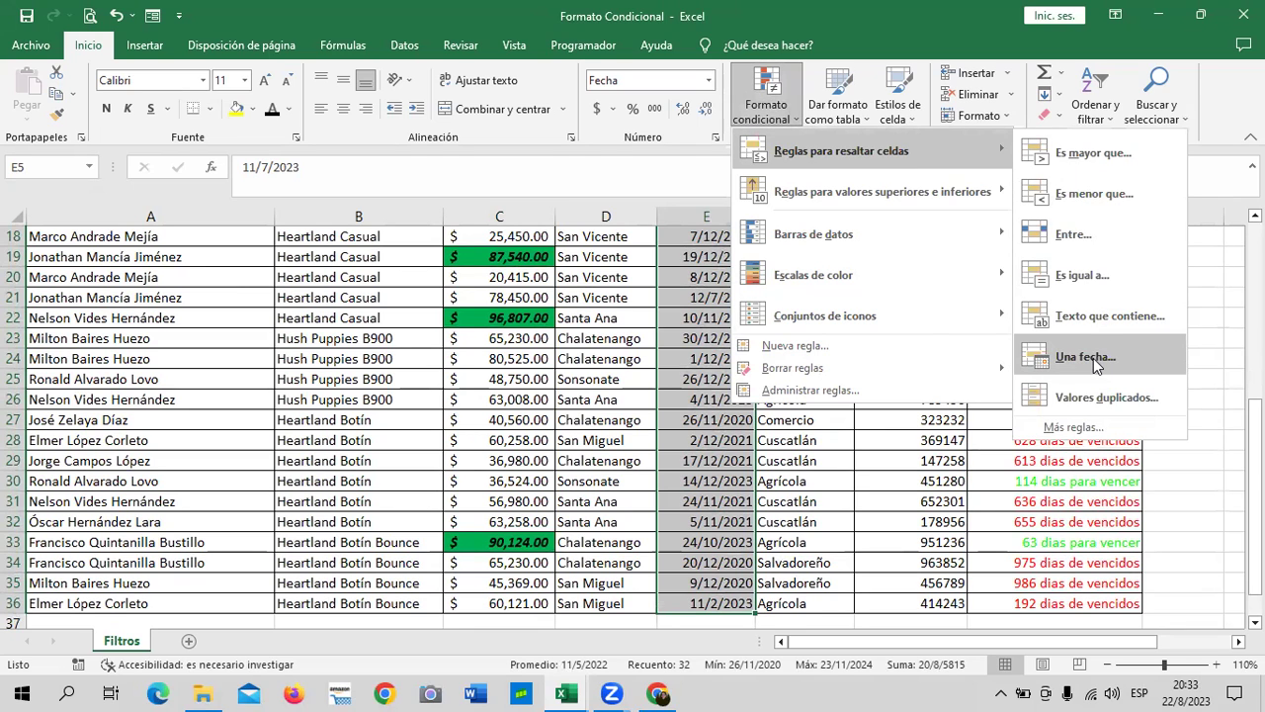
Start a Una fecha highlight rule, review its date periods, then cancel it.
{"action": "left_click", "coordinate": [1086, 357]}
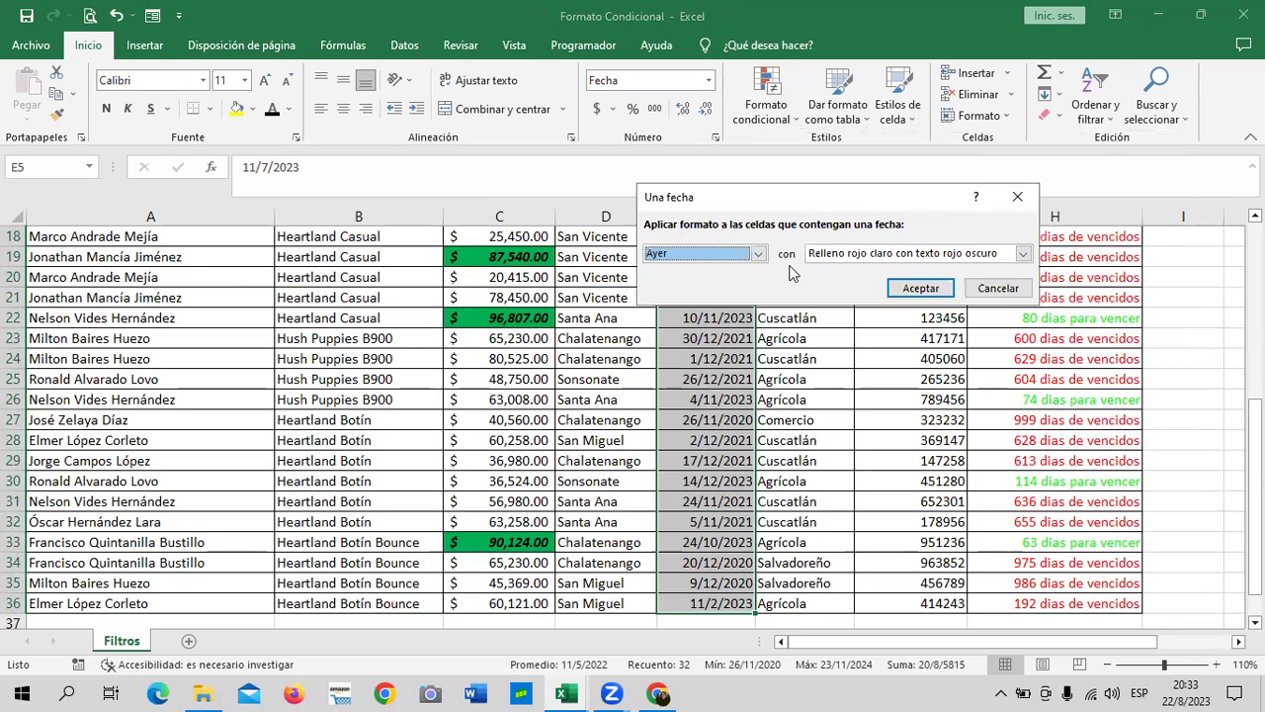
{"action": "left_click", "coordinate": [758, 254]}
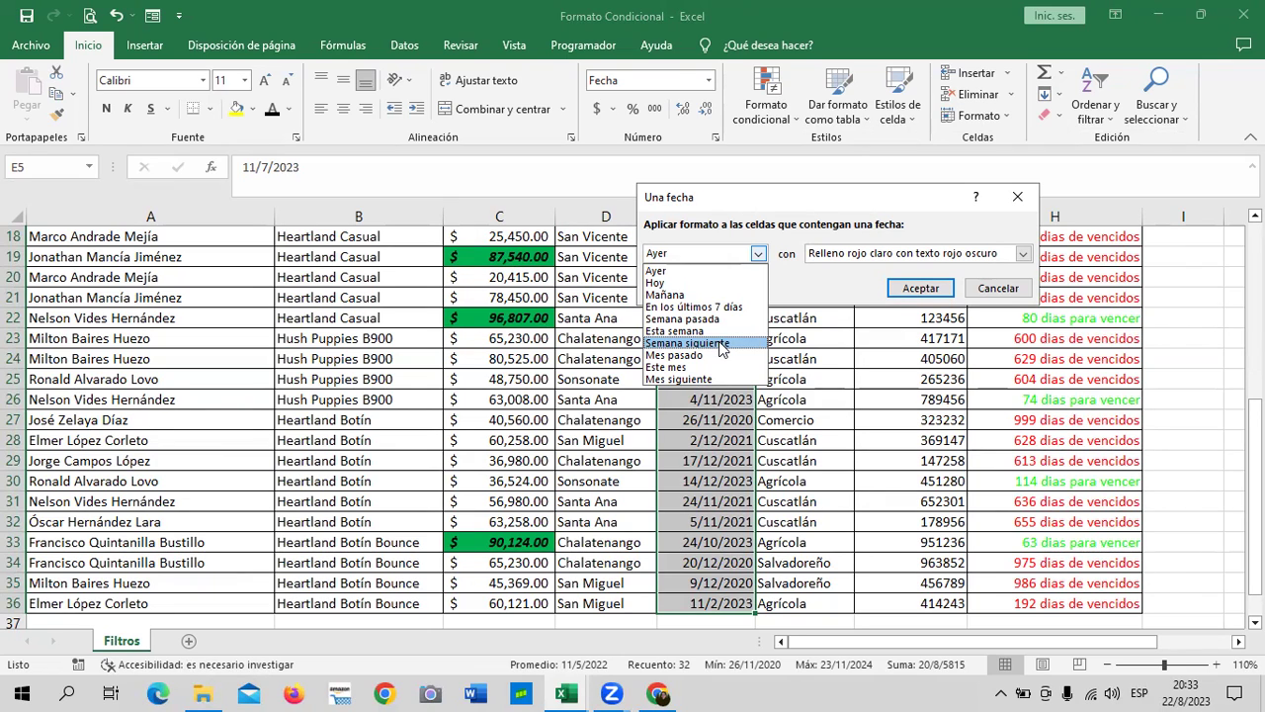
{"action": "left_click", "coordinate": [1029, 298]}
{"action": "left_click", "coordinate": [1000, 289]}
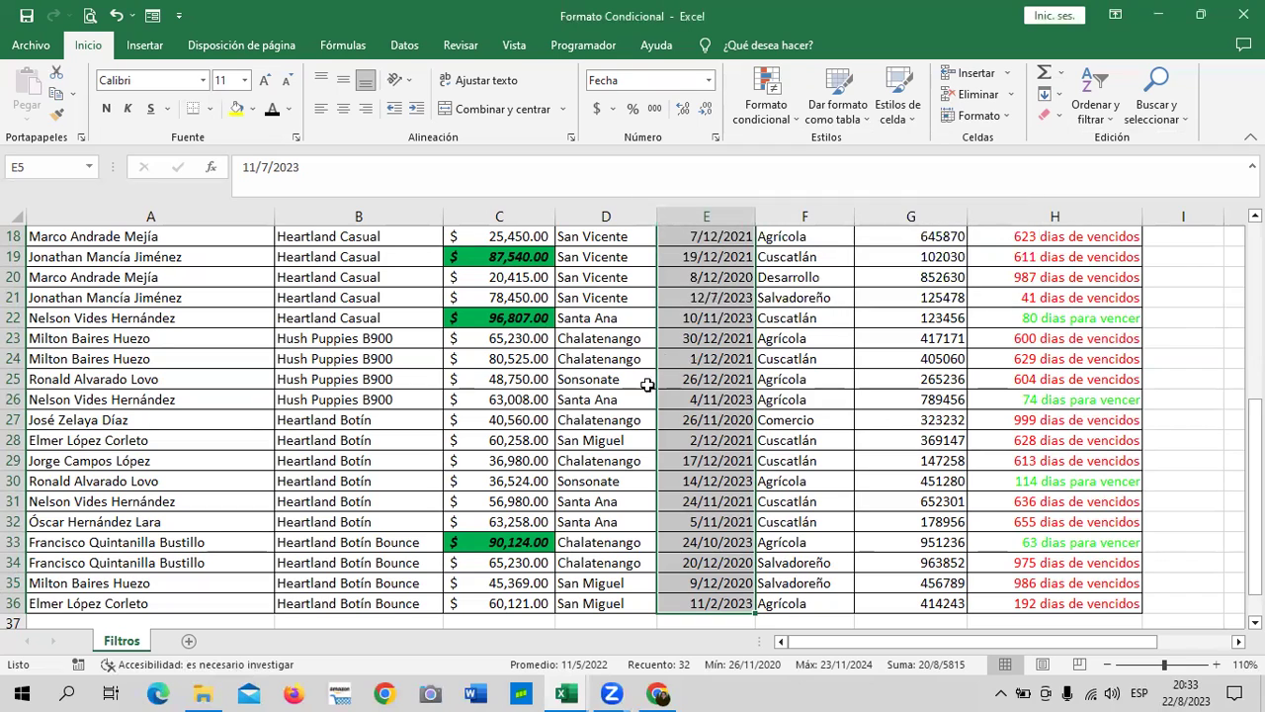
Change the E22 date to 10/8/2023.
{"action": "left_click", "coordinate": [698, 318]}
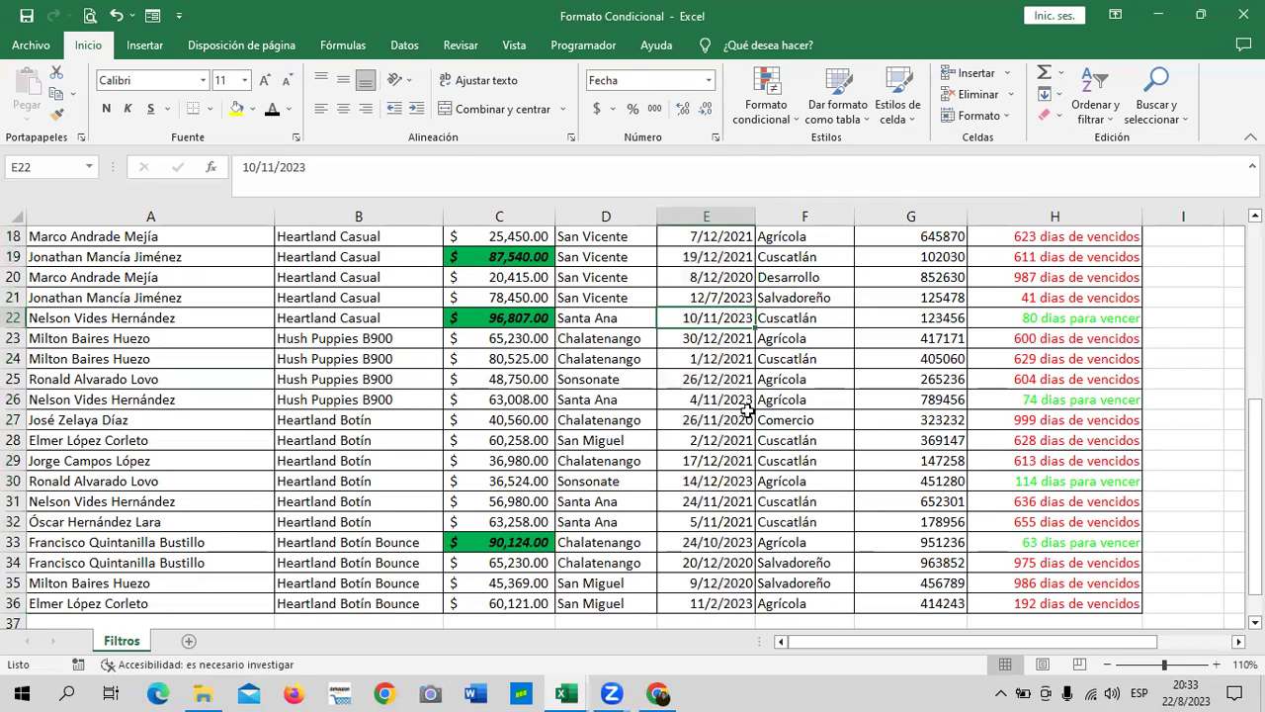
{"action": "left_click", "coordinate": [275, 167]}
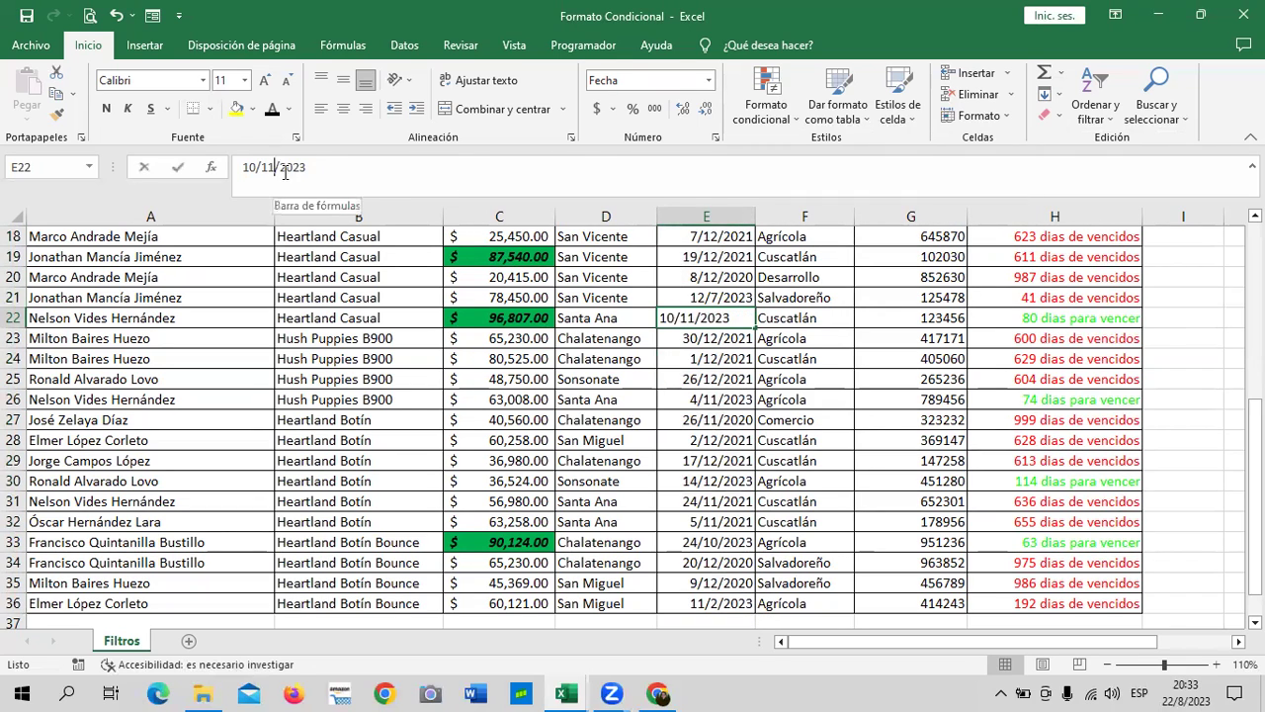
{"action": "key", "text": "BackSpace"}
{"action": "key", "text": "BackSpace"}
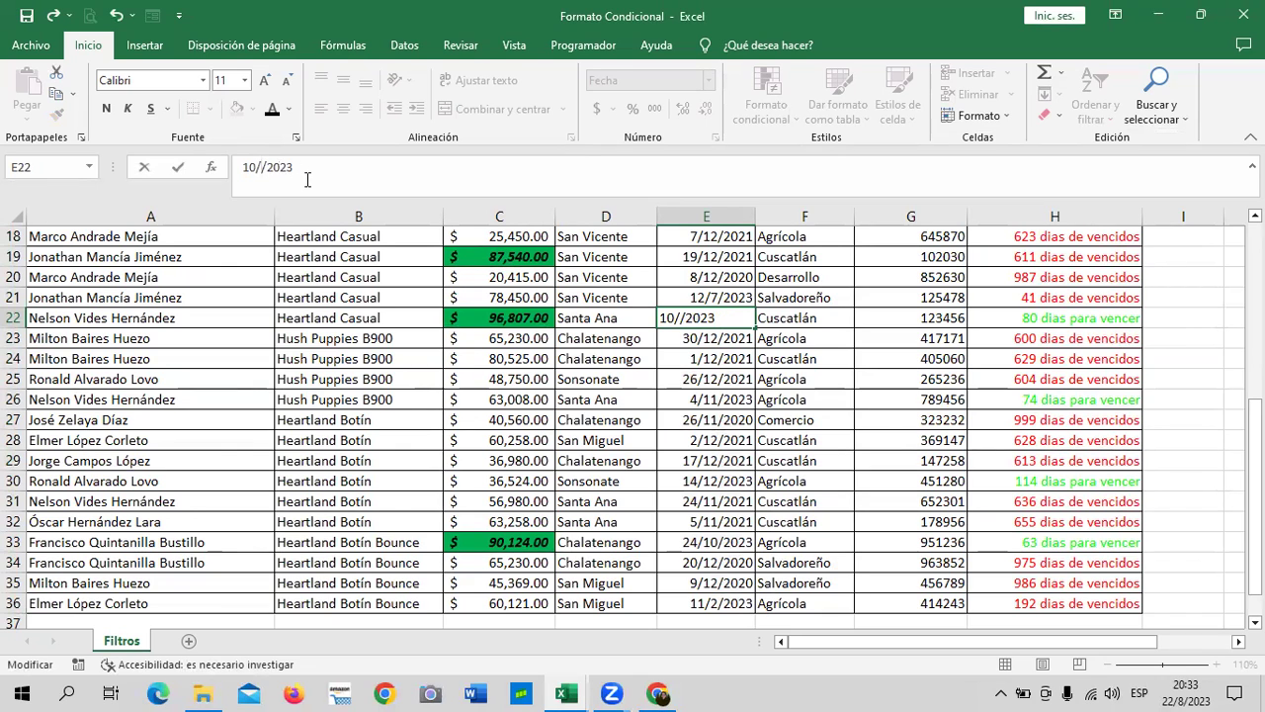
{"action": "type", "text": "8"}
{"action": "key", "text": "Return"}
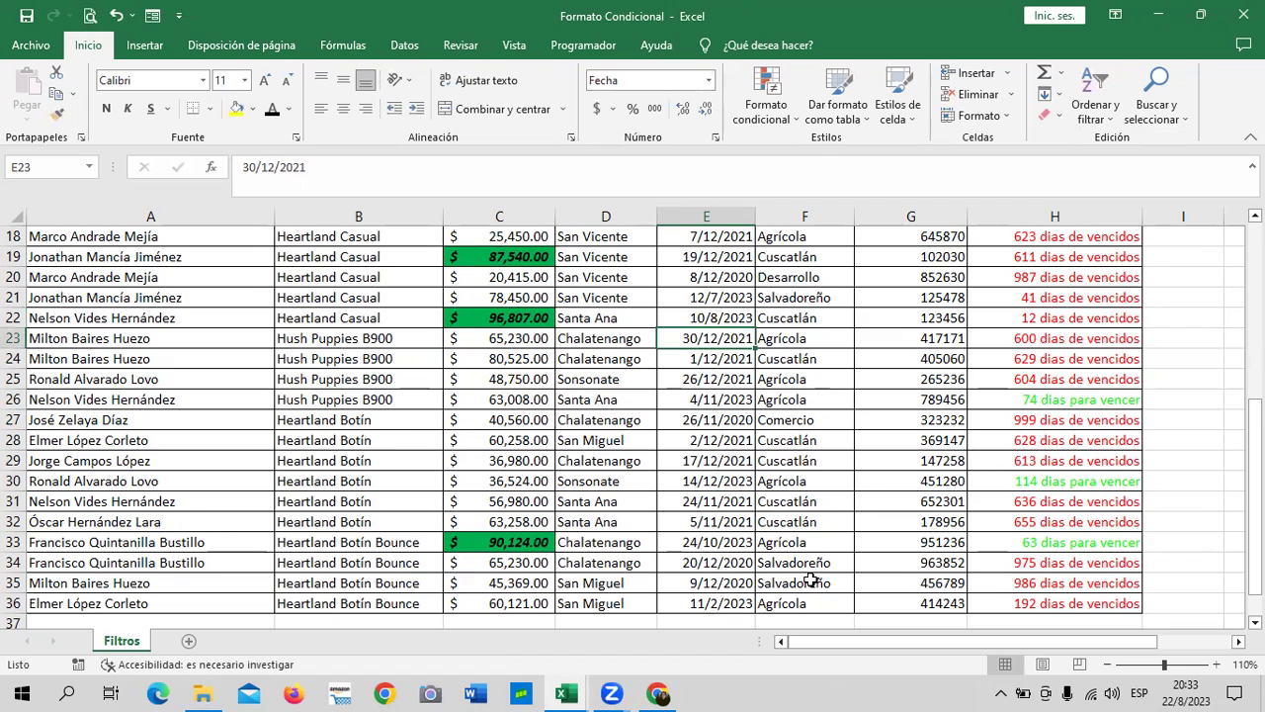
Change the E33 date to 24/7/2023.
{"action": "left_click", "coordinate": [714, 544]}
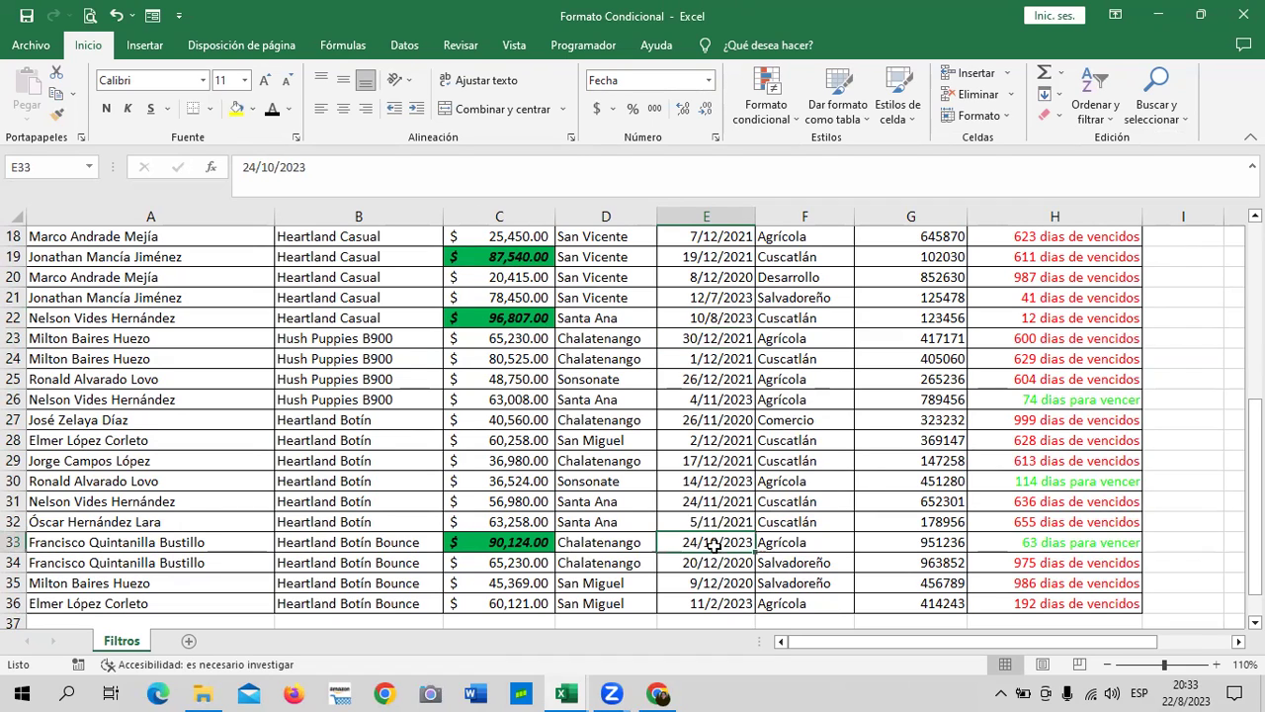
{"action": "left_click", "coordinate": [276, 168]}
{"action": "key", "text": "BackSpace"}
{"action": "key", "text": "BackSpace"}
{"action": "type", "text": "7"}
{"action": "key", "text": "Return"}
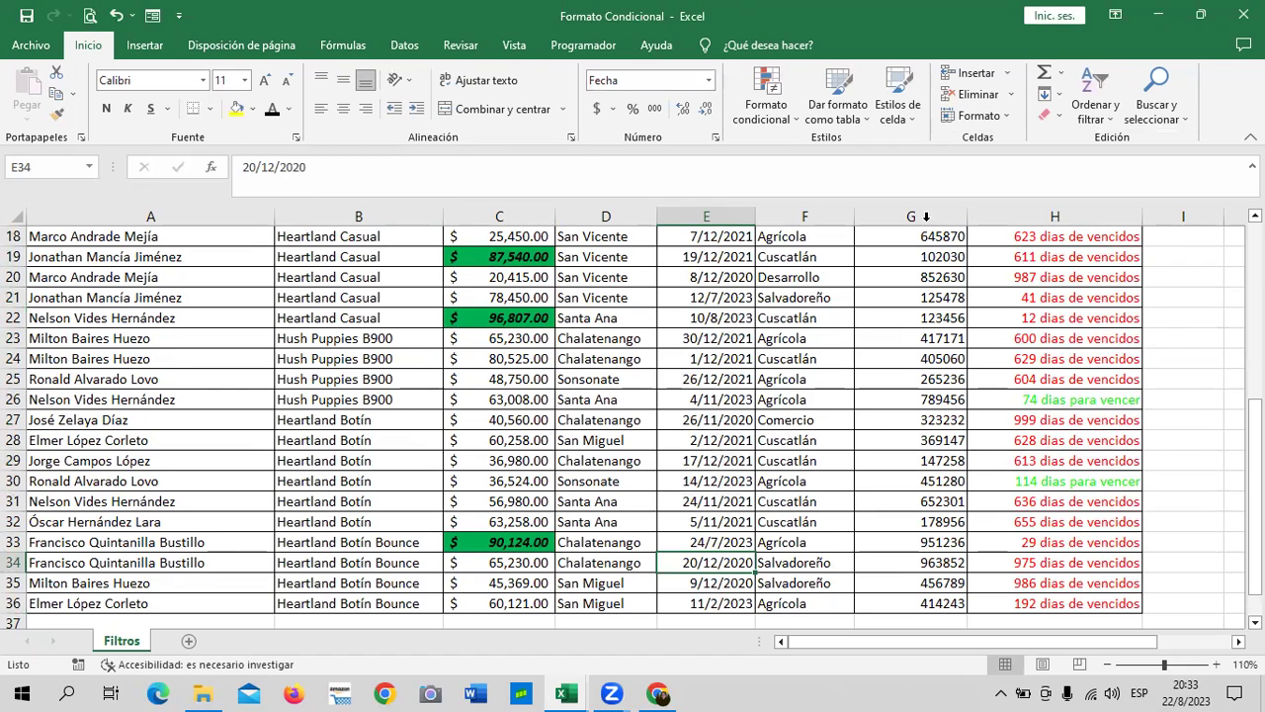
Change the E36 date to 11/7/2023.
{"action": "left_click", "coordinate": [707, 604]}
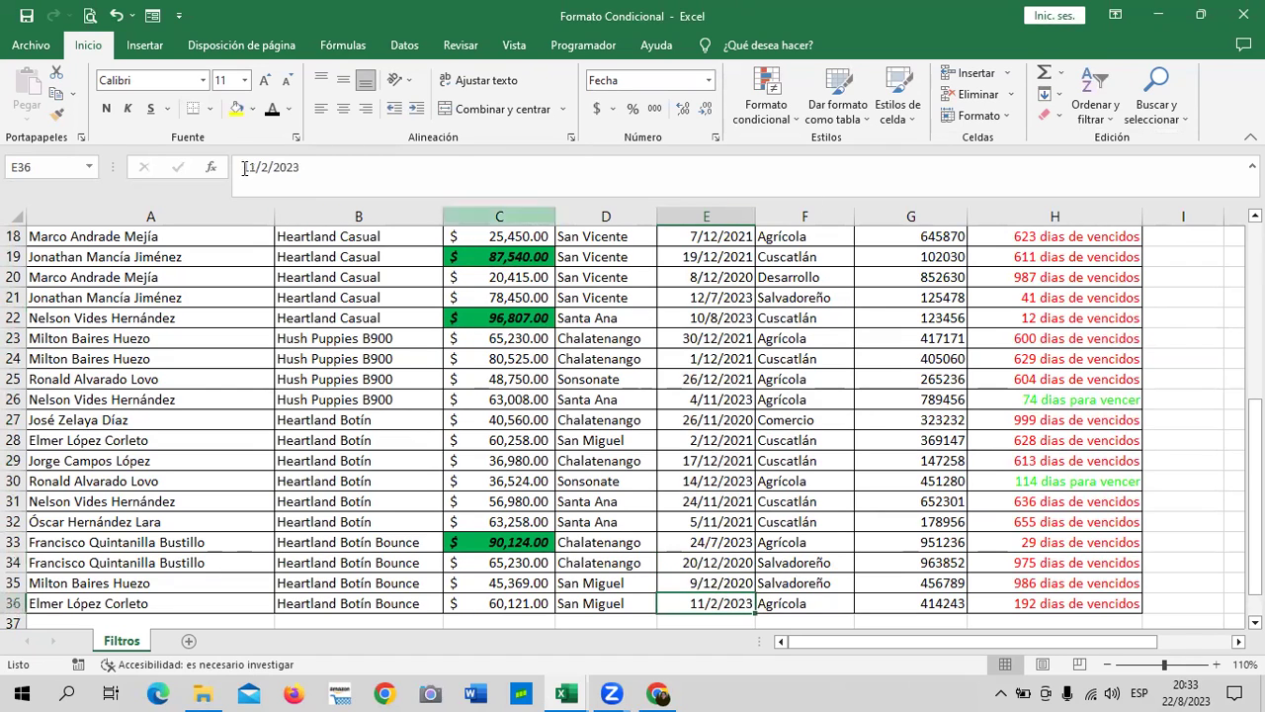
{"action": "left_click", "coordinate": [265, 166]}
{"action": "key", "text": "BackSpace"}
{"action": "type", "text": "7"}
{"action": "key", "text": "Return"}
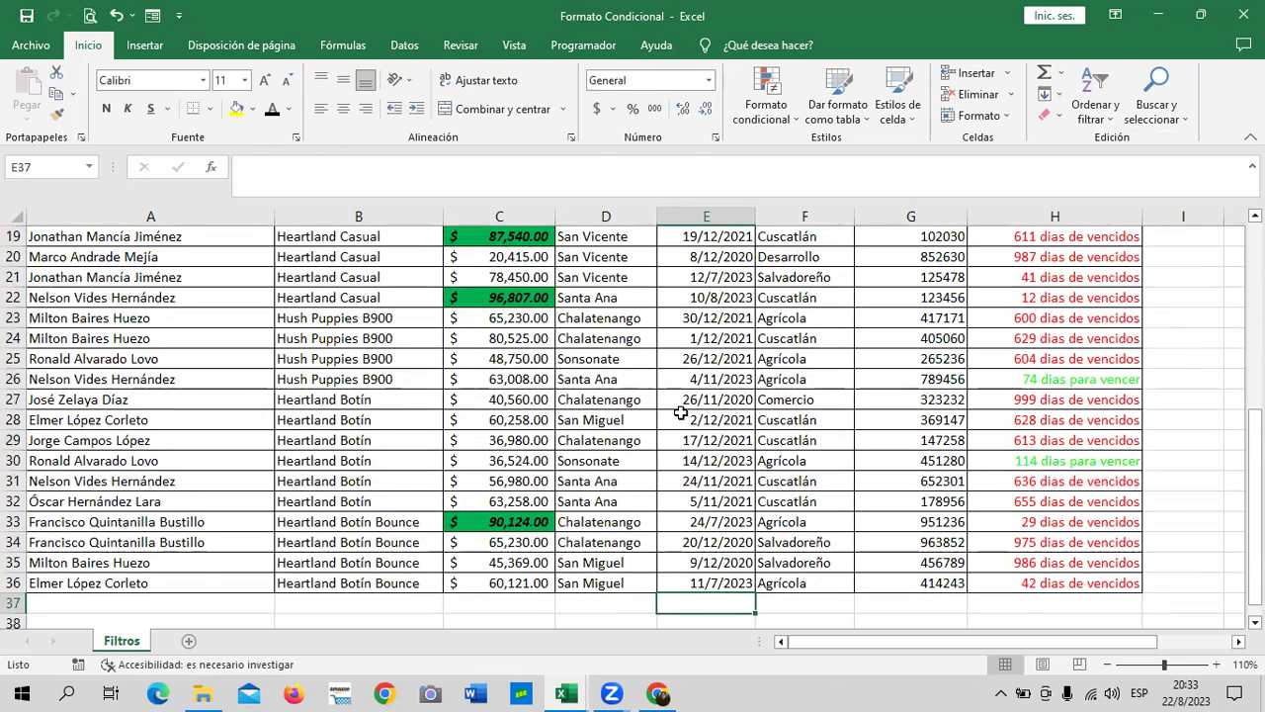
Select the Fecha dates from E5 down to E36.
{"action": "scroll", "coordinate": [681, 413], "scroll_direction": "up", "scroll_amount": 4}
{"action": "scroll", "coordinate": [681, 413], "scroll_direction": "up", "scroll_amount": 2}
{"action": "left_click", "coordinate": [729, 336]}
{"action": "left_click_drag", "start_coordinate": [729, 348], "coordinate": [721, 605]}
Add a date rule shading Este mes dates with a custom pale light-blue fill.
{"action": "left_click", "coordinate": [788, 119]}
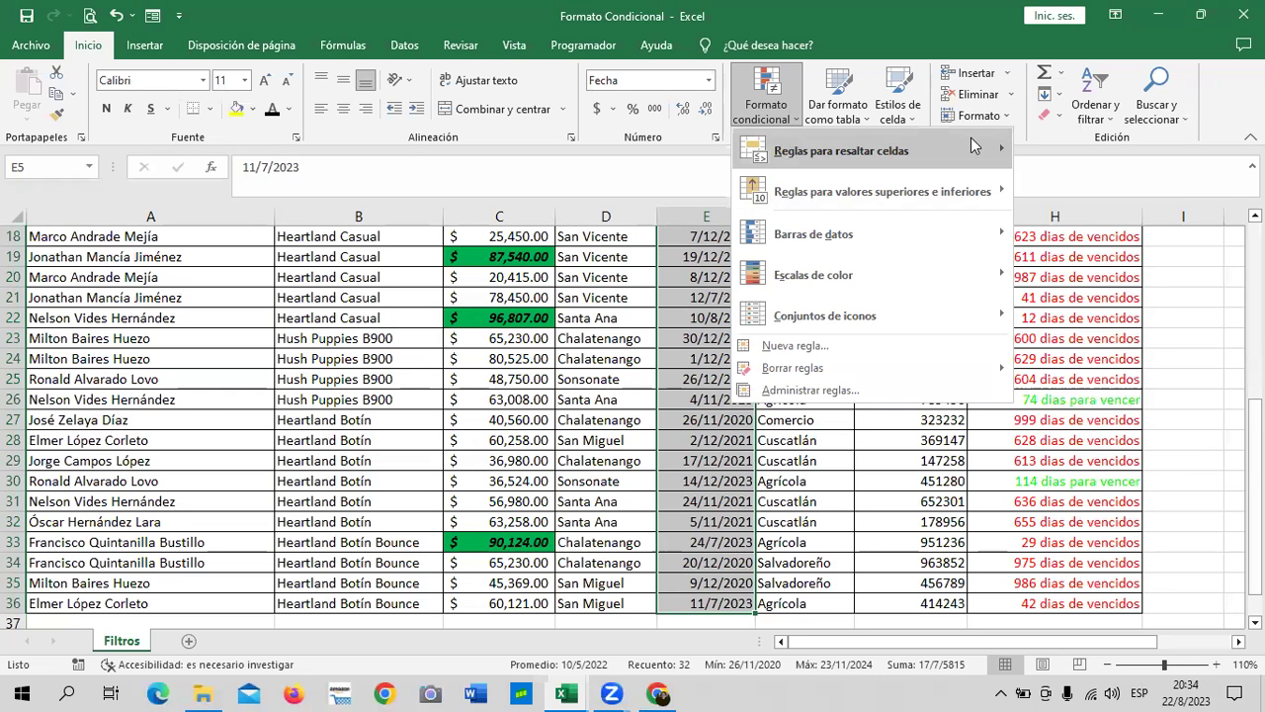
{"action": "mouse_move", "coordinate": [870, 150]}
{"action": "left_click", "coordinate": [1087, 359]}
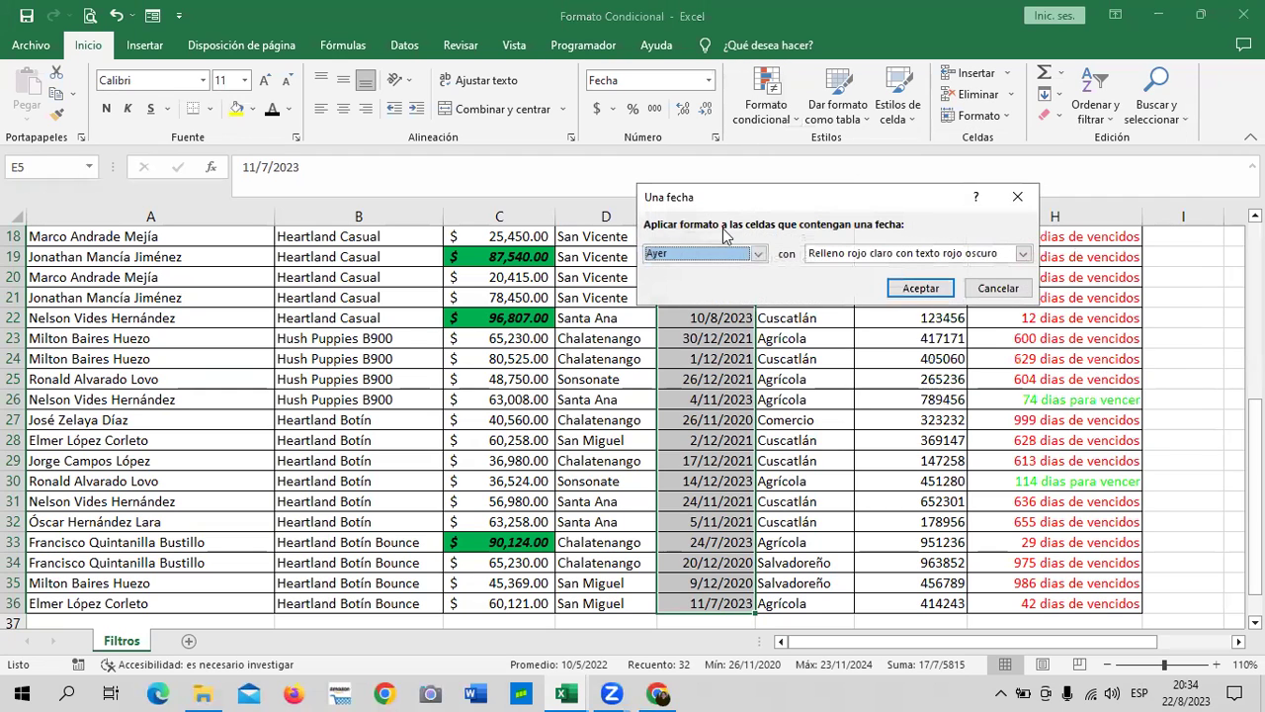
{"action": "left_click", "coordinate": [758, 254]}
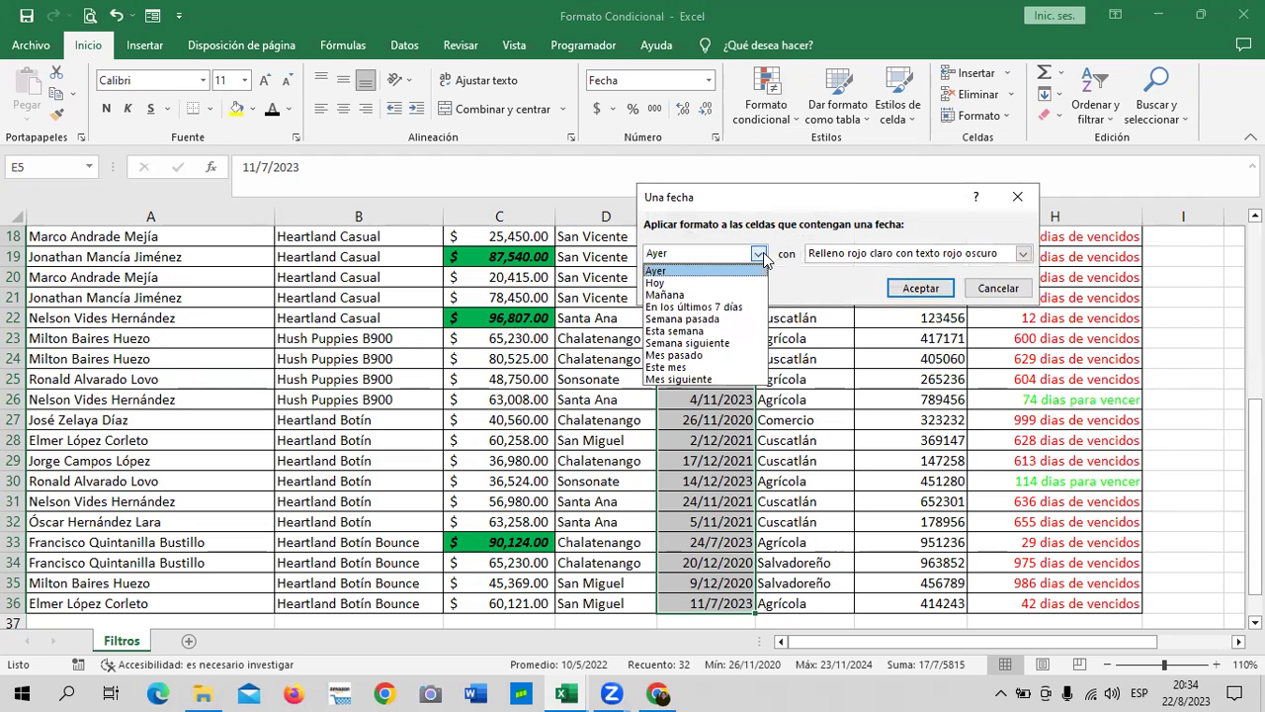
{"action": "left_click", "coordinate": [675, 368]}
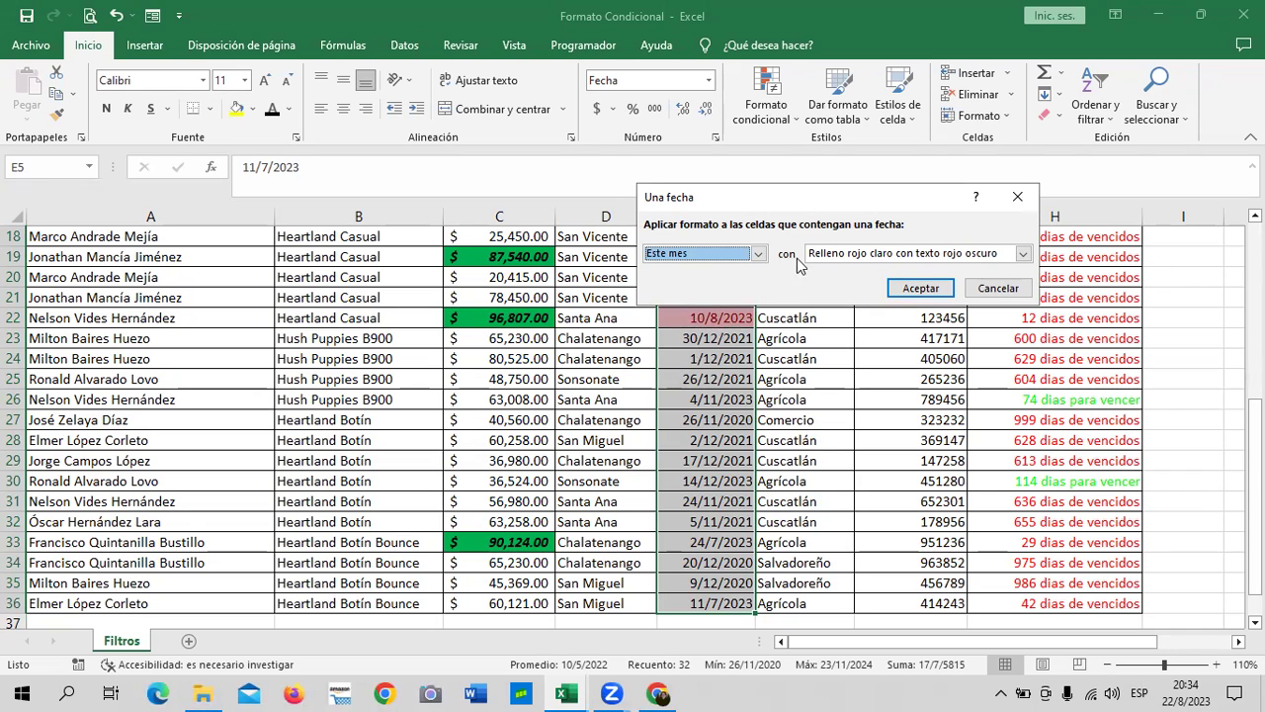
{"action": "left_click", "coordinate": [1023, 254]}
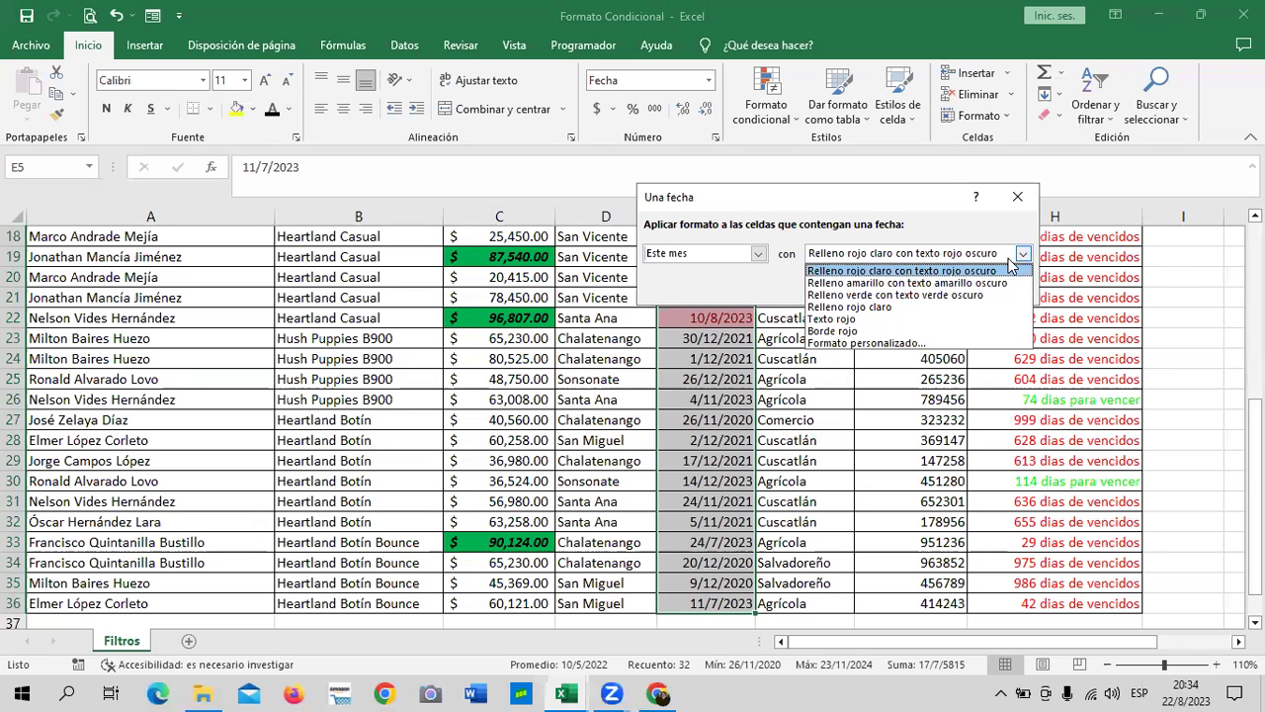
{"action": "left_click", "coordinate": [840, 343]}
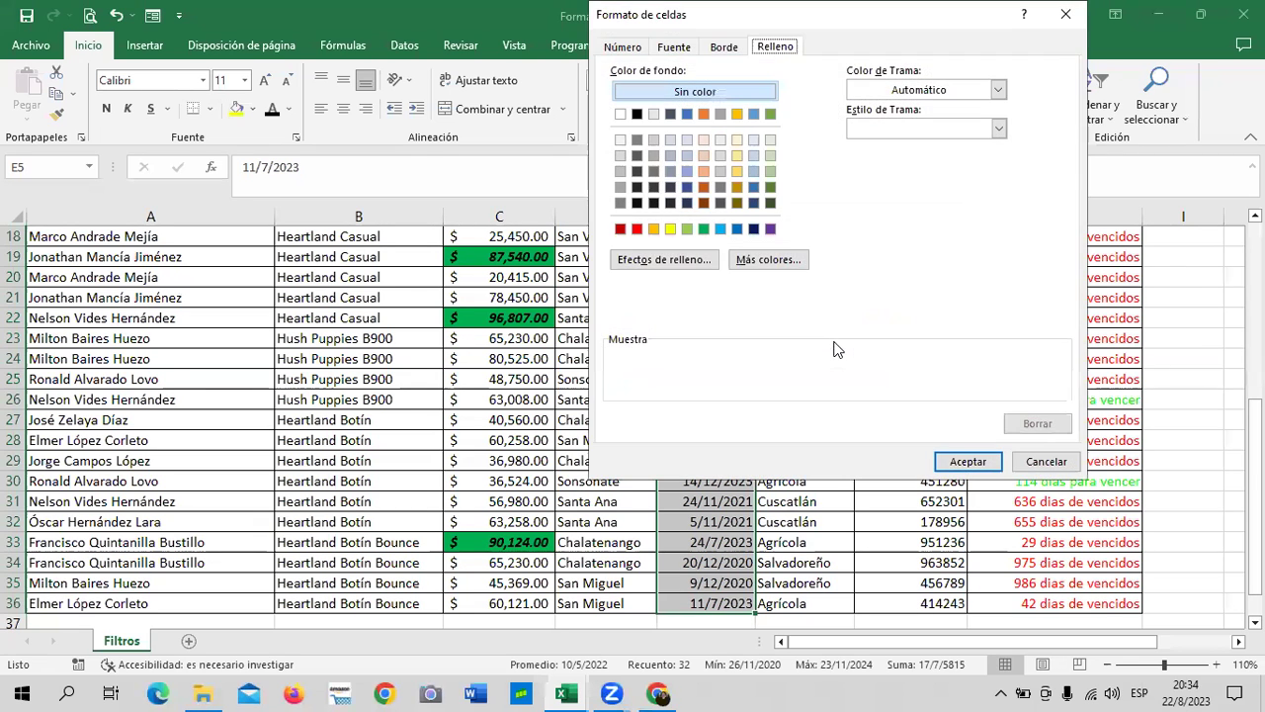
{"action": "left_click", "coordinate": [720, 229]}
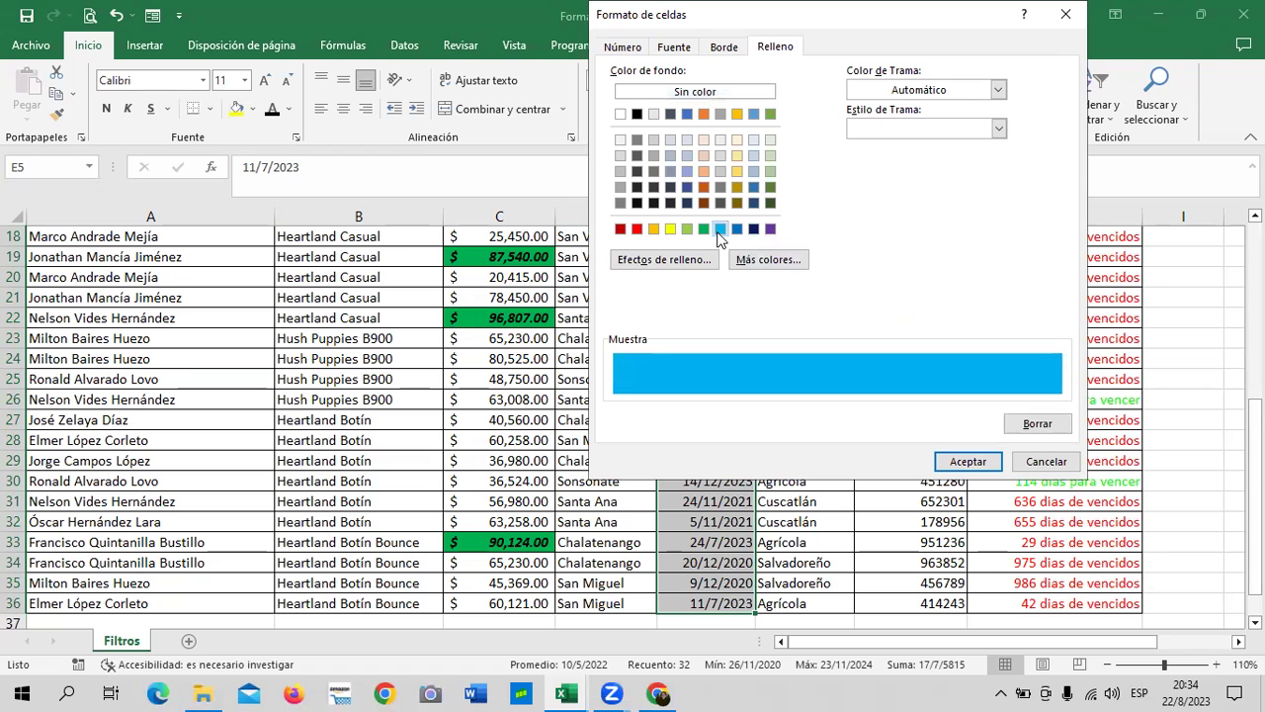
{"action": "left_click", "coordinate": [754, 172]}
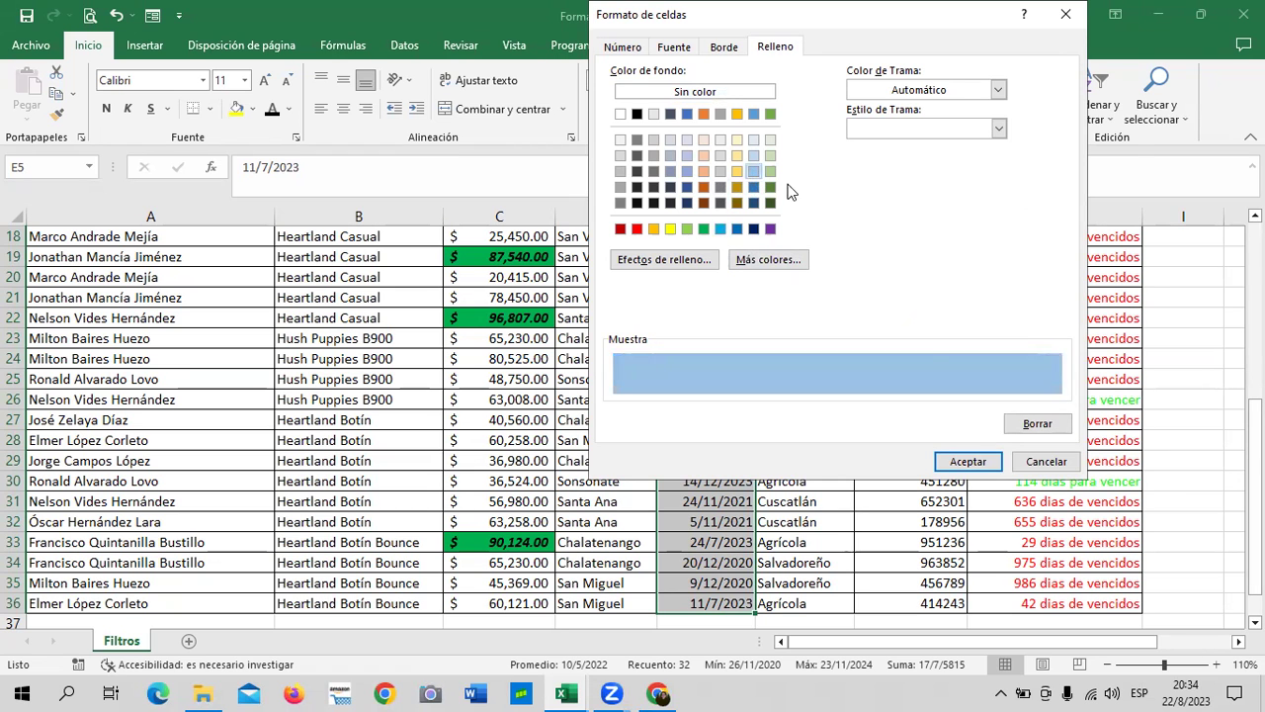
{"action": "left_click", "coordinate": [968, 462]}
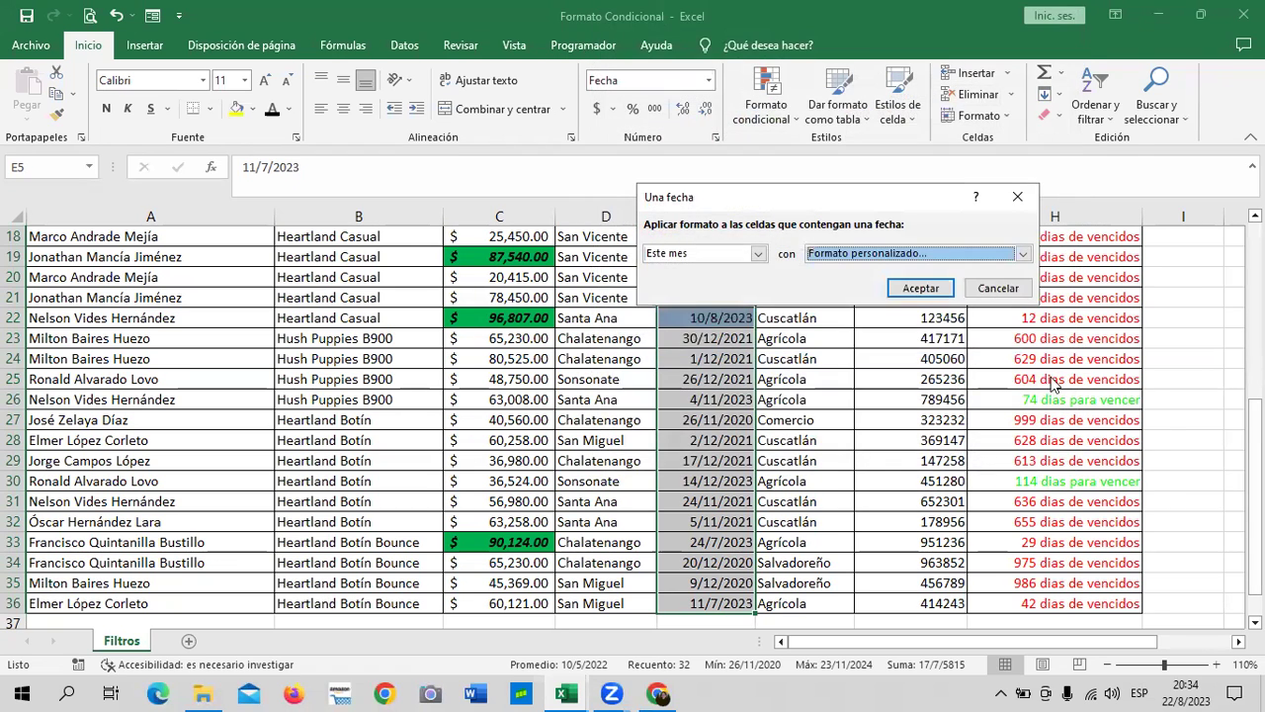
{"action": "left_click", "coordinate": [935, 292]}
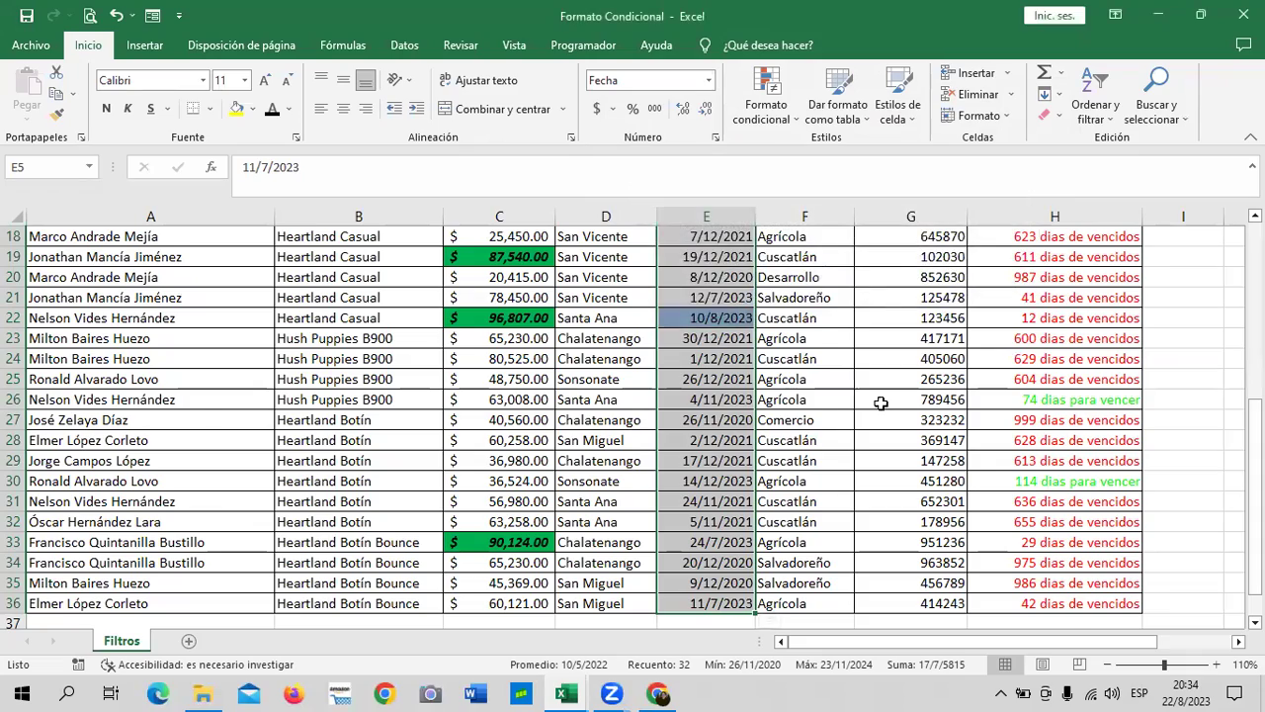
Deselect the dates and scroll through the table to review the current-month shading.
{"action": "left_click", "coordinate": [883, 399]}
{"action": "scroll", "coordinate": [883, 401], "scroll_direction": "up", "scroll_amount": 1}
{"action": "scroll", "coordinate": [883, 400], "scroll_direction": "up", "scroll_amount": 2}
{"action": "scroll", "coordinate": [883, 400], "scroll_direction": "up", "scroll_amount": 3}
{"action": "scroll", "coordinate": [883, 400], "scroll_direction": "down", "scroll_amount": 3}
{"action": "scroll", "coordinate": [883, 401], "scroll_direction": "down", "scroll_amount": 1}
{"action": "scroll", "coordinate": [883, 401], "scroll_direction": "down", "scroll_amount": 5}
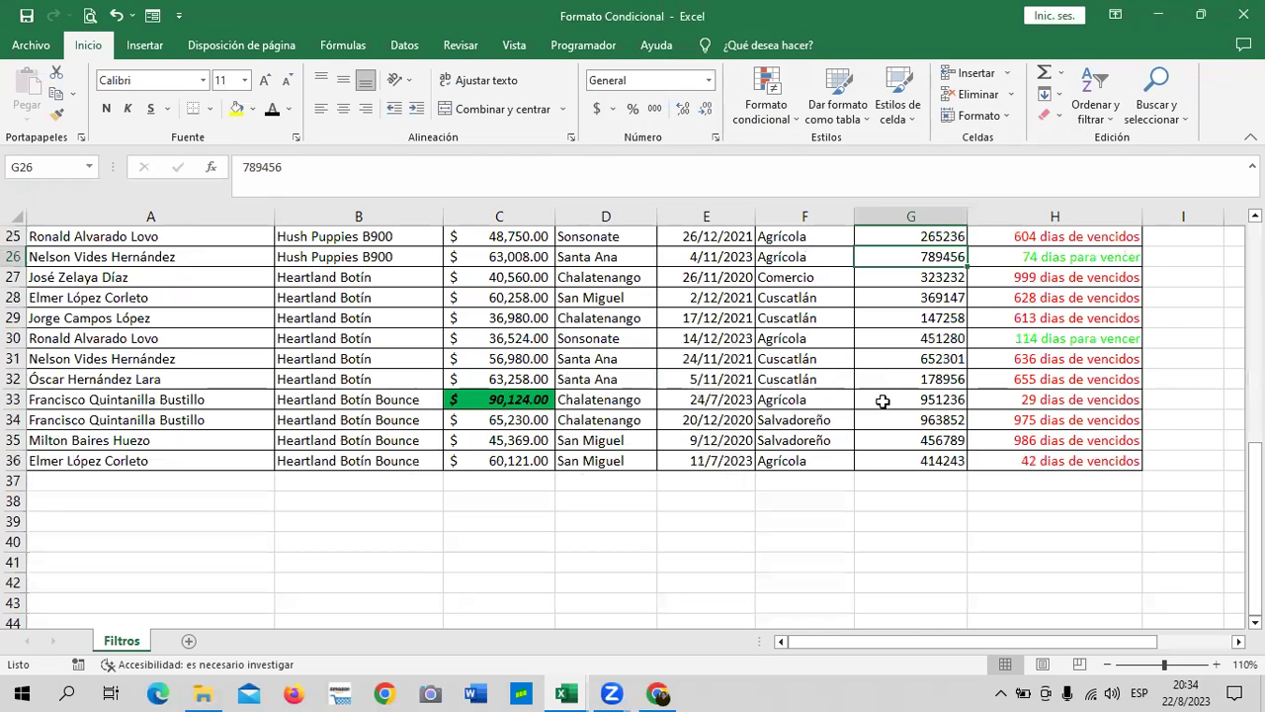
{"action": "scroll", "coordinate": [737, 472], "scroll_direction": "up", "scroll_amount": 4}
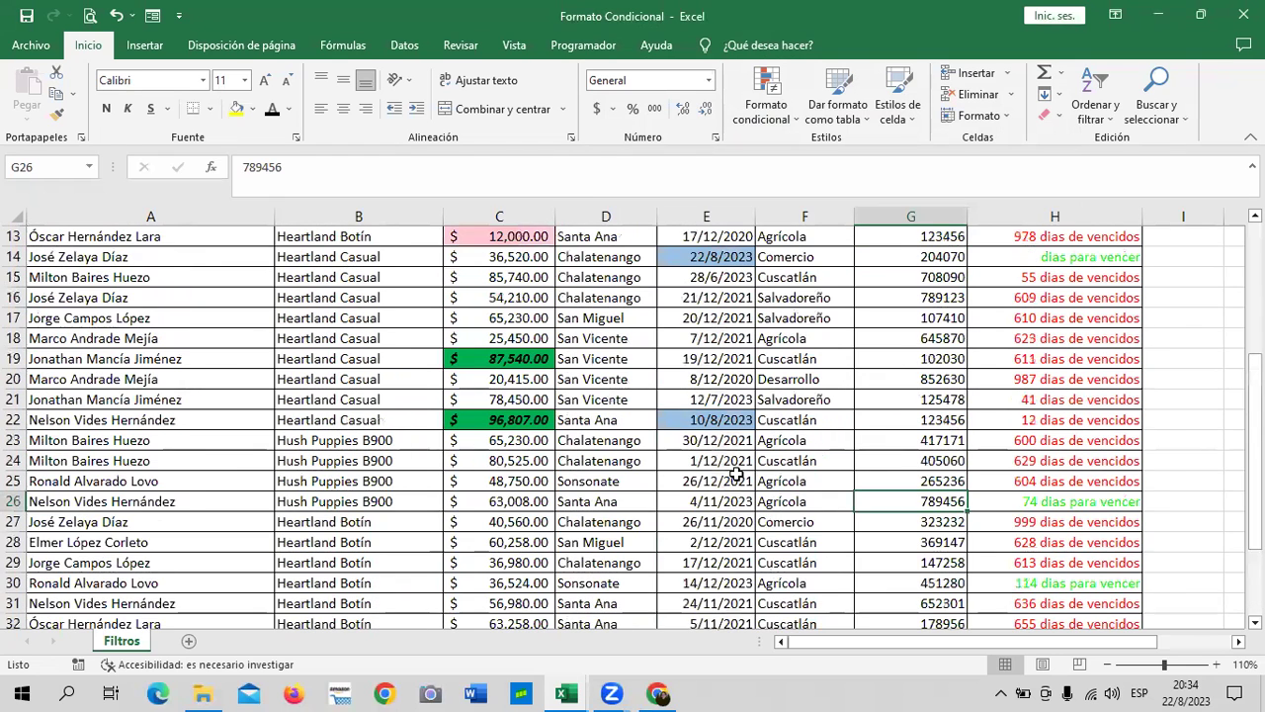
{"action": "scroll", "coordinate": [736, 473], "scroll_direction": "down", "scroll_amount": 4}
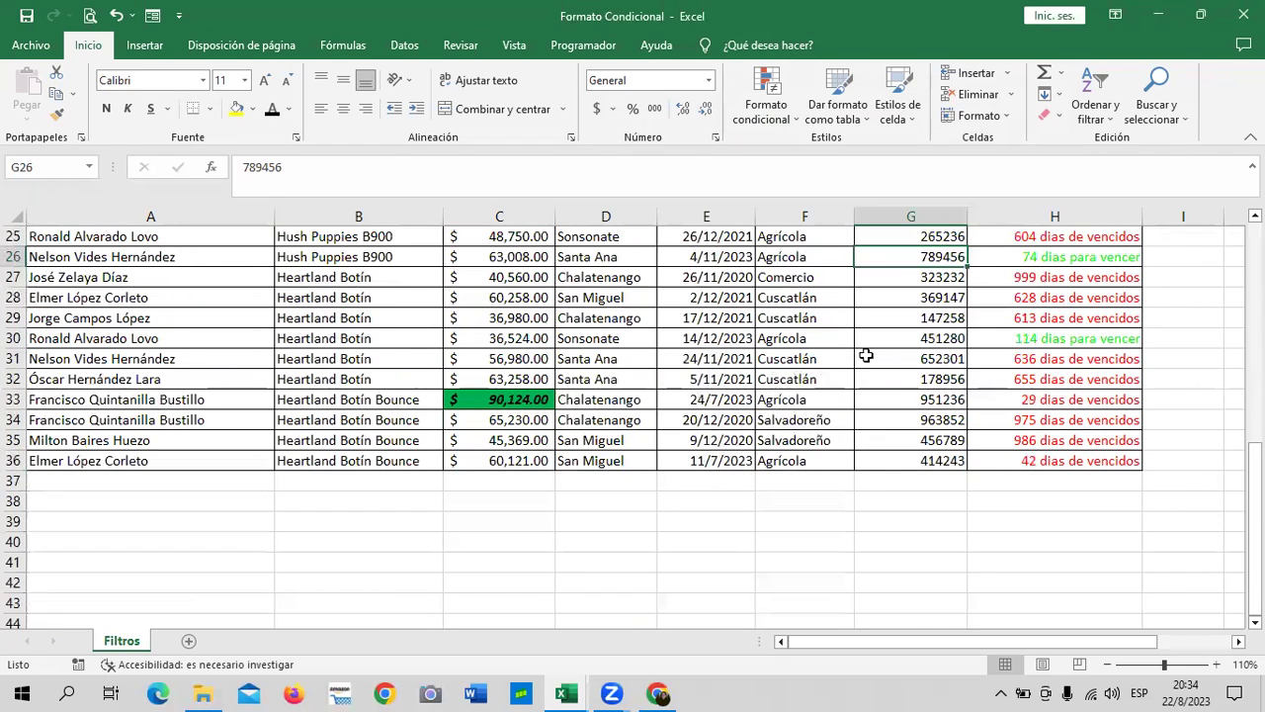
Change the E32 date to 5/8/2023 so Estado shows 17 días de vencidos.
{"action": "left_click", "coordinate": [698, 381]}
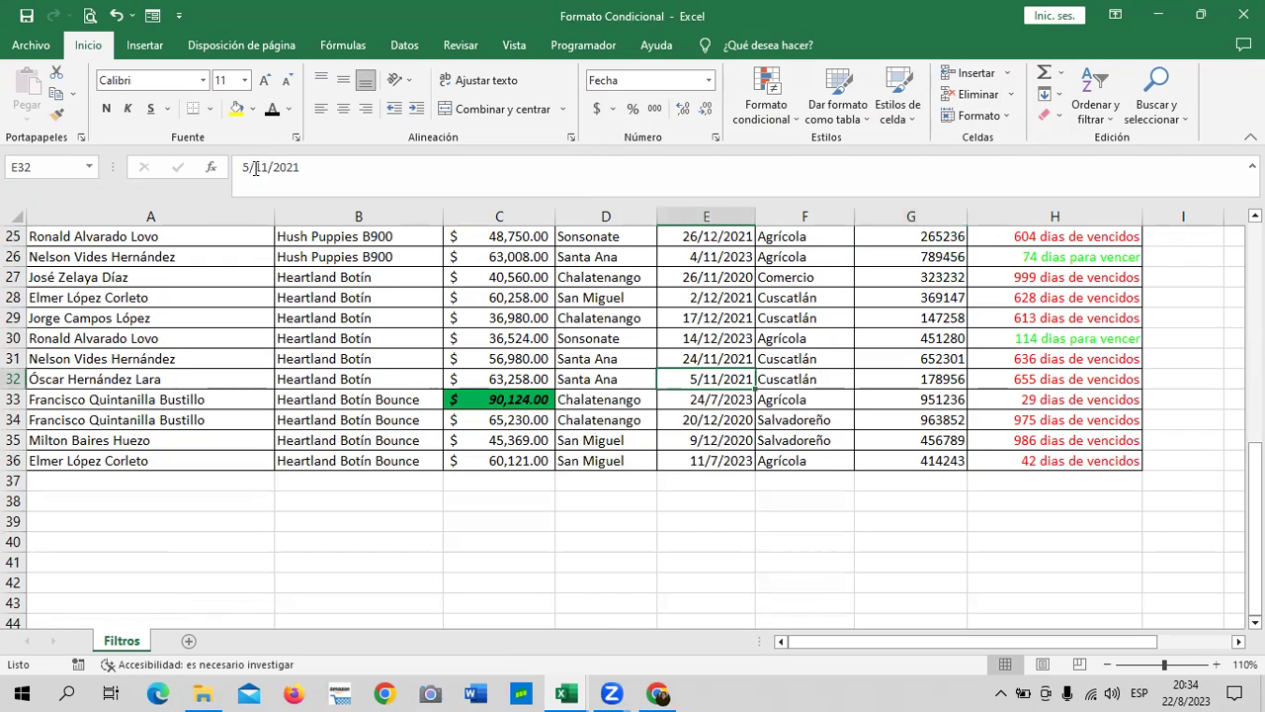
{"action": "left_click", "coordinate": [303, 166]}
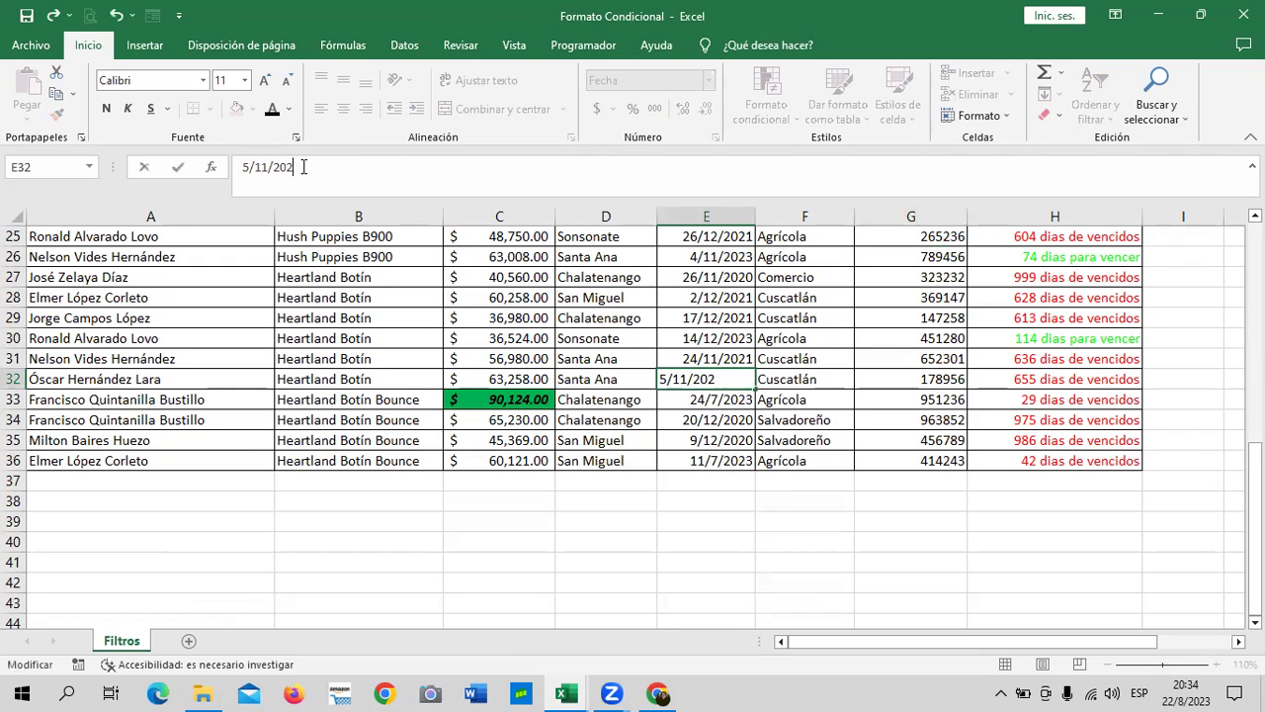
{"action": "type", "text": "3"}
{"action": "key", "text": "BackSpace"}
{"action": "key", "text": "Return"}
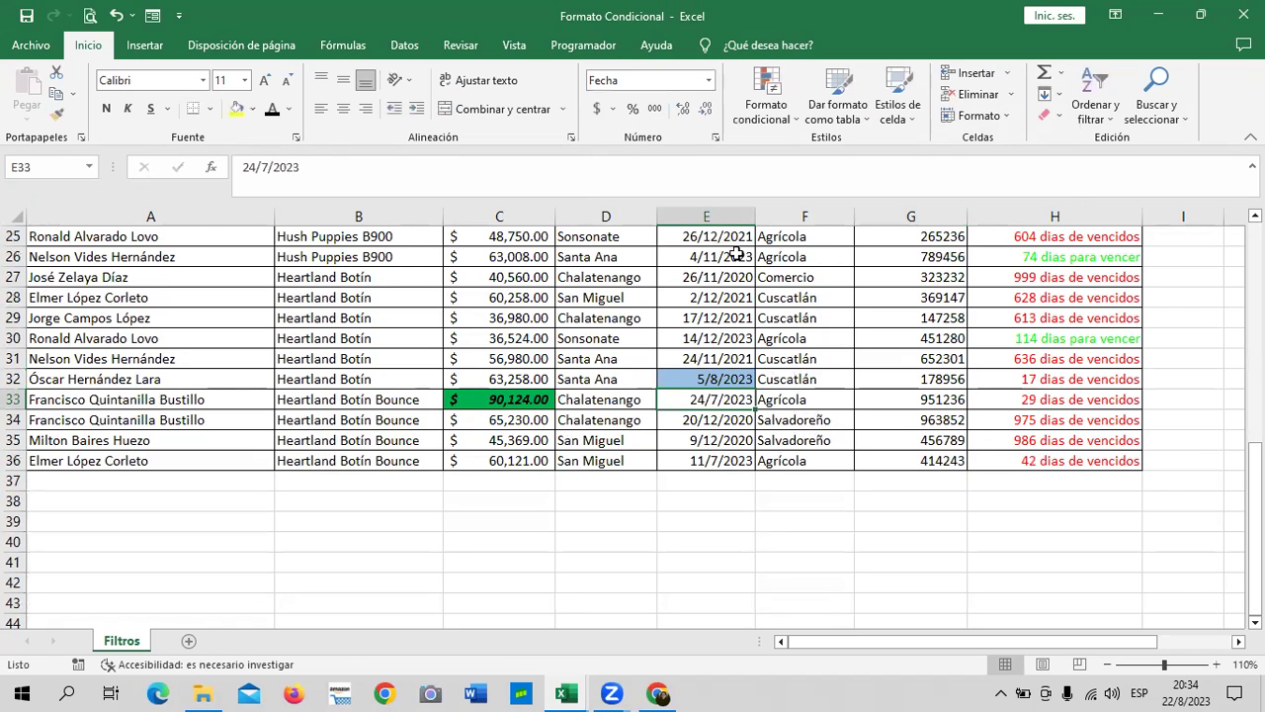
{"action": "scroll", "coordinate": [712, 440], "scroll_direction": "up", "scroll_amount": 2}
{"action": "scroll", "coordinate": [712, 440], "scroll_direction": "up", "scroll_amount": 3}
{"action": "scroll", "coordinate": [711, 440], "scroll_direction": "up", "scroll_amount": 2}
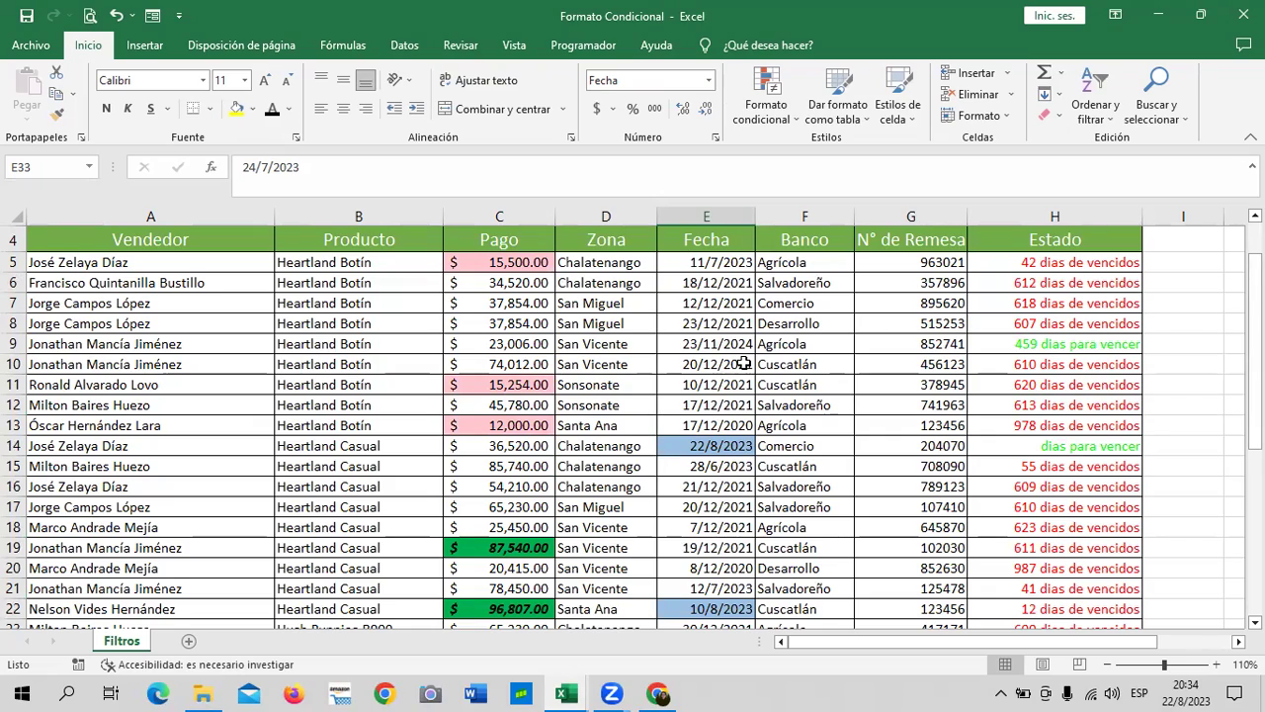
{"action": "scroll", "coordinate": [731, 362], "scroll_direction": "down", "scroll_amount": 2}
{"action": "scroll", "coordinate": [739, 362], "scroll_direction": "down", "scroll_amount": 3}
{"action": "scroll", "coordinate": [742, 362], "scroll_direction": "up", "scroll_amount": 3}
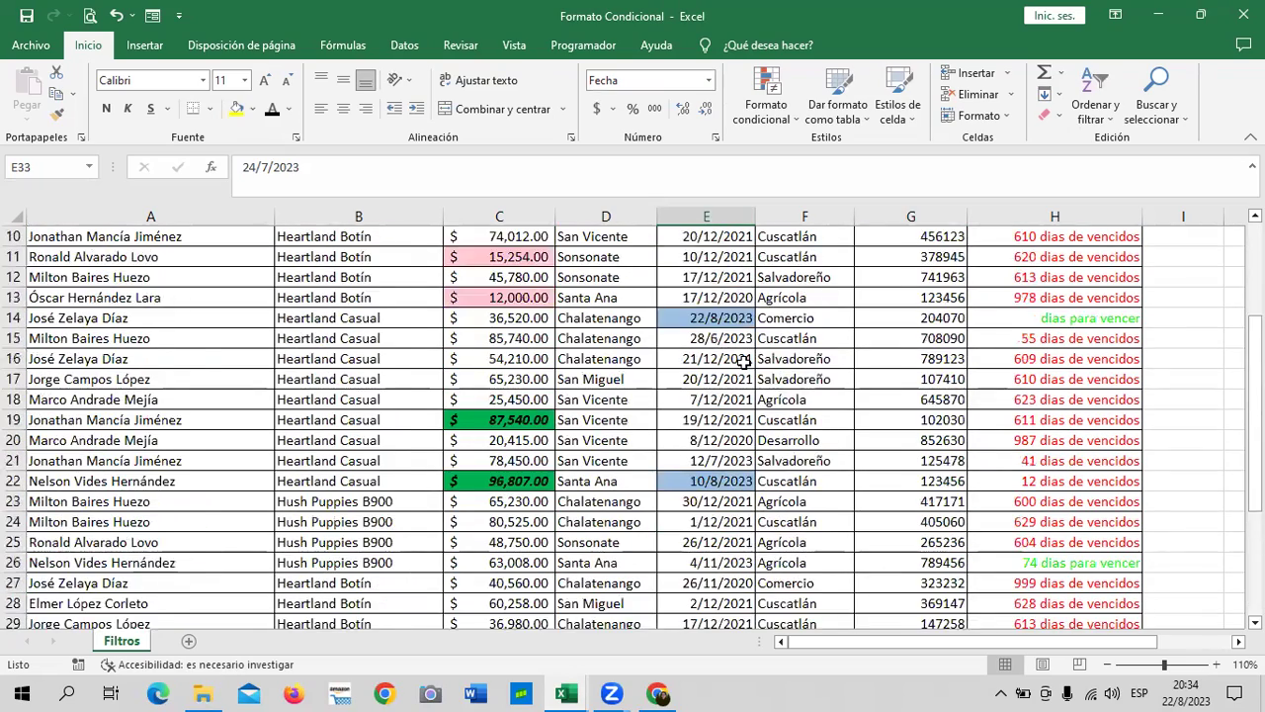
{"action": "scroll", "coordinate": [742, 362], "scroll_direction": "up", "scroll_amount": 3}
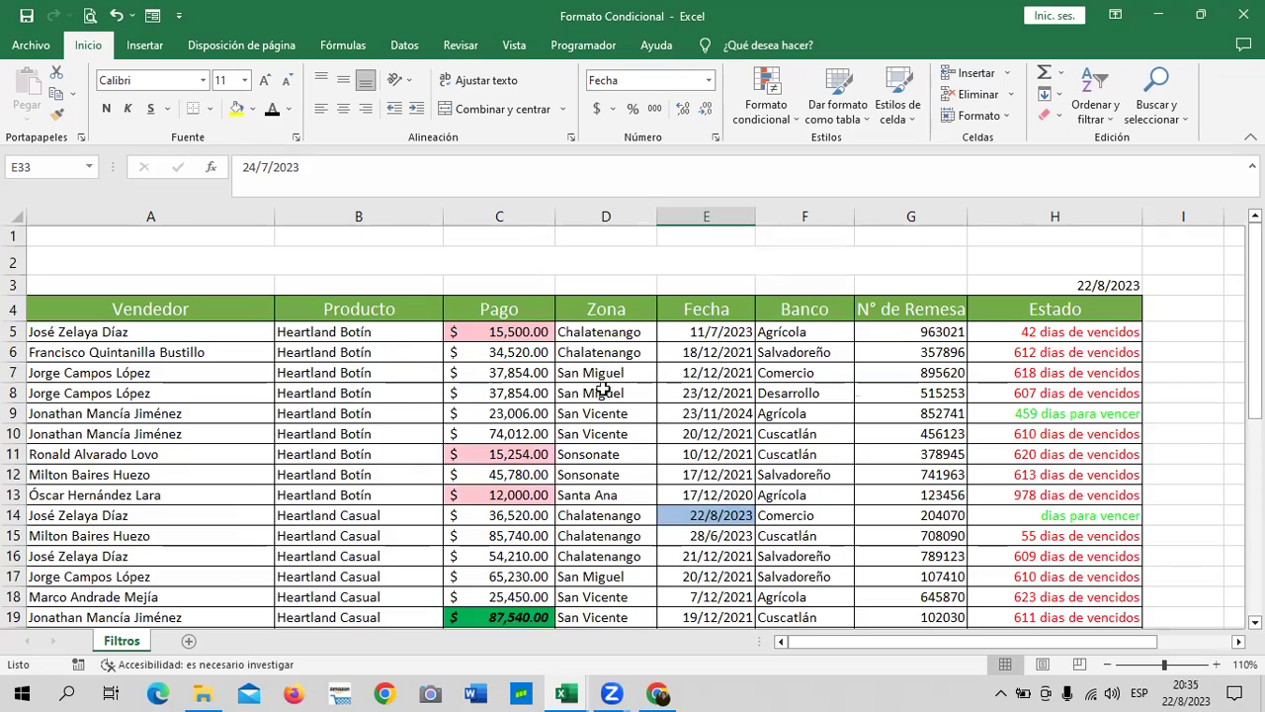
Select the Banco entries and start a Texto que contiene rule with Formato personalizado.
{"action": "mouse_move", "coordinate": [808, 329]}
{"action": "left_mouse_down"}
{"action": "mouse_move", "coordinate": [809, 679]}
{"action": "mouse_move", "coordinate": [809, 580]}
{"action": "left_mouse_up"}
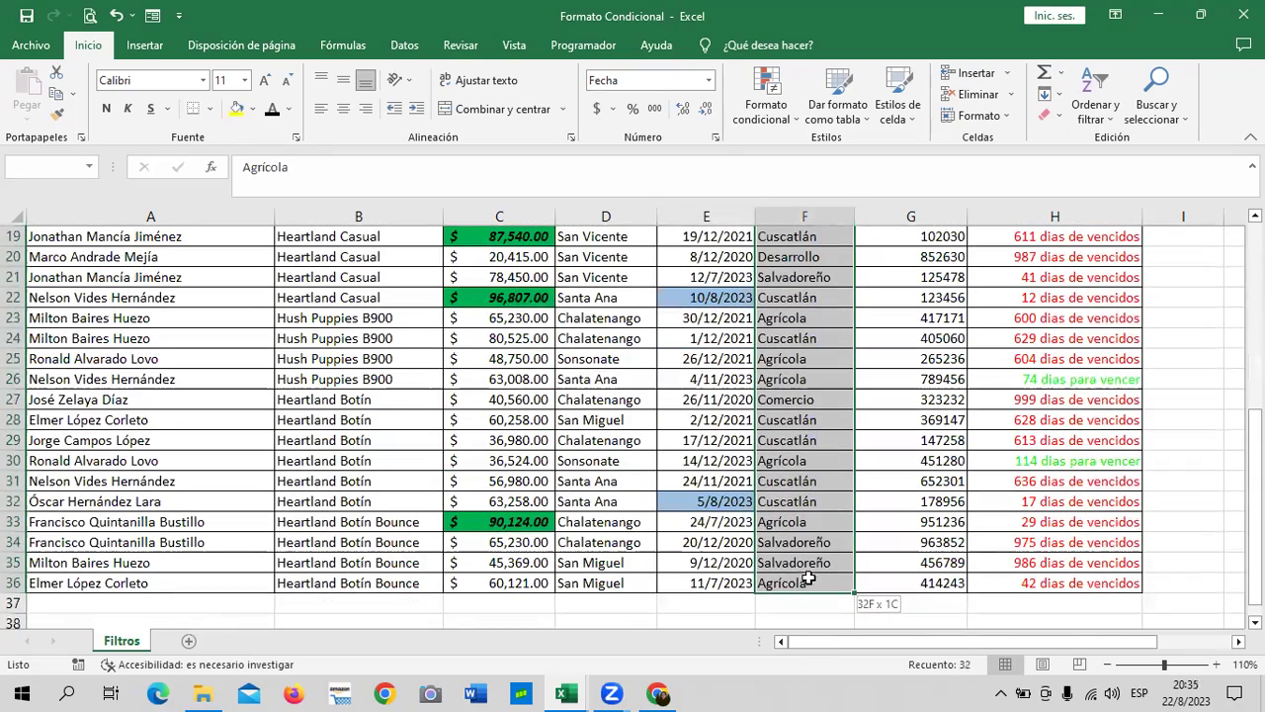
{"action": "left_click", "coordinate": [788, 117]}
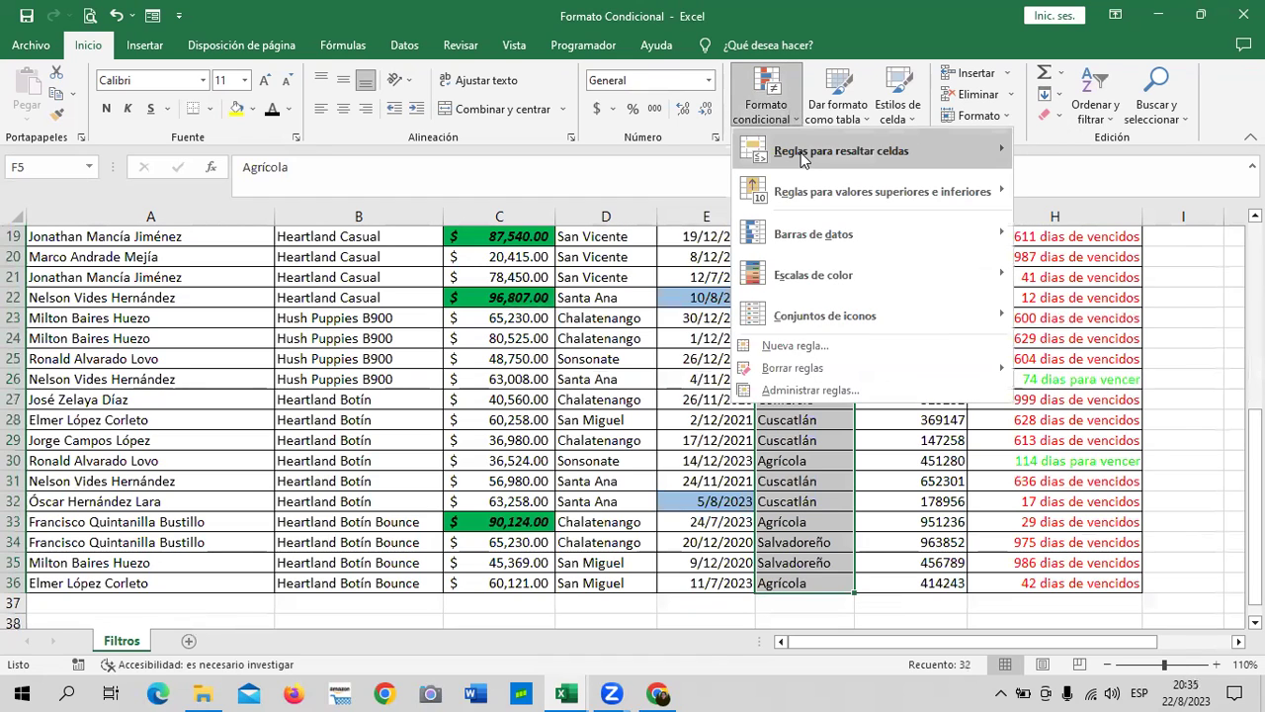
{"action": "mouse_move", "coordinate": [842, 150]}
{"action": "left_click", "coordinate": [1164, 323]}
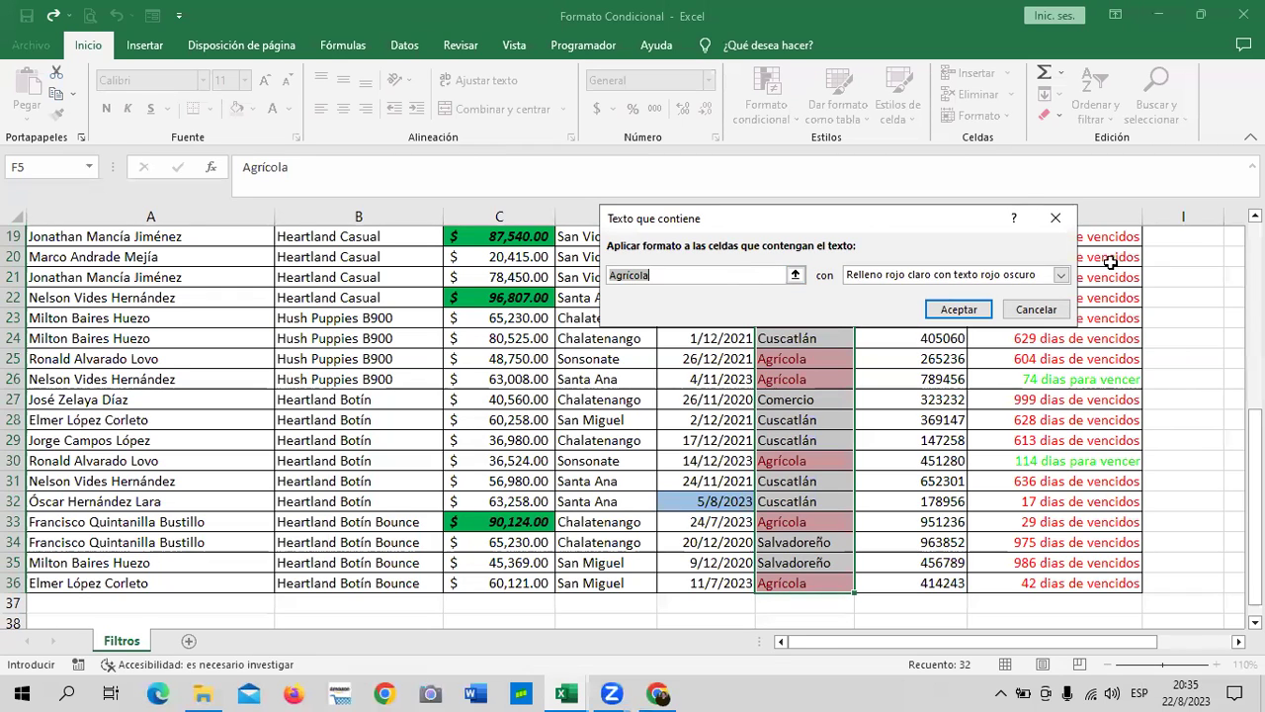
{"action": "left_click", "coordinate": [1061, 276]}
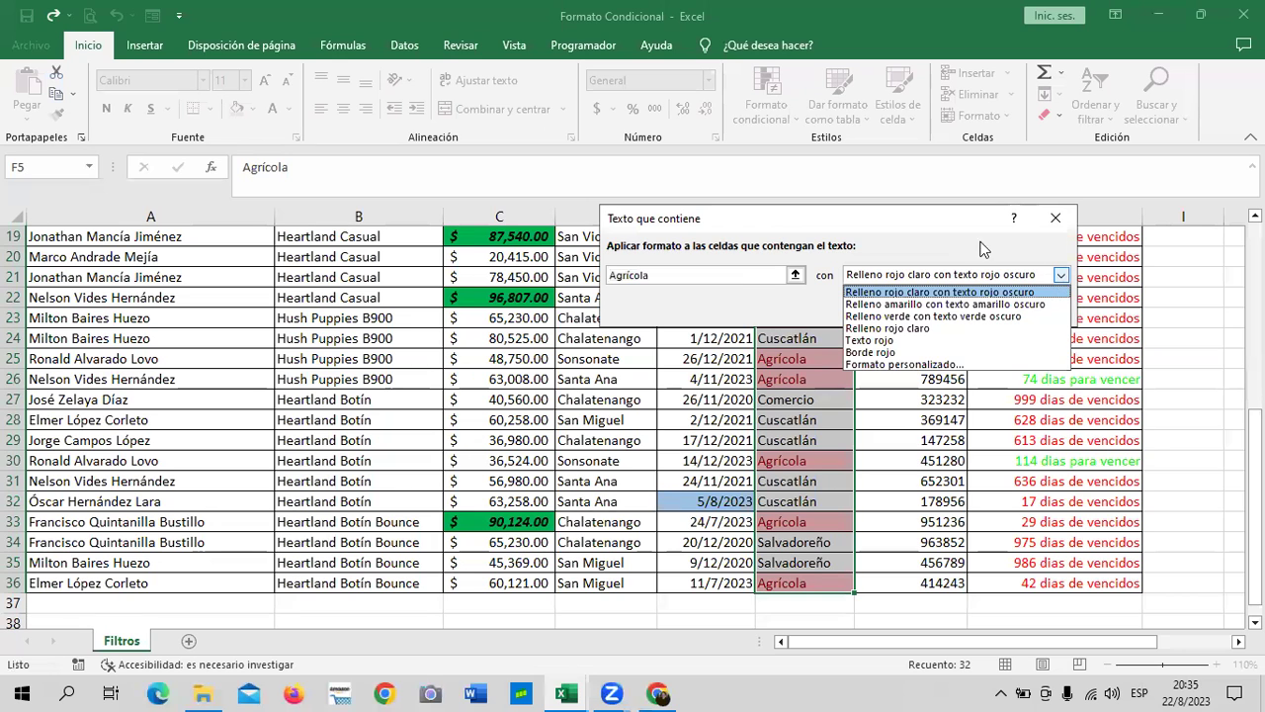
{"action": "left_click", "coordinate": [888, 364]}
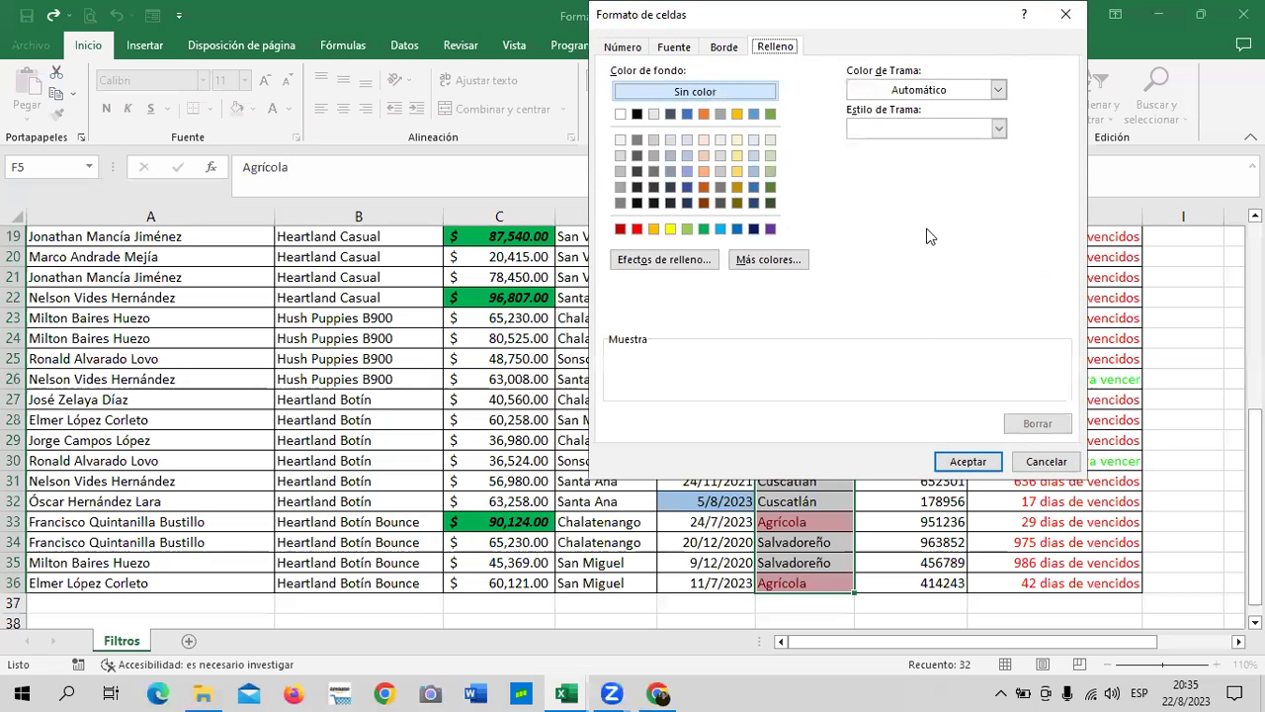
Set the custom format's fill to light gold and confirm it.
{"action": "left_click", "coordinate": [664, 259]}
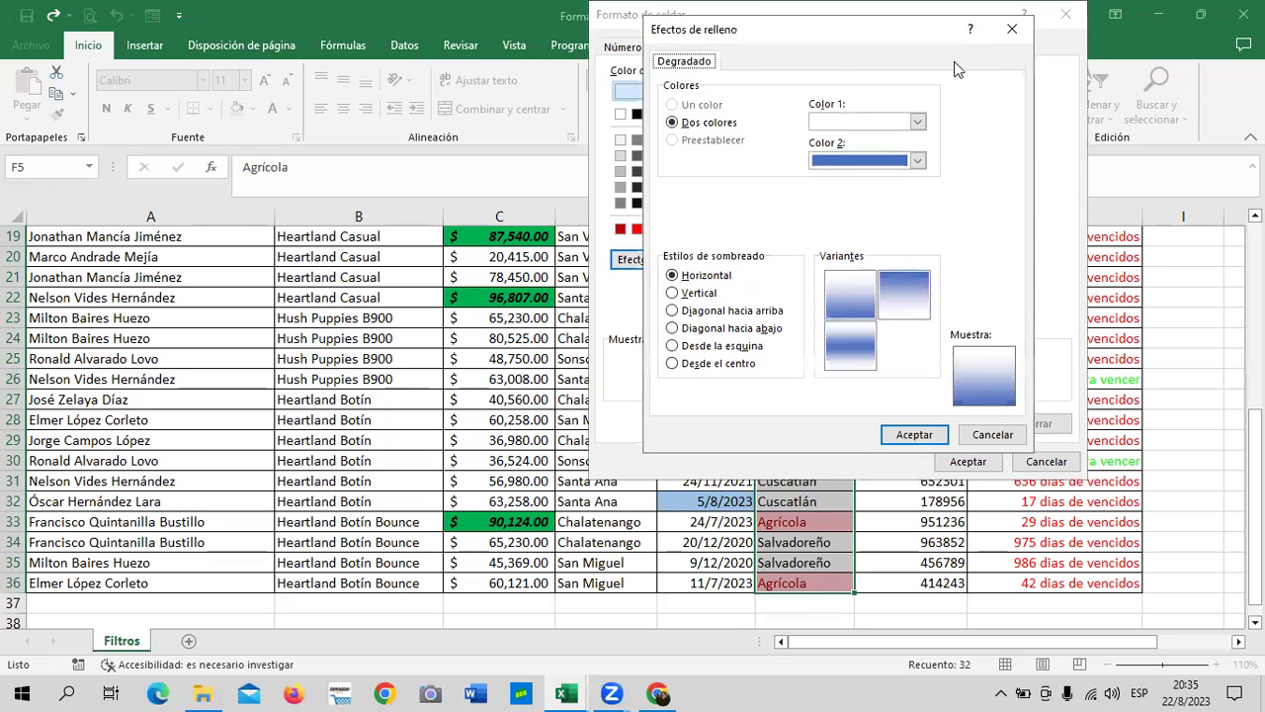
{"action": "left_click", "coordinate": [1012, 29]}
{"action": "left_click", "coordinate": [763, 262]}
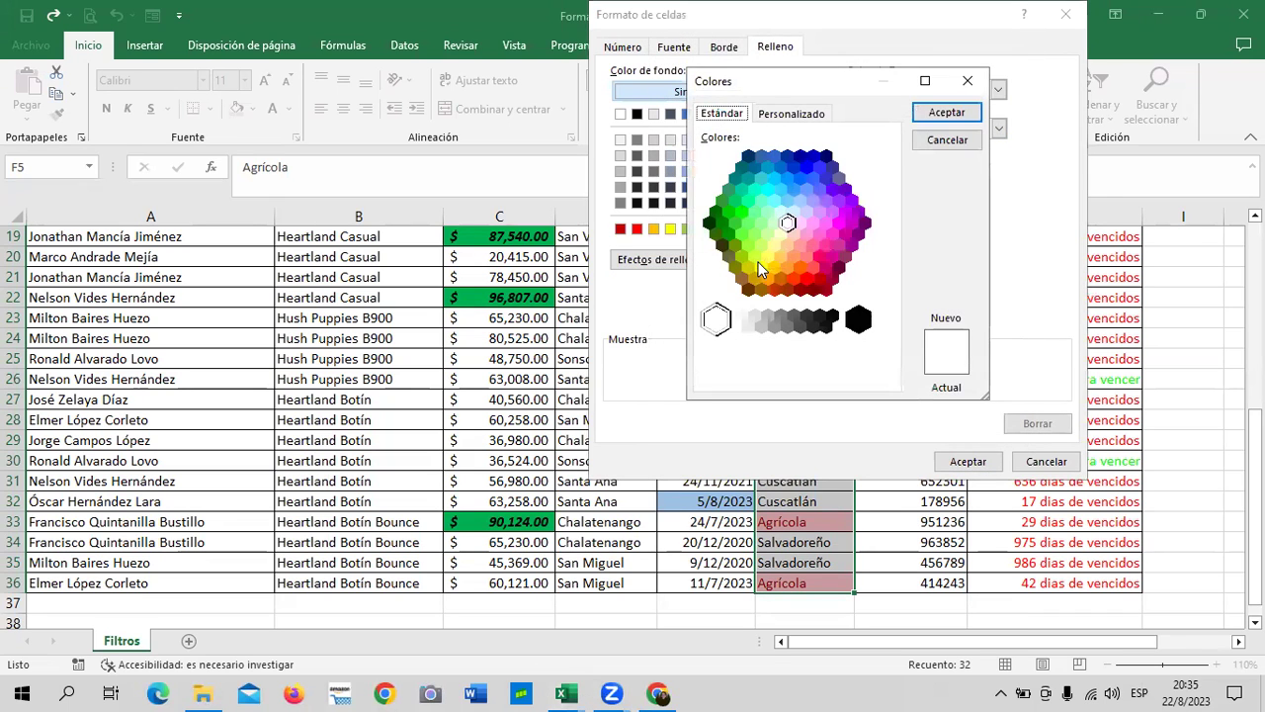
{"action": "left_click", "coordinate": [741, 212]}
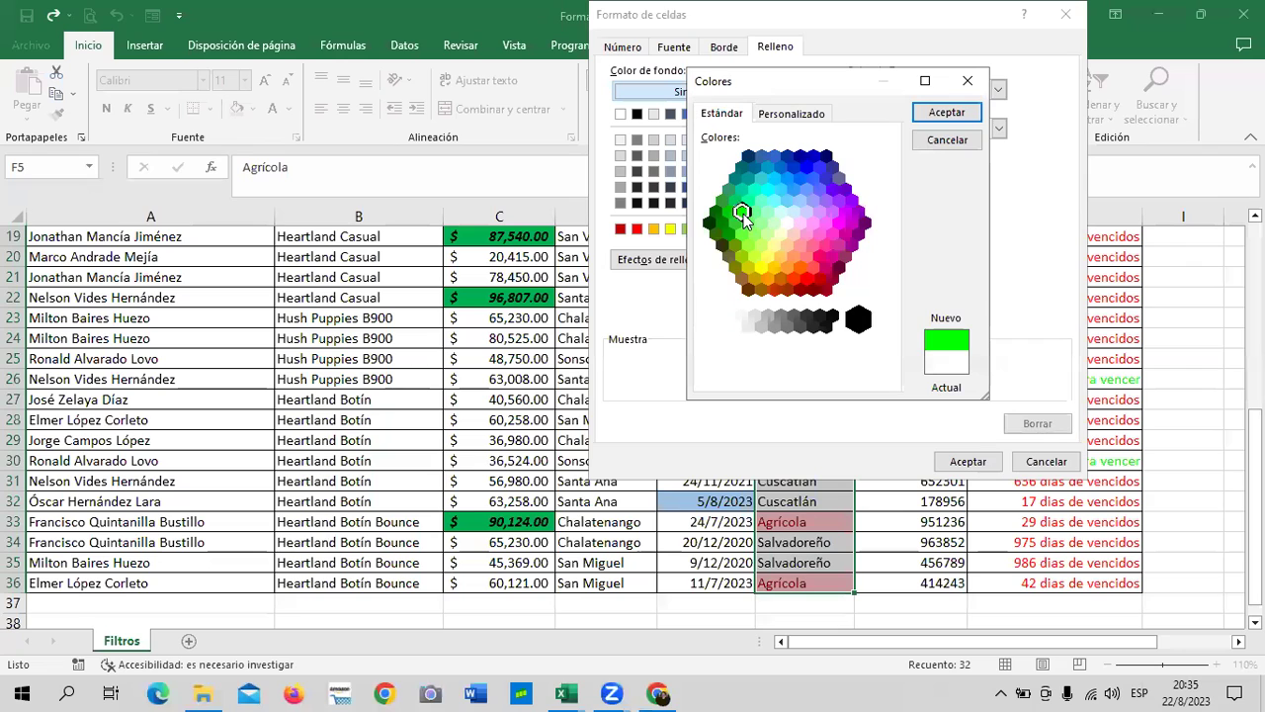
{"action": "left_click", "coordinate": [750, 246]}
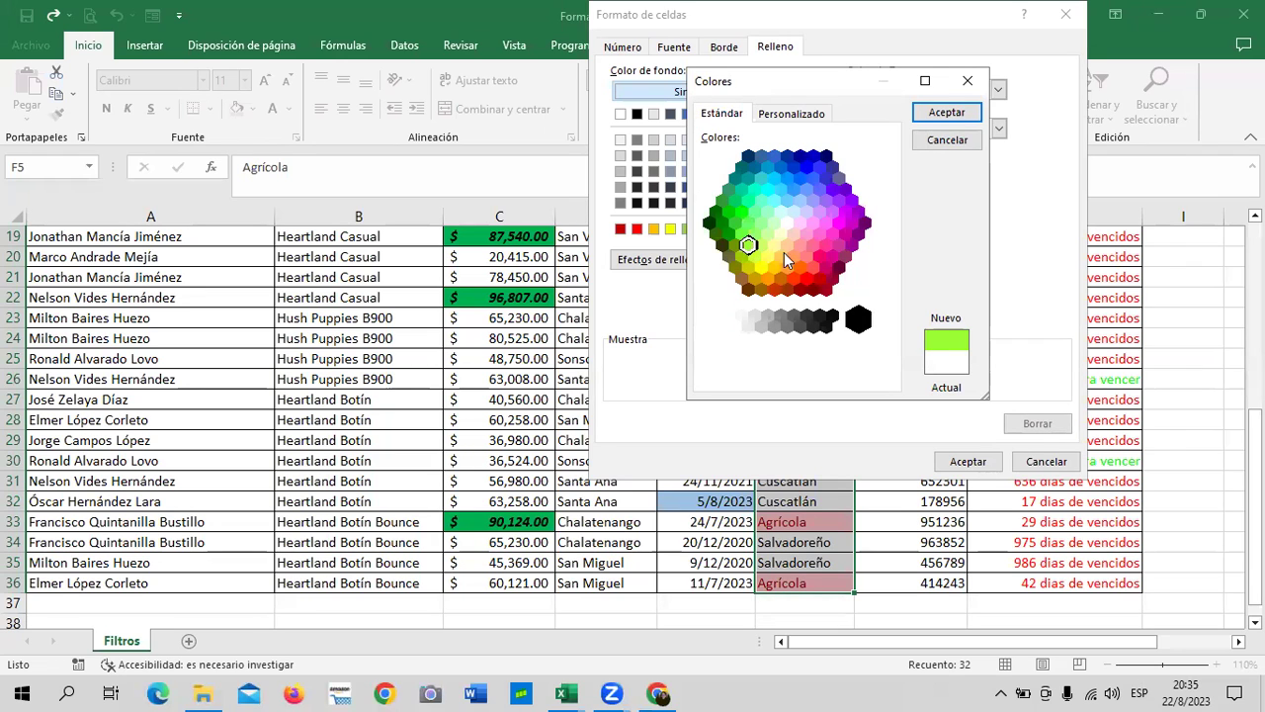
{"action": "left_click", "coordinate": [760, 261]}
{"action": "left_click", "coordinate": [942, 113]}
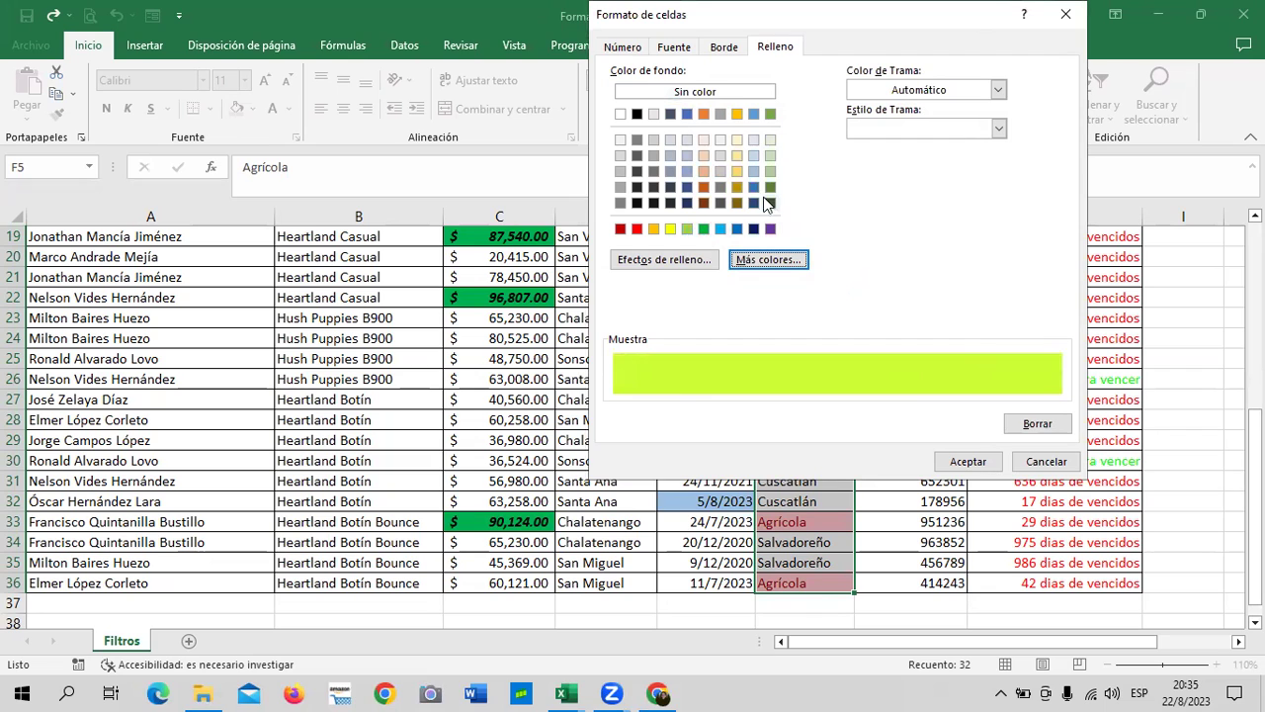
{"action": "left_click", "coordinate": [737, 156]}
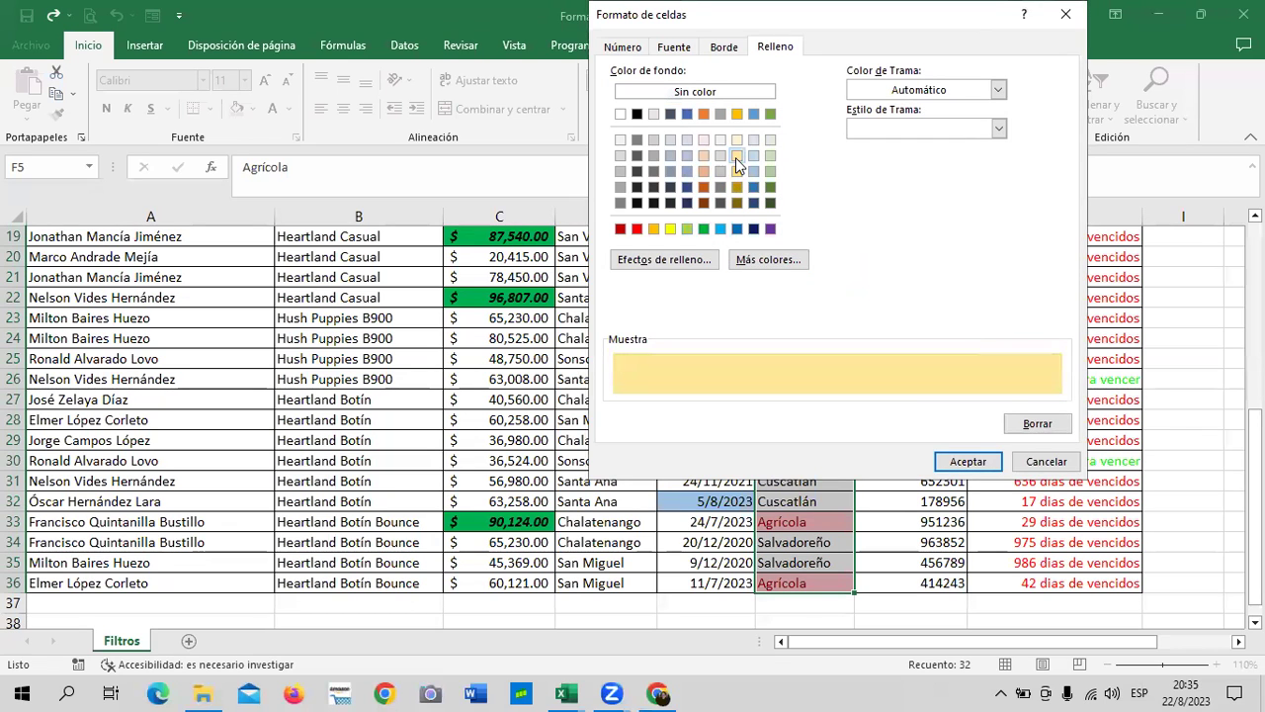
{"action": "left_click", "coordinate": [948, 462]}
{"action": "left_click", "coordinate": [949, 309]}
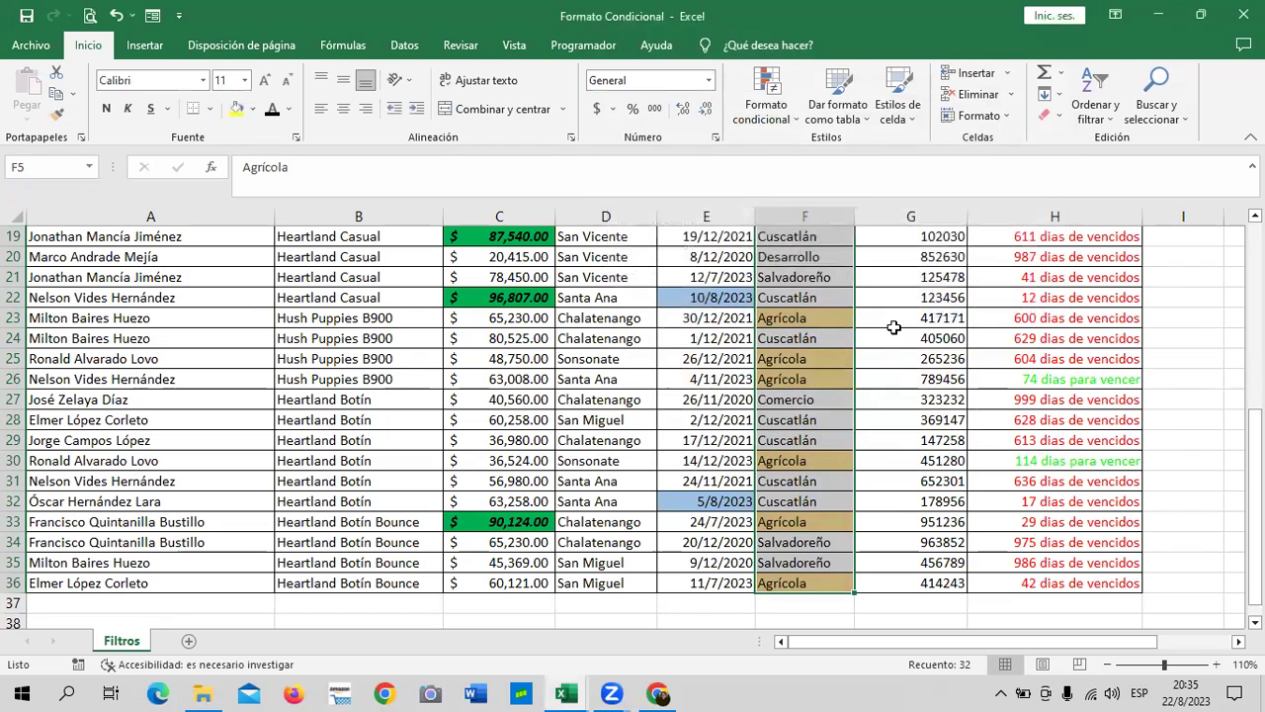
{"action": "left_click", "coordinate": [864, 401]}
{"action": "scroll", "coordinate": [868, 403], "scroll_direction": "up", "scroll_amount": 4}
{"action": "scroll", "coordinate": [868, 403], "scroll_direction": "up", "scroll_amount": 2}
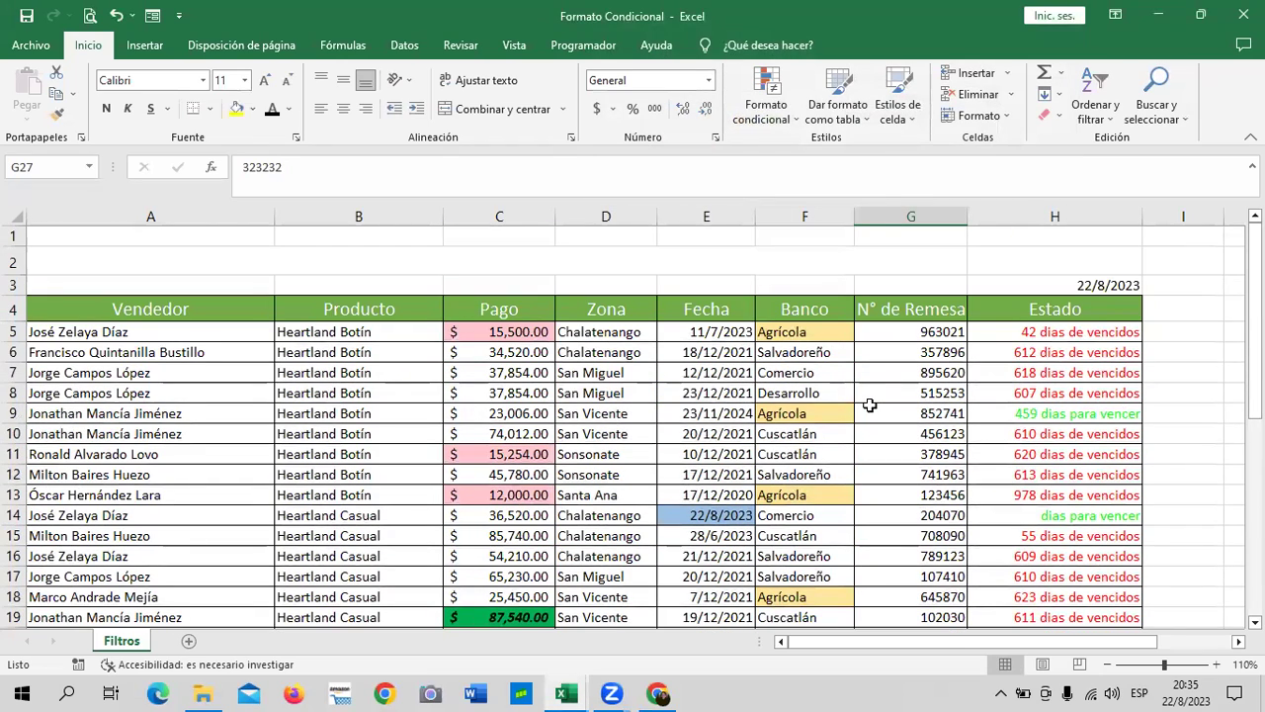
{"action": "scroll", "coordinate": [868, 400], "scroll_direction": "down", "scroll_amount": 1}
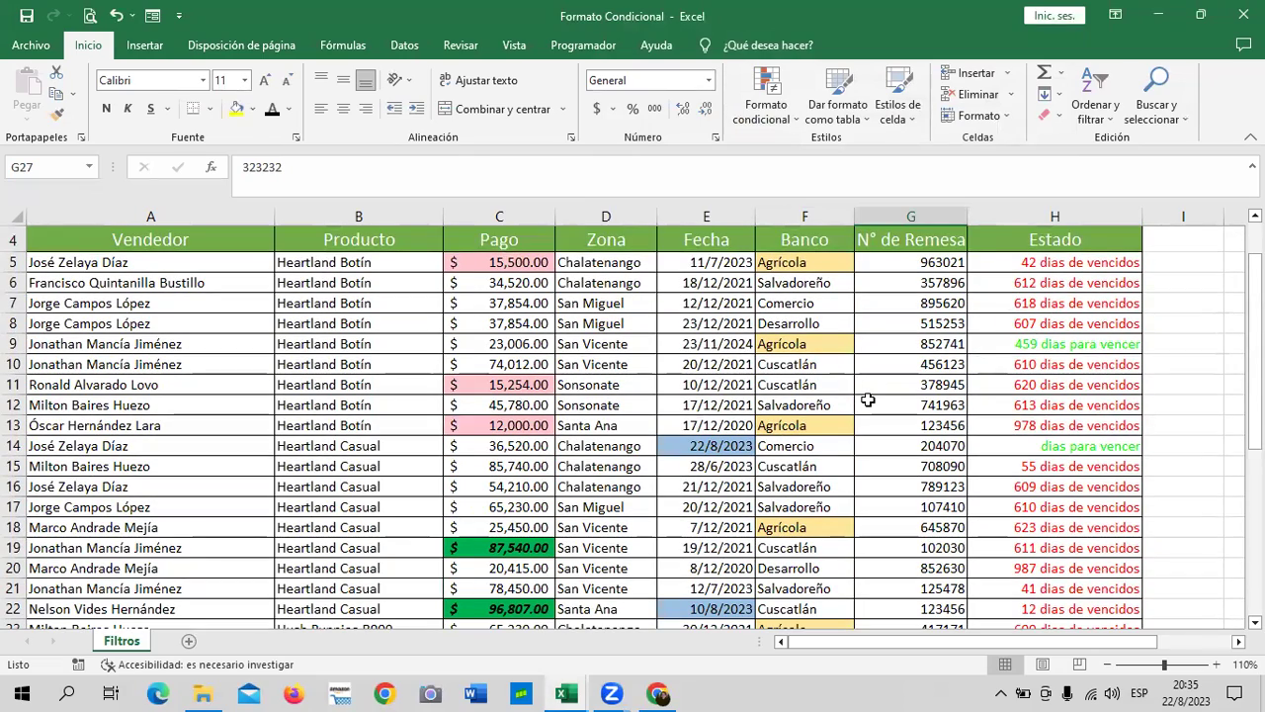
{"action": "scroll", "coordinate": [826, 401], "scroll_direction": "down", "scroll_amount": 2}
{"action": "scroll", "coordinate": [822, 401], "scroll_direction": "down", "scroll_amount": 2}
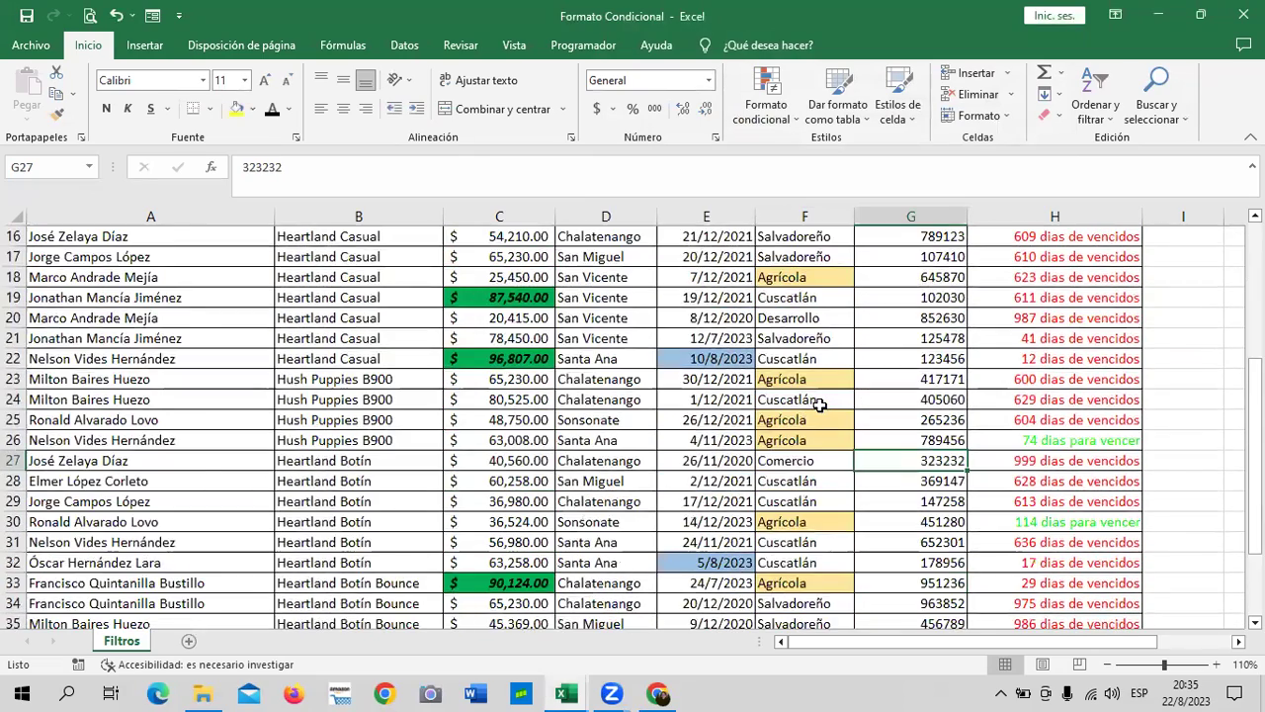
{"action": "scroll", "coordinate": [819, 405], "scroll_direction": "down", "scroll_amount": 2}
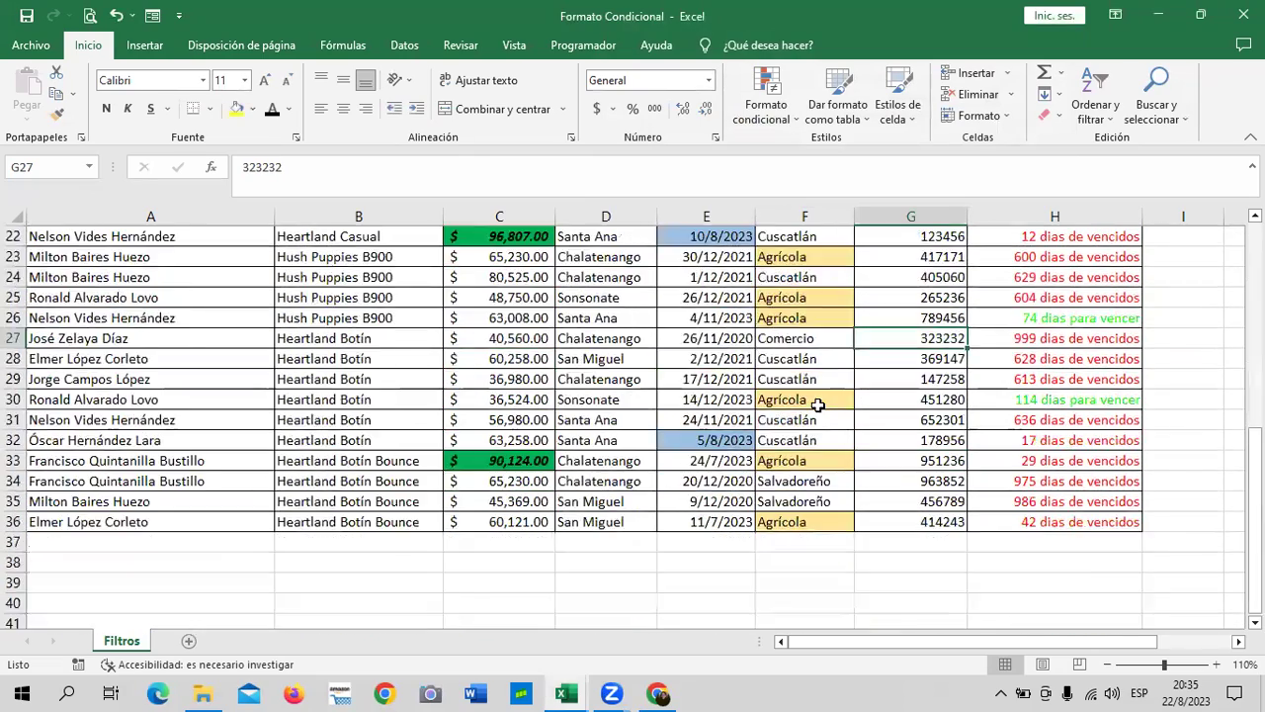
{"action": "left_click", "coordinate": [780, 525]}
{"action": "left_click", "coordinate": [806, 464]}
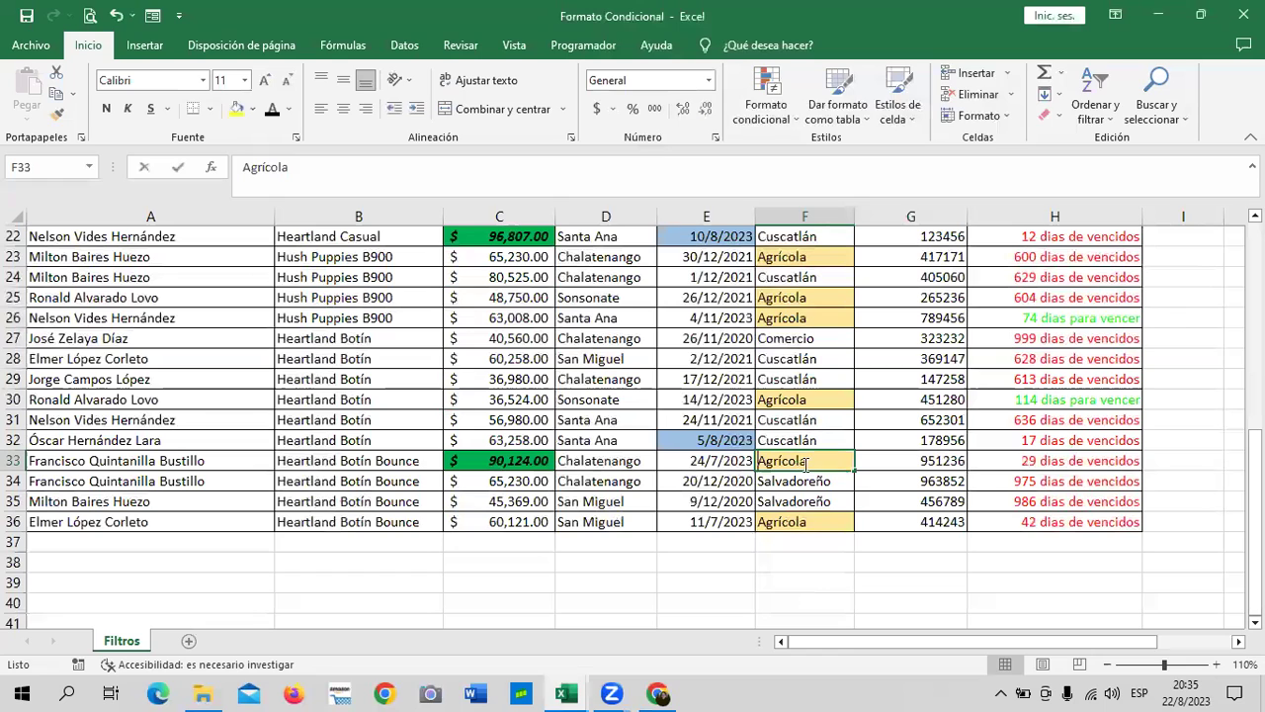
{"action": "type", "text": "CUSCatlán"}
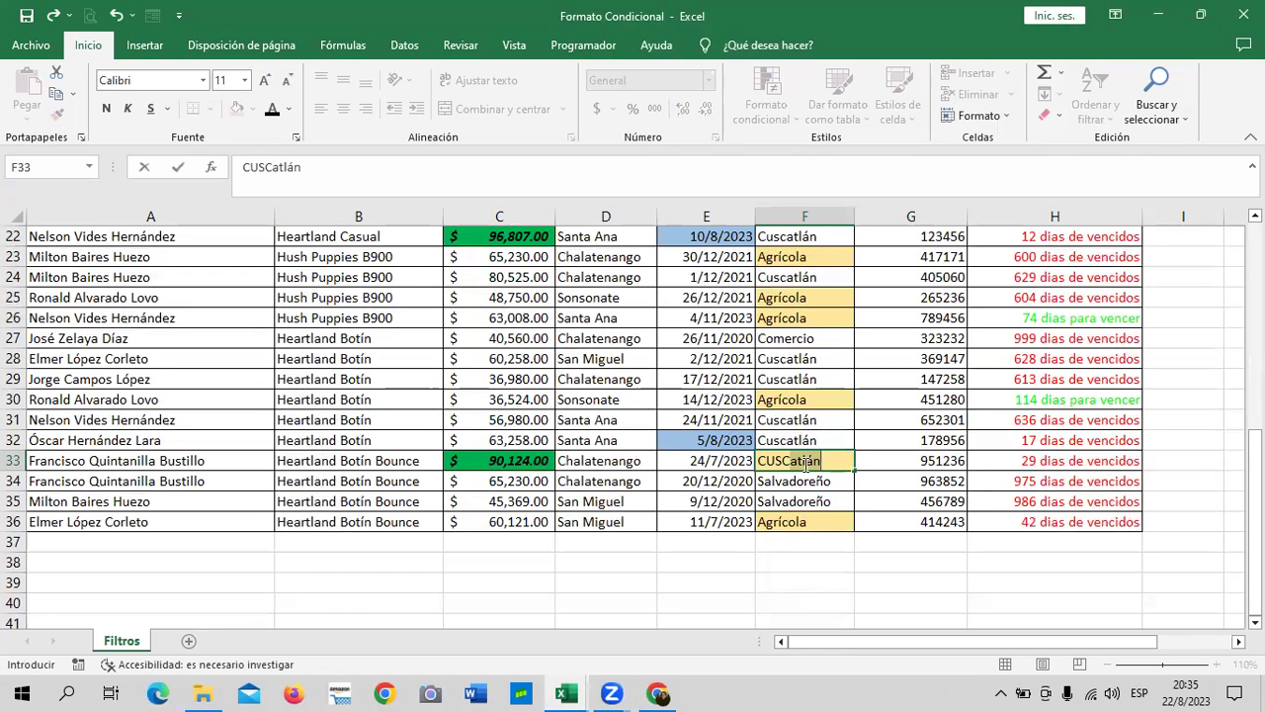
{"action": "key", "text": "Return"}
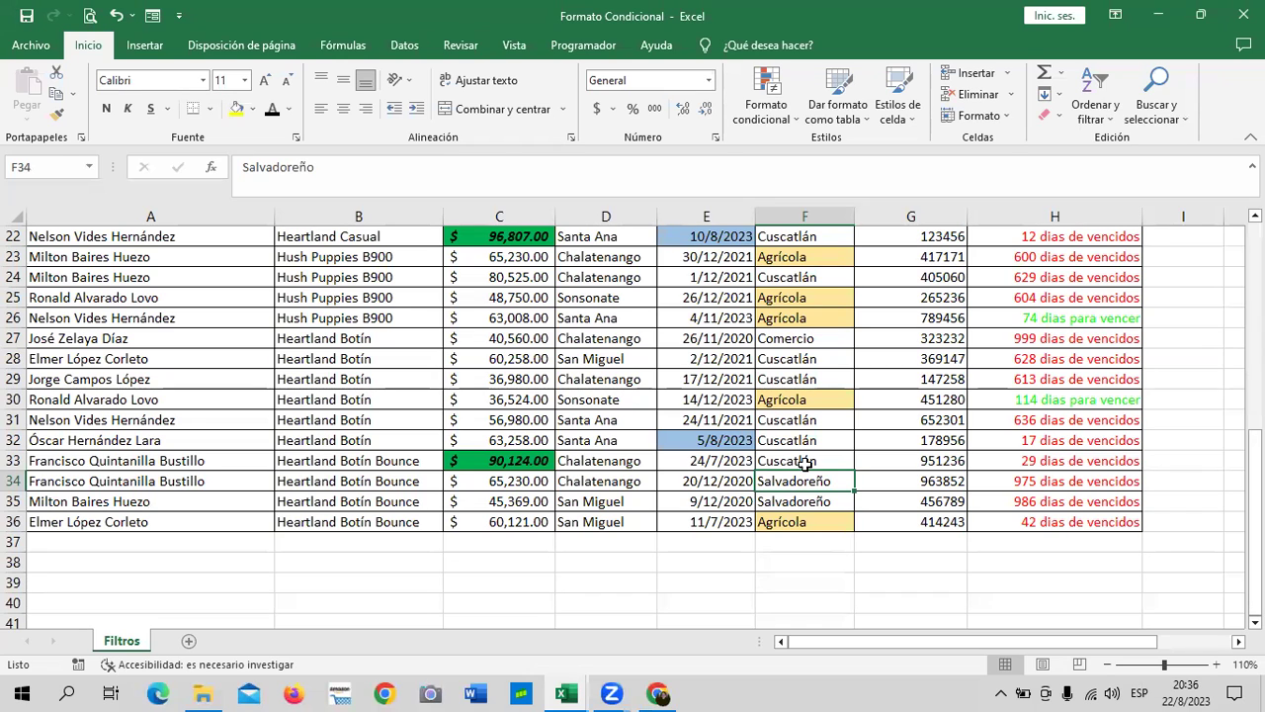
{"action": "left_click", "coordinate": [806, 463]}
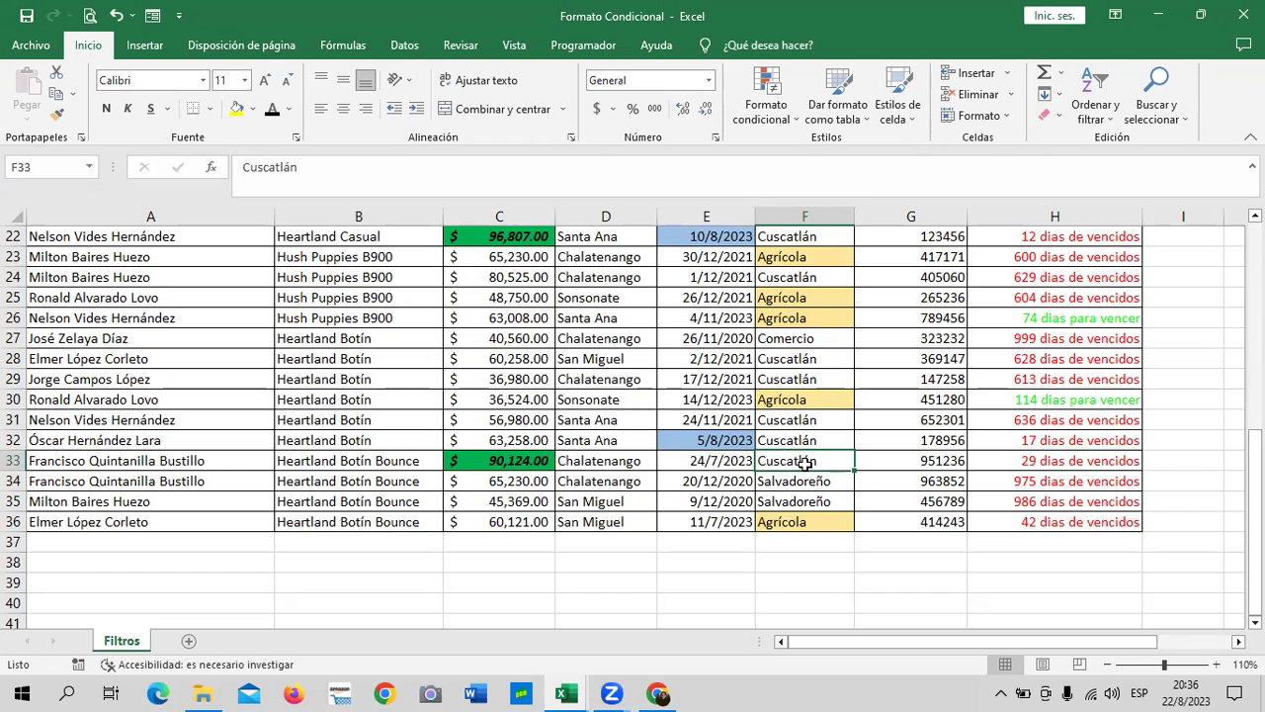
{"action": "type", "text": "AG"}
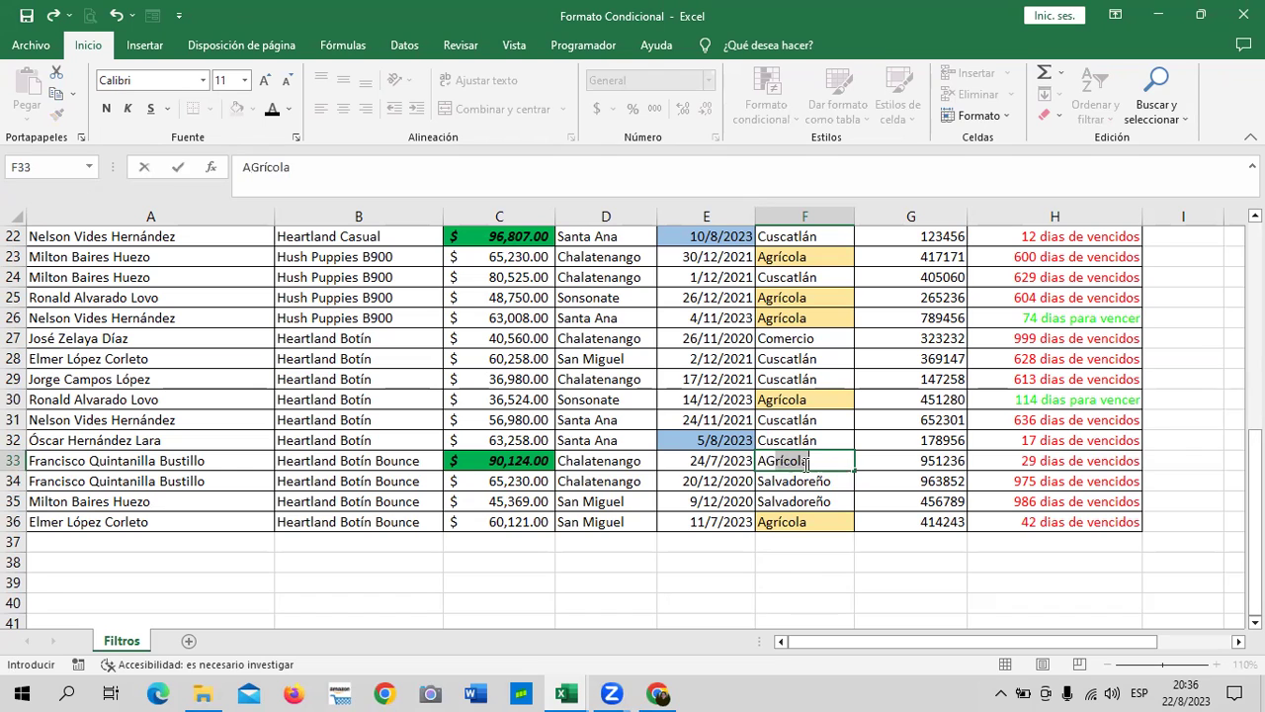
{"action": "key", "text": "Return"}
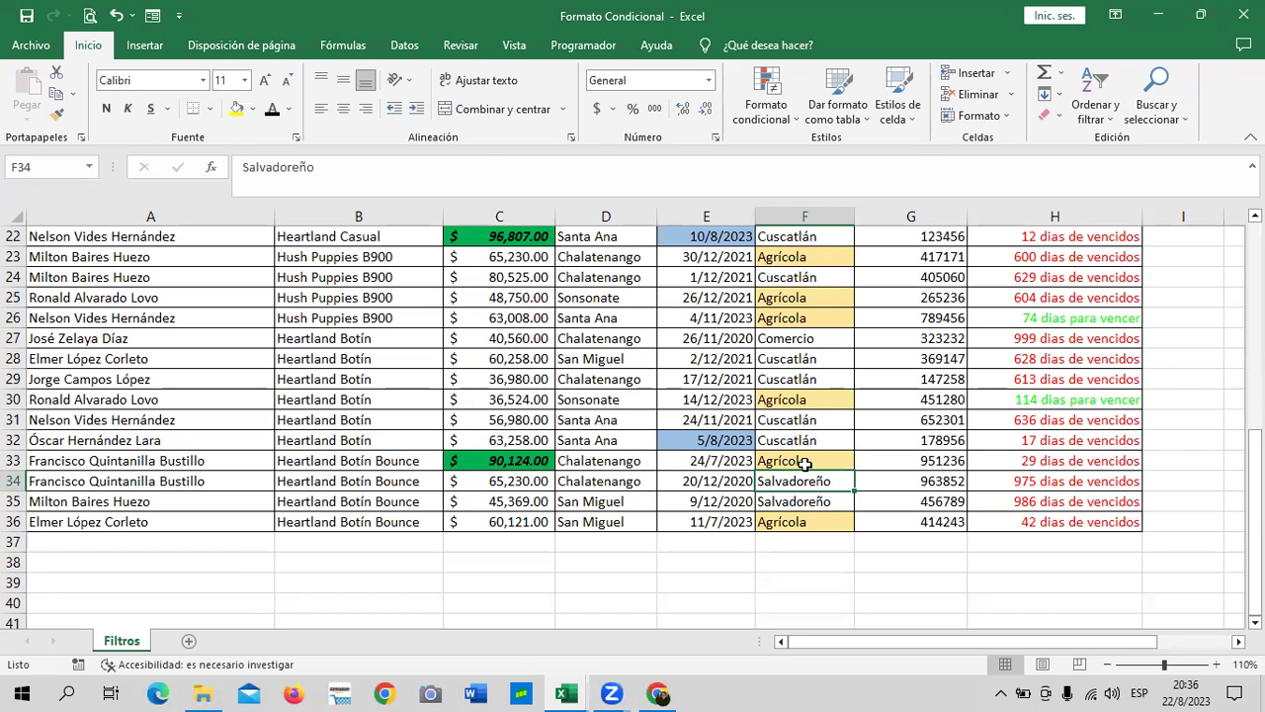
{"action": "scroll", "coordinate": [810, 435], "scroll_direction": "up", "scroll_amount": 3}
{"action": "scroll", "coordinate": [804, 443], "scroll_direction": "up", "scroll_amount": 3}
{"action": "scroll", "coordinate": [801, 475], "scroll_direction": "up", "scroll_amount": 1}
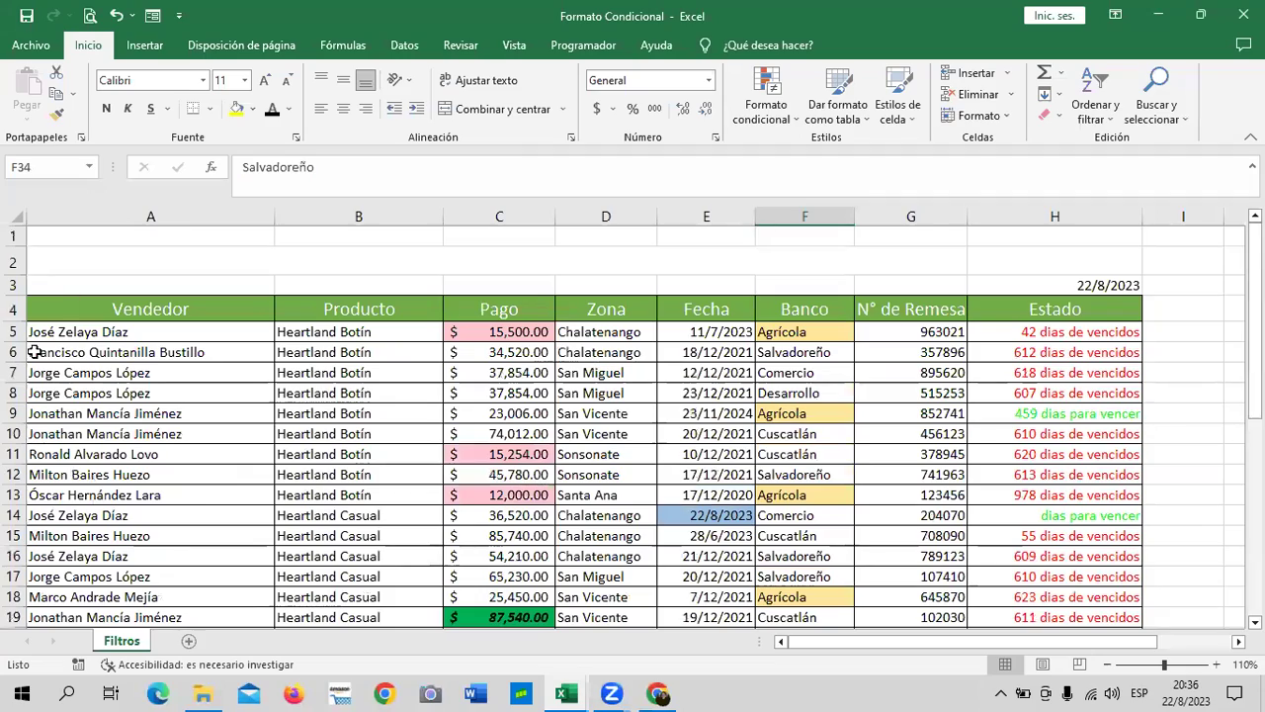
{"action": "left_click", "coordinate": [156, 393]}
{"action": "scroll", "coordinate": [167, 395], "scroll_direction": "down", "scroll_amount": 5}
{"action": "scroll", "coordinate": [170, 405], "scroll_direction": "down", "scroll_amount": 1}
{"action": "scroll", "coordinate": [170, 405], "scroll_direction": "down", "scroll_amount": 1}
{"action": "scroll", "coordinate": [174, 360], "scroll_direction": "up", "scroll_amount": 1}
{"action": "scroll", "coordinate": [161, 392], "scroll_direction": "up", "scroll_amount": 3}
{"action": "scroll", "coordinate": [180, 362], "scroll_direction": "up", "scroll_amount": 3}
Select the column A seller names from A5 and start a Texto que contiene rule.
{"action": "left_click_drag", "start_coordinate": [188, 340], "coordinate": [200, 692]}
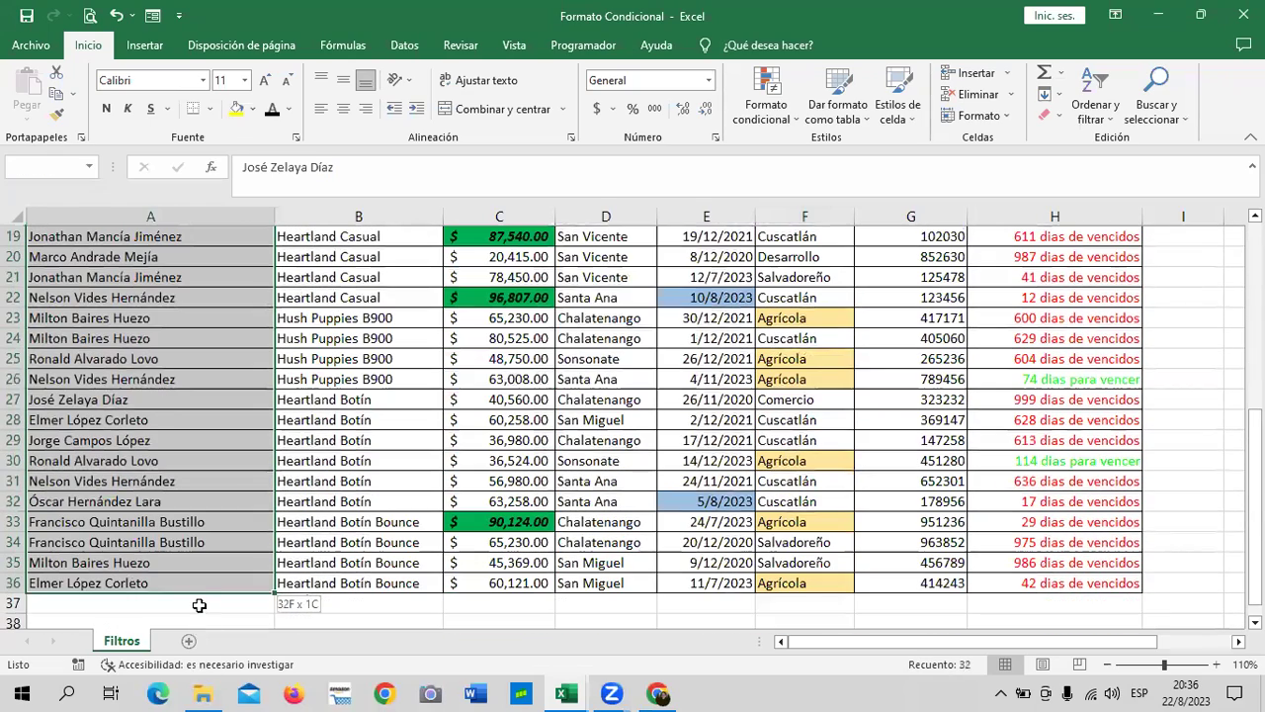
{"action": "left_click_drag", "start_coordinate": [199, 692], "coordinate": [203, 585]}
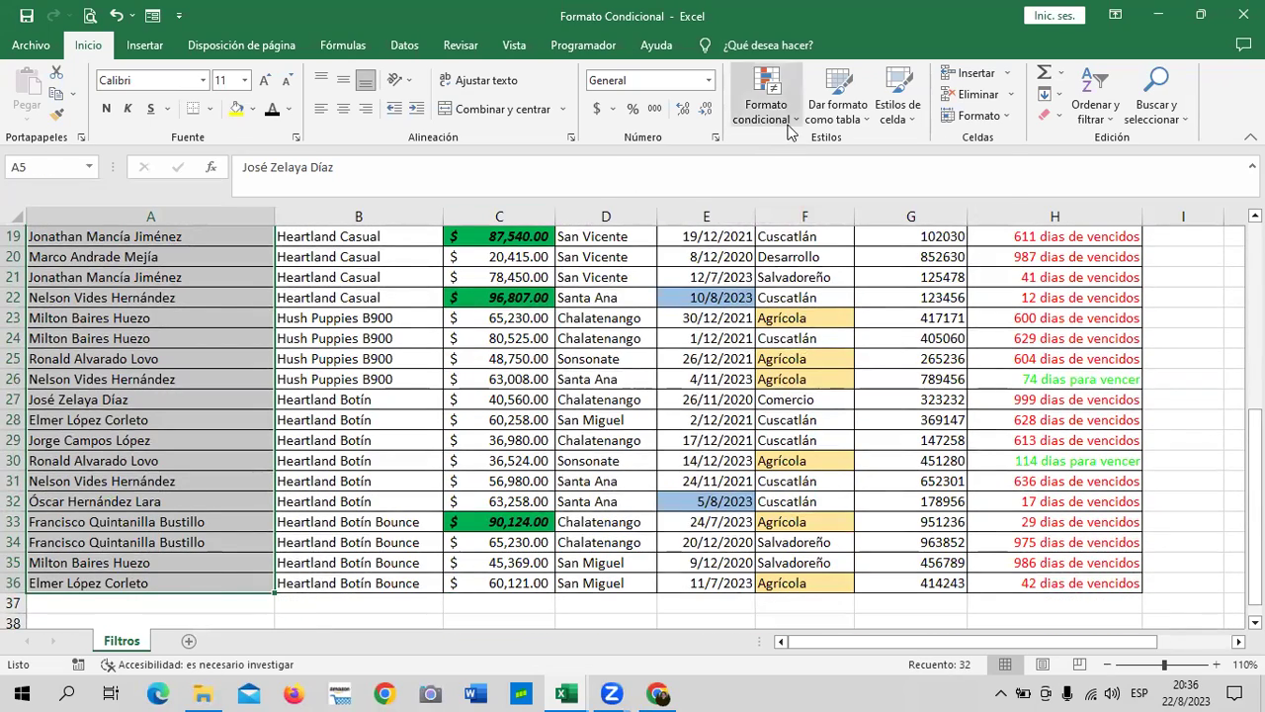
{"action": "left_click", "coordinate": [767, 94]}
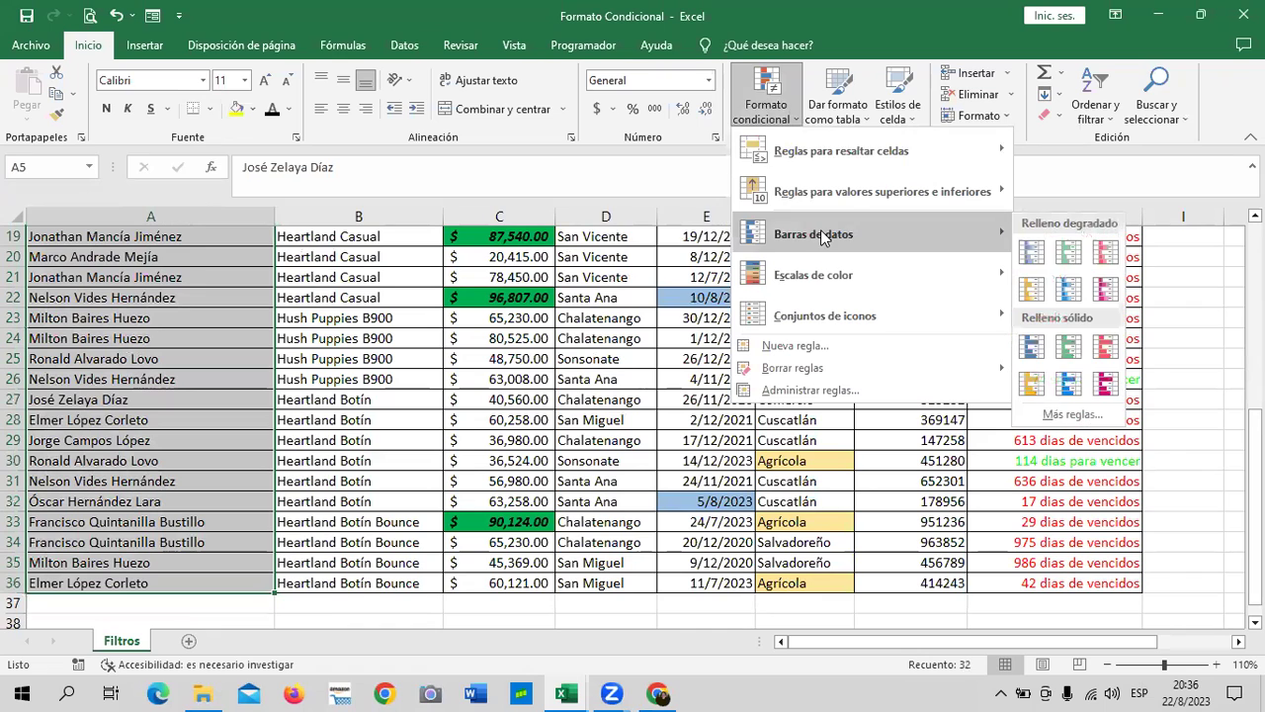
{"action": "mouse_move", "coordinate": [841, 150]}
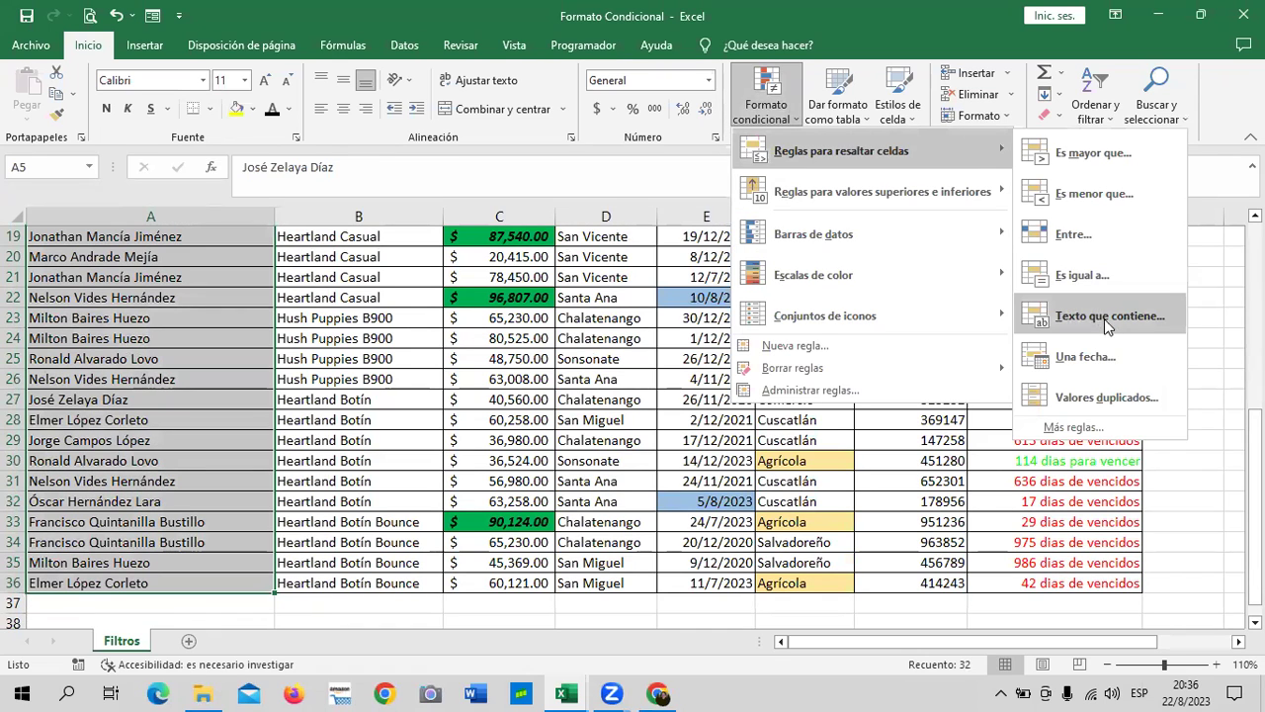
{"action": "left_click", "coordinate": [1108, 317]}
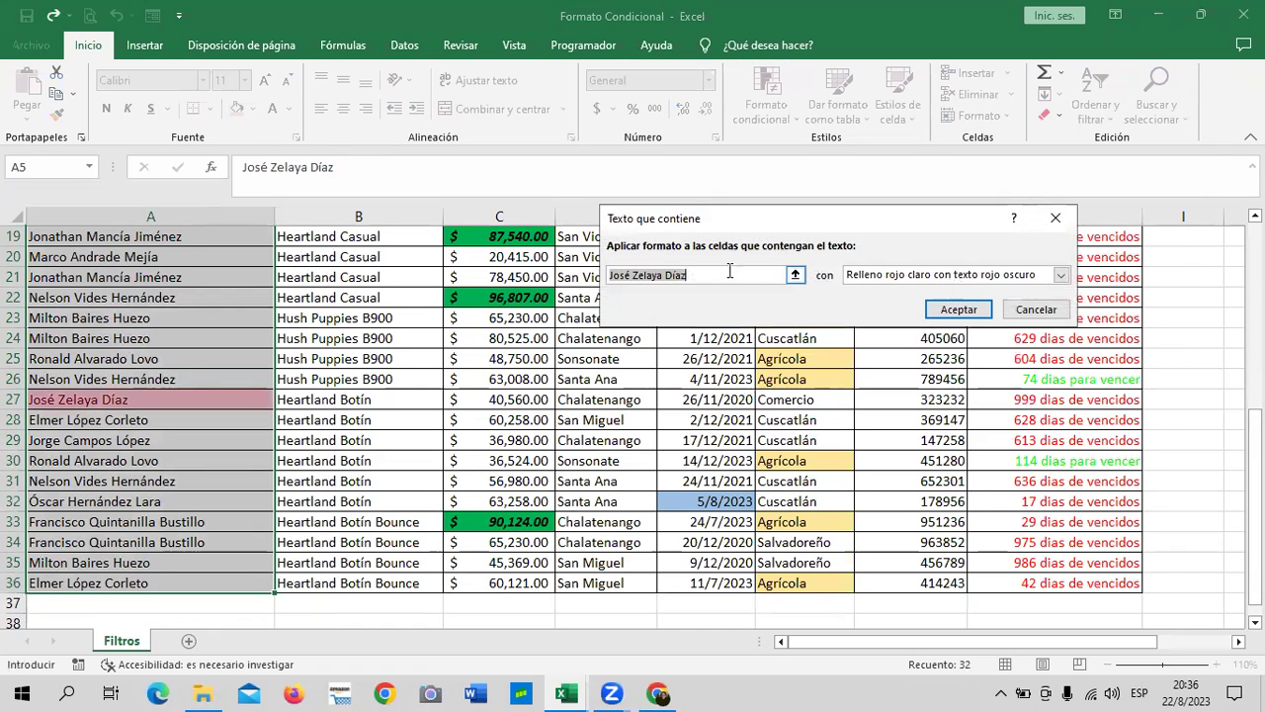
Set the rule text to 'Jor' and bring up the highlight format list.
{"action": "key", "text": "BackSpace"}
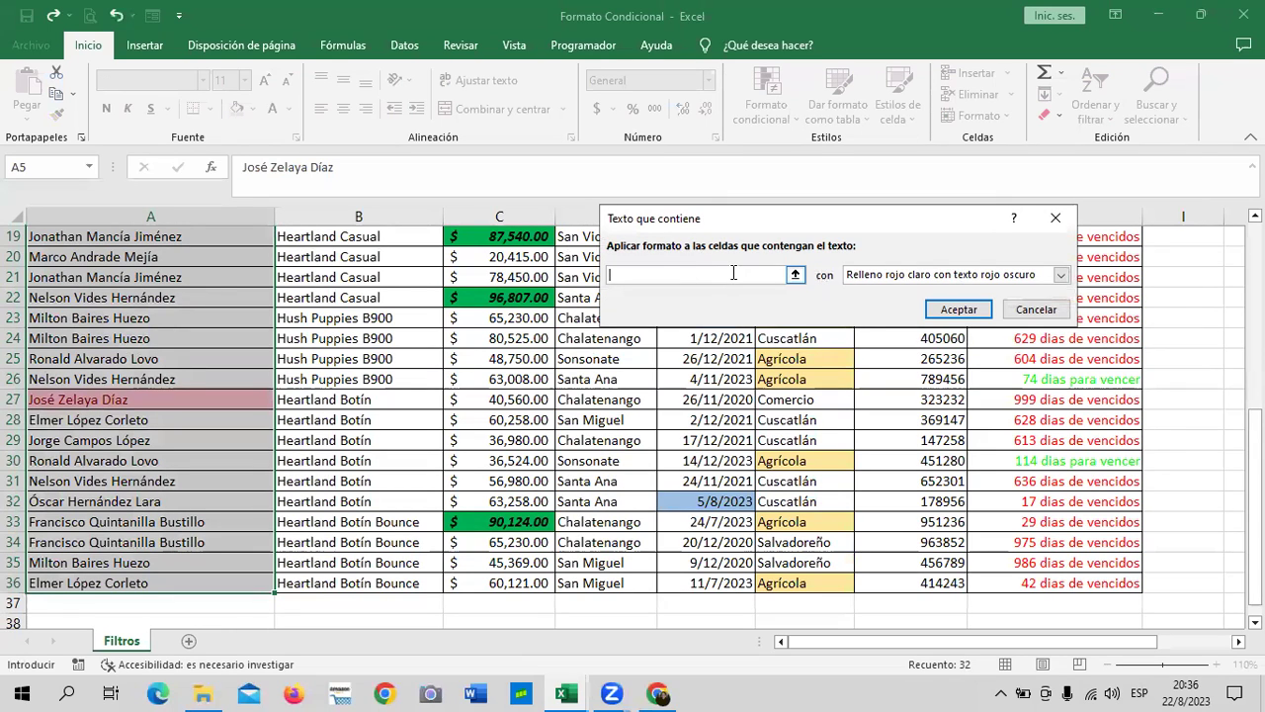
{"action": "type", "text": "NE"}
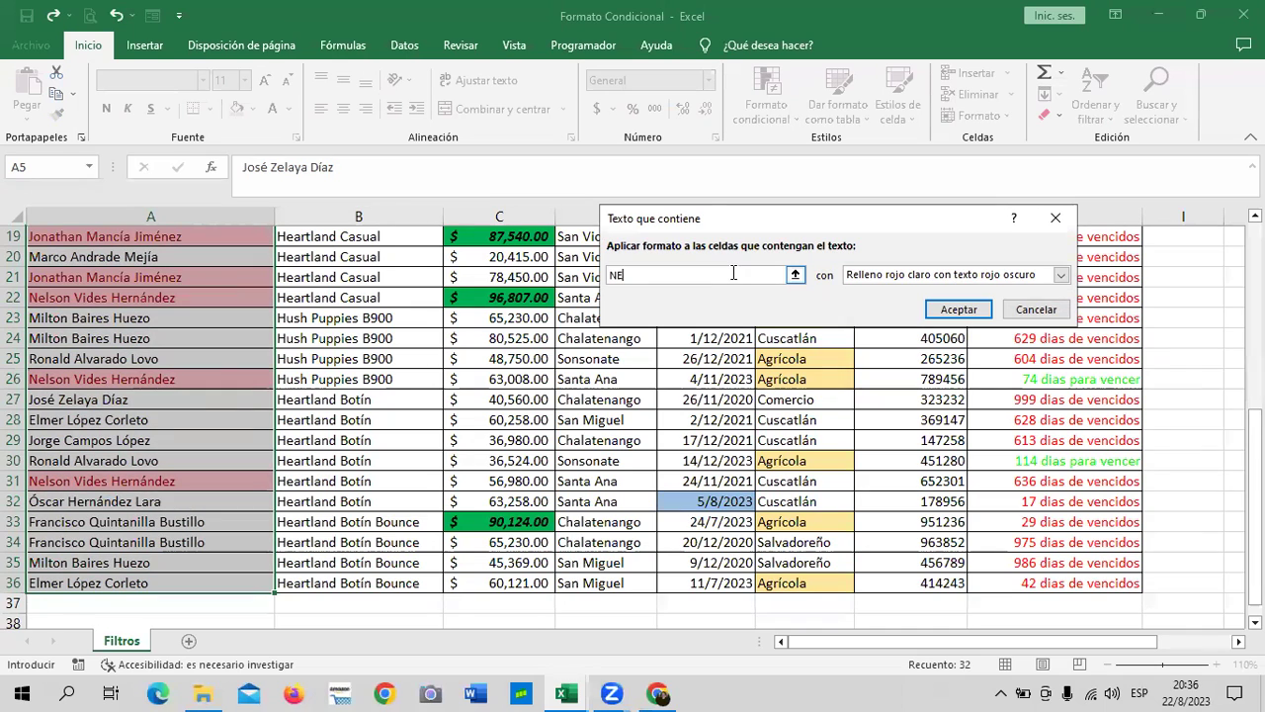
{"action": "type", "text": "L"}
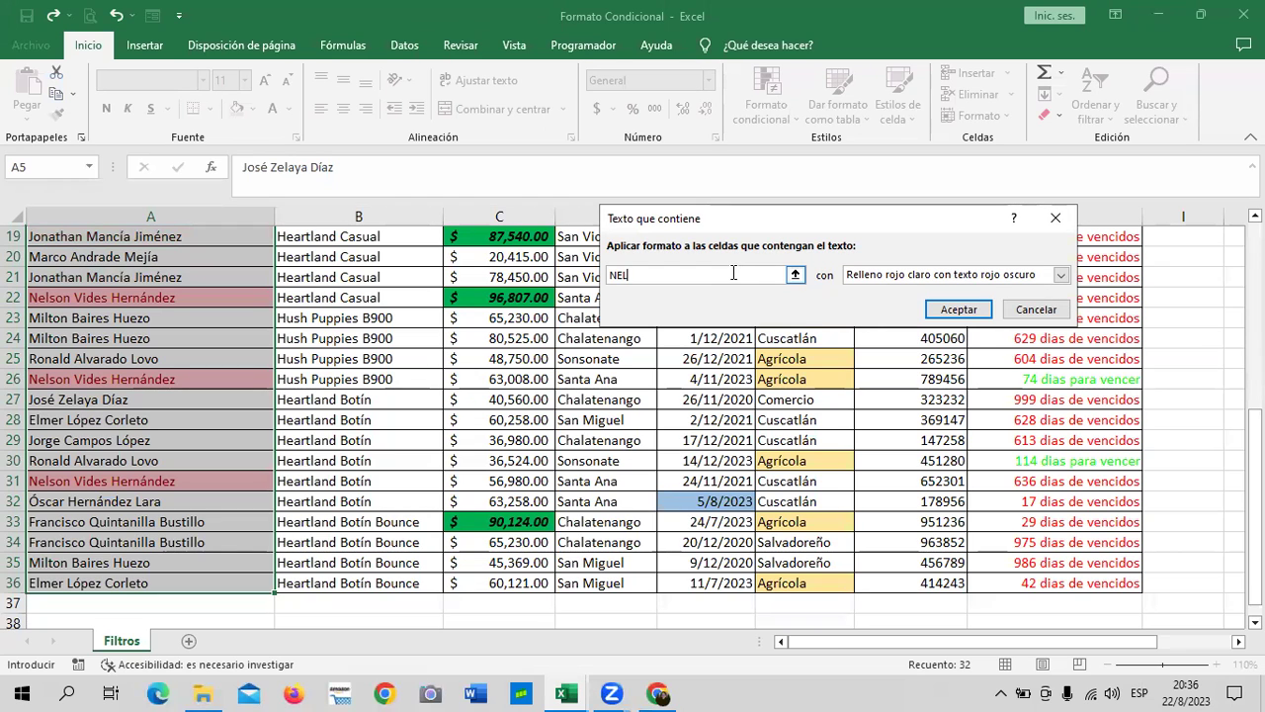
{"action": "key", "text": "BackSpace"}
{"action": "key", "text": "BackSpace"}
{"action": "key", "text": "BackSpace"}
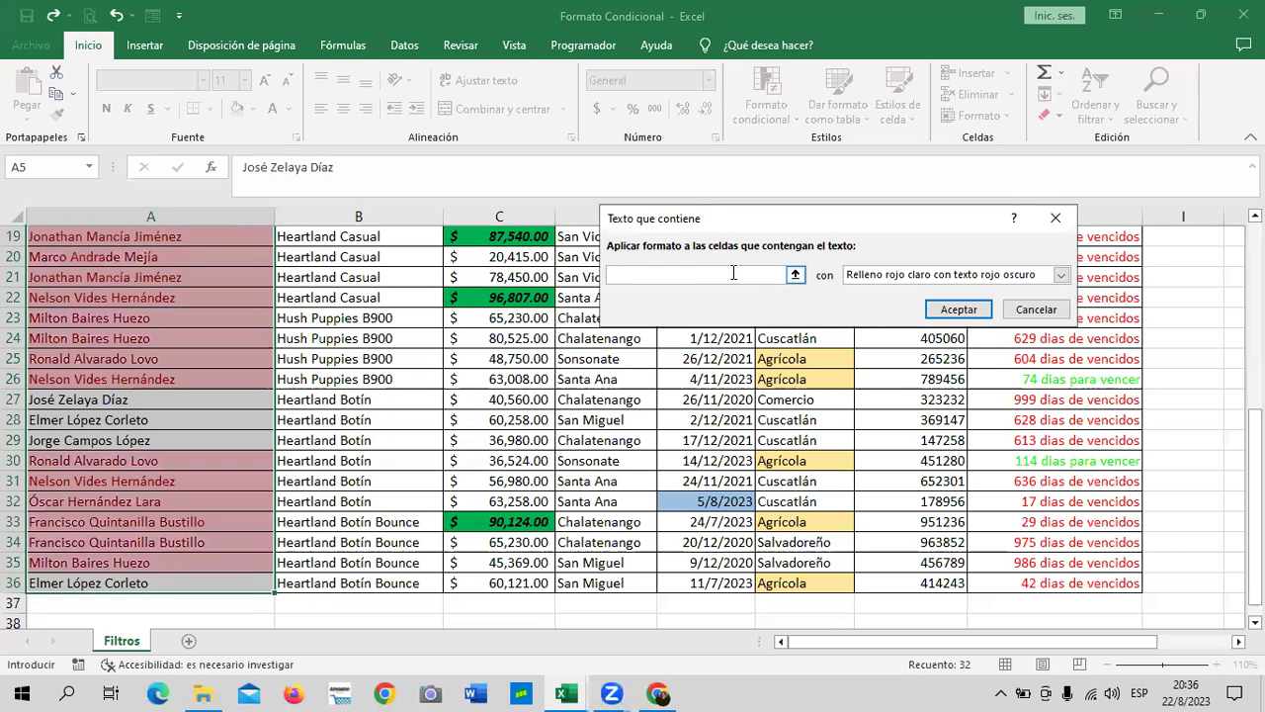
{"action": "type", "text": "J"}
{"action": "type", "text": "OSE"}
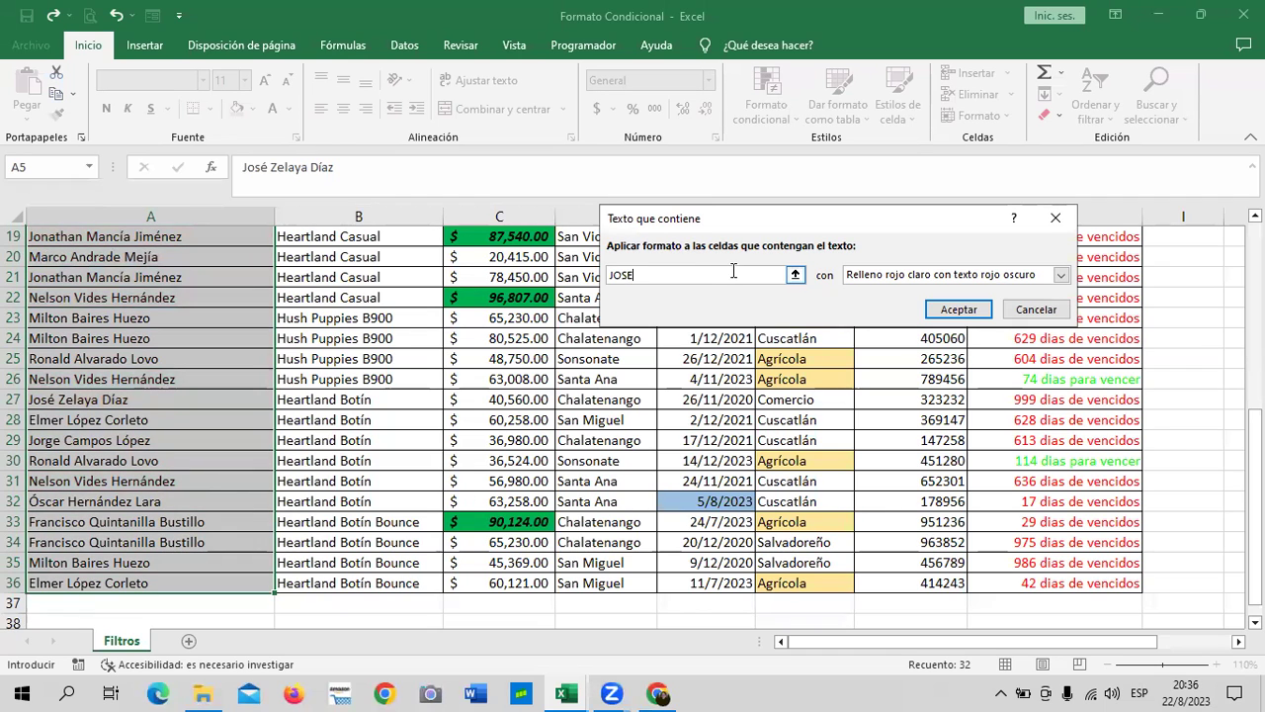
{"action": "key", "text": "BackSpace"}
{"action": "key", "text": "BackSpace"}
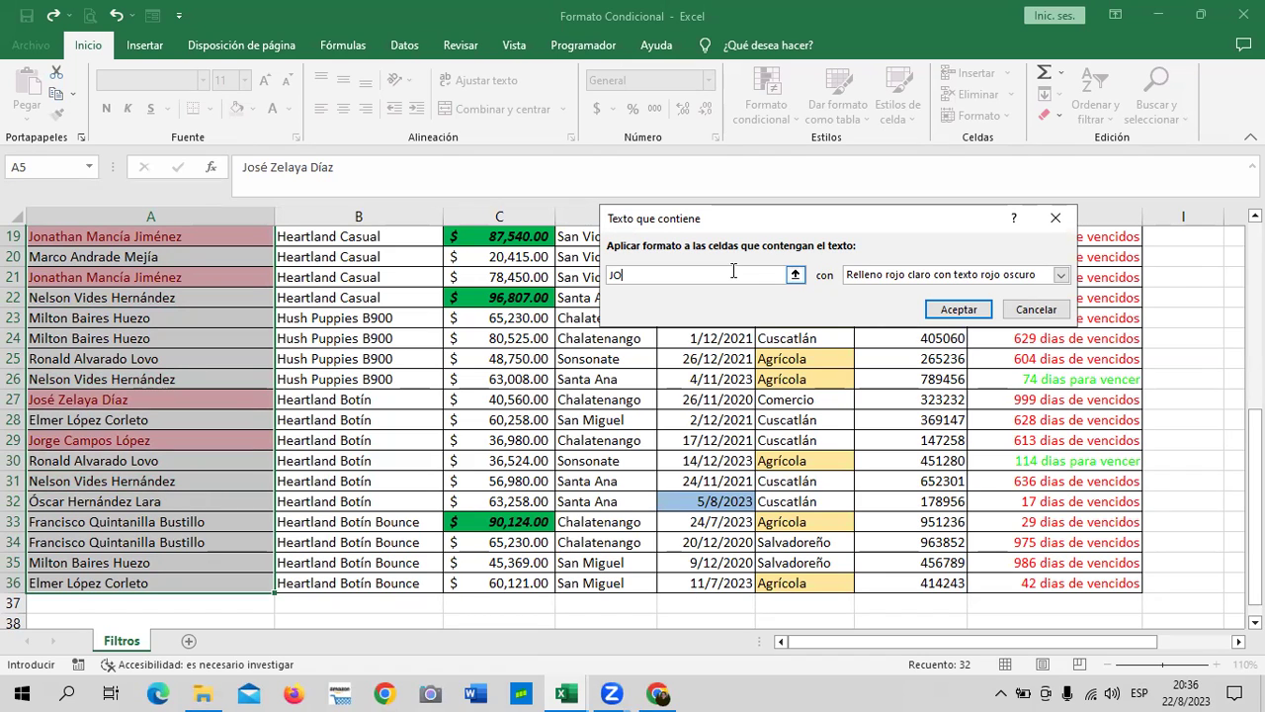
{"action": "key", "text": "BackSpace"}
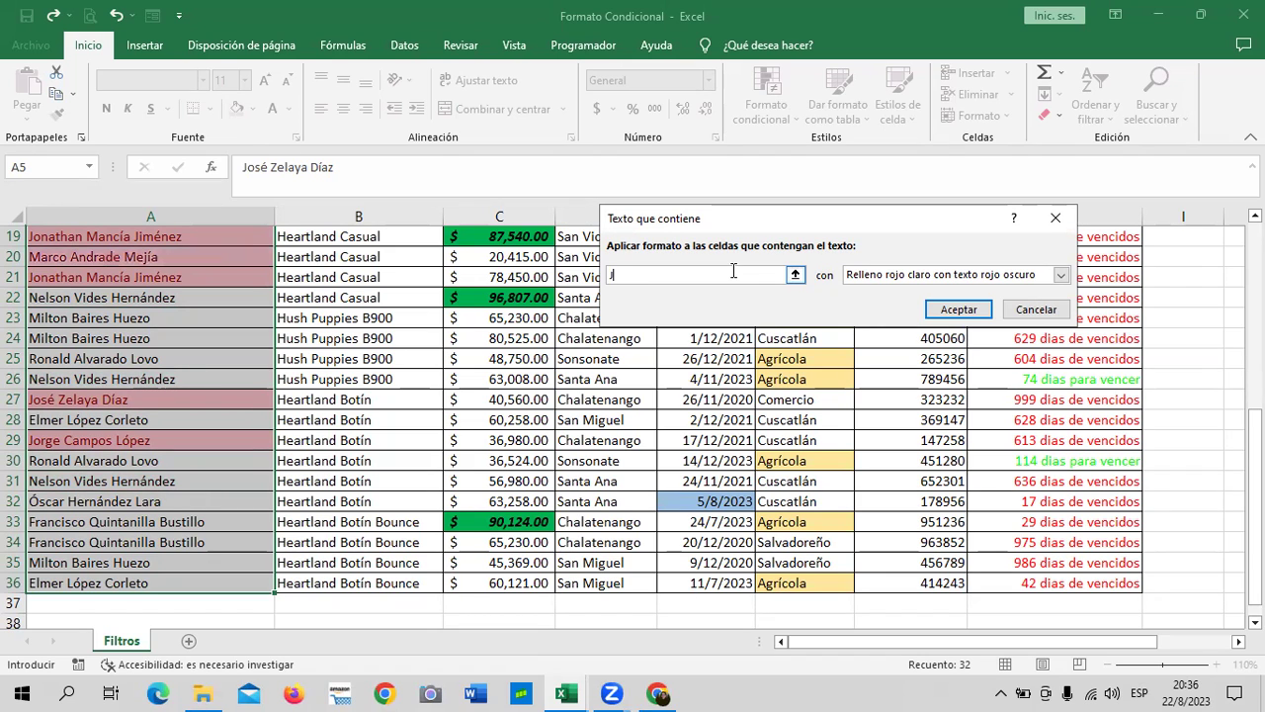
{"action": "type", "text": "or"}
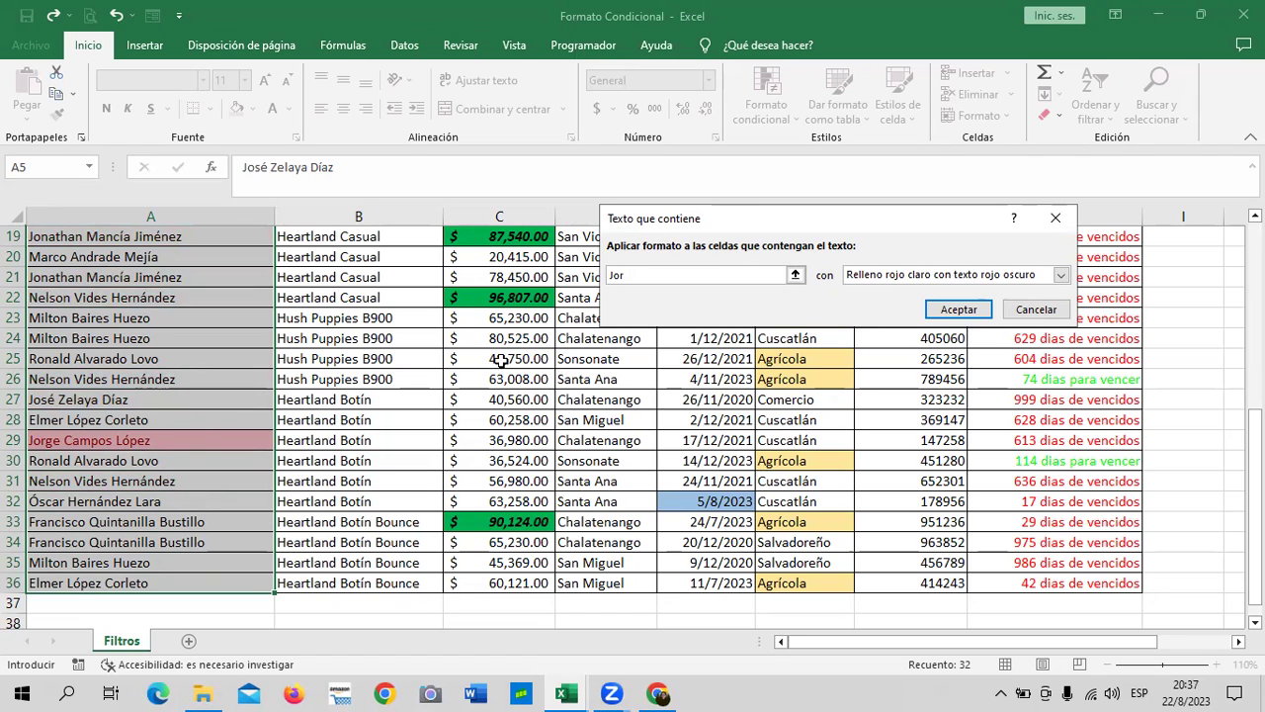
{"action": "scroll", "coordinate": [188, 440], "scroll_direction": "up", "scroll_amount": 3}
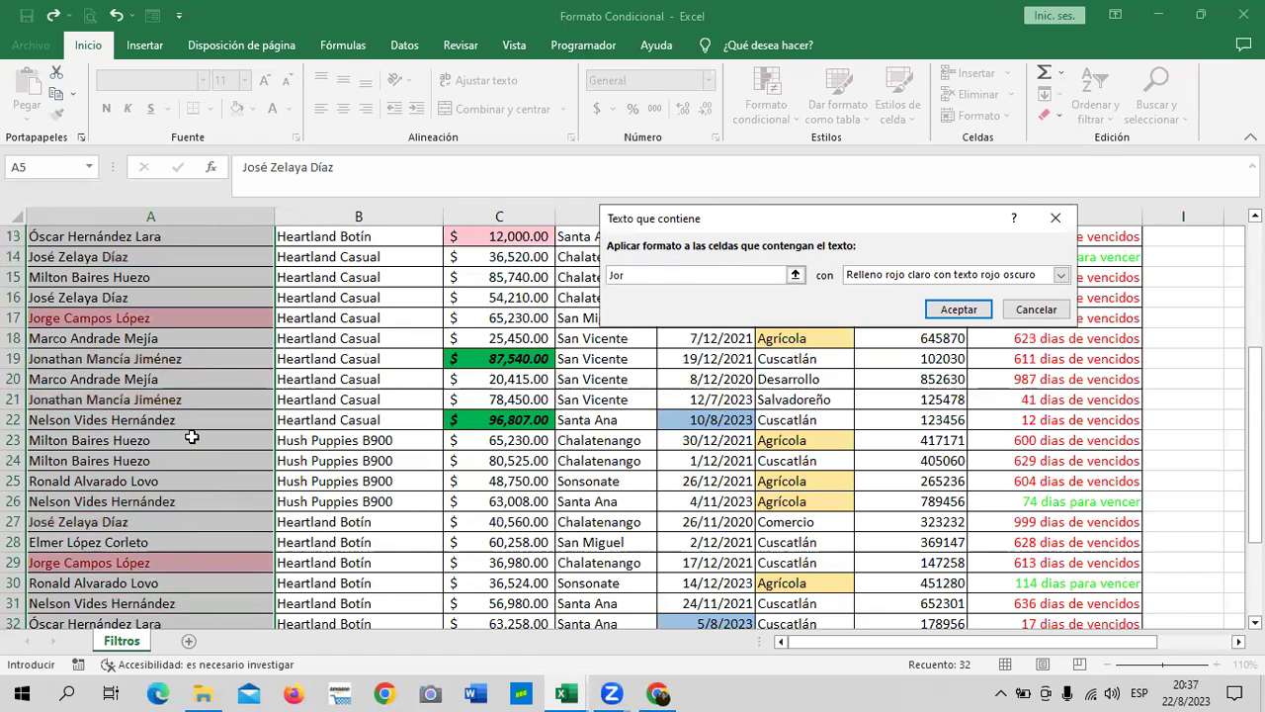
{"action": "scroll", "coordinate": [188, 440], "scroll_direction": "down", "scroll_amount": 2}
{"action": "left_click", "coordinate": [1061, 276]}
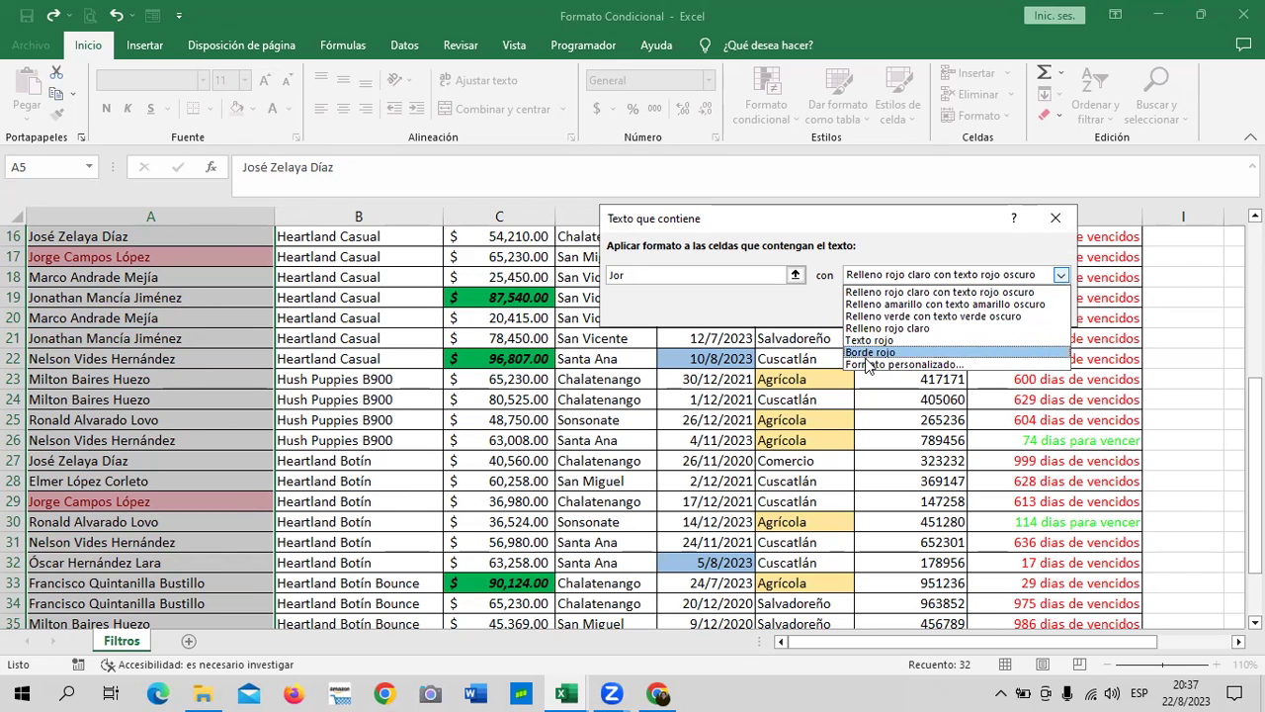
{"action": "left_click", "coordinate": [858, 305]}
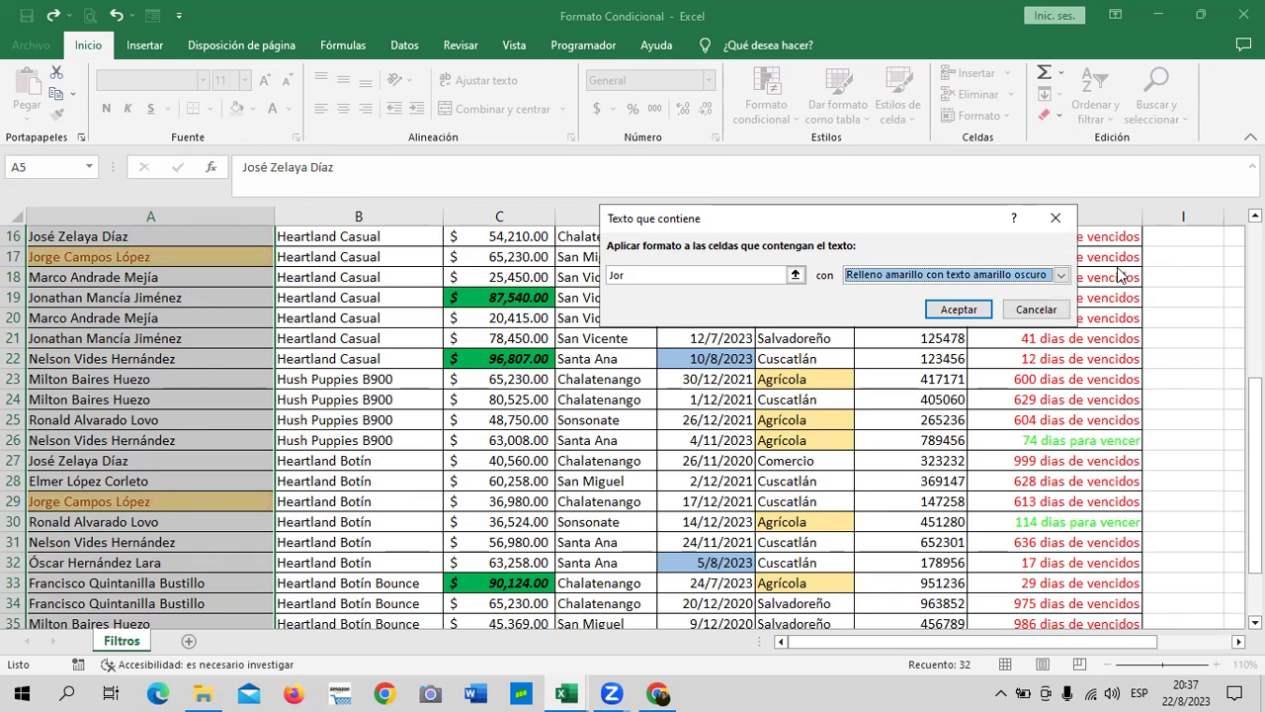
{"action": "left_click", "coordinate": [1061, 275]}
{"action": "left_click", "coordinate": [919, 316]}
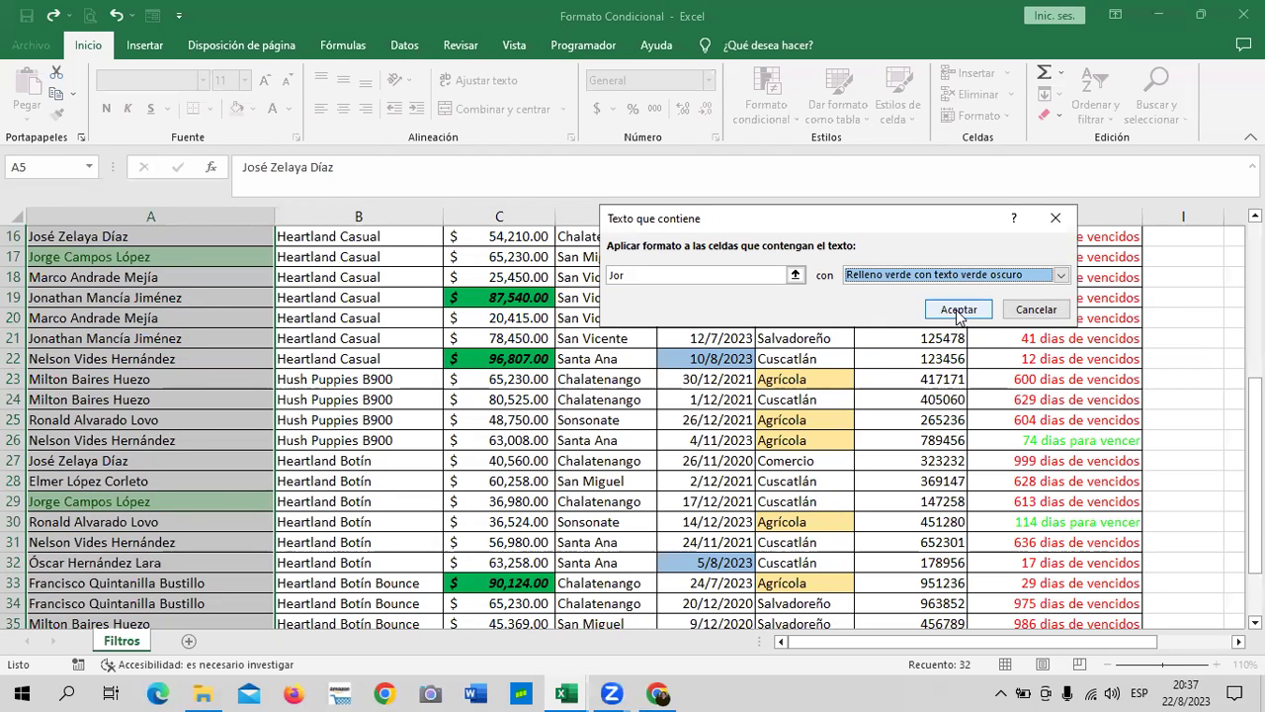
{"action": "key", "text": "Return"}
Reselect the vendor names in A5:A36.
{"action": "left_click", "coordinate": [173, 417]}
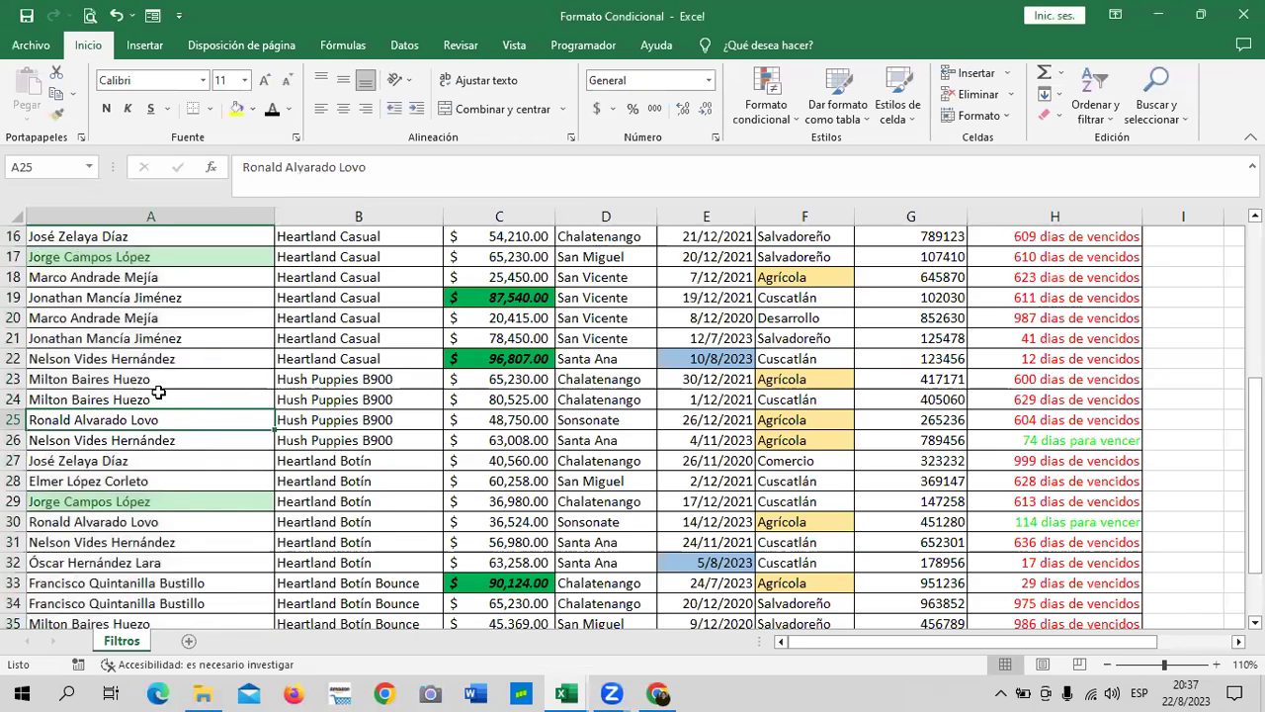
{"action": "scroll", "coordinate": [158, 391], "scroll_direction": "up", "scroll_amount": 5}
{"action": "scroll", "coordinate": [158, 391], "scroll_direction": "down", "scroll_amount": 2}
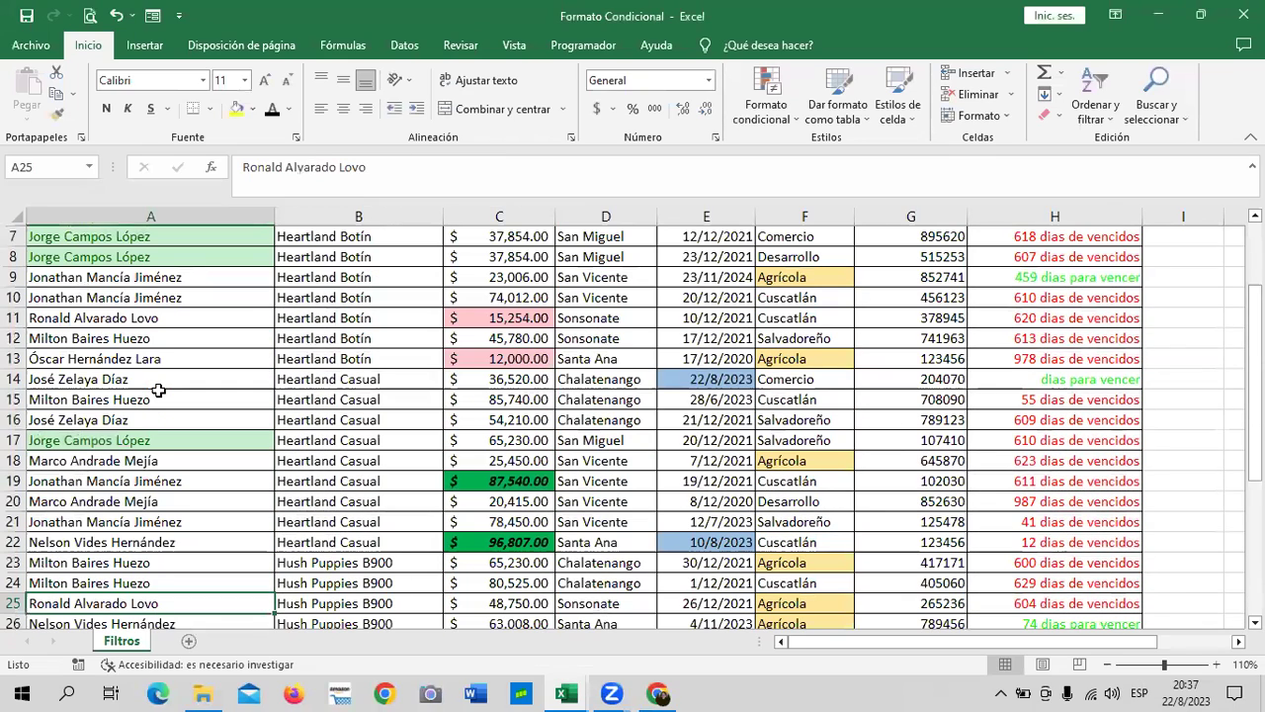
{"action": "scroll", "coordinate": [158, 390], "scroll_direction": "down", "scroll_amount": 4}
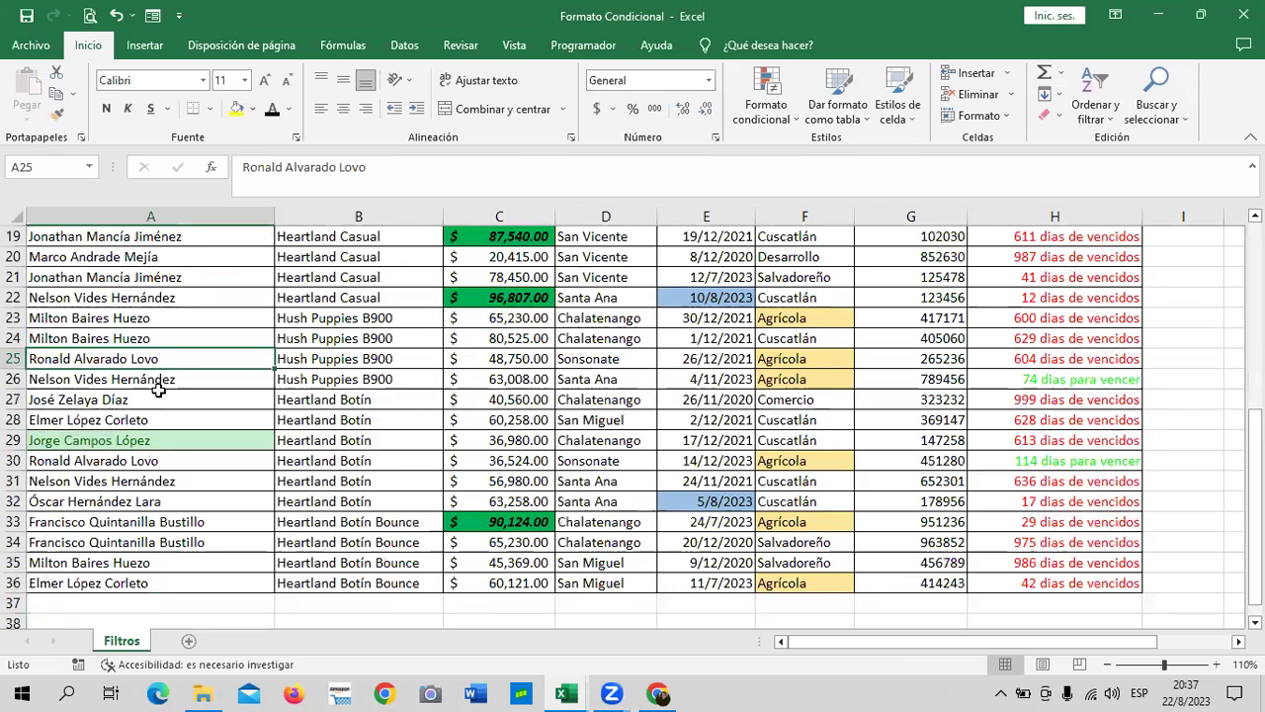
{"action": "scroll", "coordinate": [158, 391], "scroll_direction": "down", "scroll_amount": 2}
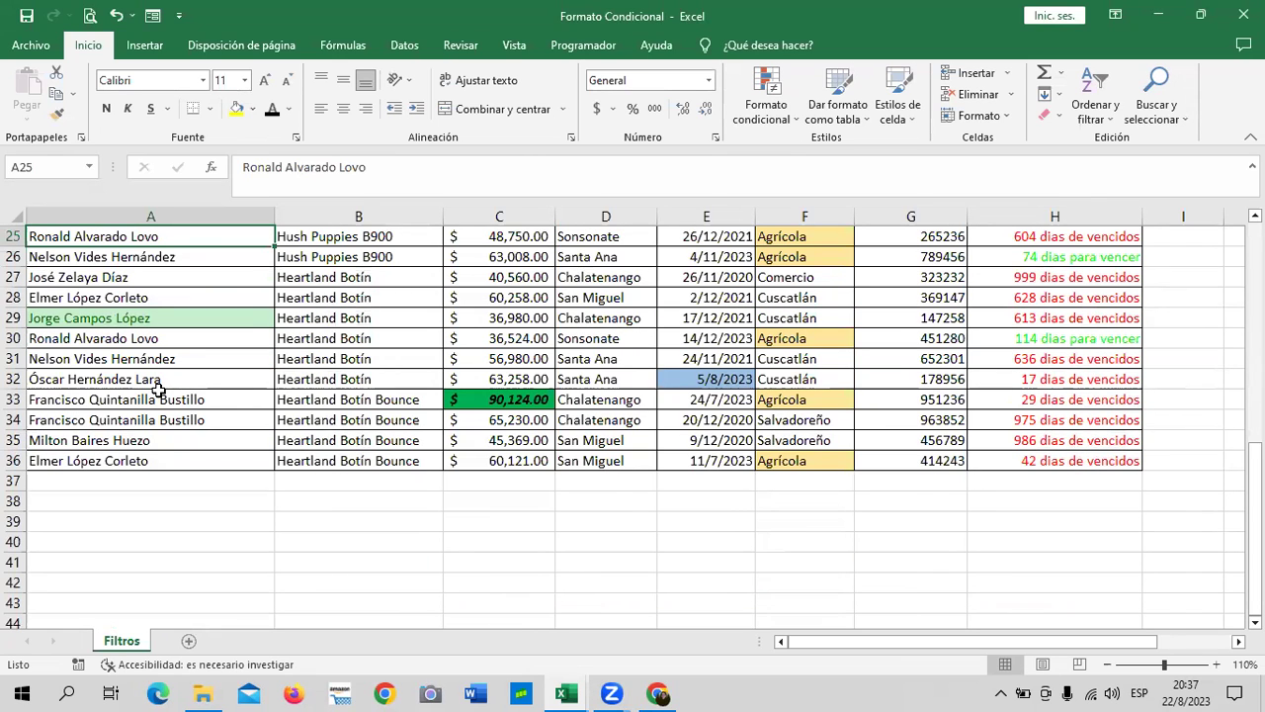
{"action": "scroll", "coordinate": [158, 390], "scroll_direction": "up", "scroll_amount": 1}
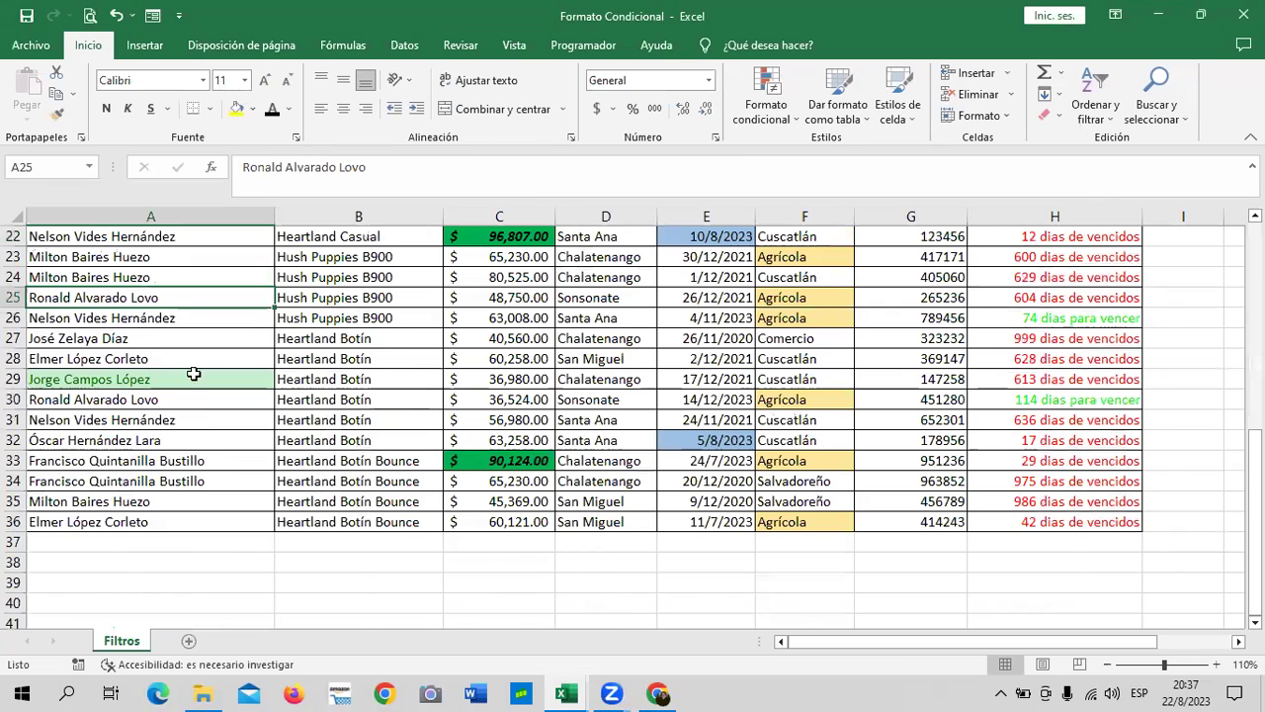
{"action": "scroll", "coordinate": [189, 347], "scroll_direction": "up", "scroll_amount": 4}
{"action": "scroll", "coordinate": [190, 347], "scroll_direction": "up", "scroll_amount": 3}
{"action": "mouse_move", "coordinate": [235, 326]}
{"action": "left_mouse_down"}
{"action": "mouse_move", "coordinate": [226, 682]}
{"action": "mouse_move", "coordinate": [231, 605]}
{"action": "left_mouse_up"}
Start a Text that Contains rule matching 'Nel'.
{"action": "left_click", "coordinate": [772, 96]}
{"action": "mouse_move", "coordinate": [870, 150]}
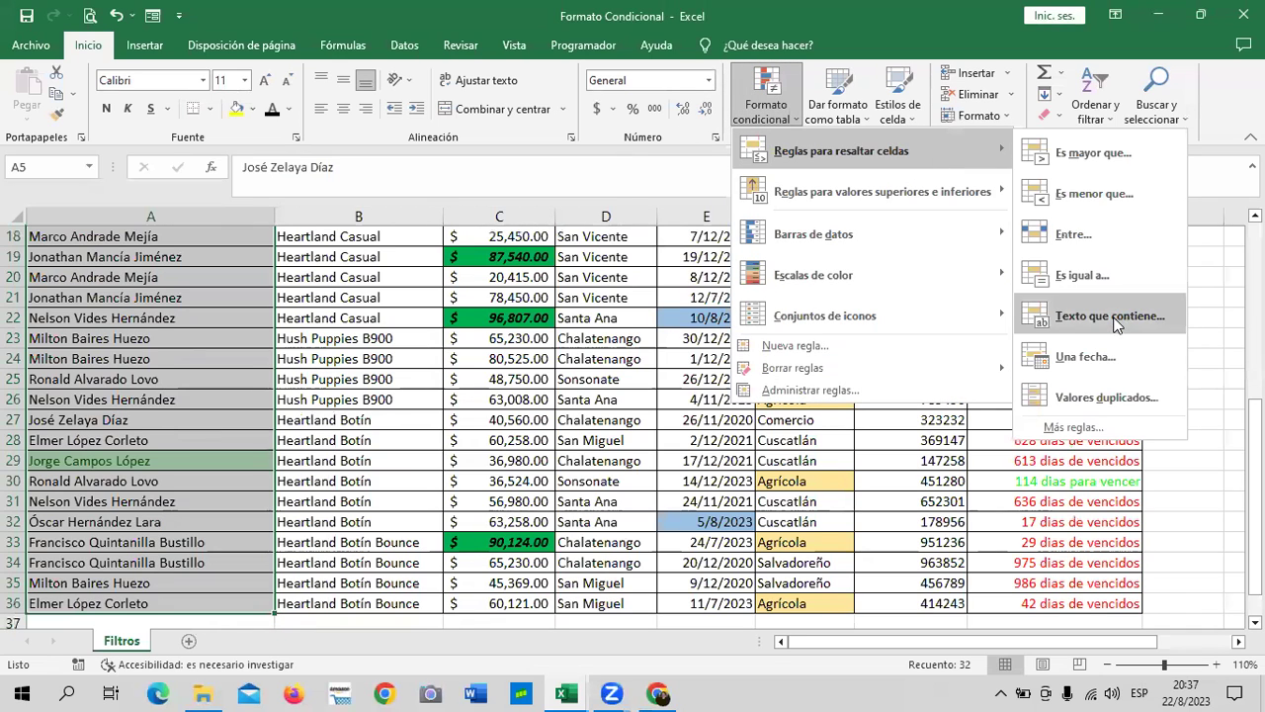
{"action": "left_click", "coordinate": [1115, 319]}
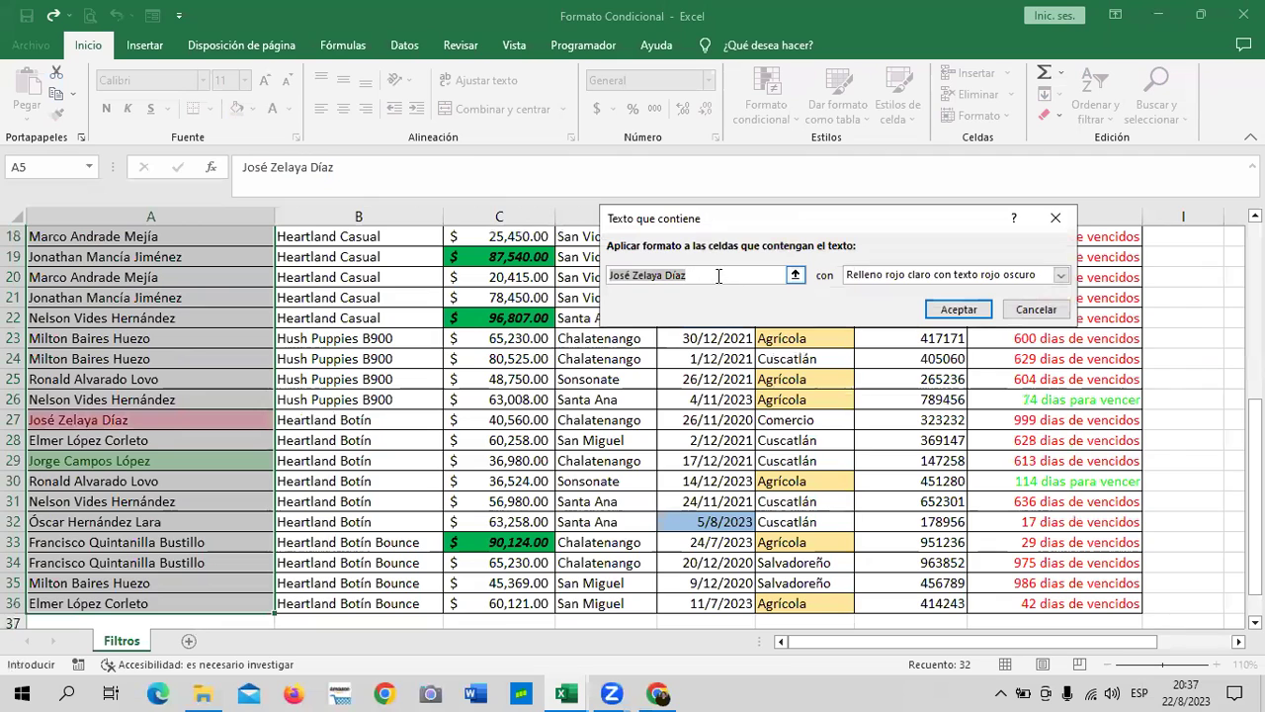
{"action": "key", "text": "BackSpace"}
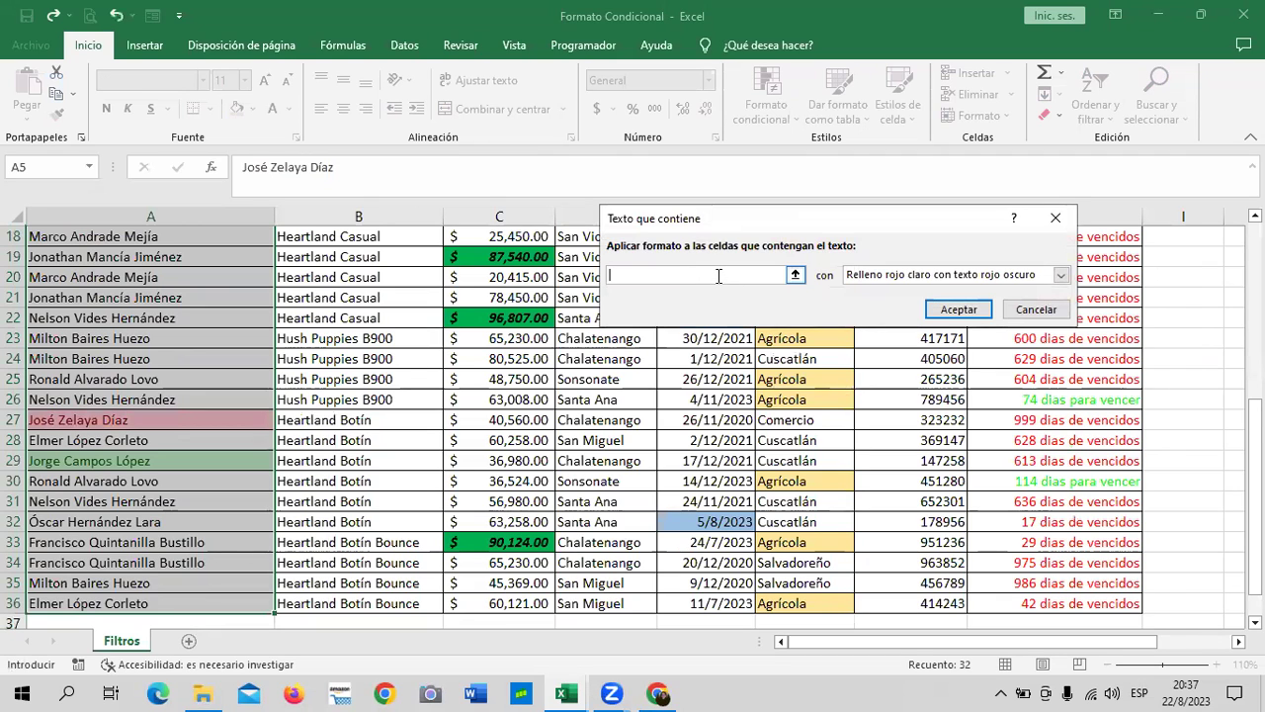
{"action": "type", "text": "ne"}
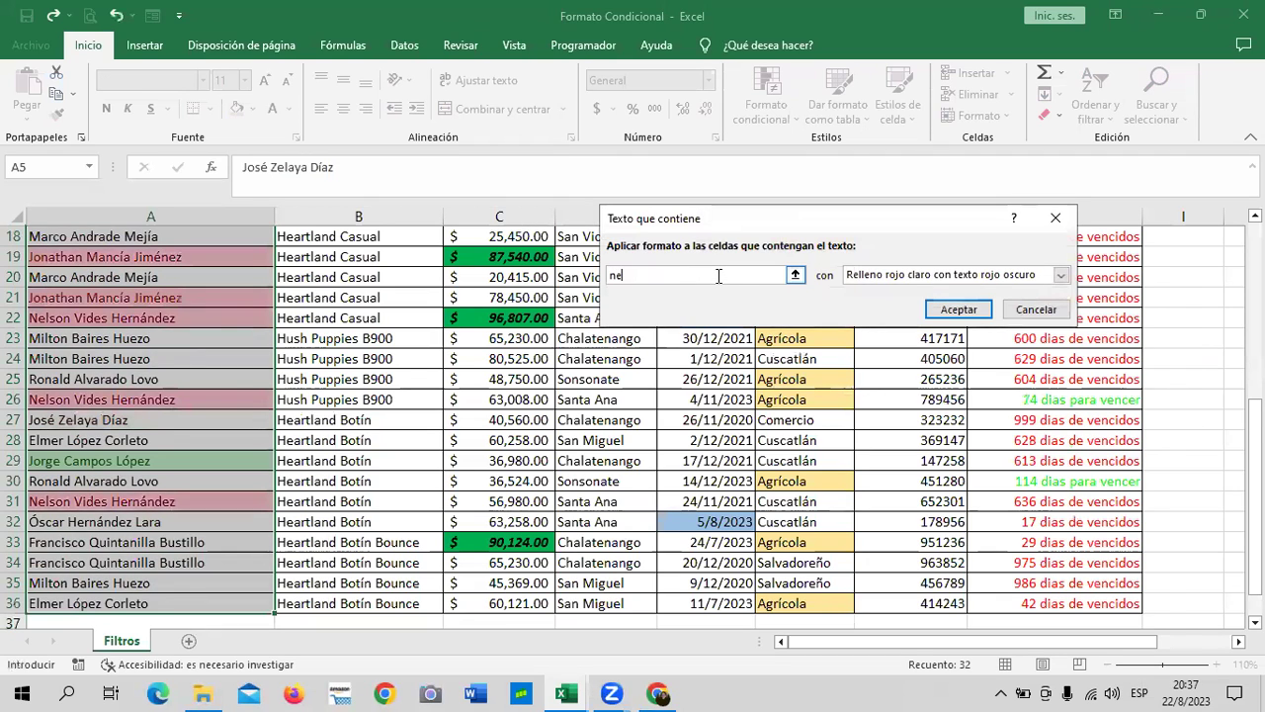
{"action": "key", "text": "BackSpace"}
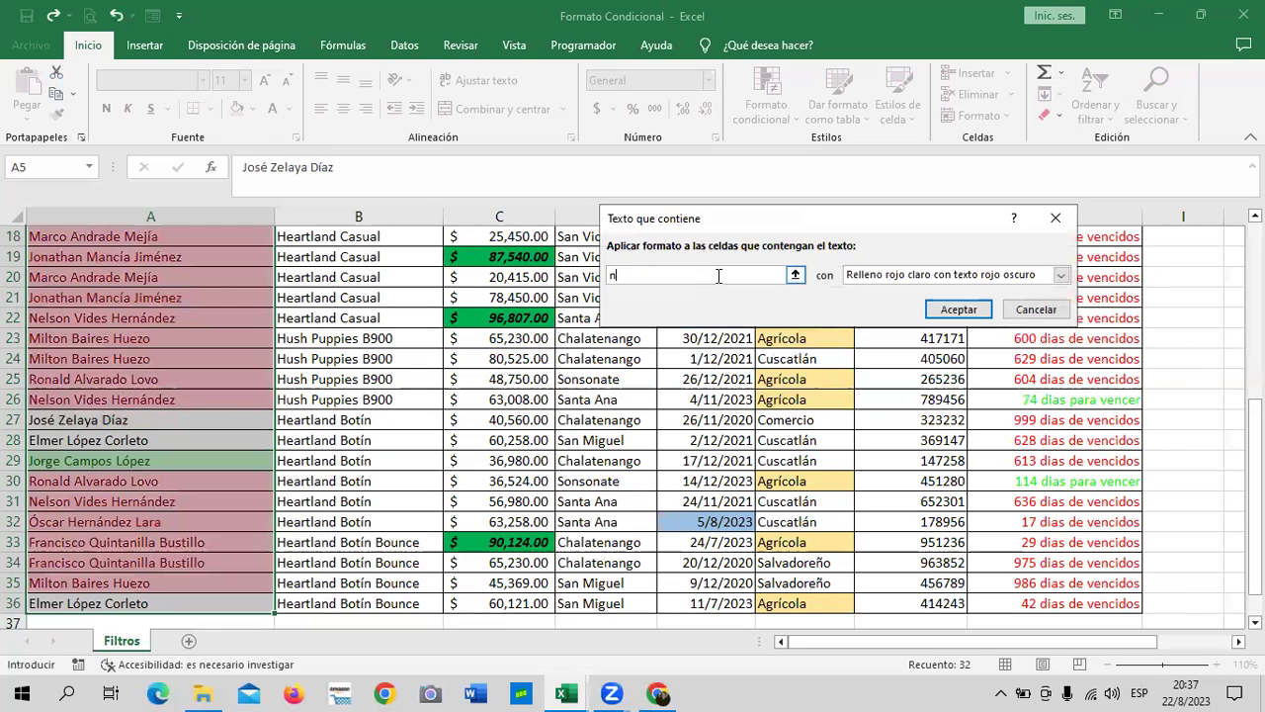
{"action": "type", "text": "Nel"}
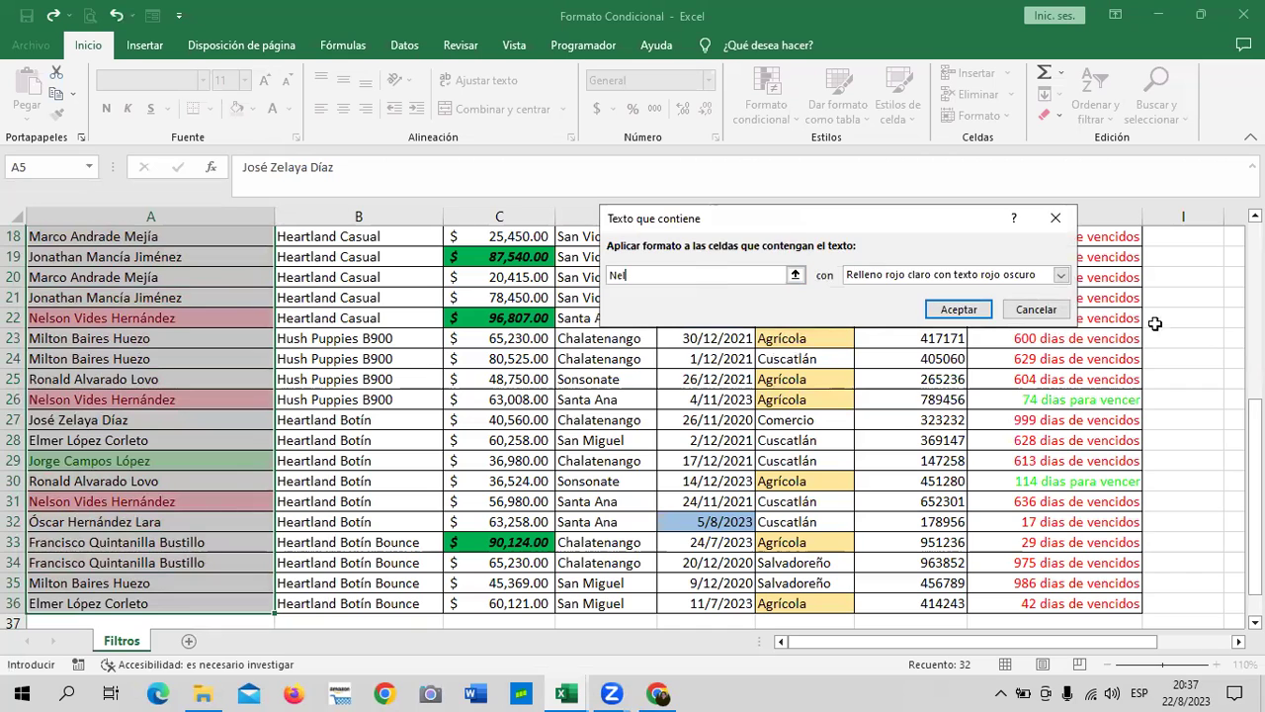
Give the 'Nel' rule a custom yellow-green fill from More Colors and apply it.
{"action": "left_click", "coordinate": [1061, 275]}
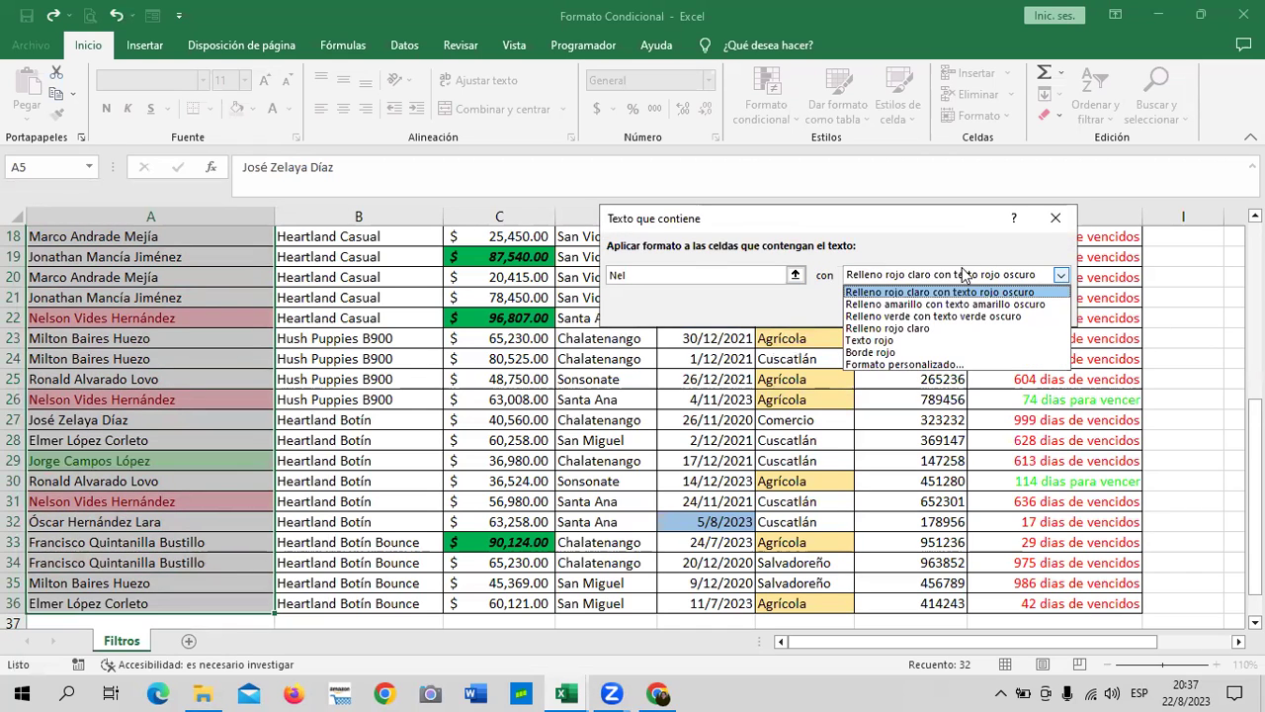
{"action": "left_click", "coordinate": [908, 364]}
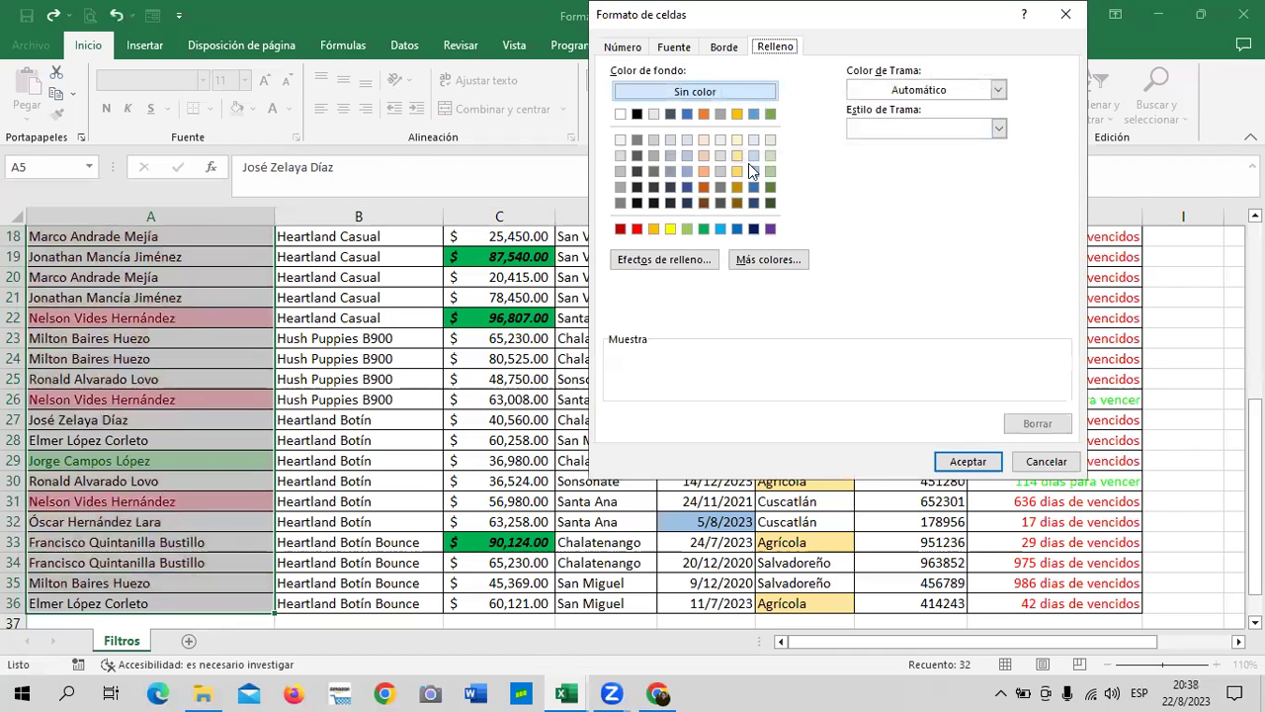
{"action": "left_click", "coordinate": [676, 263]}
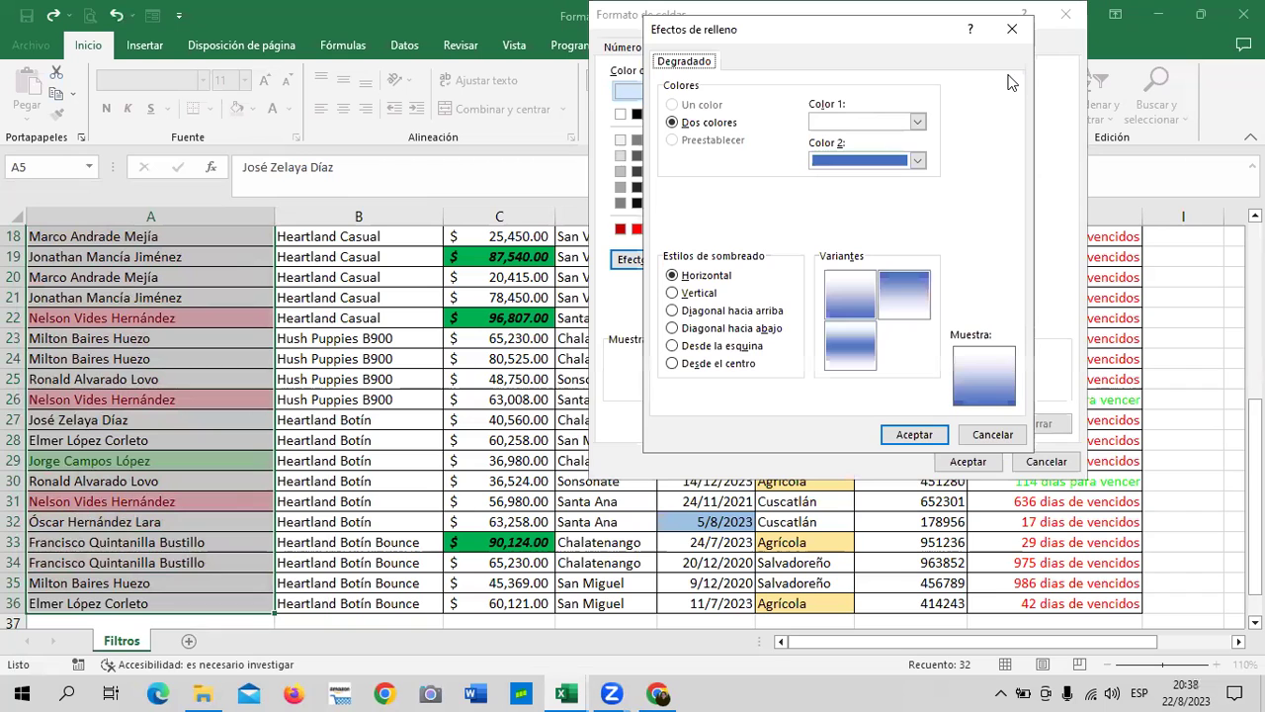
{"action": "key", "text": "Escape"}
{"action": "left_click_drag", "start_coordinate": [955, 23], "coordinate": [865, 94]}
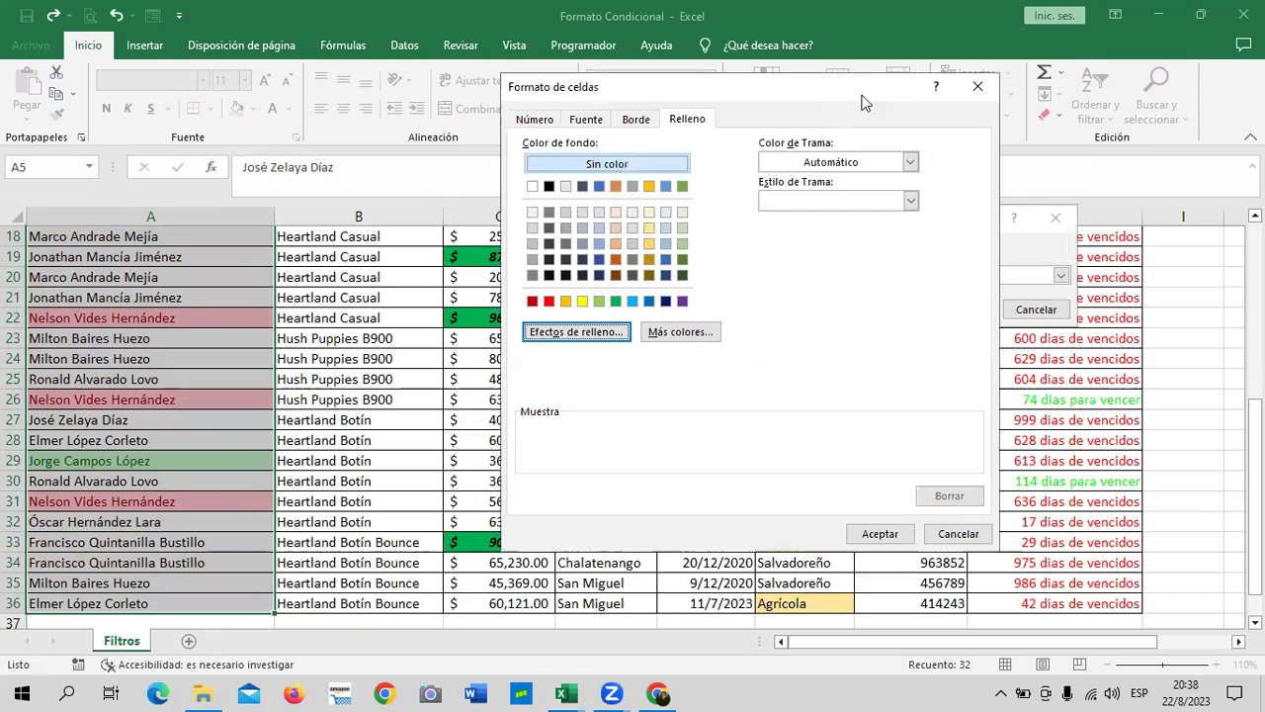
{"action": "left_click", "coordinate": [680, 331]}
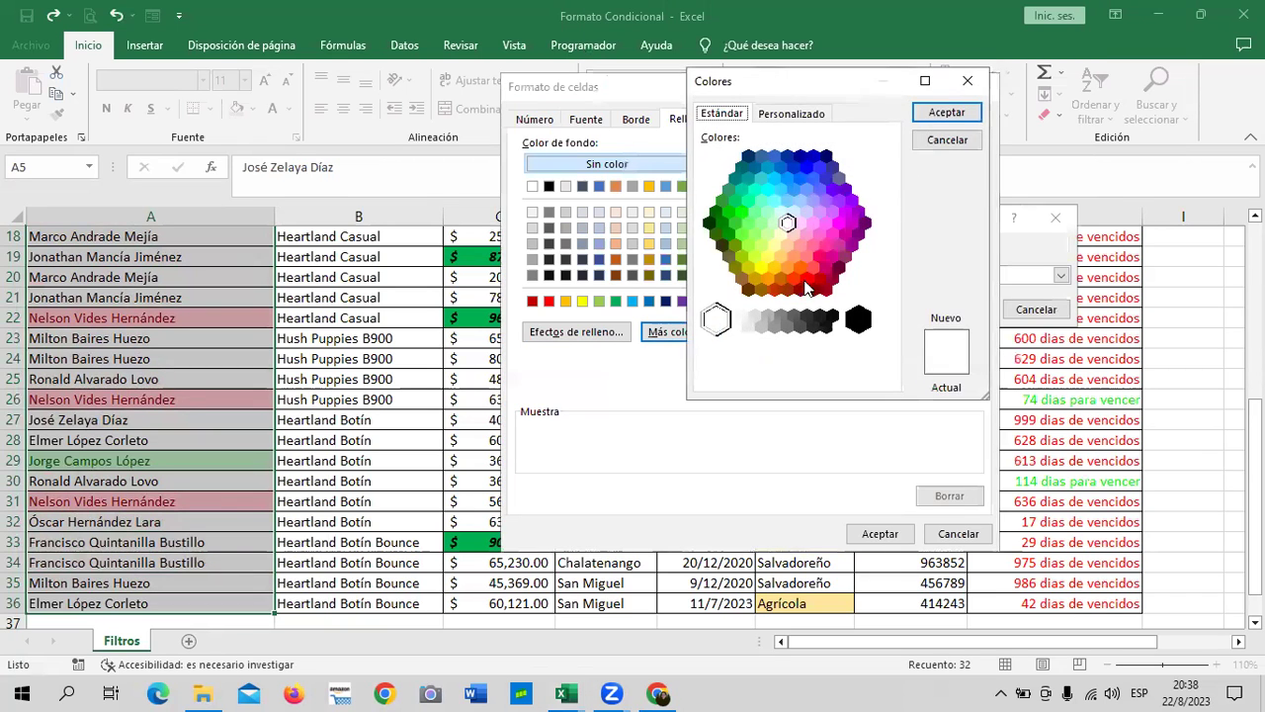
{"action": "left_click", "coordinate": [755, 259]}
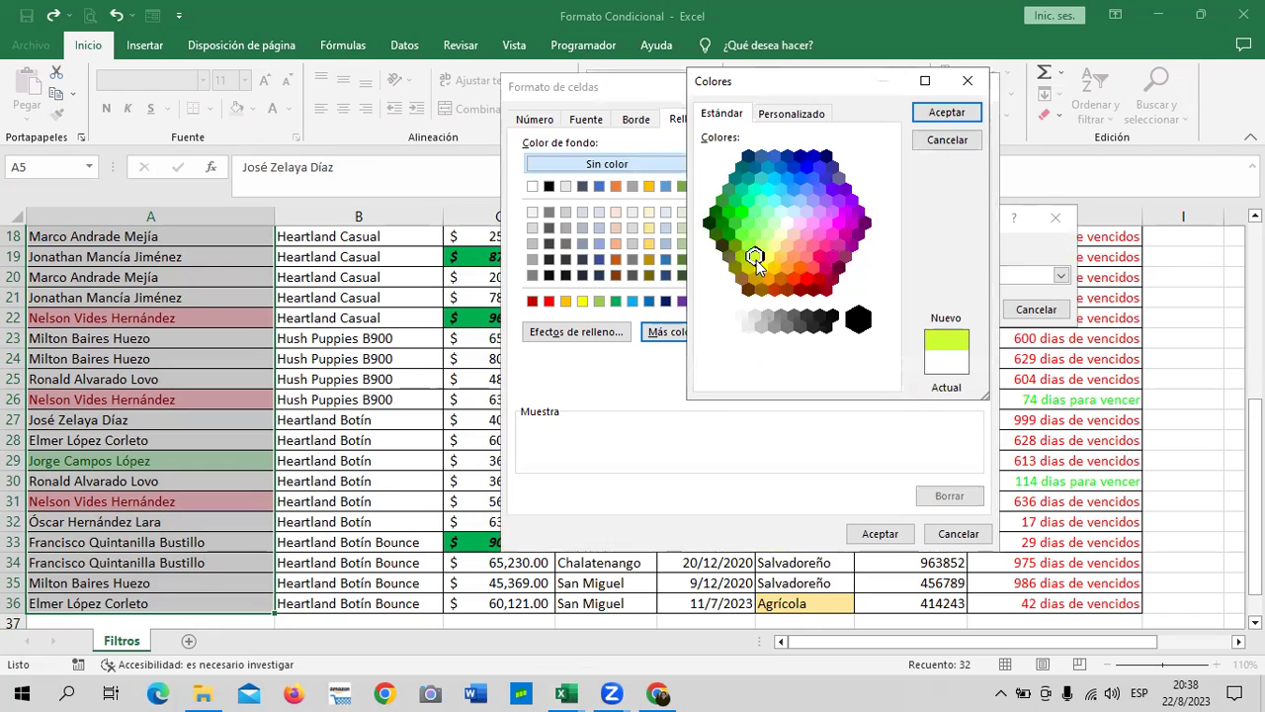
{"action": "left_click", "coordinate": [964, 117]}
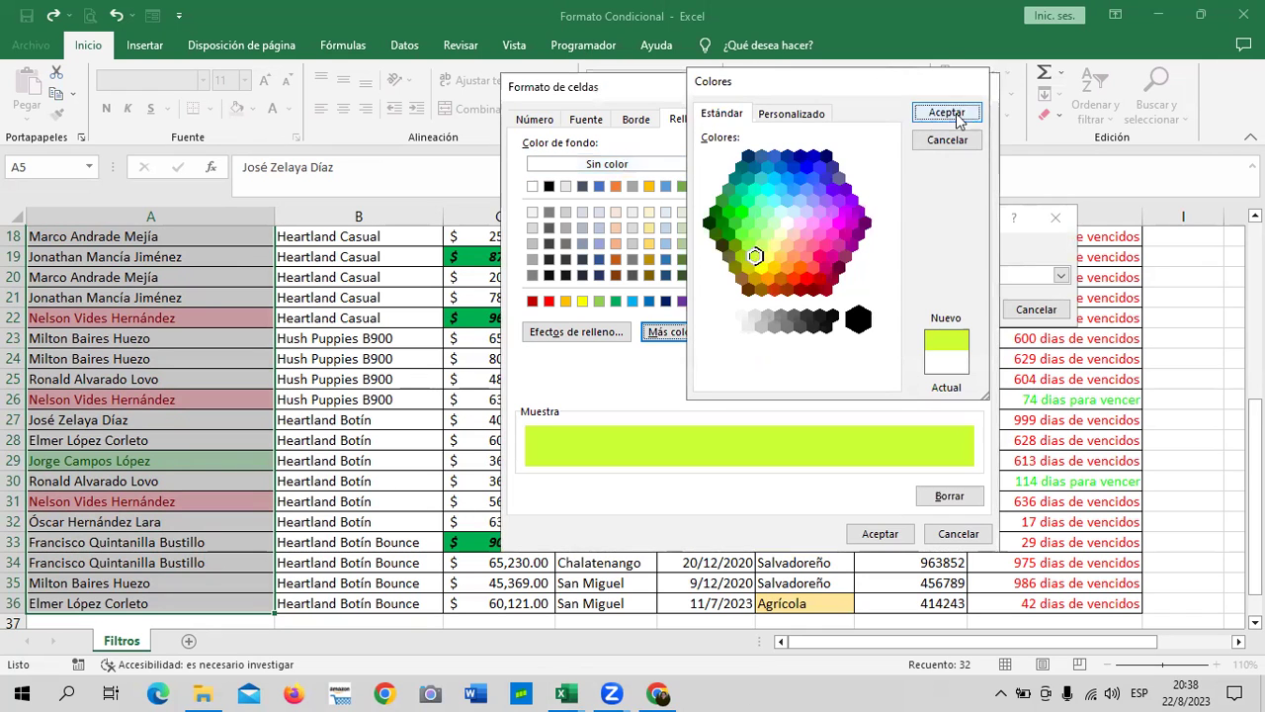
{"action": "left_click", "coordinate": [903, 534]}
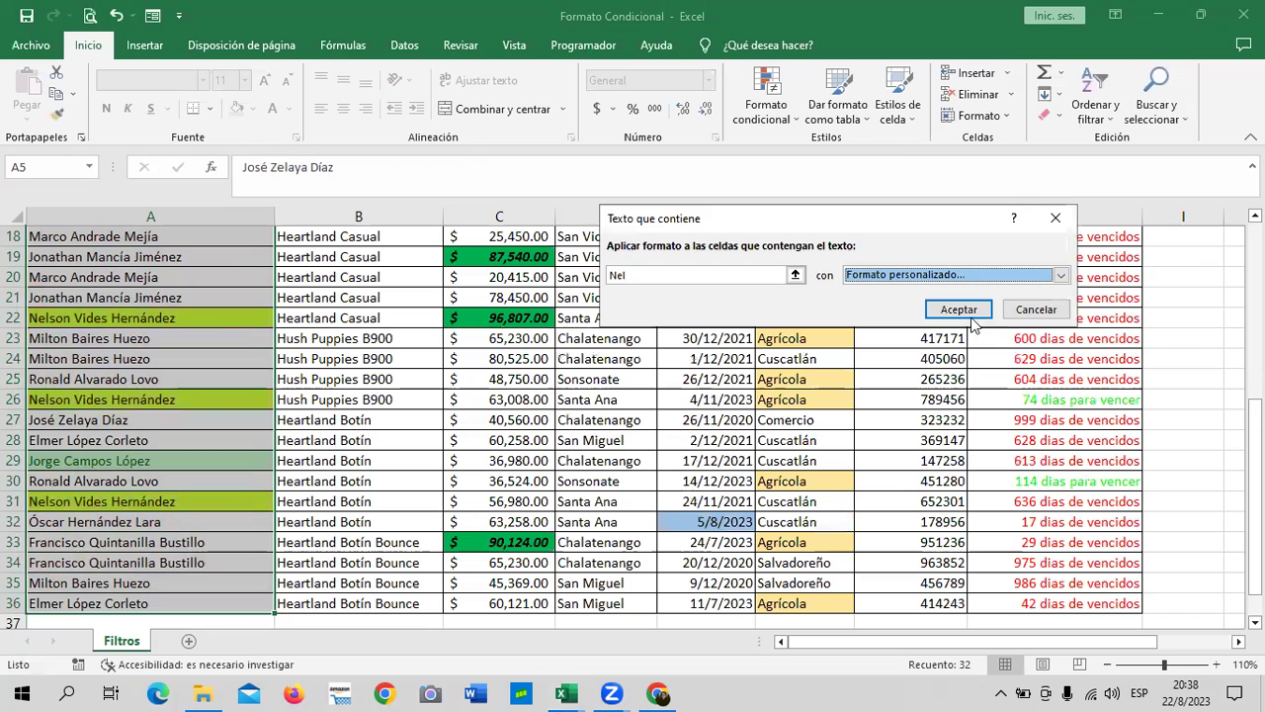
{"action": "left_click", "coordinate": [958, 305]}
{"action": "left_click", "coordinate": [101, 482]}
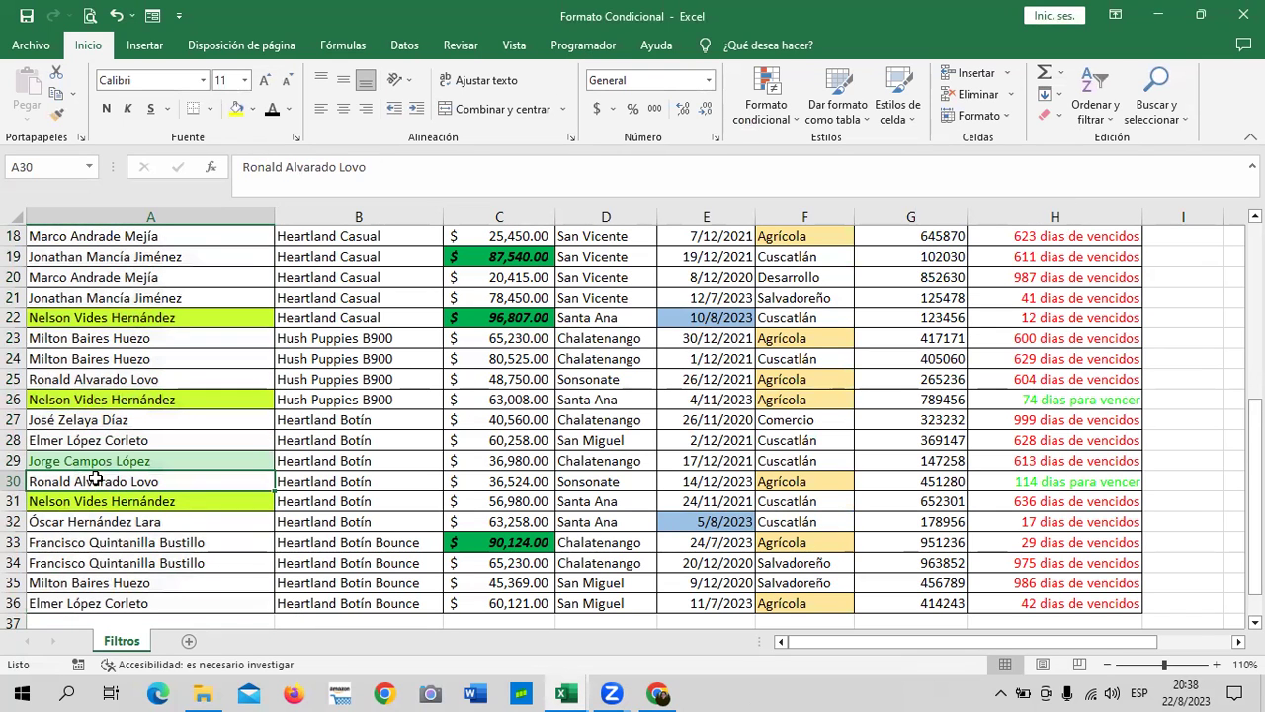
{"action": "left_click", "coordinate": [132, 599]}
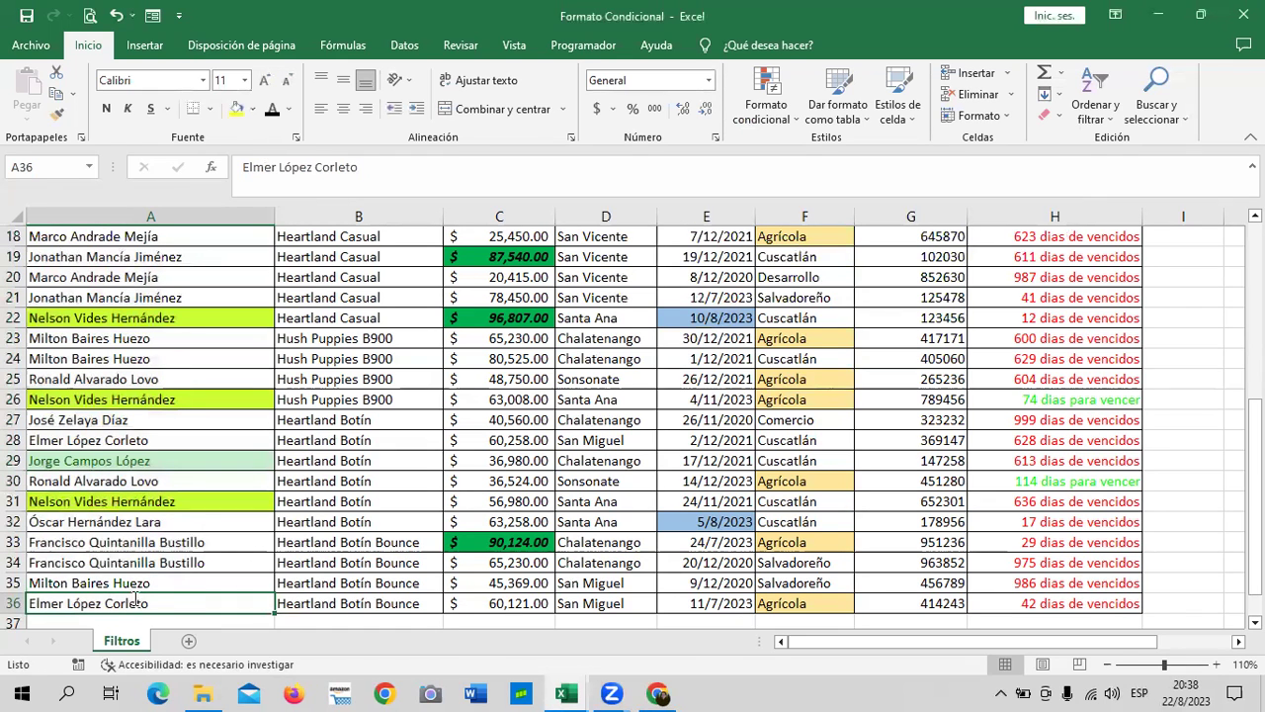
{"action": "type", "text": "Nelson Vides Hernández"}
{"action": "key", "text": "Return"}
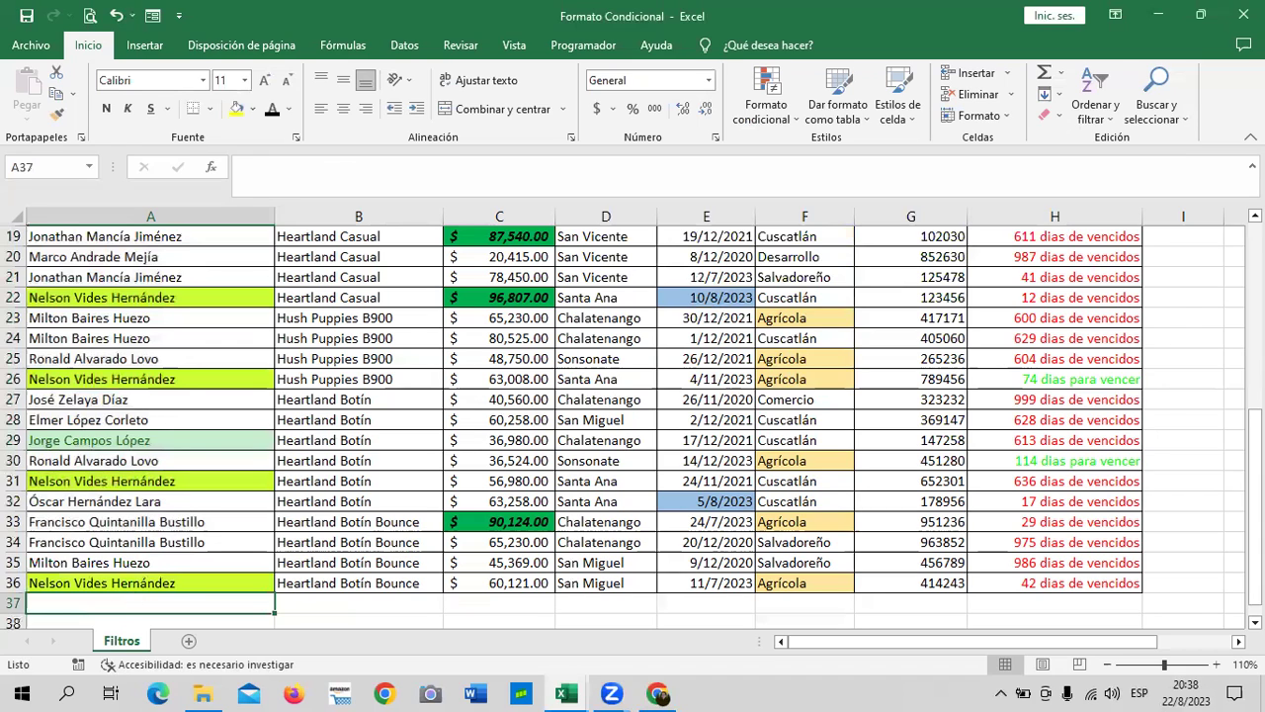
{"action": "left_click", "coordinate": [115, 16]}
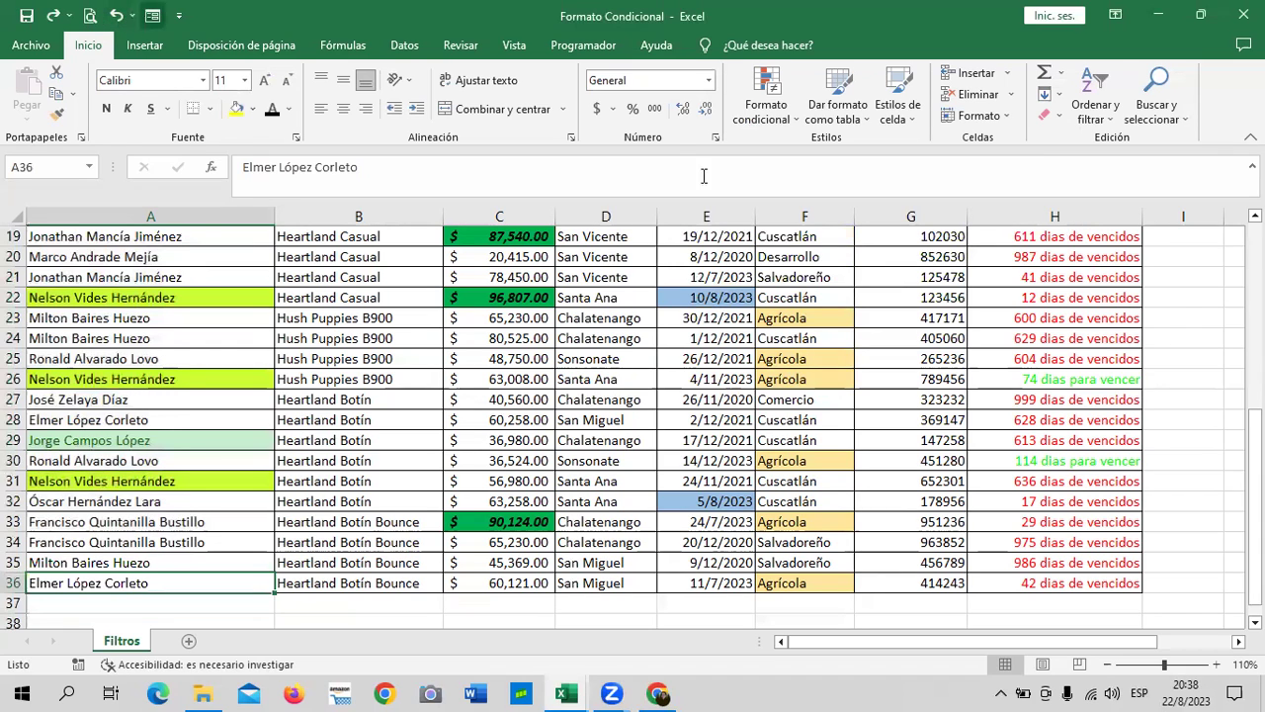
{"action": "left_click", "coordinate": [576, 351]}
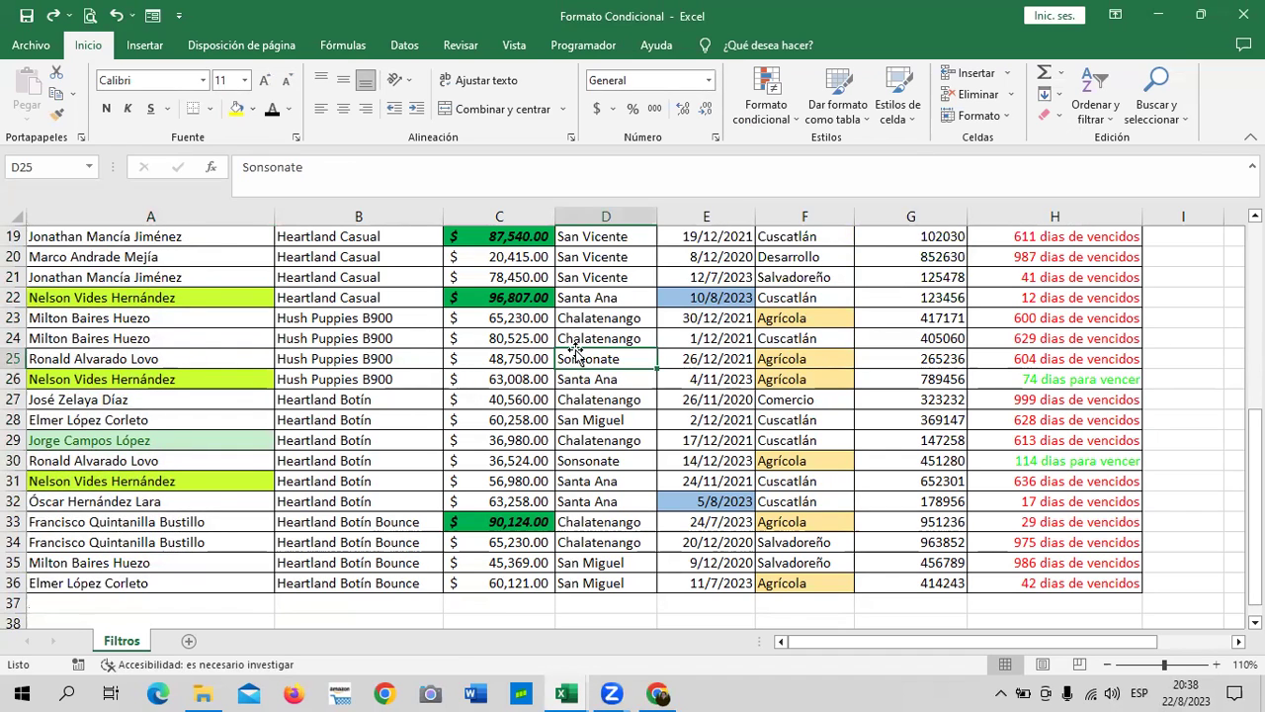
{"action": "scroll", "coordinate": [592, 419], "scroll_direction": "up", "scroll_amount": 3}
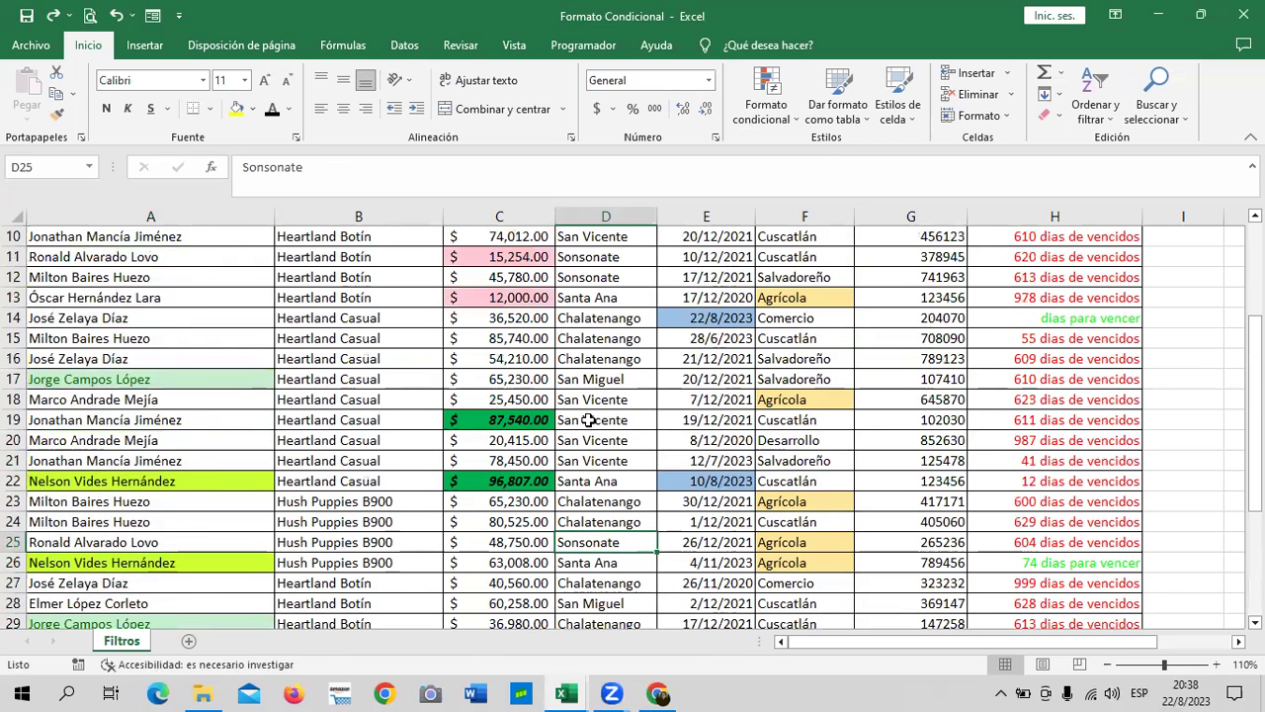
{"action": "scroll", "coordinate": [589, 420], "scroll_direction": "up", "scroll_amount": 3}
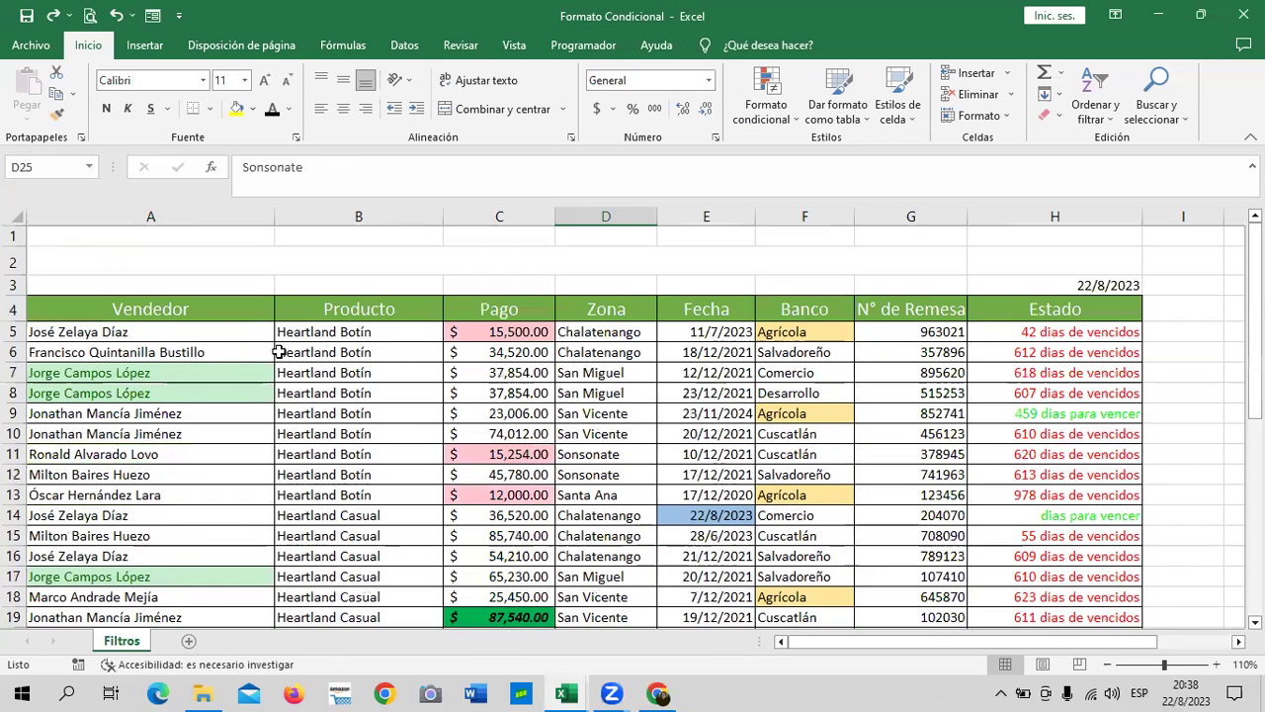
Check the conditional formatting menu, then switch to the 2.2 Formatos condicionales (5) workbook.
{"action": "left_click", "coordinate": [352, 338]}
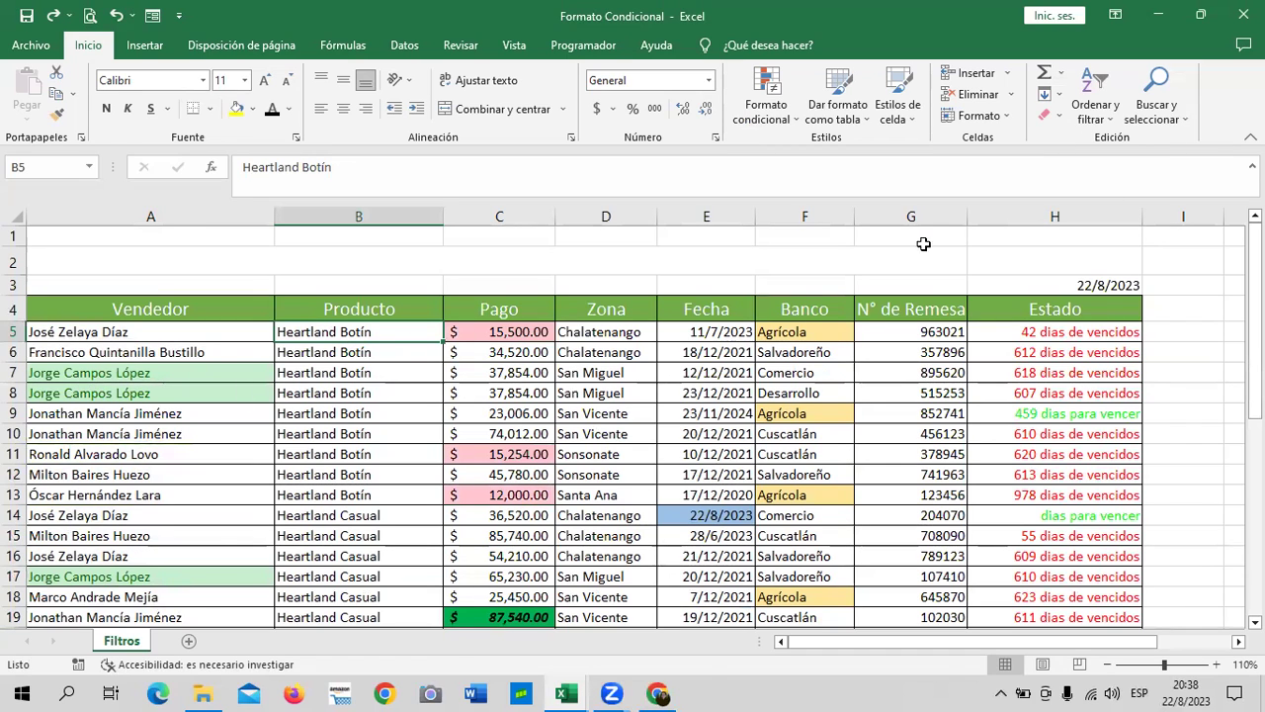
{"action": "left_click", "coordinate": [794, 118]}
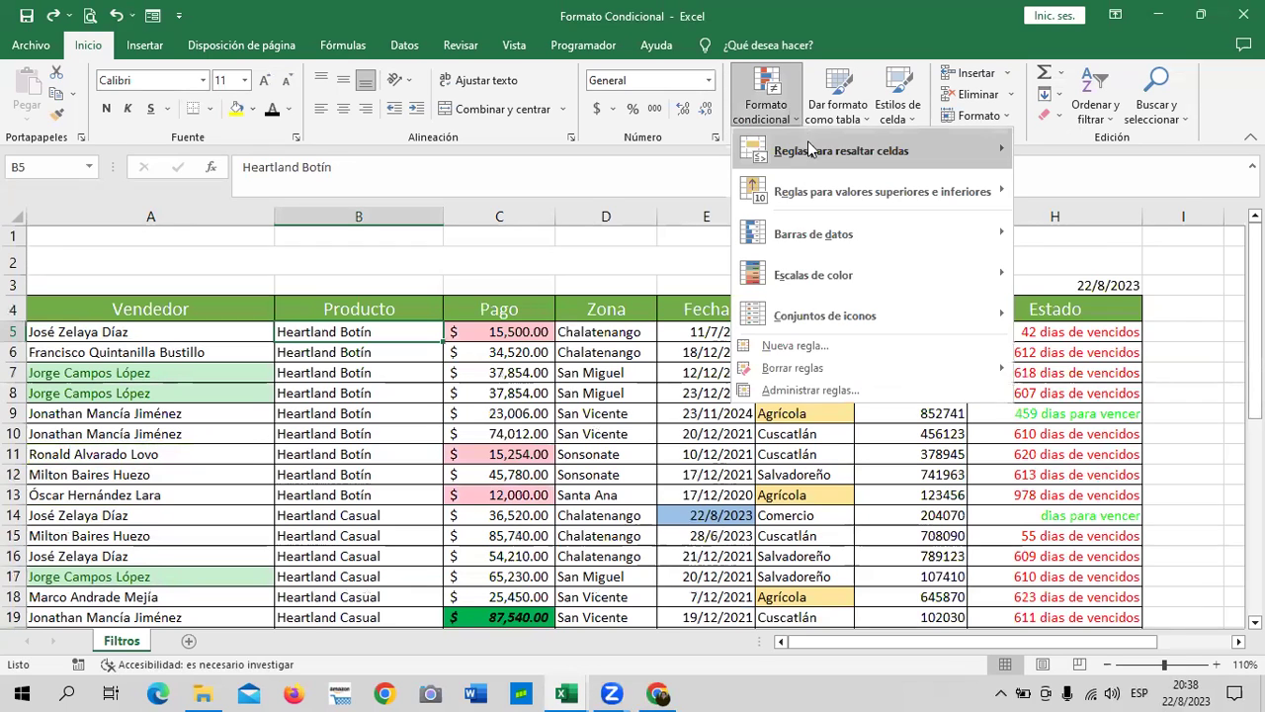
{"action": "mouse_move", "coordinate": [841, 150]}
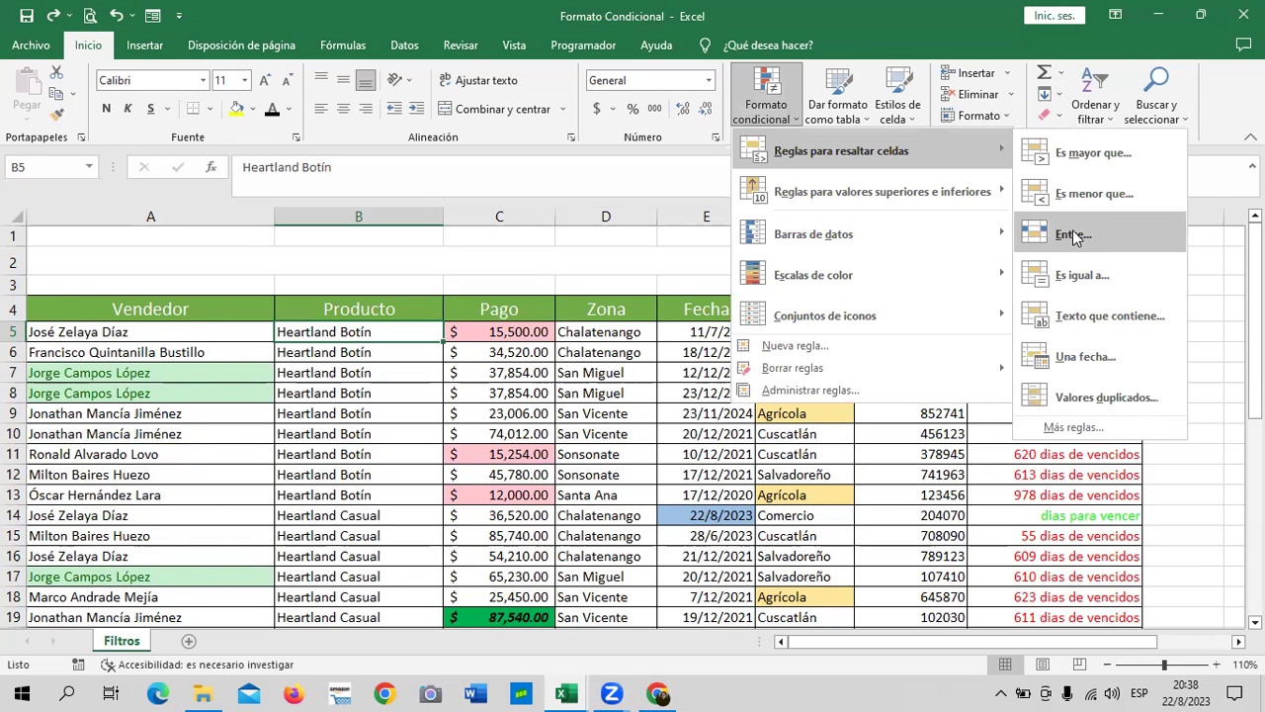
{"action": "left_click", "coordinate": [596, 473]}
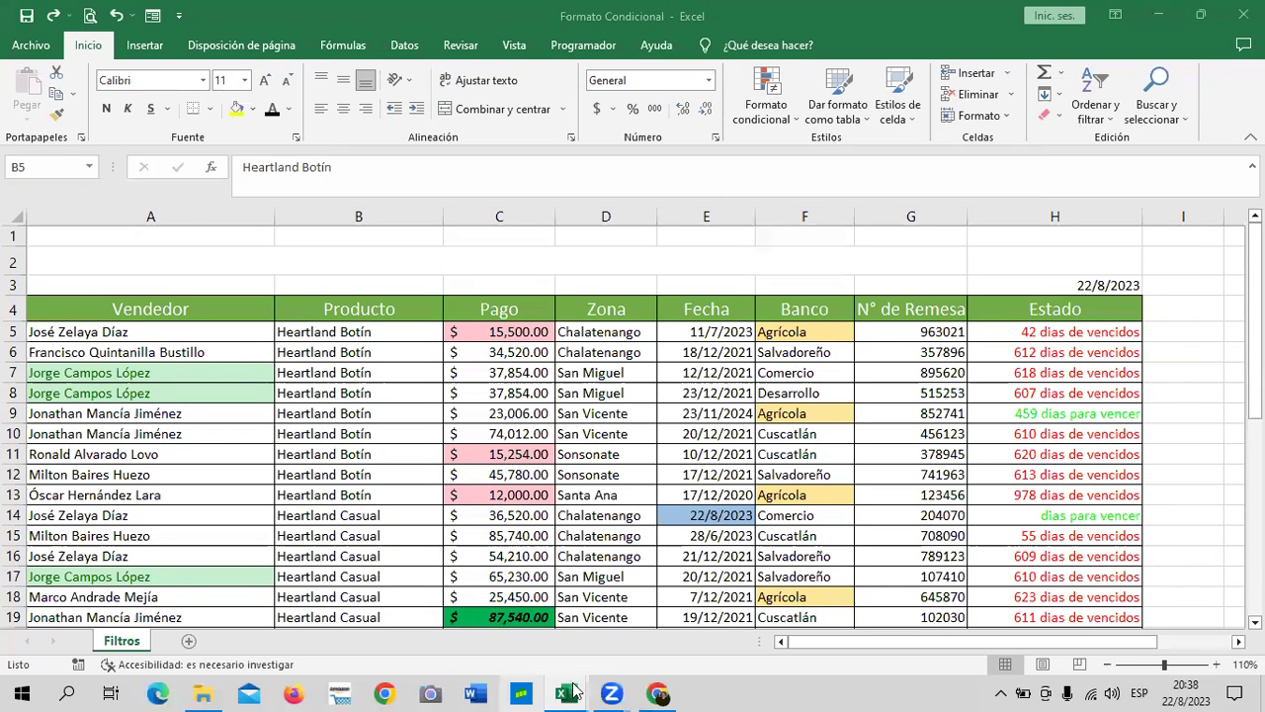
{"action": "mouse_move", "coordinate": [566, 694]}
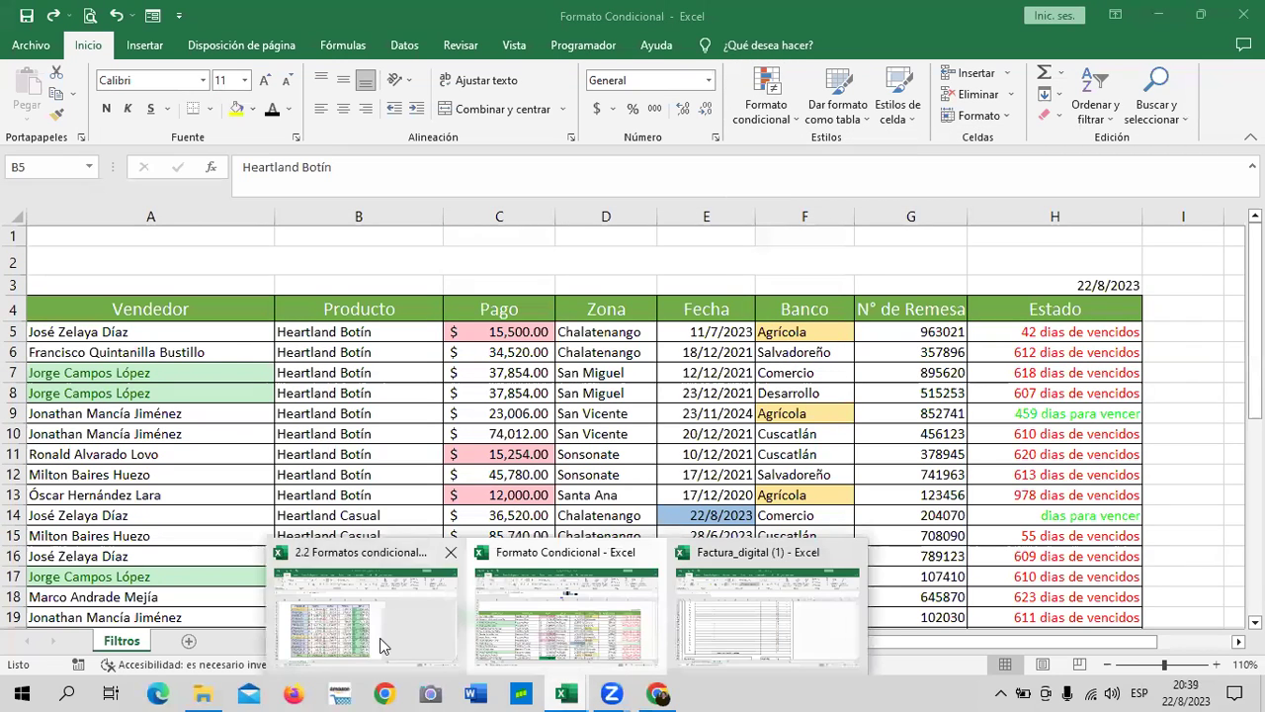
{"action": "left_click", "coordinate": [383, 638]}
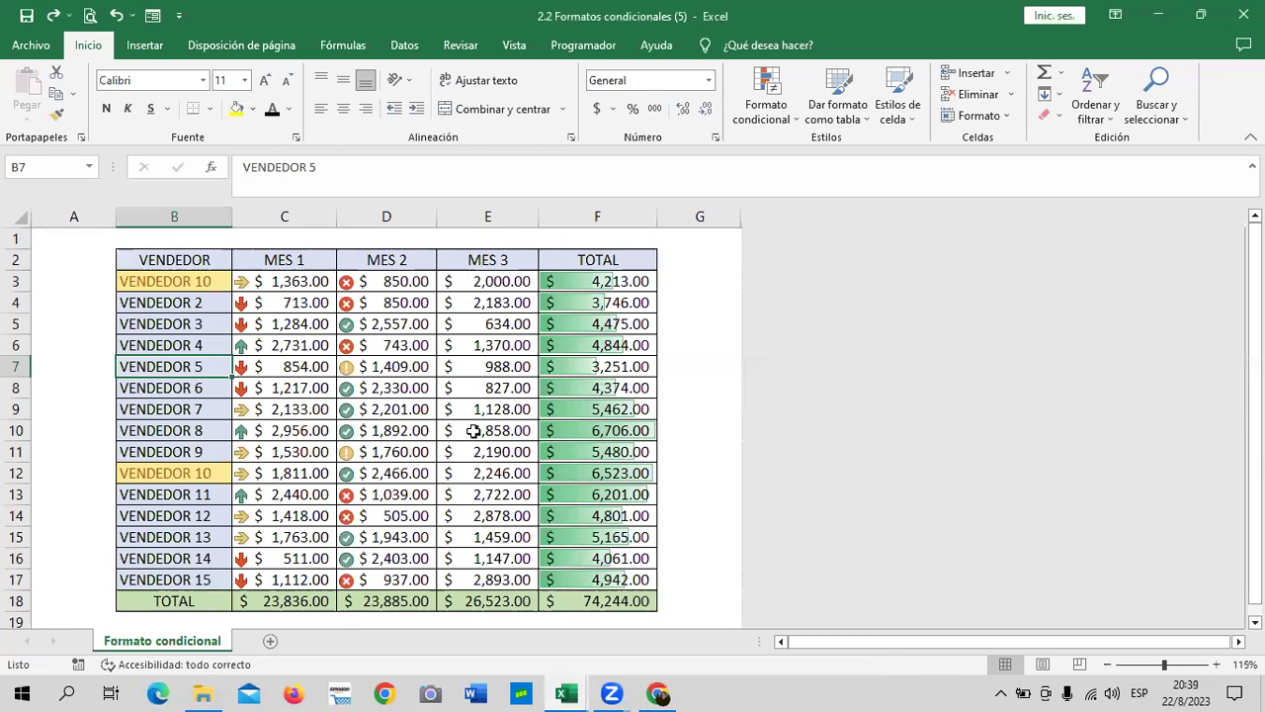
Select the MES 3 values E3:E17 and open the Highlight Cells Rules choices.
{"action": "left_click_drag", "start_coordinate": [494, 281], "coordinate": [488, 583]}
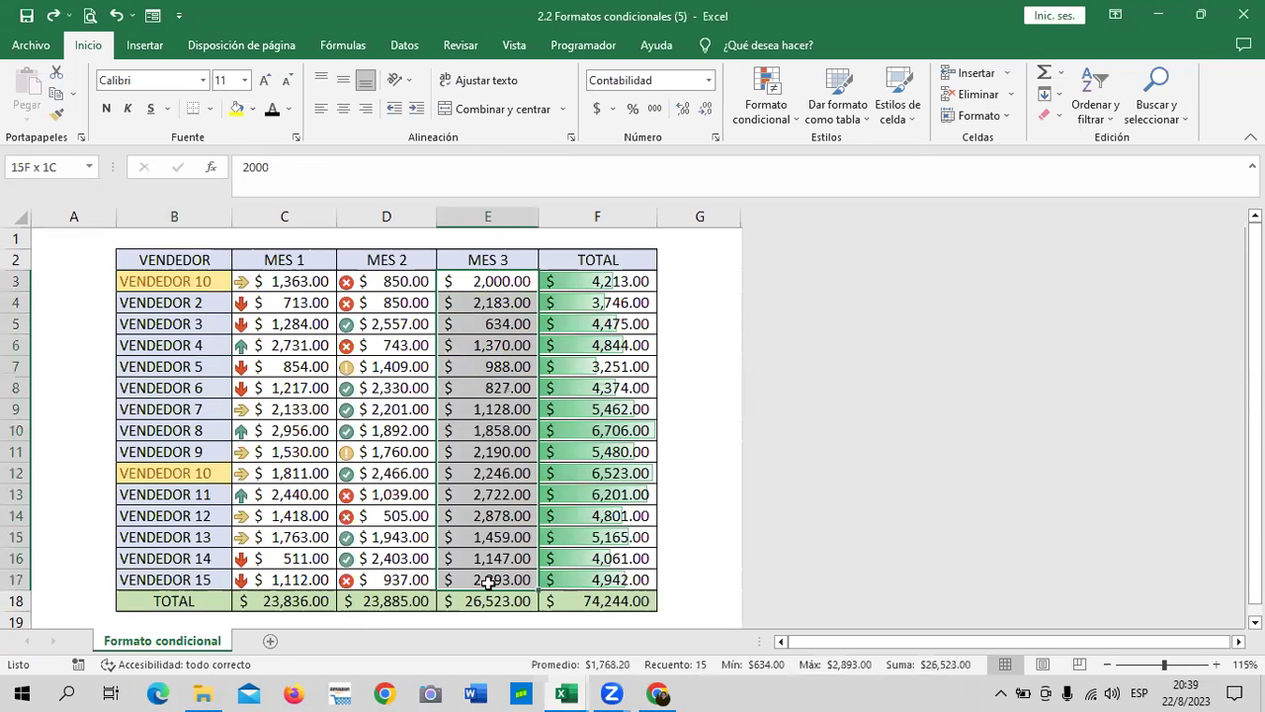
{"action": "left_click", "coordinate": [600, 389]}
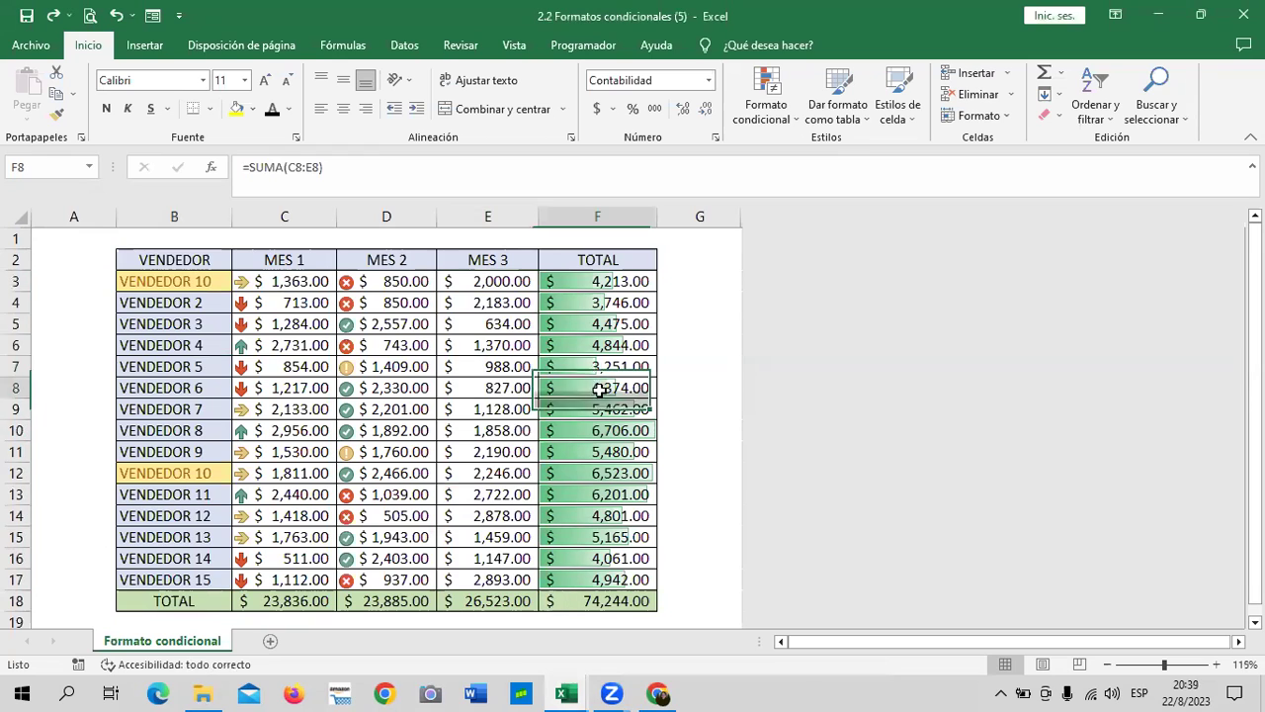
{"action": "left_click_drag", "start_coordinate": [516, 281], "coordinate": [494, 583]}
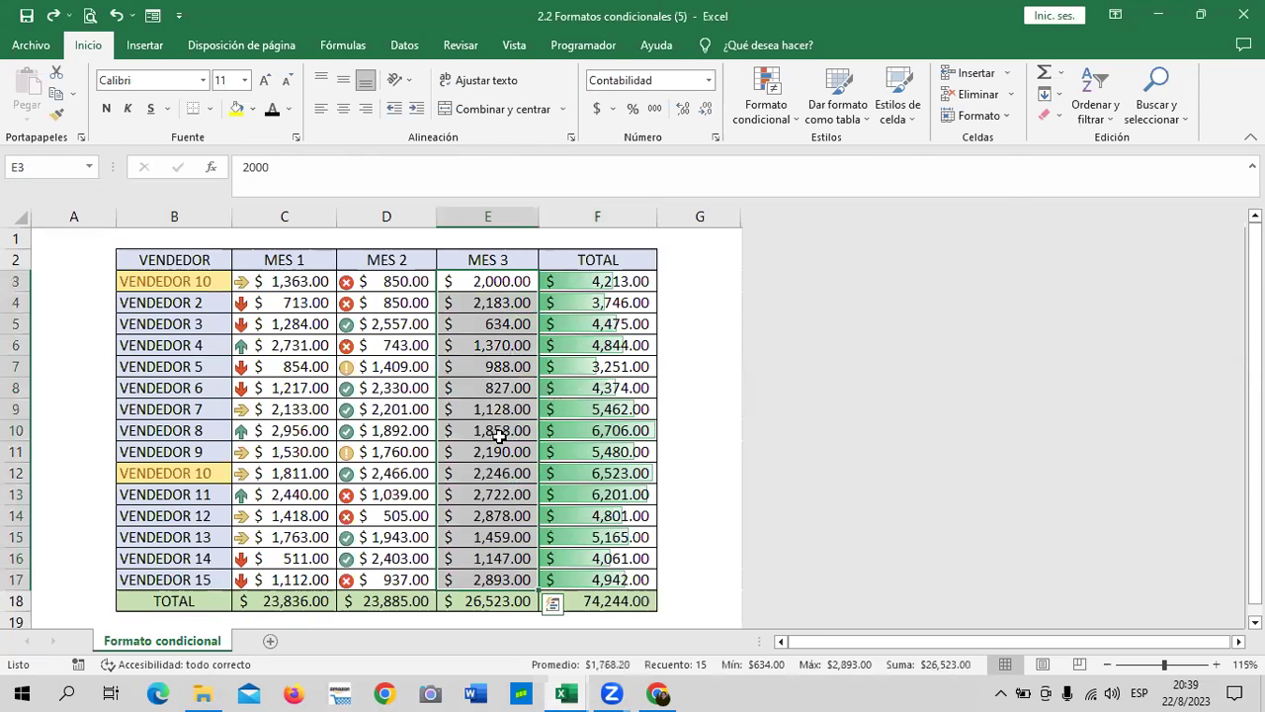
{"action": "left_click", "coordinate": [769, 109]}
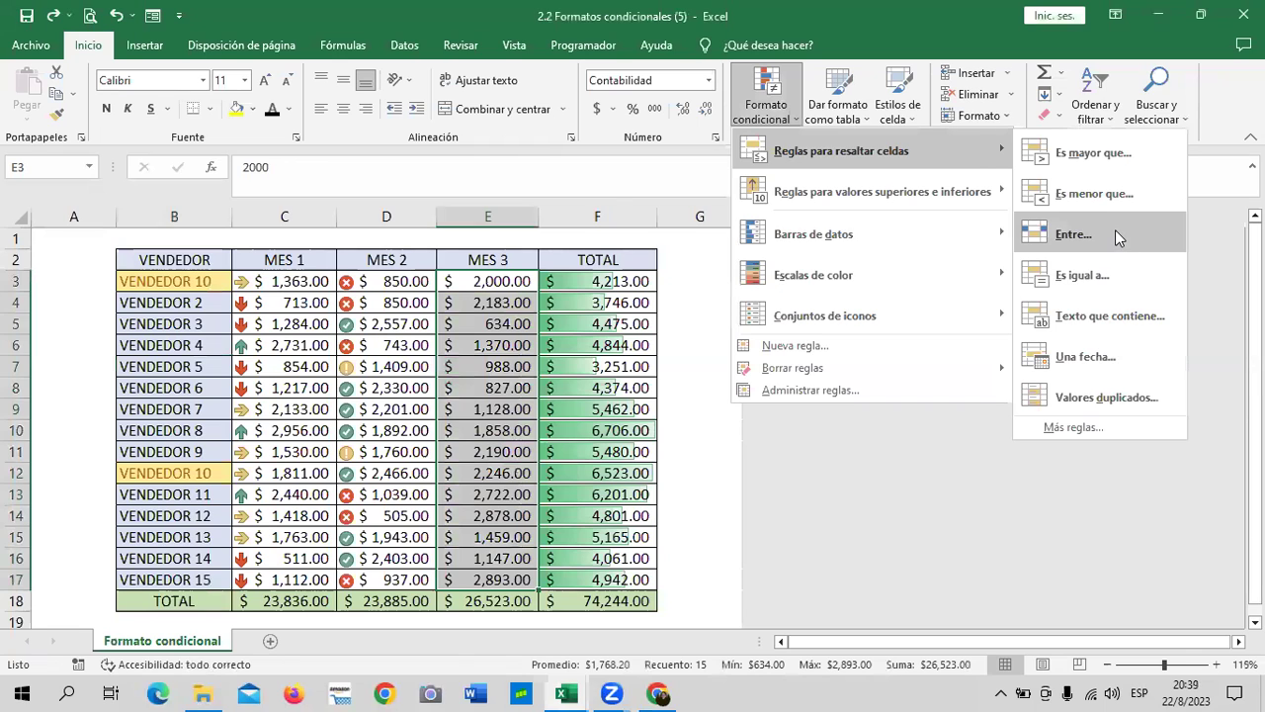
Start a Between rule for MES 3 with limits 1500 and 2000.
{"action": "left_click", "coordinate": [1116, 234]}
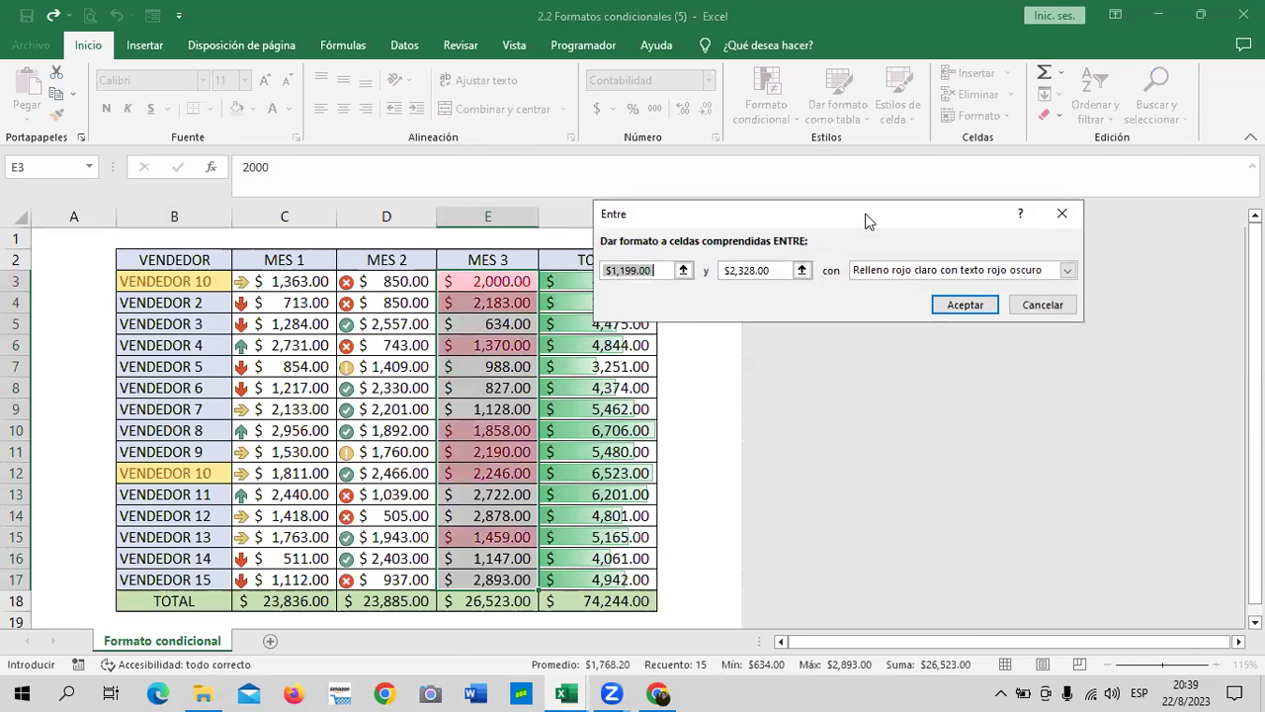
{"action": "left_click_drag", "start_coordinate": [866, 220], "coordinate": [856, 215]}
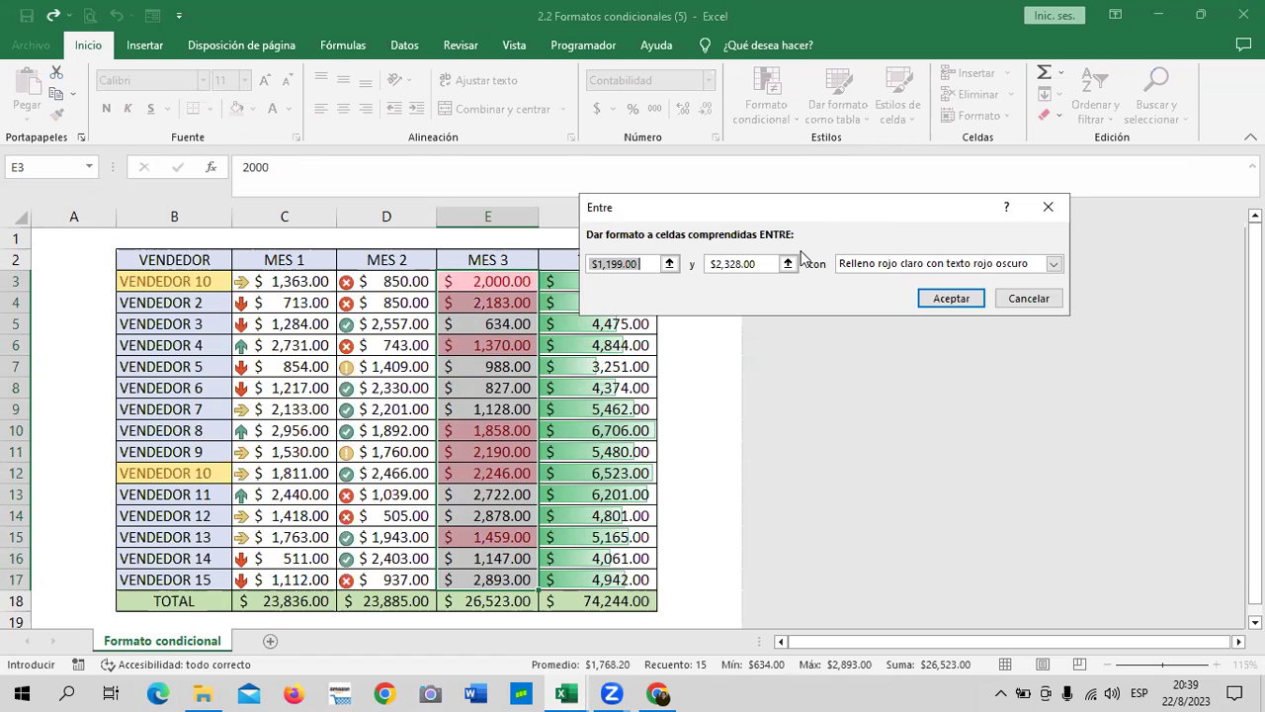
{"action": "type", "text": "1500"}
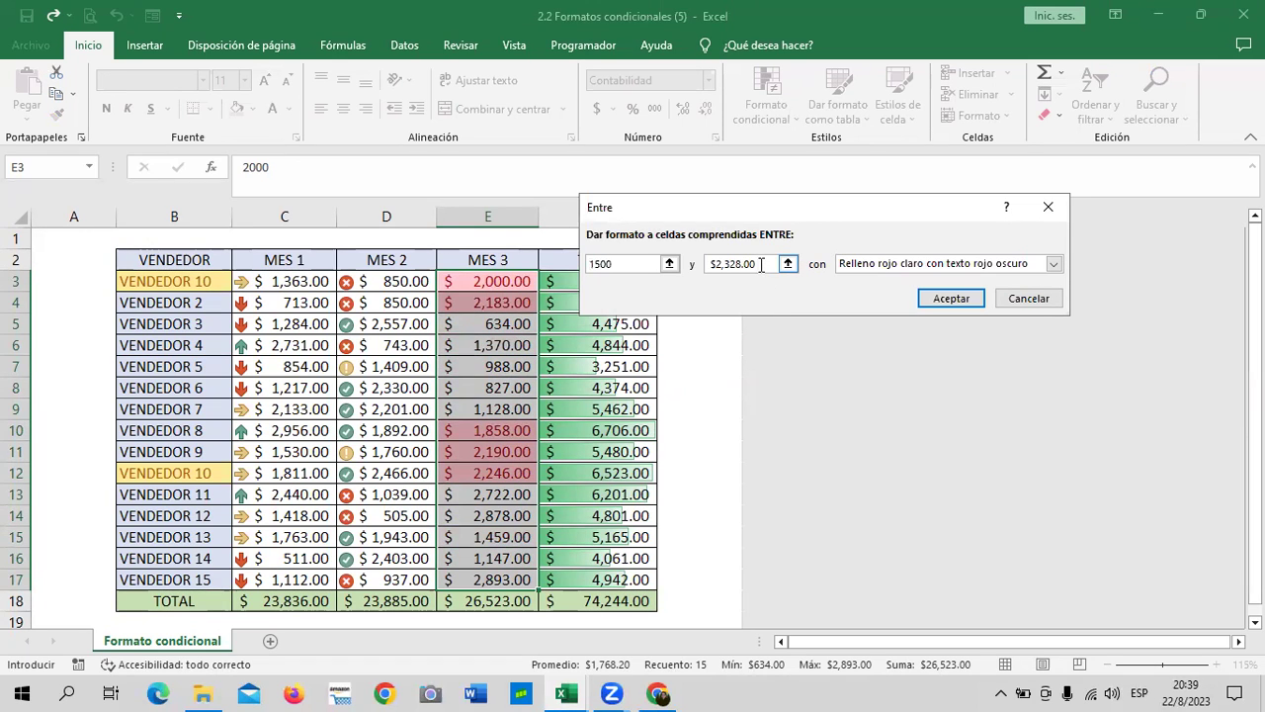
{"action": "key", "text": "ctrl+a"}
{"action": "key", "text": "BackSpace"}
{"action": "type", "text": "2"}
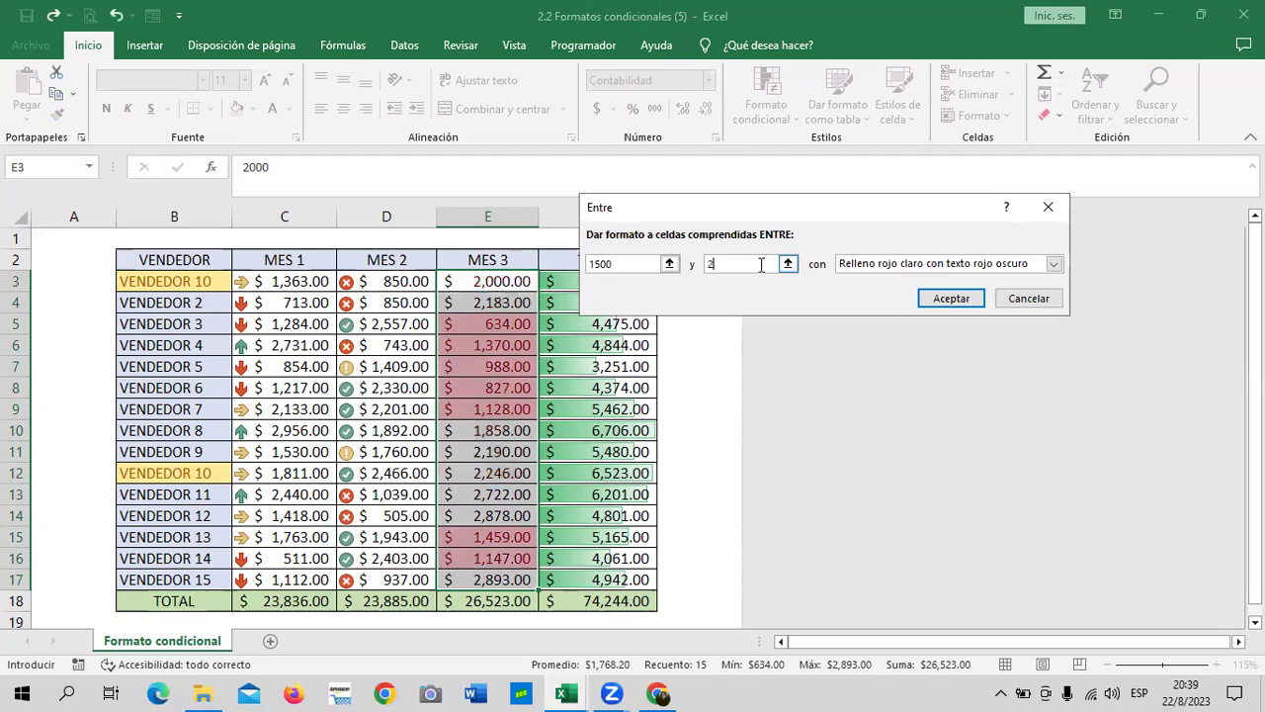
{"action": "type", "text": "000"}
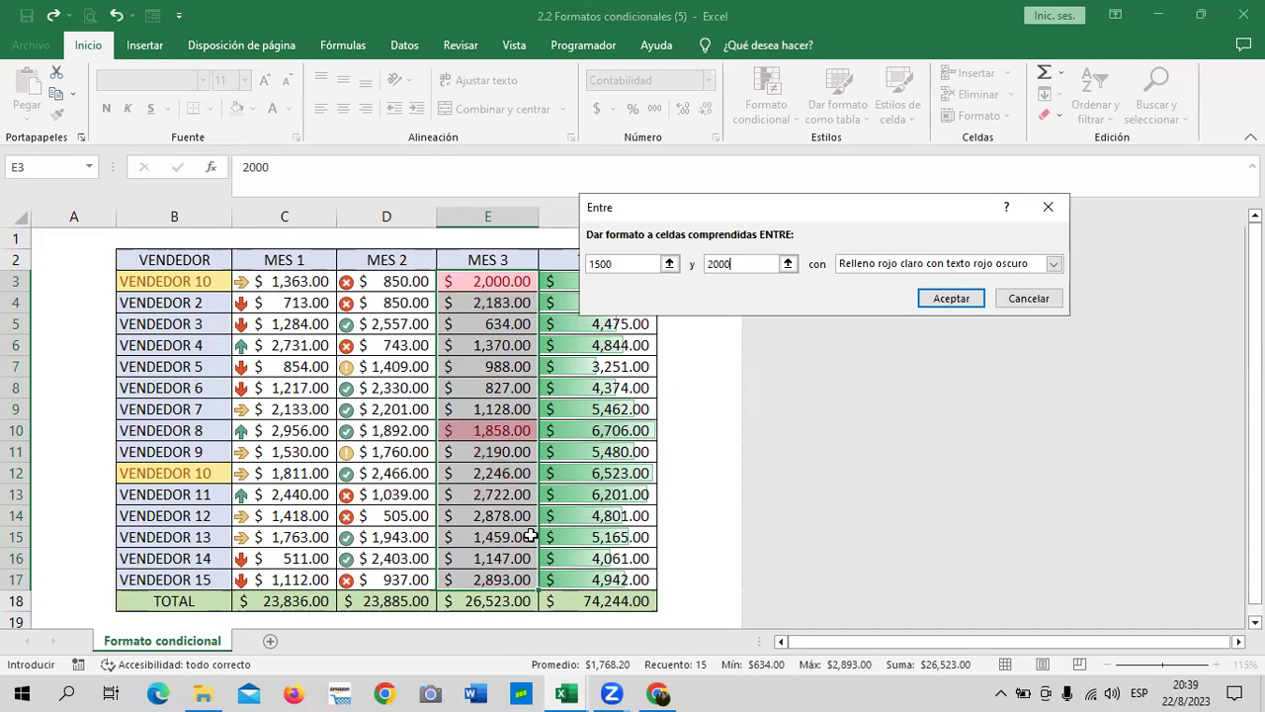
Give the between rule a custom blue fill and apply it.
{"action": "left_click", "coordinate": [1054, 264]}
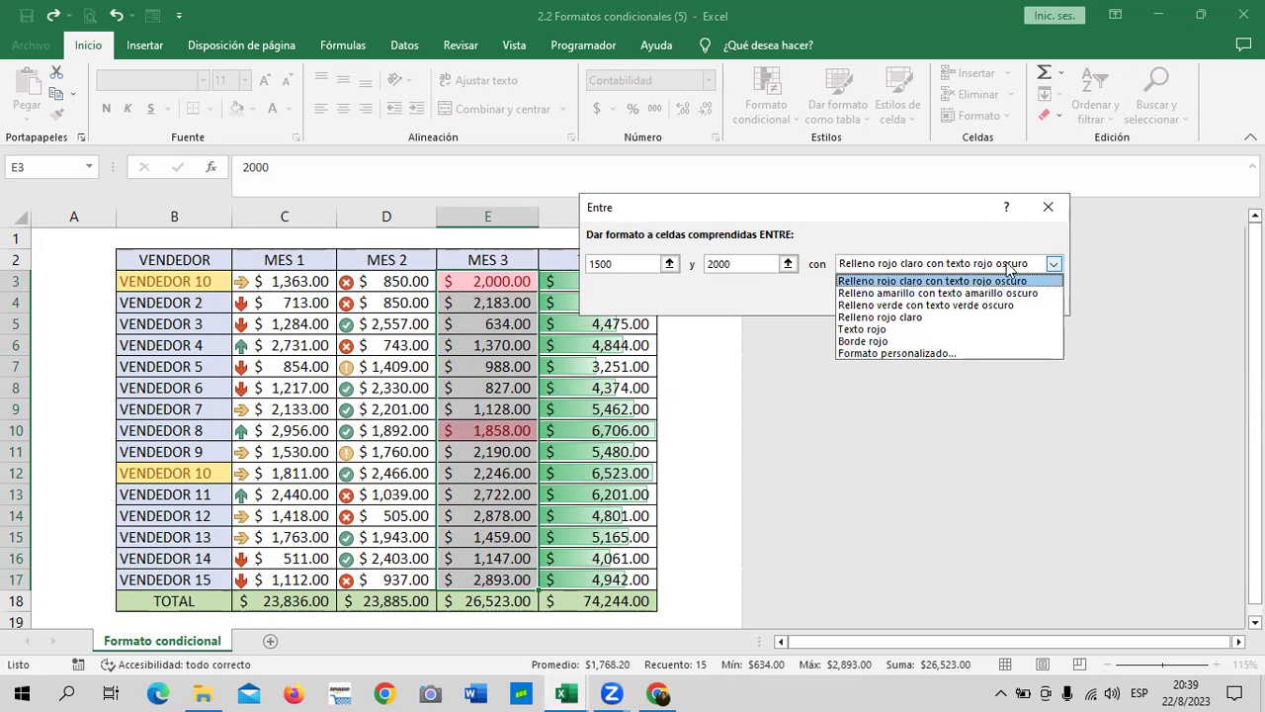
{"action": "left_click", "coordinate": [897, 353]}
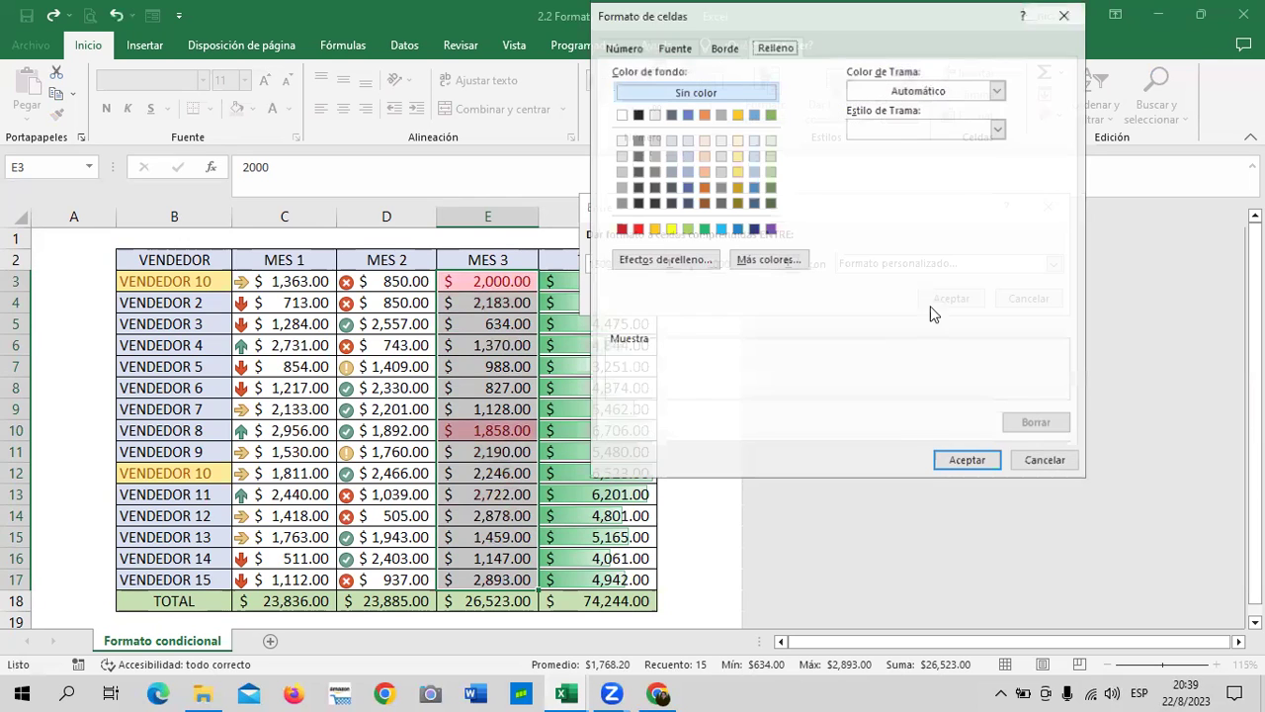
{"action": "left_click", "coordinate": [691, 232]}
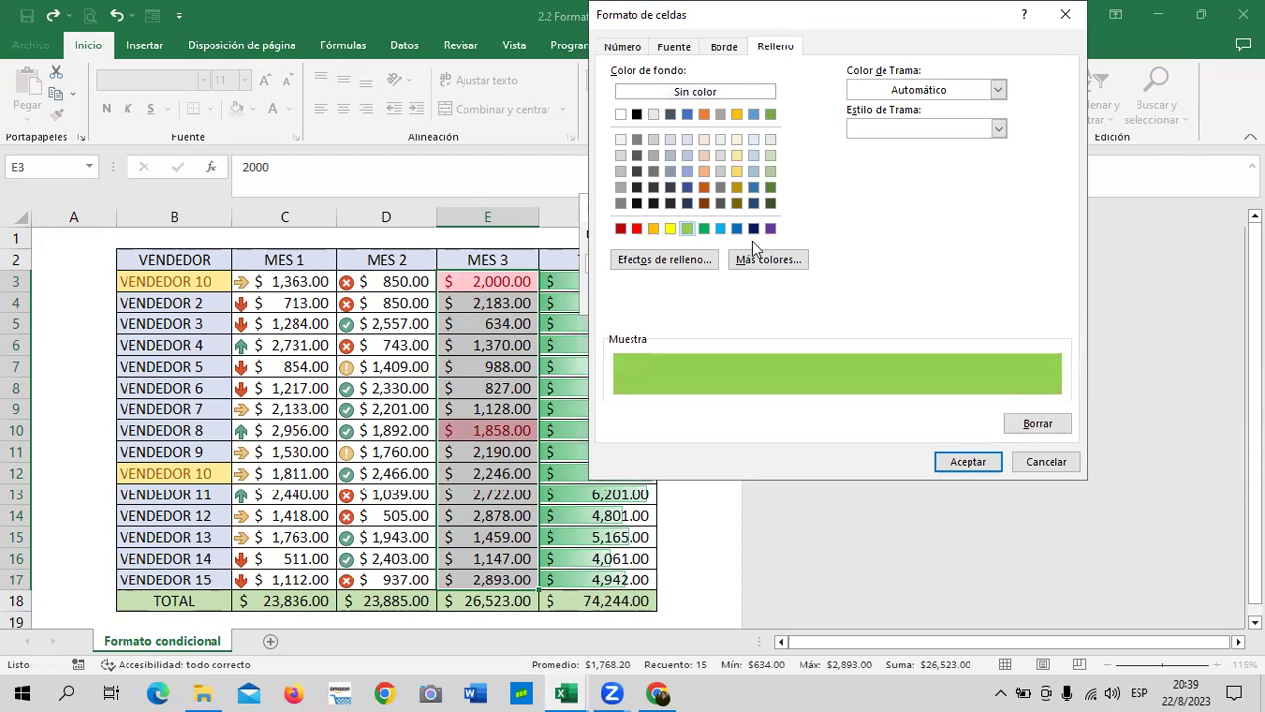
{"action": "left_click", "coordinate": [772, 188]}
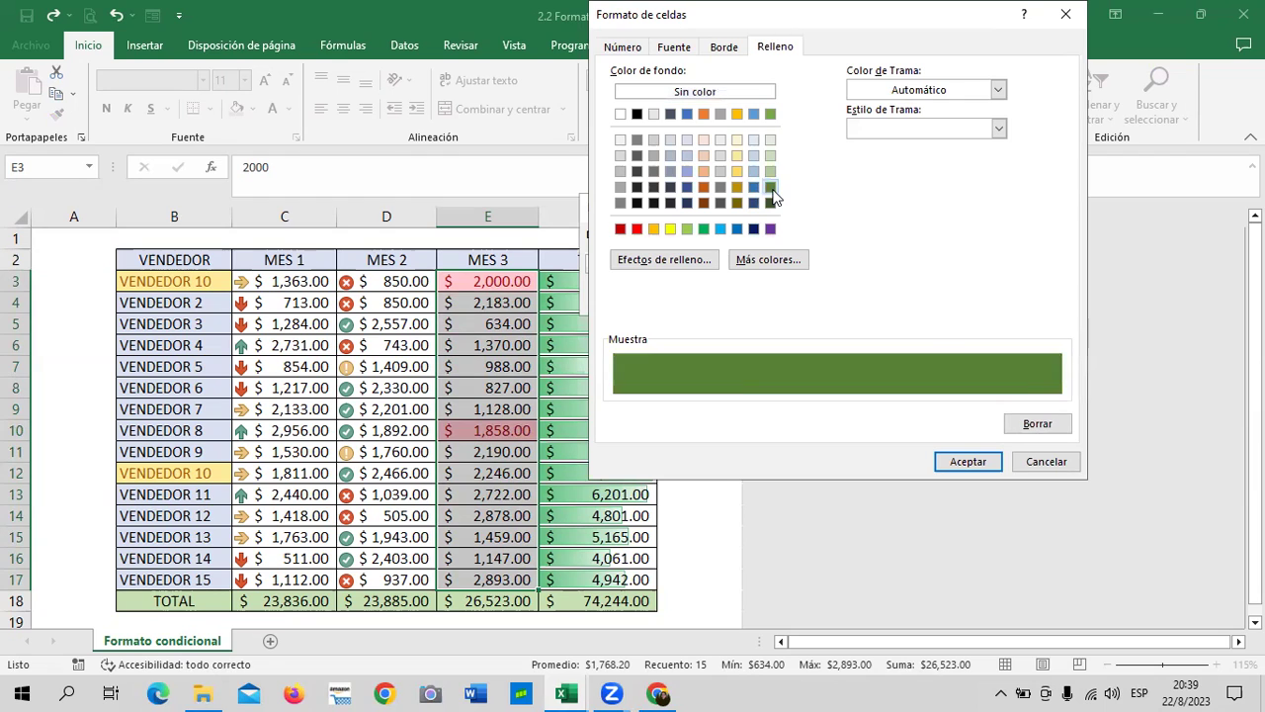
{"action": "left_click", "coordinate": [753, 115]}
{"action": "left_click", "coordinate": [969, 462]}
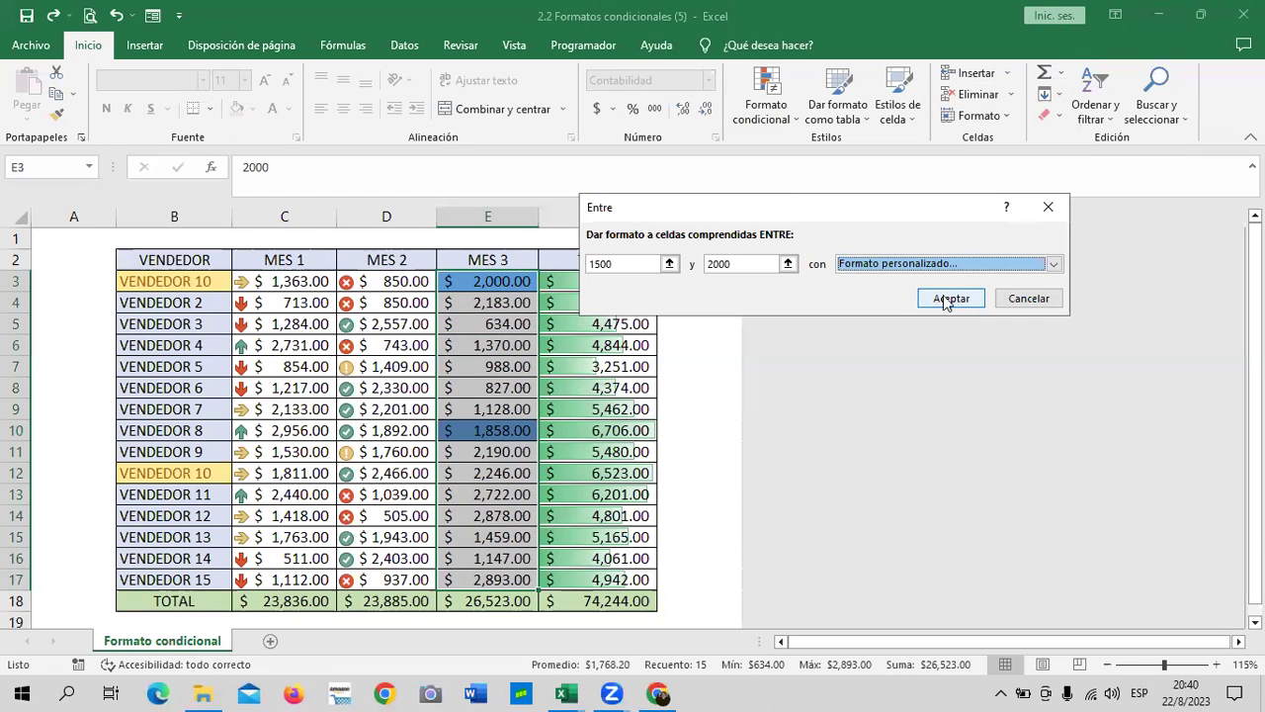
{"action": "key", "text": "Return"}
{"action": "left_click", "coordinate": [442, 439]}
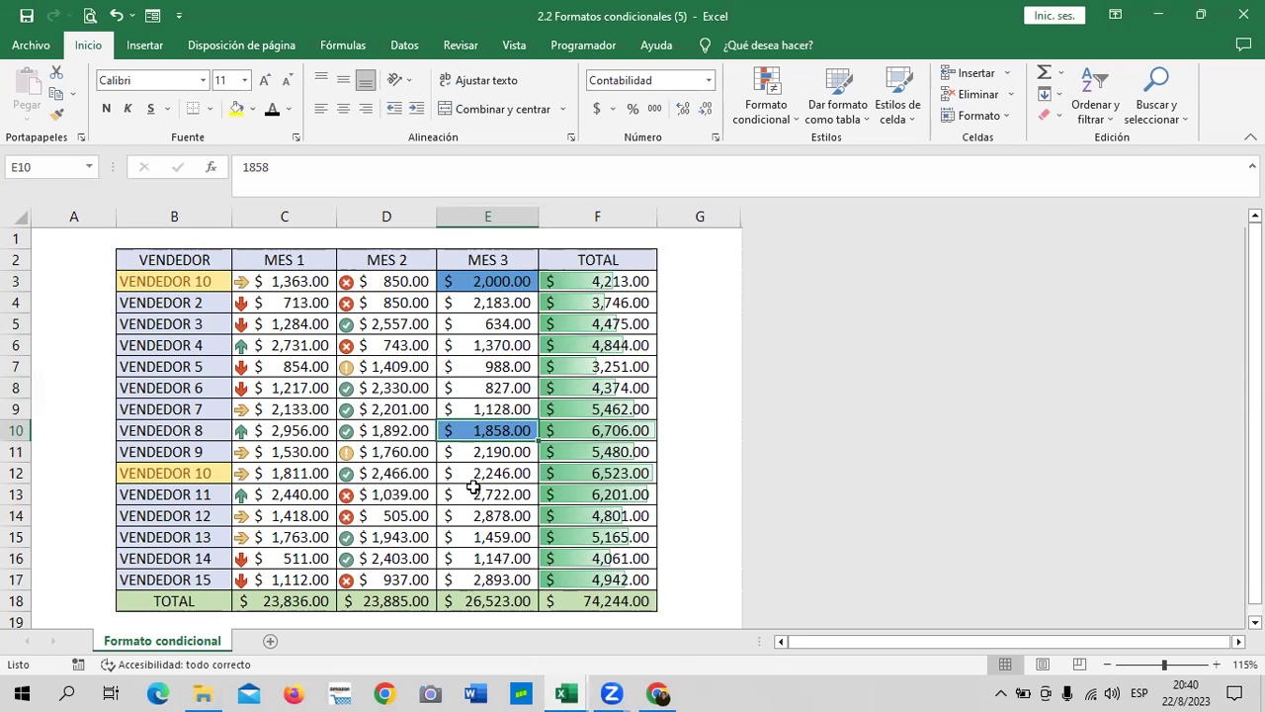
Select MES 1 and MES 2 values C3:D17 and clear their conditional formatting rules.
{"action": "left_click", "coordinate": [791, 124]}
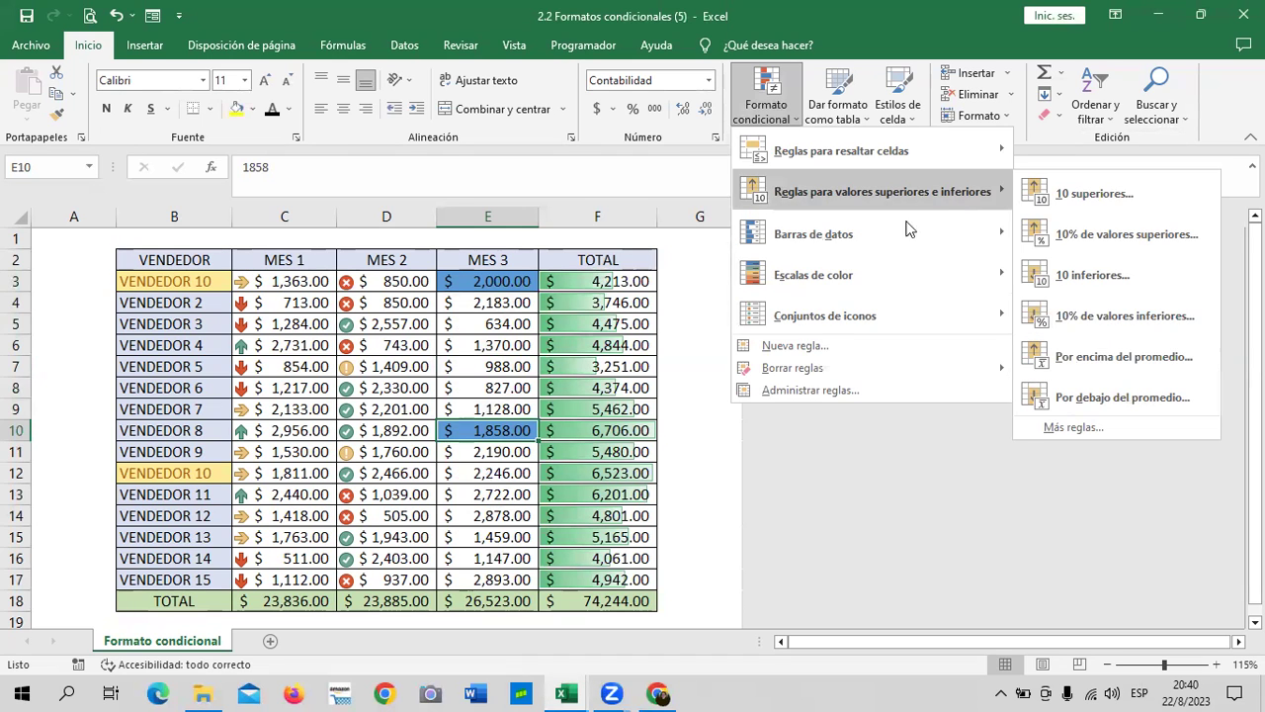
{"action": "mouse_move", "coordinate": [825, 316]}
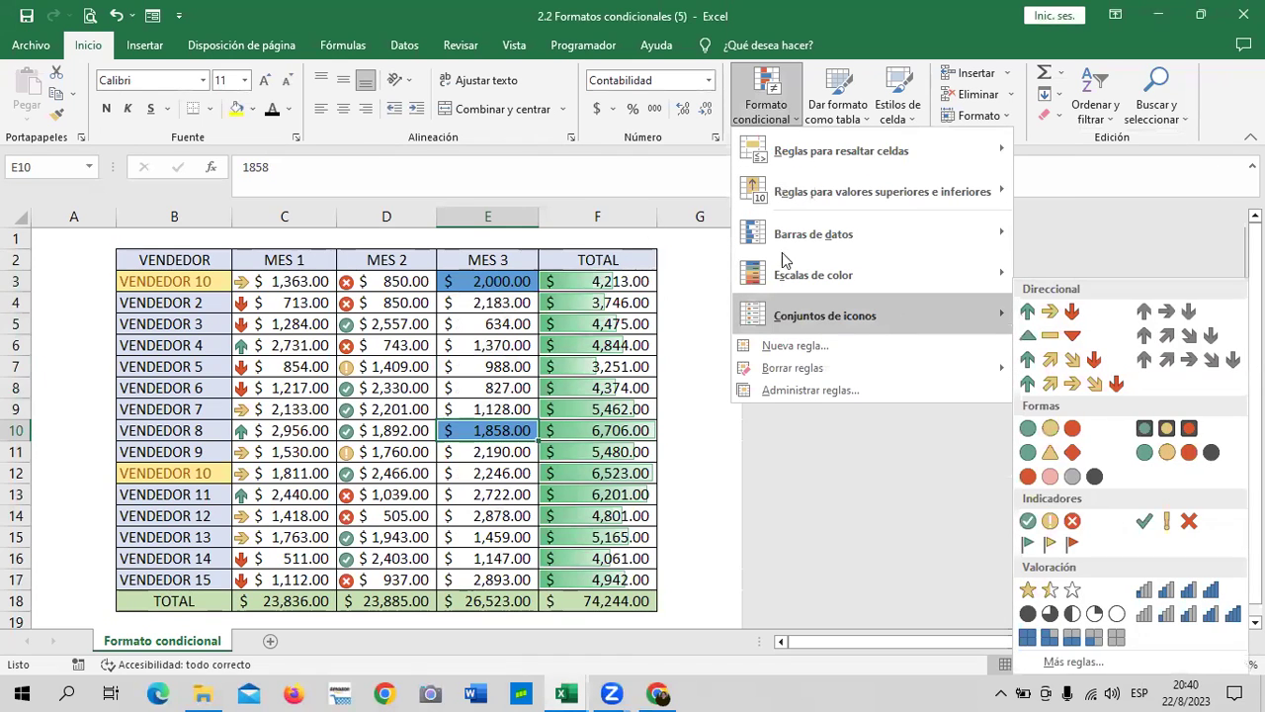
{"action": "left_click", "coordinate": [480, 282]}
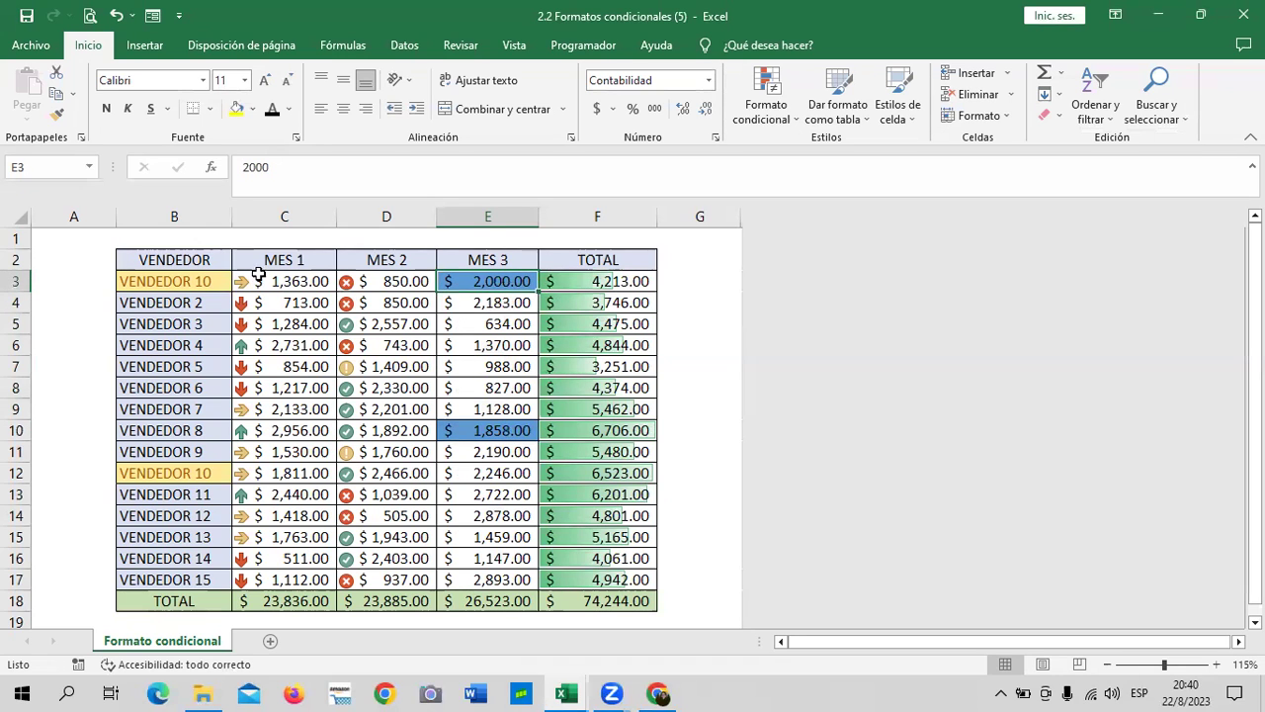
{"action": "left_click_drag", "start_coordinate": [260, 282], "coordinate": [399, 588]}
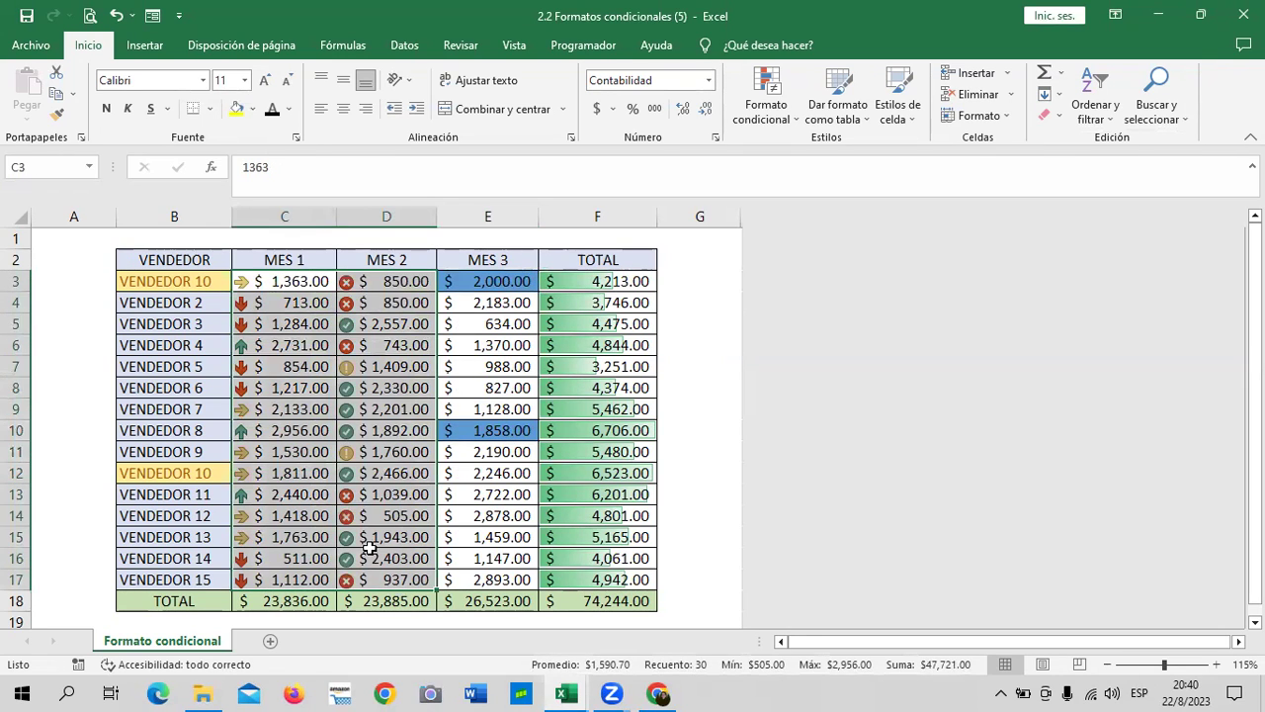
{"action": "left_click", "coordinate": [790, 121]}
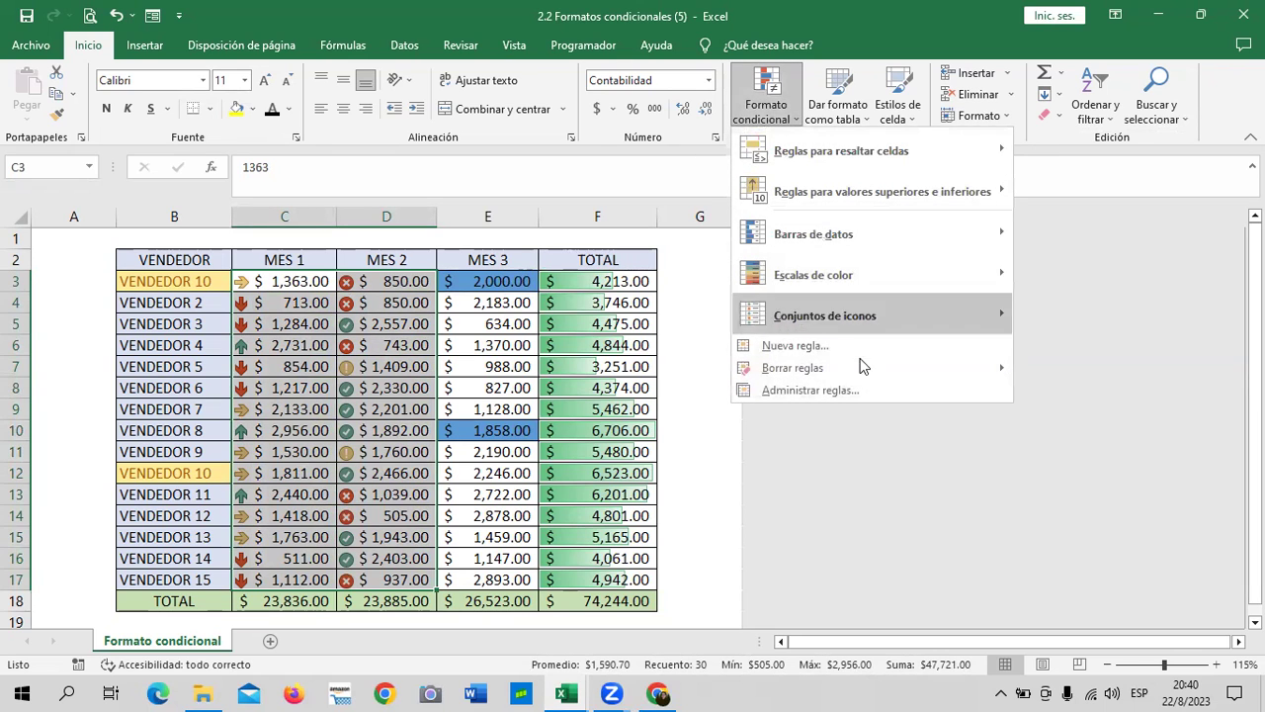
{"action": "mouse_move", "coordinate": [793, 368]}
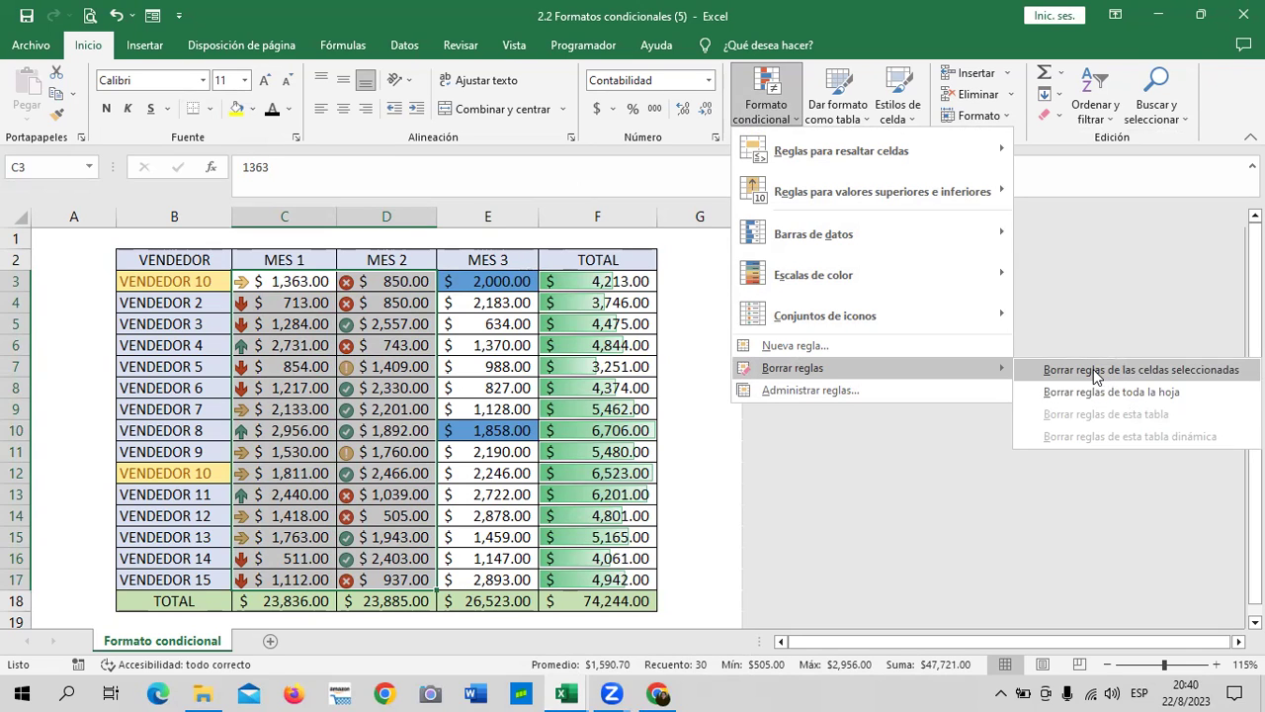
{"action": "left_click", "coordinate": [1094, 369]}
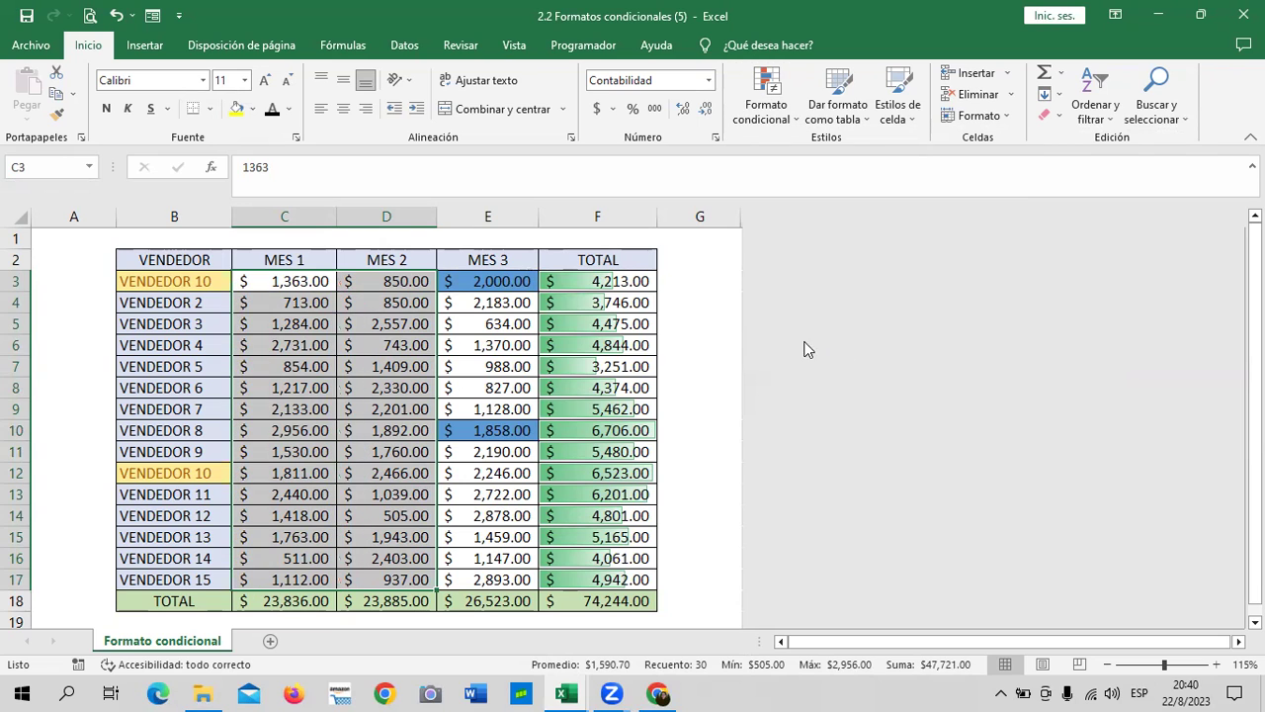
{"action": "left_click", "coordinate": [703, 307]}
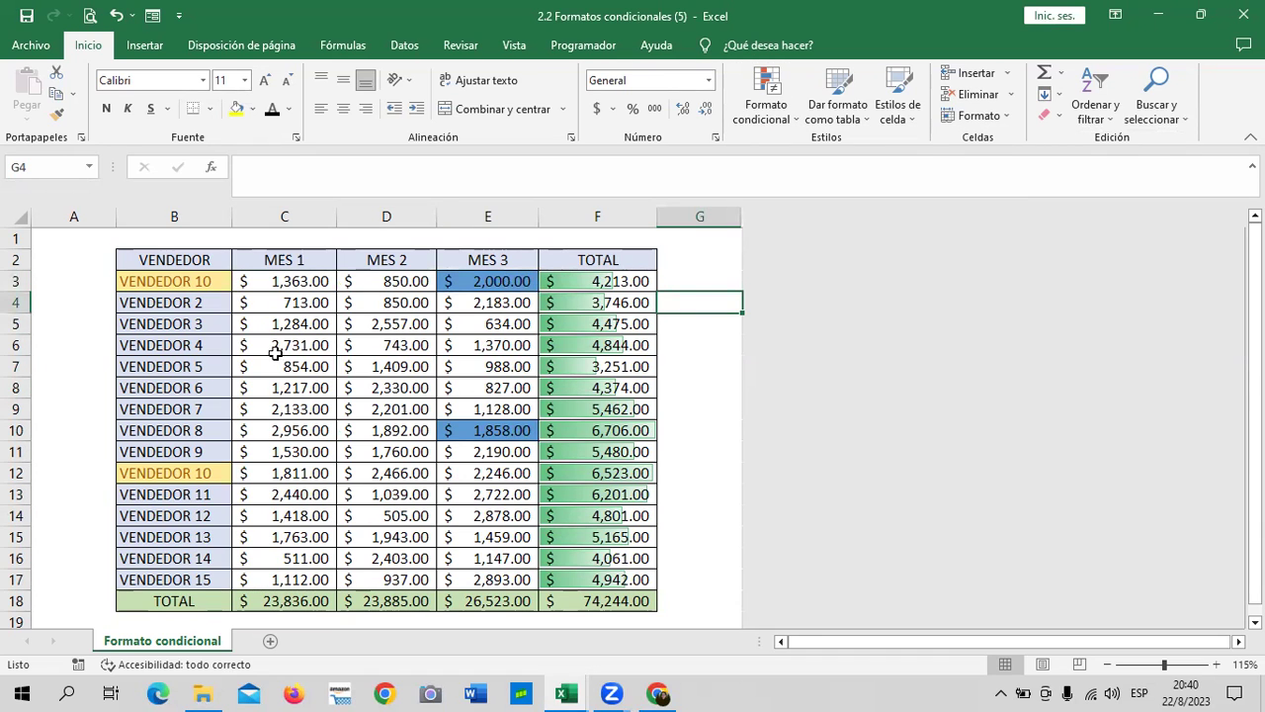
Open a new formatting rule and briefly try the formula-based rule type.
{"action": "left_click", "coordinate": [791, 116]}
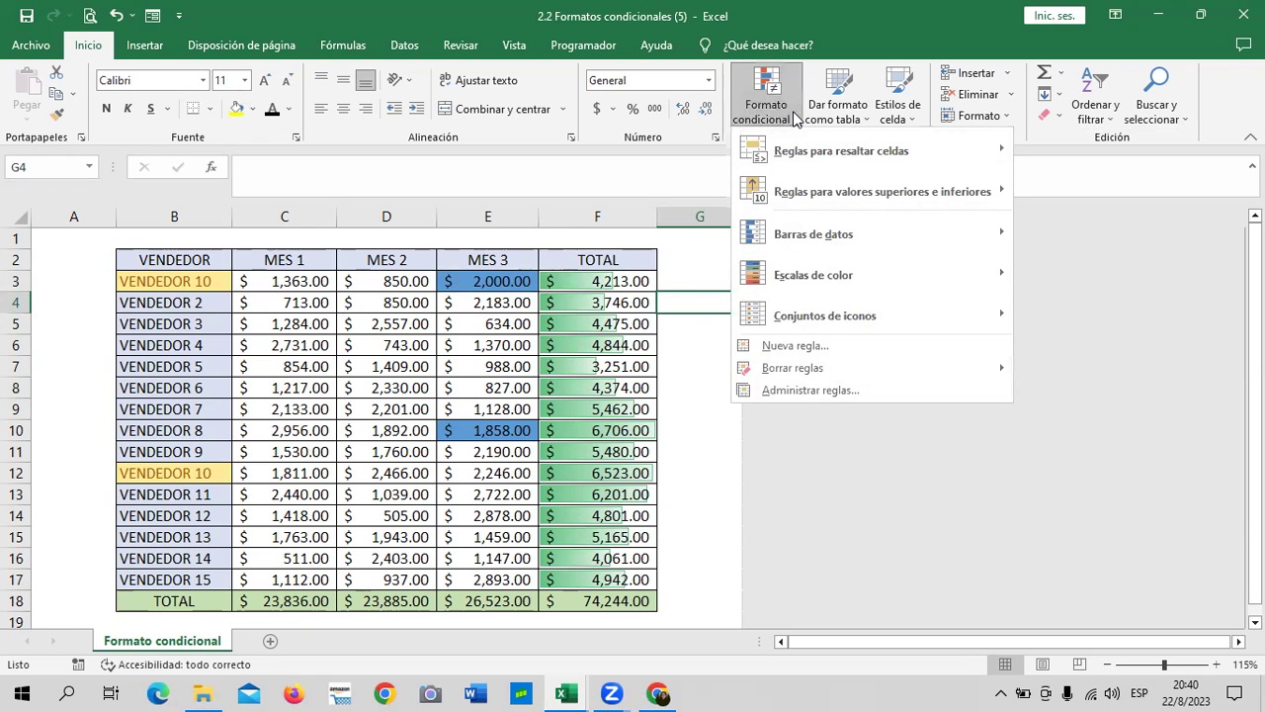
{"action": "left_click", "coordinate": [850, 346]}
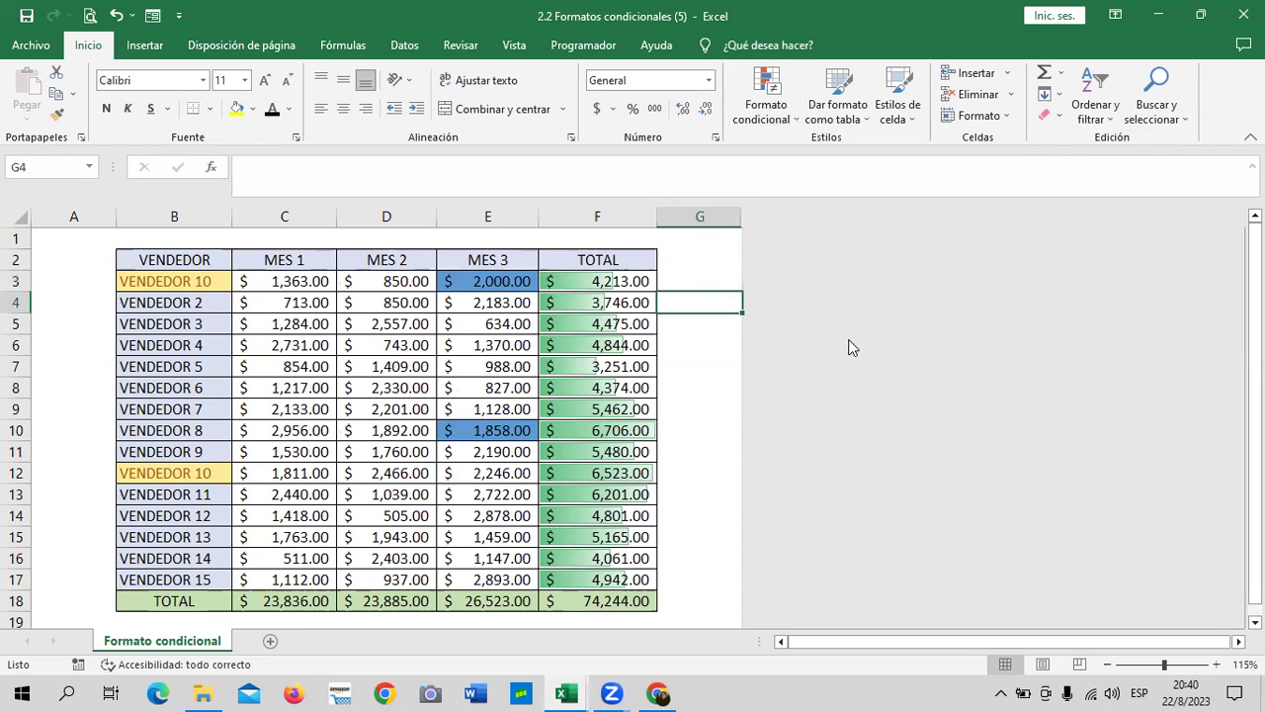
{"action": "left_click_drag", "start_coordinate": [839, 79], "coordinate": [753, 87]}
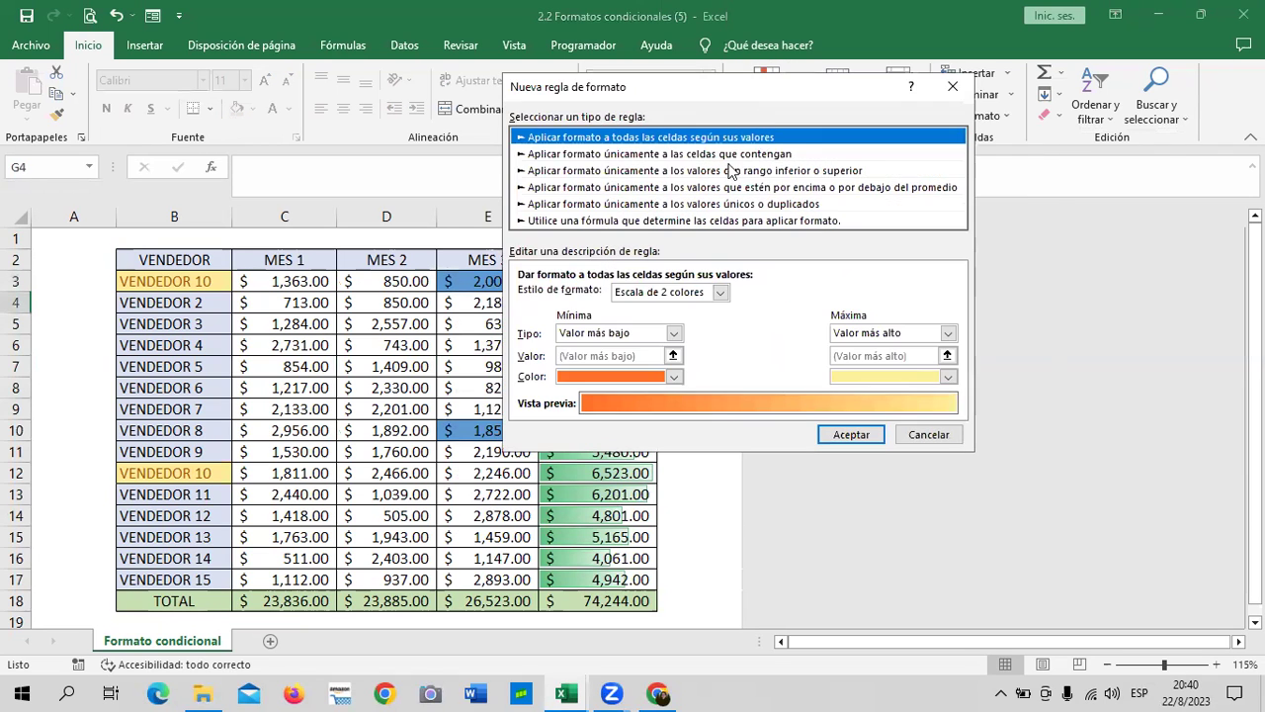
{"action": "left_click", "coordinate": [570, 220]}
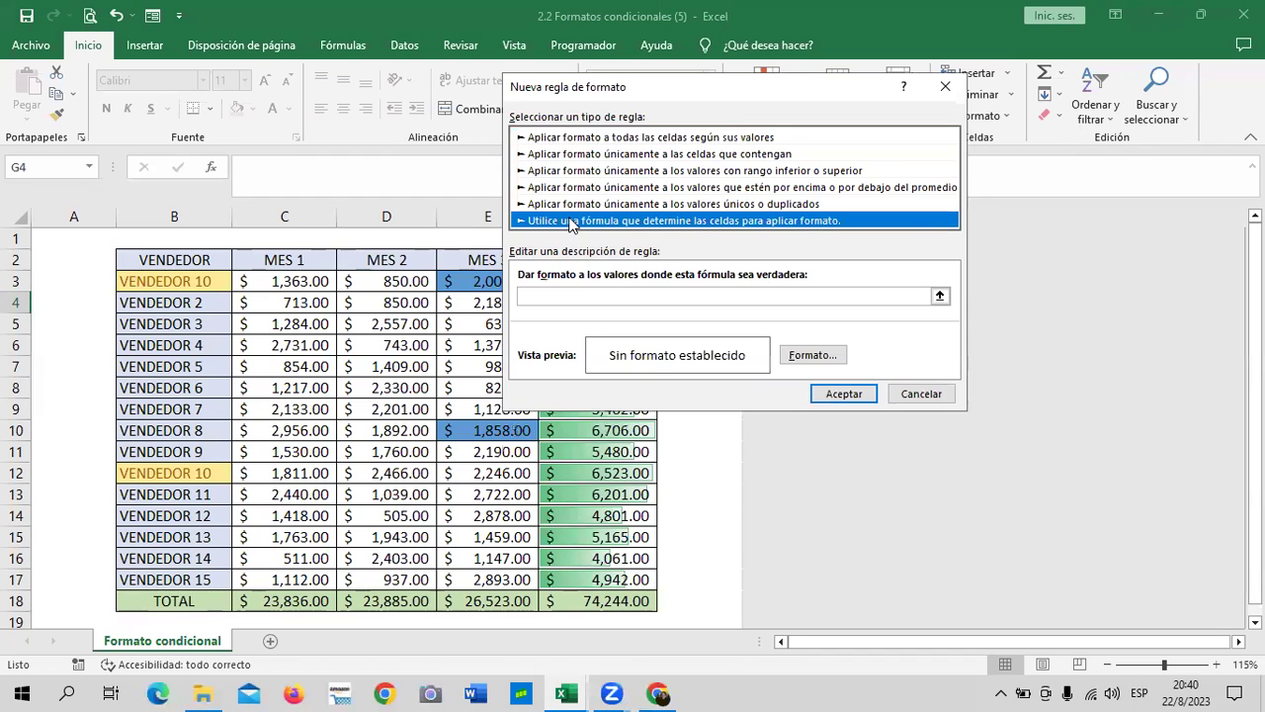
{"action": "left_click", "coordinate": [806, 355]}
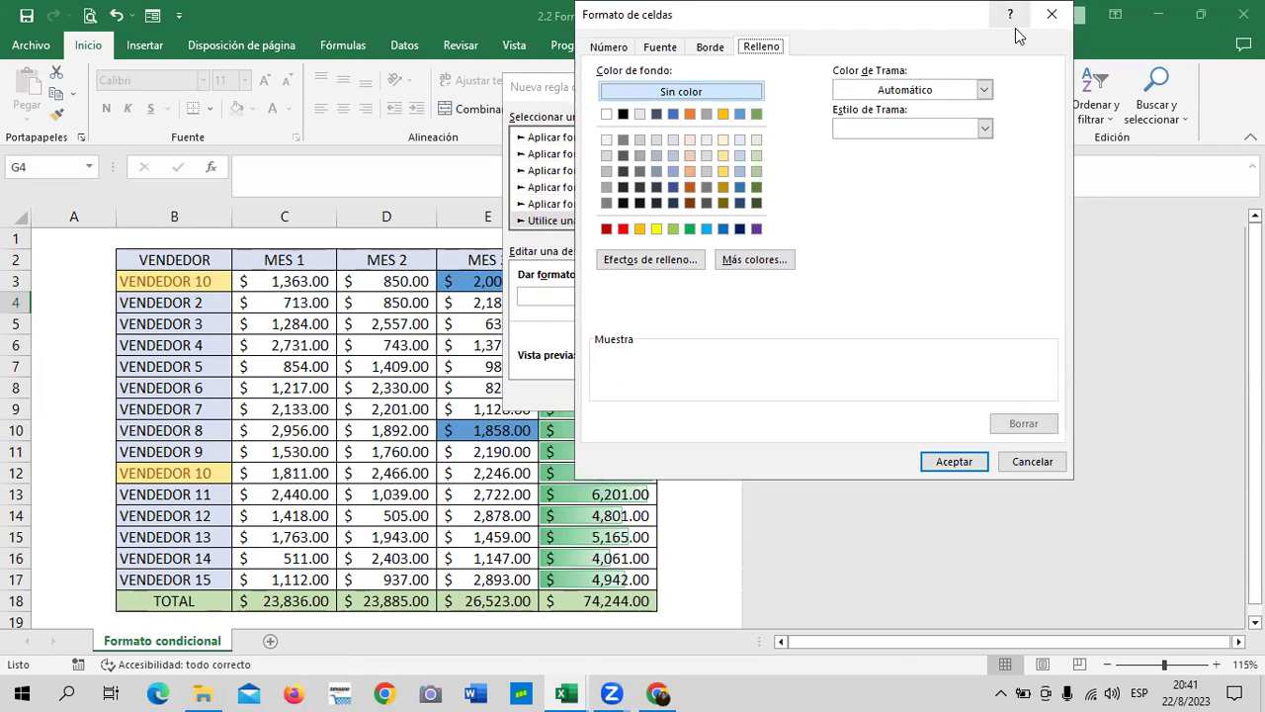
{"action": "left_click", "coordinate": [1052, 13]}
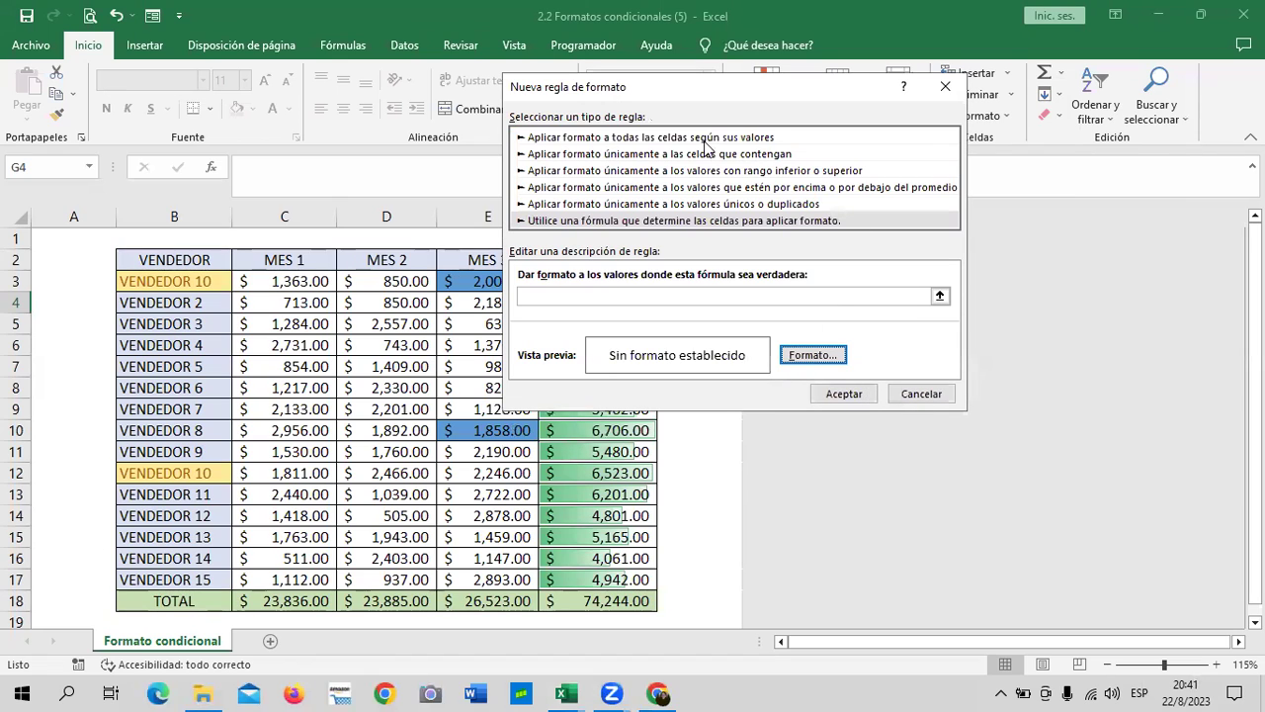
Set the rule to format Celdas en blanco, then cancel without adding it.
{"action": "left_click", "coordinate": [621, 139]}
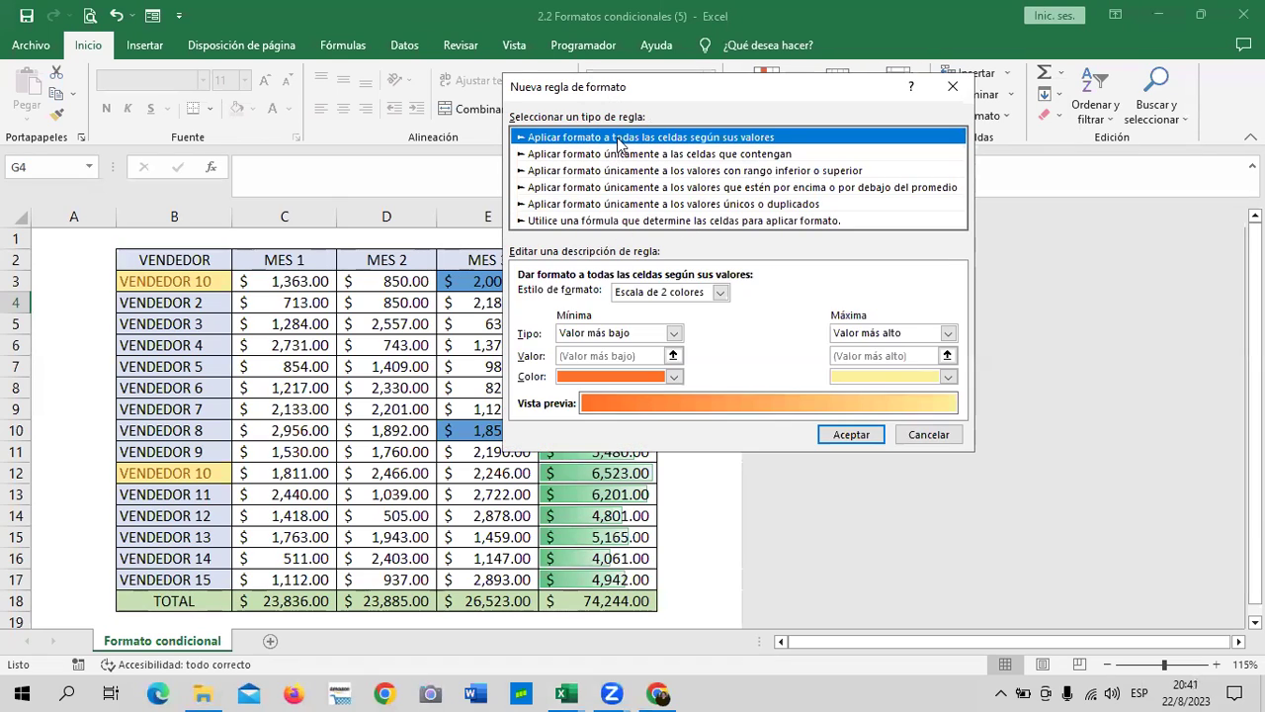
{"action": "left_click", "coordinate": [614, 155]}
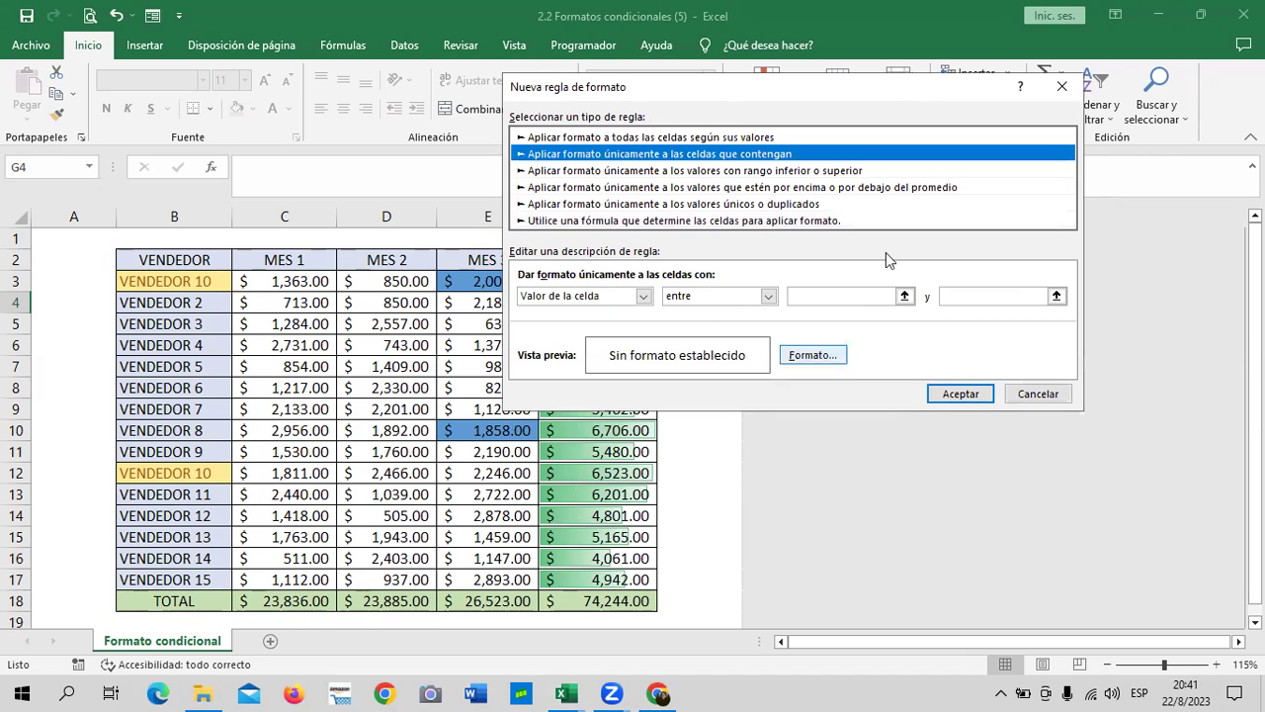
{"action": "left_click", "coordinate": [645, 296]}
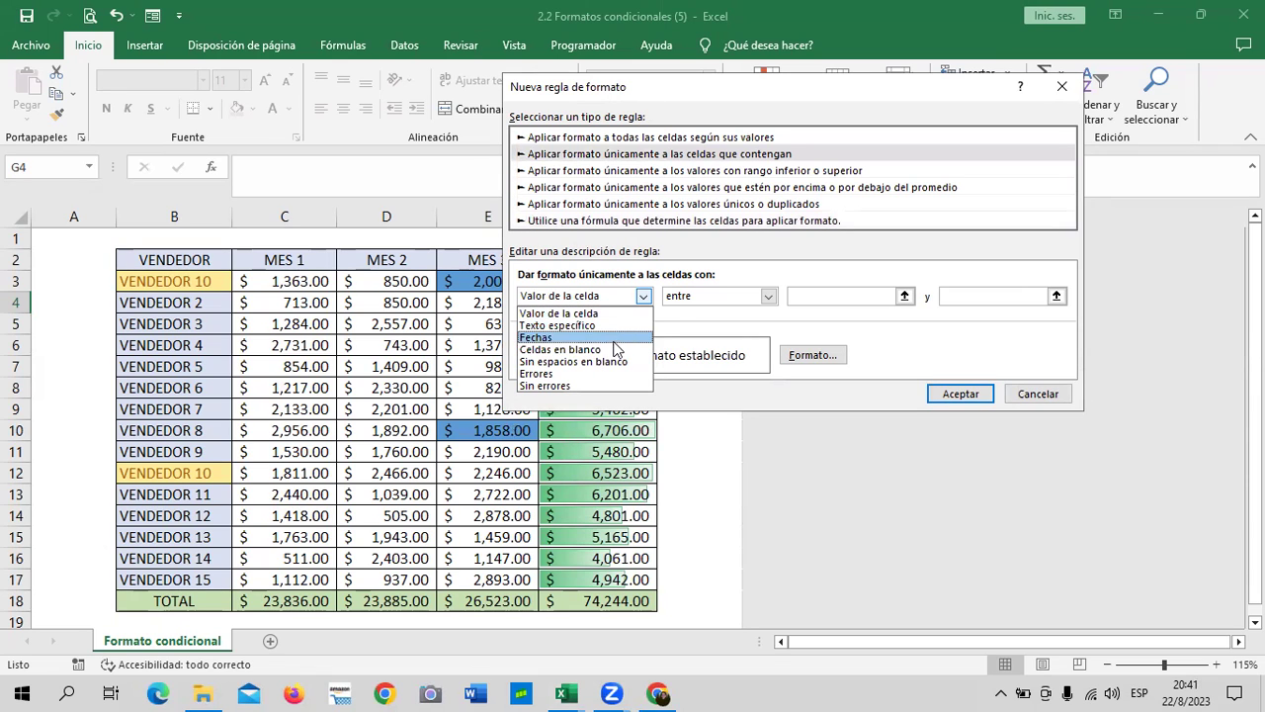
{"action": "left_click", "coordinate": [614, 352]}
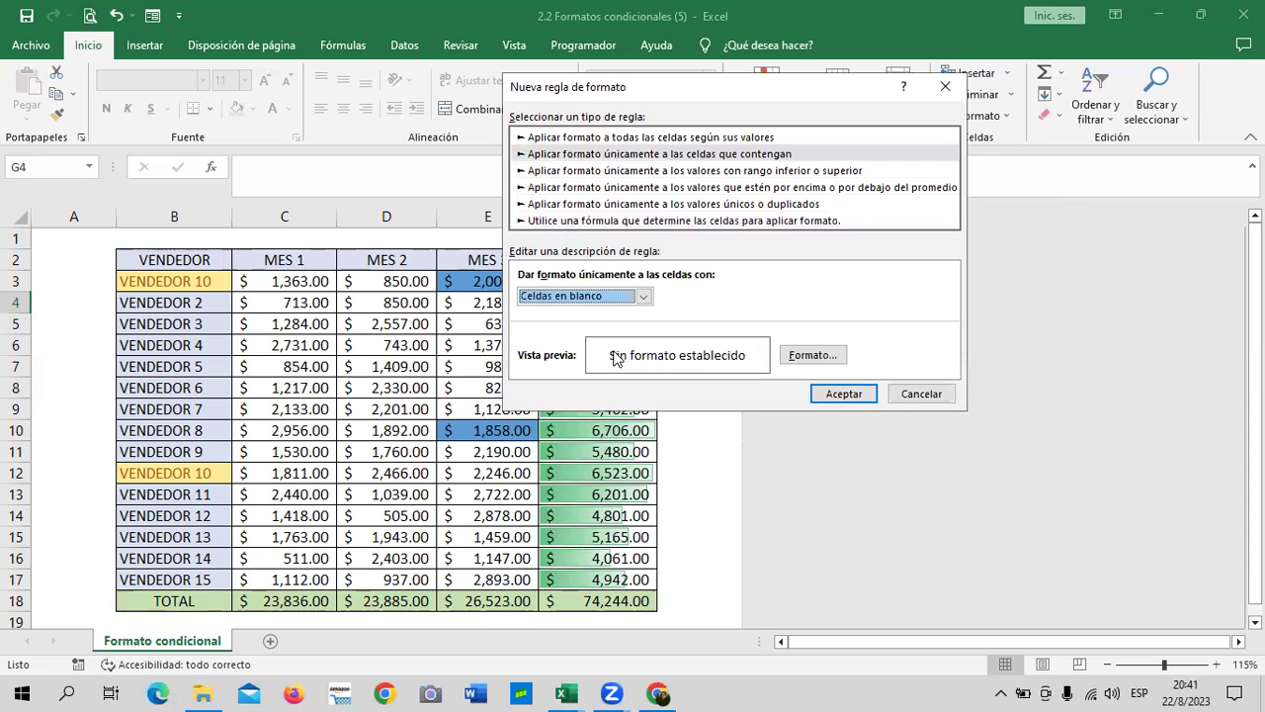
{"action": "left_click", "coordinate": [817, 357]}
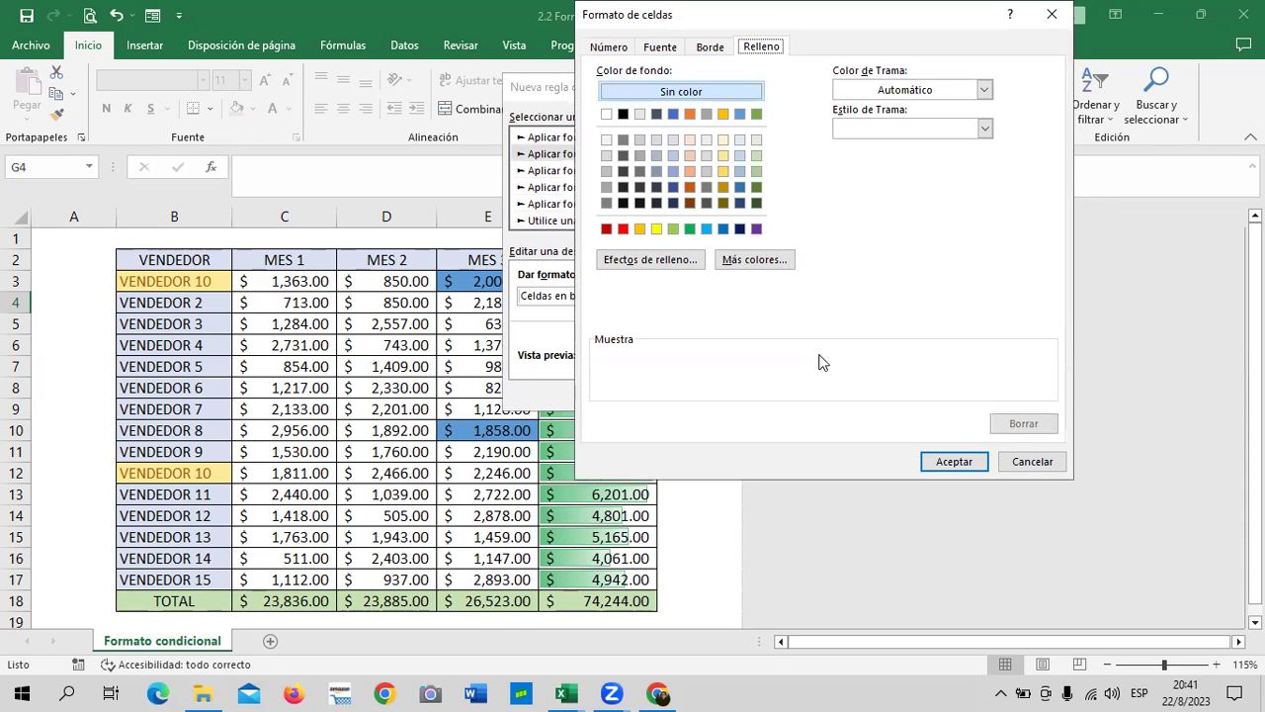
{"action": "left_click", "coordinate": [1032, 463]}
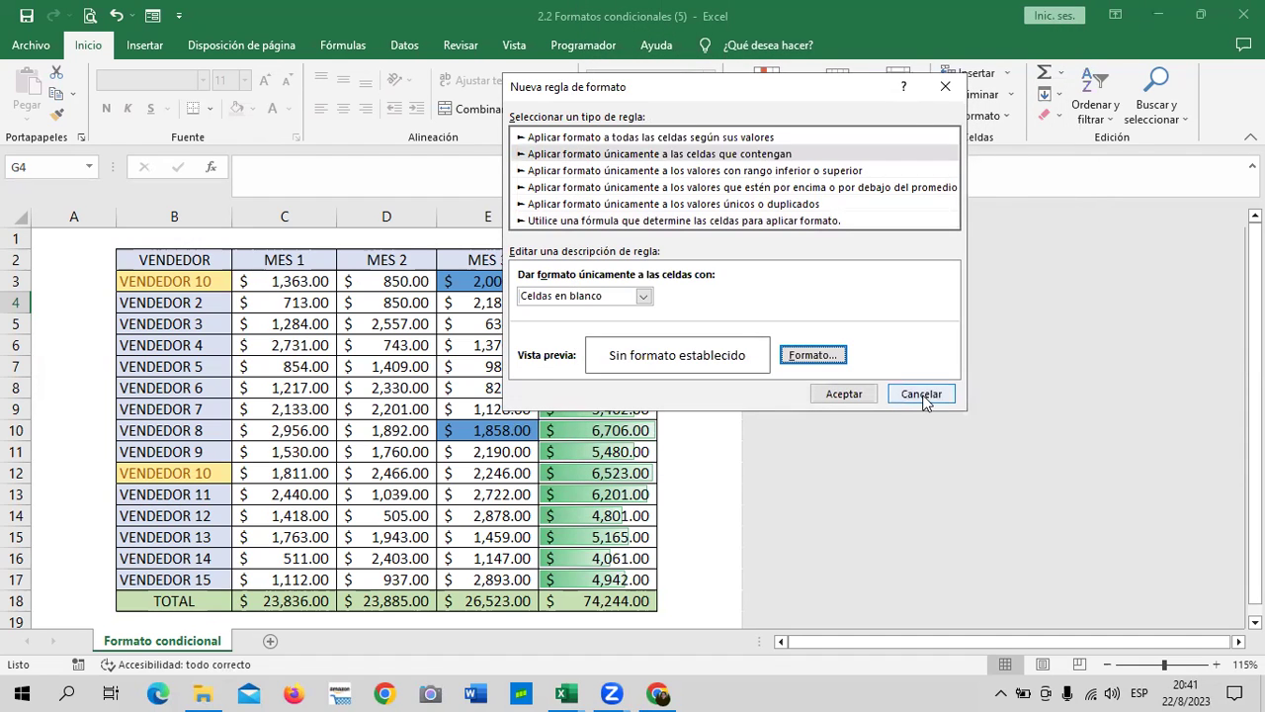
{"action": "left_click", "coordinate": [922, 396]}
{"action": "left_click", "coordinate": [689, 362]}
Delete VENDEDOR 3 from B5, then select the seller names B3:B17.
{"action": "scroll", "coordinate": [689, 364], "scroll_direction": "down", "scroll_amount": 2}
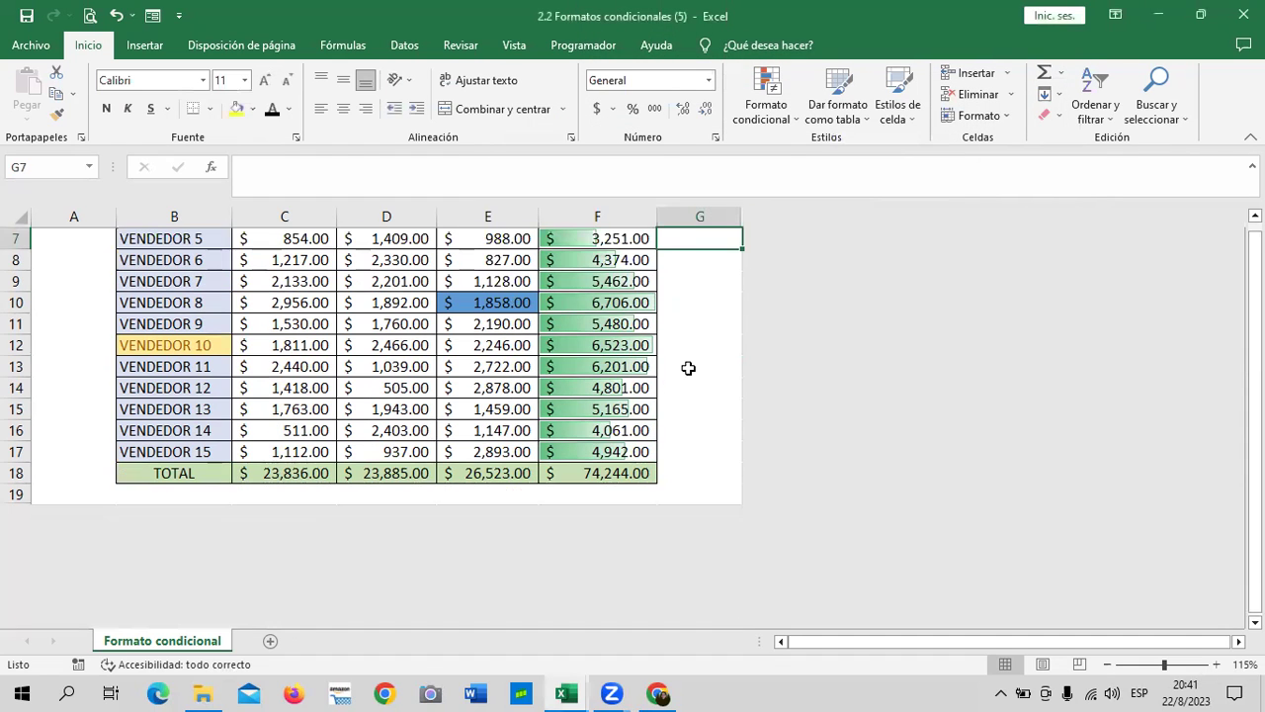
{"action": "scroll", "coordinate": [209, 501], "scroll_direction": "up", "scroll_amount": 2}
{"action": "mouse_move", "coordinate": [138, 326]}
{"action": "left_mouse_down"}
{"action": "mouse_move", "coordinate": [560, 328]}
{"action": "mouse_move", "coordinate": [203, 323]}
{"action": "left_mouse_up"}
{"action": "key", "text": "Delete"}
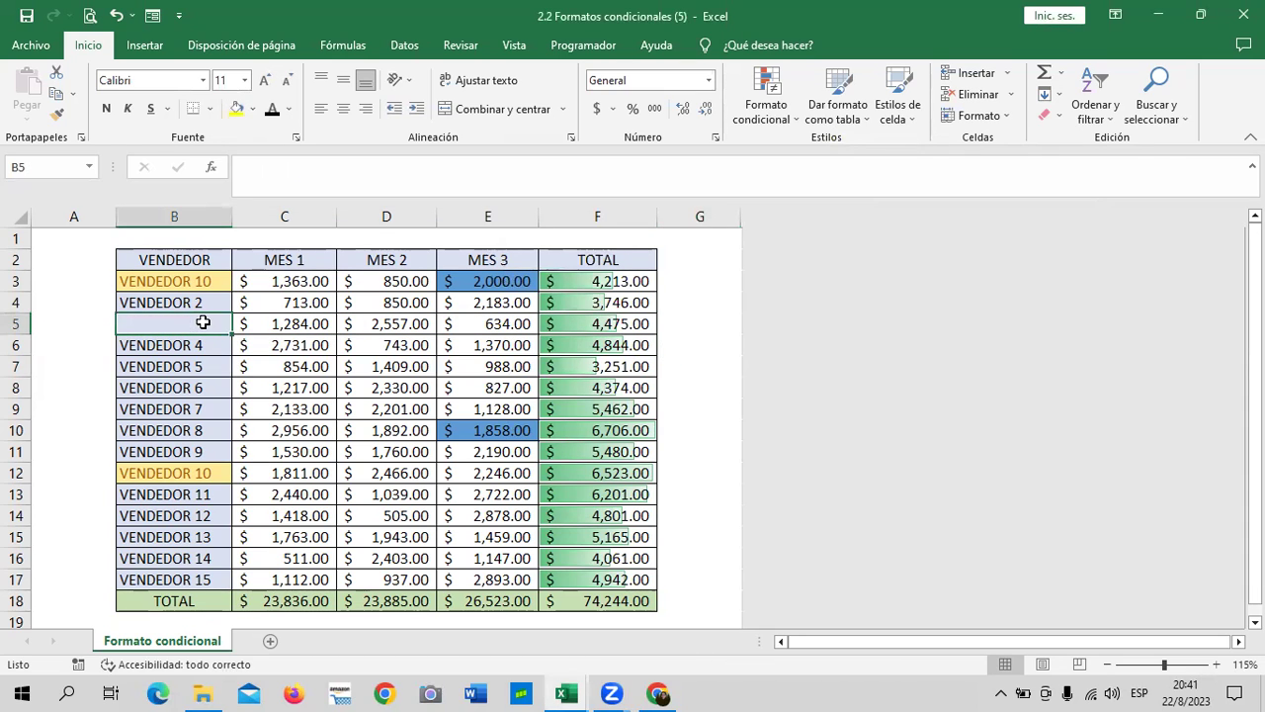
{"action": "left_click", "coordinate": [679, 325]}
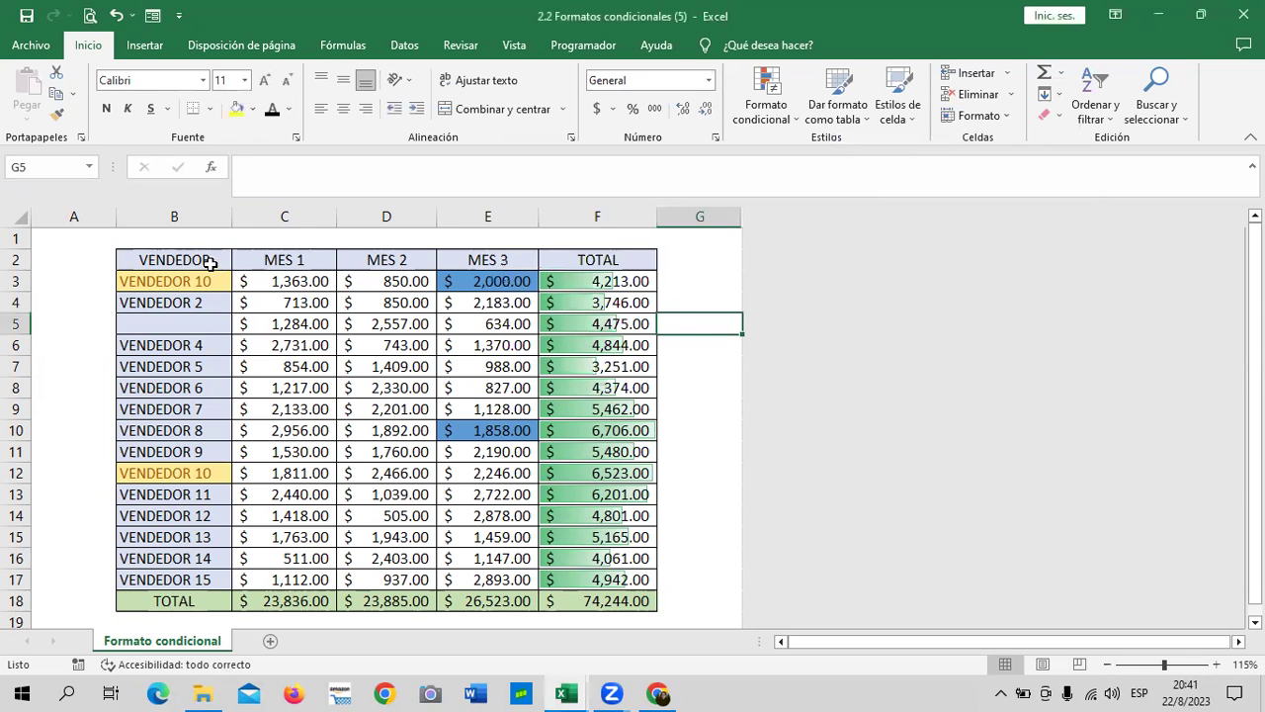
{"action": "left_click_drag", "start_coordinate": [197, 281], "coordinate": [211, 580]}
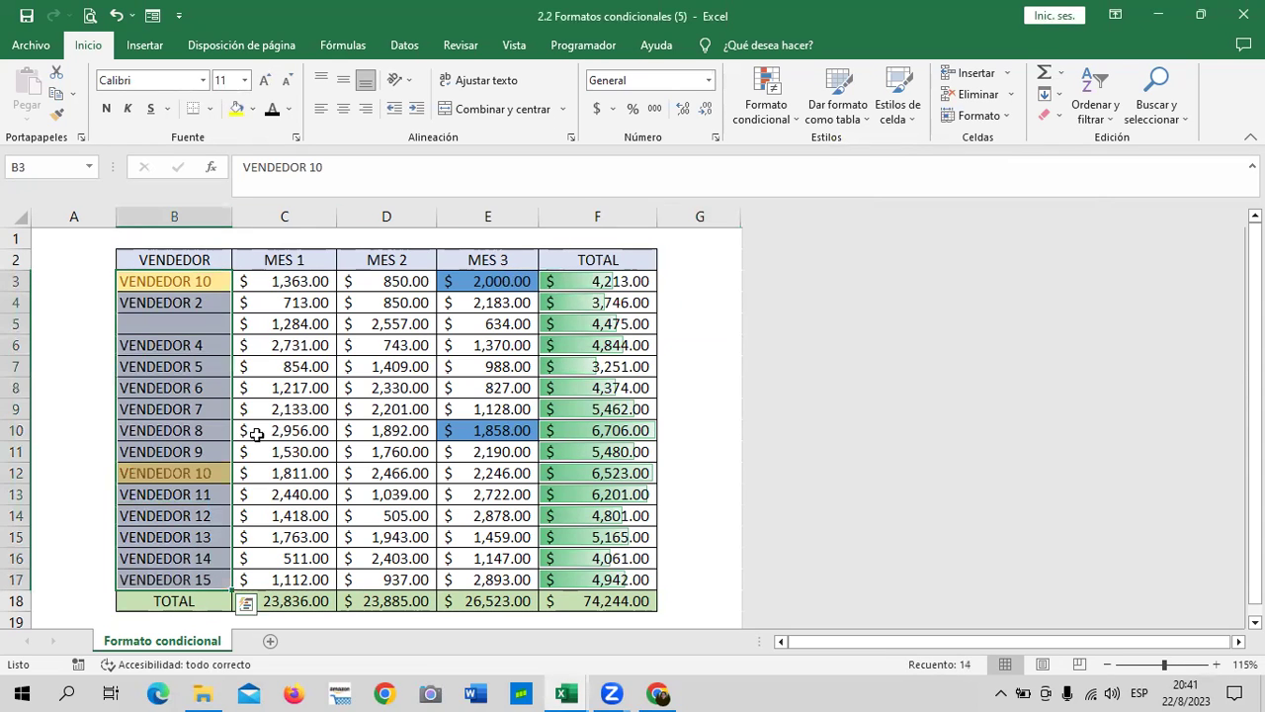
{"action": "left_click", "coordinate": [781, 111]}
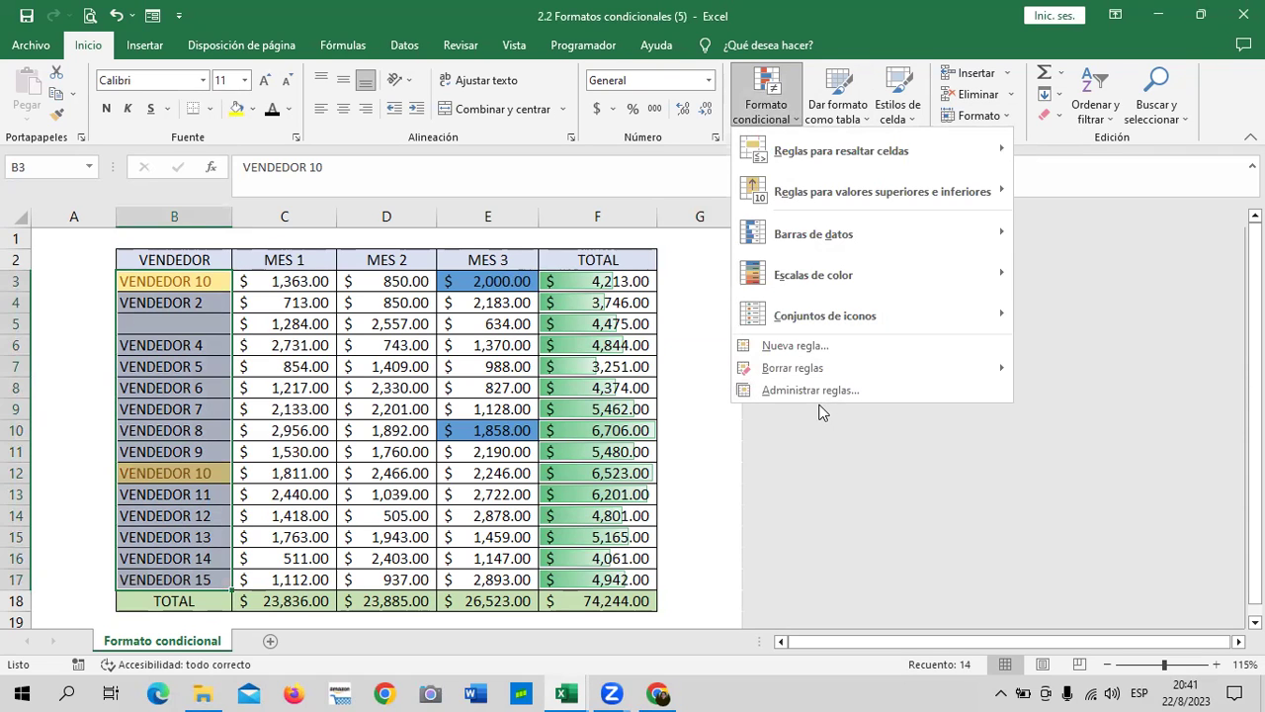
{"action": "left_click", "coordinate": [823, 341]}
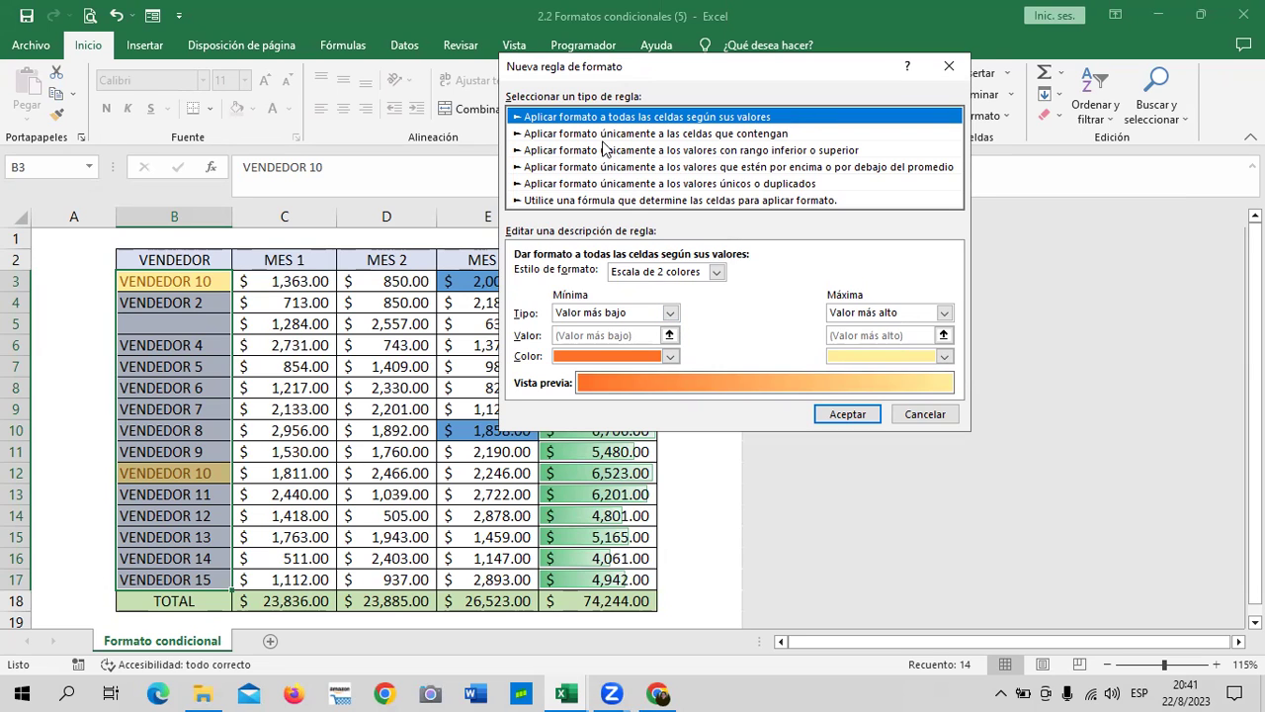
{"action": "left_click", "coordinate": [603, 150]}
{"action": "left_click", "coordinate": [622, 201]}
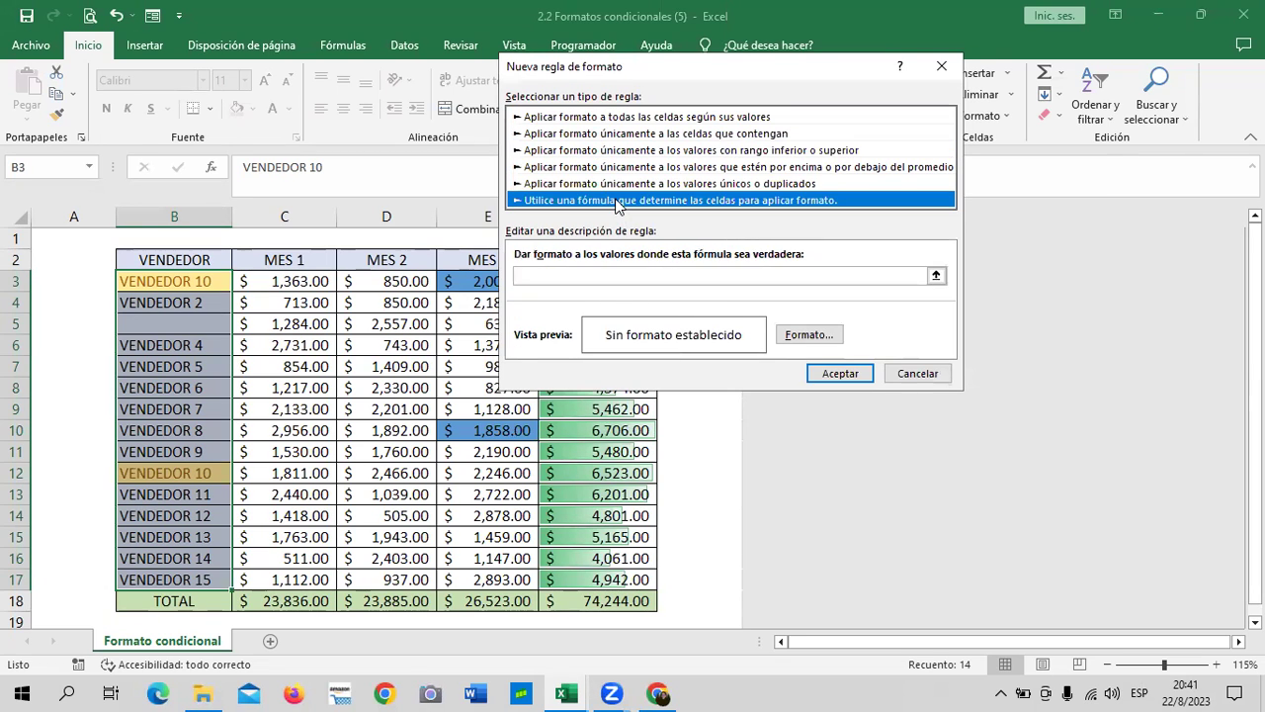
{"action": "left_click", "coordinate": [605, 183]}
{"action": "left_click", "coordinate": [601, 167]}
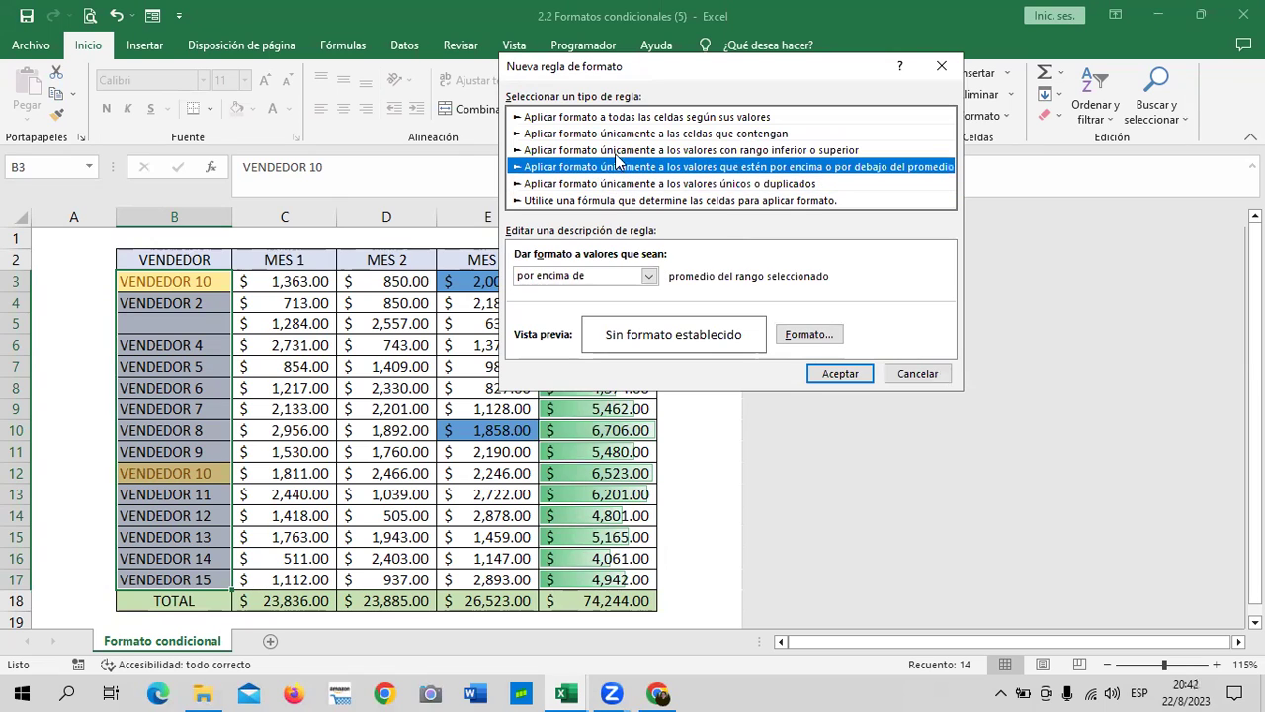
{"action": "left_click", "coordinate": [648, 134]}
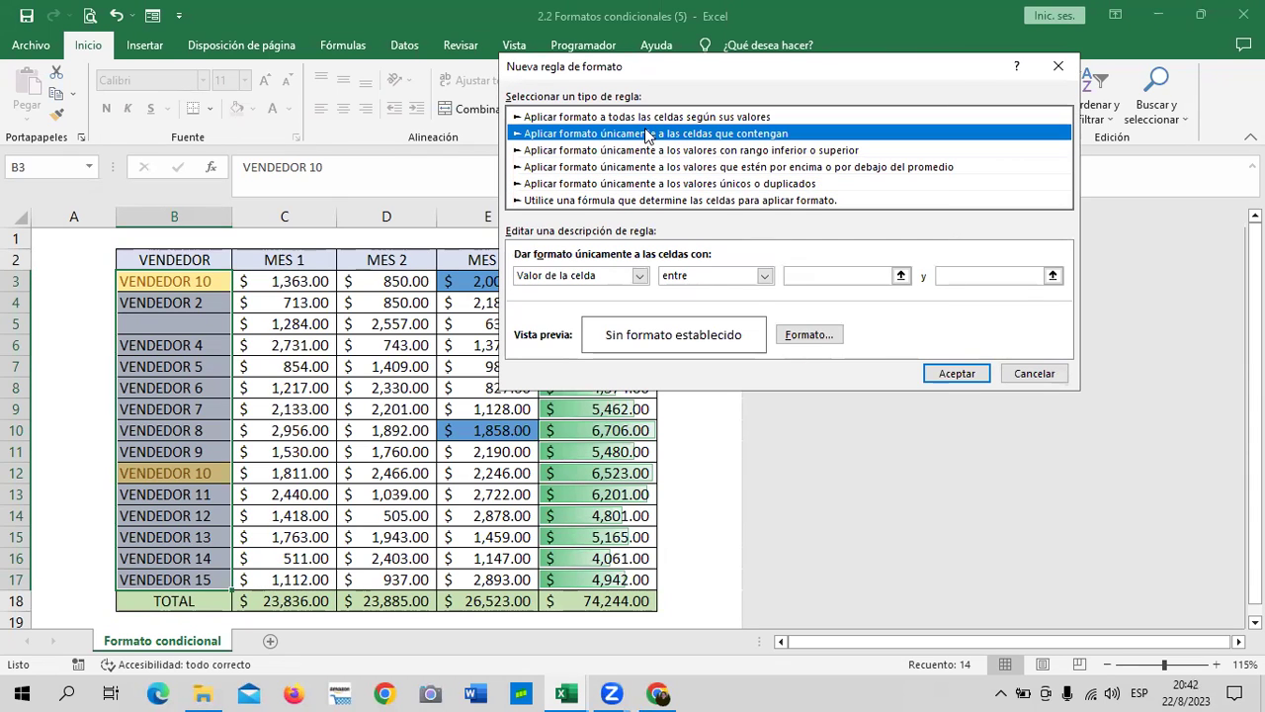
{"action": "left_click", "coordinate": [633, 184]}
{"action": "left_click", "coordinate": [670, 201]}
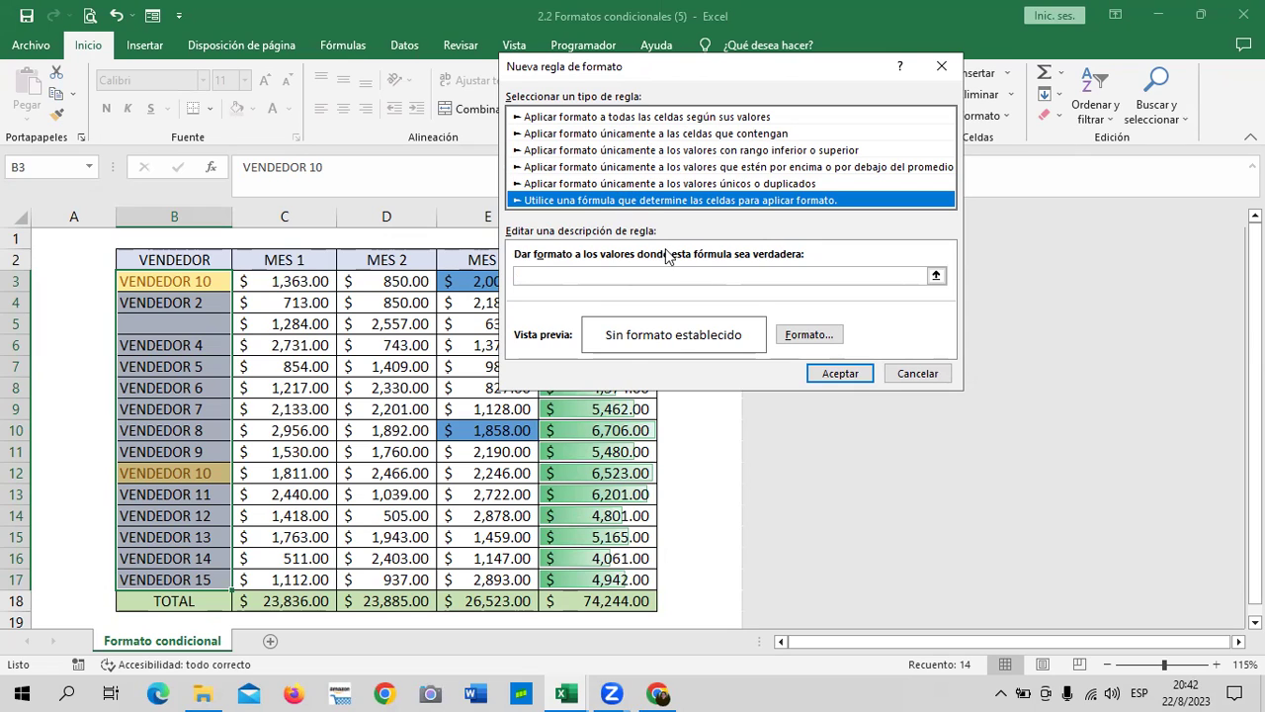
{"action": "left_click", "coordinate": [582, 167]}
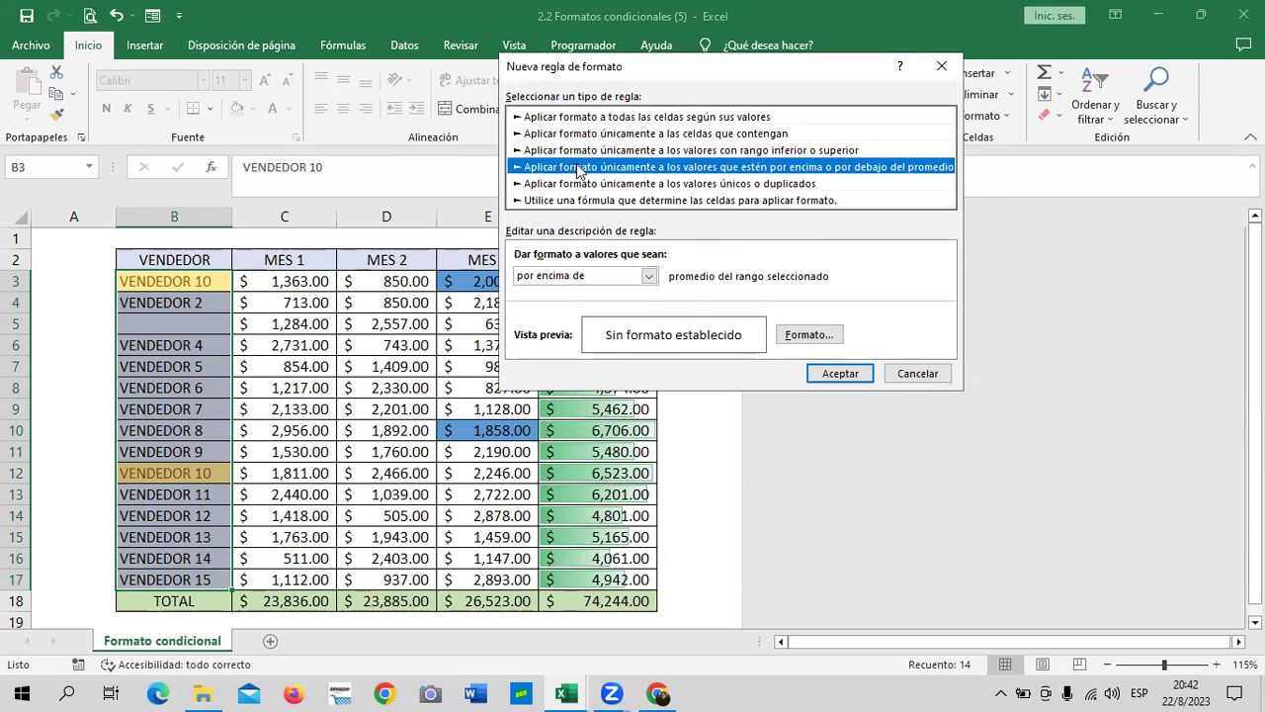
{"action": "left_click", "coordinate": [585, 151]}
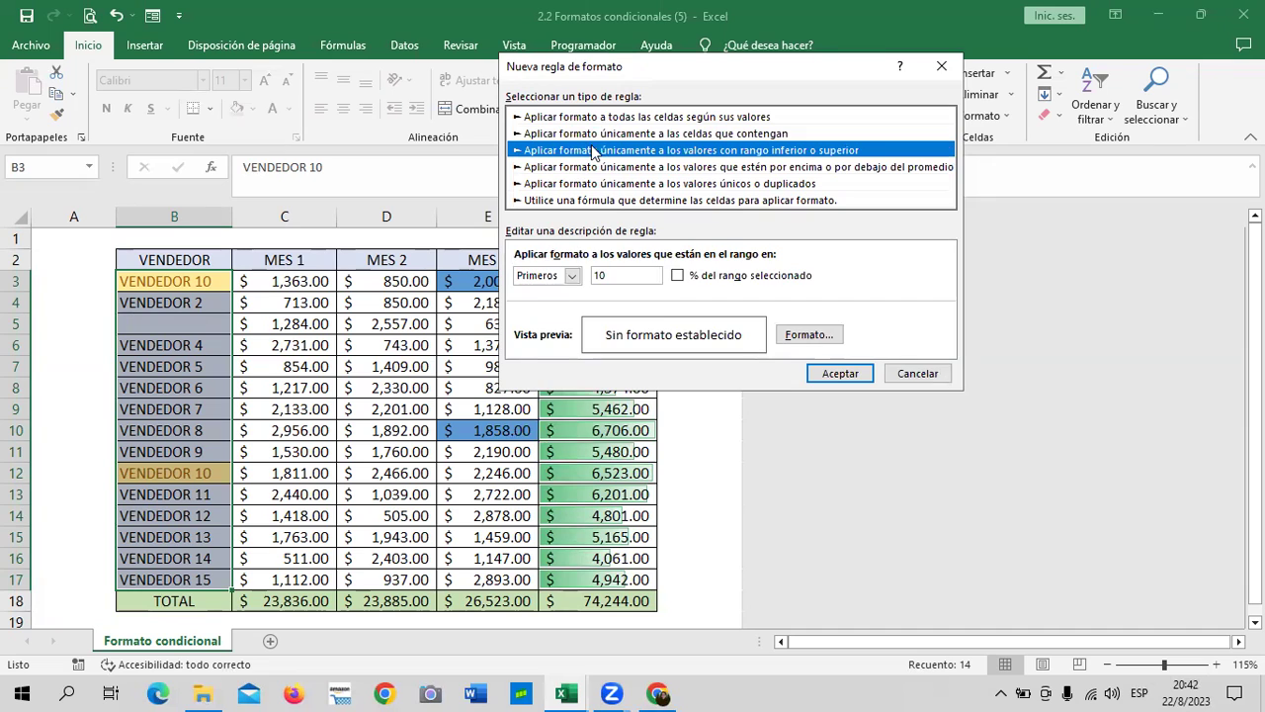
{"action": "left_click", "coordinate": [596, 118]}
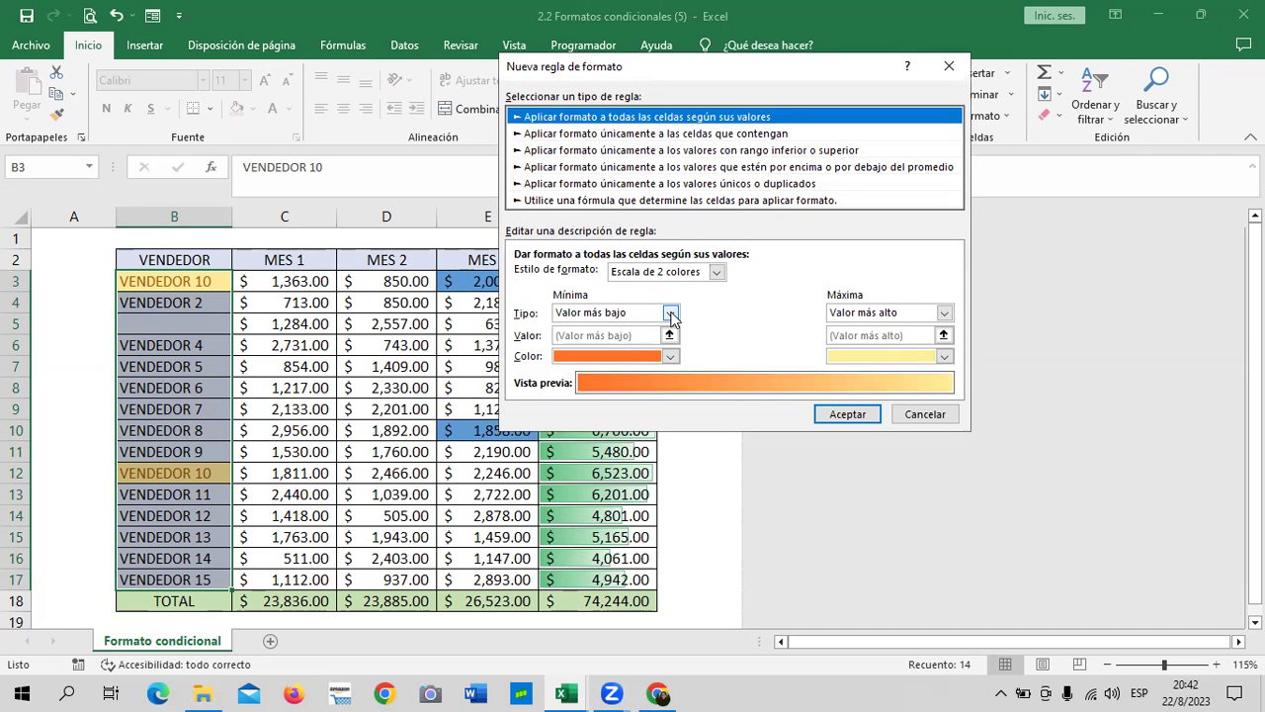
{"action": "left_click", "coordinate": [924, 413]}
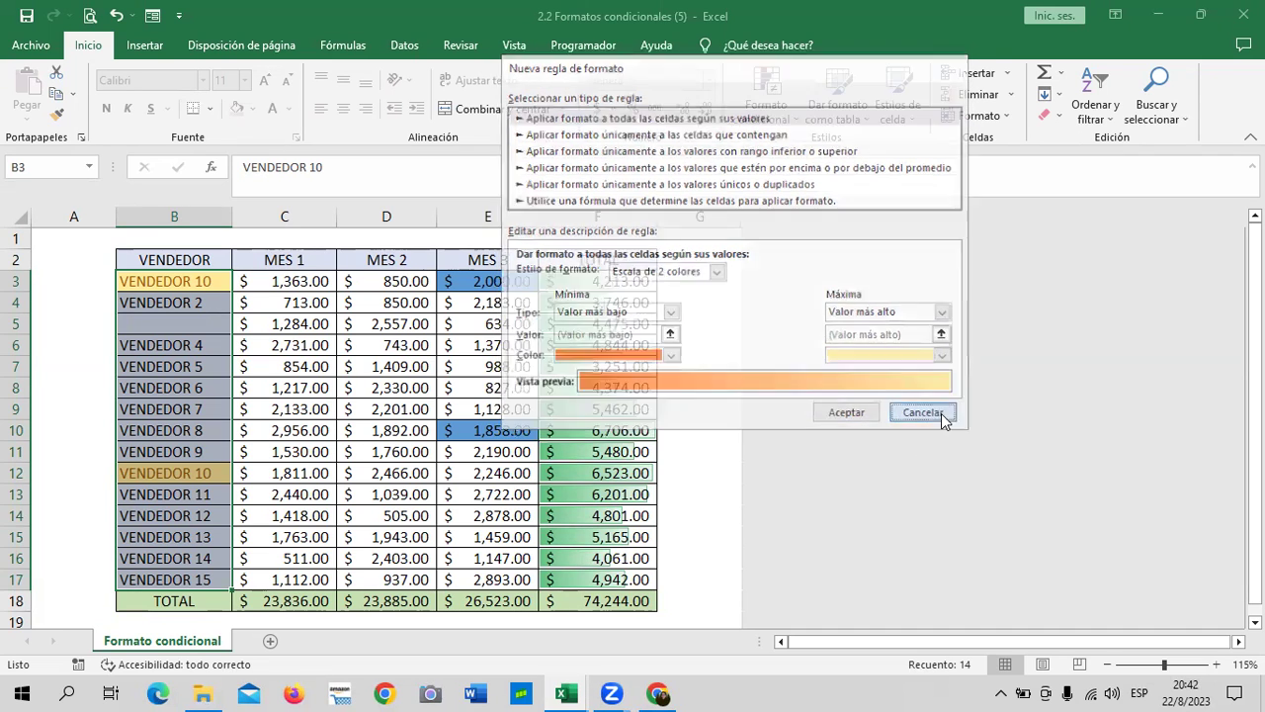
{"action": "left_click", "coordinate": [238, 405]}
{"action": "left_click", "coordinate": [681, 325]}
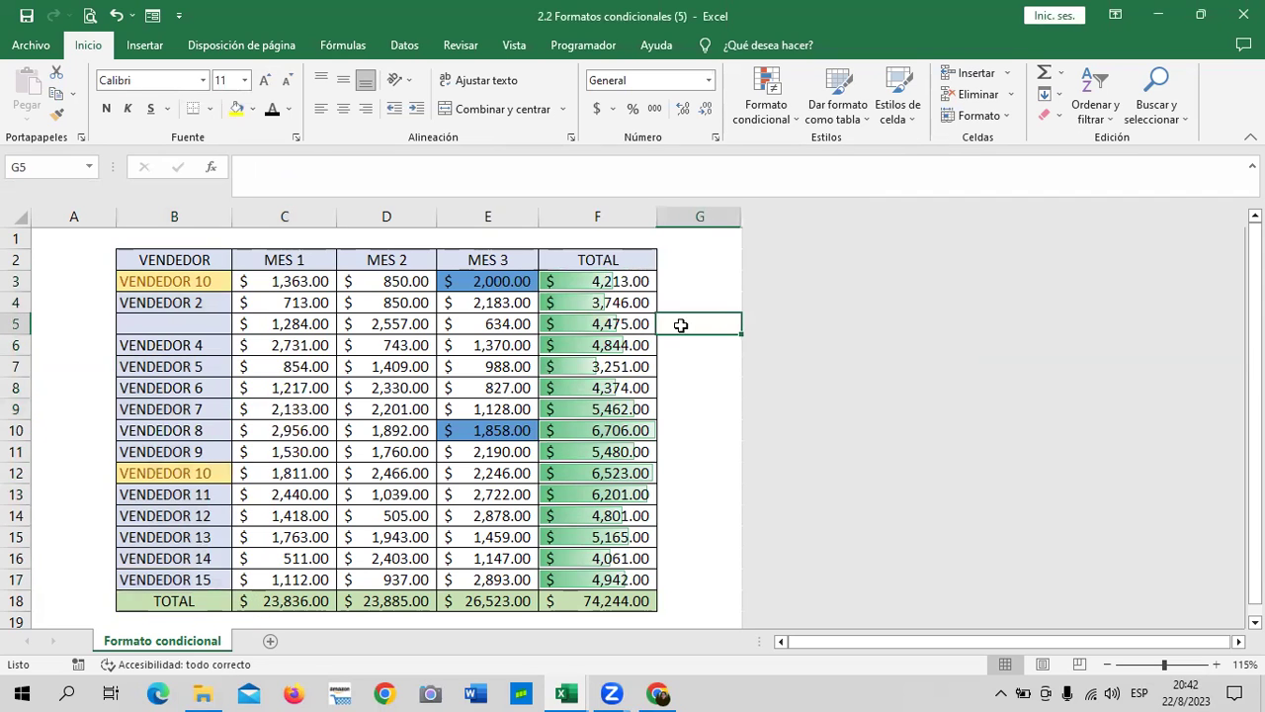
{"action": "left_click", "coordinate": [699, 263]}
{"action": "left_click", "coordinate": [791, 119]}
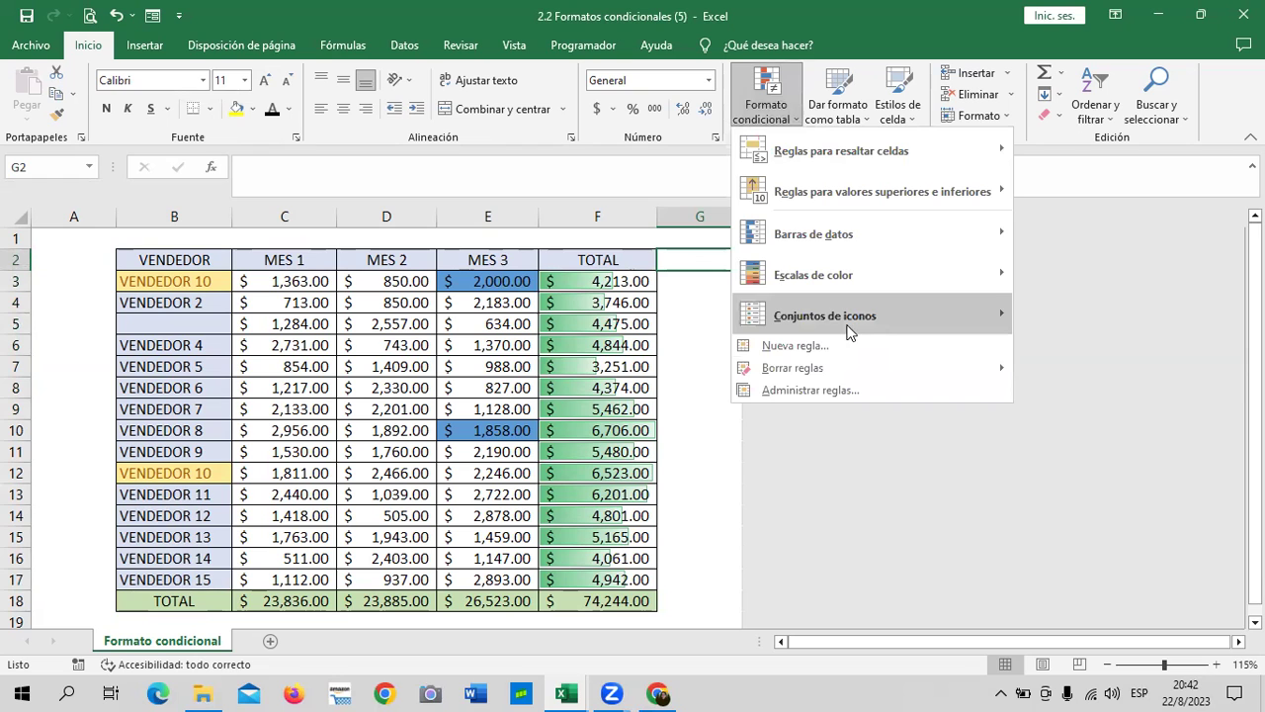
{"action": "left_click", "coordinate": [850, 357]}
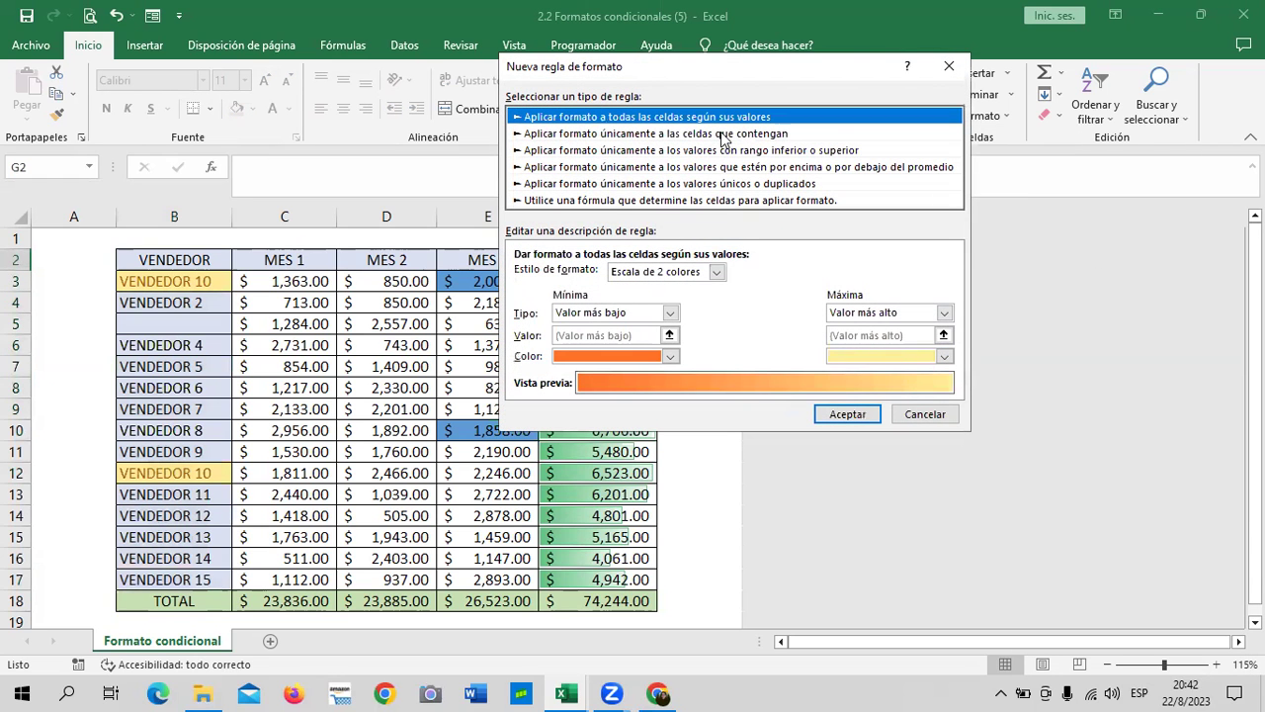
{"action": "left_click", "coordinate": [586, 138]}
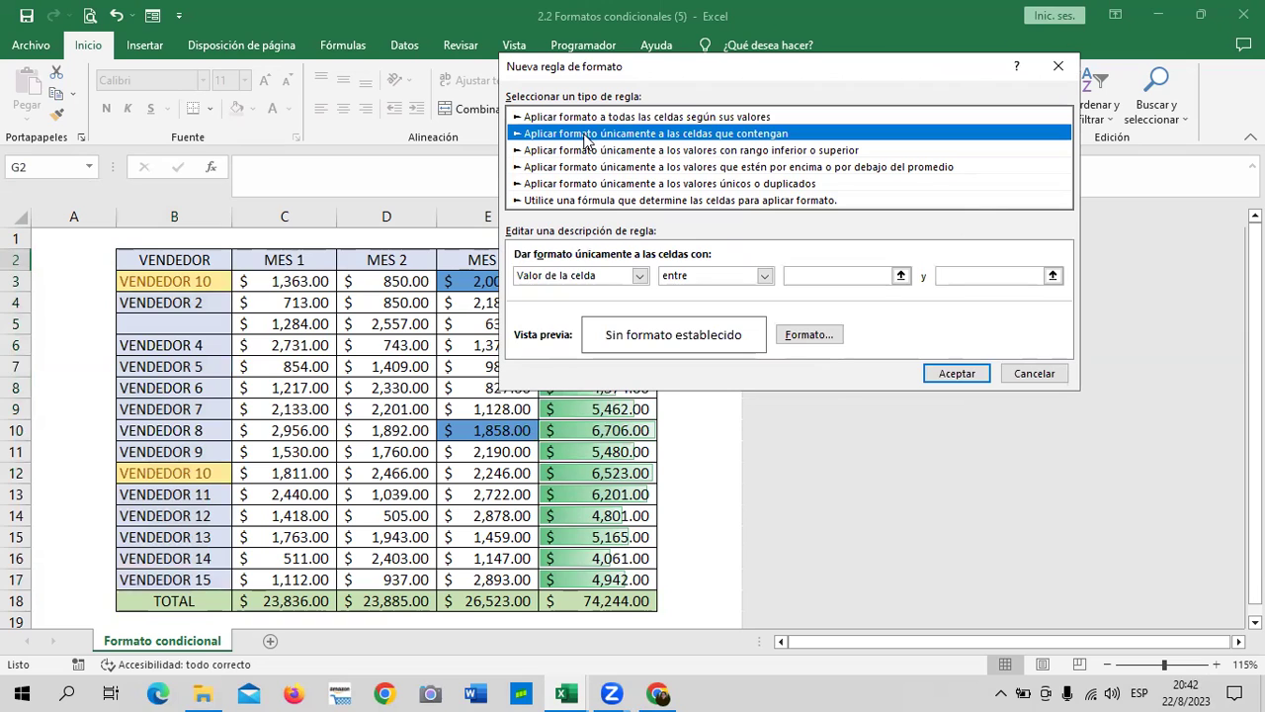
{"action": "left_click", "coordinate": [600, 118]}
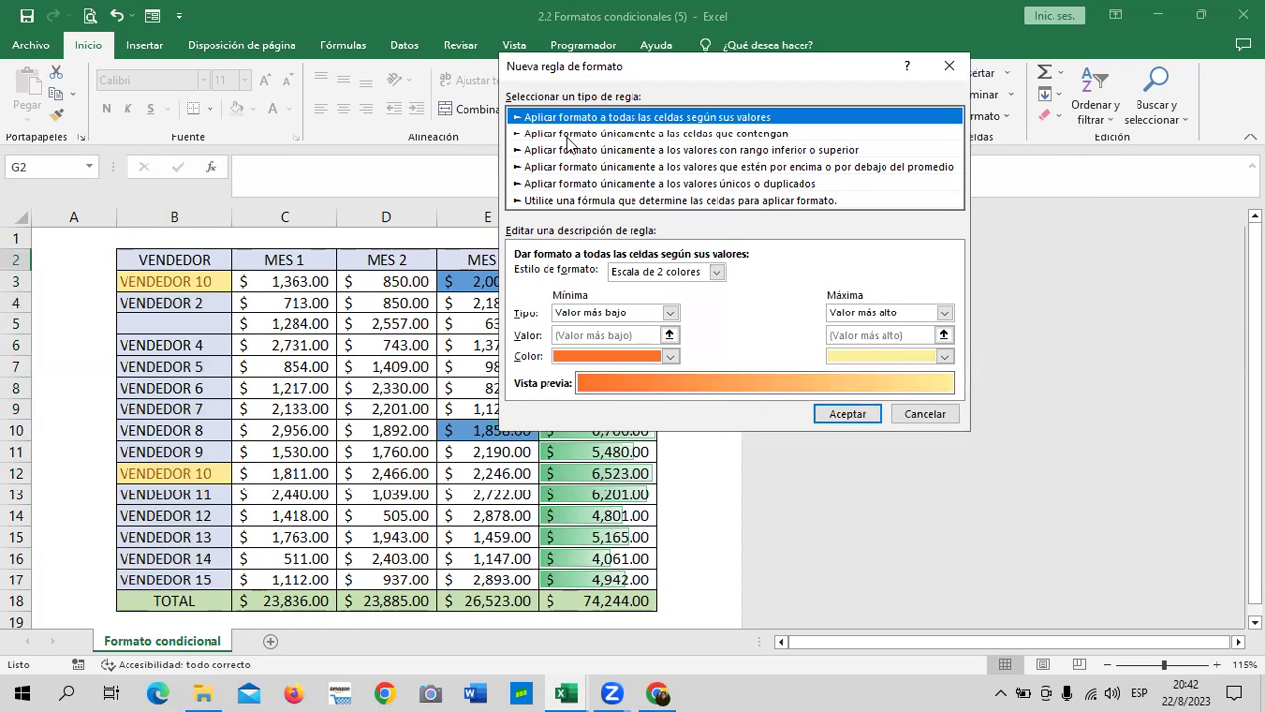
{"action": "left_click", "coordinate": [677, 136]}
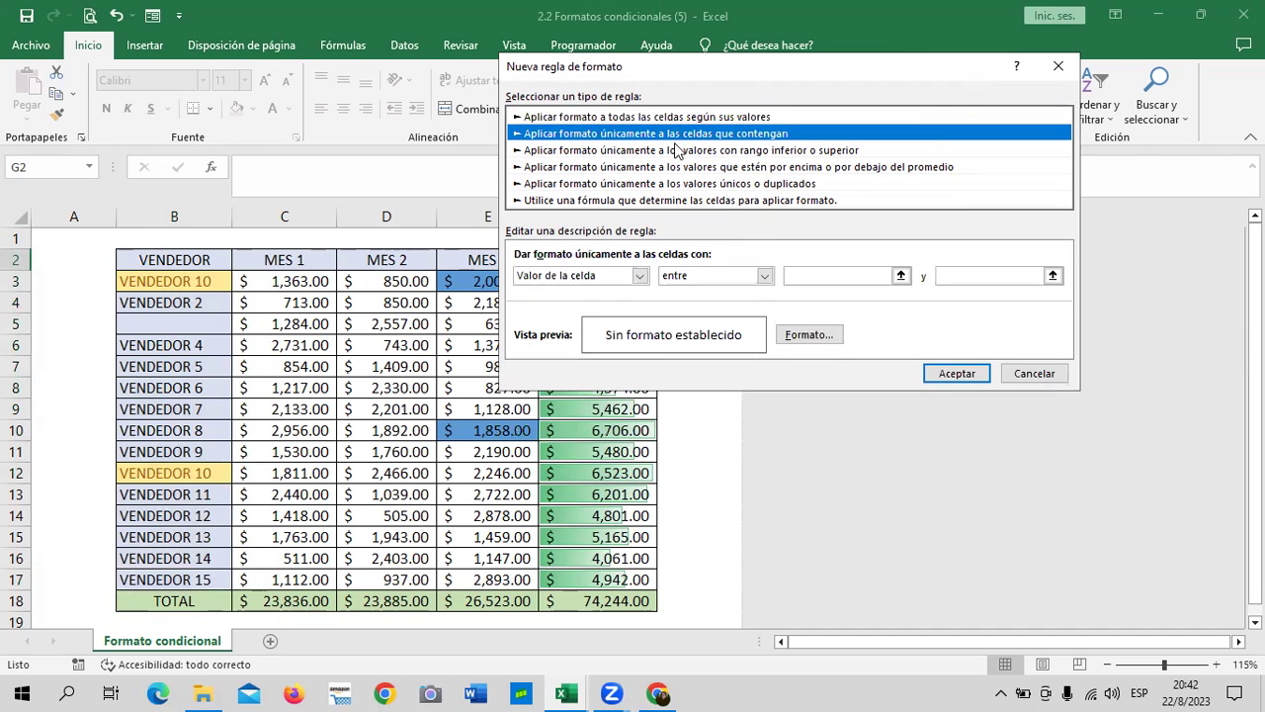
{"action": "left_click", "coordinate": [640, 276]}
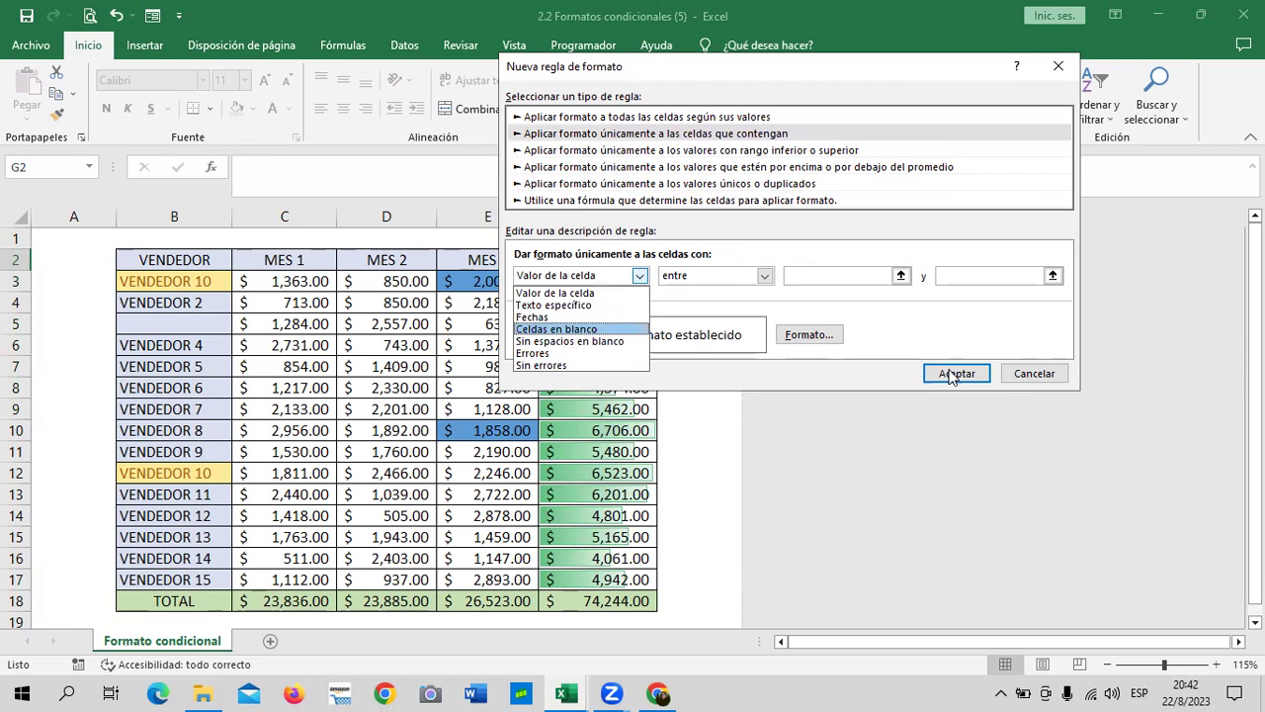
{"action": "left_click", "coordinate": [1026, 375]}
{"action": "left_click", "coordinate": [1031, 374]}
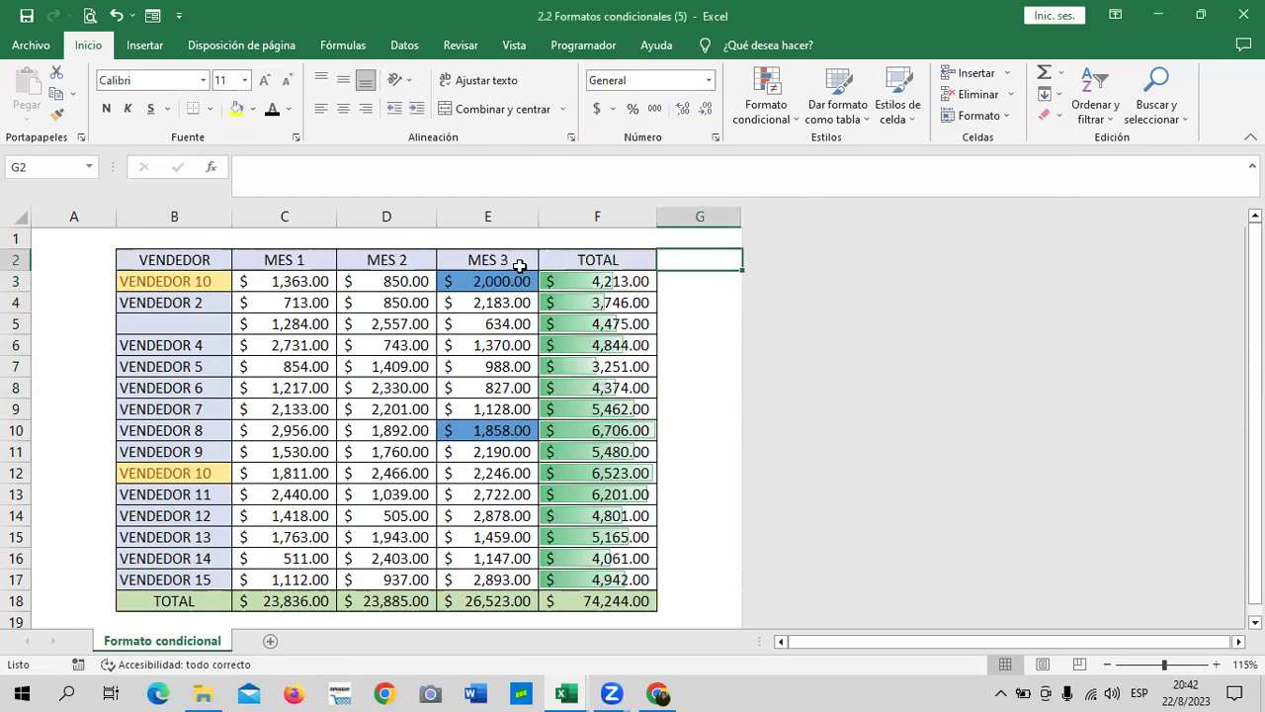
Add a Celdas en blanco rule with red fill to the seller names B3:B17.
{"action": "mouse_move", "coordinate": [193, 285]}
{"action": "left_mouse_down"}
{"action": "mouse_move", "coordinate": [204, 599]}
{"action": "mouse_move", "coordinate": [203, 558]}
{"action": "left_mouse_up"}
{"action": "left_click", "coordinate": [783, 127]}
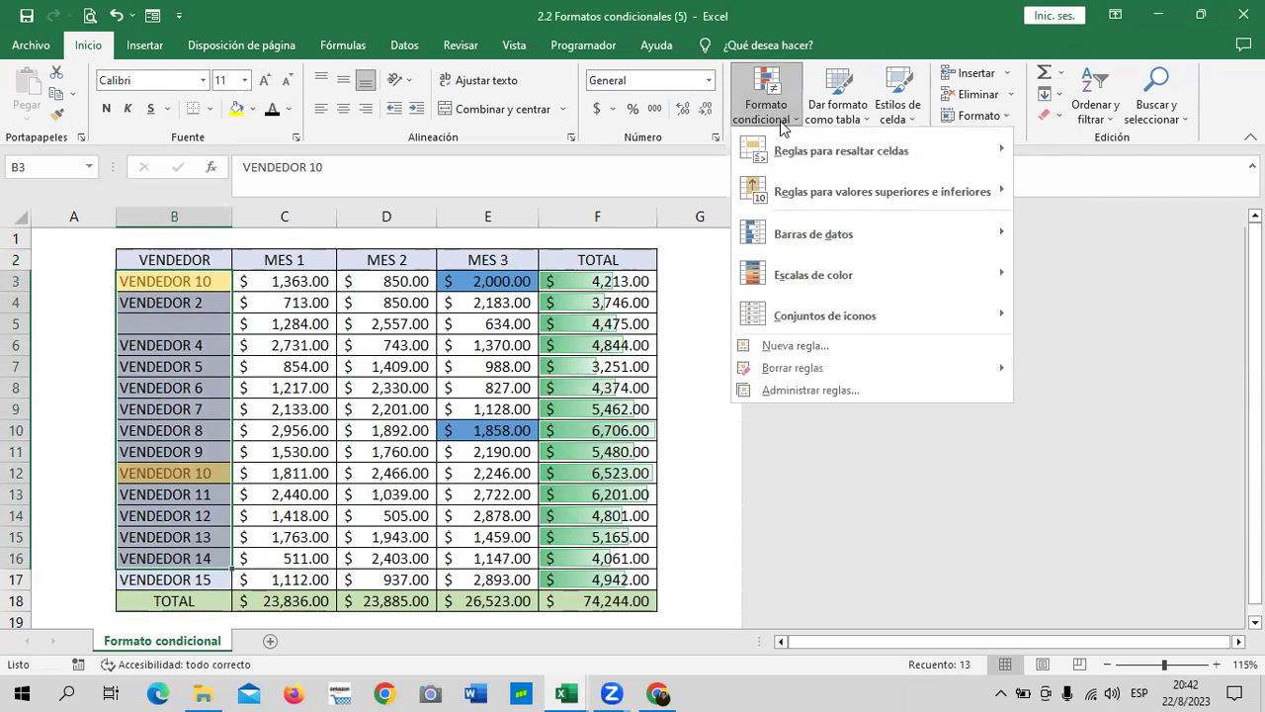
{"action": "key", "text": "Escape"}
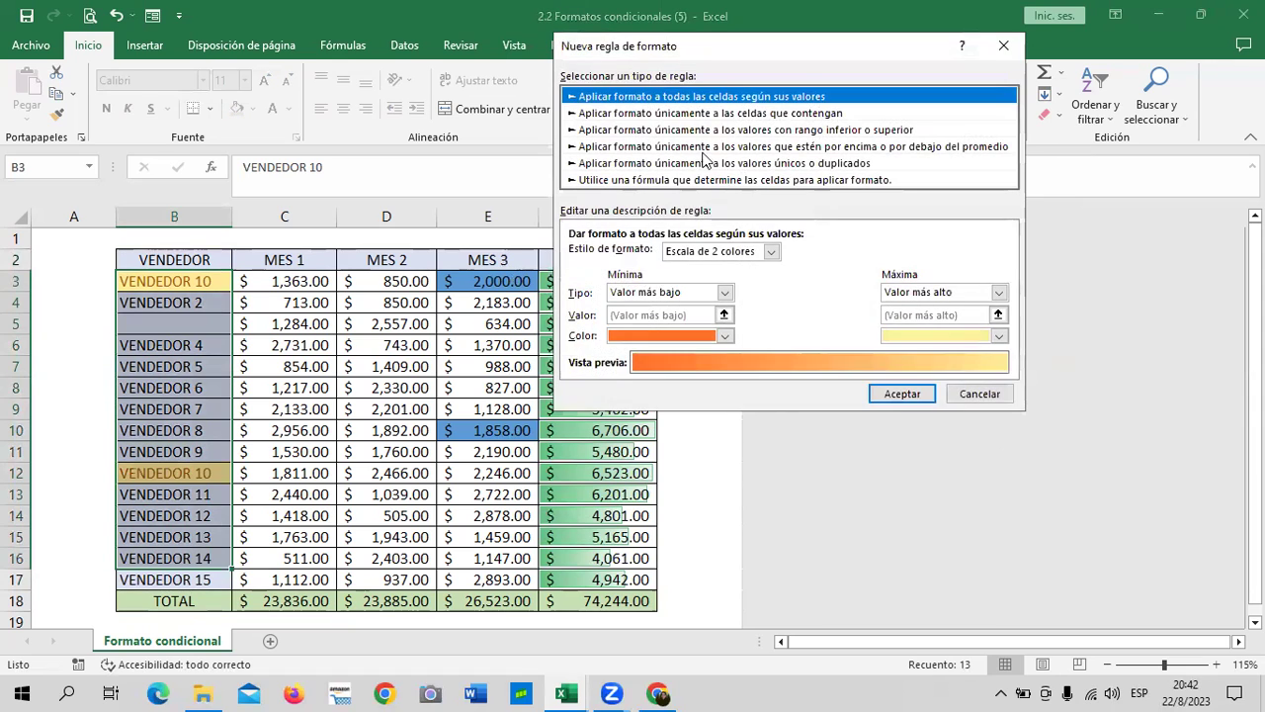
{"action": "left_click", "coordinate": [689, 113]}
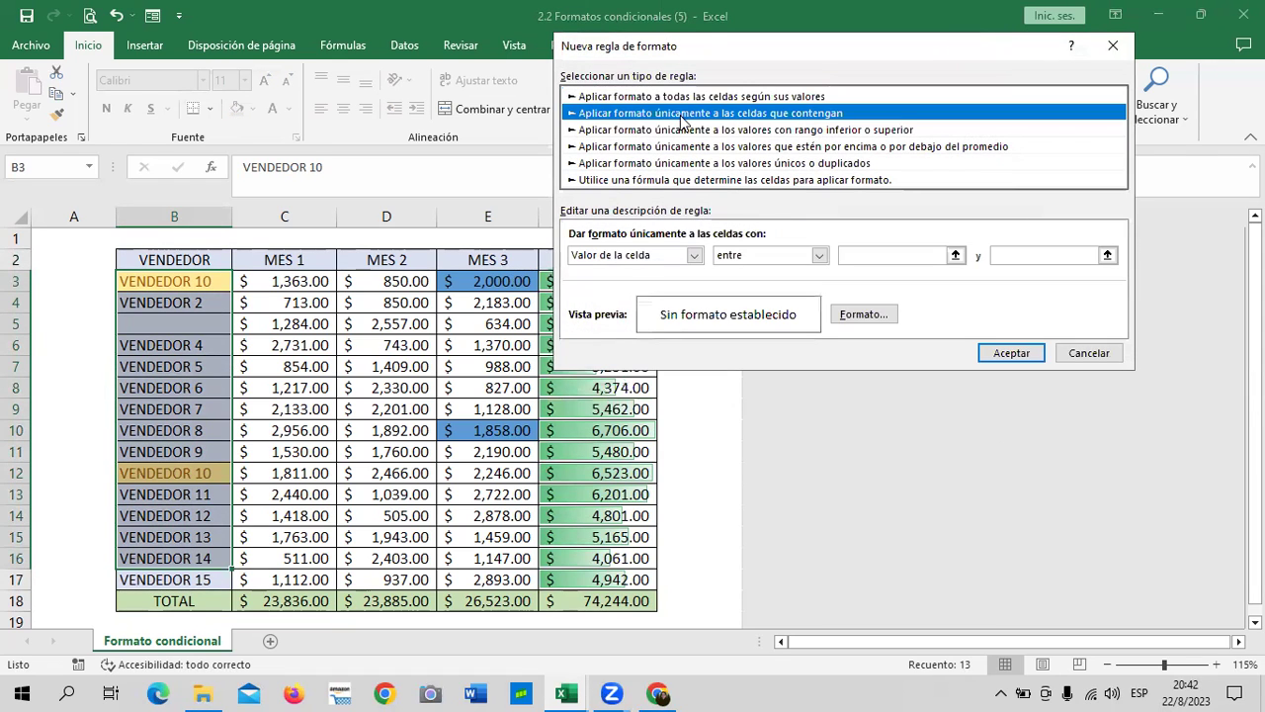
{"action": "left_click", "coordinate": [695, 255]}
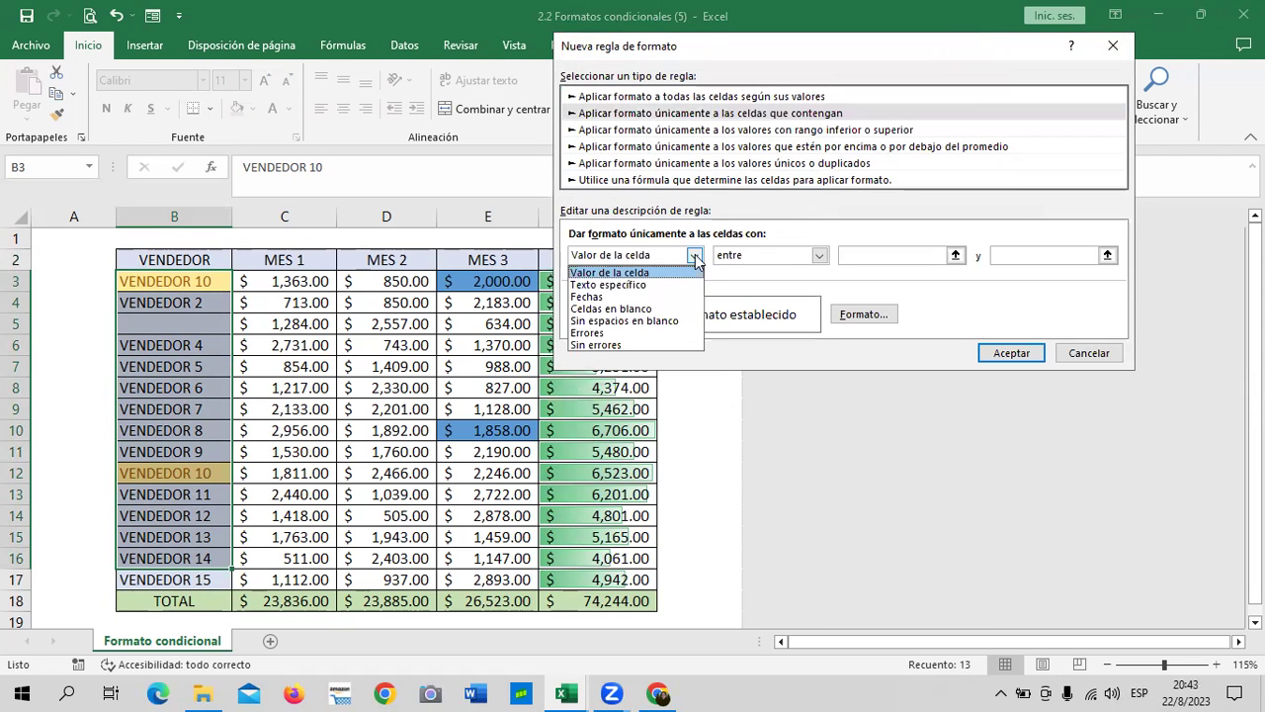
{"action": "left_click", "coordinate": [641, 310]}
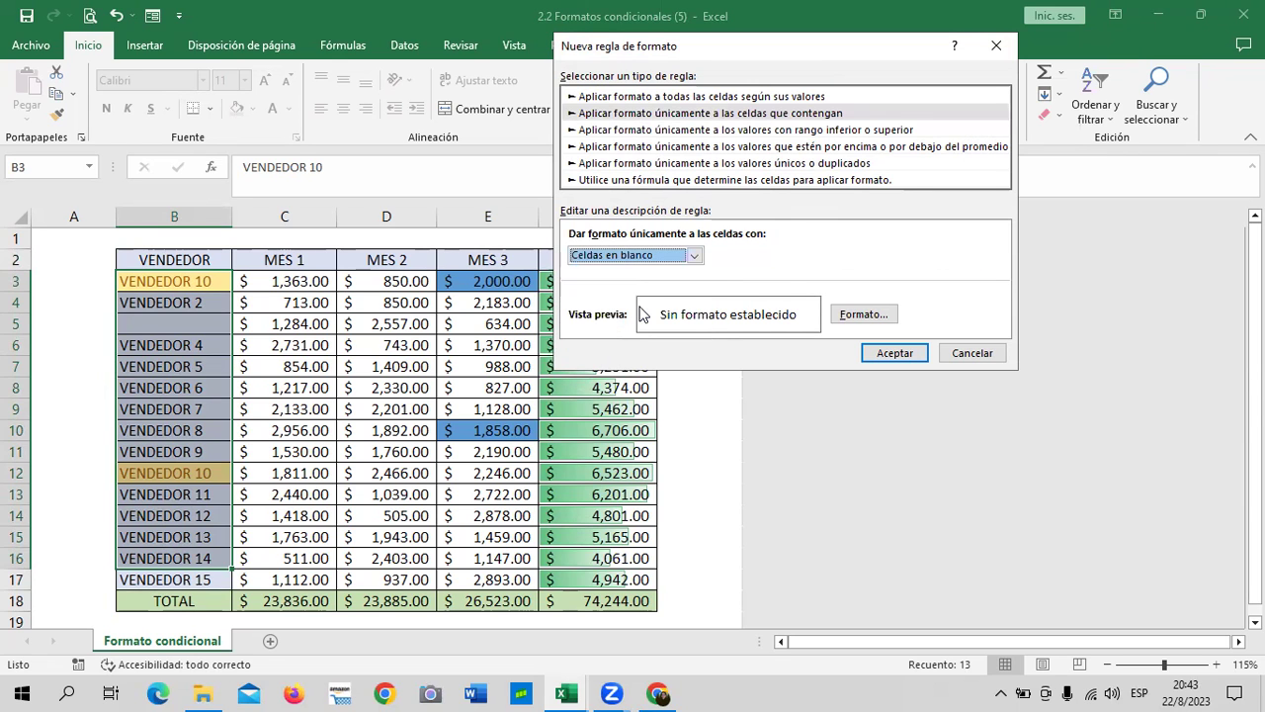
{"action": "left_click", "coordinate": [864, 314]}
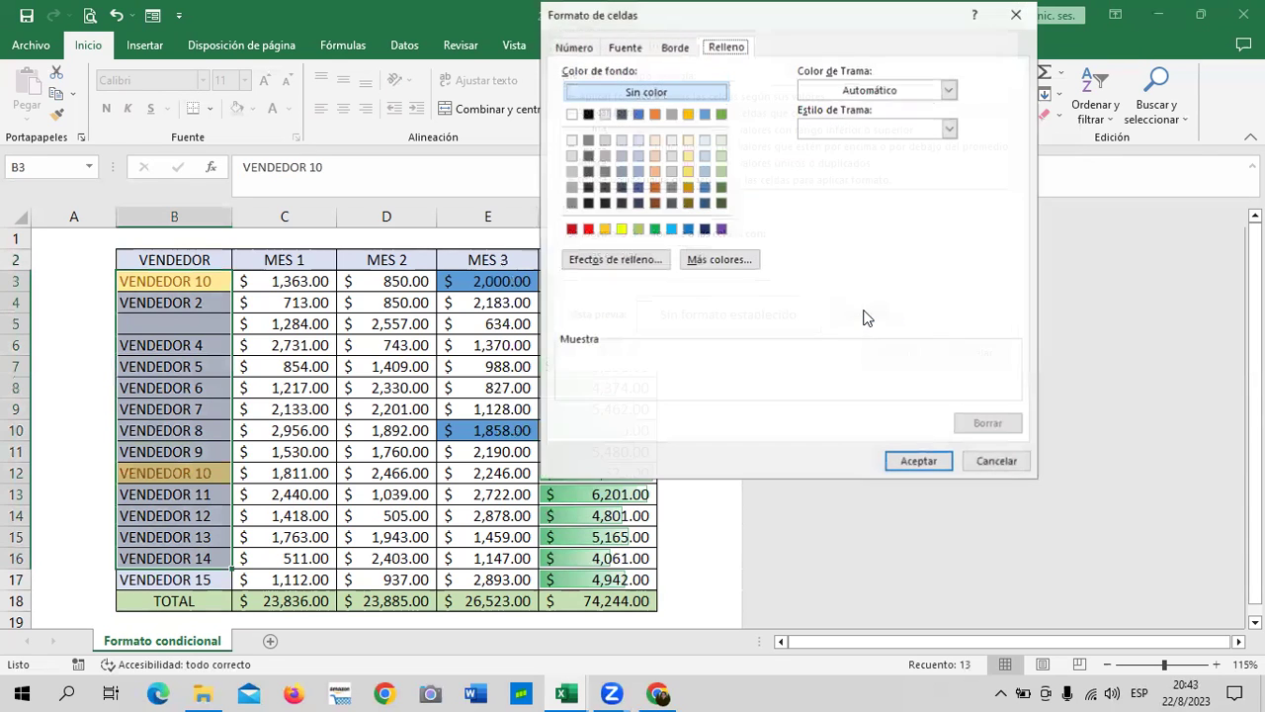
{"action": "left_click", "coordinate": [588, 228]}
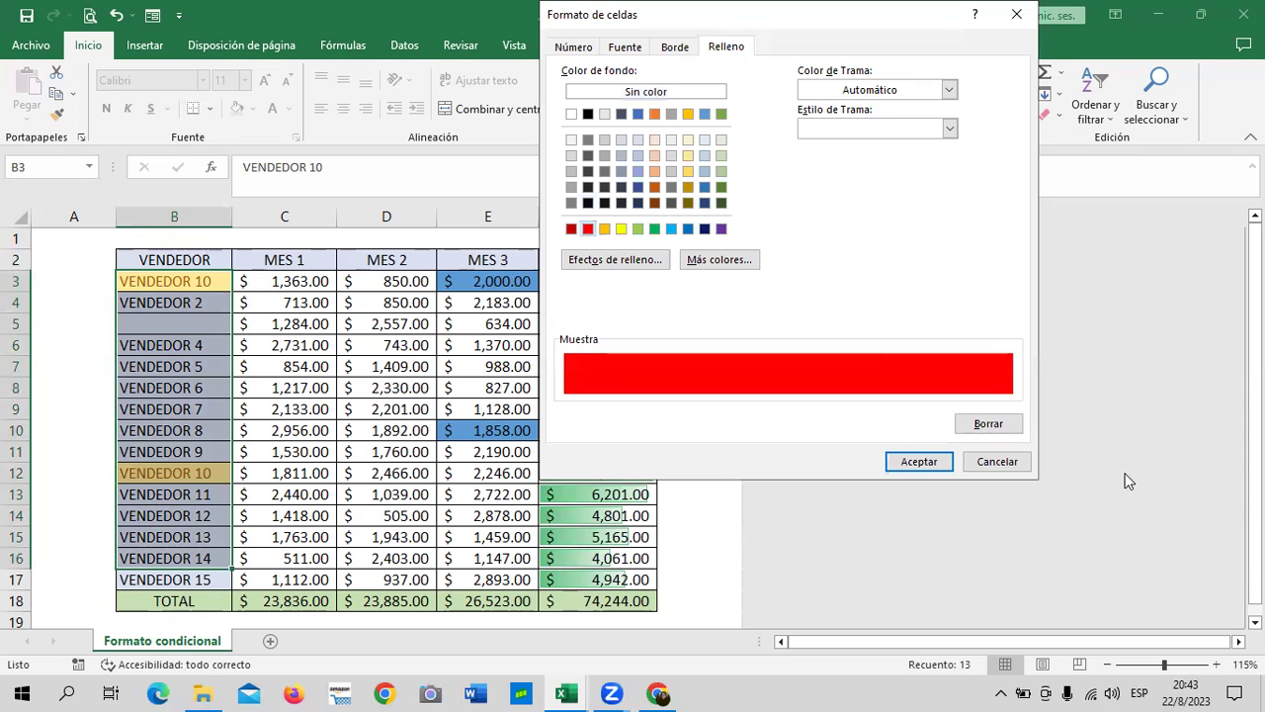
{"action": "left_click", "coordinate": [925, 461]}
{"action": "left_click", "coordinate": [907, 350]}
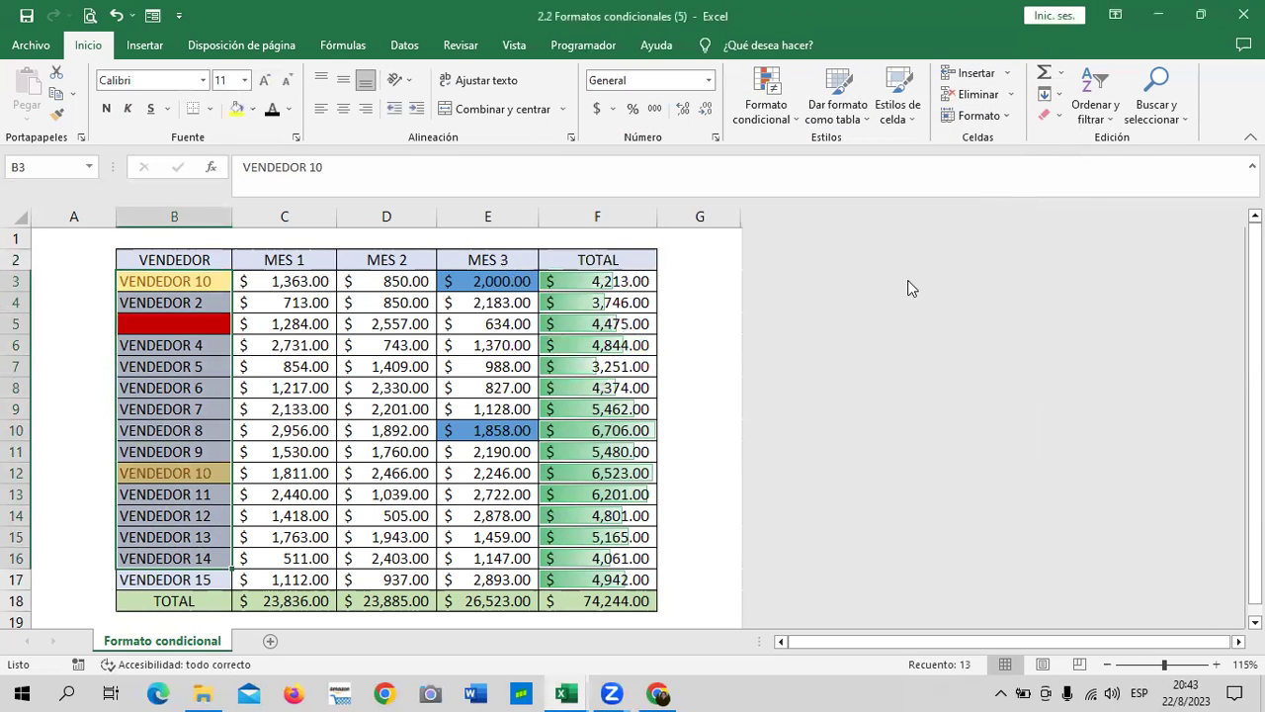
Type VENDEDOR 3 in capitals back into blank cell B5.
{"action": "left_click", "coordinate": [692, 287]}
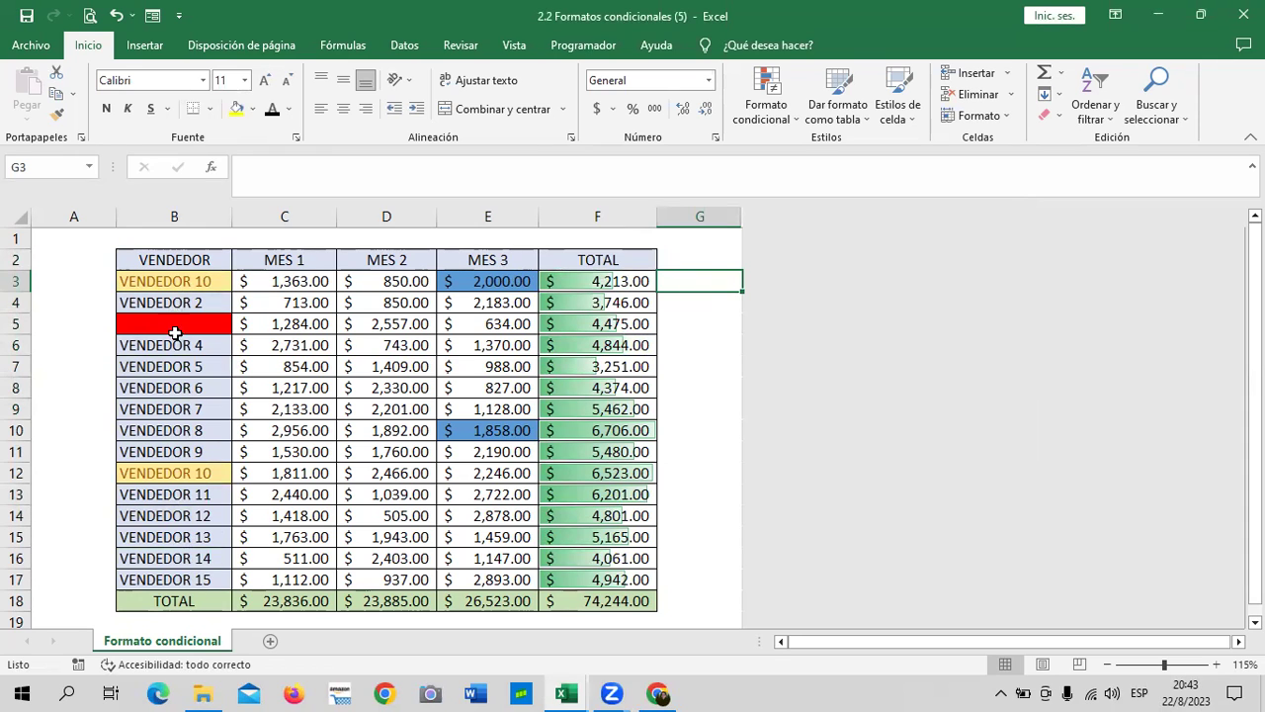
{"action": "left_click", "coordinate": [182, 324]}
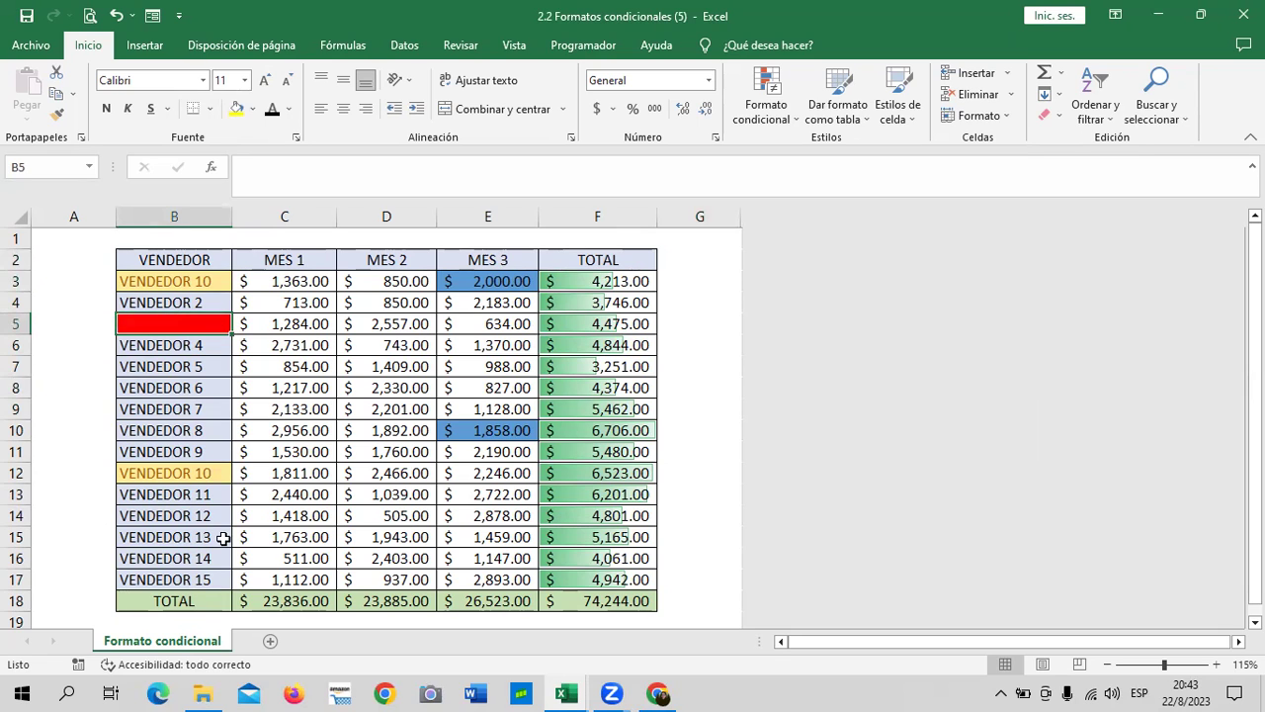
{"action": "left_click", "coordinate": [186, 574]}
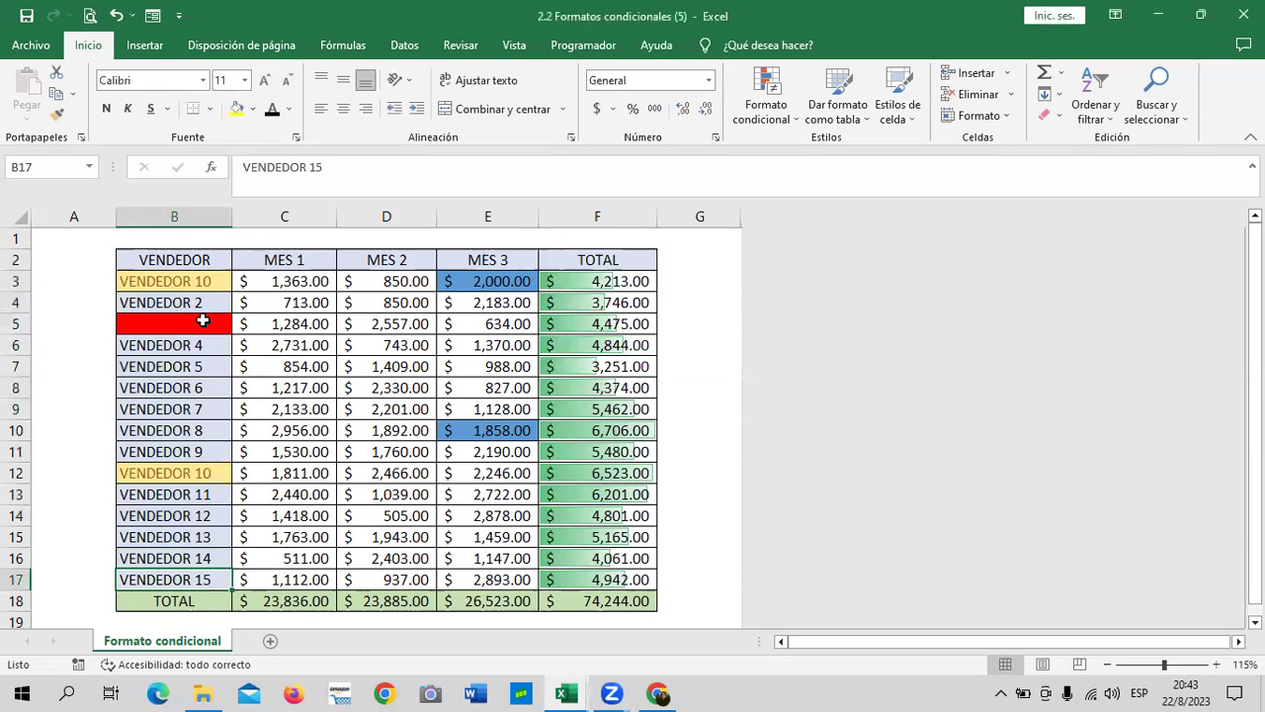
{"action": "left_click", "coordinate": [187, 318]}
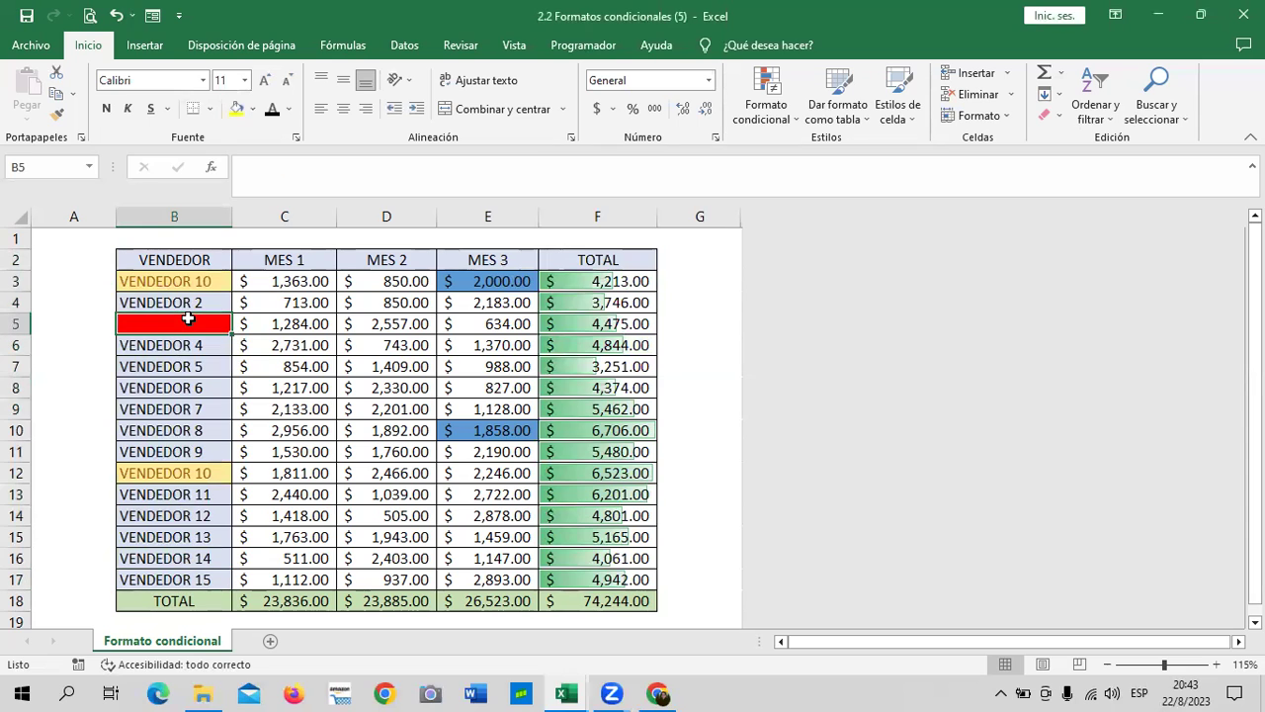
{"action": "type", "text": "ve"}
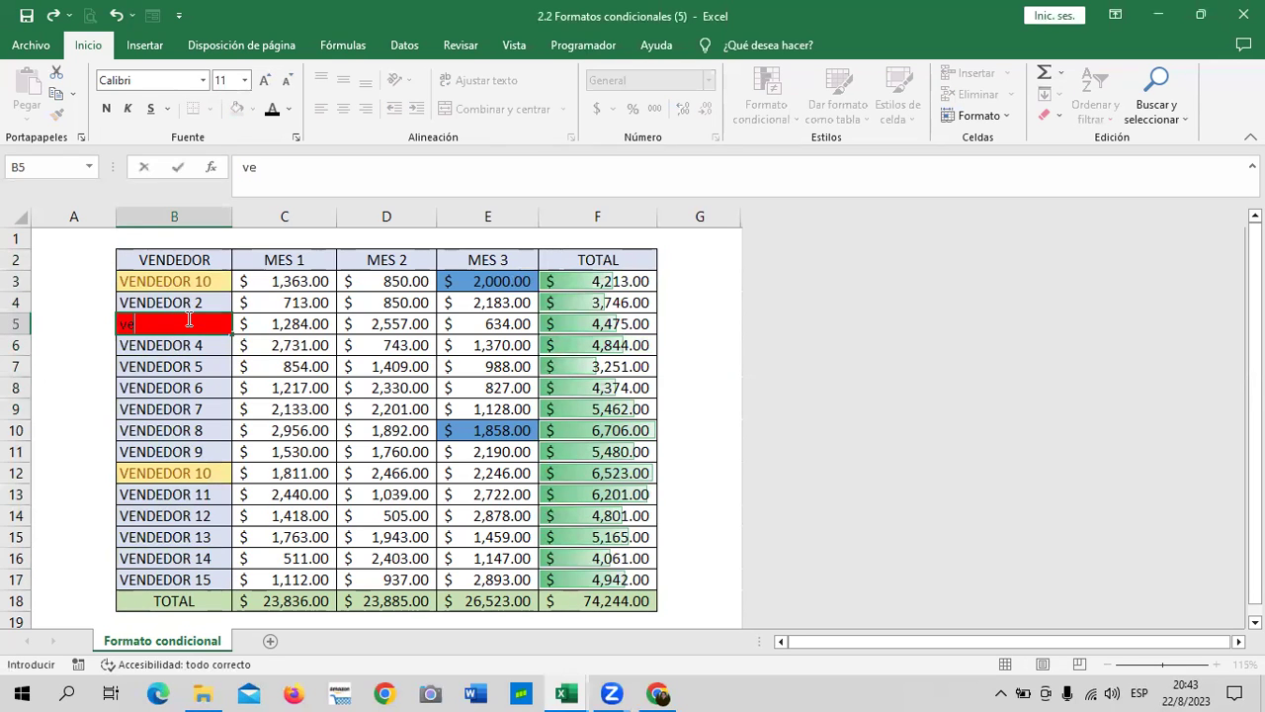
{"action": "type", "text": "nde"}
{"action": "key", "text": "BackSpace"}
{"action": "key", "text": "BackSpace"}
{"action": "key", "text": "BackSpace"}
{"action": "key", "text": "BackSpace"}
{"action": "key", "text": "BackSpace"}
{"action": "key", "text": "Caps_Lock"}
{"action": "type", "text": "V"}
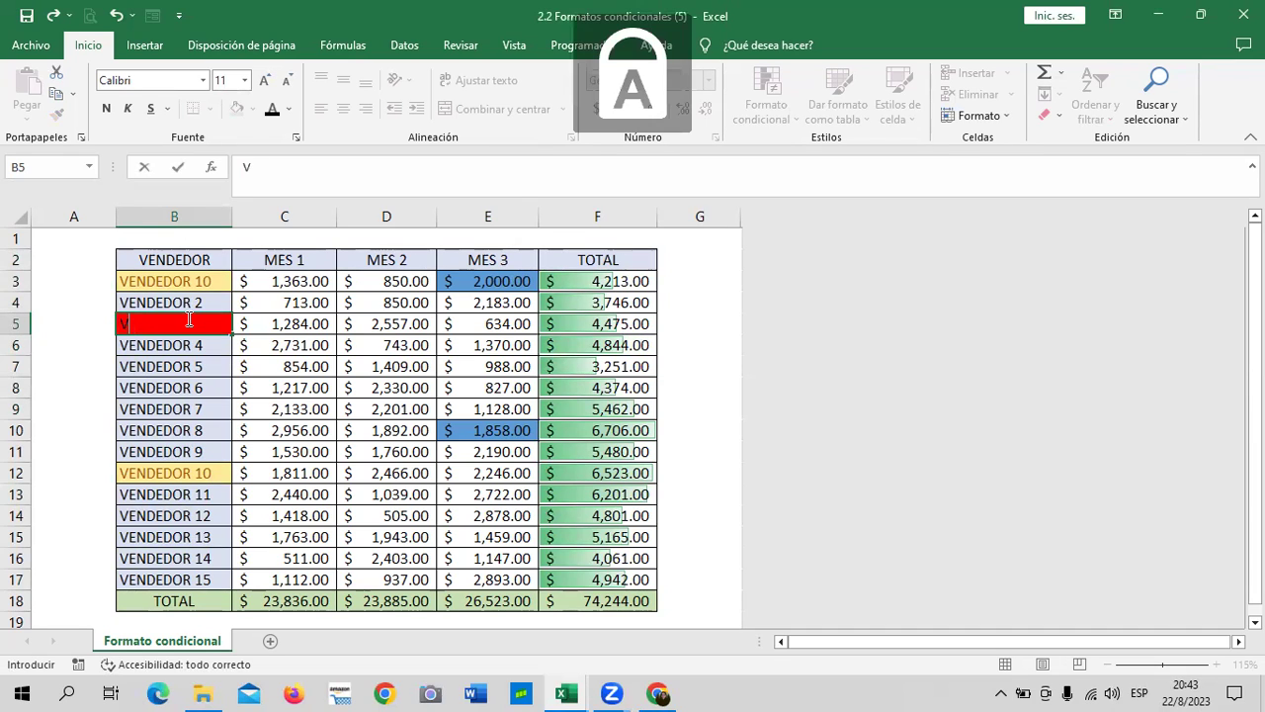
{"action": "type", "text": "ENDEDO"}
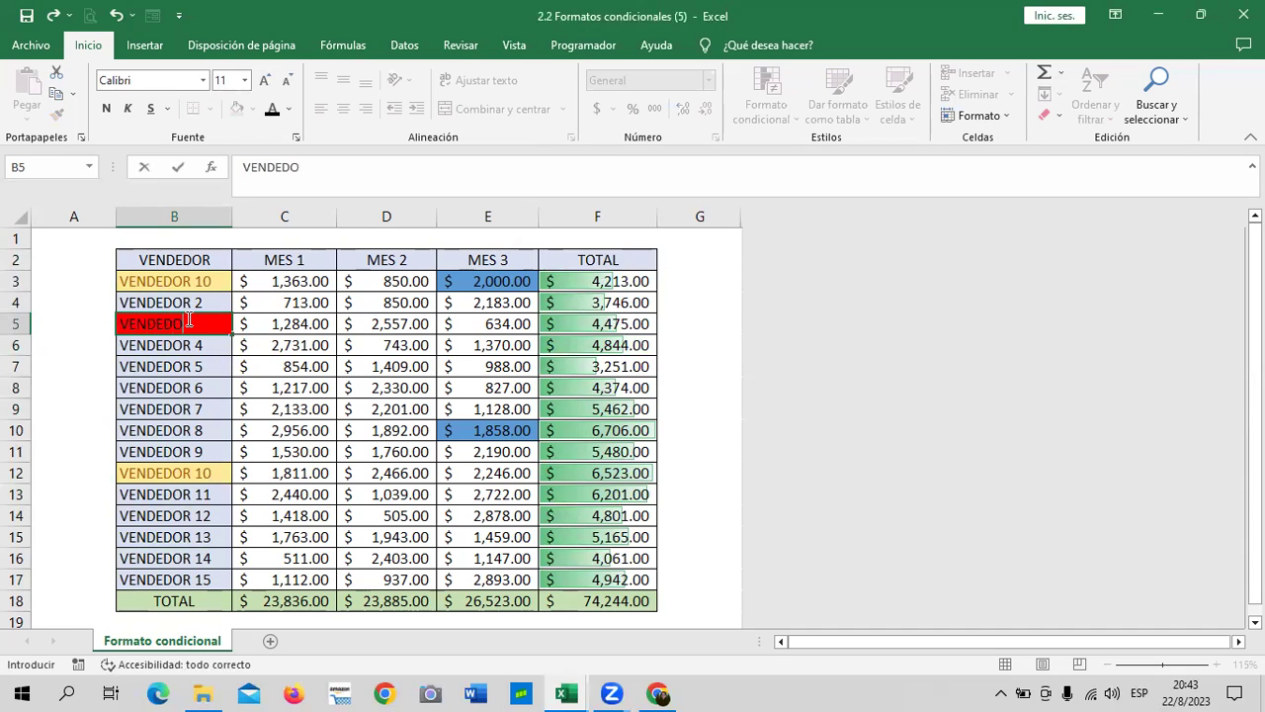
{"action": "type", "text": "R 3"}
{"action": "key", "text": "Return"}
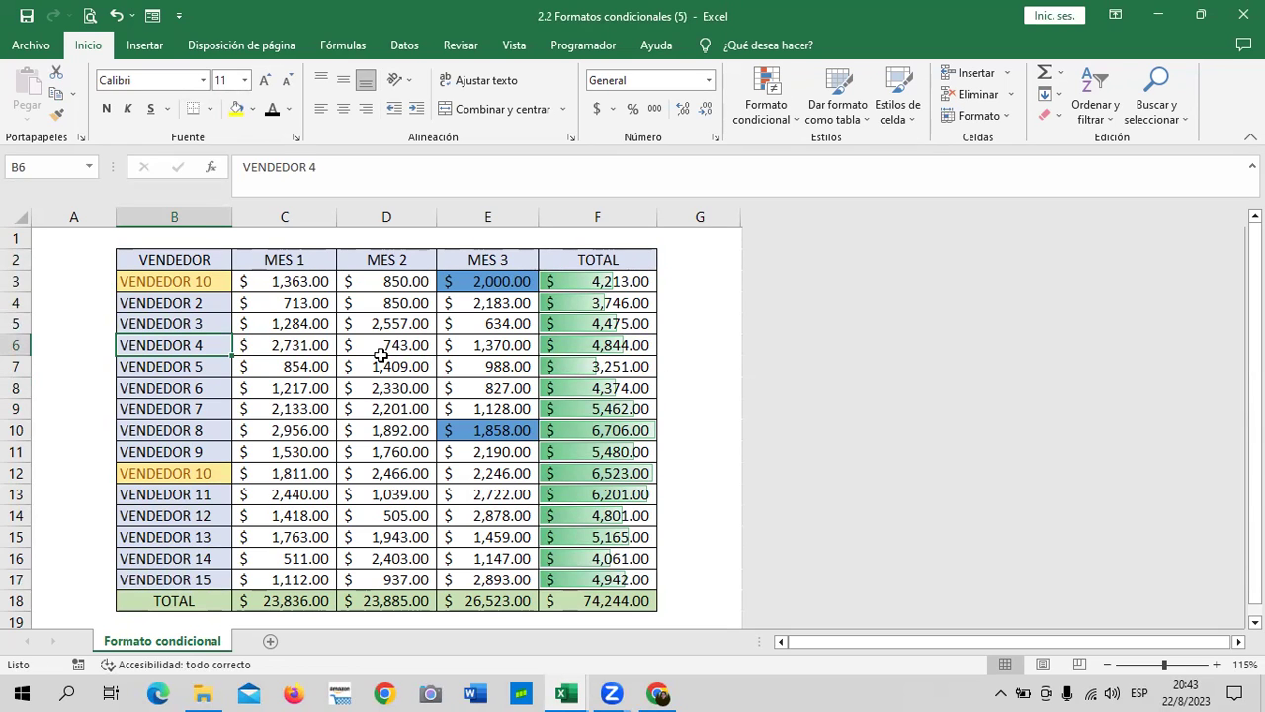
Start a new conditional formatting rule based on cell contents and view its condition list.
{"action": "left_click", "coordinate": [791, 121]}
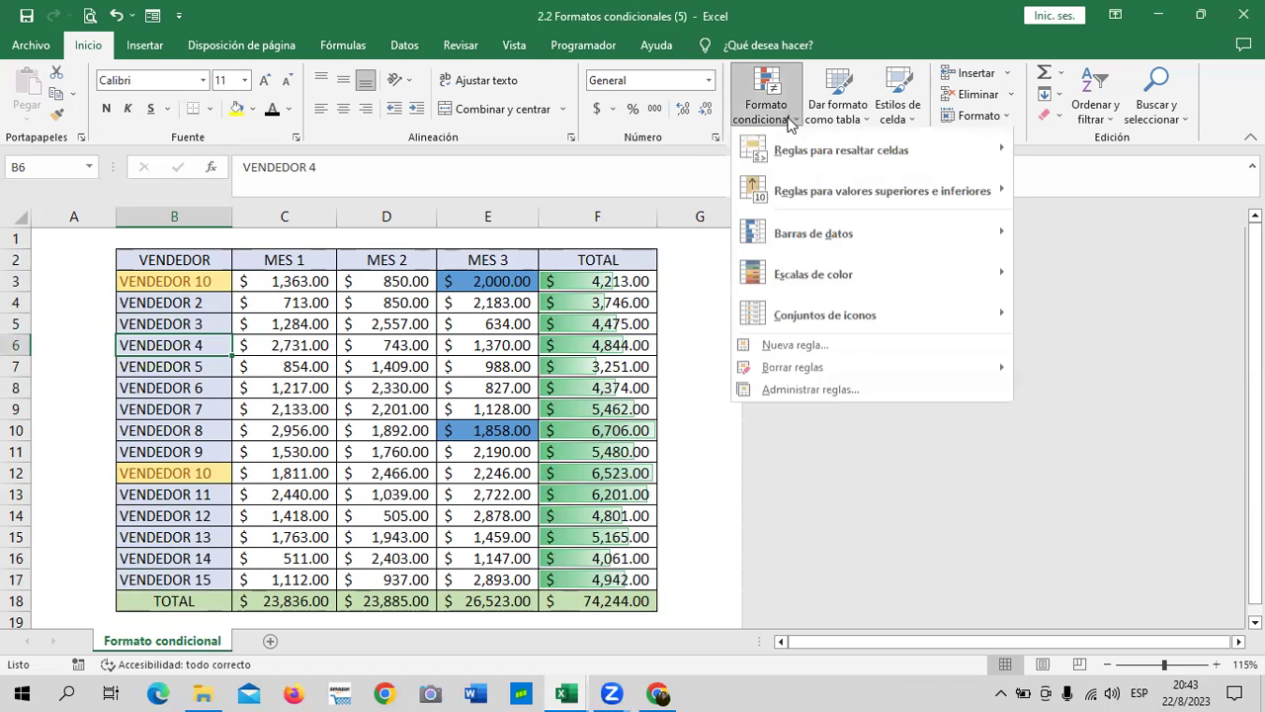
{"action": "left_click", "coordinate": [837, 346]}
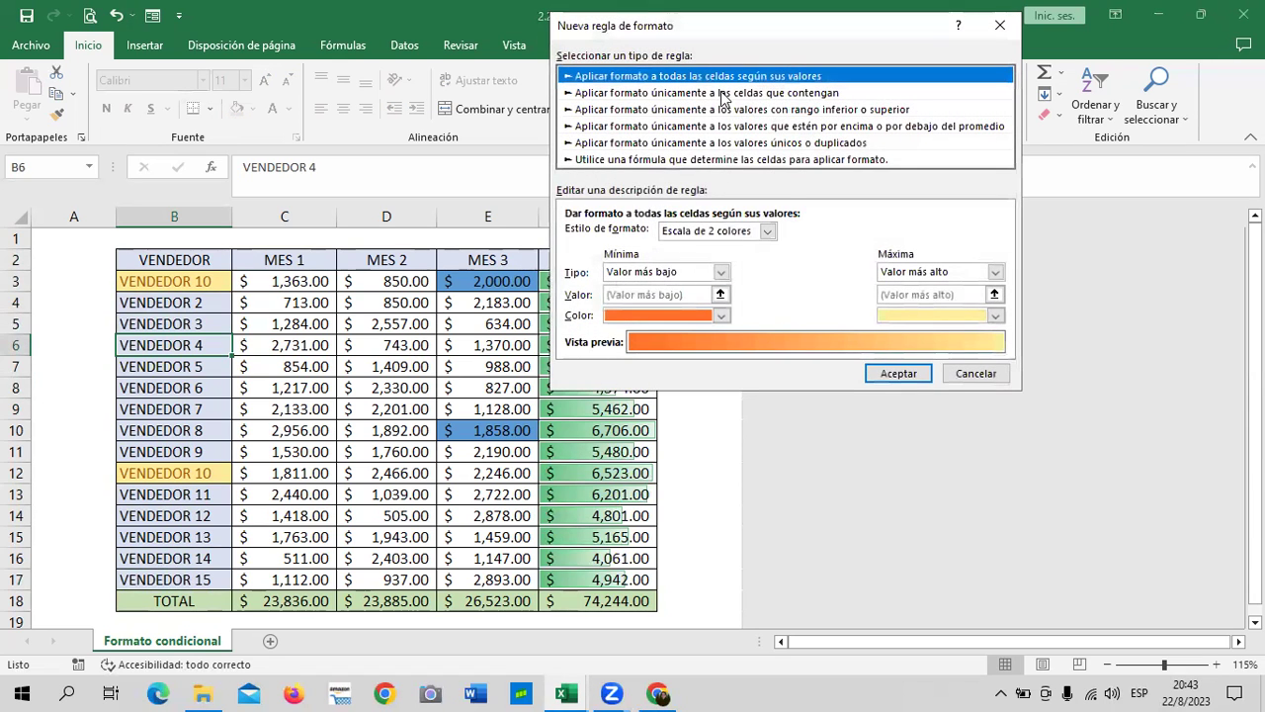
{"action": "left_click", "coordinate": [796, 94]}
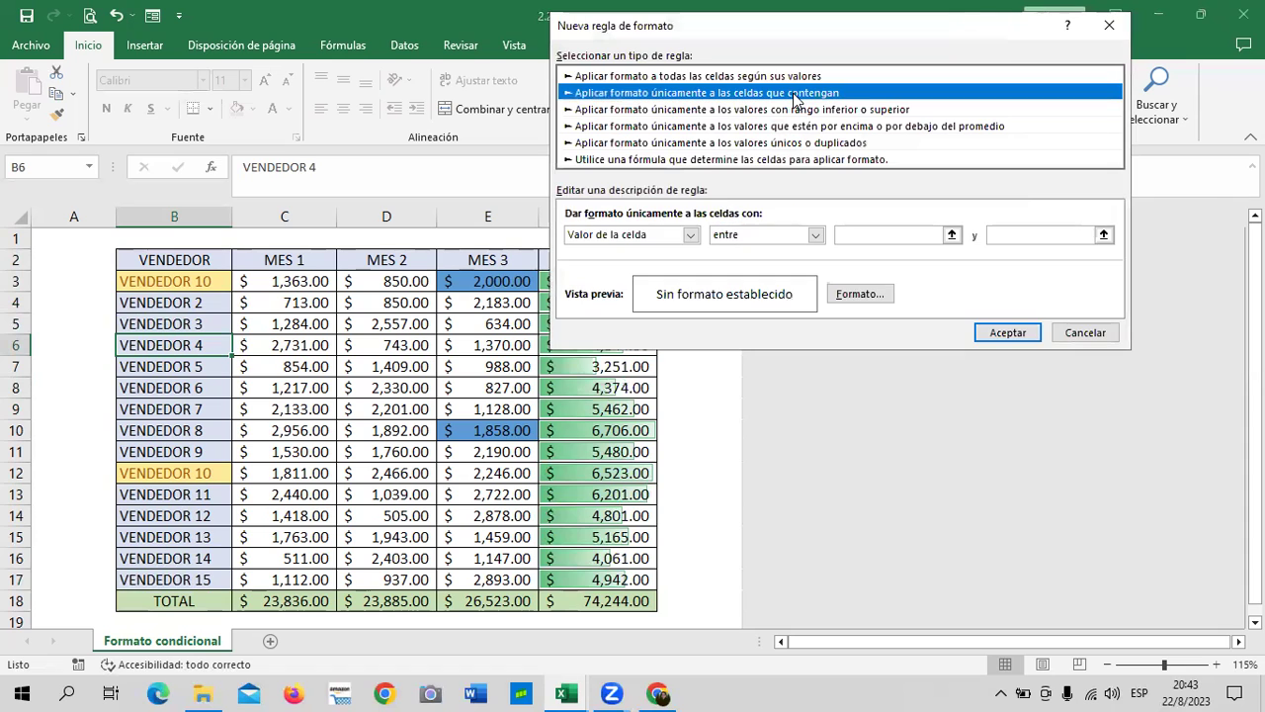
{"action": "left_click", "coordinate": [691, 234]}
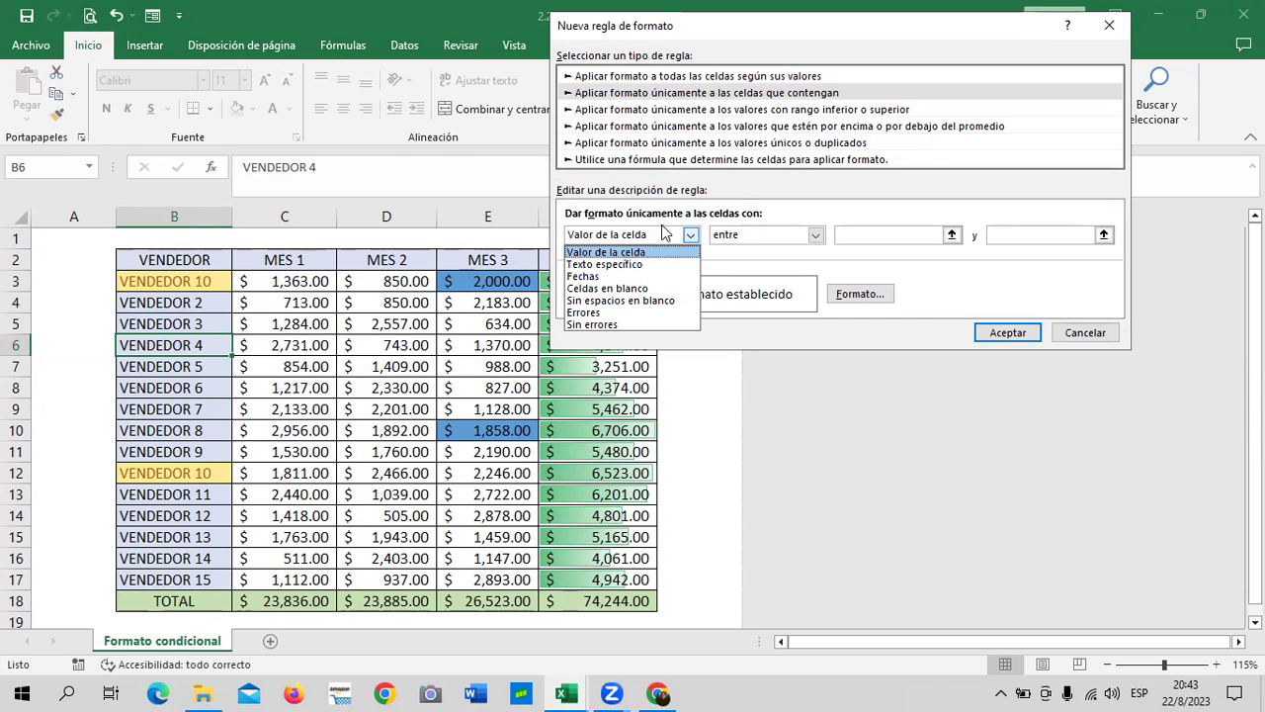
Cancel the new rule without applying it and return to the course lesson in the browser.
{"action": "left_click", "coordinate": [1072, 334]}
{"action": "left_click", "coordinate": [1086, 333]}
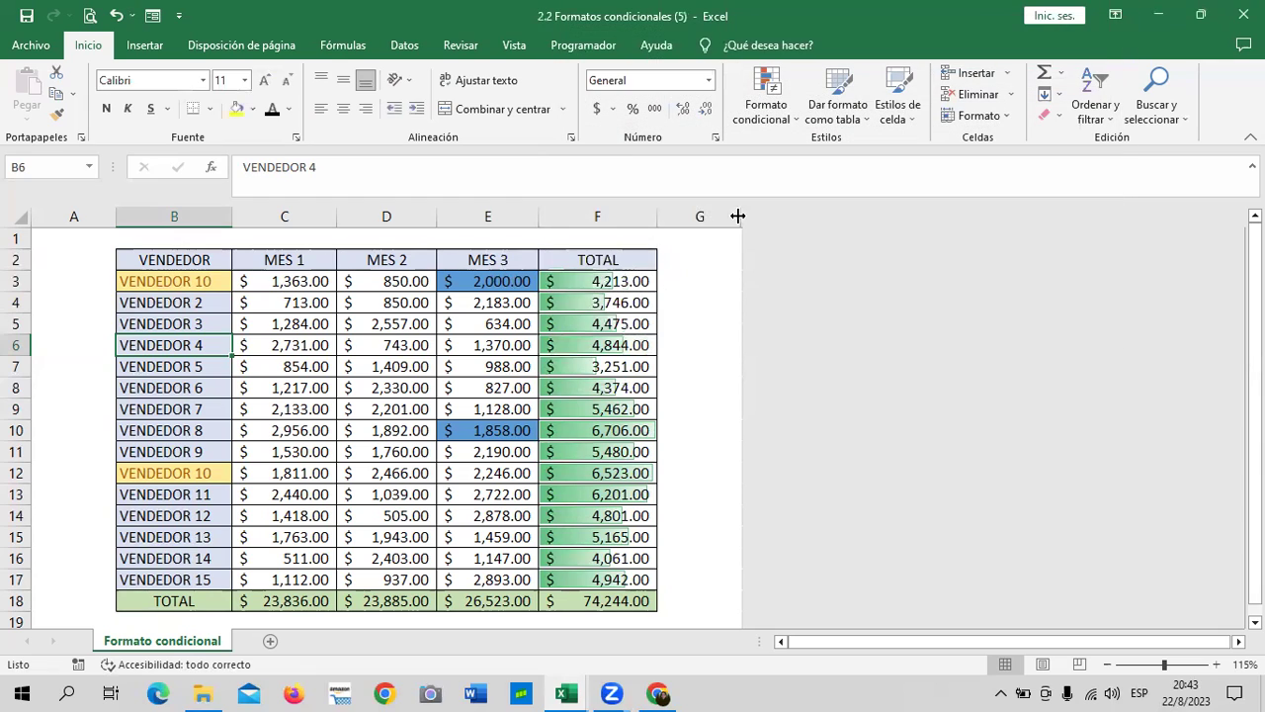
{"action": "left_click", "coordinate": [699, 282]}
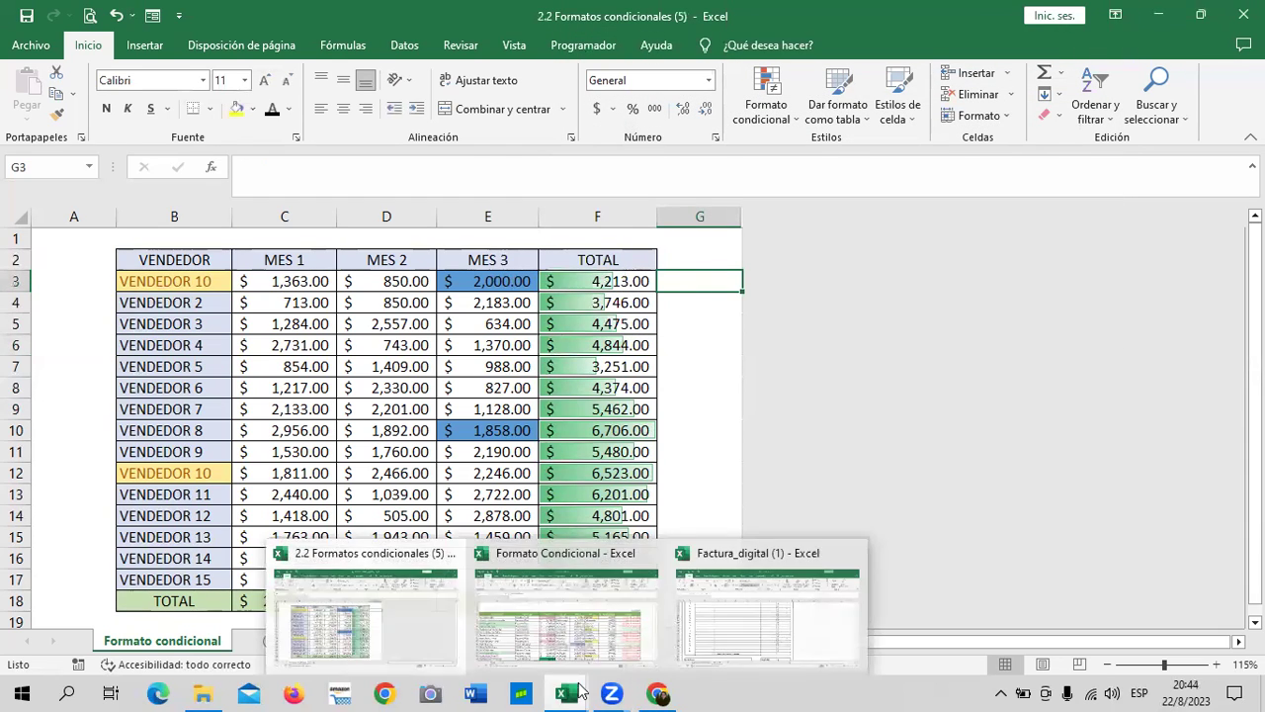
{"action": "mouse_move", "coordinate": [658, 693]}
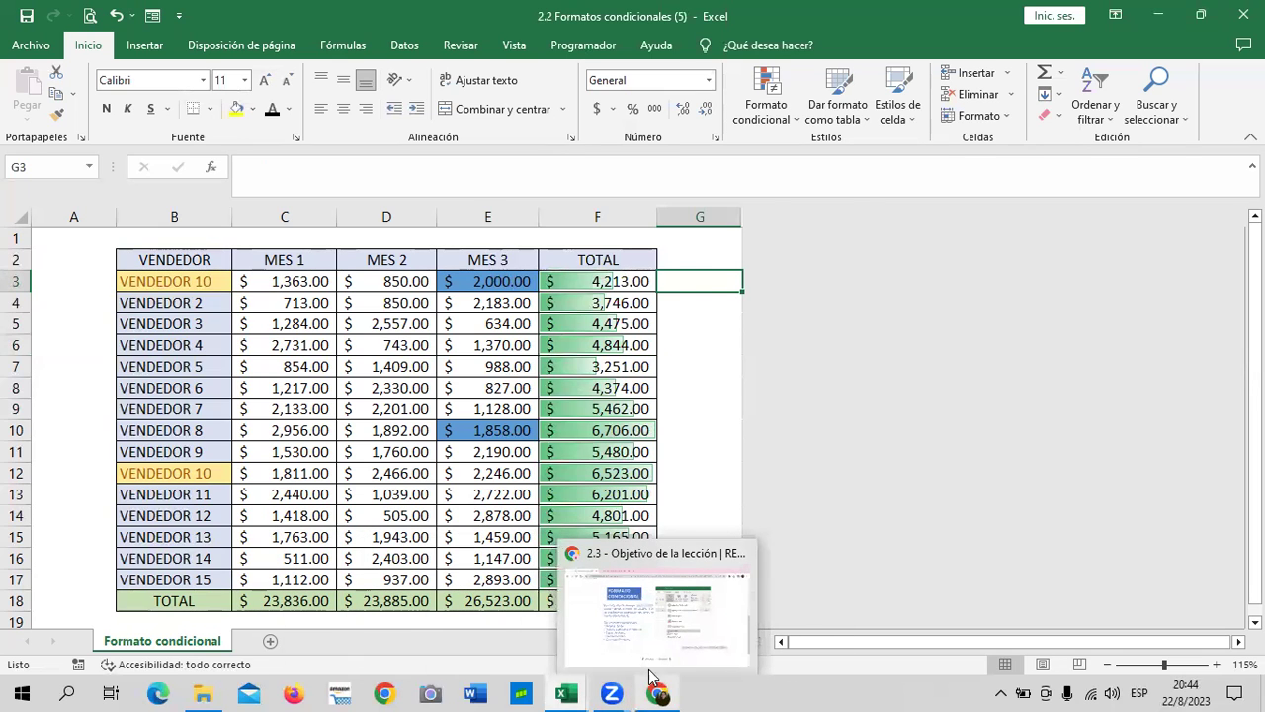
{"action": "left_click", "coordinate": [641, 635]}
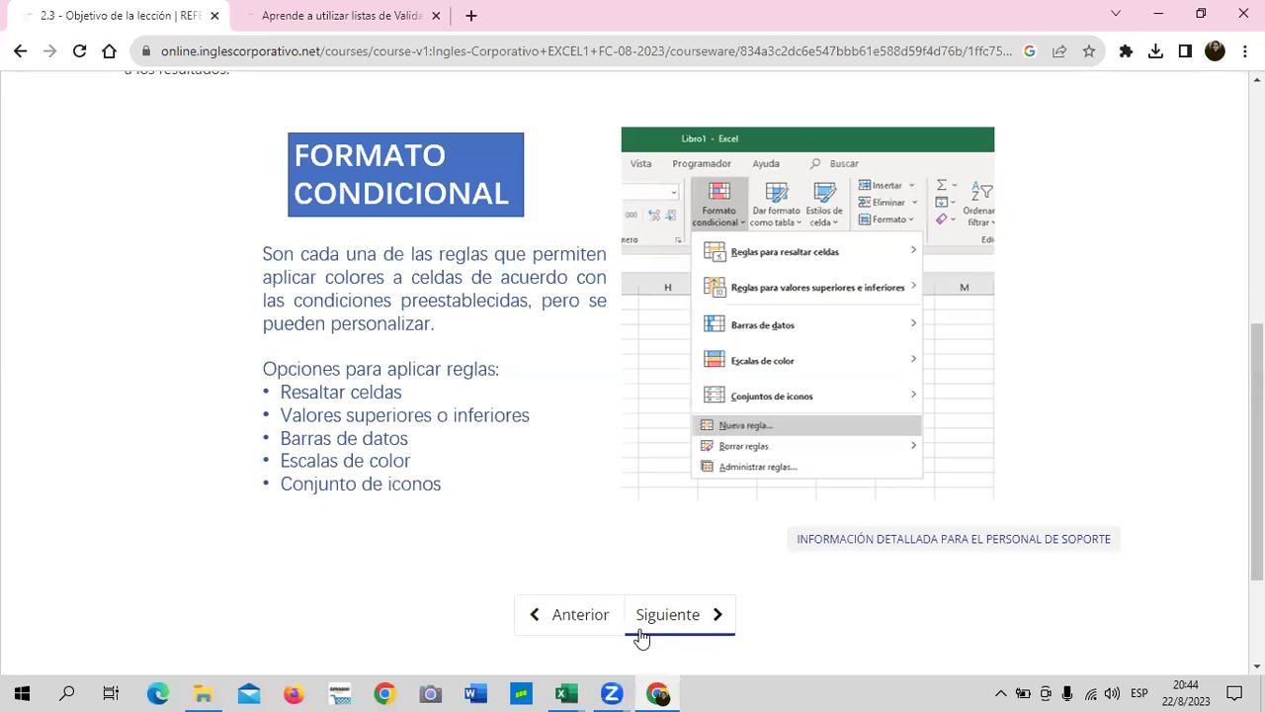
Advance to lesson 2.4 Formatos condicionales.
{"action": "left_click", "coordinate": [642, 634]}
{"action": "scroll", "coordinate": [723, 444], "scroll_direction": "down", "scroll_amount": 1}
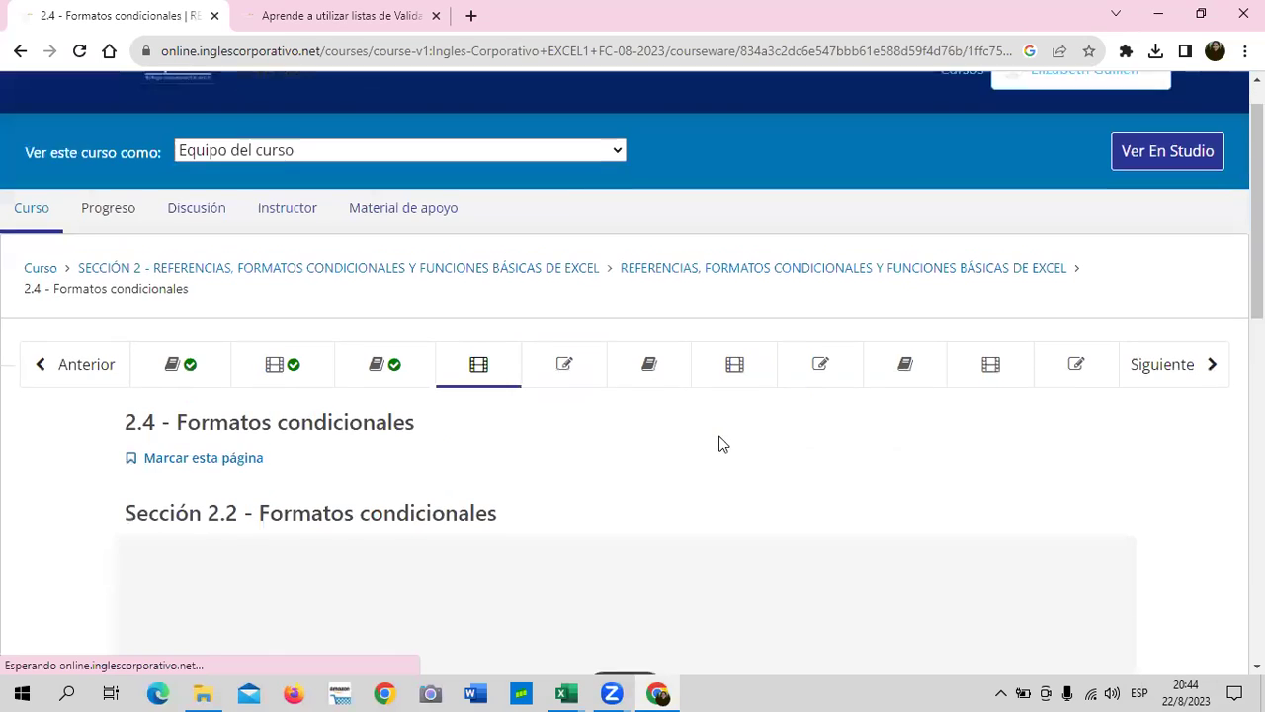
{"action": "scroll", "coordinate": [723, 444], "scroll_direction": "down", "scroll_amount": 2}
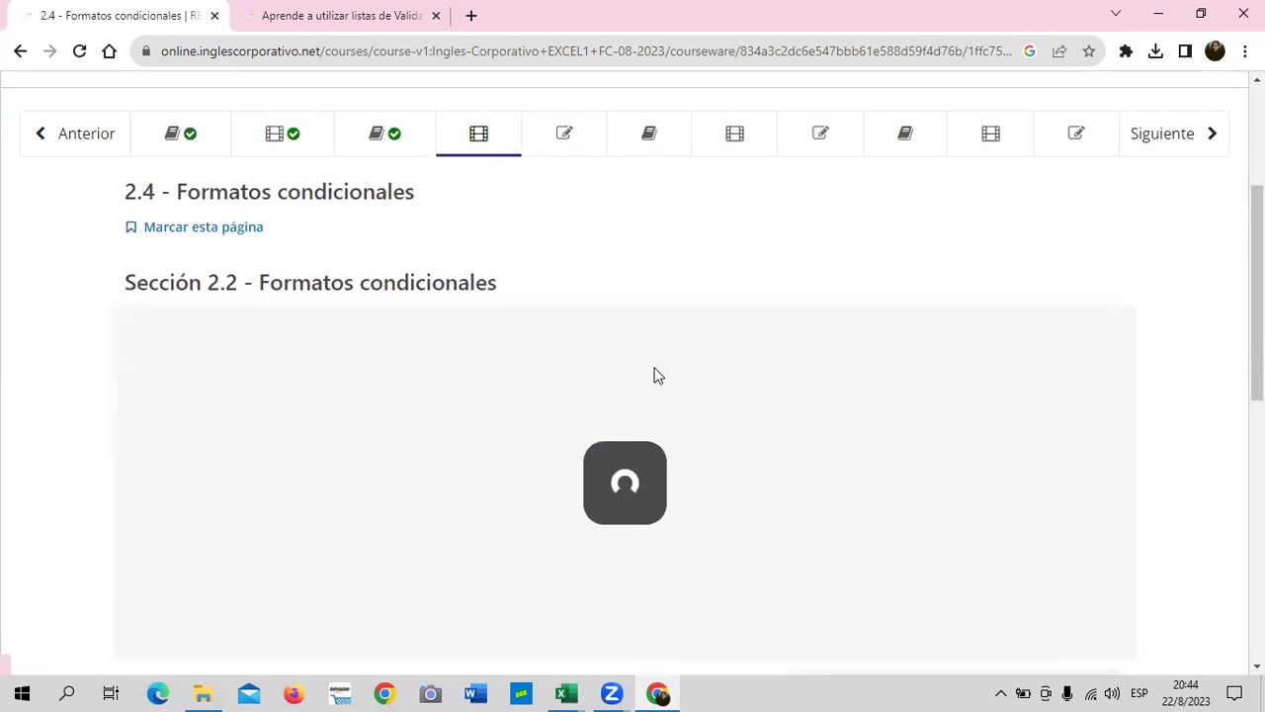
Reload the lesson 2.4 page using Volver a cargar.
{"action": "right_click", "coordinate": [718, 242]}
{"action": "left_click", "coordinate": [815, 293]}
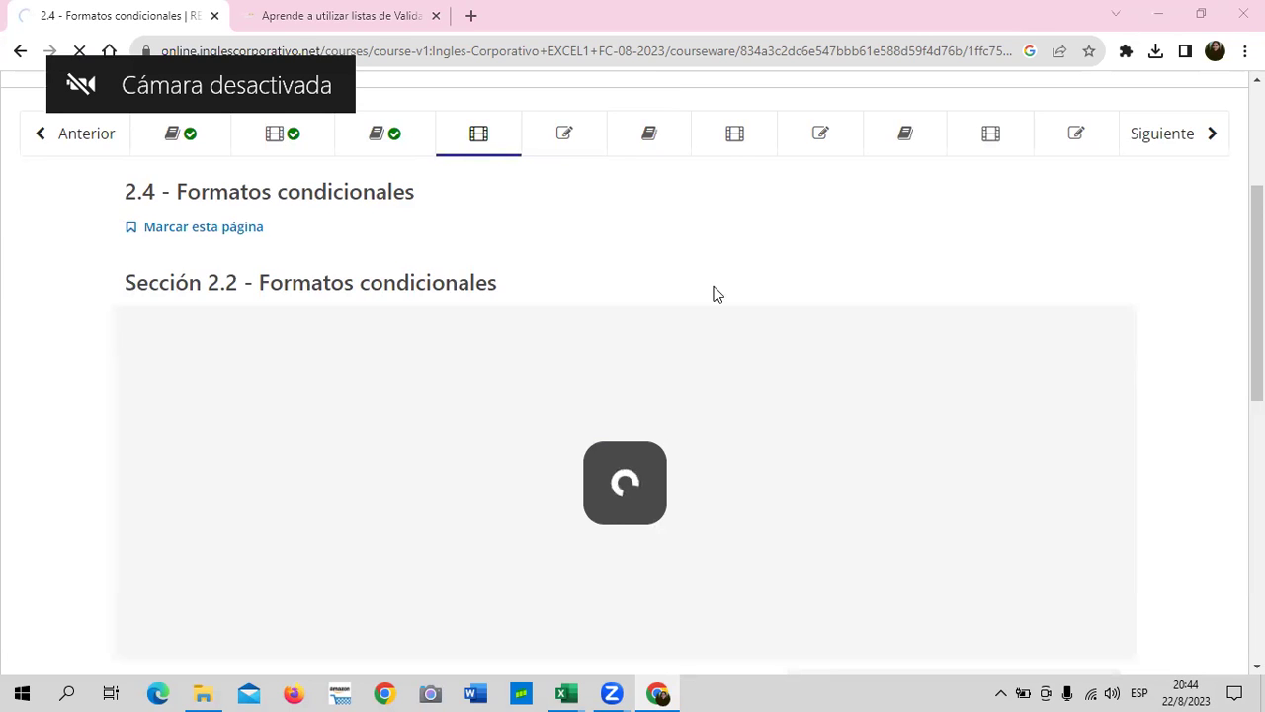
{"action": "scroll", "coordinate": [717, 293], "scroll_direction": "down", "scroll_amount": 1}
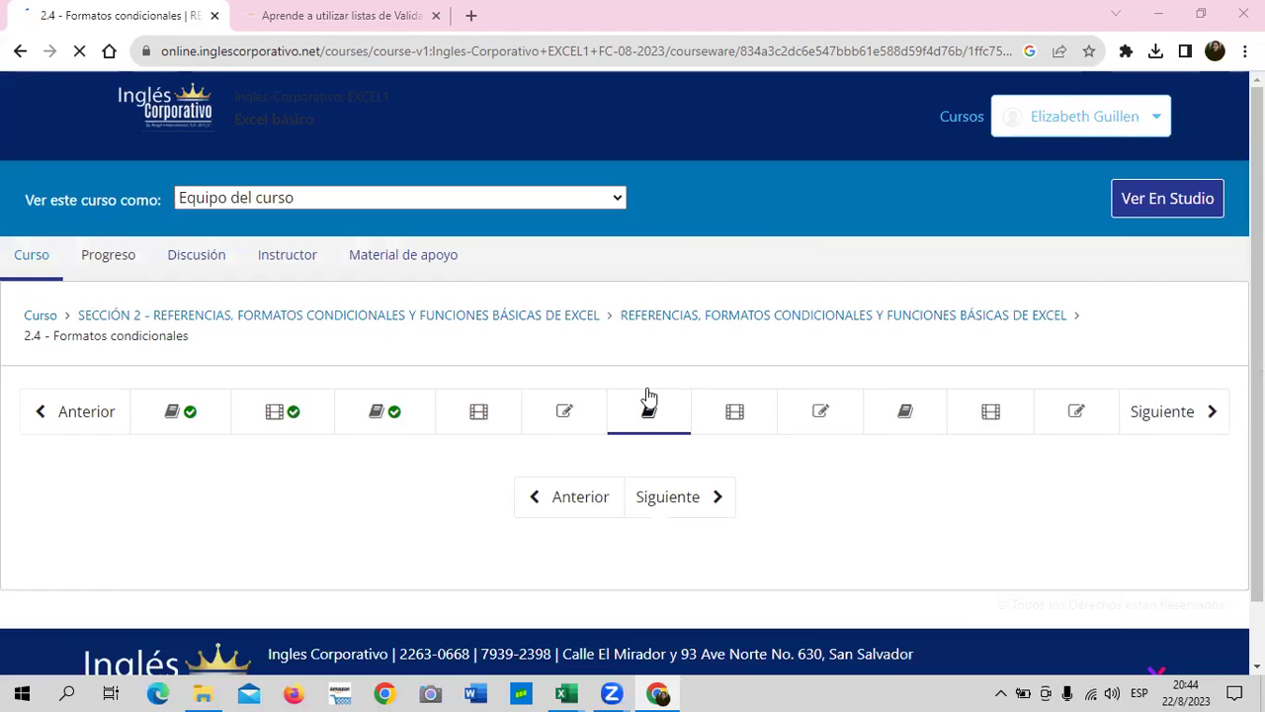
Play the 2.4 Formatos condicionales video until it ends at 6:12 of 6:13.
{"action": "scroll", "coordinate": [649, 396], "scroll_direction": "down", "scroll_amount": 4}
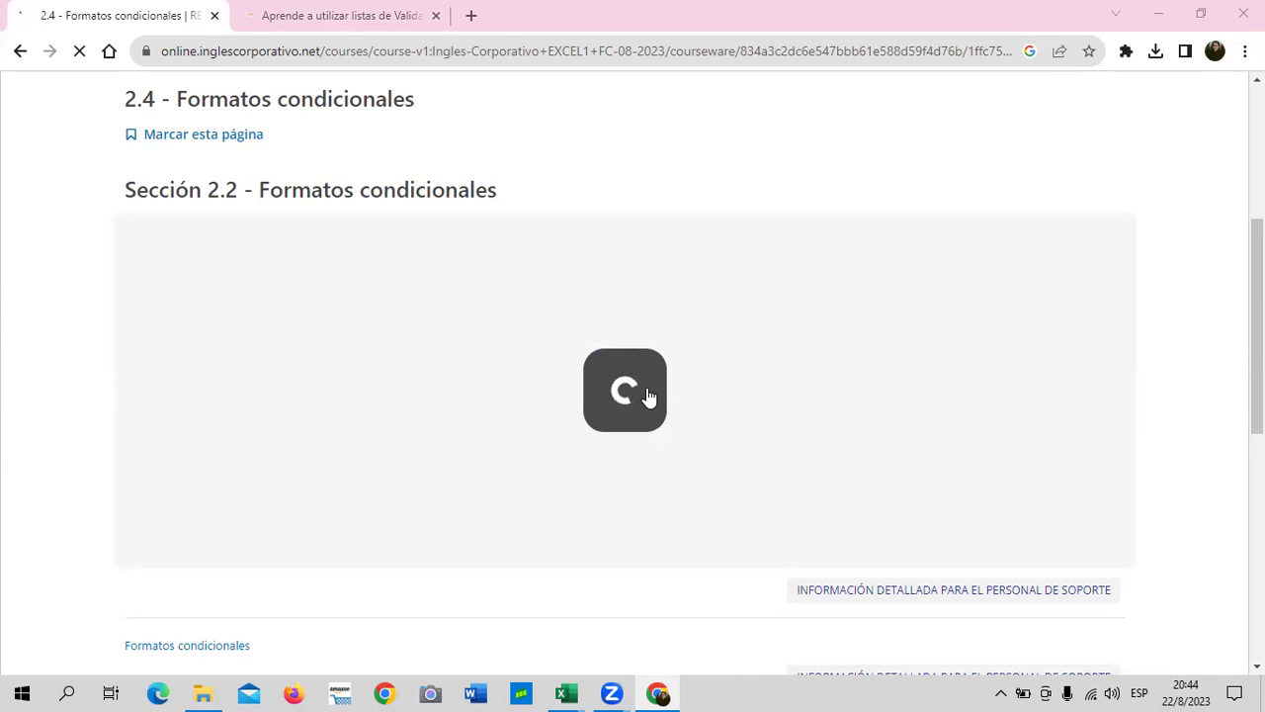
{"action": "scroll", "coordinate": [695, 457], "scroll_direction": "down", "scroll_amount": 2}
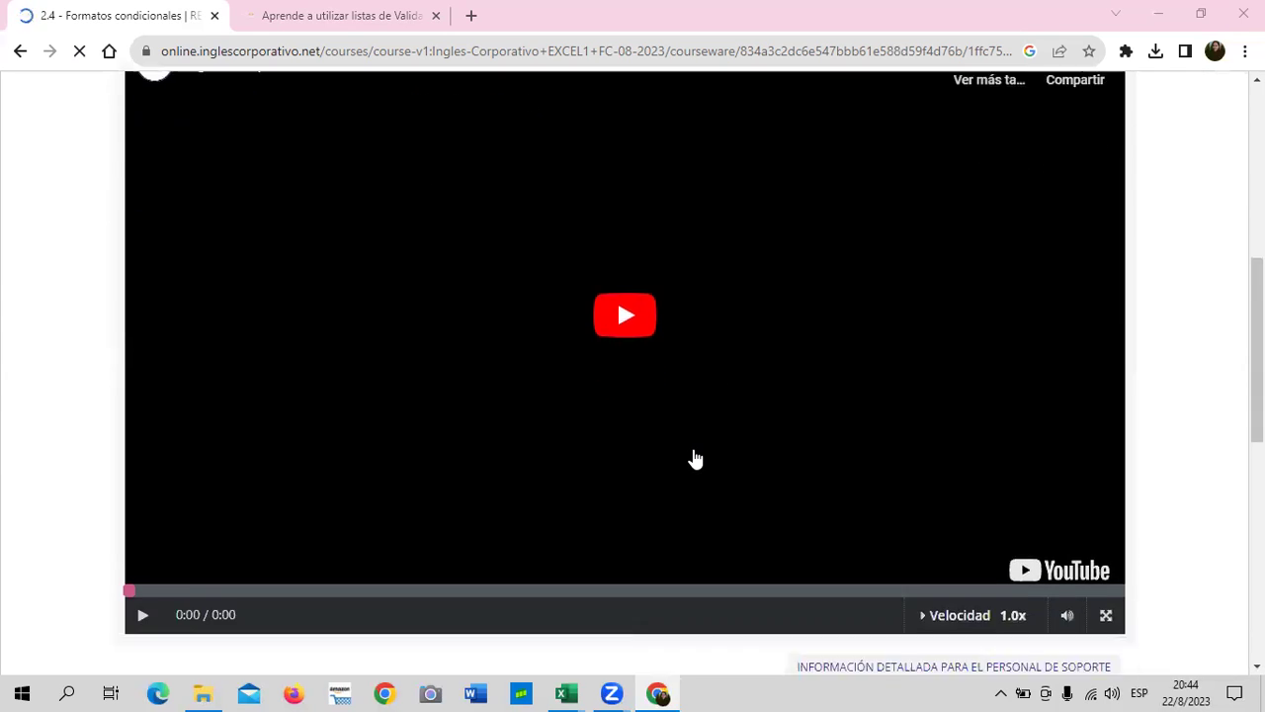
{"action": "scroll", "coordinate": [695, 458], "scroll_direction": "down", "scroll_amount": 1}
{"action": "left_click", "coordinate": [142, 529]}
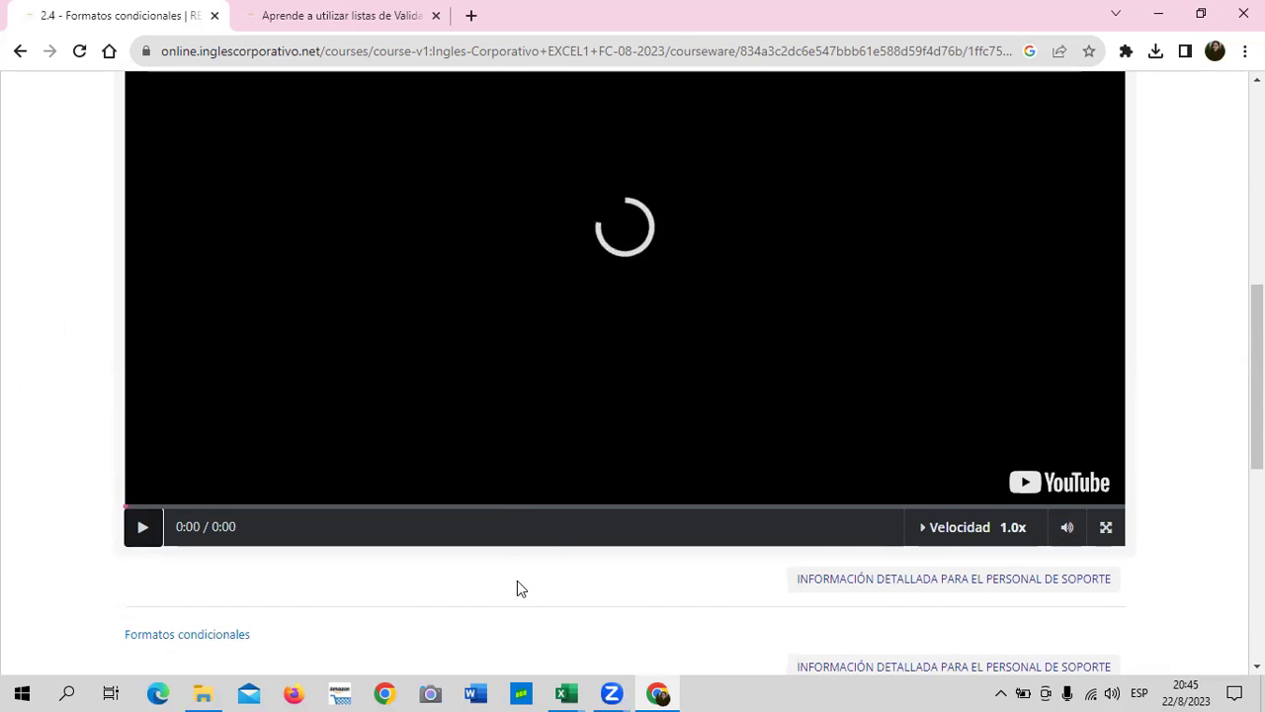
{"action": "scroll", "coordinate": [517, 580], "scroll_direction": "up", "scroll_amount": 1}
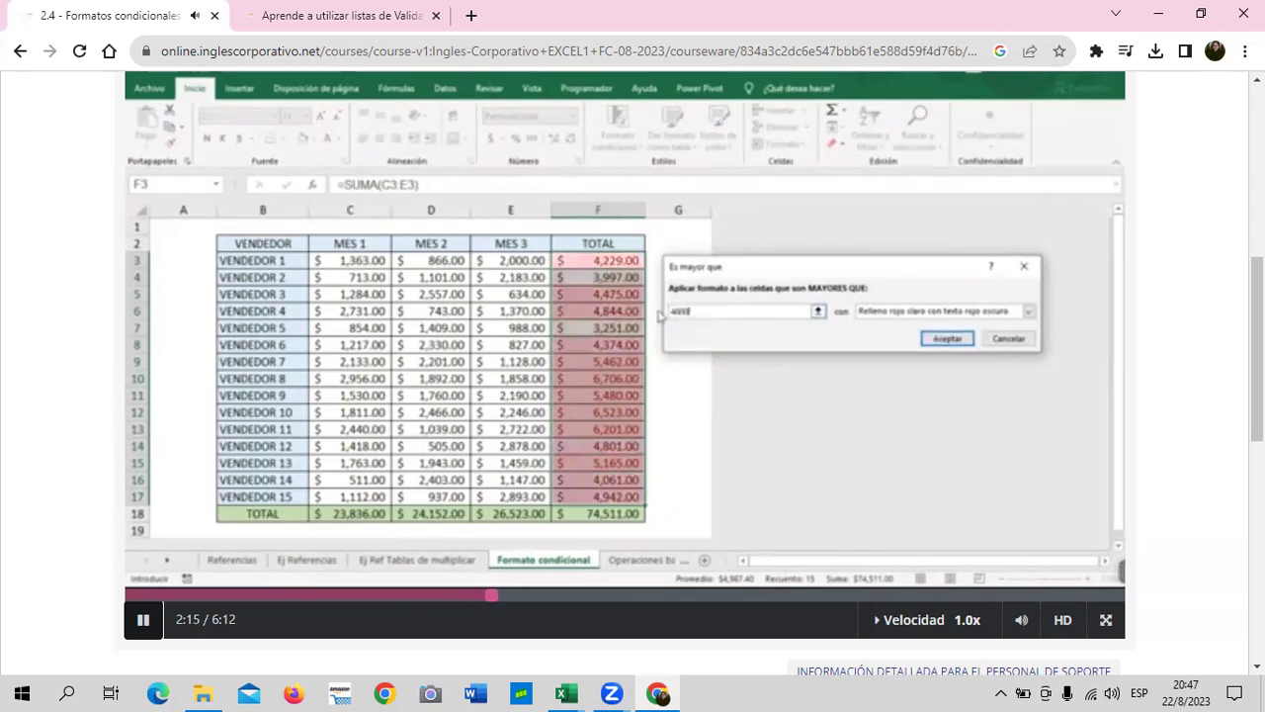
{"action": "mouse_move", "coordinate": [625, 297]}
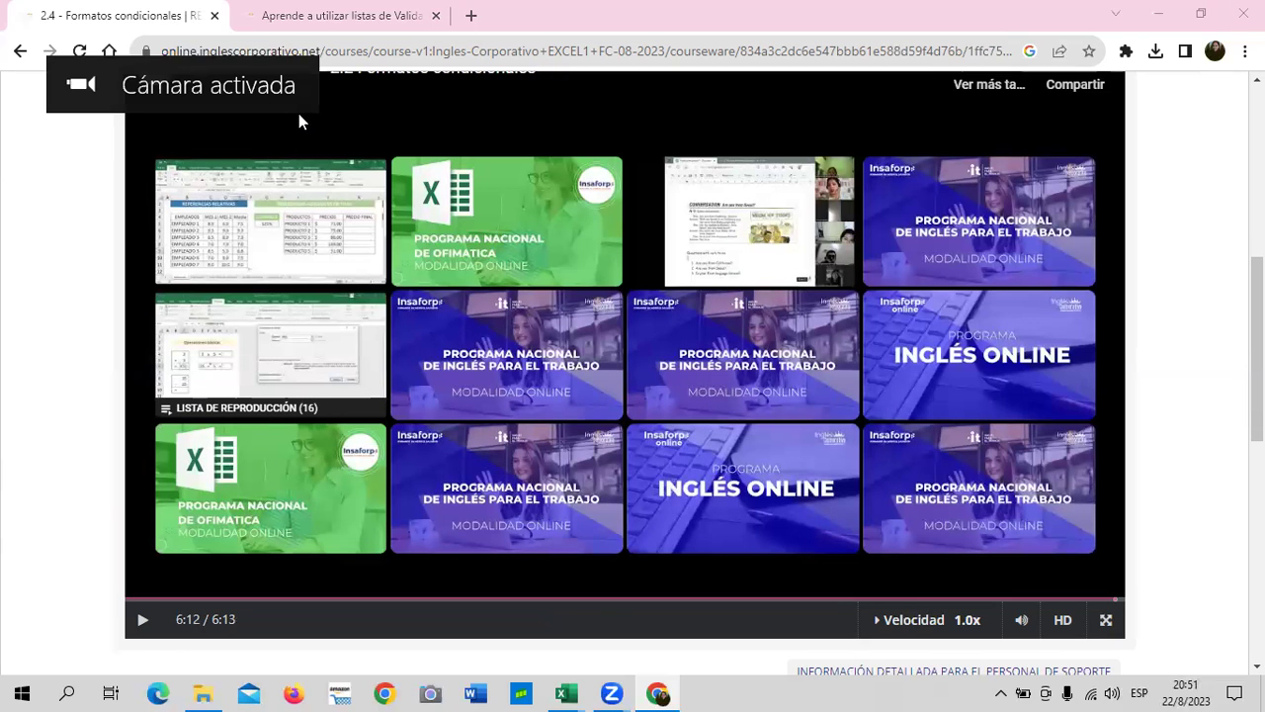
{"action": "mouse_move", "coordinate": [743, 488]}
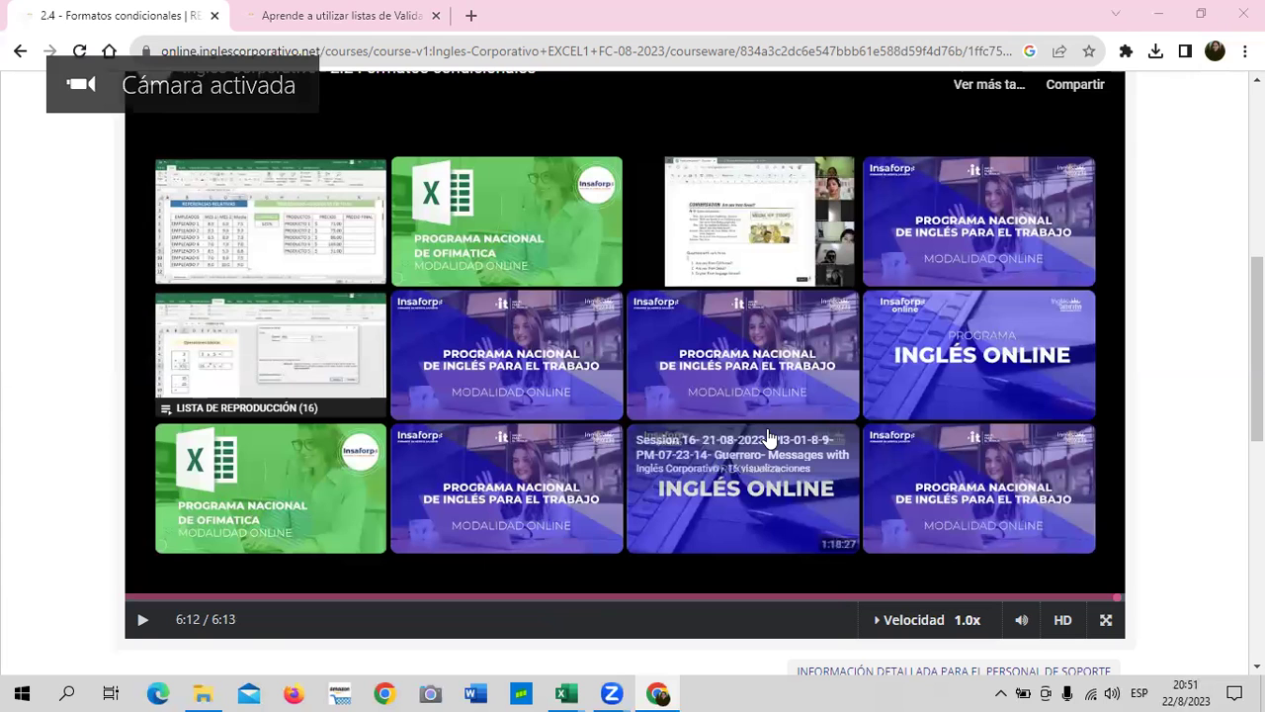
{"action": "scroll", "coordinate": [751, 445], "scroll_direction": "up", "scroll_amount": 2}
{"action": "scroll", "coordinate": [743, 447], "scroll_direction": "down", "scroll_amount": 2}
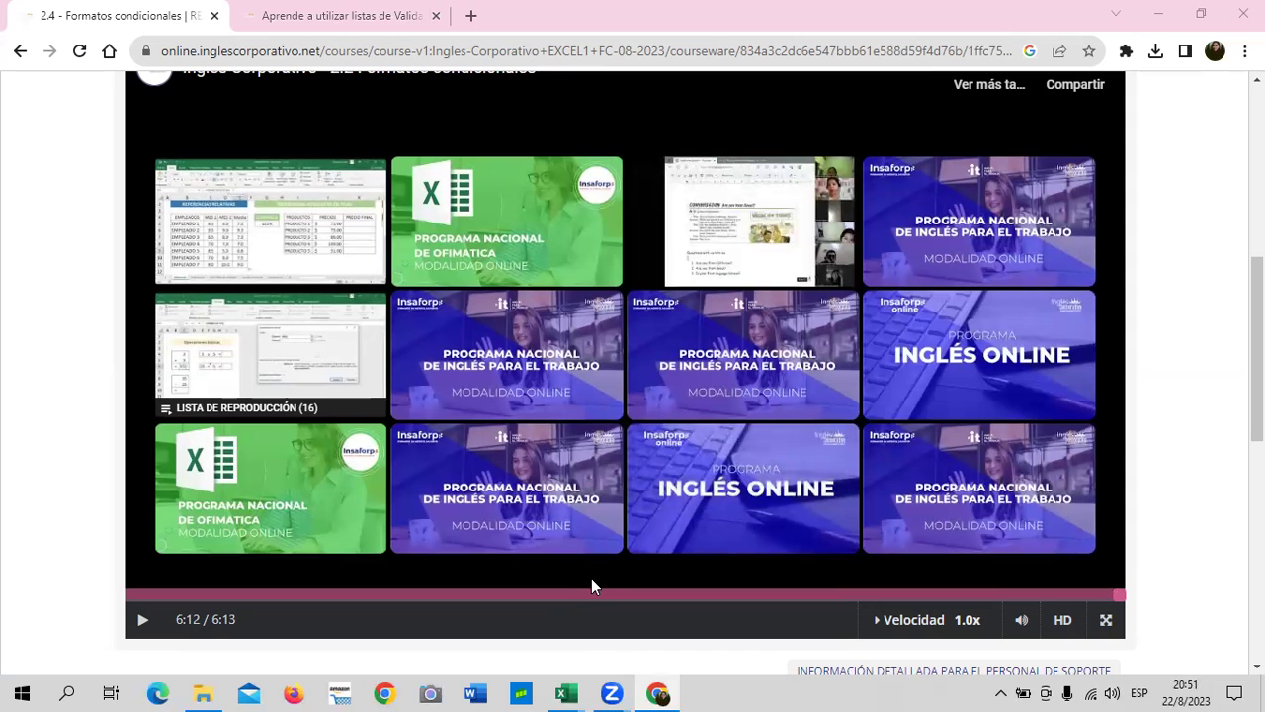
{"action": "mouse_move", "coordinate": [566, 693]}
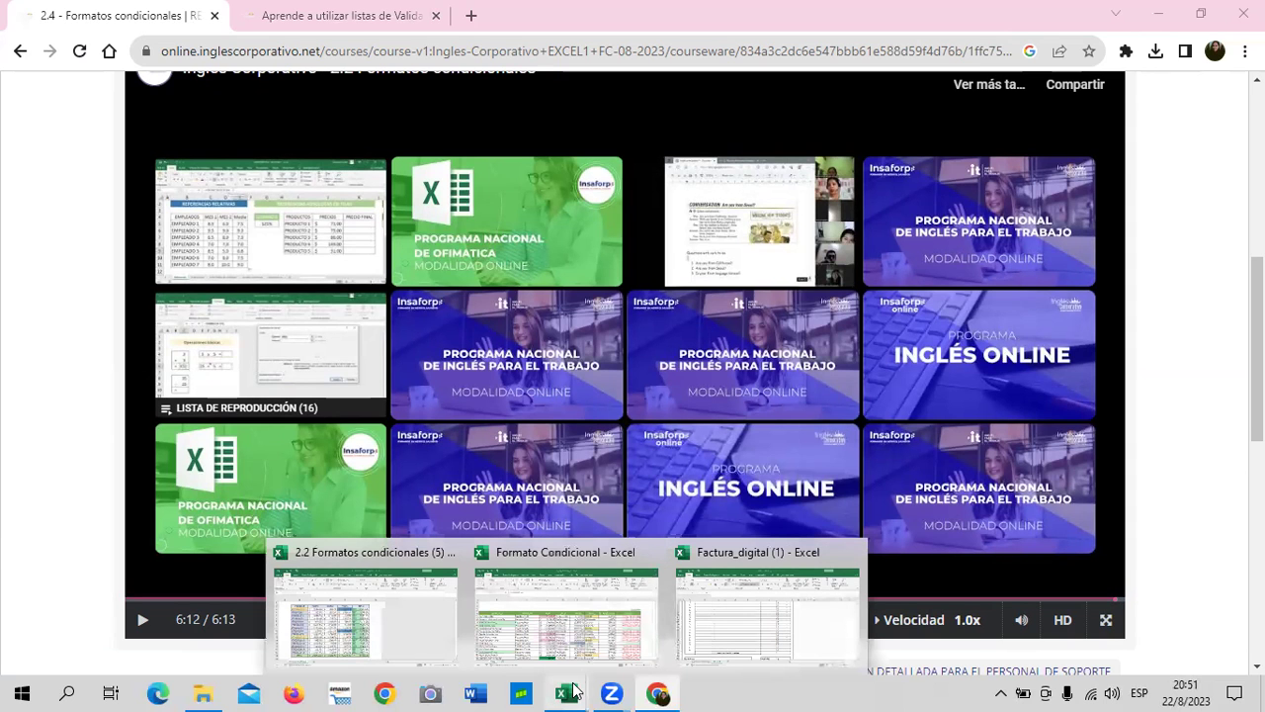
Back in Excel, review the Estado formulas, then delete the results in H5:H36.
{"action": "left_click", "coordinate": [495, 627]}
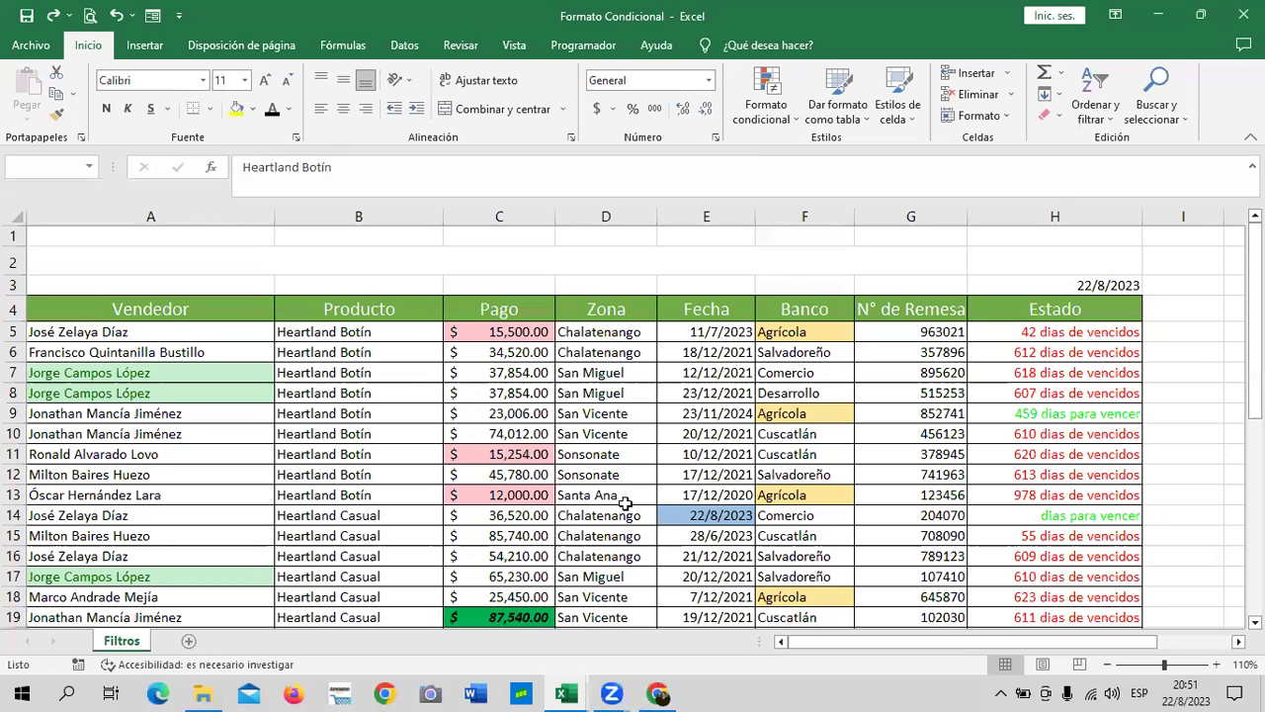
{"action": "left_click", "coordinate": [1080, 336]}
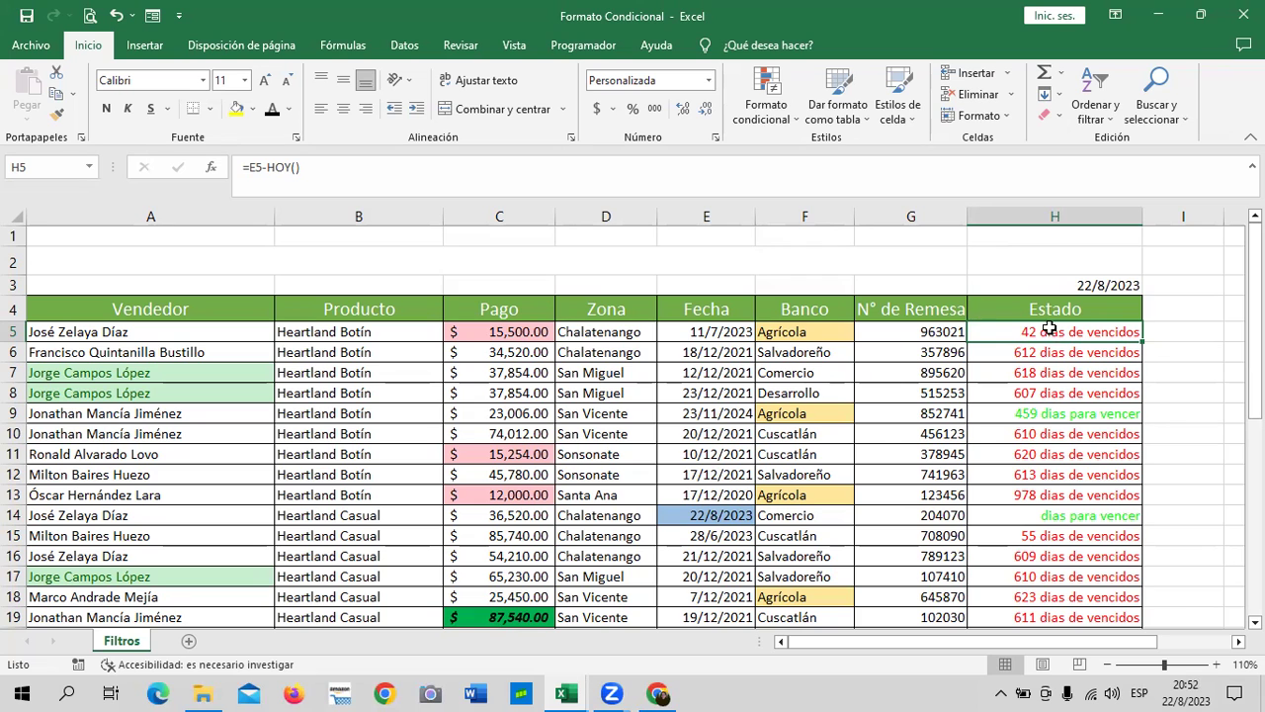
{"action": "left_click", "coordinate": [1051, 420]}
{"action": "left_click", "coordinate": [1048, 522]}
{"action": "mouse_move", "coordinate": [1027, 336]}
{"action": "left_mouse_down"}
{"action": "mouse_move", "coordinate": [1036, 689]}
{"action": "mouse_move", "coordinate": [1036, 583]}
{"action": "left_mouse_up"}
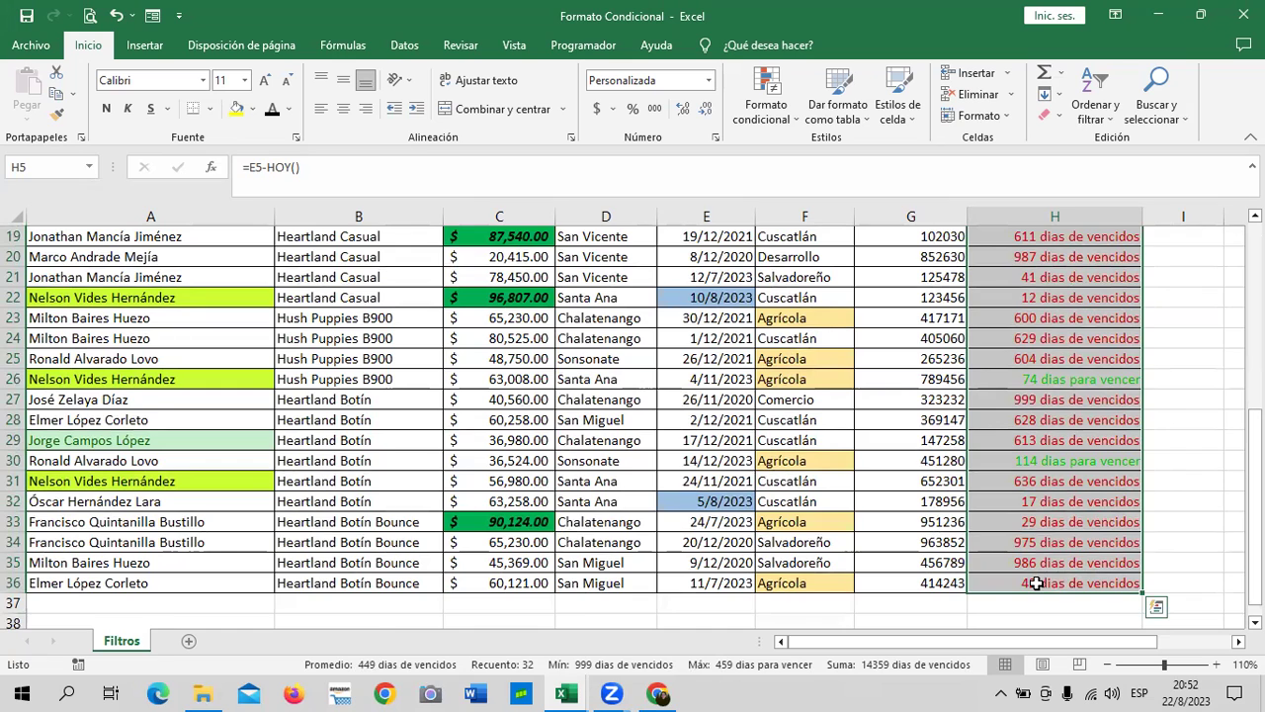
{"action": "key", "text": "Delete"}
Delete the =HOY() date 22/8/2023 from cell H3, leaving it blank.
{"action": "left_click", "coordinate": [1176, 436]}
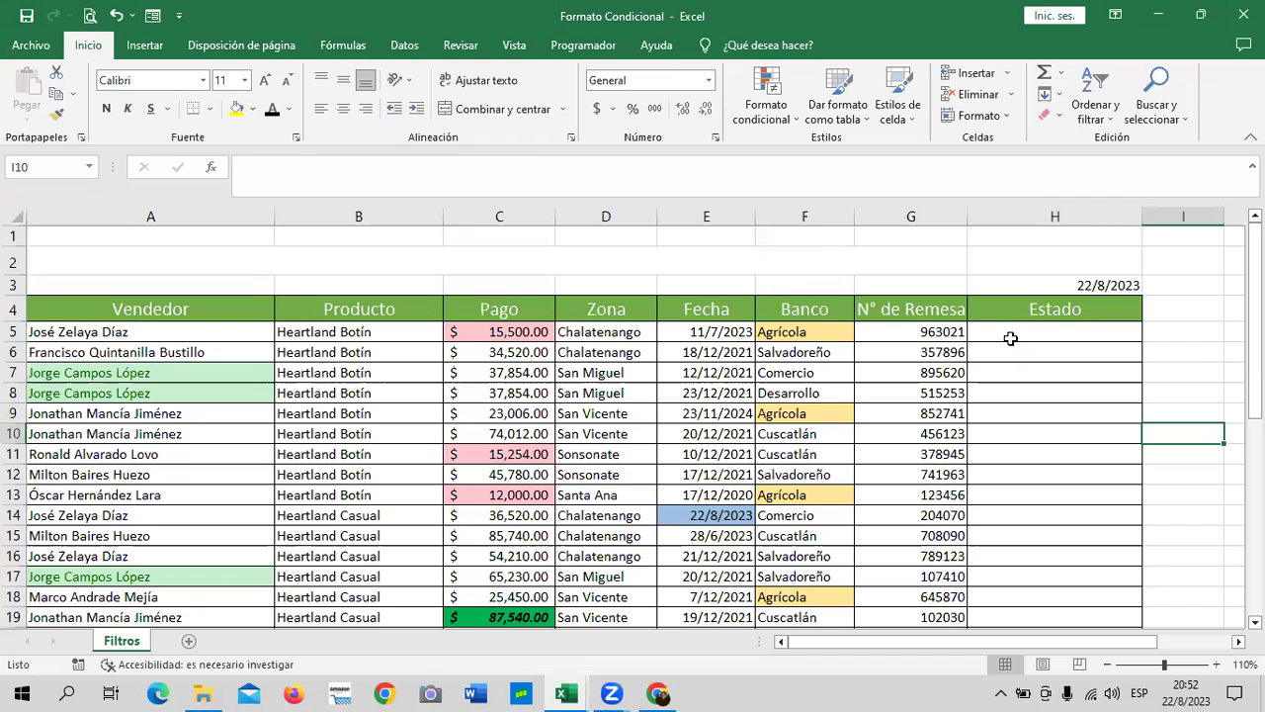
{"action": "left_click", "coordinate": [1076, 333]}
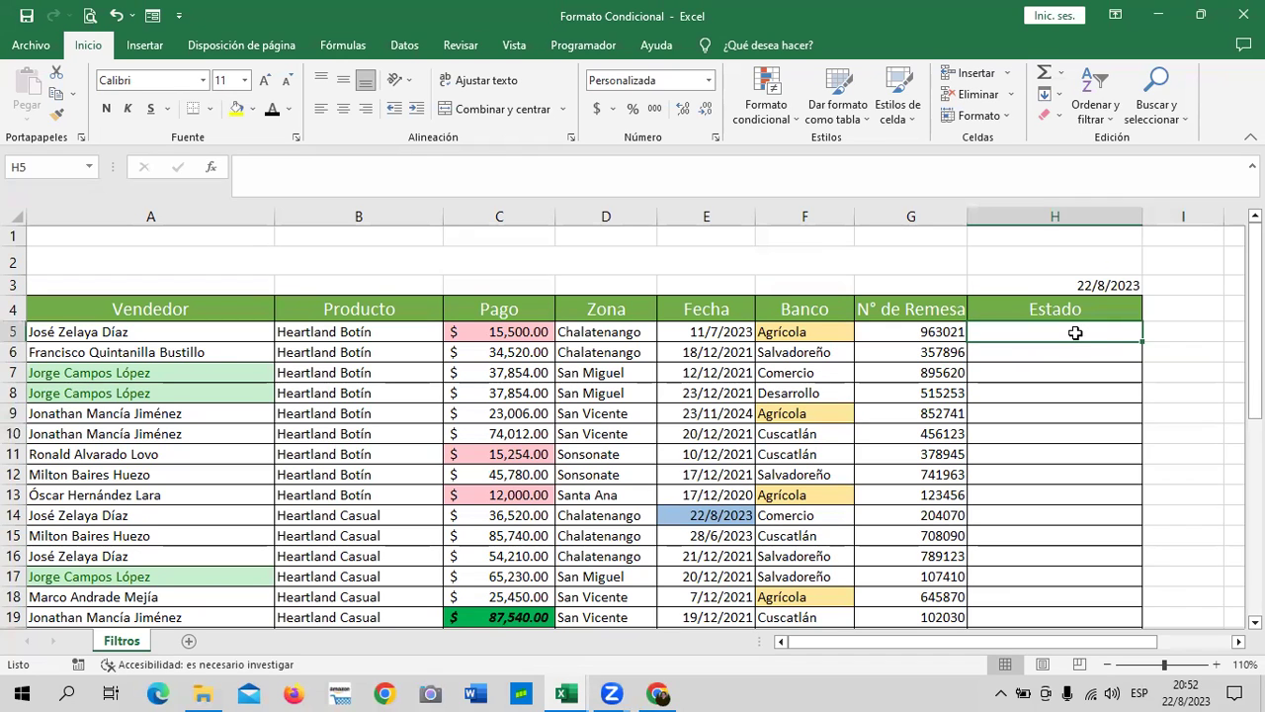
{"action": "left_click", "coordinate": [1064, 284]}
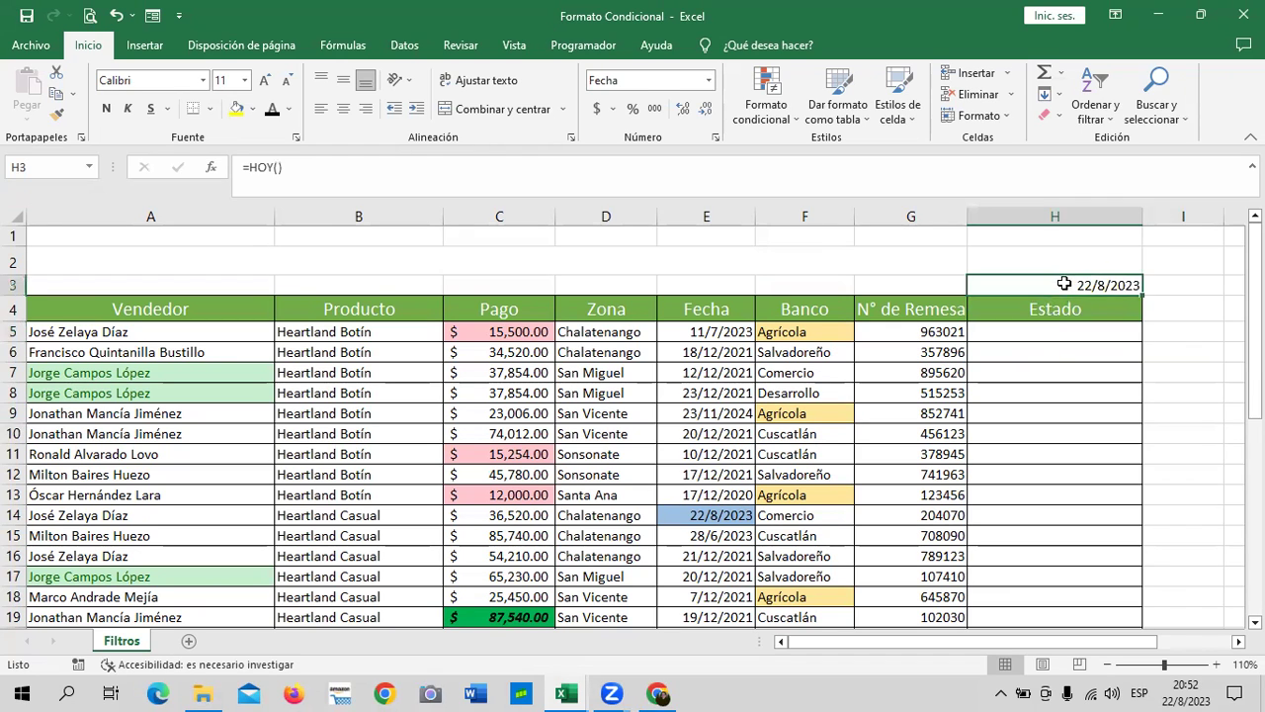
{"action": "left_click", "coordinate": [1121, 426]}
{"action": "key", "text": "Down"}
{"action": "key", "text": "Down"}
{"action": "left_click", "coordinate": [1042, 285]}
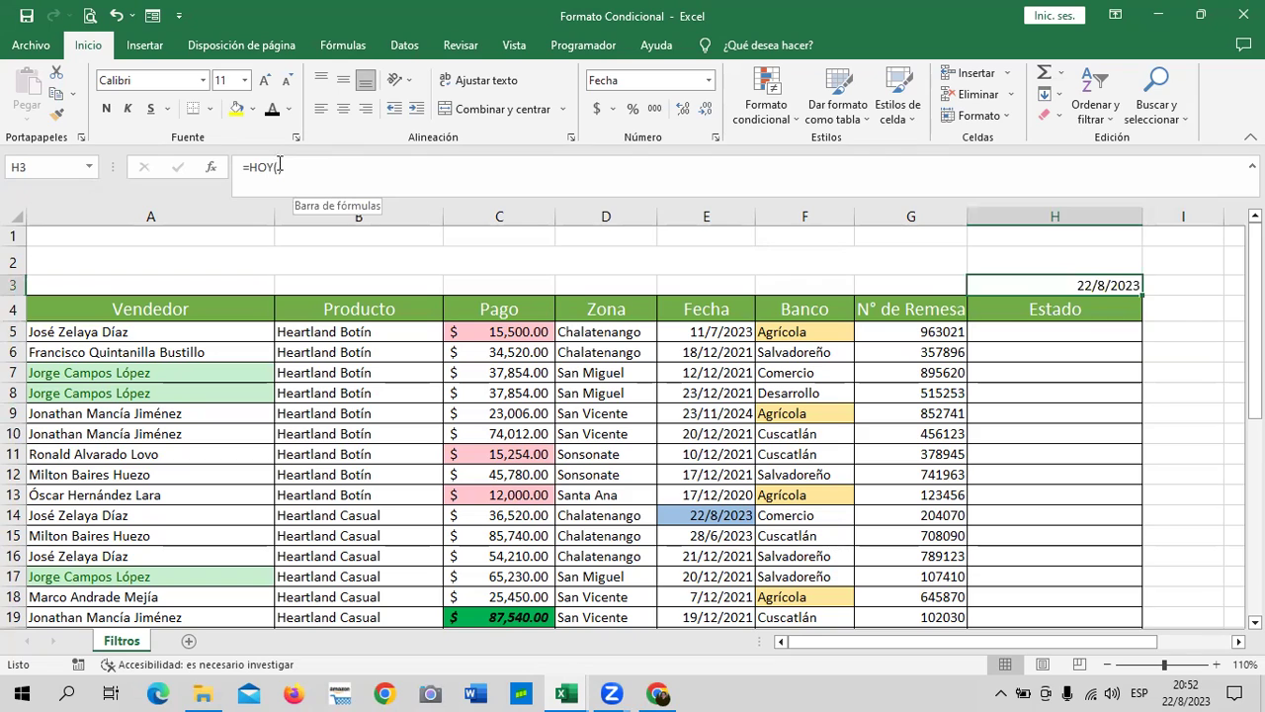
{"action": "left_click", "coordinate": [1056, 405]}
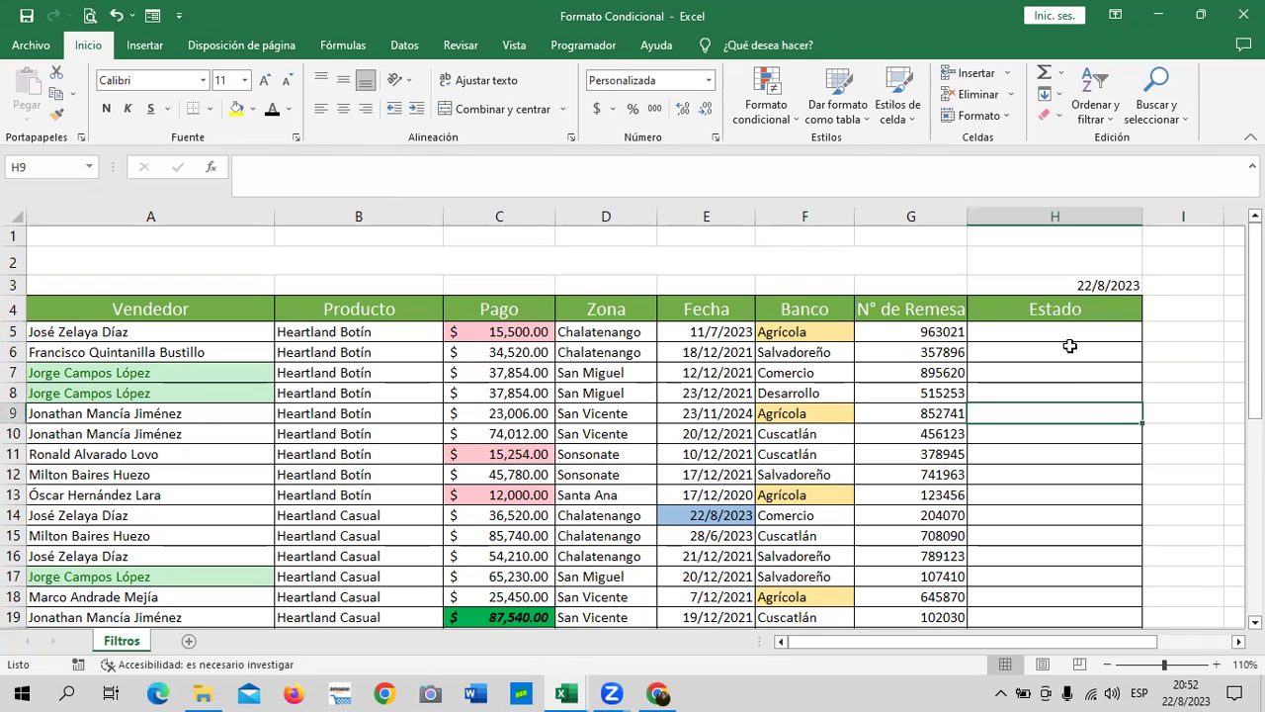
{"action": "left_click", "coordinate": [1022, 282]}
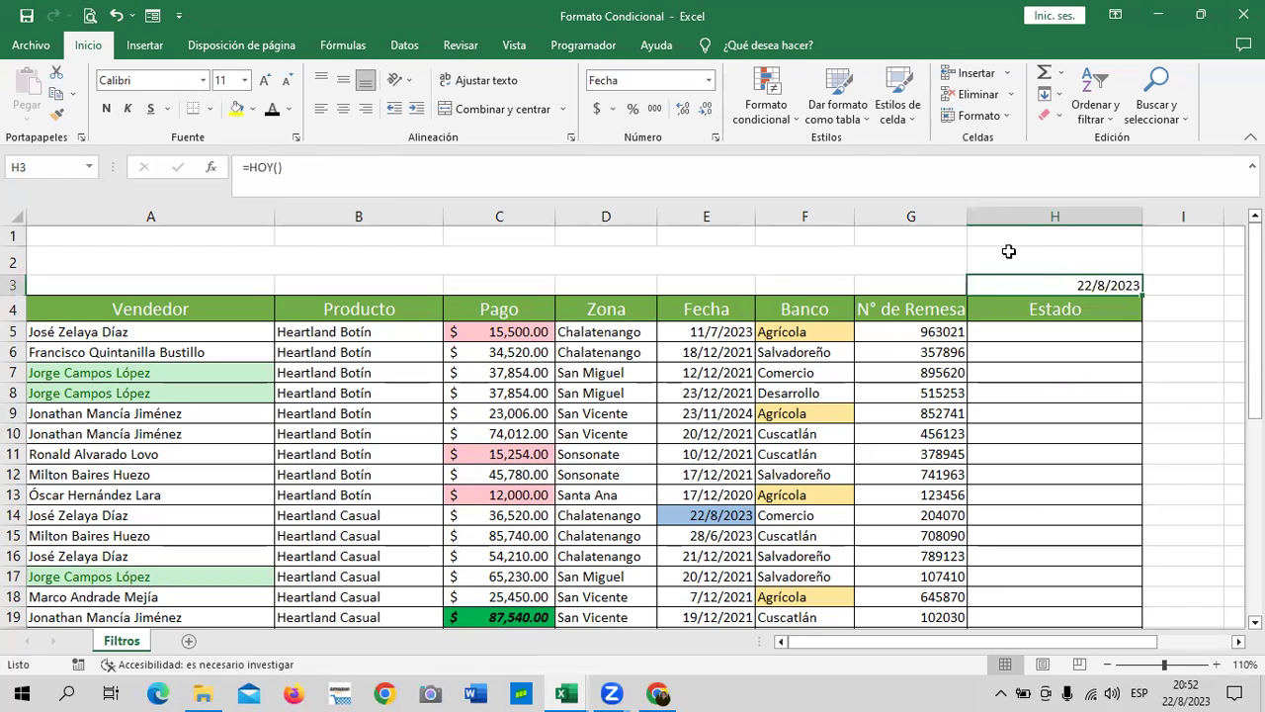
{"action": "key", "text": "Delete"}
{"action": "left_click", "coordinate": [1075, 462]}
{"action": "left_click", "coordinate": [1008, 353]}
{"action": "left_click", "coordinate": [1030, 285]}
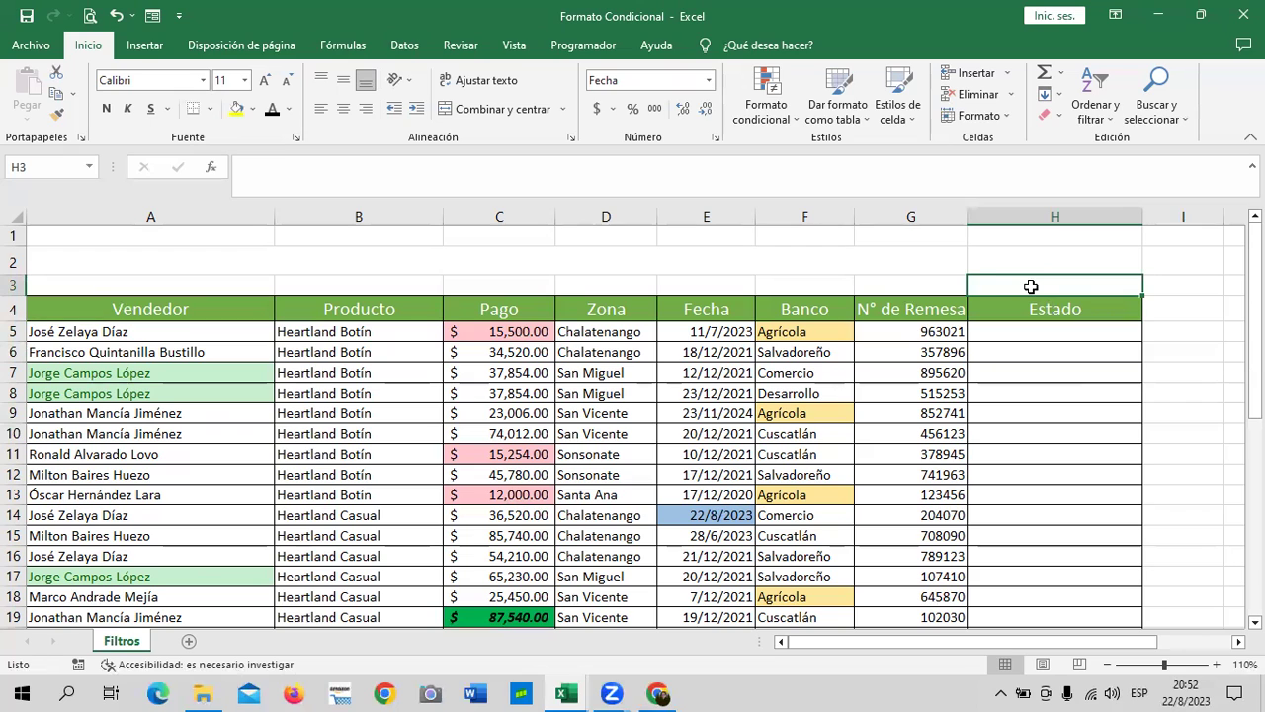
Enter =HOY() in H3 so it shows 22/8/2023 again, then check the Estado cells.
{"action": "type", "text": "=HOY"}
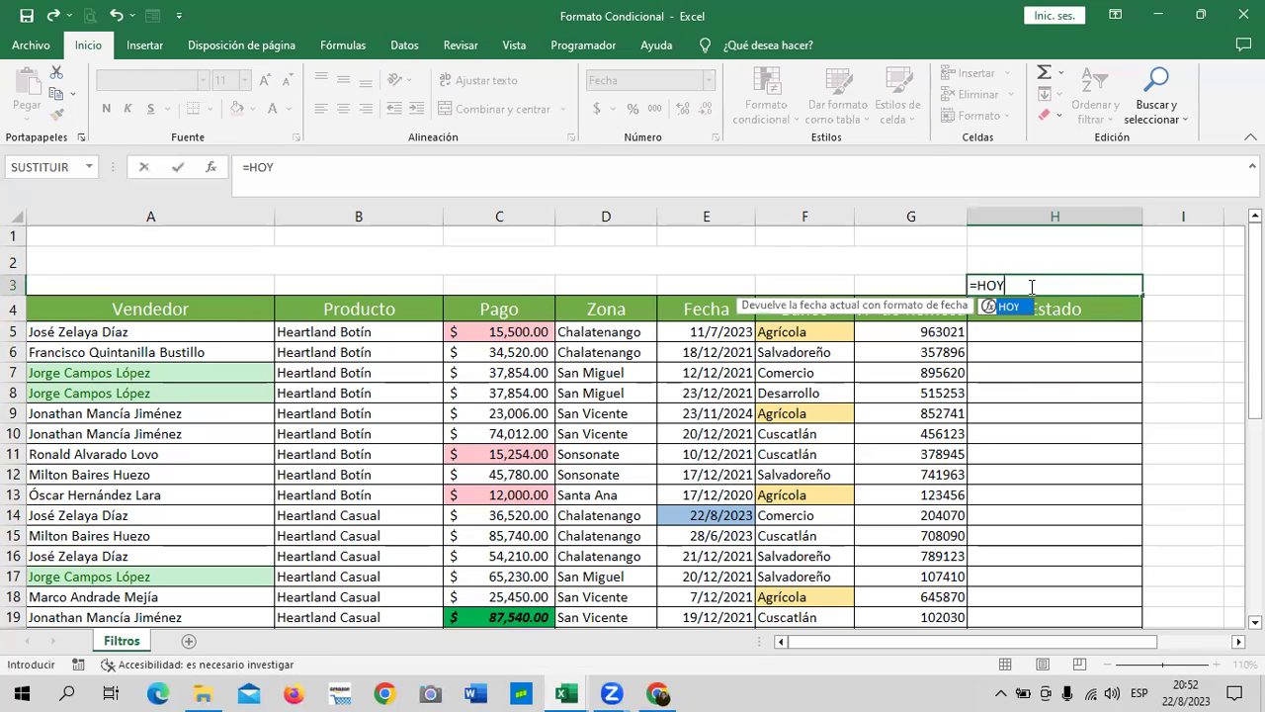
{"action": "type", "text": "()"}
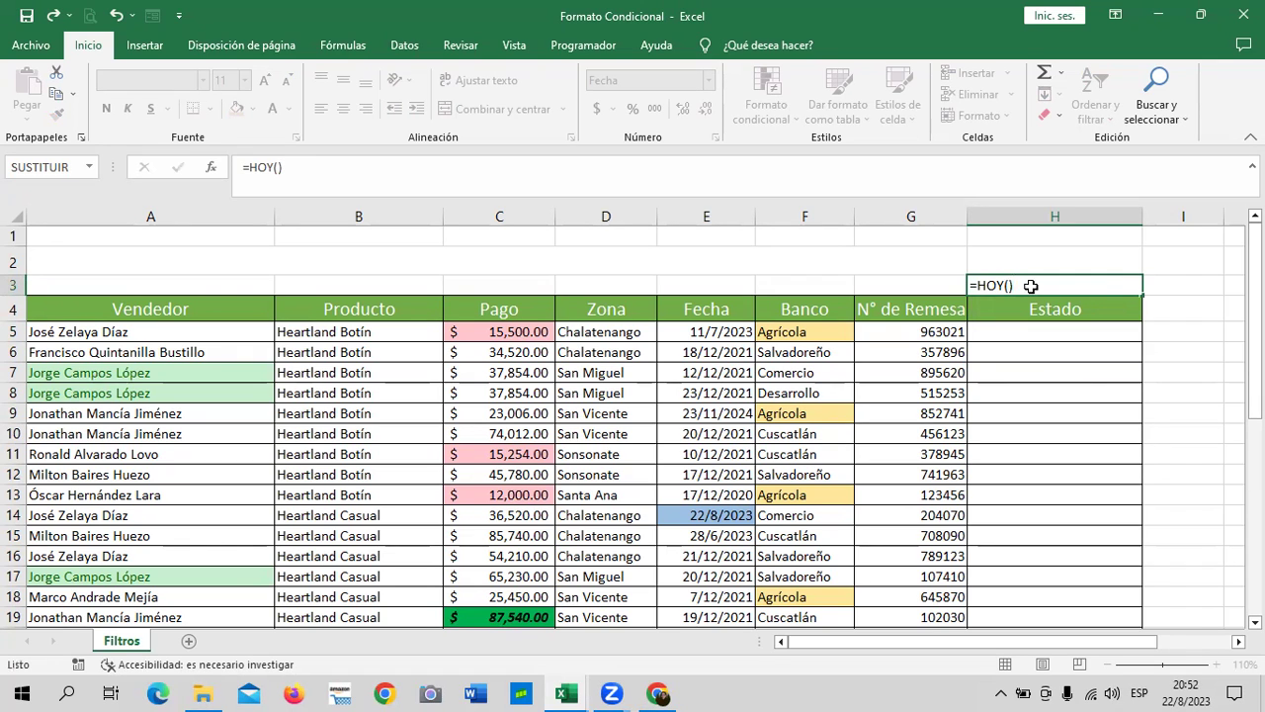
{"action": "key", "text": "Return"}
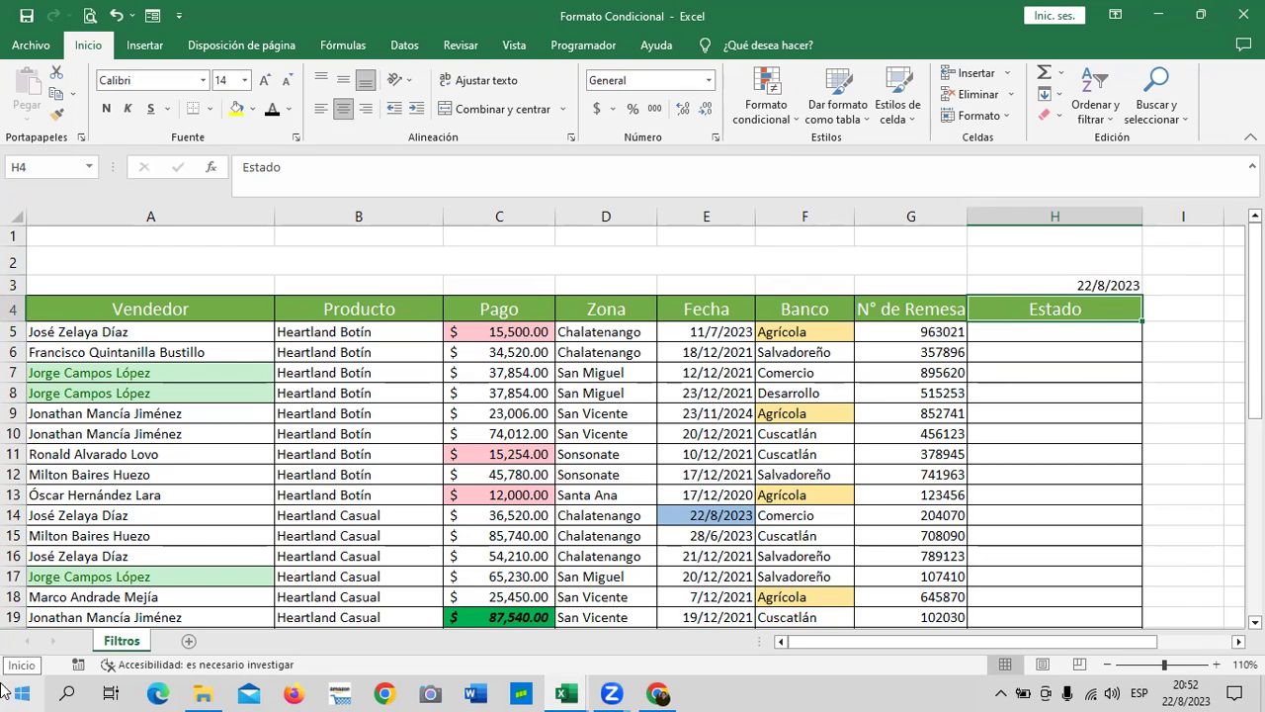
{"action": "left_click", "coordinate": [1088, 287]}
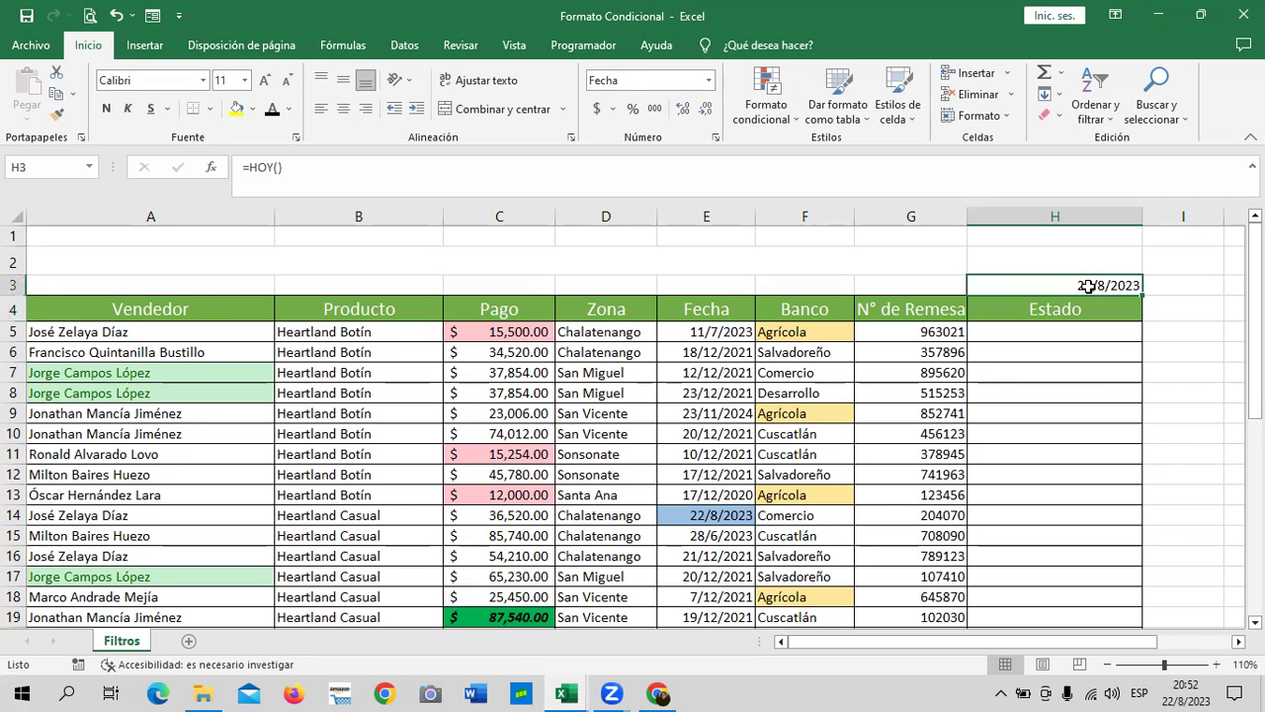
{"action": "left_click", "coordinate": [1095, 441]}
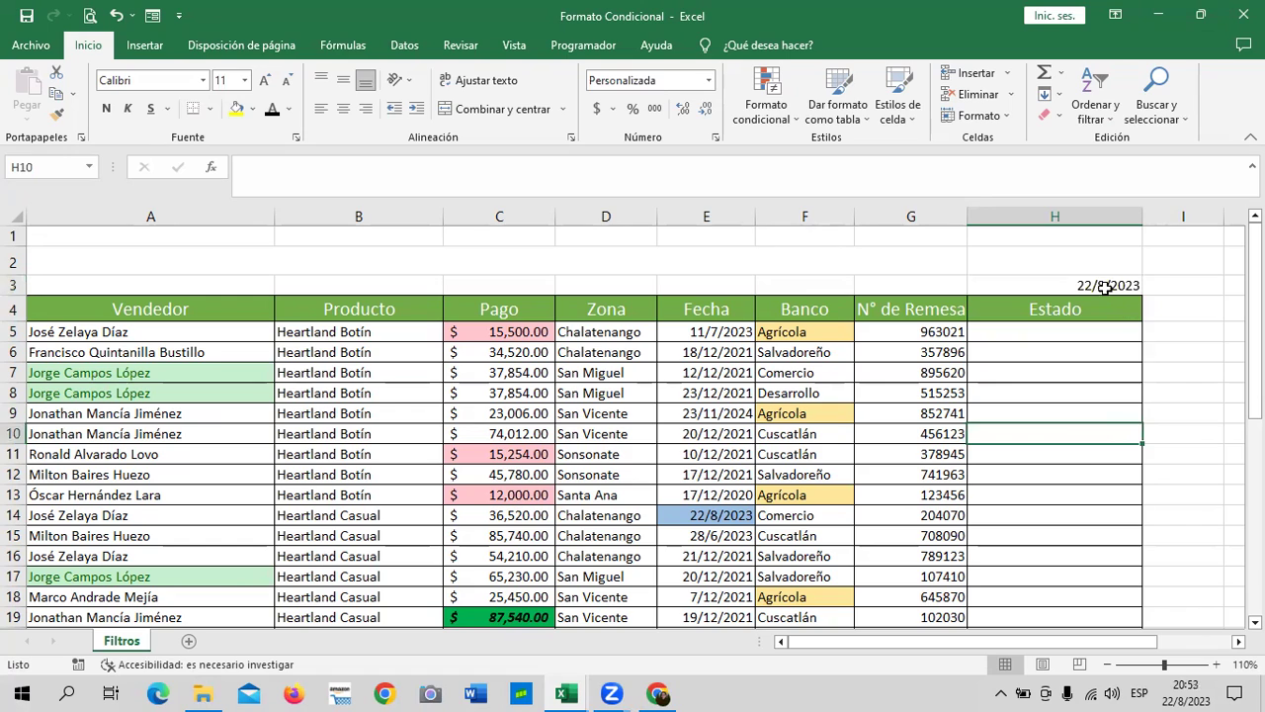
{"action": "left_click", "coordinate": [1098, 286]}
{"action": "left_click", "coordinate": [1084, 437]}
{"action": "left_click", "coordinate": [1043, 321]}
{"action": "left_click", "coordinate": [1039, 336]}
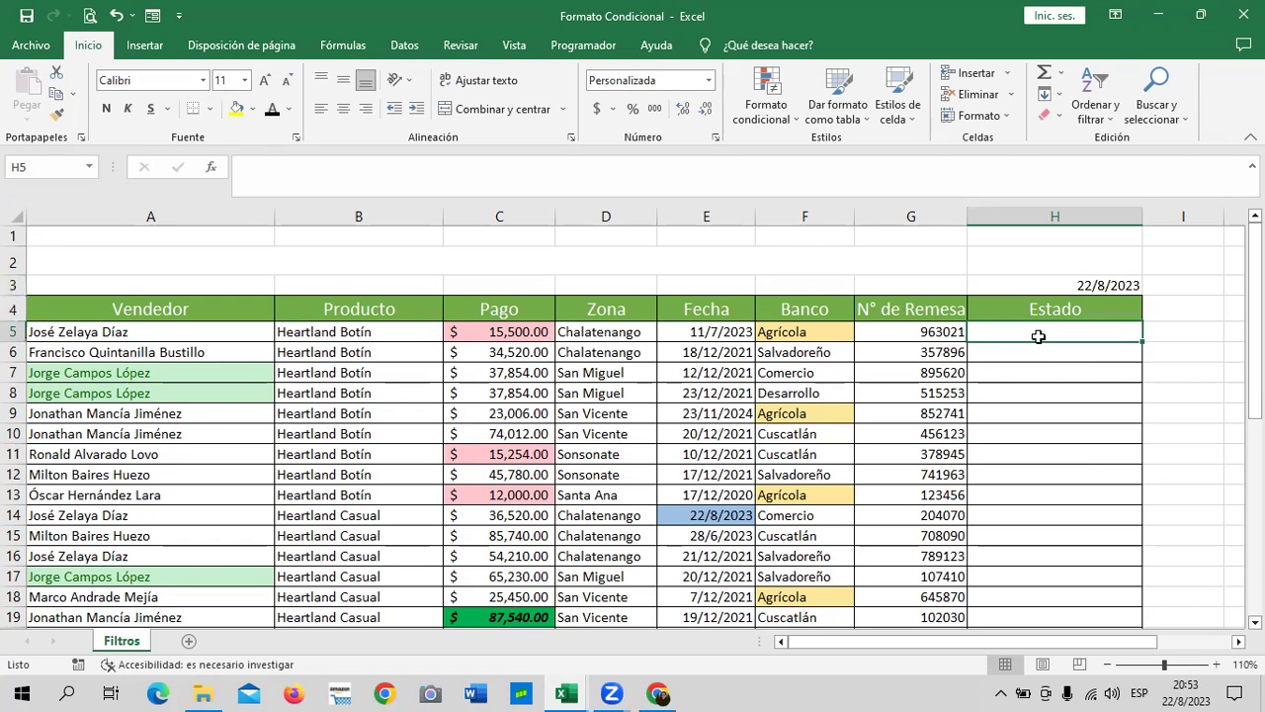
{"action": "left_click", "coordinate": [1086, 413]}
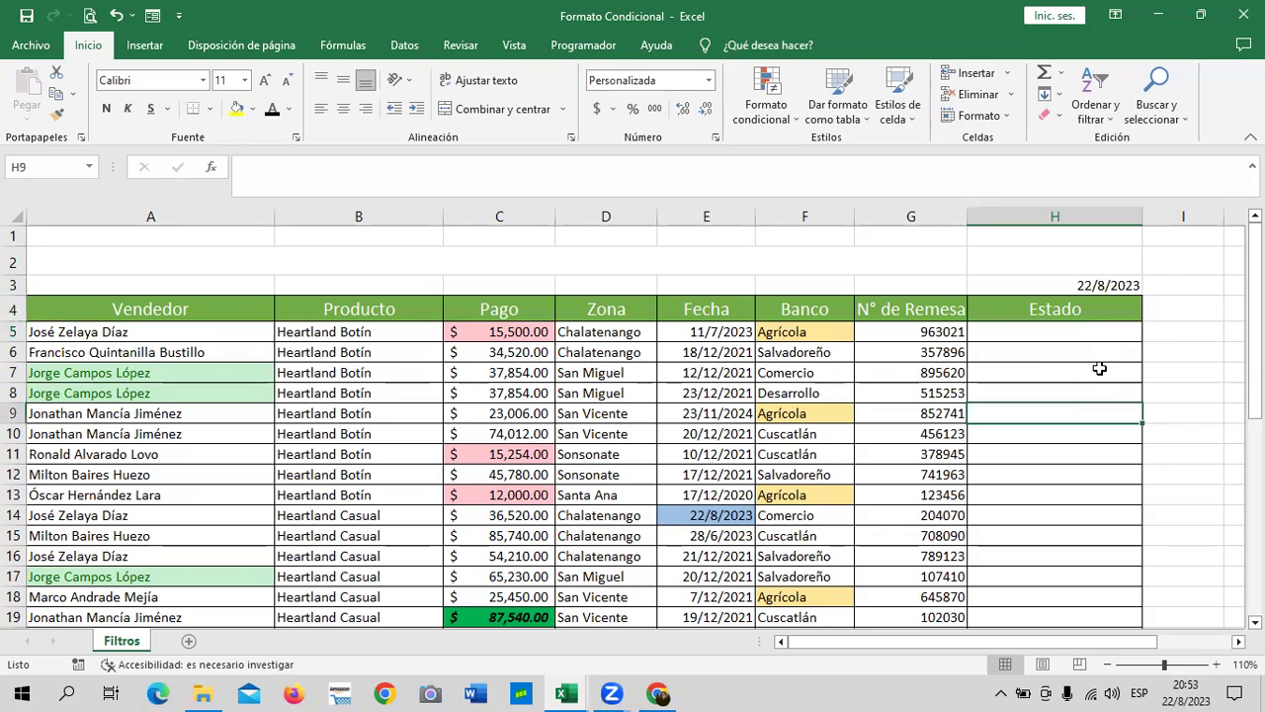
Apply the General number format to the Estado range H5:H36.
{"action": "left_click_drag", "start_coordinate": [1087, 327], "coordinate": [1053, 689]}
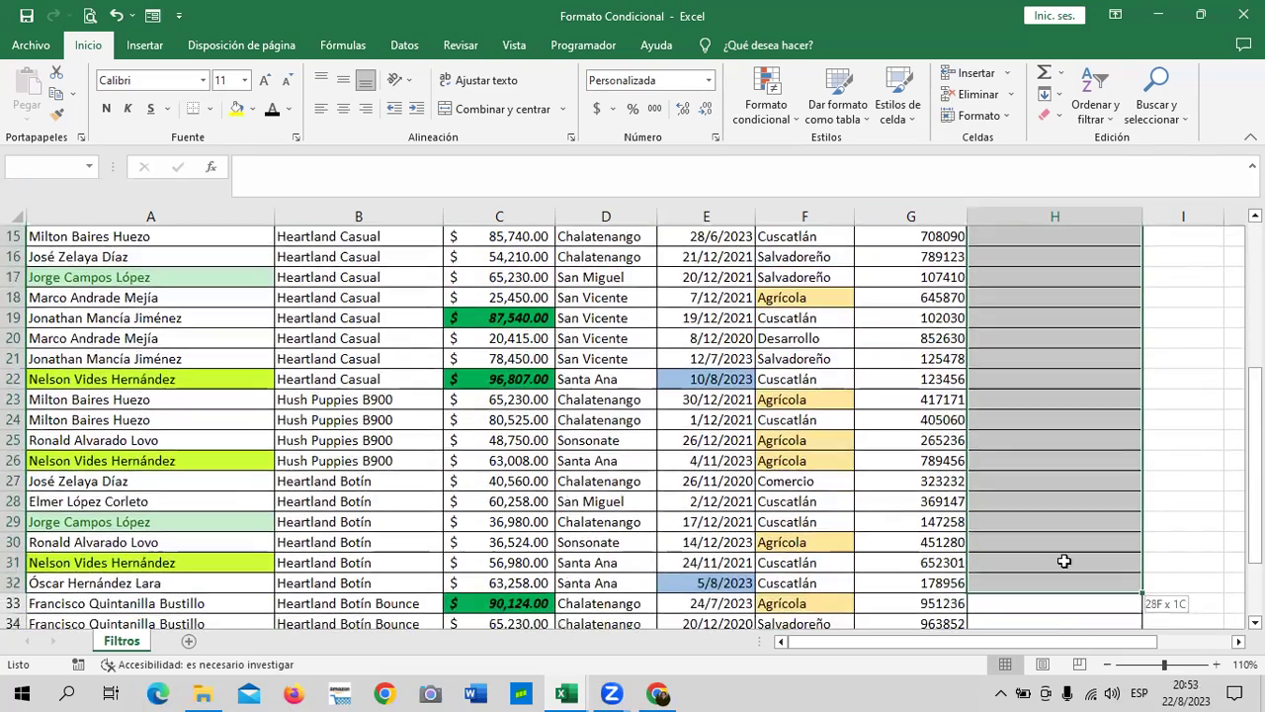
{"action": "left_click_drag", "start_coordinate": [1053, 689], "coordinate": [1052, 586]}
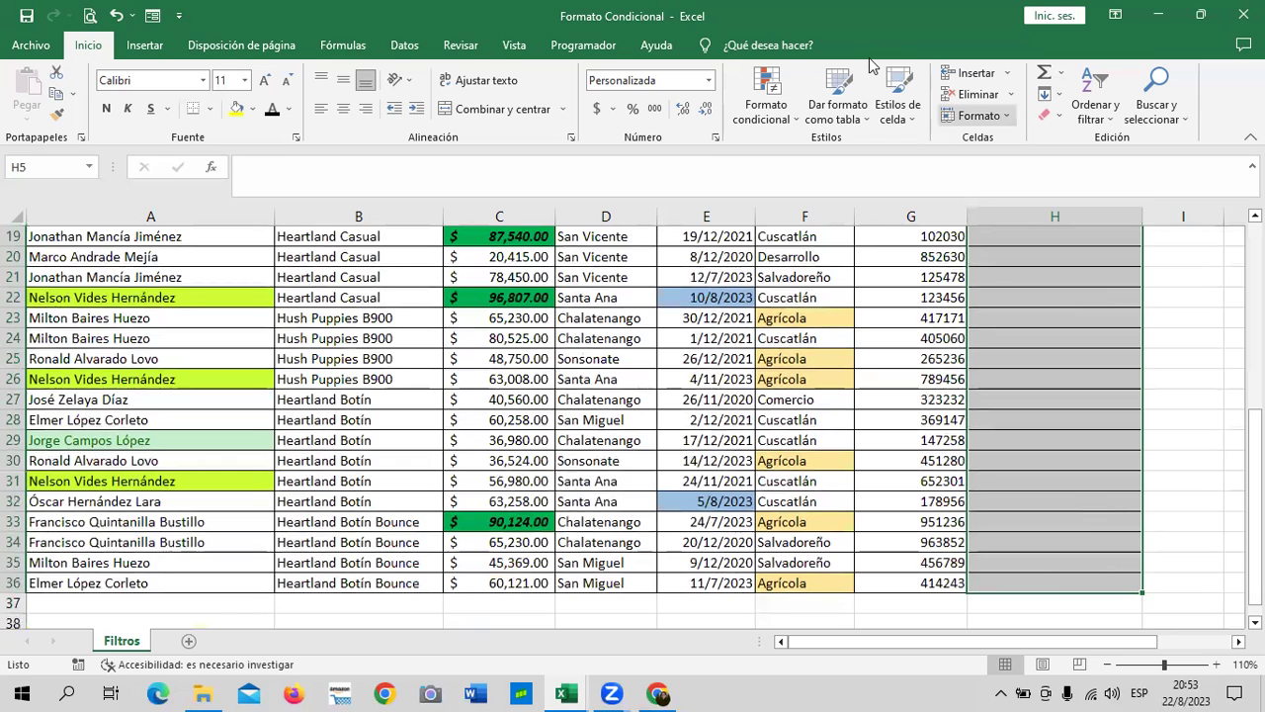
{"action": "left_click", "coordinate": [708, 80]}
{"action": "left_click", "coordinate": [671, 131]}
{"action": "scroll", "coordinate": [1036, 423], "scroll_direction": "up", "scroll_amount": 2}
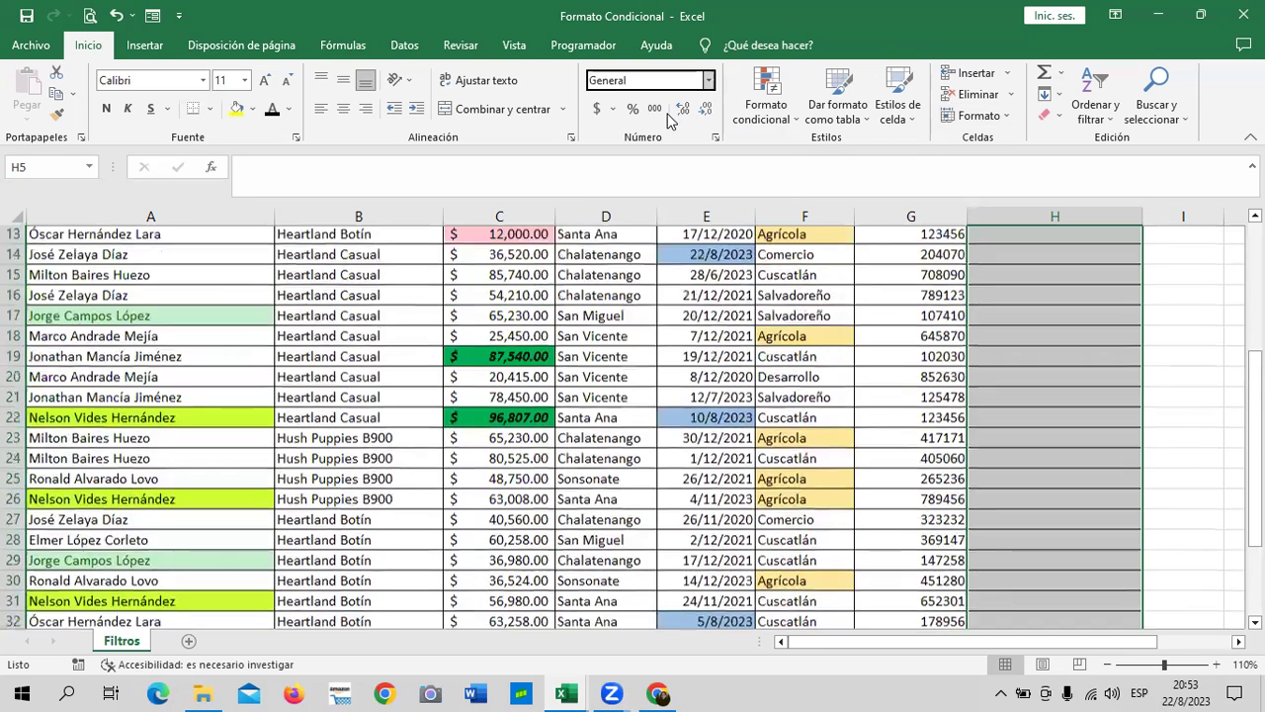
{"action": "scroll", "coordinate": [1036, 423], "scroll_direction": "up", "scroll_amount": 4}
{"action": "left_click", "coordinate": [1074, 438]}
{"action": "left_click", "coordinate": [1029, 326]}
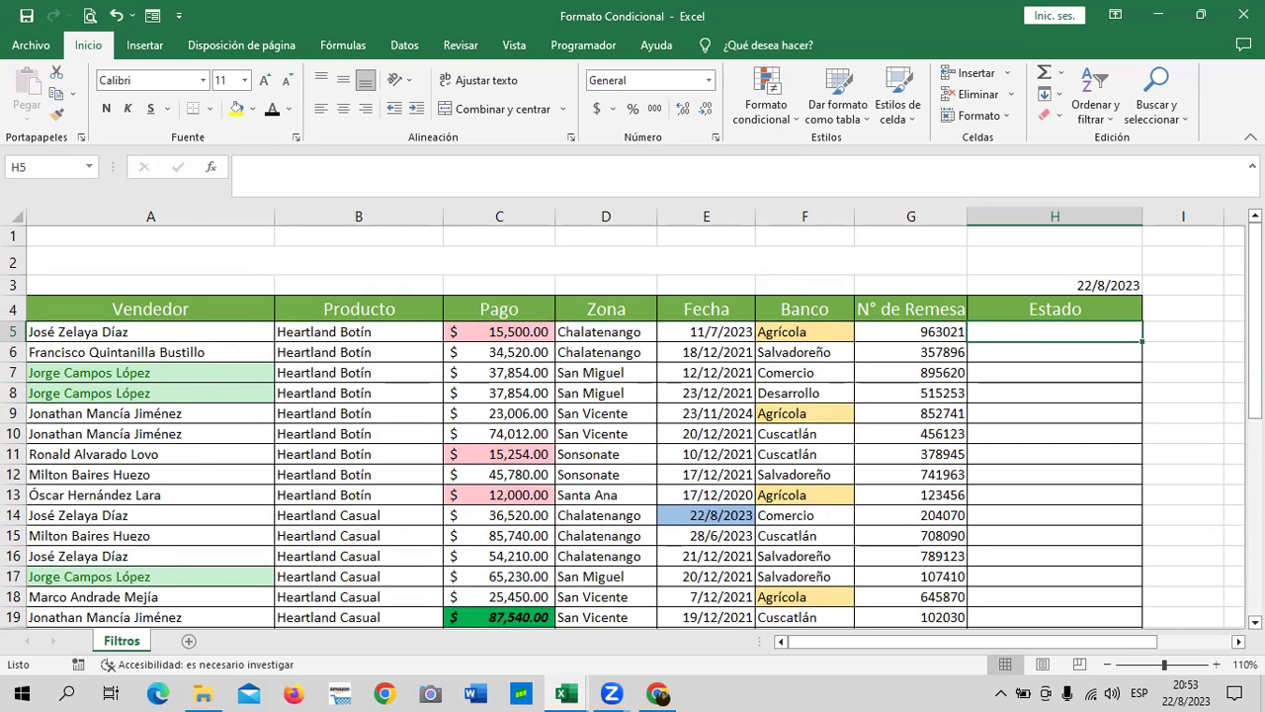
Check today's date in H3, then select the first Estado cell H5.
{"action": "left_click", "coordinate": [1118, 285]}
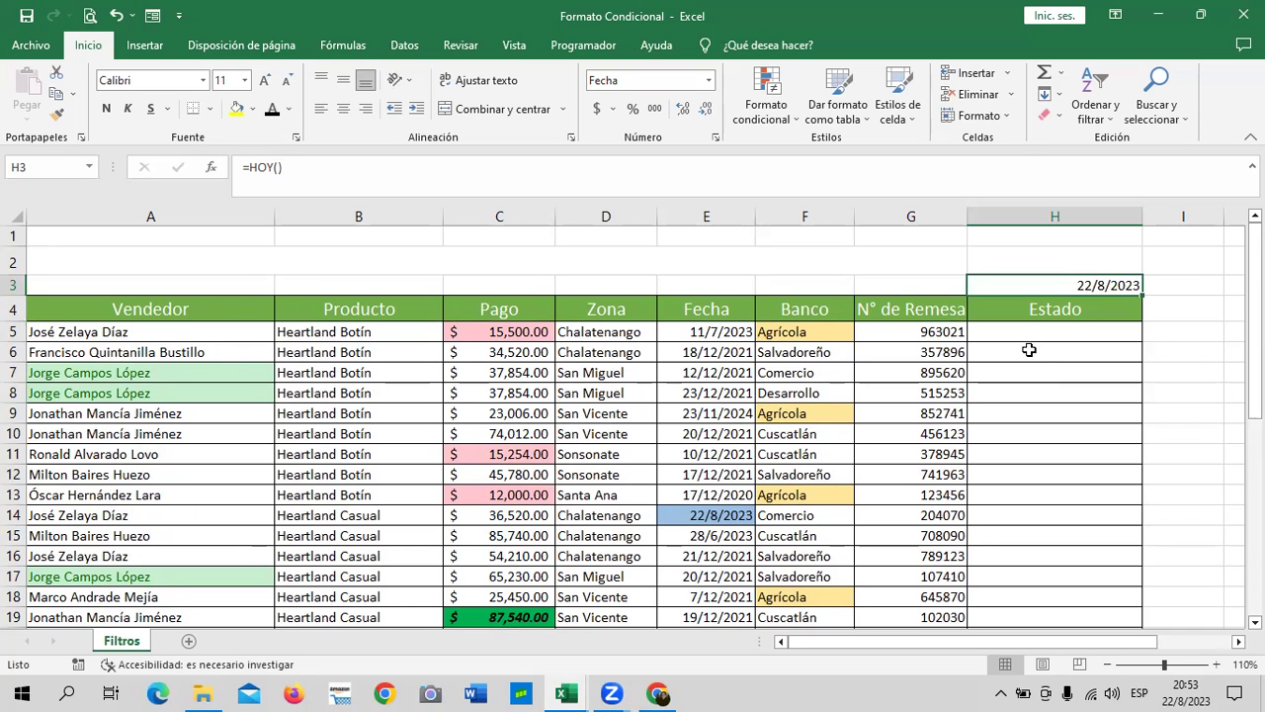
{"action": "left_click", "coordinate": [1006, 331]}
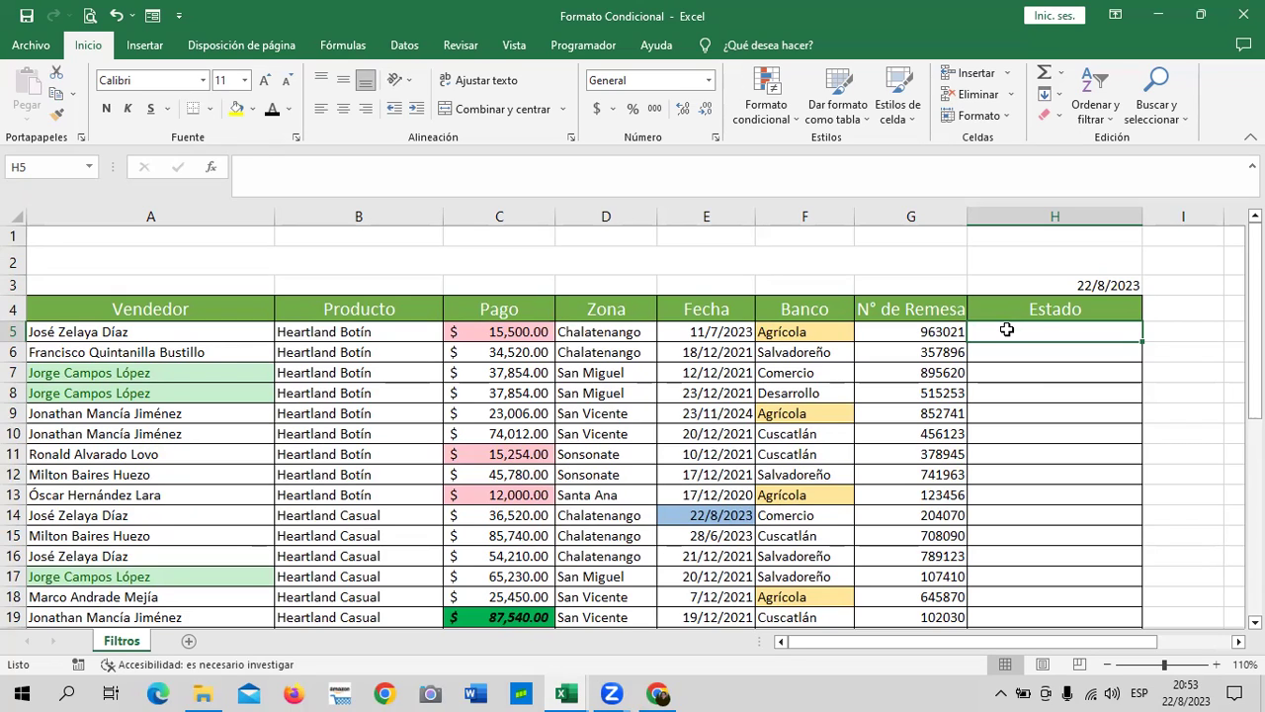
{"action": "left_click", "coordinate": [1067, 552]}
{"action": "left_click", "coordinate": [1034, 338]}
{"action": "left_click", "coordinate": [1109, 477]}
{"action": "left_click", "coordinate": [1058, 334]}
Enter the formula =E5-HOY() in H5, which displays as ####.
{"action": "type", "text": "="}
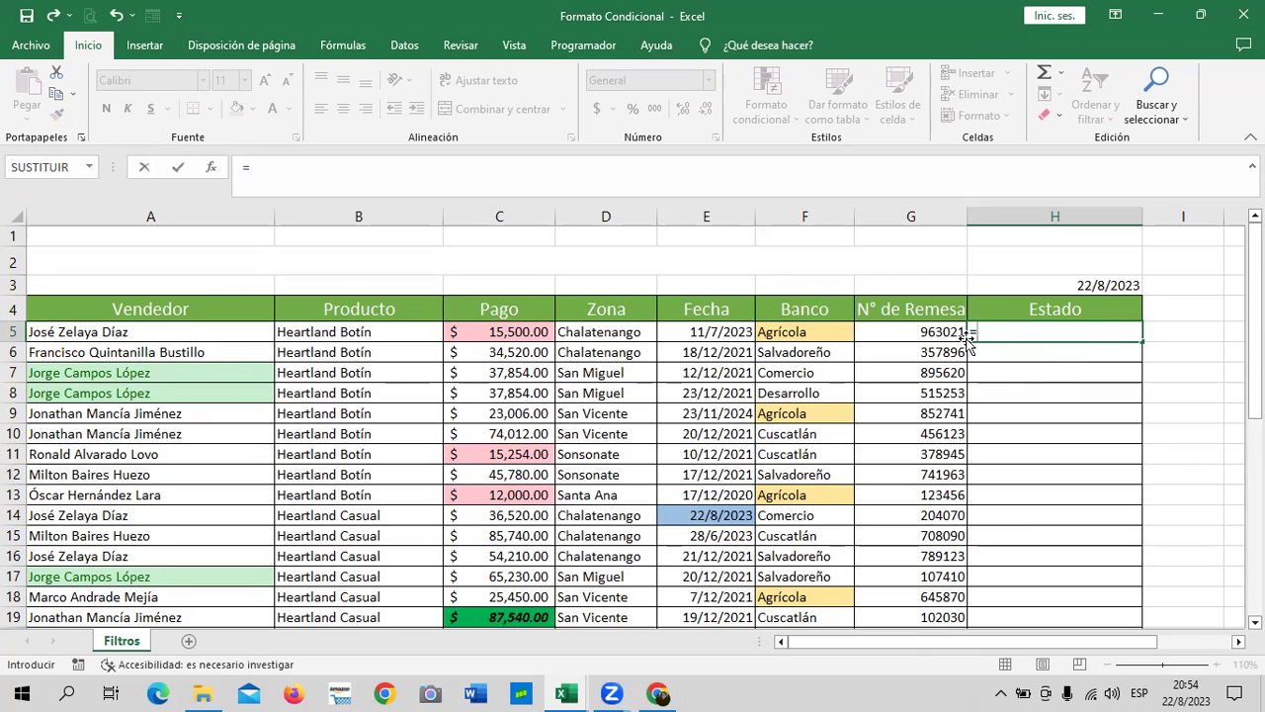
{"action": "left_click", "coordinate": [719, 333]}
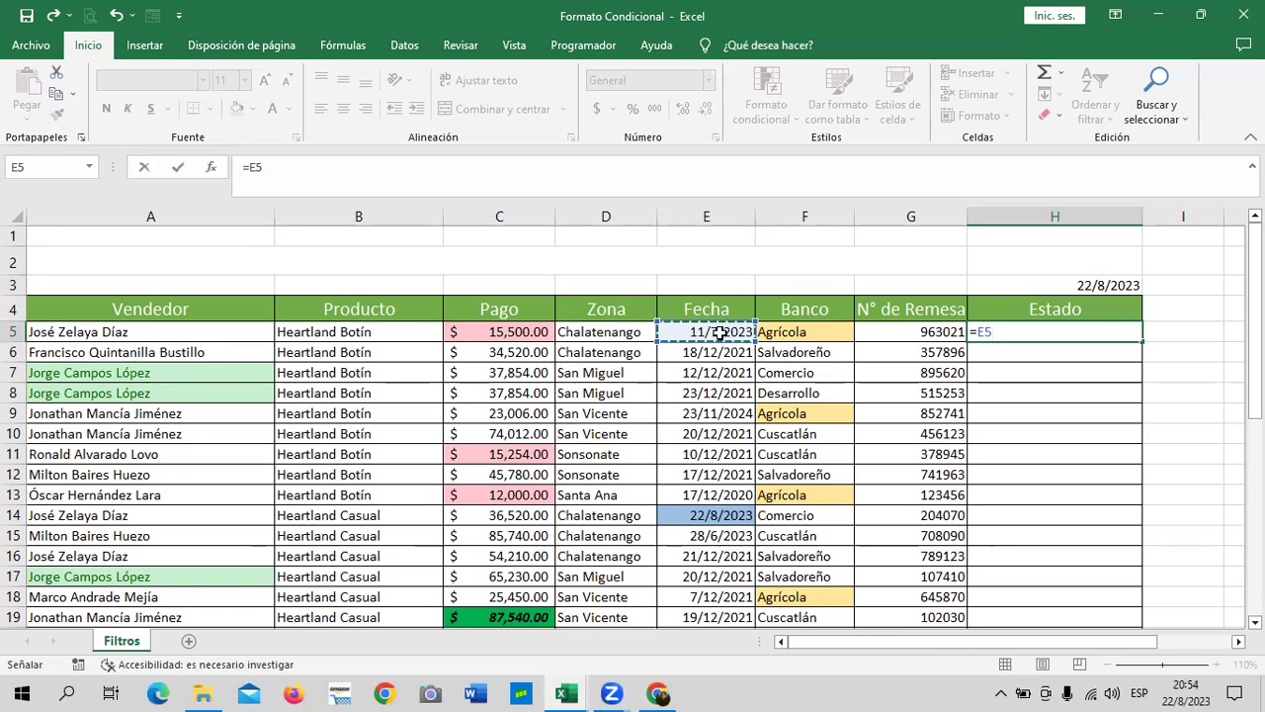
{"action": "type", "text": "-"}
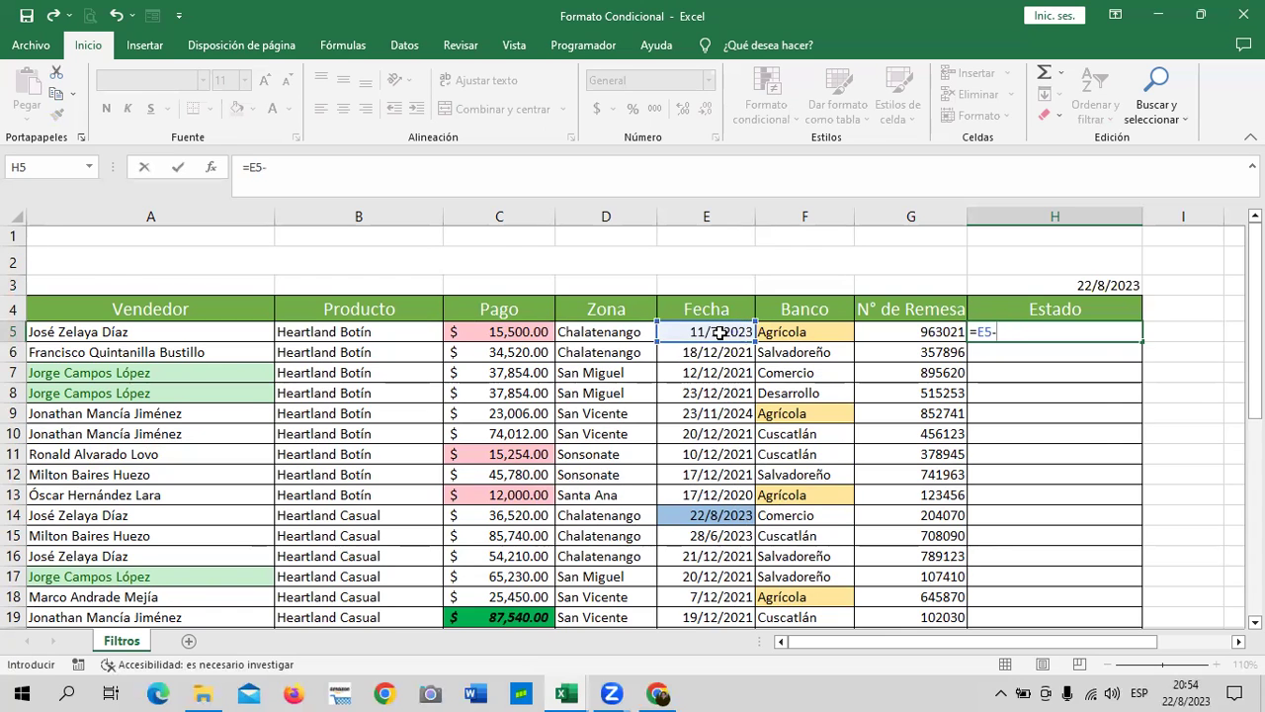
{"action": "type", "text": "HOY"}
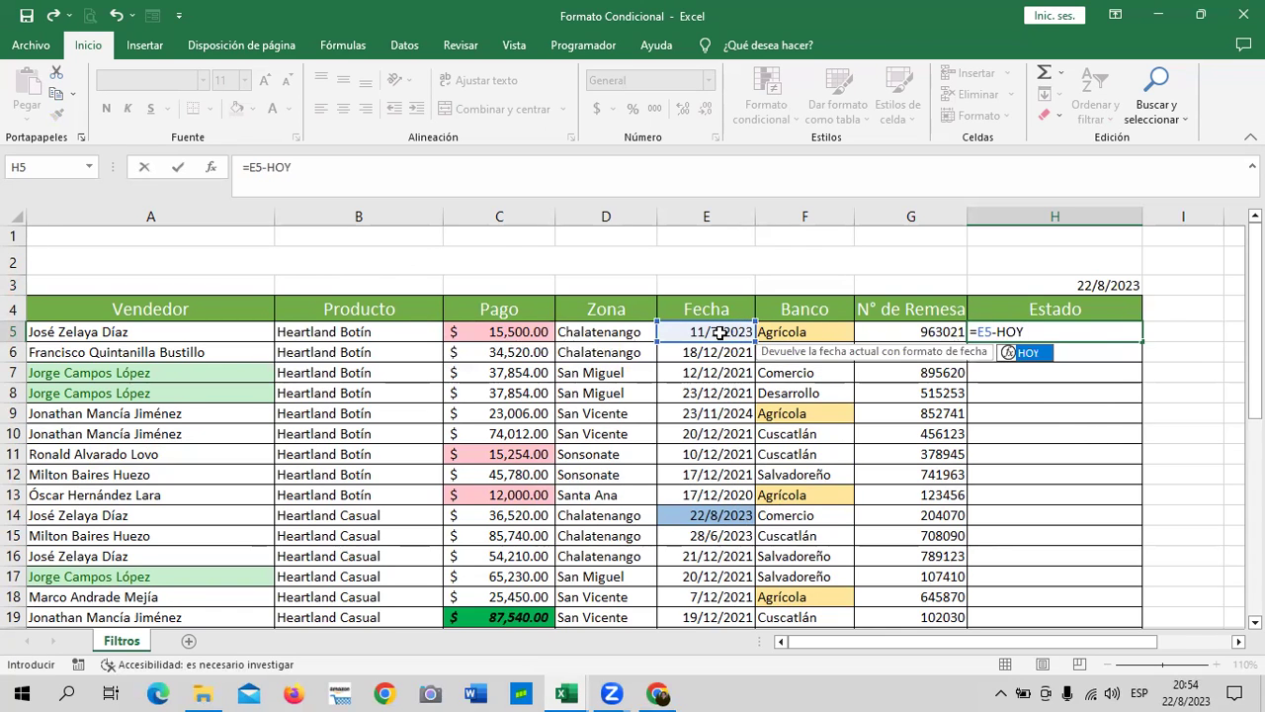
{"action": "type", "text": "()"}
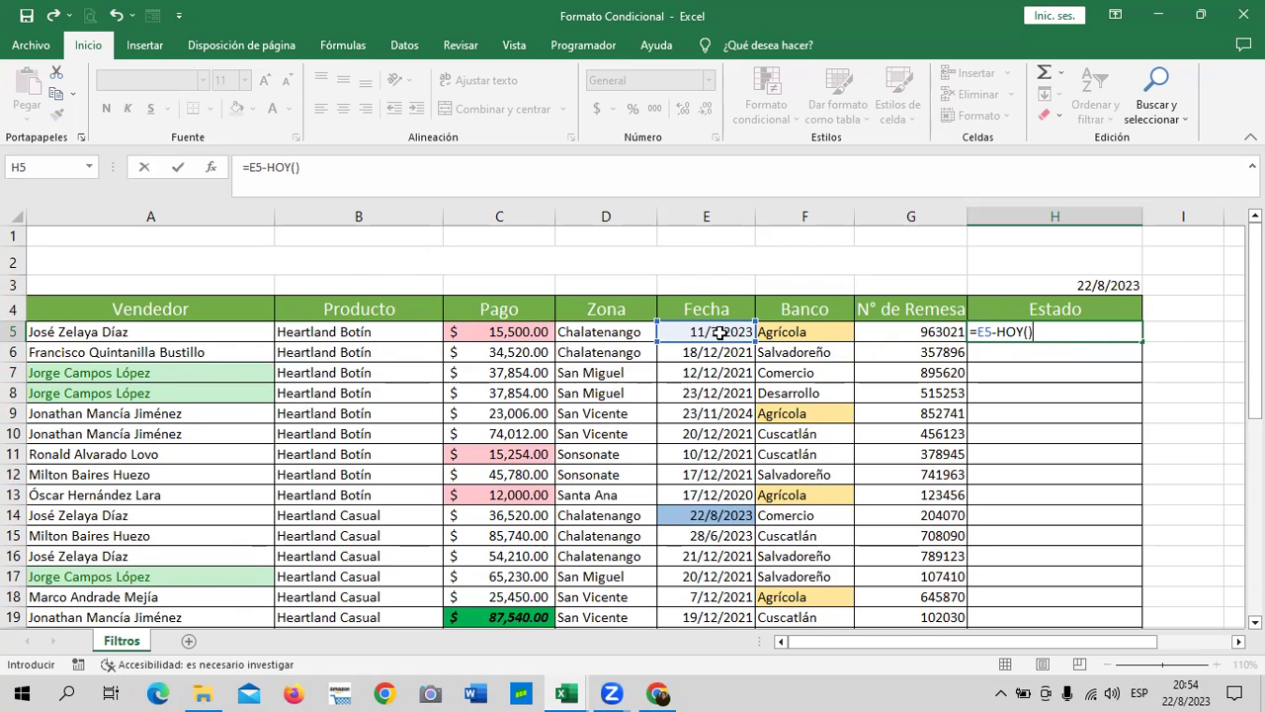
{"action": "key", "text": "Return"}
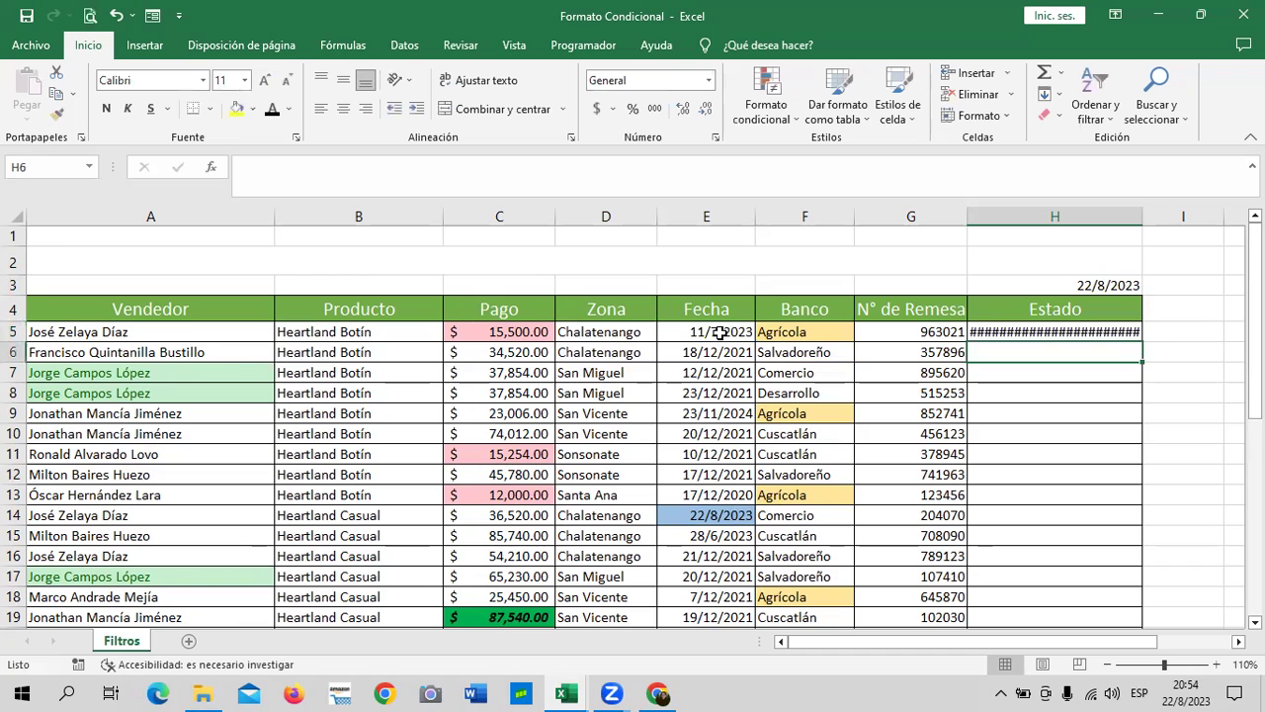
{"action": "left_click", "coordinate": [1101, 332]}
{"action": "mouse_move", "coordinate": [1055, 331]}
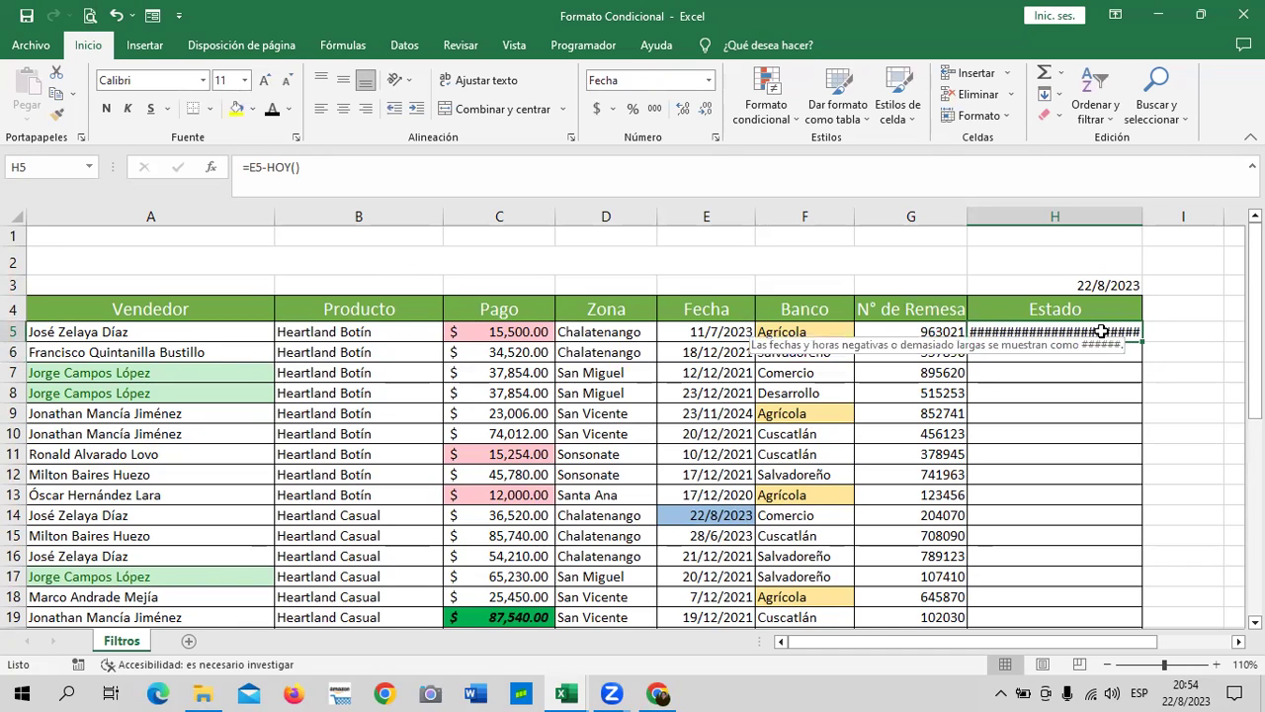
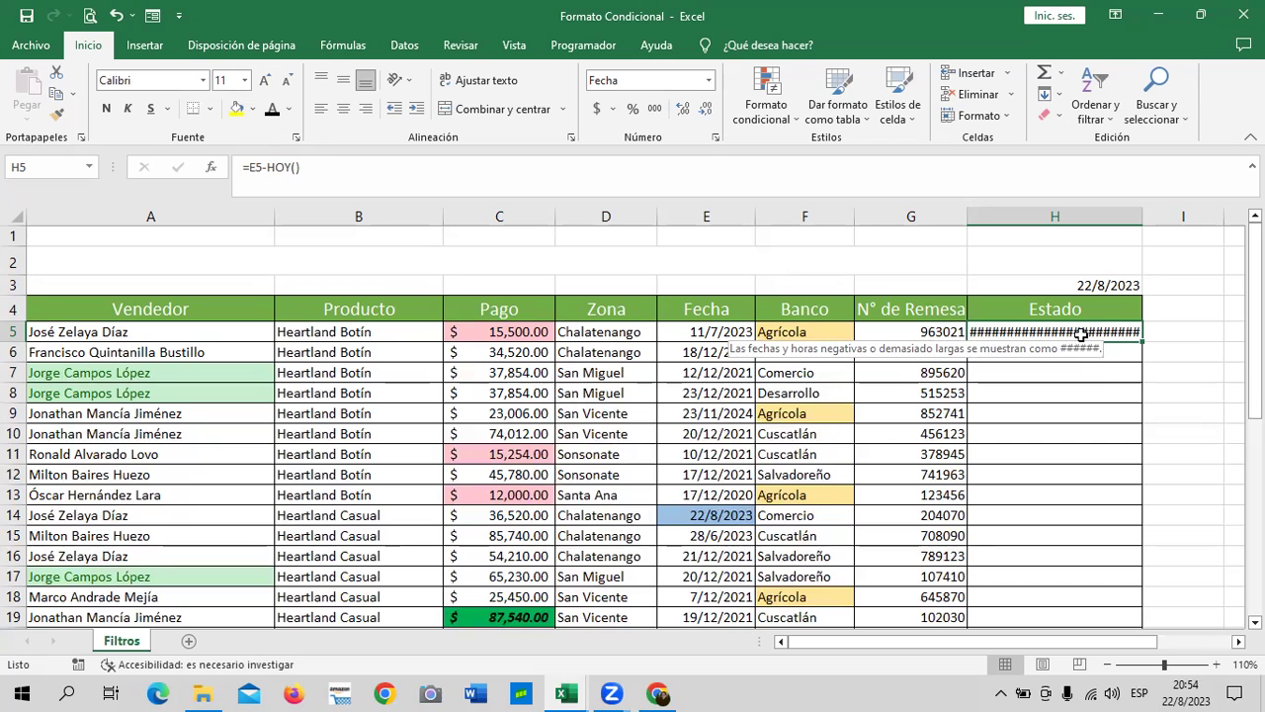
Open H5's custom number formats, preview the 0.00 and d/m/yyyy codes, then clear the code.
{"action": "left_click", "coordinate": [717, 142]}
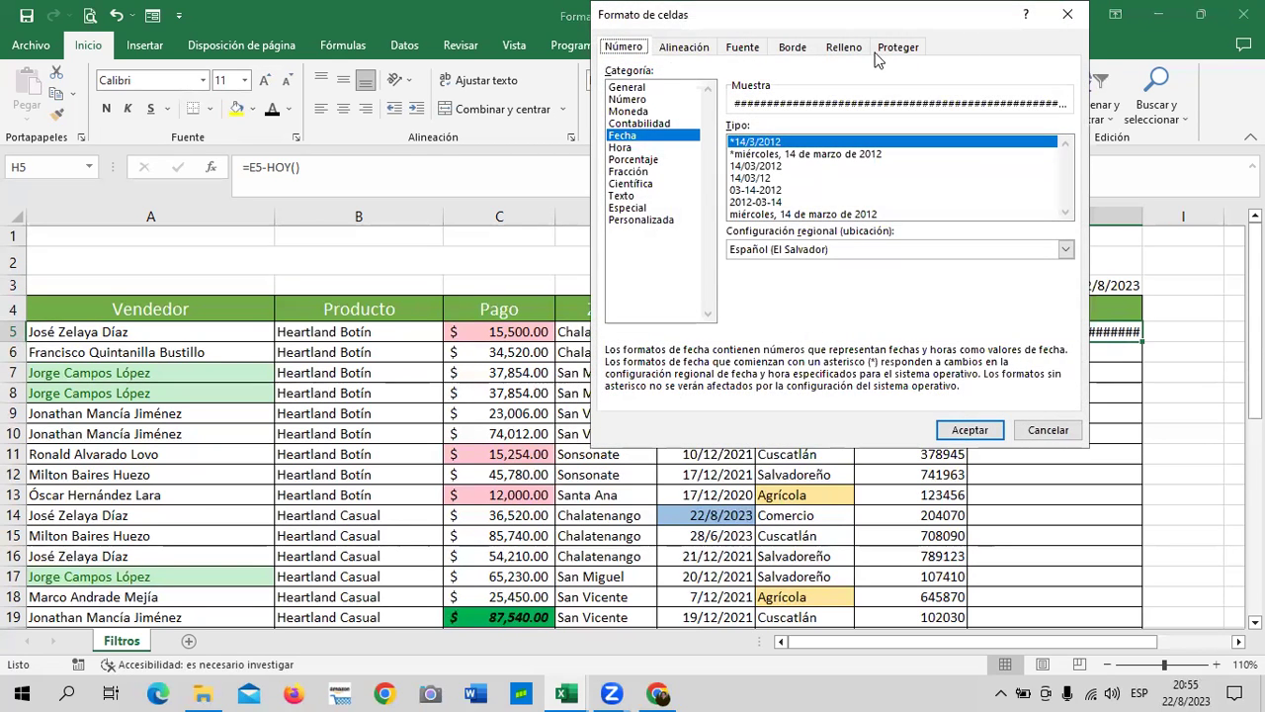
{"action": "left_click_drag", "start_coordinate": [972, 27], "coordinate": [767, 98]}
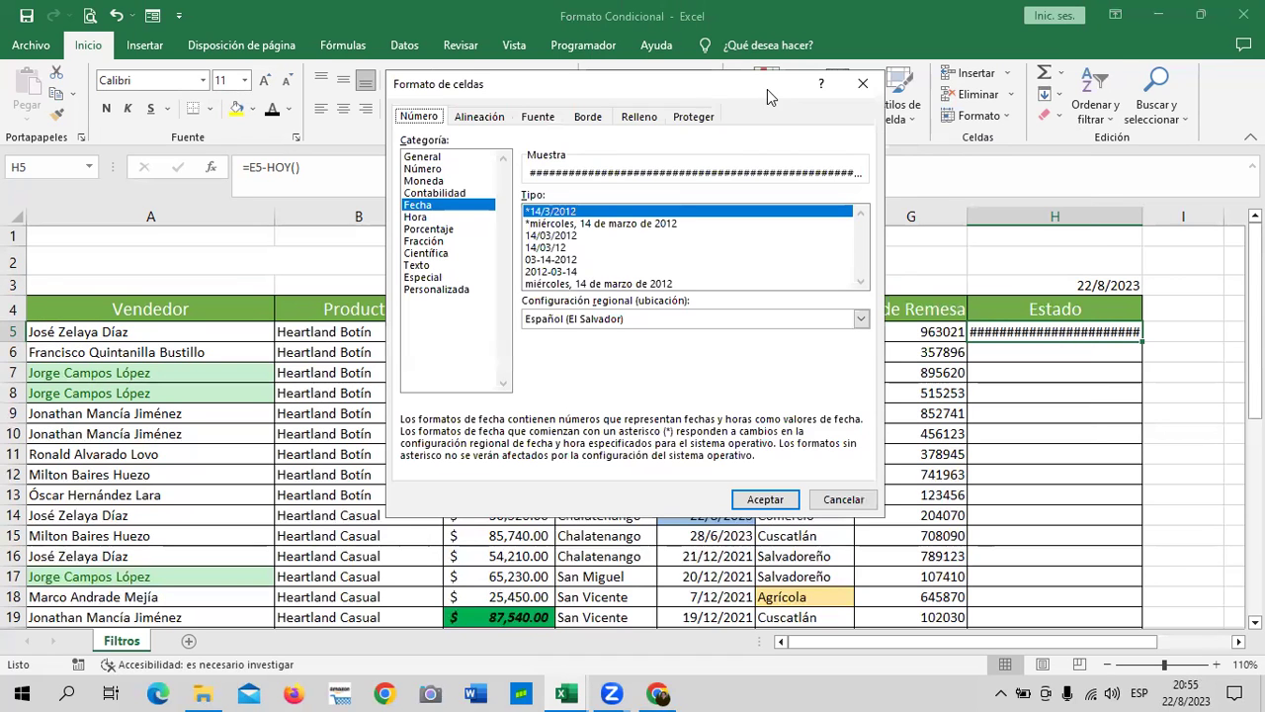
{"action": "left_click", "coordinate": [436, 289]}
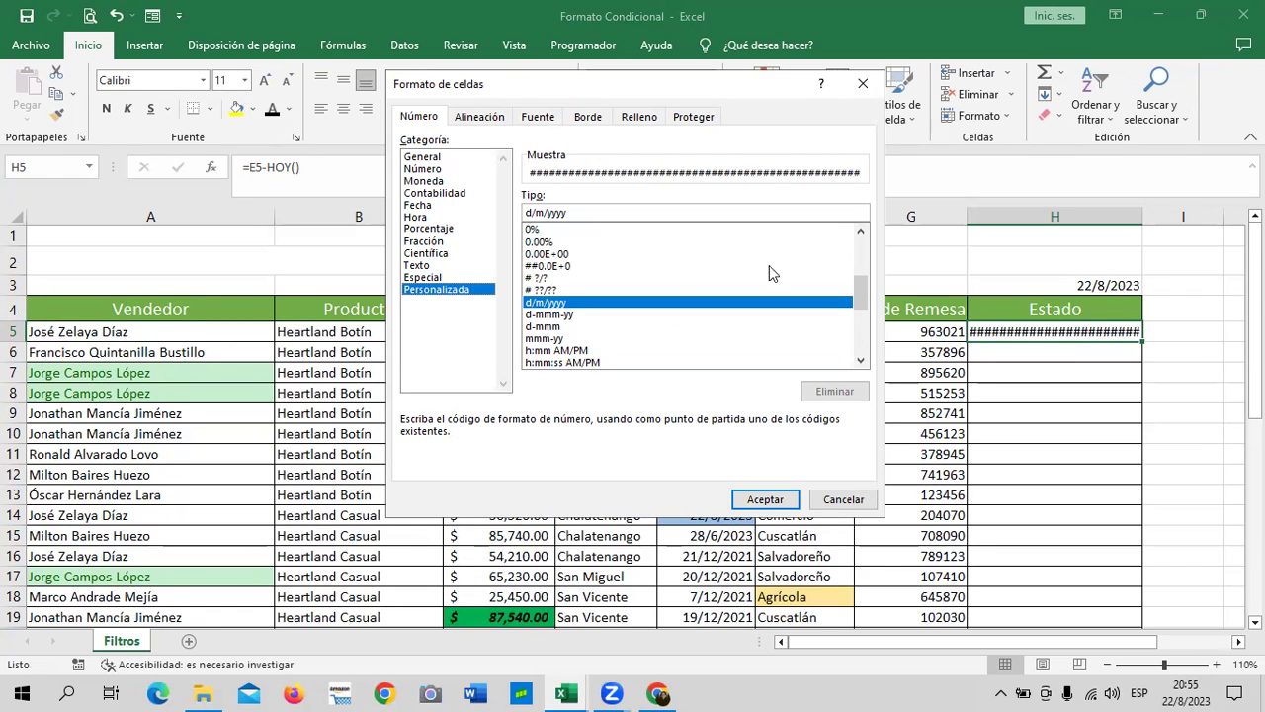
{"action": "left_click_drag", "start_coordinate": [860, 294], "coordinate": [860, 242]}
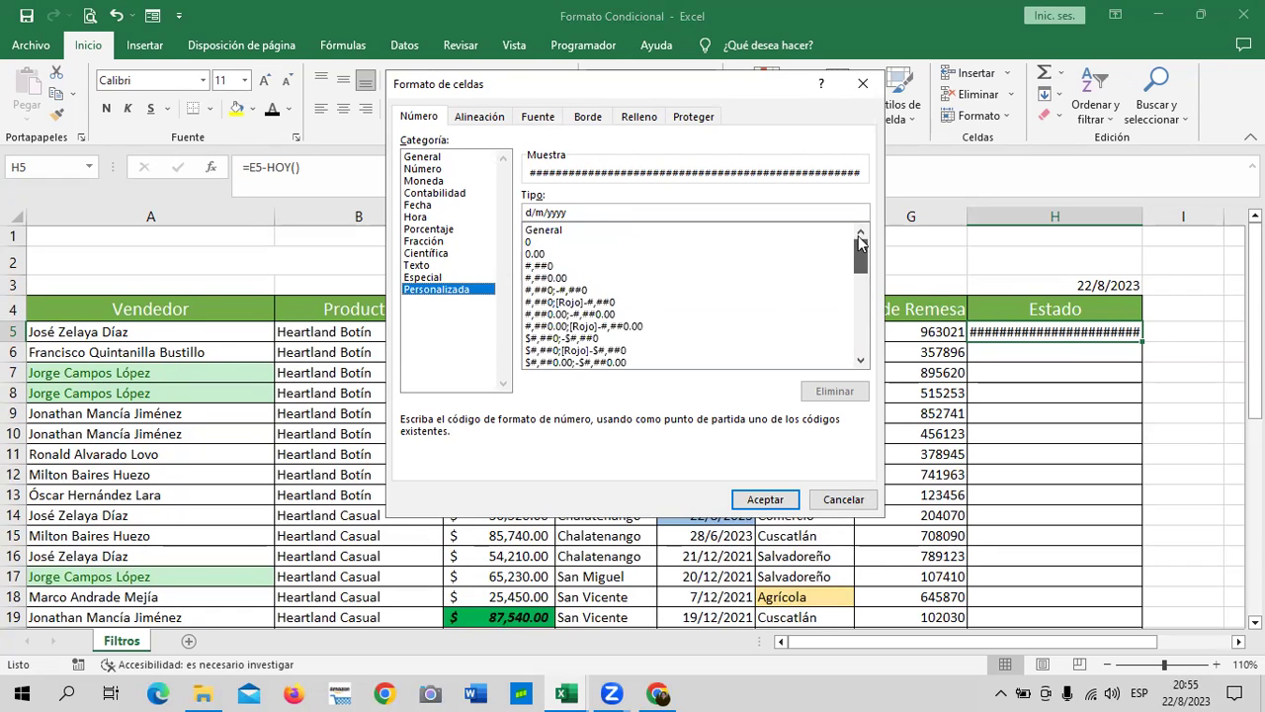
{"action": "left_click", "coordinate": [556, 254]}
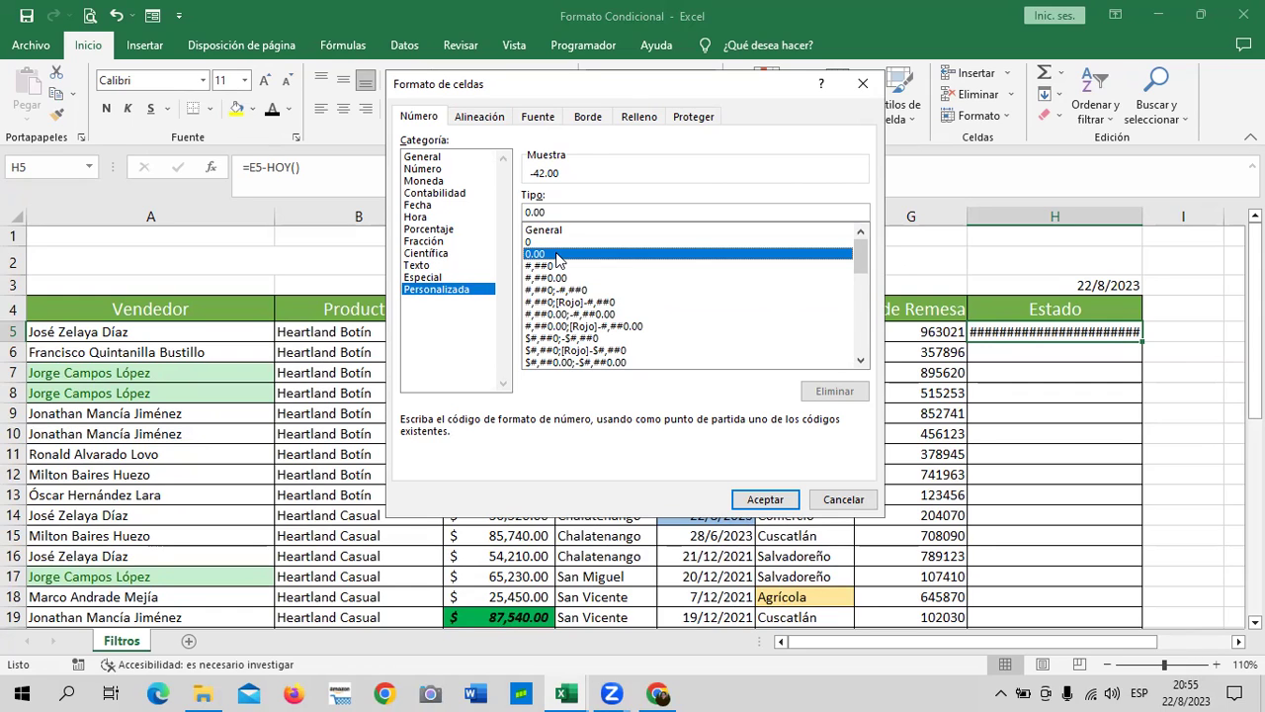
{"action": "left_click_drag", "start_coordinate": [859, 265], "coordinate": [864, 307]}
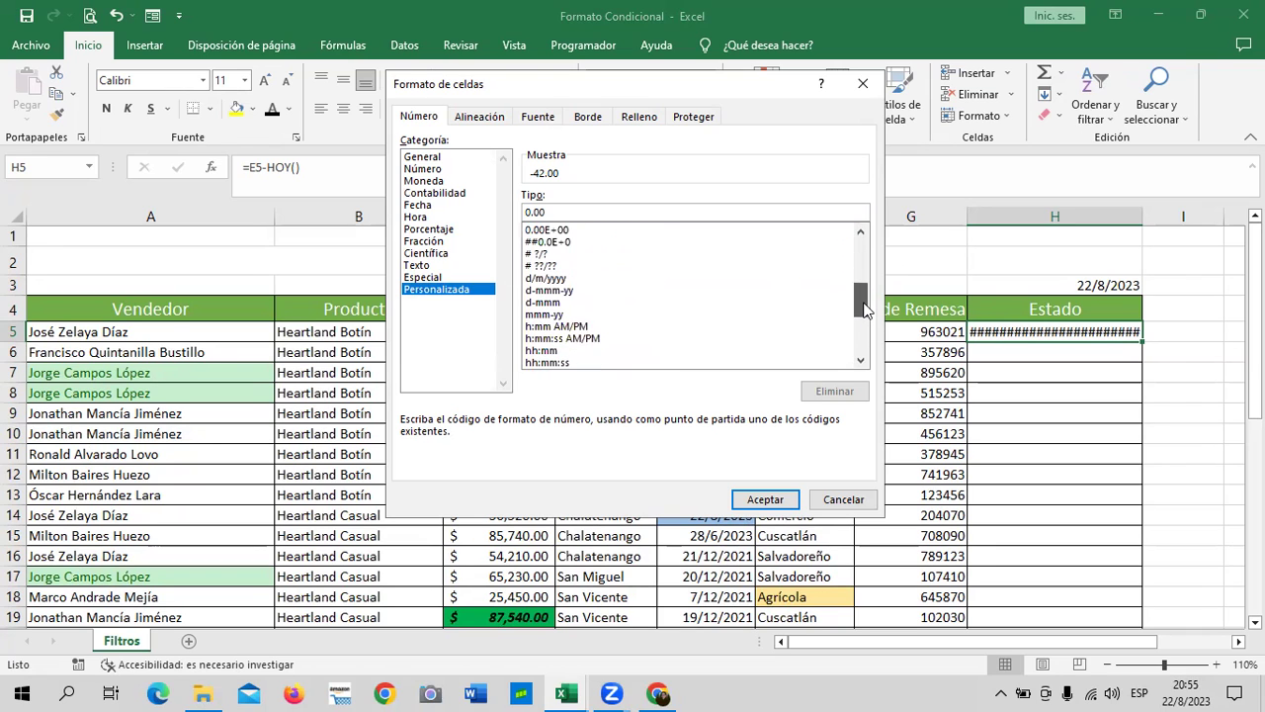
{"action": "left_click", "coordinate": [545, 280]}
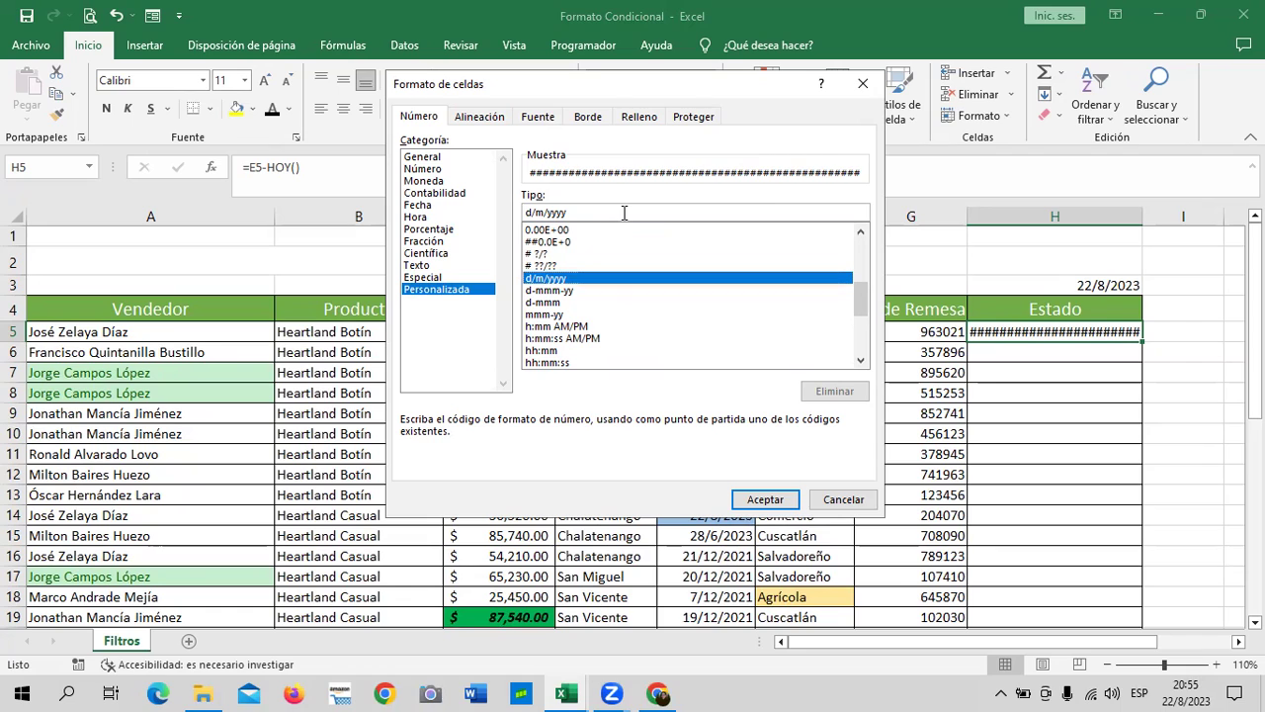
{"action": "key", "text": "BackSpace"}
{"action": "key", "text": "BackSpace"}
{"action": "key", "text": "BackSpace"}
{"action": "key", "text": "BackSpace"}
{"action": "key", "text": "BackSpace"}
{"action": "key", "text": "BackSpace"}
{"action": "key", "text": "BackSpace"}
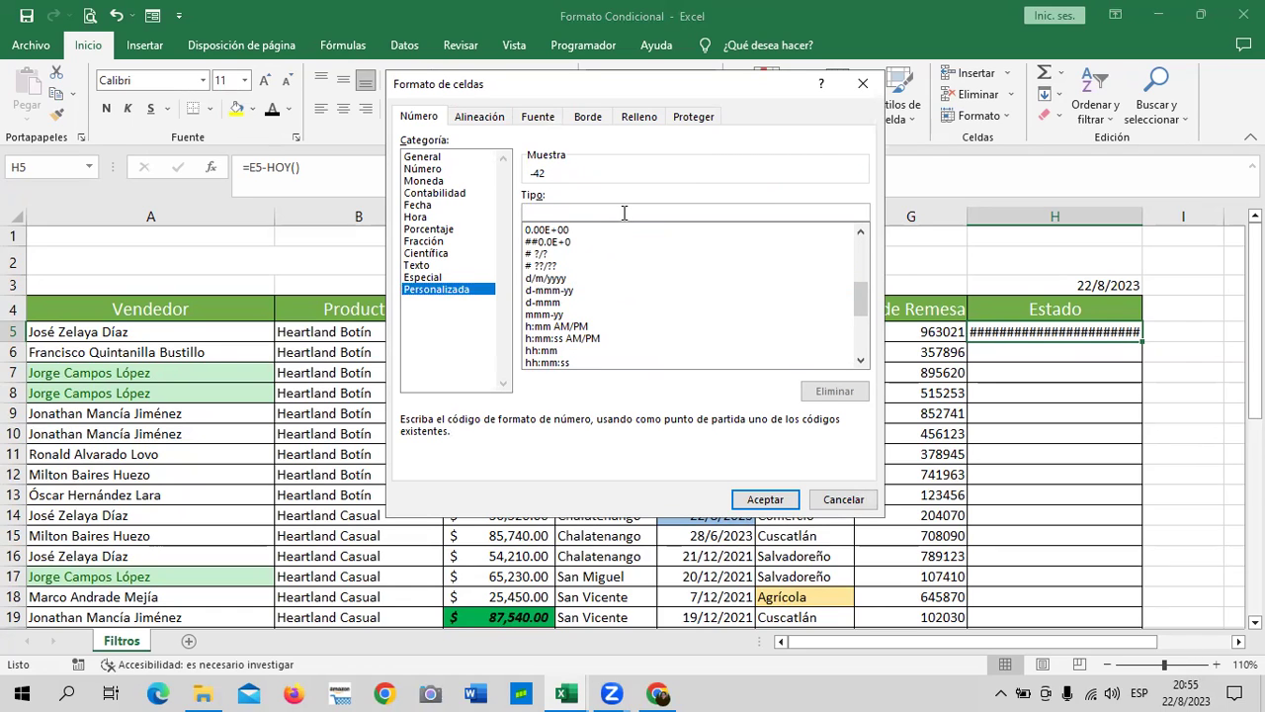
Type the format code start [ROJO] # "dias vencidos";[VERDE] in the Tipo box.
{"action": "type", "text": "["}
{"action": "type", "text": "ROJO"}
{"action": "type", "text": "]"}
{"action": "type", "text": " #"}
{"action": "type", "text": "dias"}
{"action": "type", "text": "ara"}
{"action": "key", "text": "BackSpace"}
{"action": "key", "text": "BackSpace"}
{"action": "key", "text": "BackSpace"}
{"action": "key", "text": "BackSpace"}
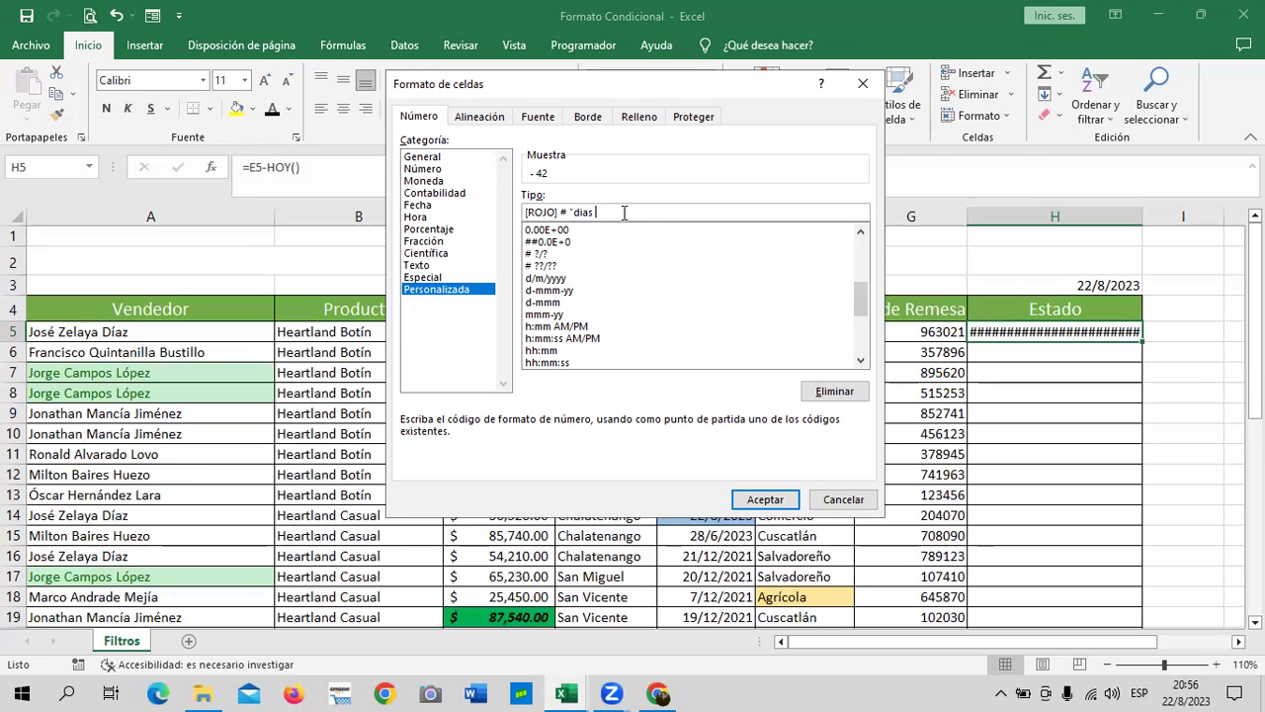
{"action": "type", "text": "vencidos\";["}
{"action": "type", "text": "verde"}
{"action": "key", "text": "BackSpace"}
{"action": "key", "text": "BackSpace"}
{"action": "key", "text": "BackSpace"}
{"action": "key", "text": "BackSpace"}
{"action": "key", "text": "BackSpace"}
{"action": "key", "text": "Caps_Lock"}
{"action": "type", "text": "VERDE"}
{"action": "type", "text": "]"}
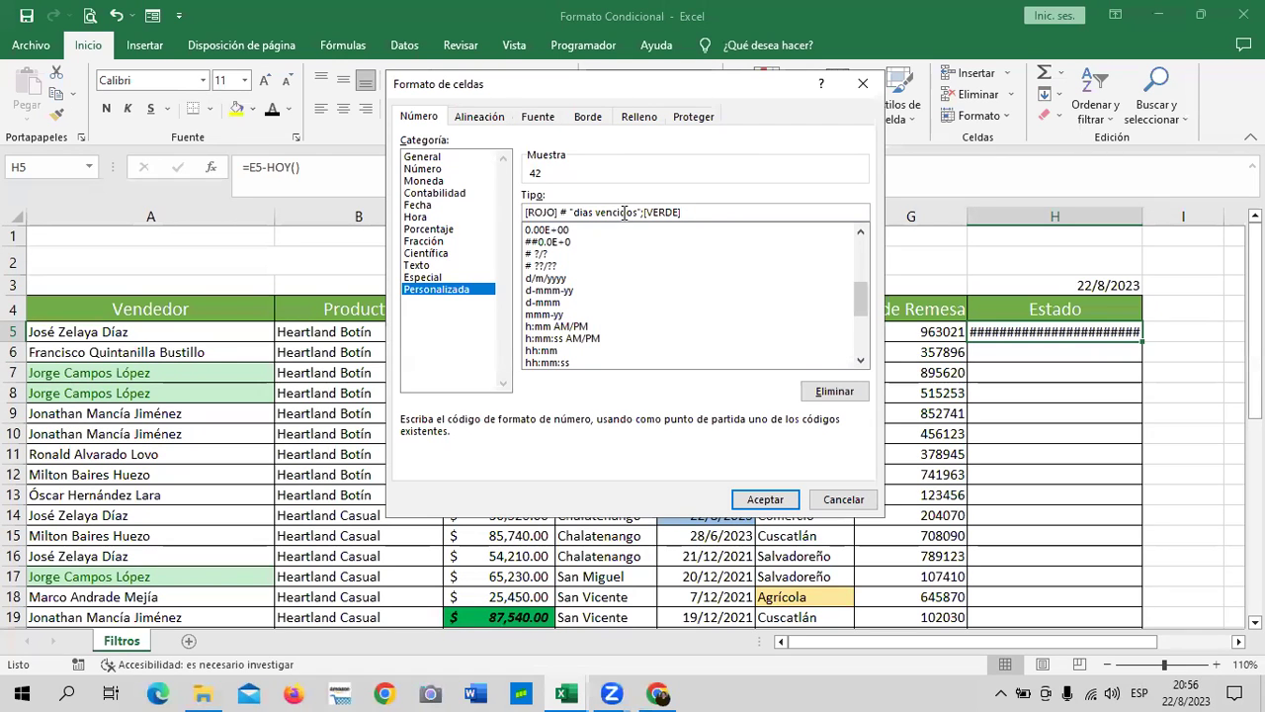
{"action": "type", "text": "#"}
Append # "dias para vencer" after [VERDE], plus a blue [azul] # "vence hoy" section.
{"action": "key", "text": "BackSpace"}
{"action": "type", "text": "\""}
{"action": "type", "text": "#"}
{"action": "type", "text": "DIAS"}
{"action": "key", "text": "BackSpace"}
{"action": "key", "text": "BackSpace"}
{"action": "key", "text": "BackSpace"}
{"action": "key", "text": "BackSpace"}
{"action": "type", "text": "dias"}
{"action": "type", "text": " para vencer"}
{"action": "type", "text": "\""}
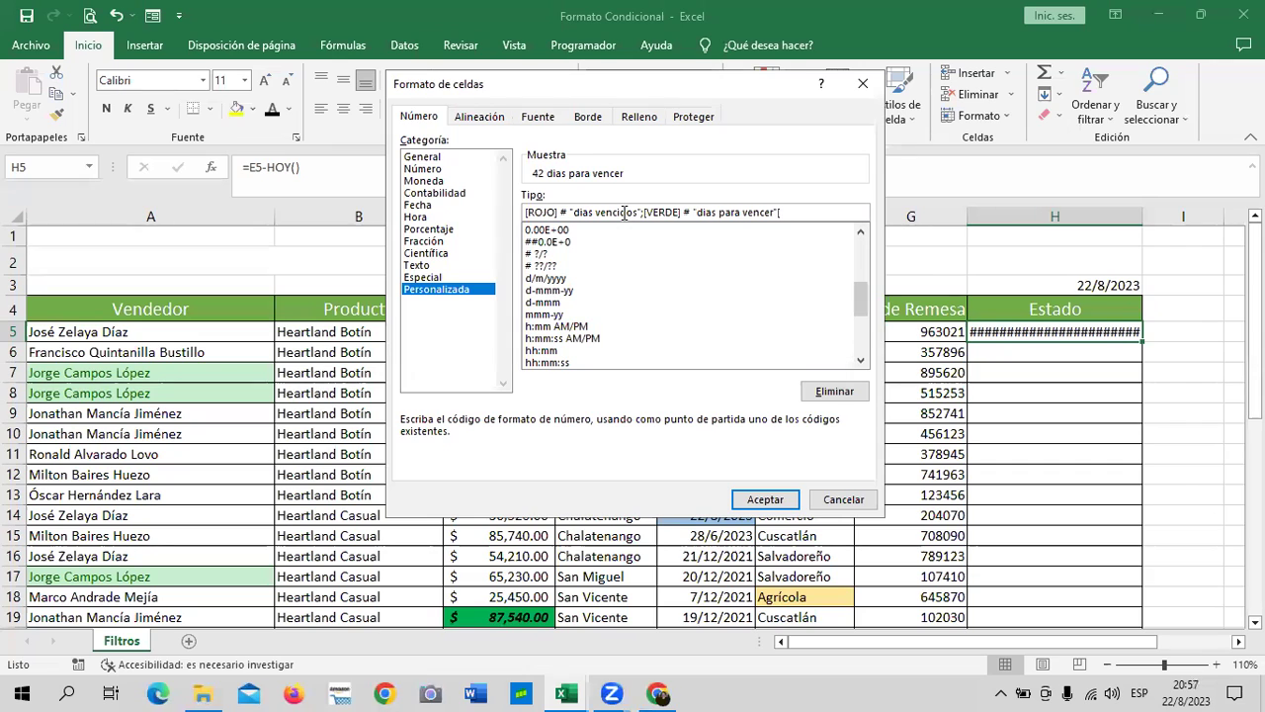
{"action": "type", "text": "[azul]"}
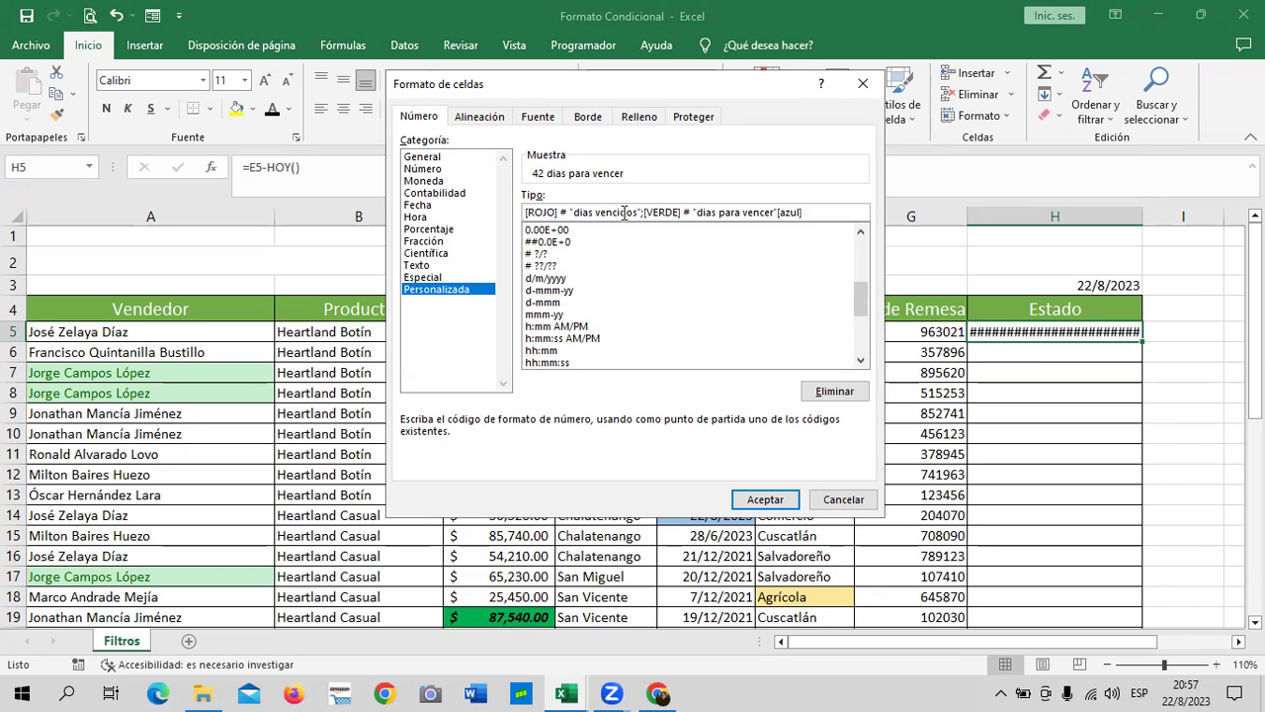
{"action": "type", "text": " # \"vence hoy"}
{"action": "type", "text": "\""}
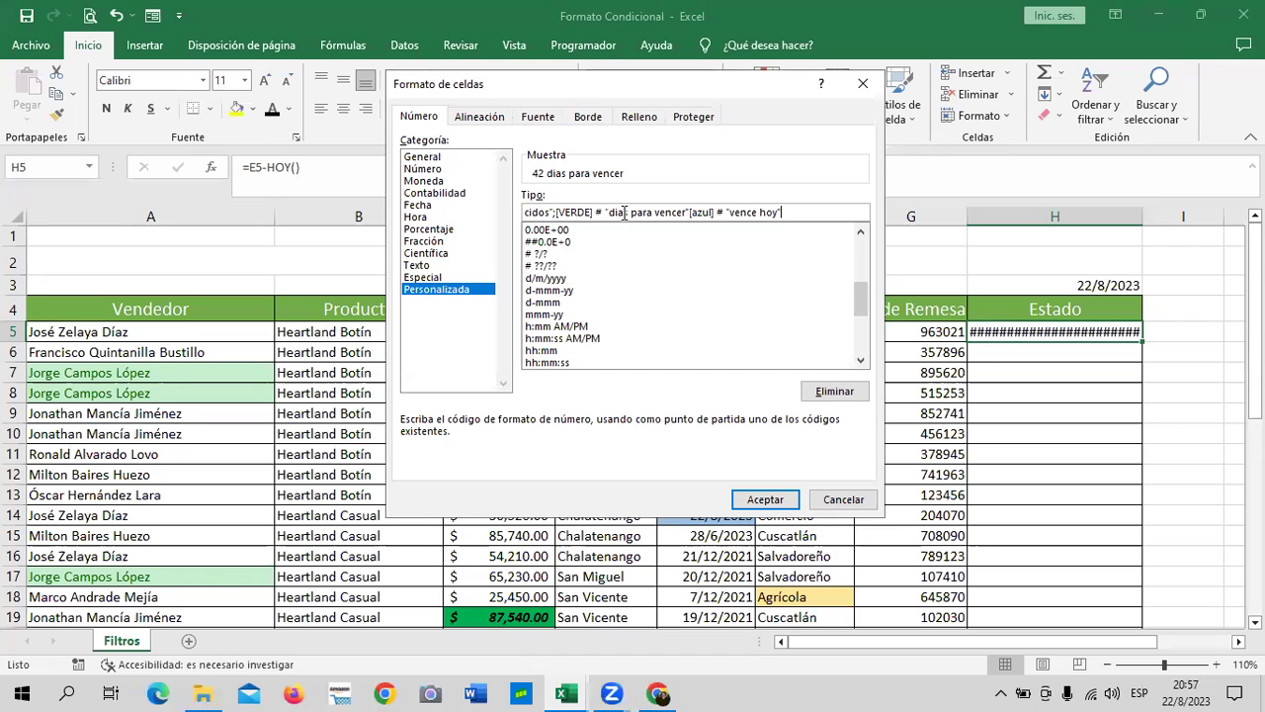
Delete the invalid [azul] "vence hoy" section and apply the format, so H5 shows 42 dias para vencer.
{"action": "left_click", "coordinate": [763, 500]}
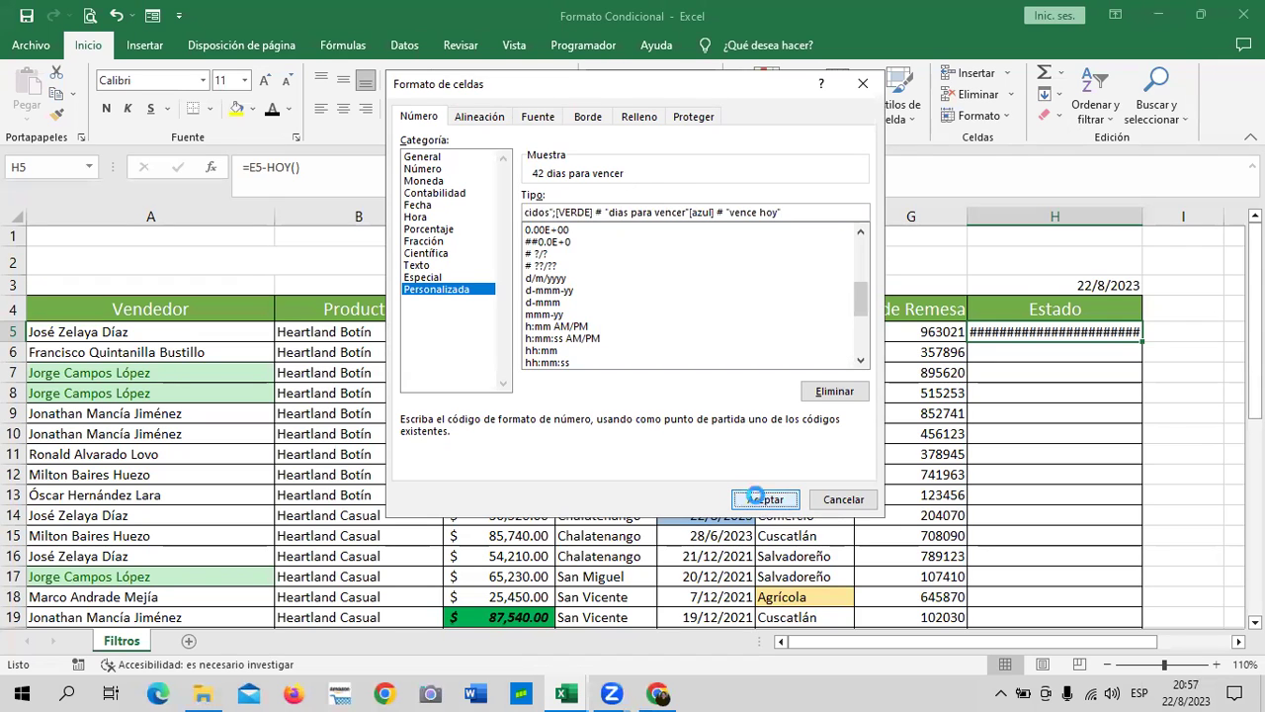
{"action": "left_click", "coordinate": [610, 421]}
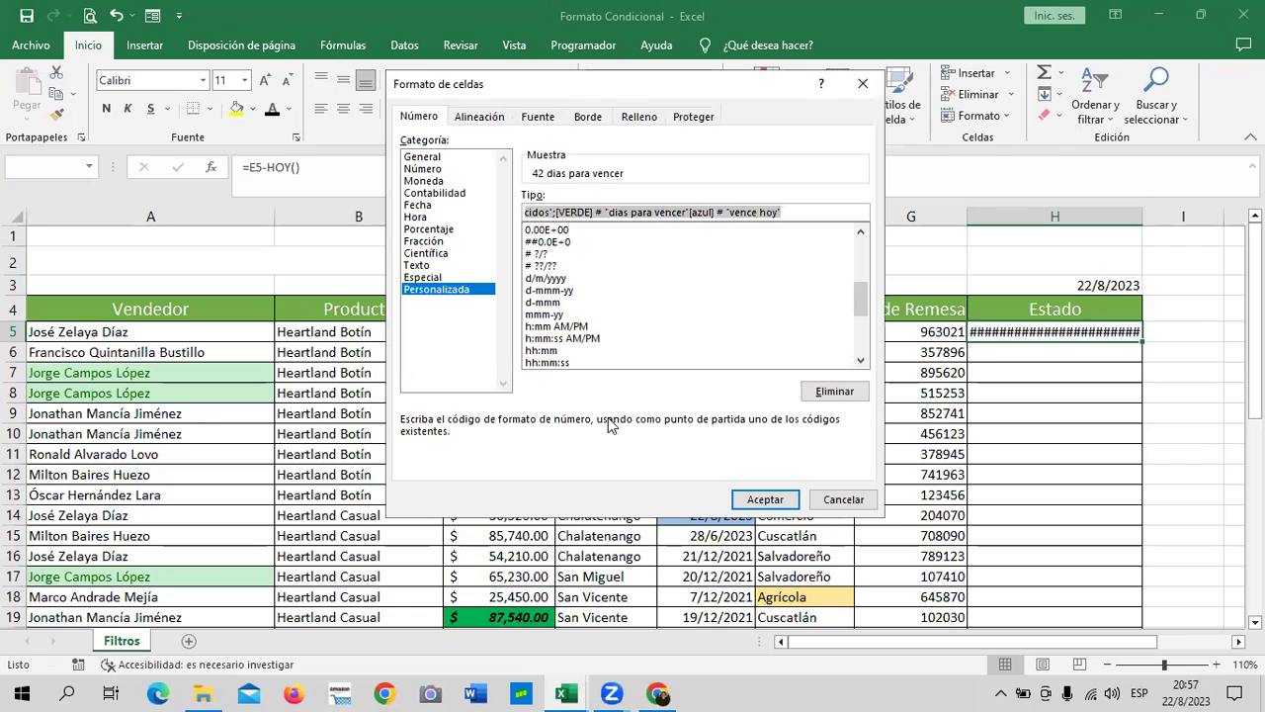
{"action": "left_click", "coordinate": [800, 211]}
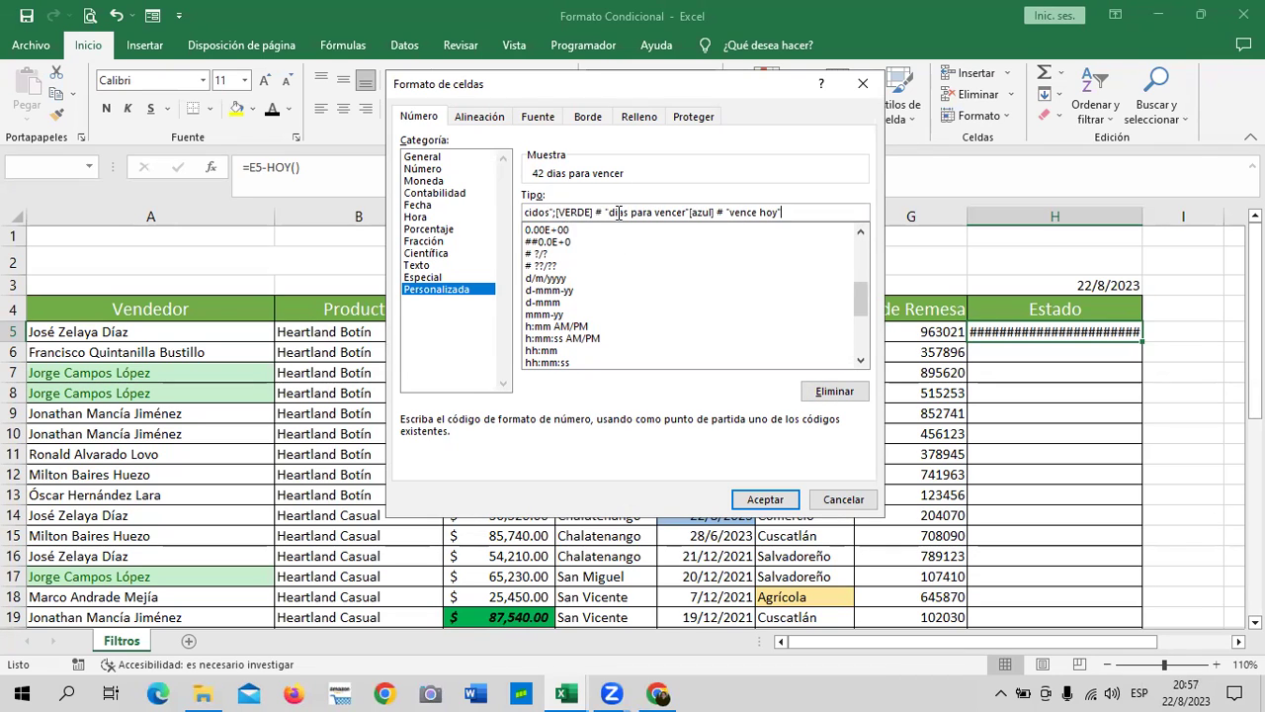
{"action": "key", "text": "BackSpace"}
{"action": "key", "text": "BackSpace"}
{"action": "key", "text": "BackSpace"}
{"action": "key", "text": "BackSpace"}
{"action": "key", "text": "BackSpace"}
{"action": "key", "text": "BackSpace"}
{"action": "key", "text": "BackSpace"}
{"action": "key", "text": "BackSpace"}
{"action": "key", "text": "BackSpace"}
{"action": "key", "text": "BackSpace"}
{"action": "left_click", "coordinate": [769, 500]}
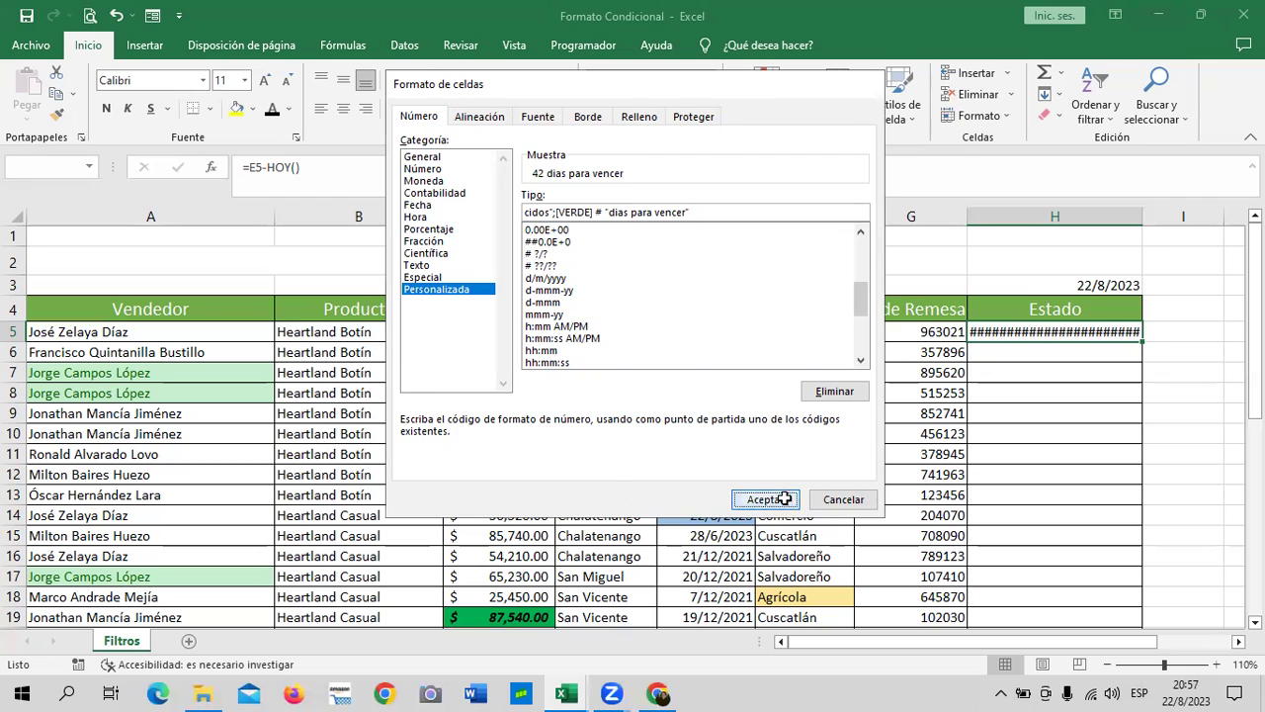
{"action": "scroll", "coordinate": [1096, 423], "scroll_direction": "down", "scroll_amount": 2}
{"action": "scroll", "coordinate": [1096, 424], "scroll_direction": "up", "scroll_amount": 2}
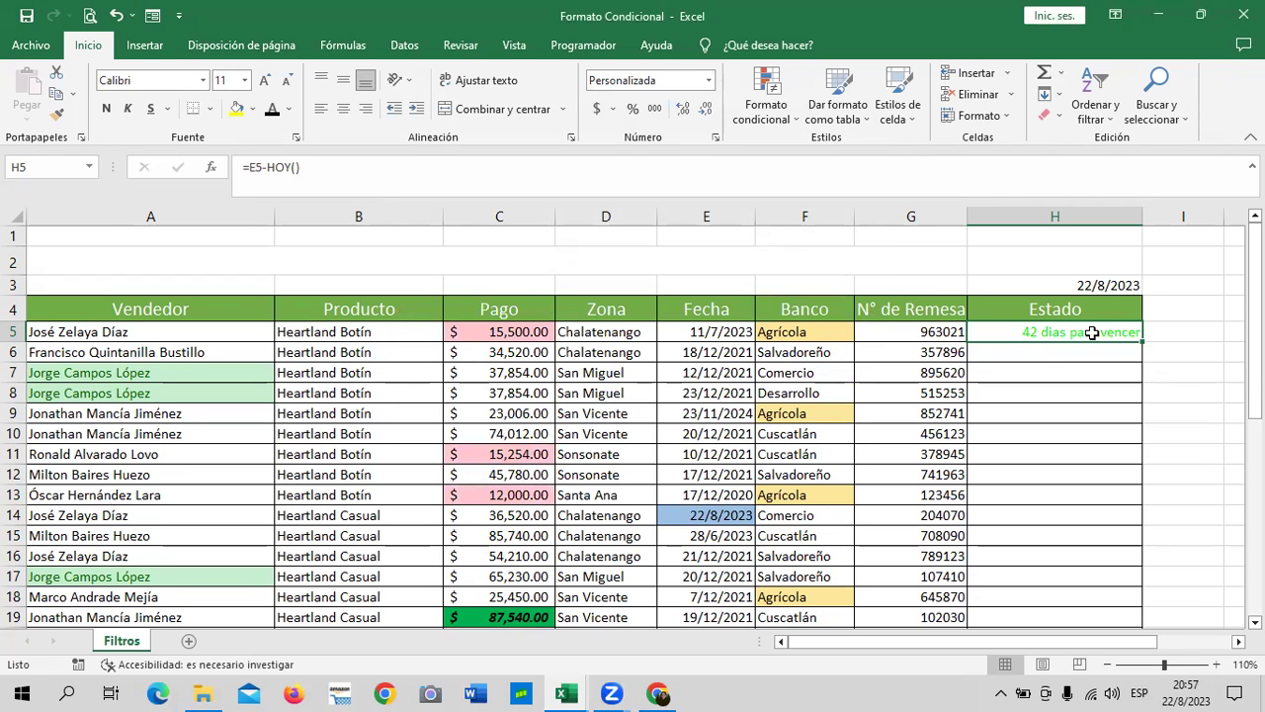
Fill H5's Estado formula and format down column H, then scroll back to the header.
{"action": "left_click", "coordinate": [698, 332]}
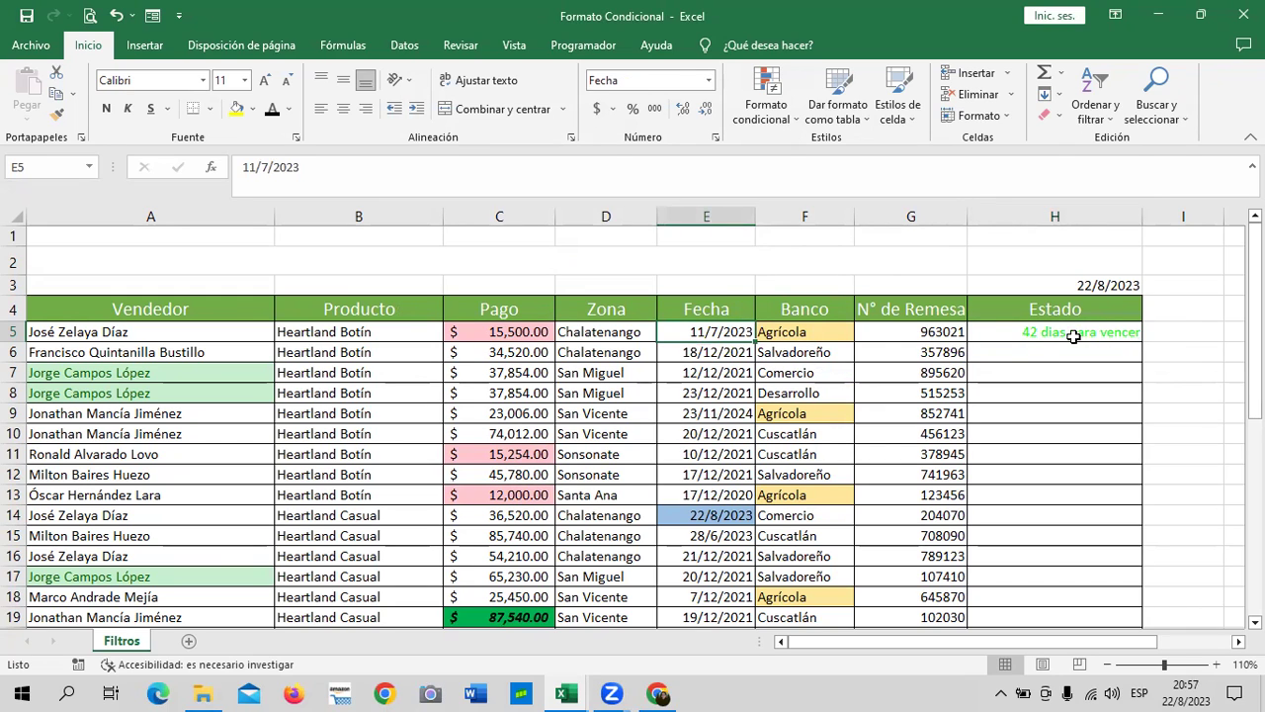
{"action": "left_click", "coordinate": [1025, 334]}
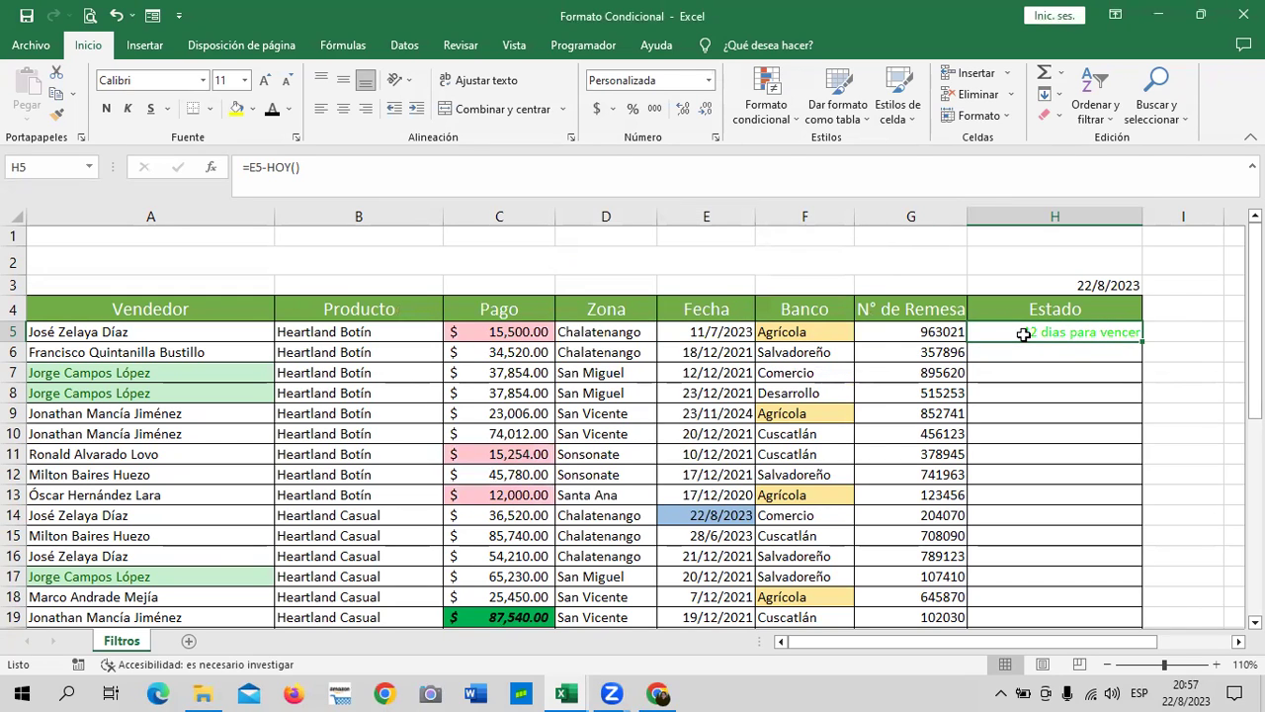
{"action": "mouse_move", "coordinate": [1142, 342]}
{"action": "left_mouse_down"}
{"action": "mouse_move", "coordinate": [1140, 587]}
{"action": "mouse_move", "coordinate": [1115, 599]}
{"action": "mouse_move", "coordinate": [1115, 587]}
{"action": "left_mouse_up"}
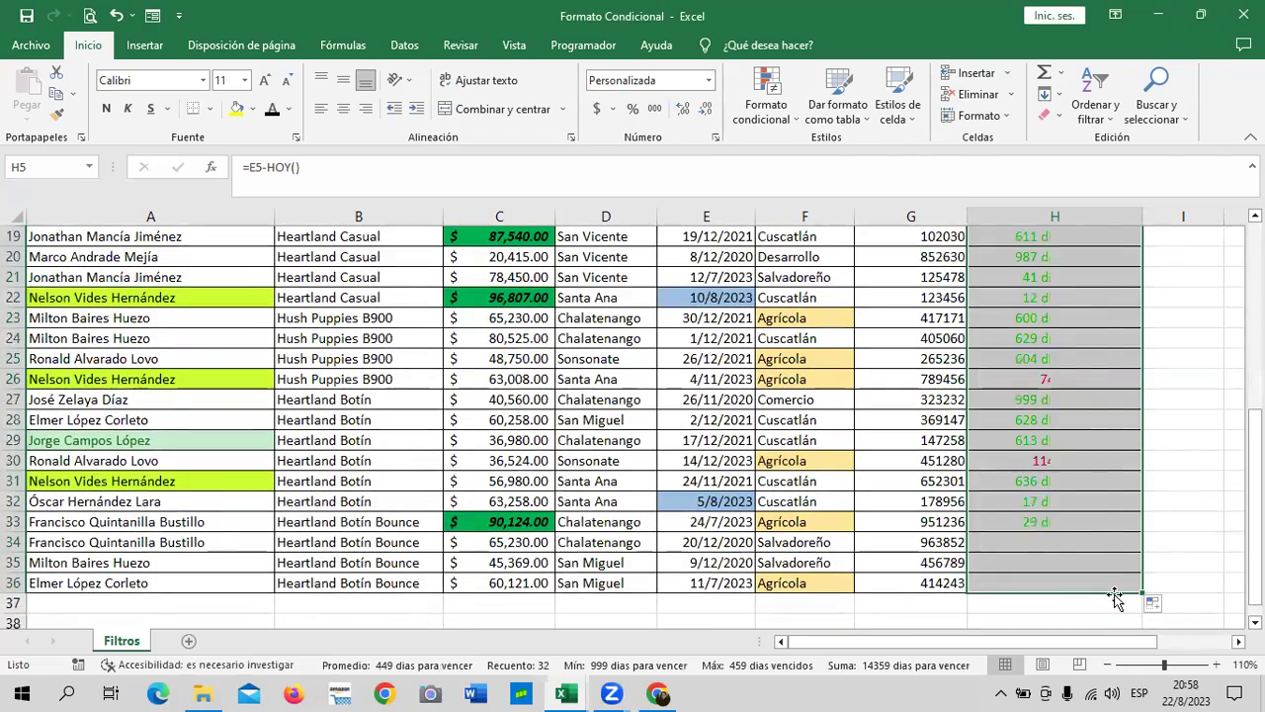
{"action": "left_click", "coordinate": [1076, 562]}
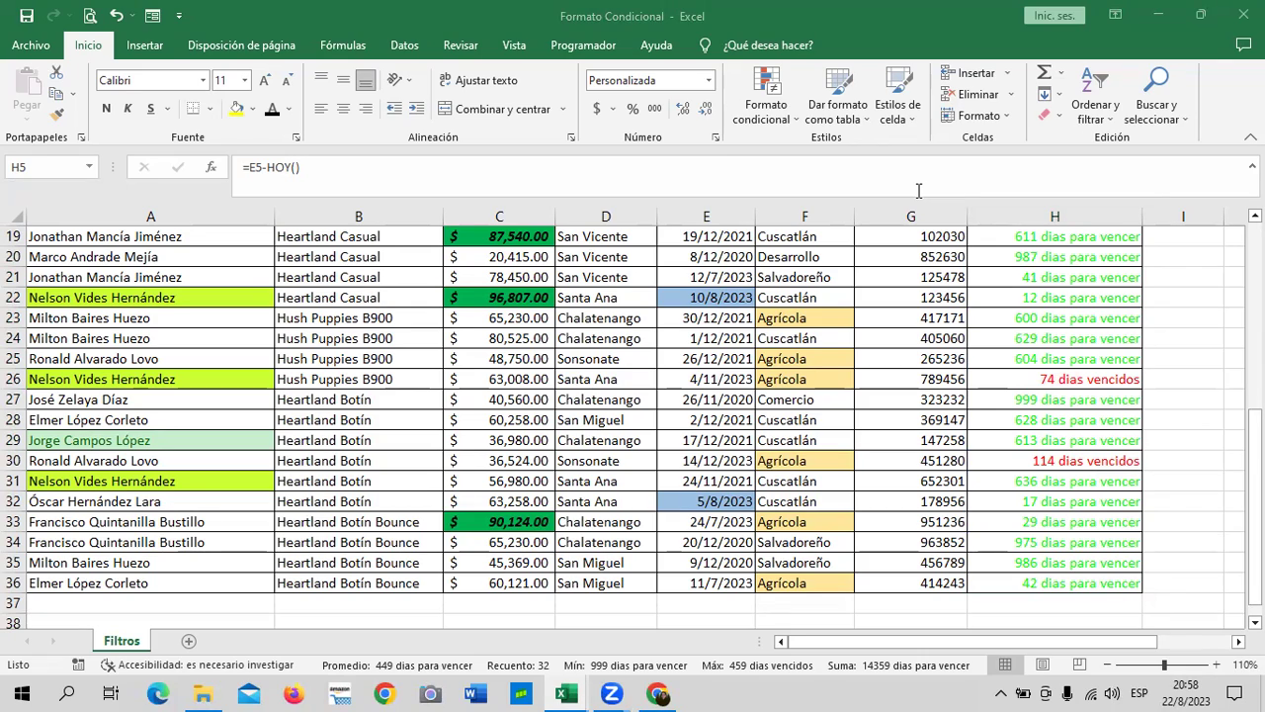
{"action": "scroll", "coordinate": [1137, 559], "scroll_direction": "up", "scroll_amount": 1}
{"action": "scroll", "coordinate": [1137, 559], "scroll_direction": "up", "scroll_amount": 2}
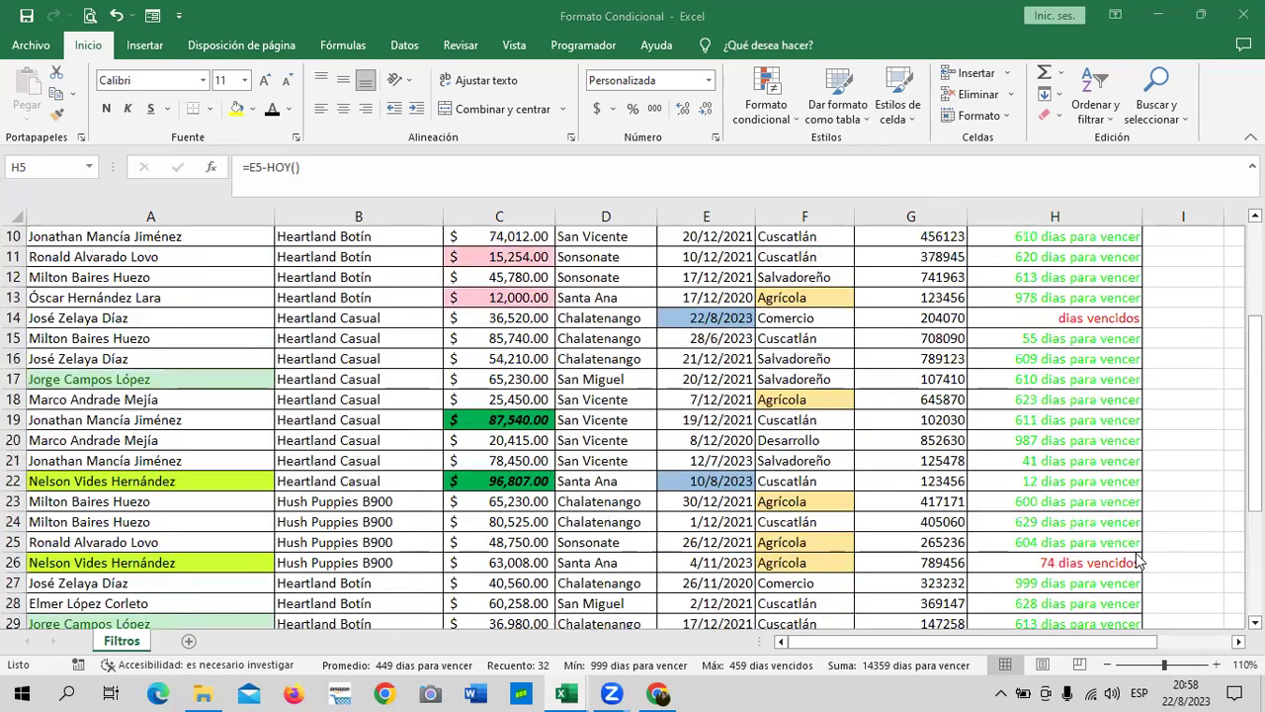
{"action": "scroll", "coordinate": [1137, 560], "scroll_direction": "up", "scroll_amount": 2}
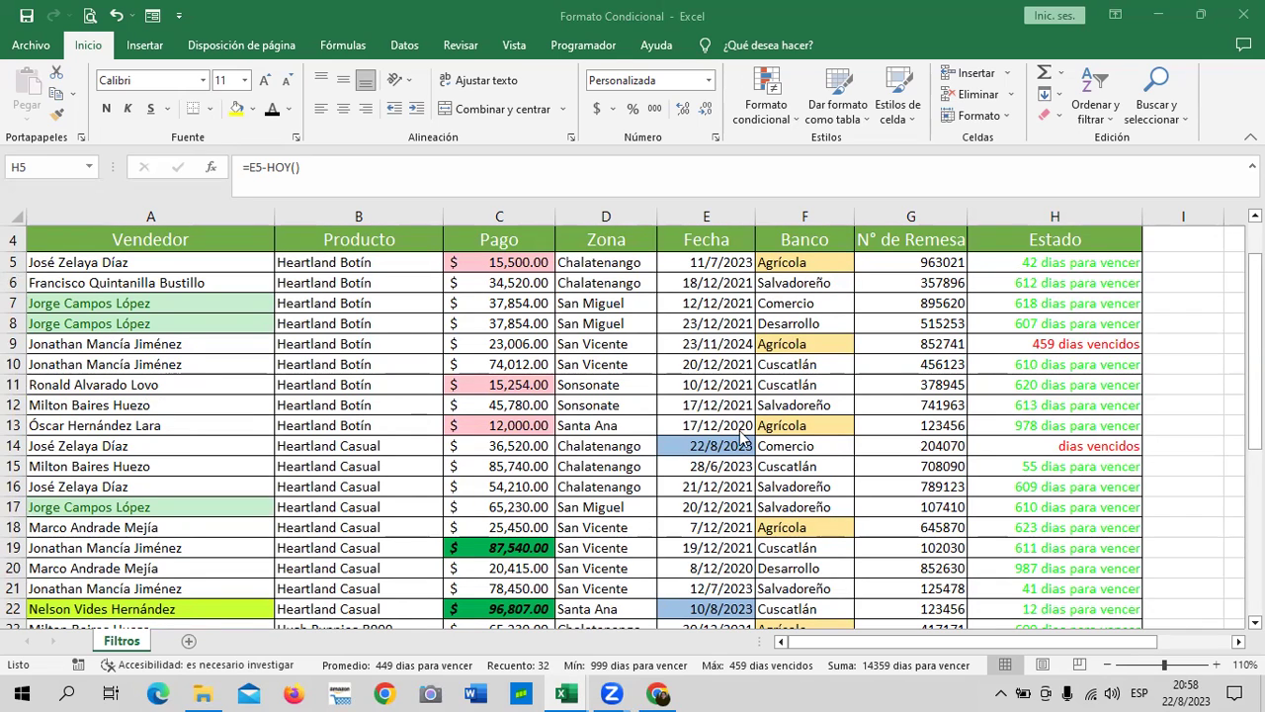
Inspect the Estado formulas in H14 and H5 and the future due date in E9.
{"action": "left_click", "coordinate": [1011, 447]}
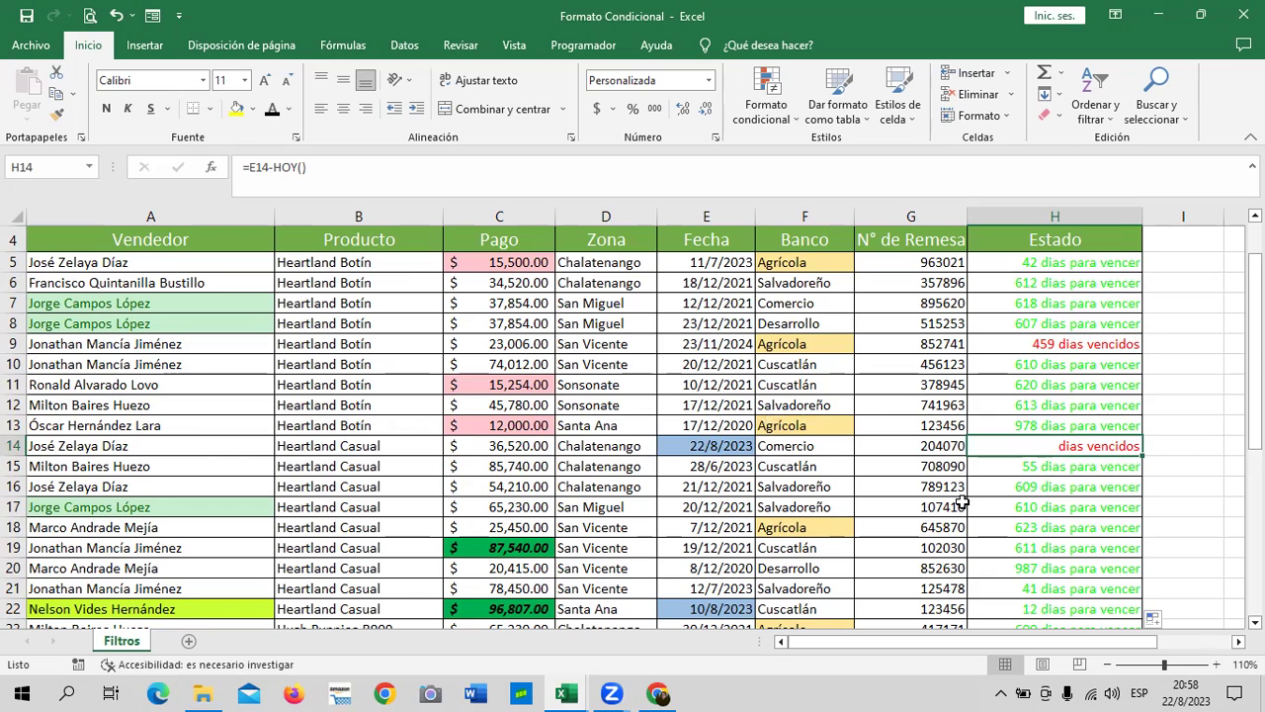
{"action": "left_click", "coordinate": [1028, 265]}
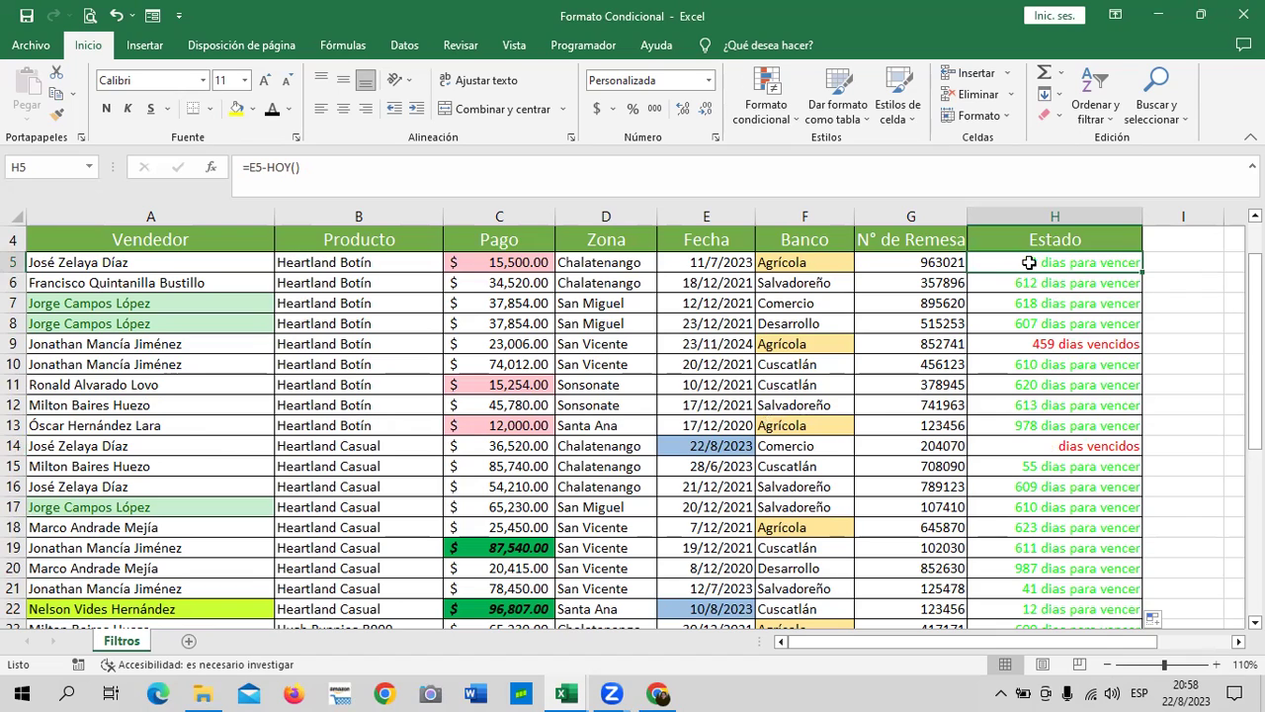
{"action": "left_click", "coordinate": [698, 346]}
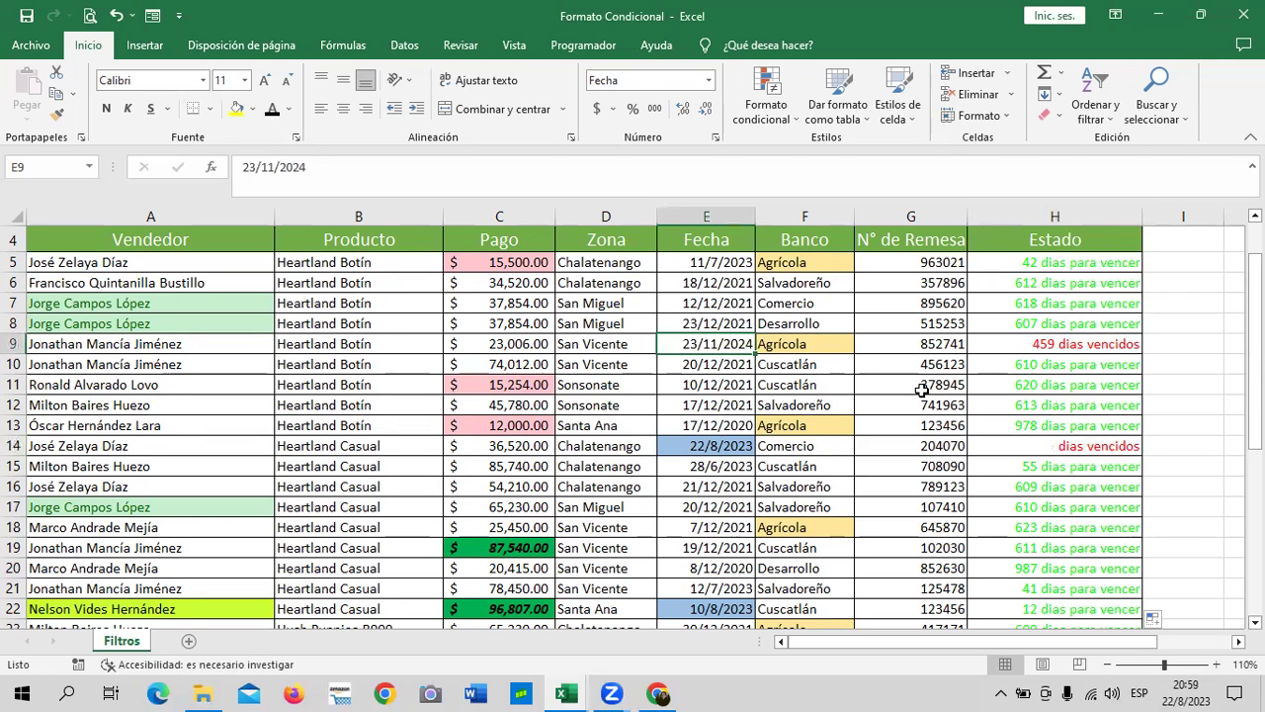
Change E14's date to 22/10/2023 and check the red 61 dias vencidos result.
{"action": "left_click", "coordinate": [720, 446]}
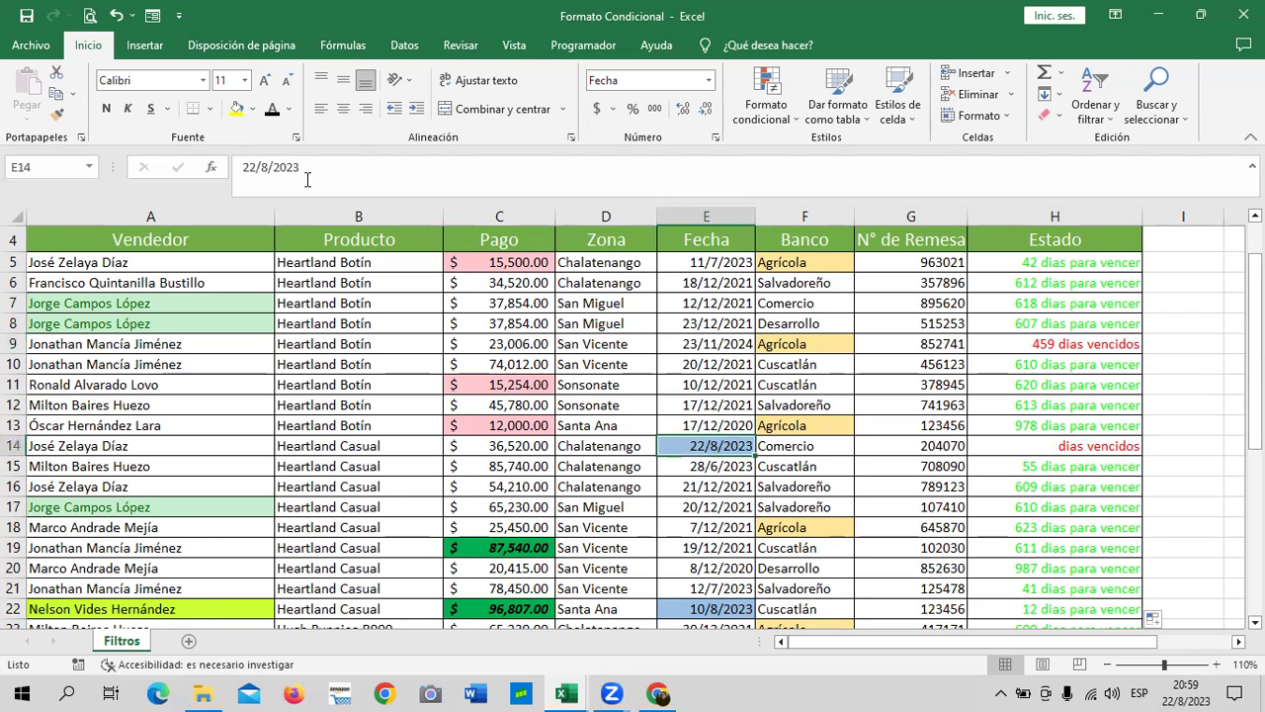
{"action": "left_click", "coordinate": [275, 169]}
{"action": "key", "text": "BackSpace"}
{"action": "type", "text": "10"}
{"action": "key", "text": "Return"}
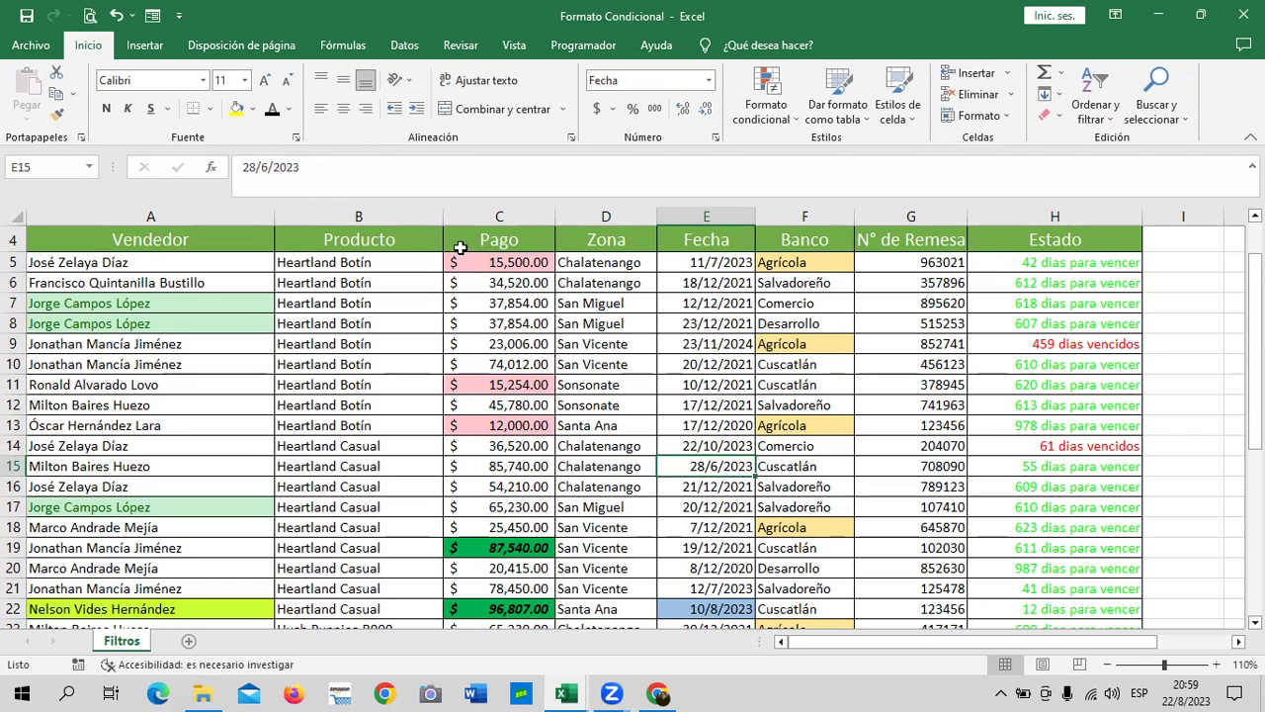
{"action": "left_click", "coordinate": [1022, 342]}
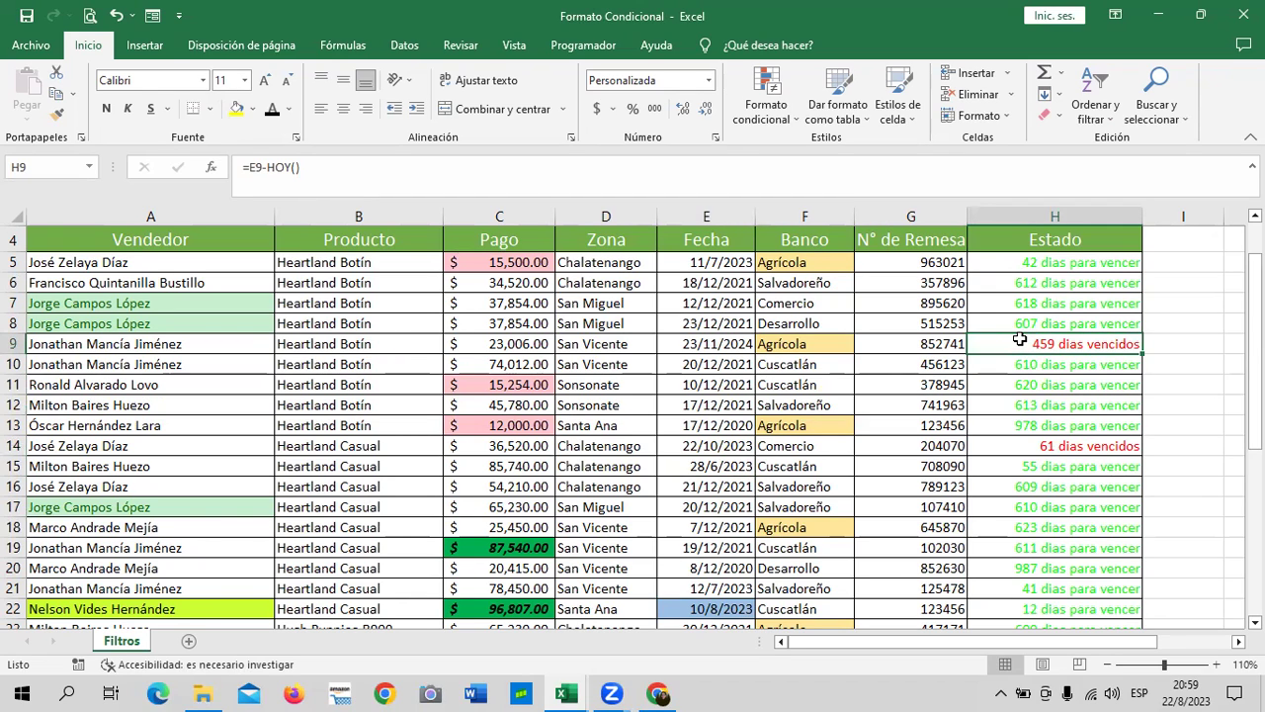
{"action": "left_click", "coordinate": [1029, 445]}
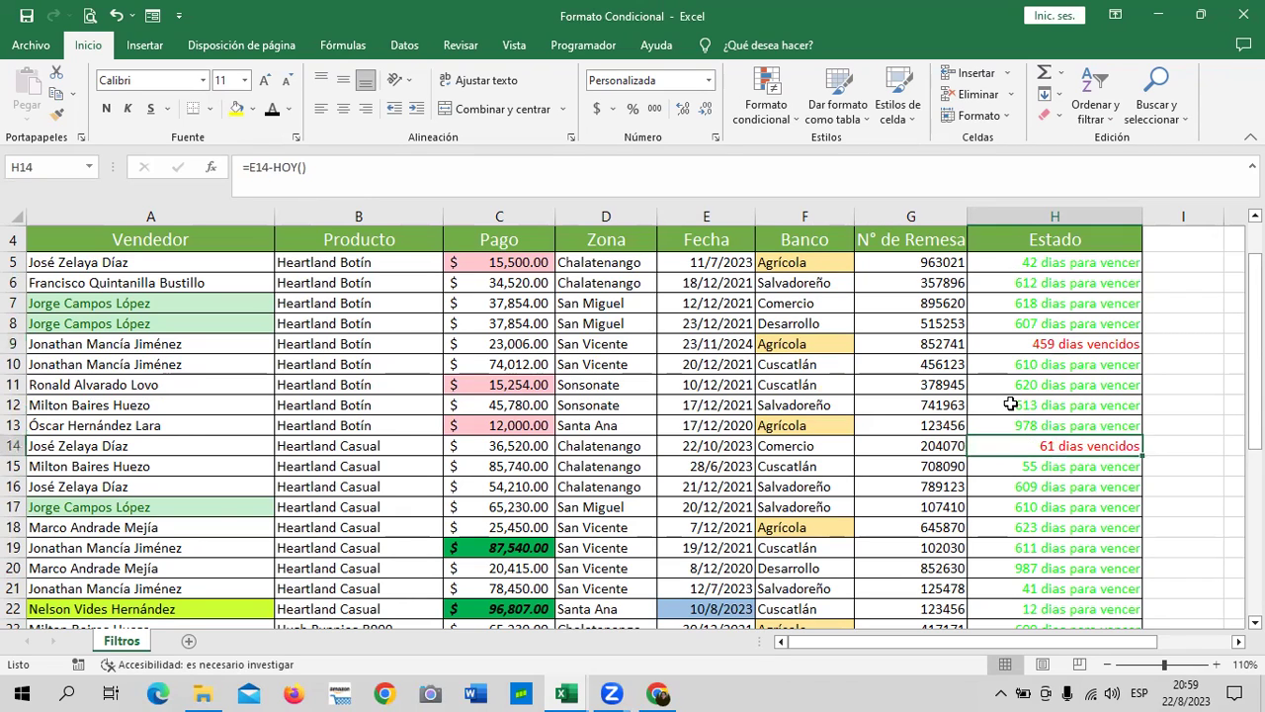
{"action": "left_click", "coordinate": [708, 267]}
{"action": "scroll", "coordinate": [688, 400], "scroll_direction": "down", "scroll_amount": 2}
{"action": "scroll", "coordinate": [688, 442], "scroll_direction": "down", "scroll_amount": 2}
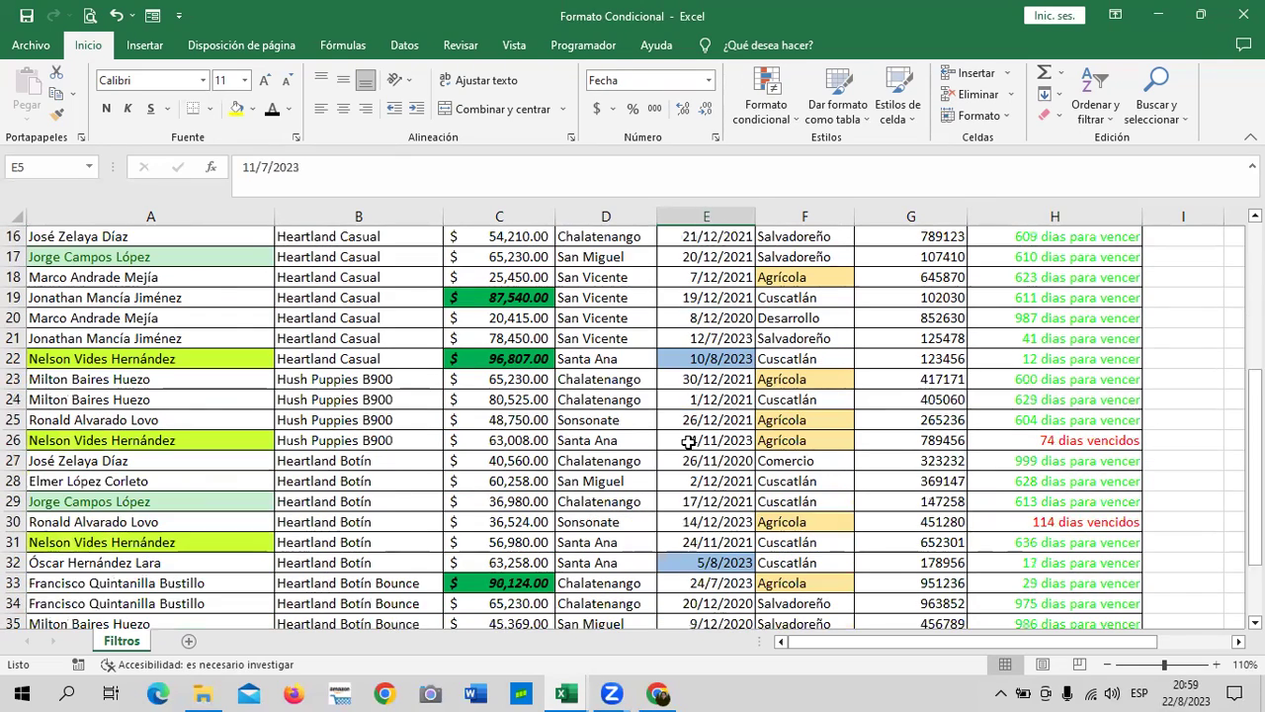
{"action": "scroll", "coordinate": [688, 442], "scroll_direction": "down", "scroll_amount": 2}
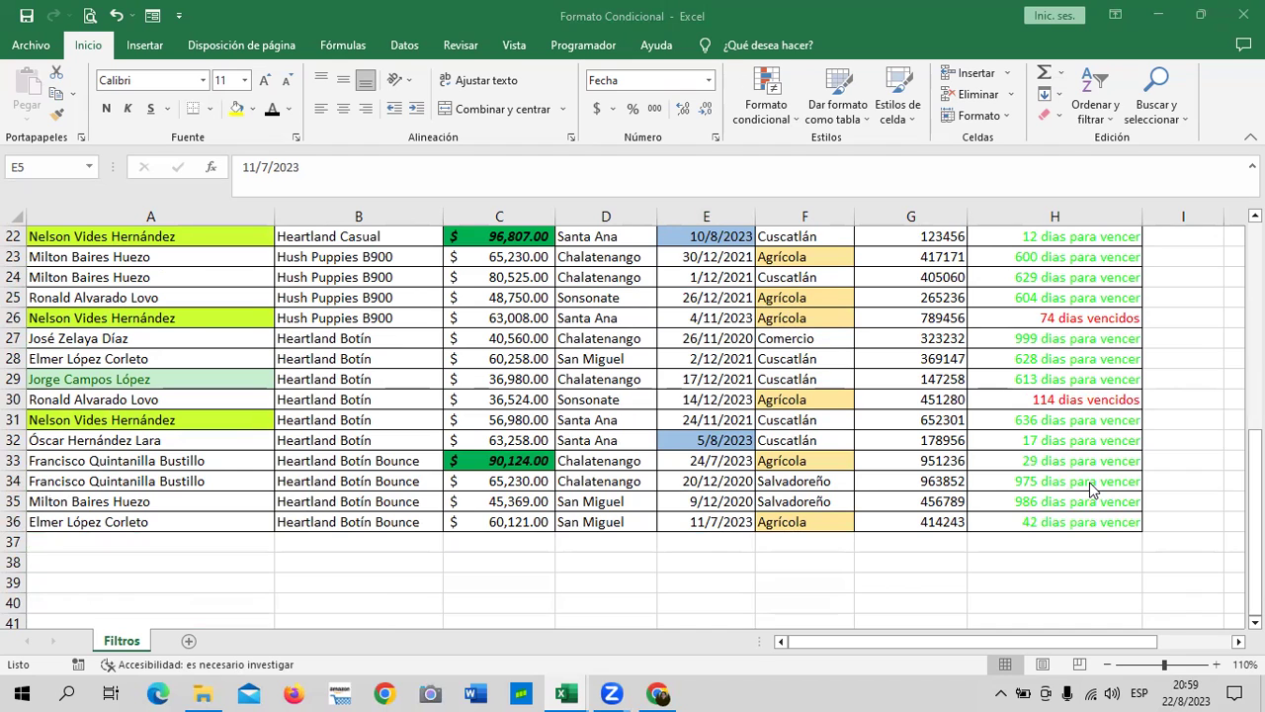
{"action": "scroll", "coordinate": [1043, 365], "scroll_direction": "up", "scroll_amount": 1}
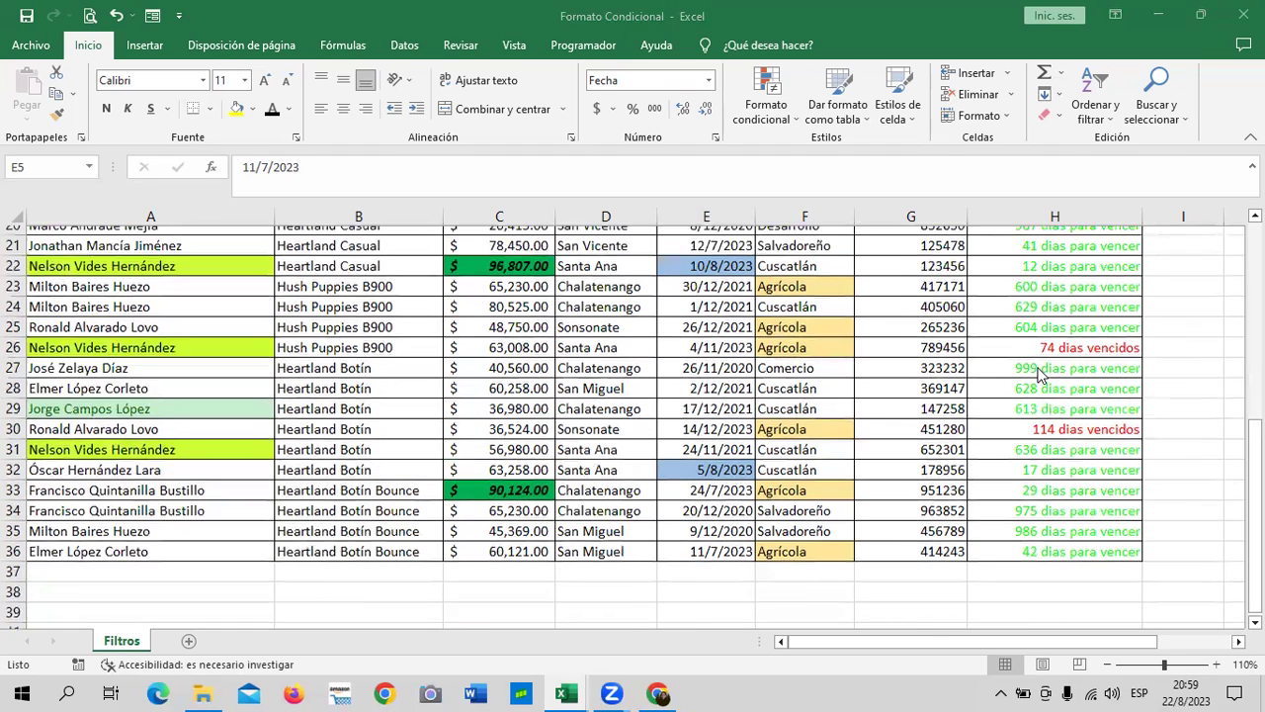
{"action": "scroll", "coordinate": [1053, 317], "scroll_direction": "up", "scroll_amount": 3}
{"action": "left_click", "coordinate": [1056, 278]}
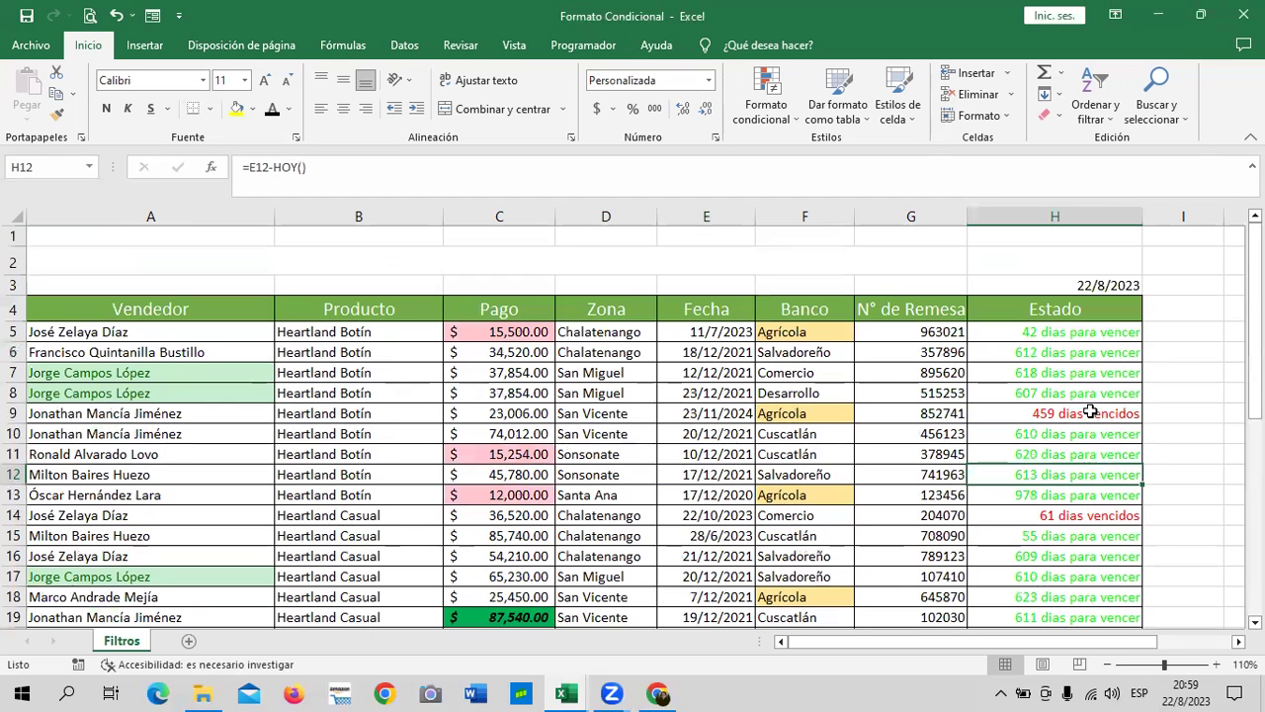
{"action": "scroll", "coordinate": [1068, 382], "scroll_direction": "up", "scroll_amount": 3}
{"action": "left_click", "coordinate": [1048, 332]}
{"action": "left_click", "coordinate": [1046, 408]}
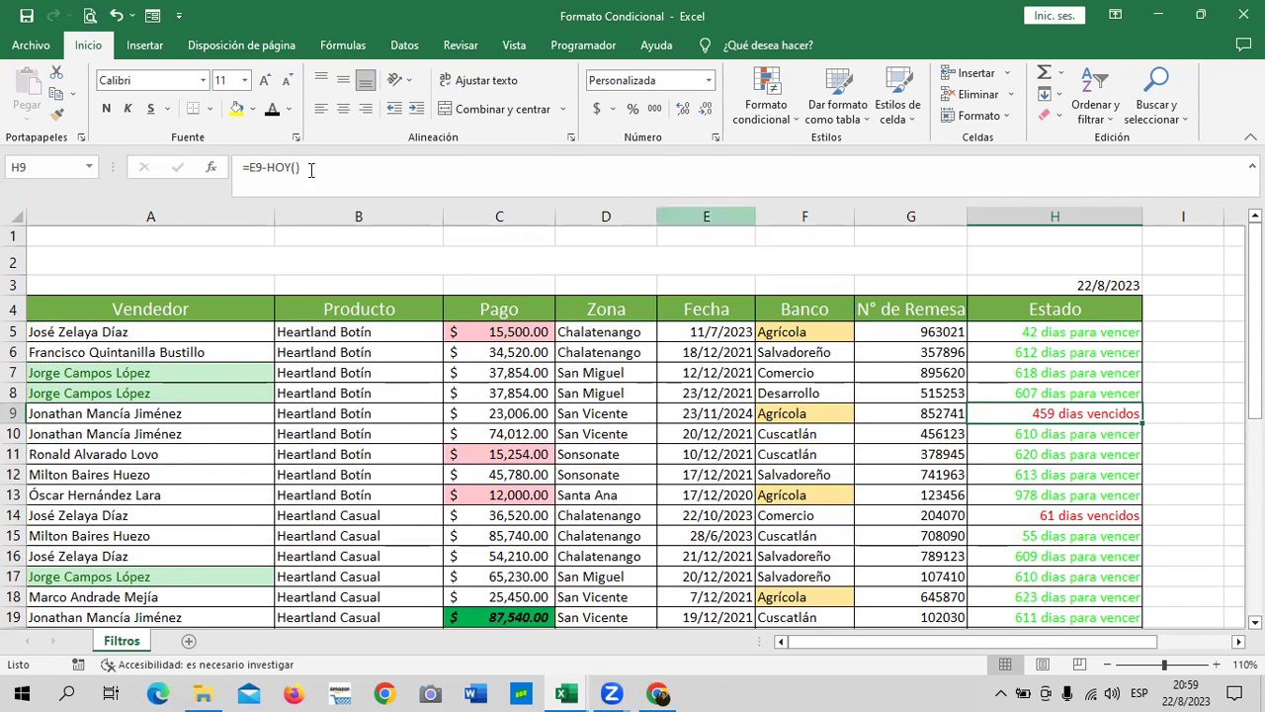
{"action": "scroll", "coordinate": [716, 495], "scroll_direction": "down", "scroll_amount": 2}
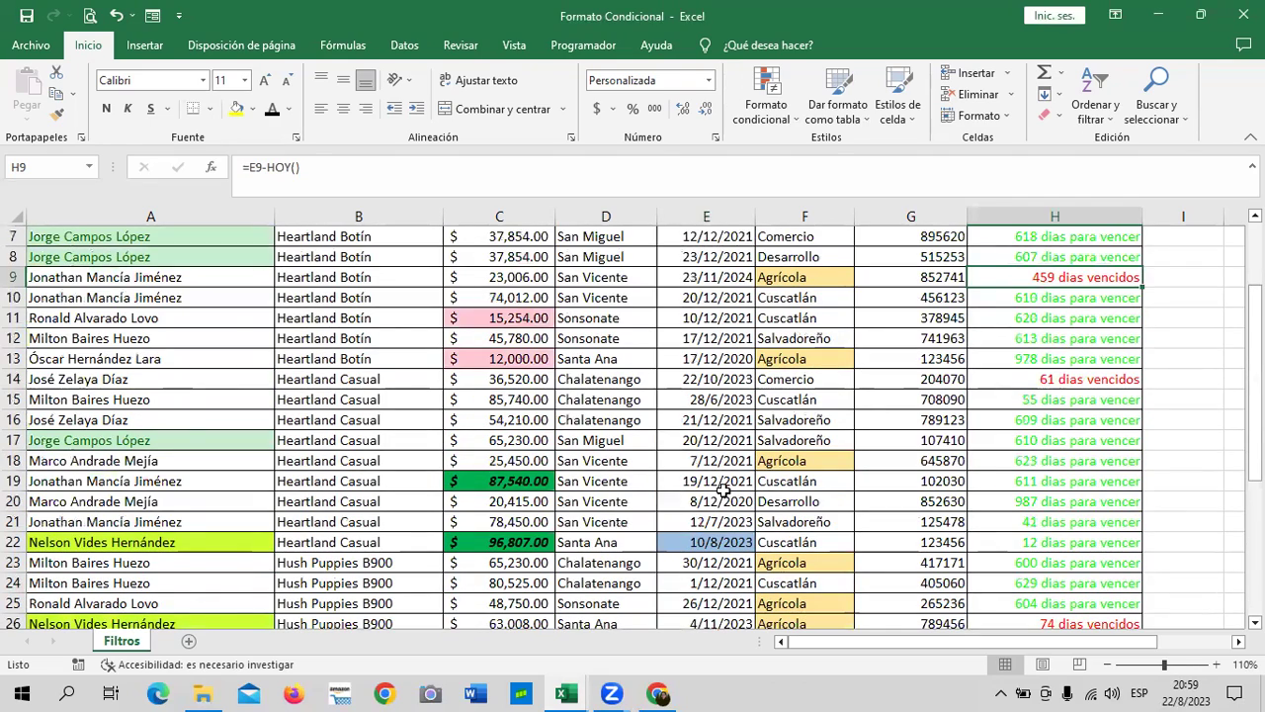
{"action": "scroll", "coordinate": [710, 514], "scroll_direction": "down", "scroll_amount": 1}
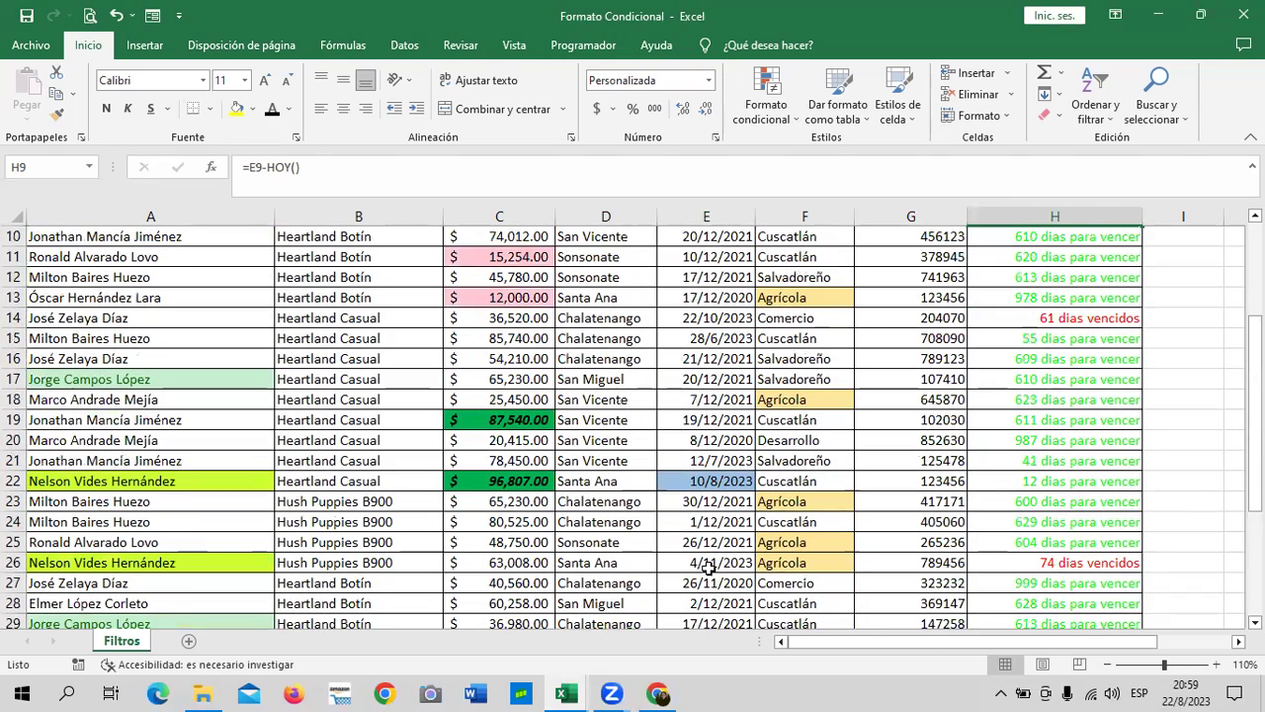
{"action": "left_click", "coordinate": [714, 542]}
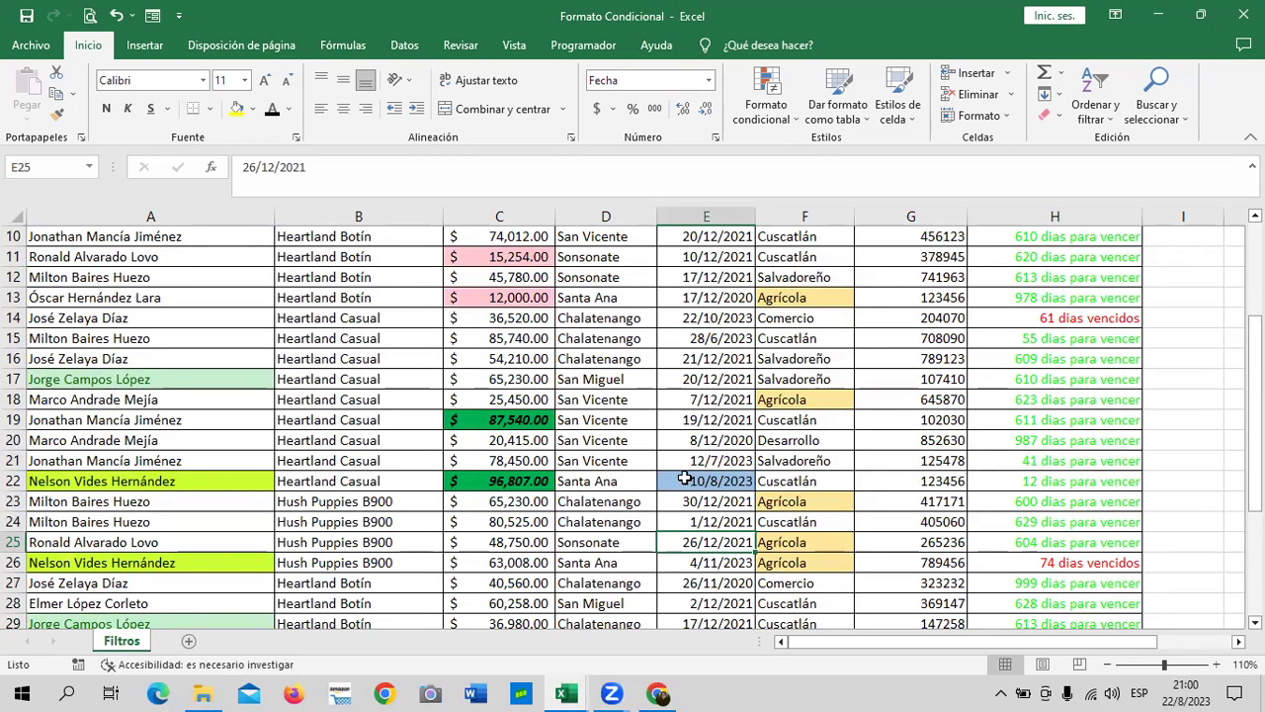
{"action": "left_click", "coordinate": [1074, 381]}
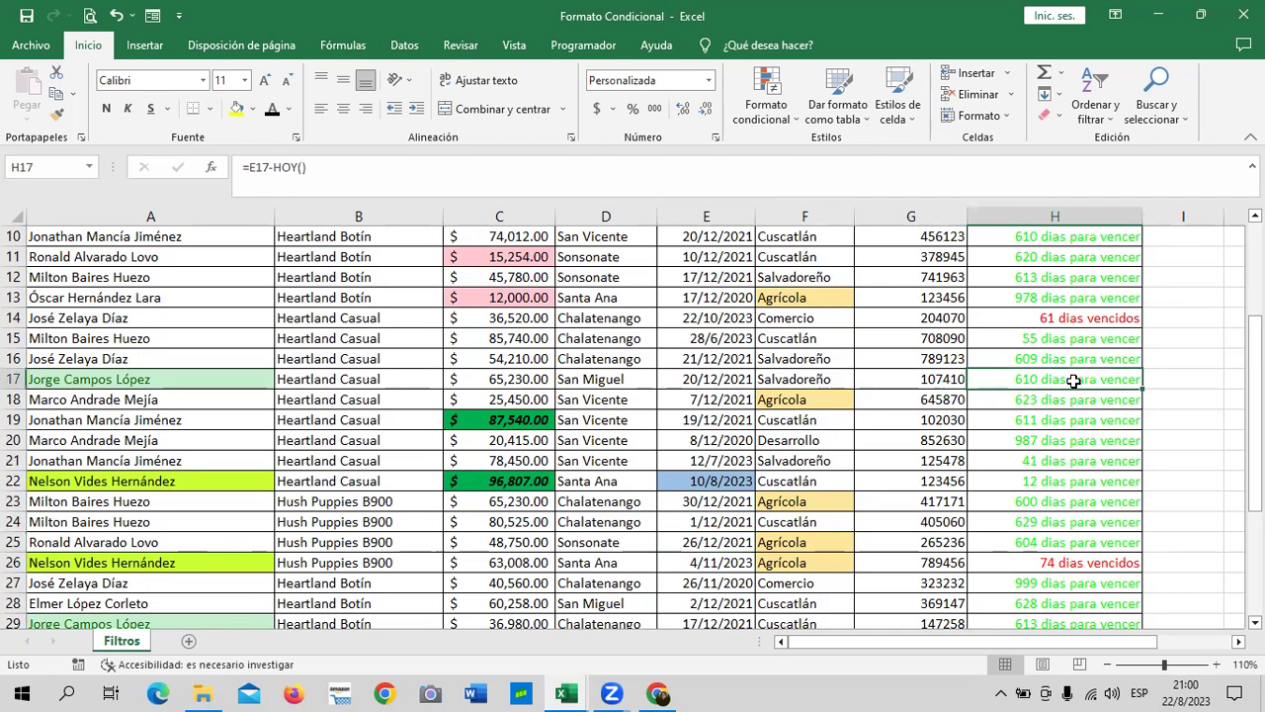
{"action": "scroll", "coordinate": [1038, 410], "scroll_direction": "up", "scroll_amount": 3}
{"action": "left_click", "coordinate": [1030, 351]}
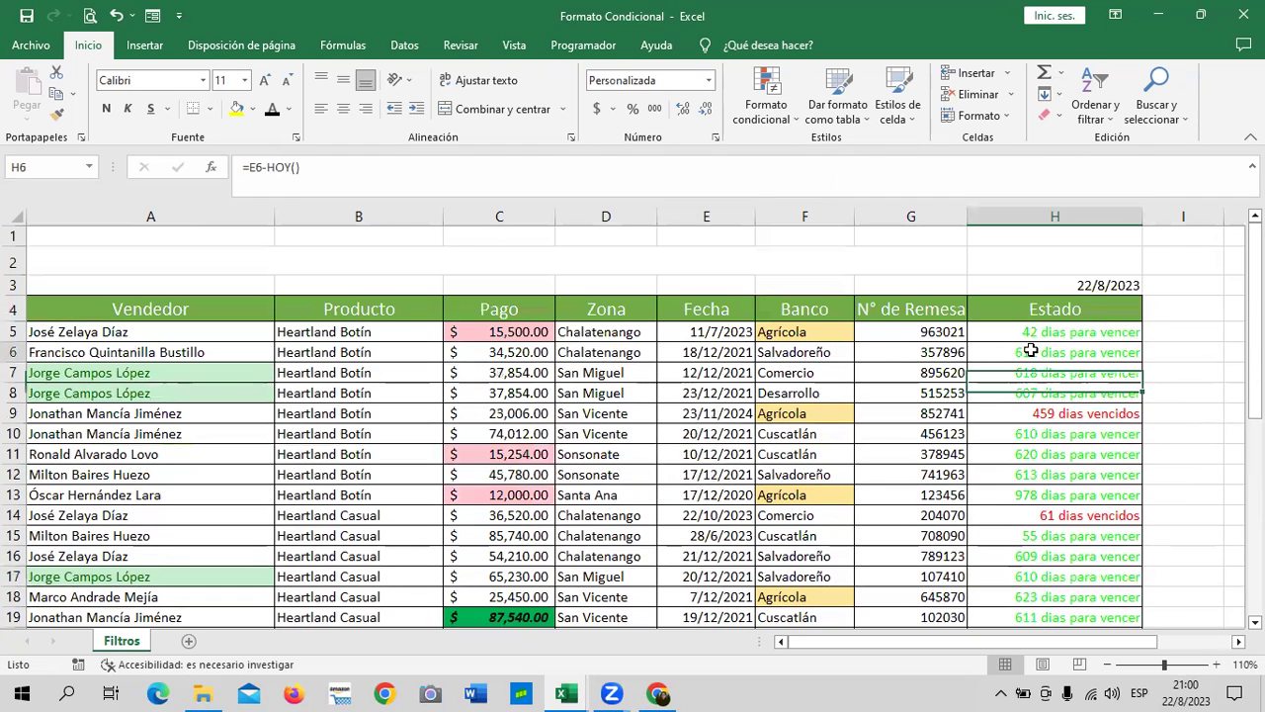